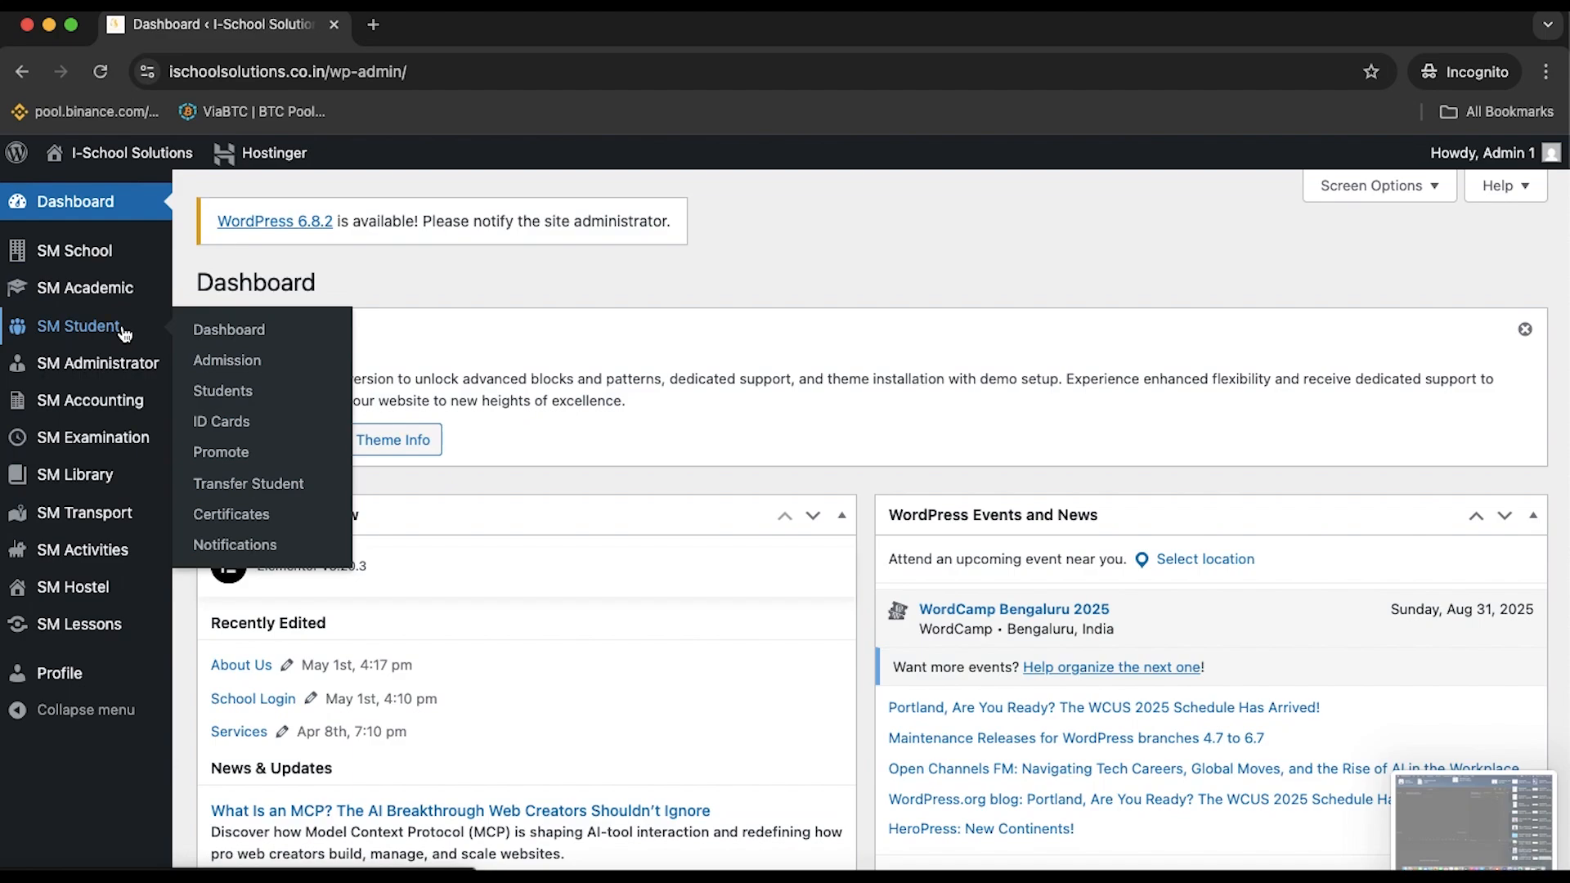
Open the SM Student dashboard and scroll through its section cards
click(225, 327)
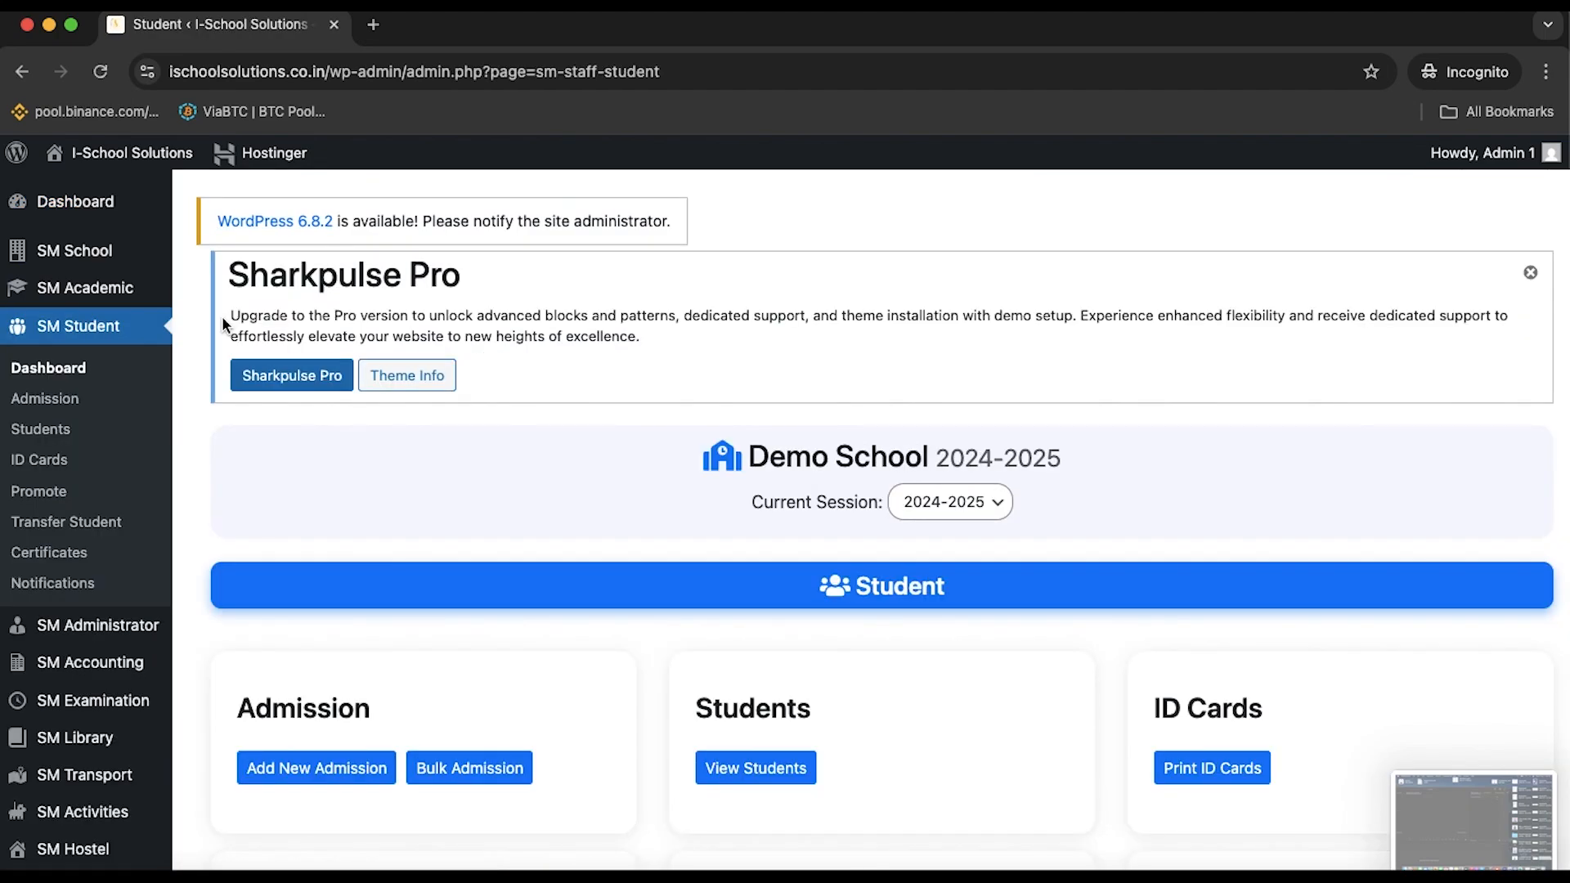
scroll(556, 308, down, 1)
scroll(556, 309, down, 5)
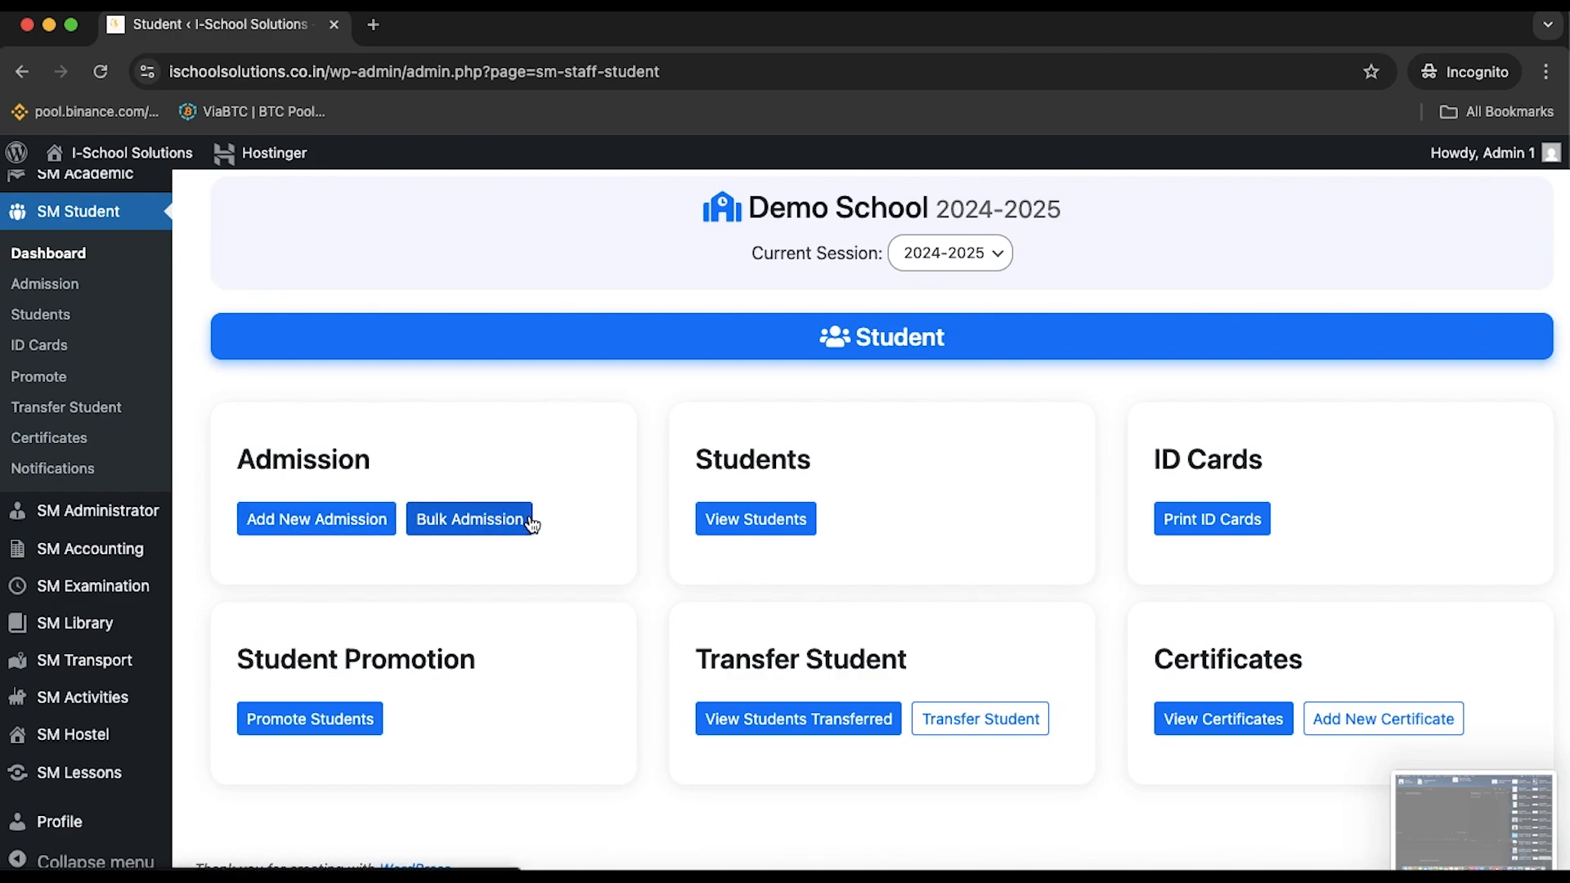
Start a new admission and enter the student's full name in Student Name
click(318, 523)
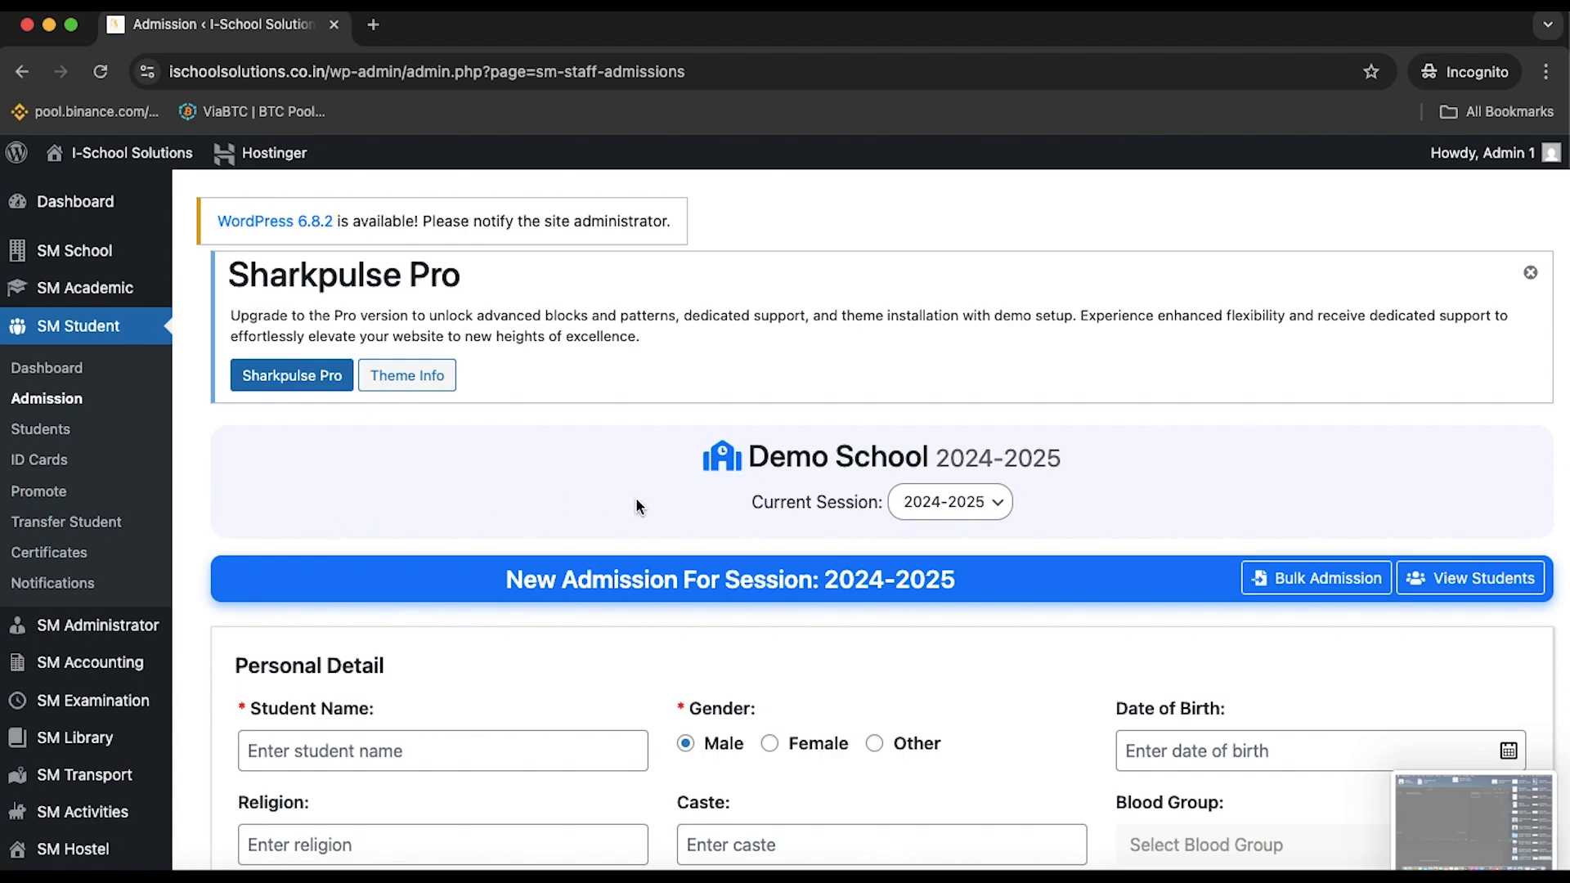
scroll(635, 497, down, 6)
scroll(635, 497, up, 1)
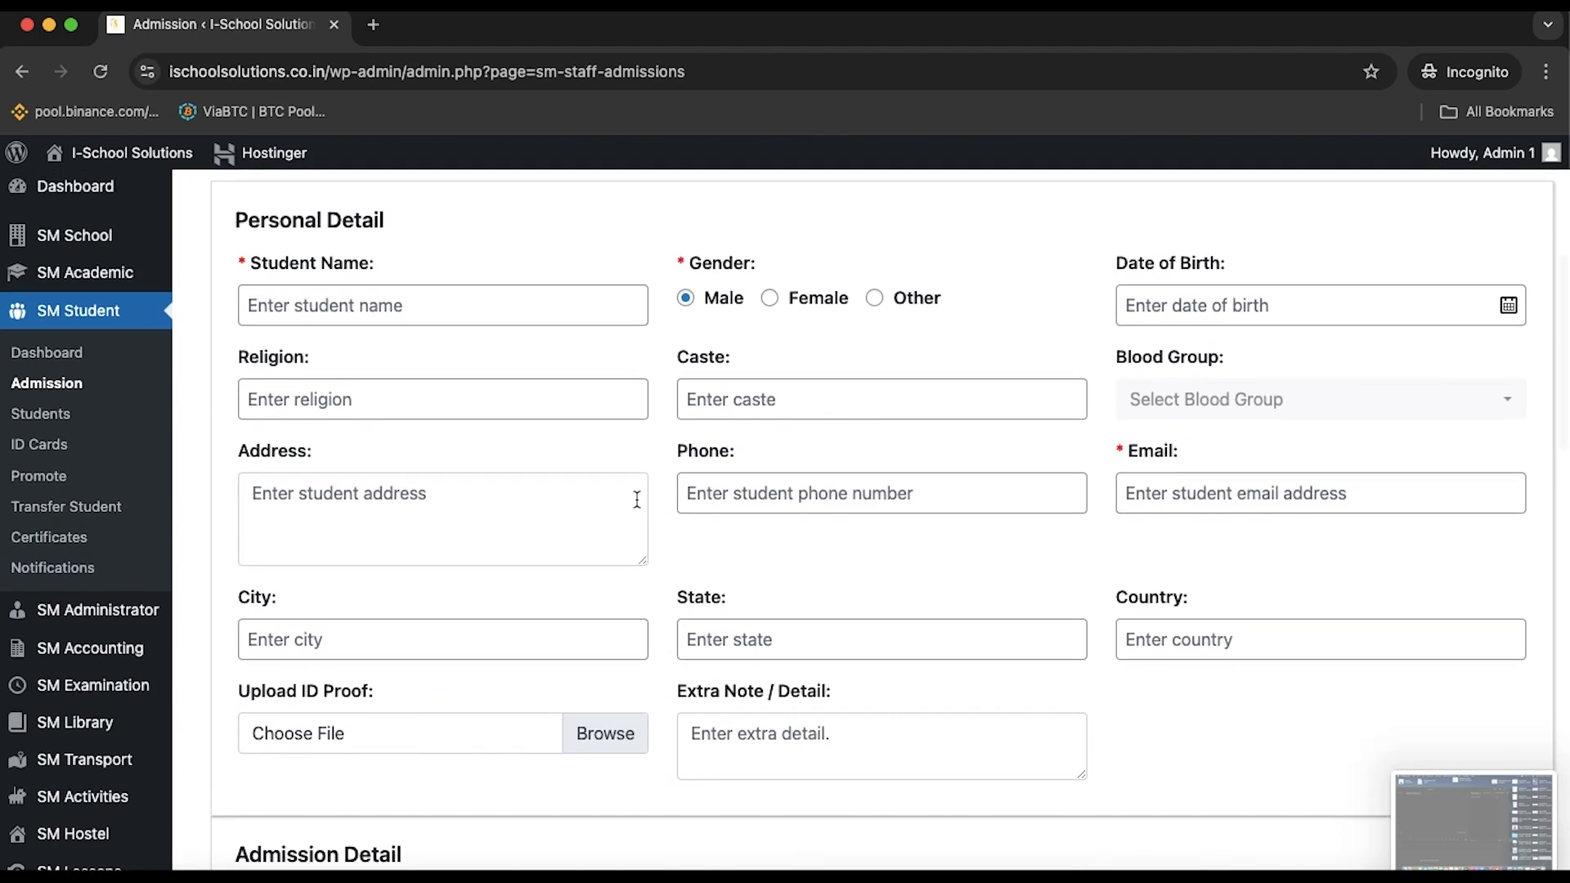
click(419, 312)
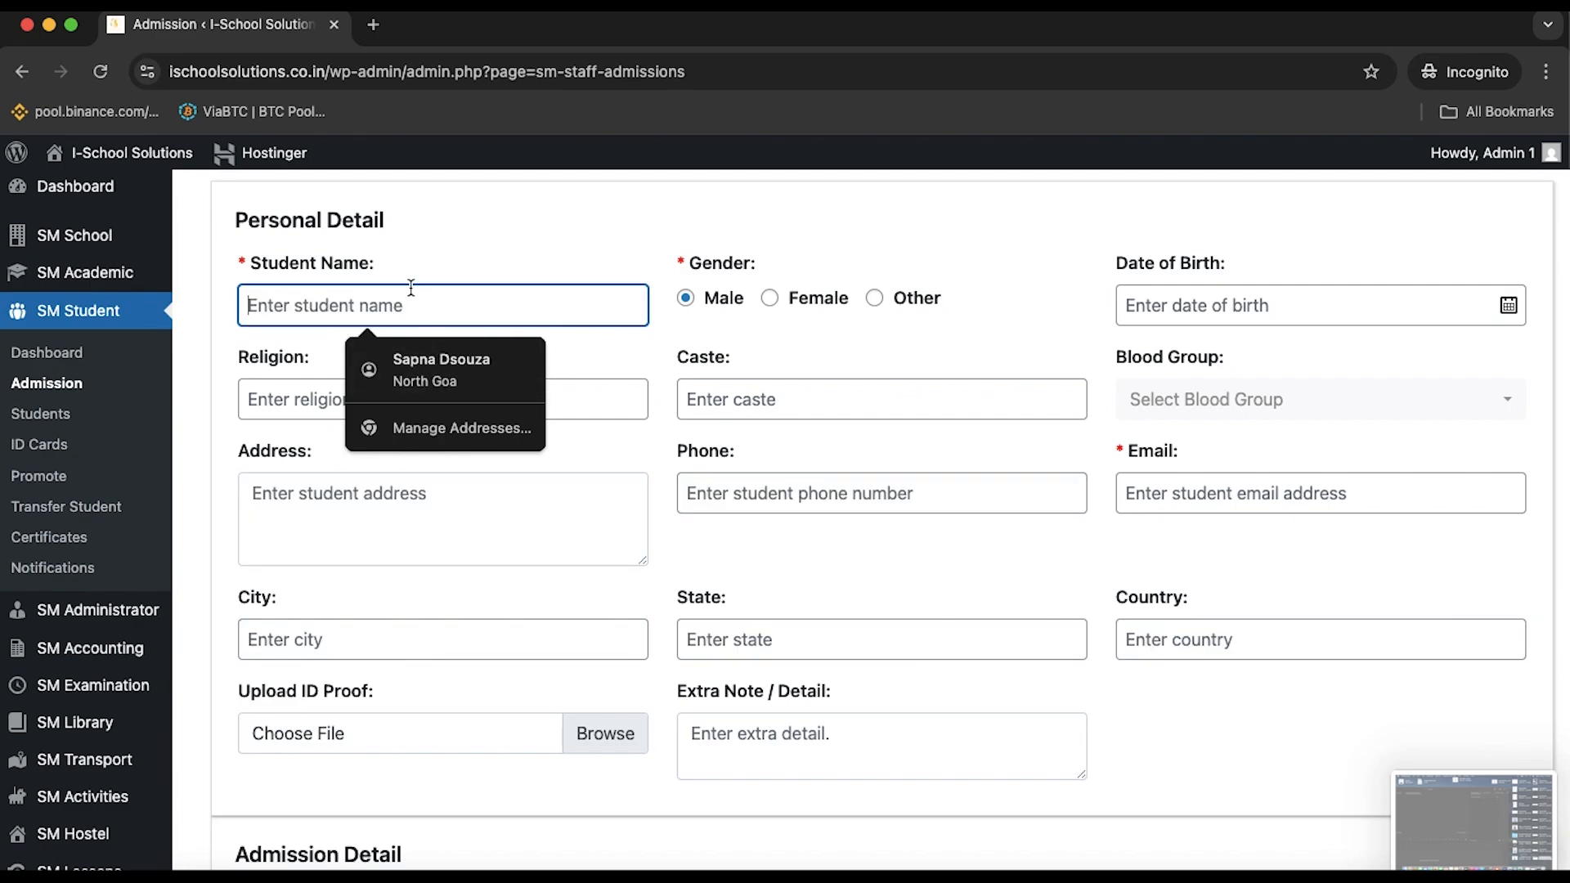
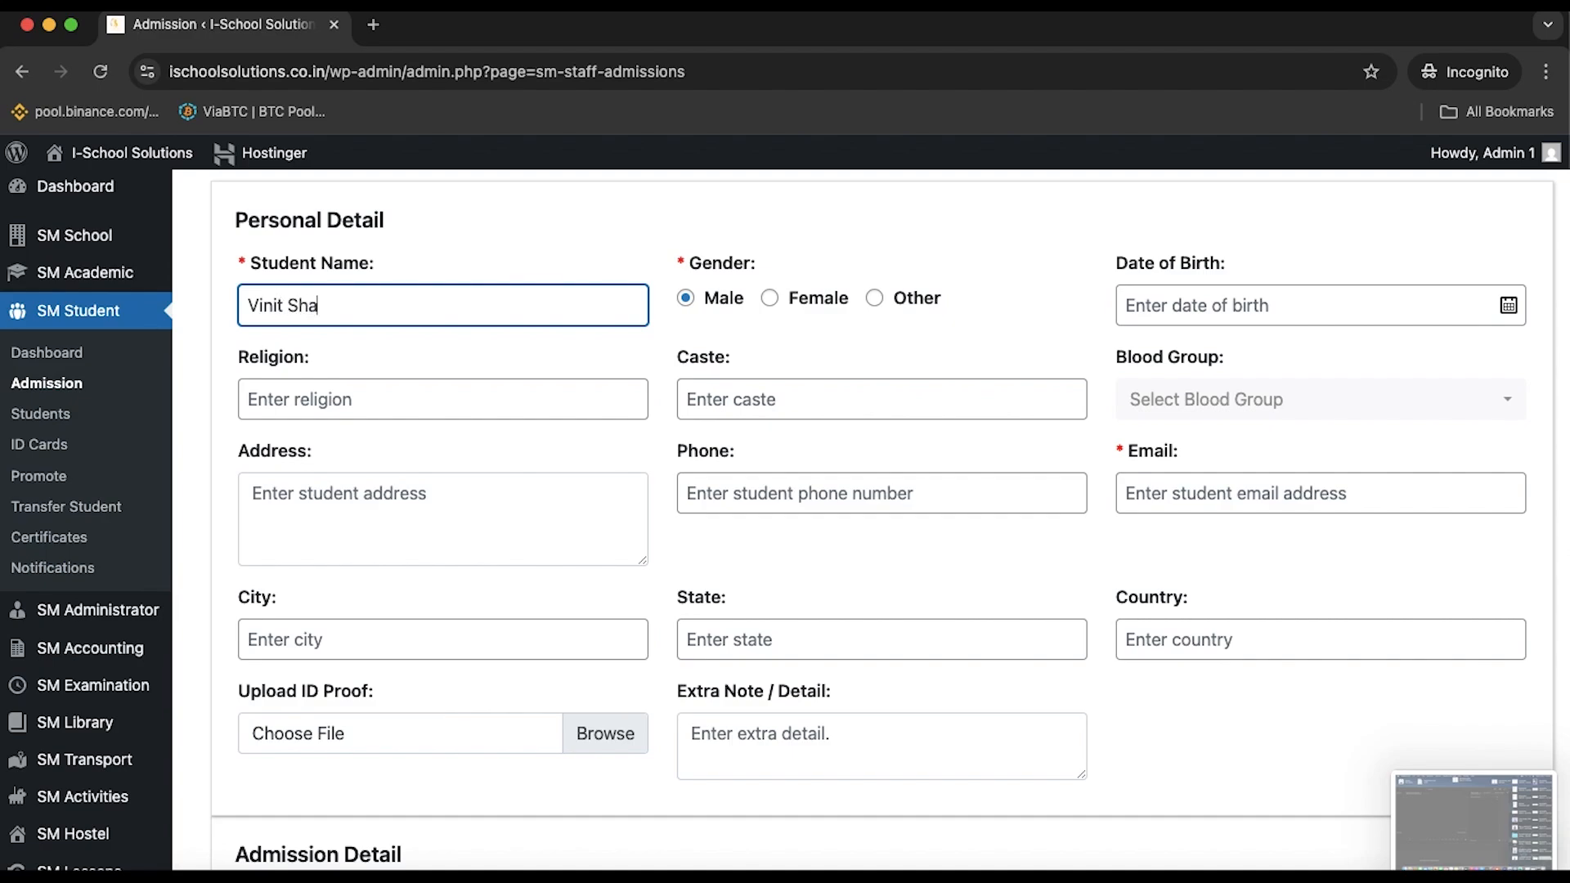
Set the date of birth to 04/05/2021 (2021, May, 4)
click(1202, 311)
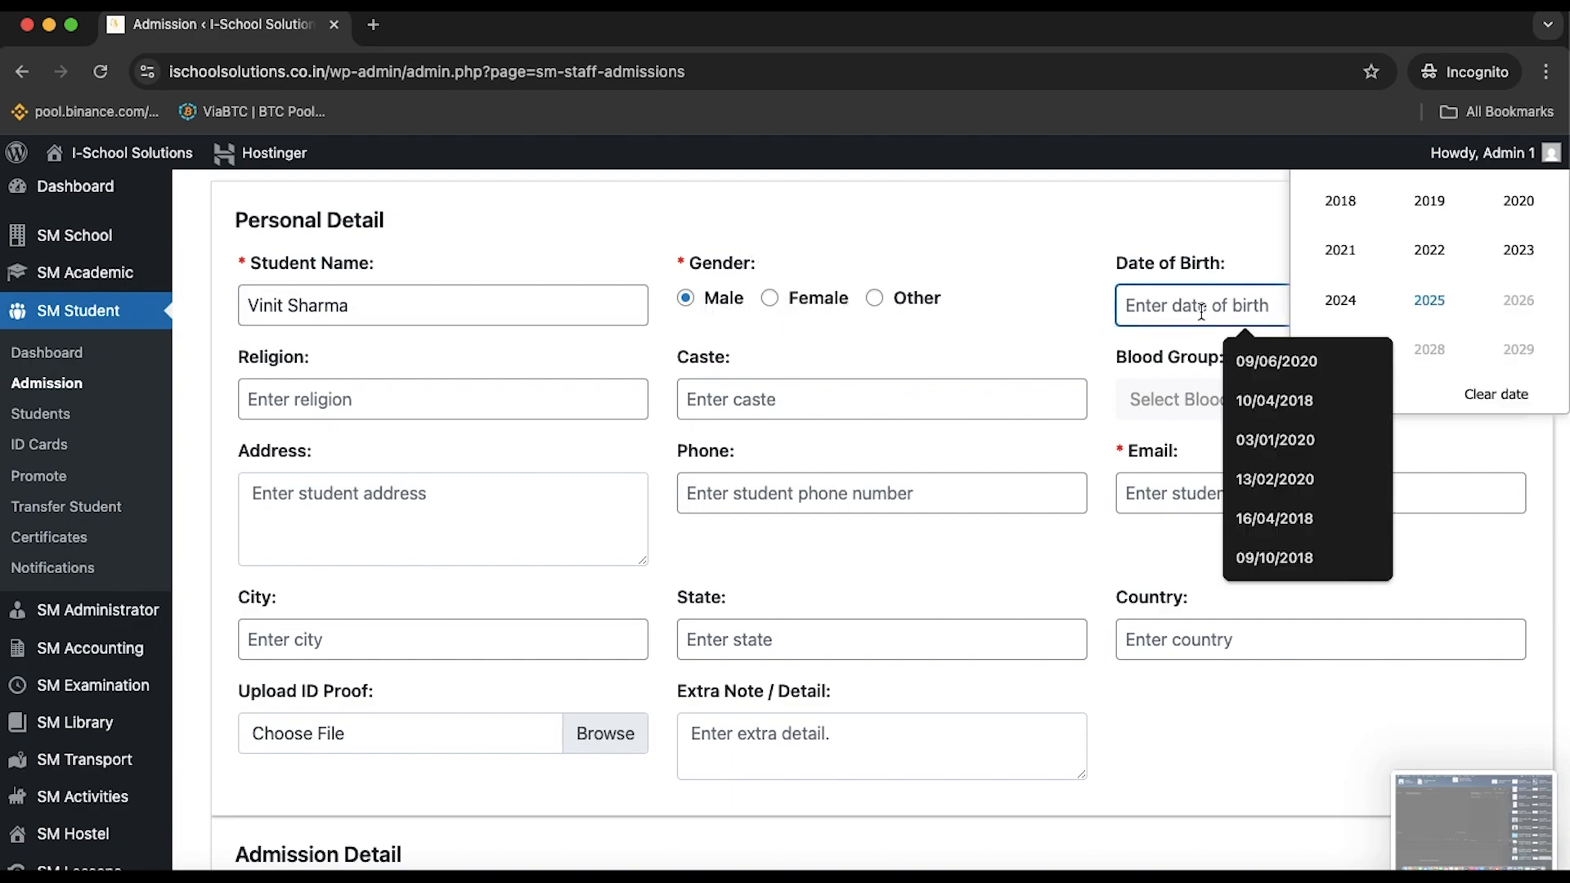
scroll(1308, 305, up, 1)
click(1338, 299)
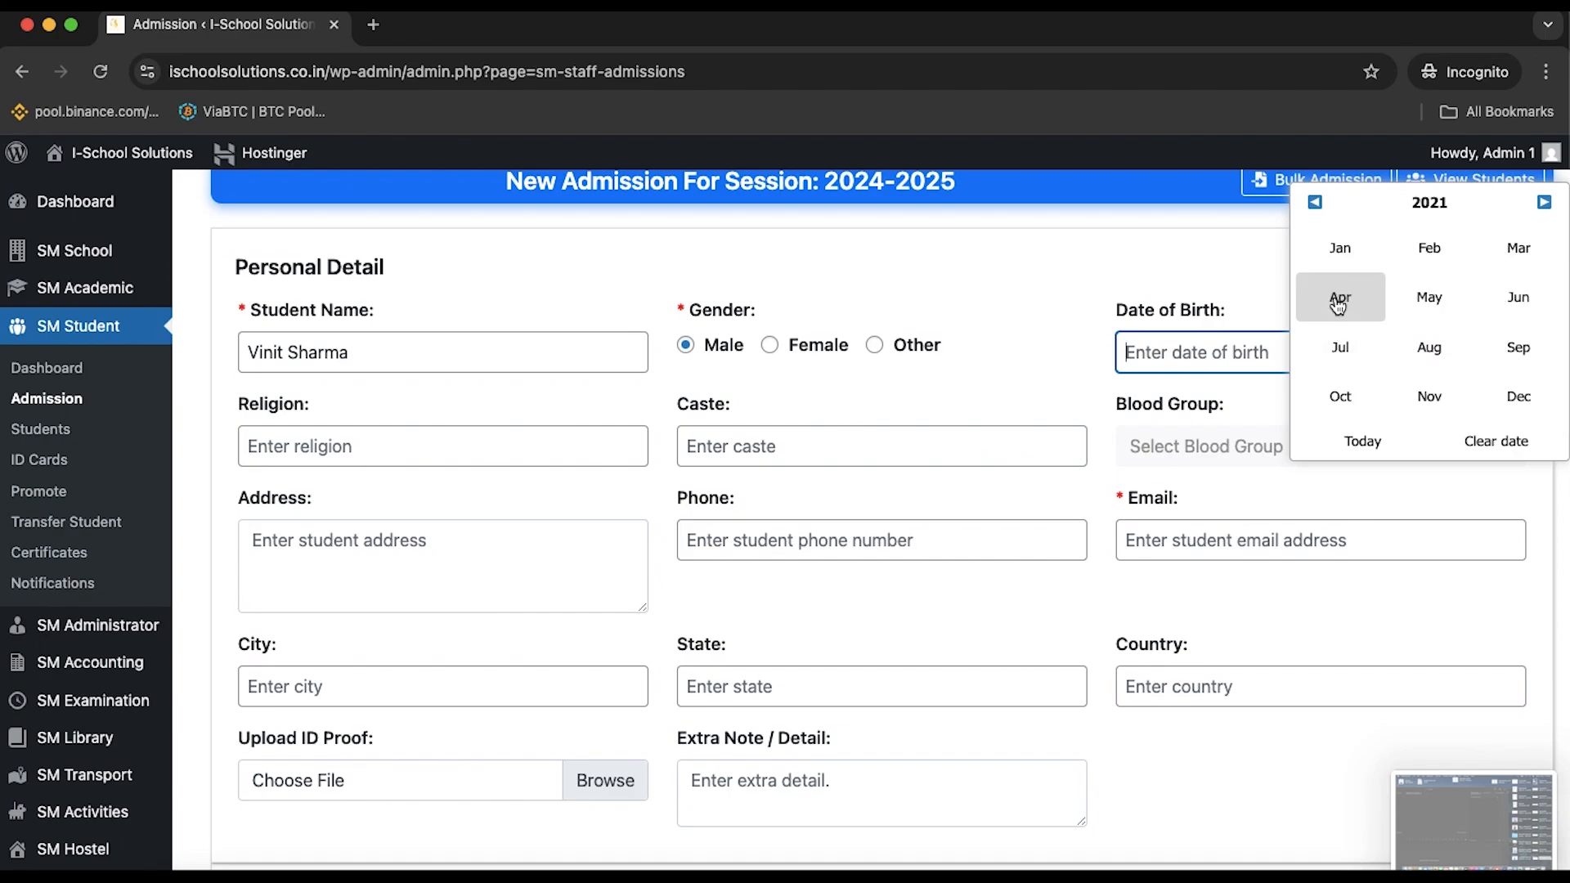
click(1428, 297)
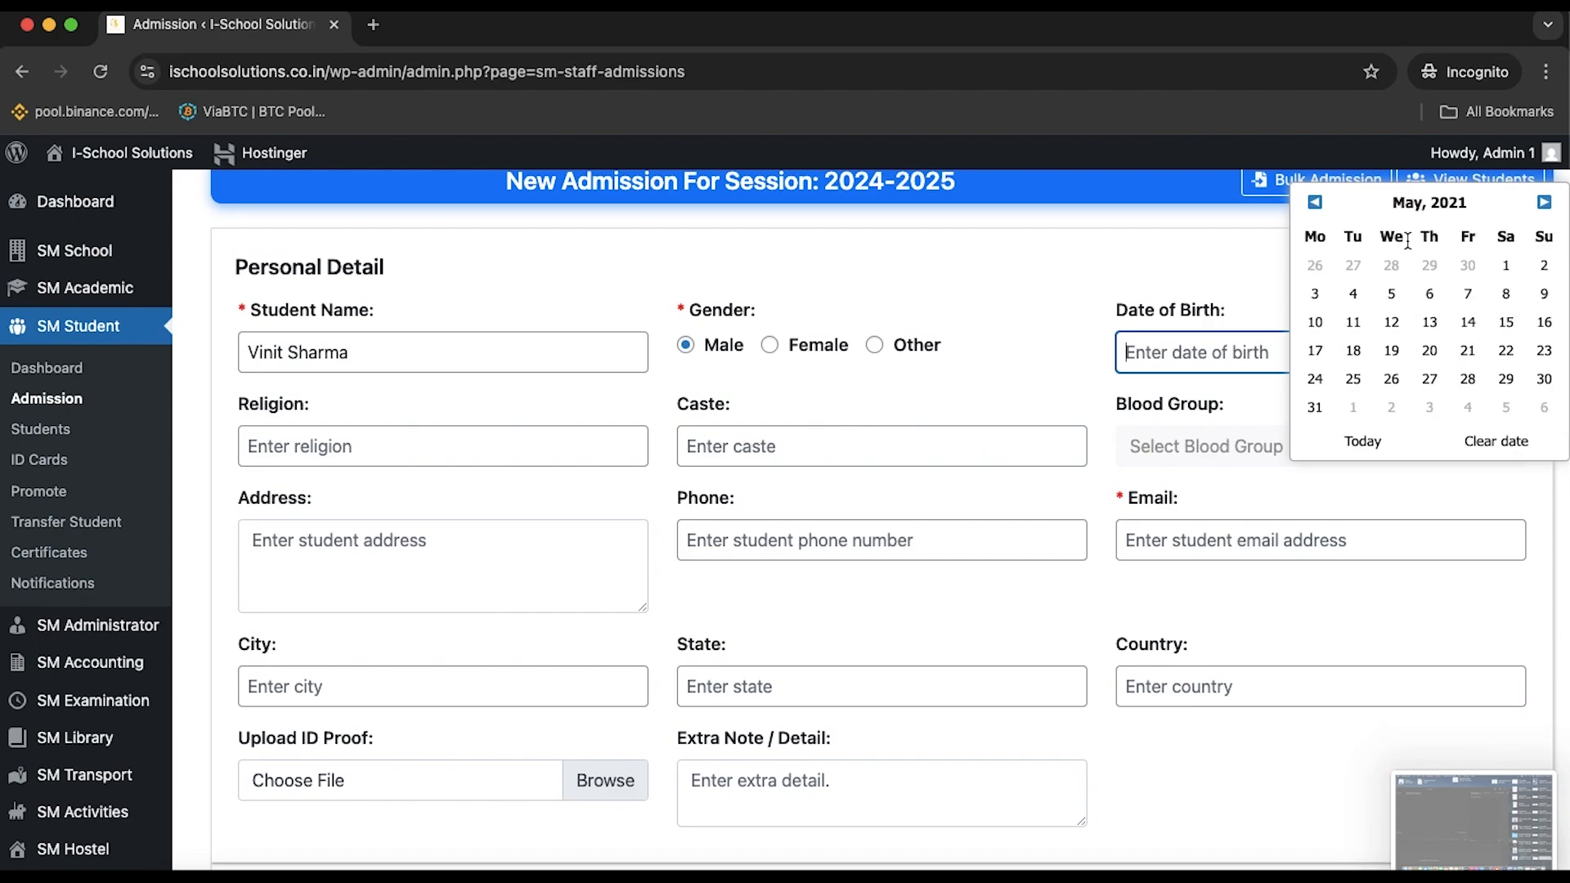
click(1353, 293)
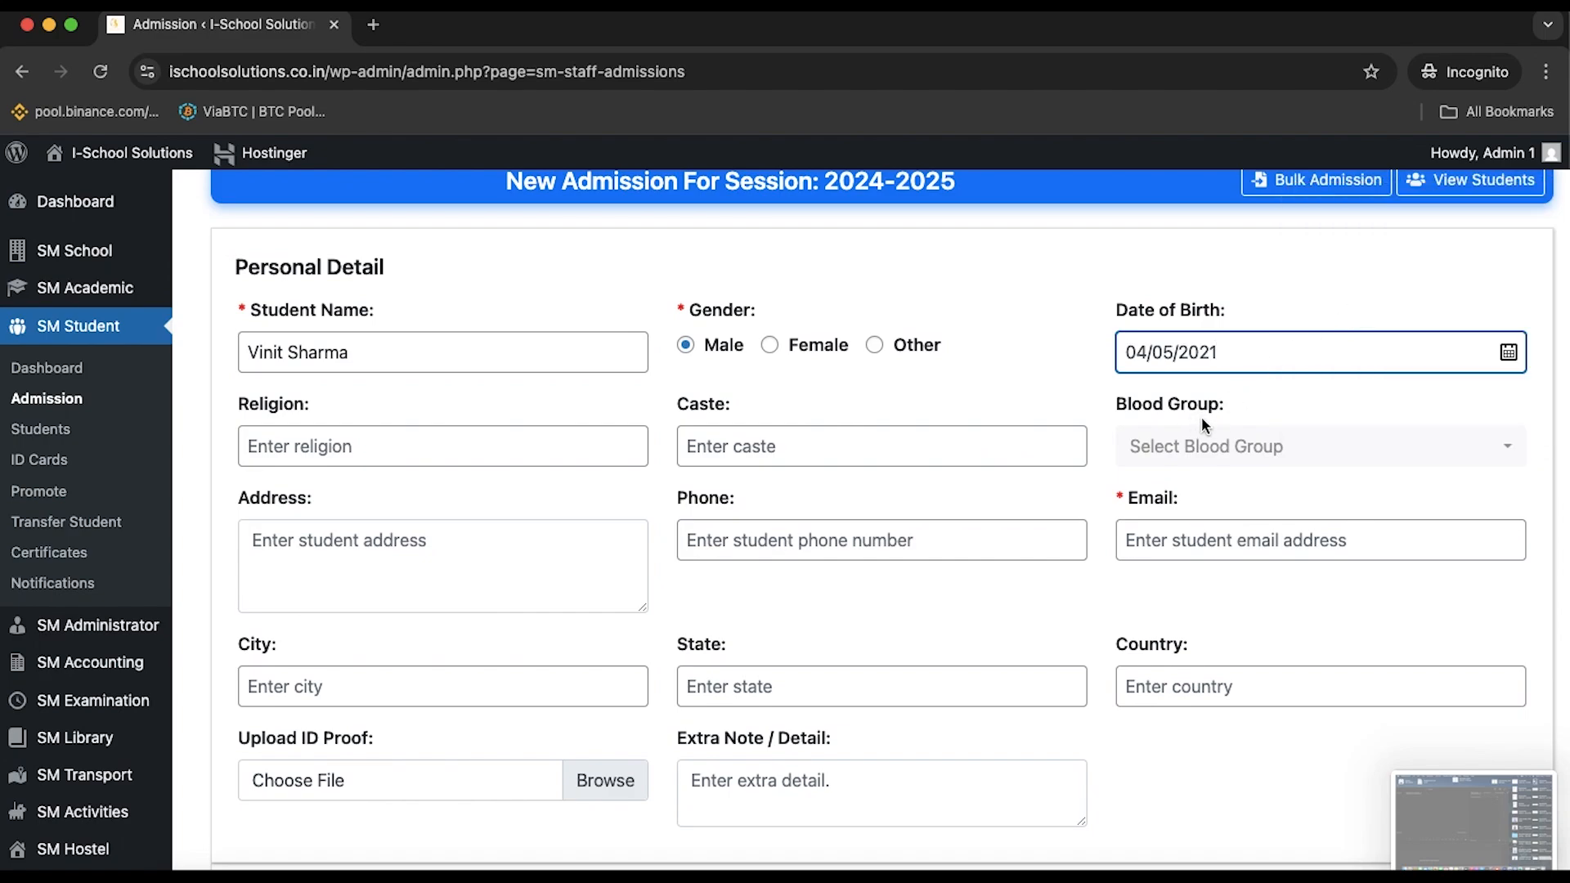
click(494, 452)
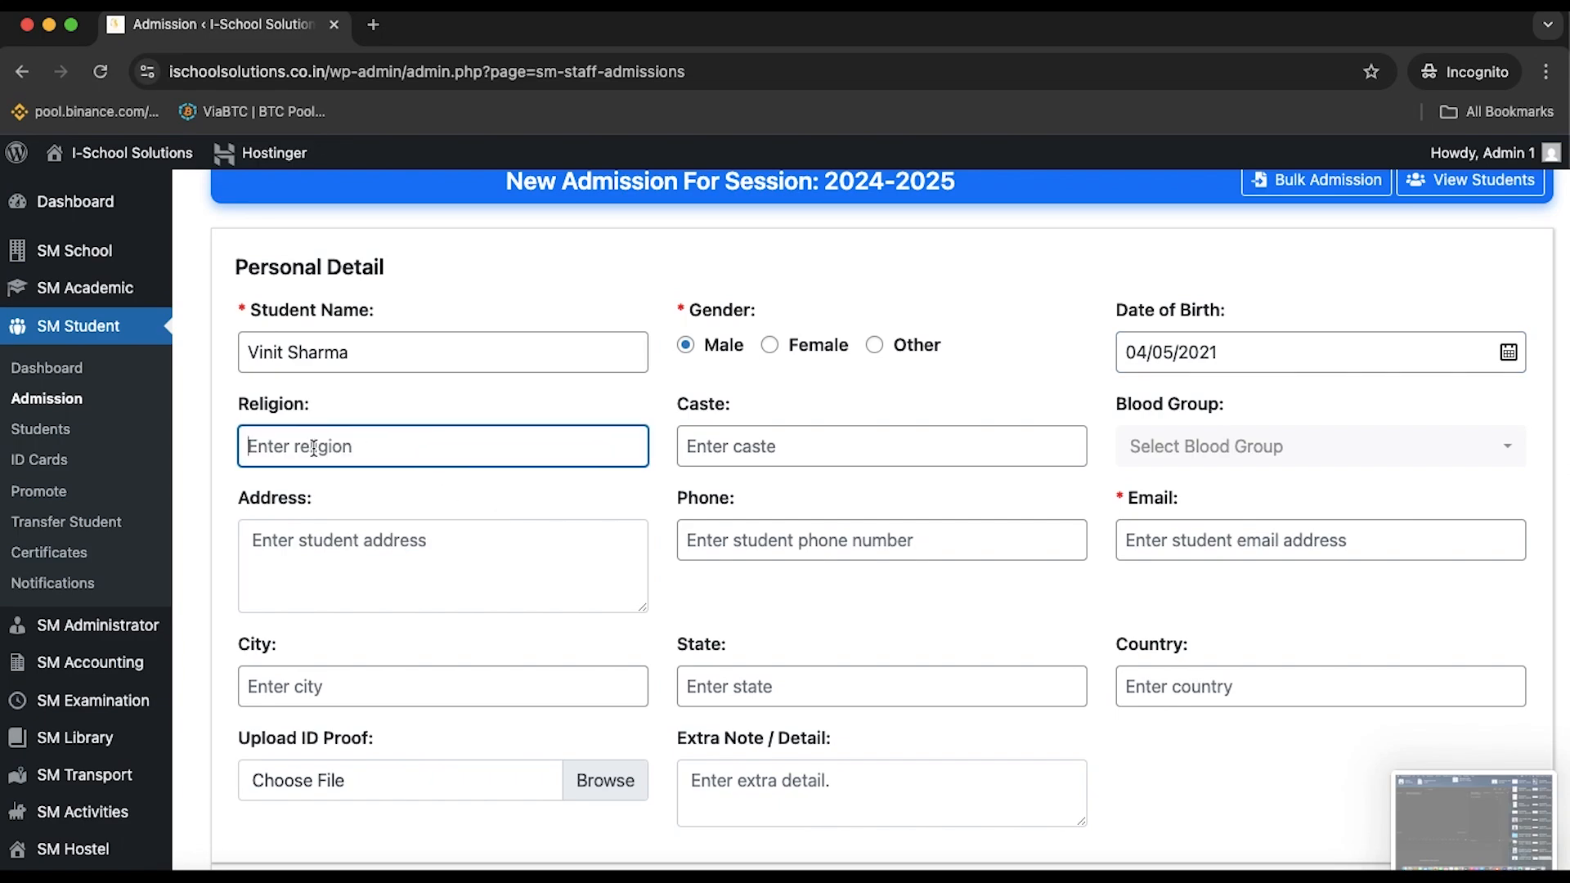
Enter religion Hindu and set the caste to Gen
text(Hindu)
click(767, 446)
text(obc)
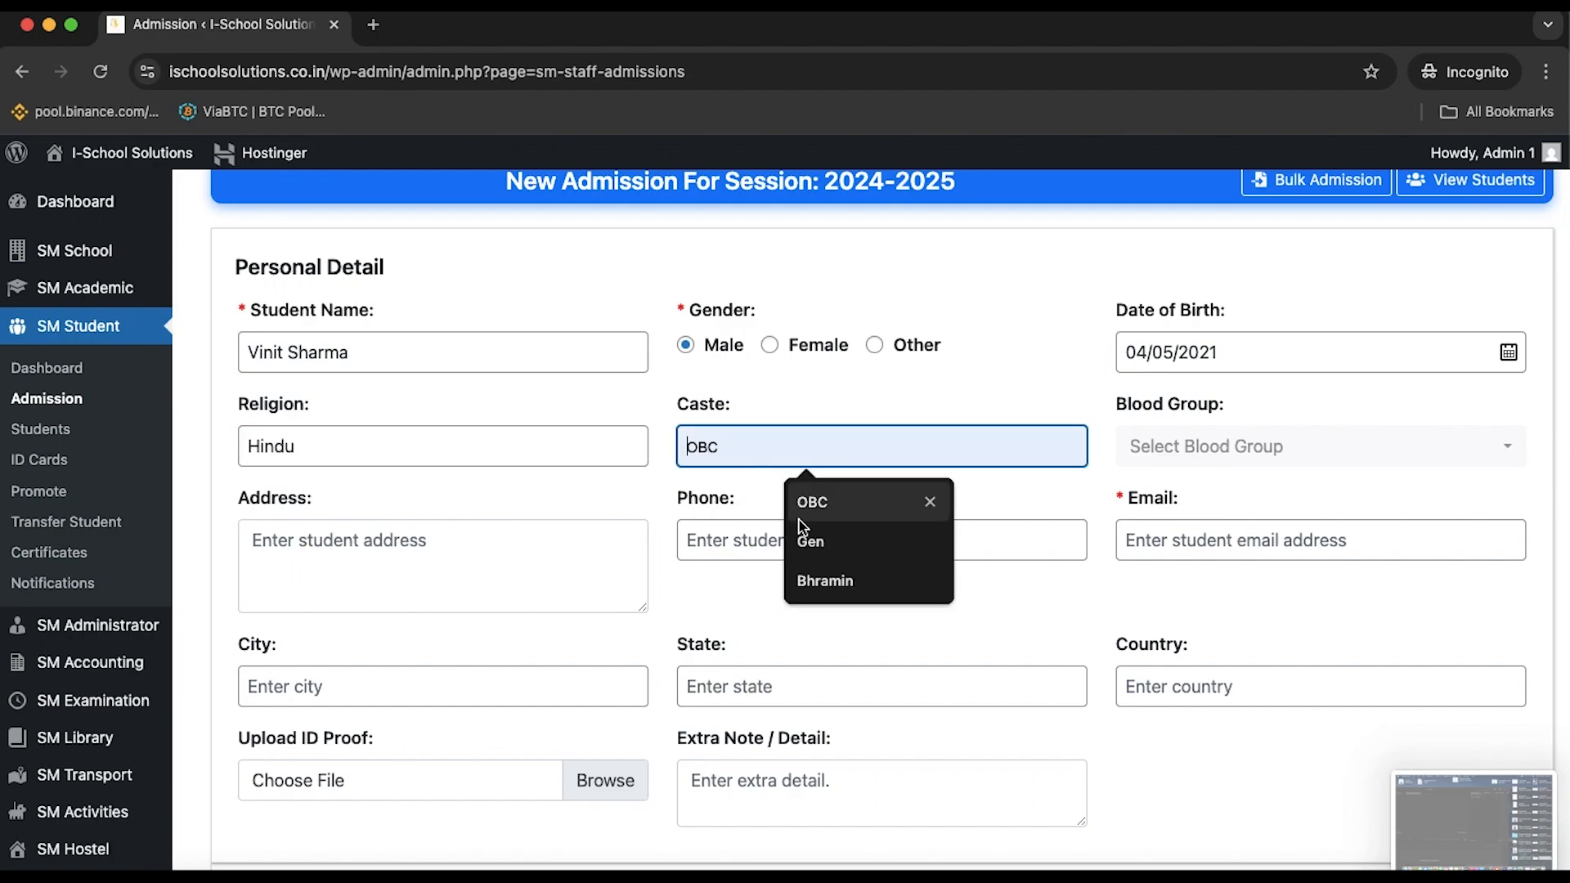
click(812, 508)
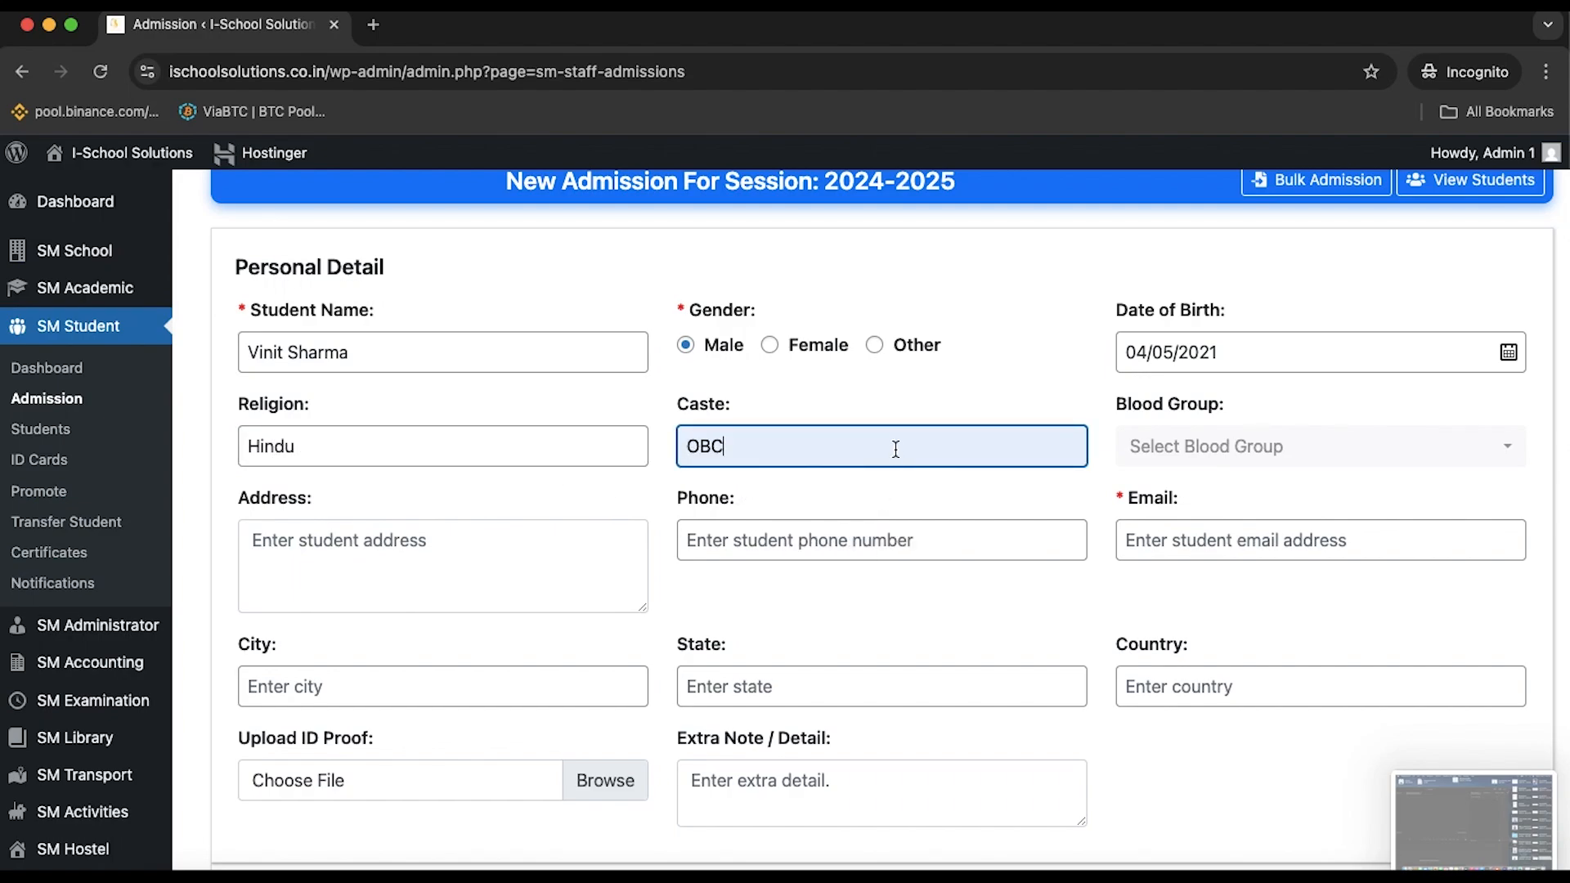
key(BackSpace)
key(BackSpace)
key(BackSpace)
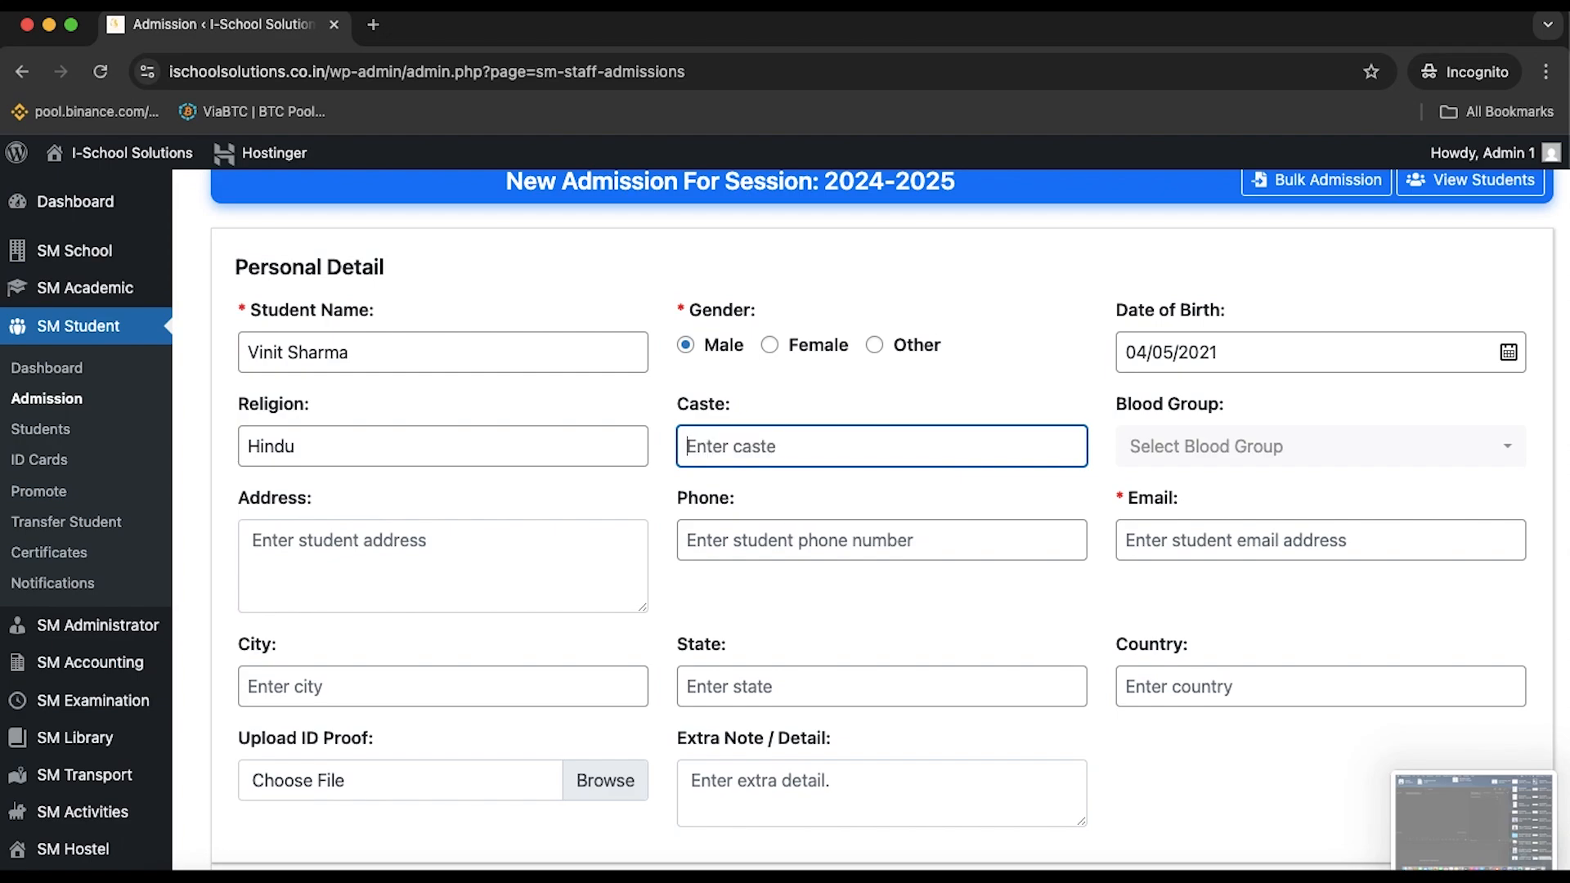
text(SC)
key(BackSpace)
key(BackSpace)
text(G)
click(890, 490)
Try O- as blood group, then reset it to Select Blood Group
click(1180, 452)
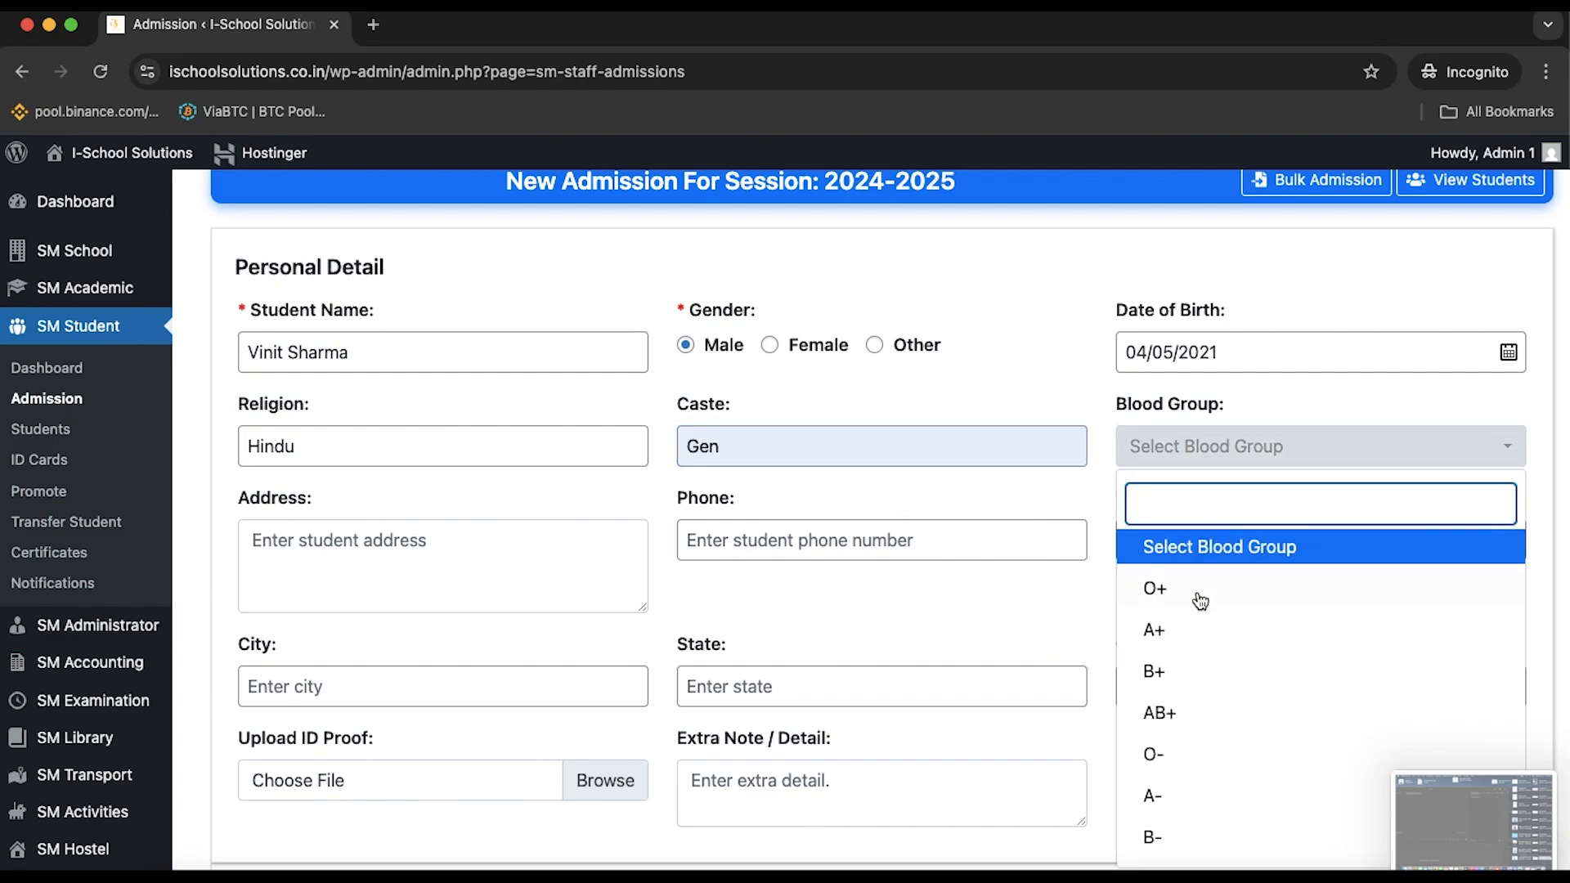
scroll(1209, 645, down, 1)
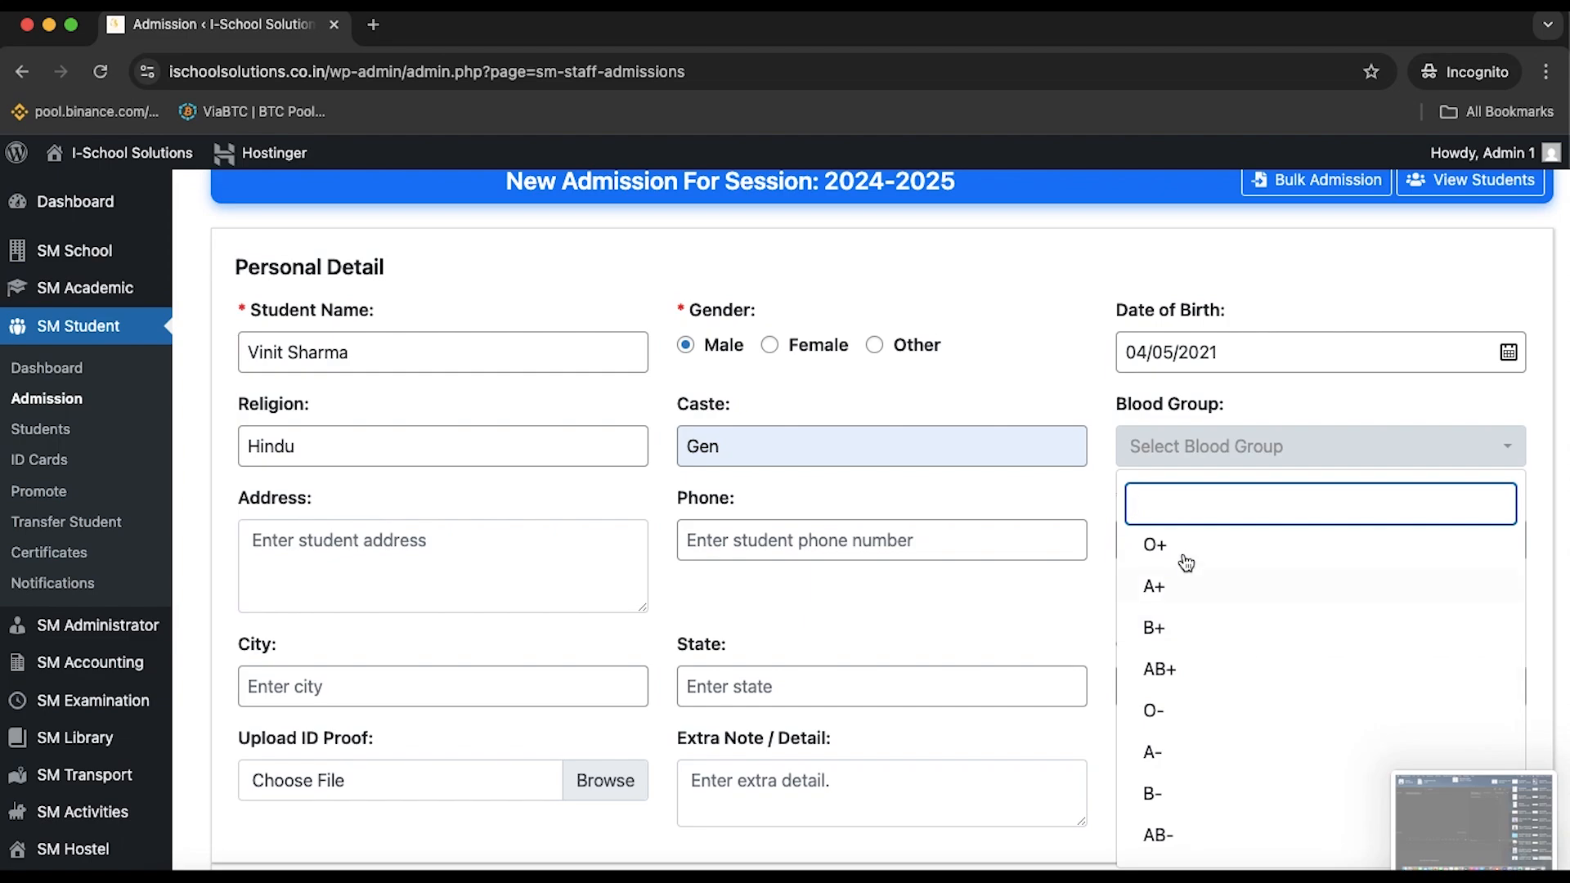
scroll(1212, 729, down, 1)
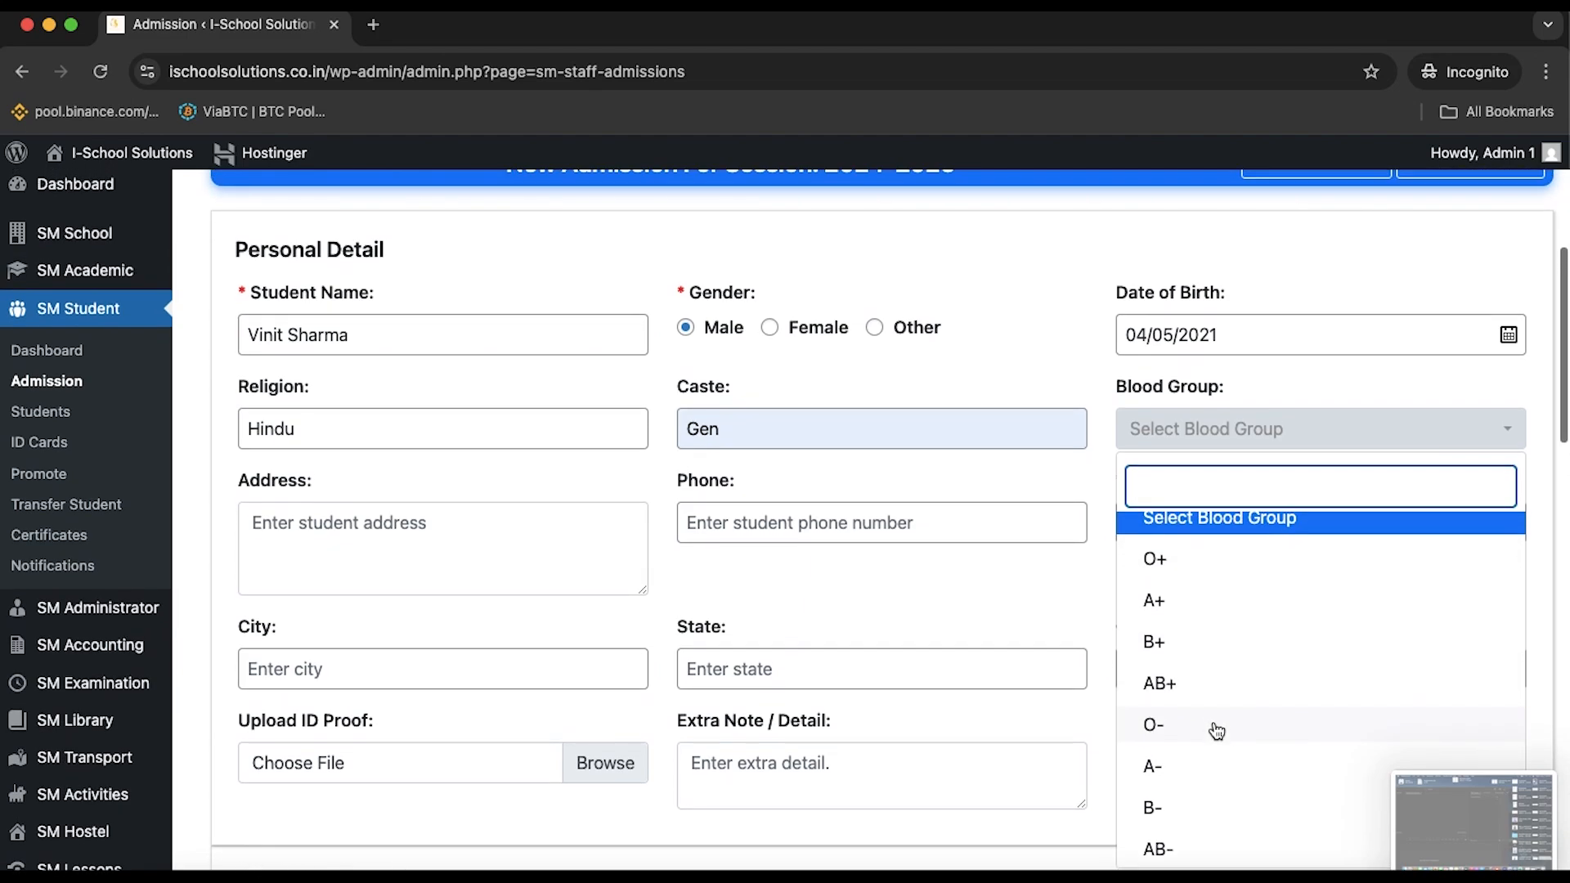
click(1216, 727)
click(1218, 438)
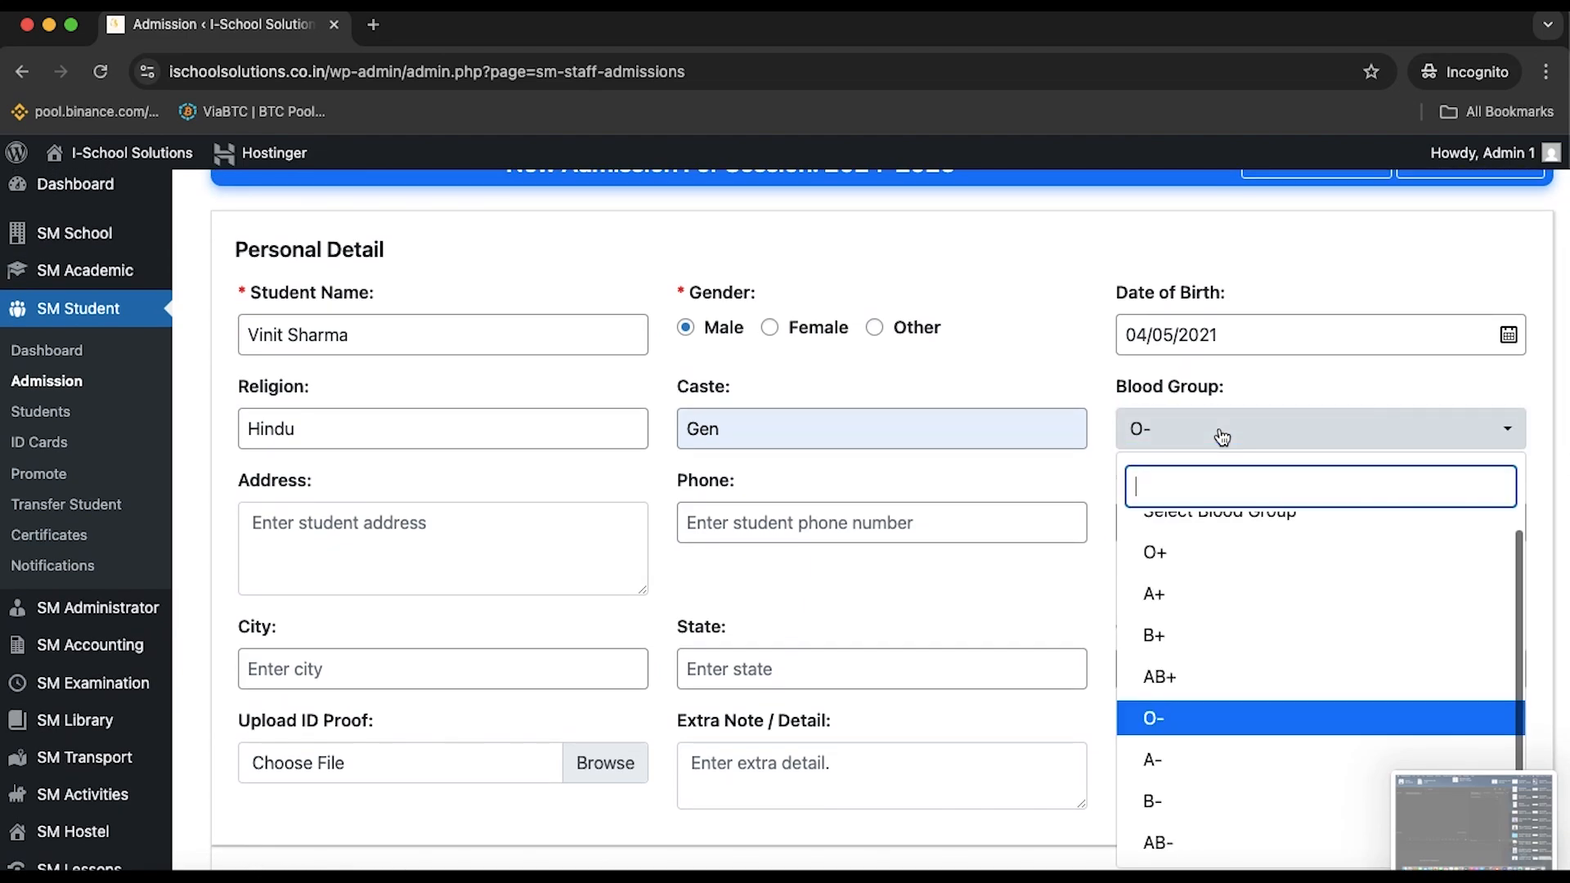
click(1201, 527)
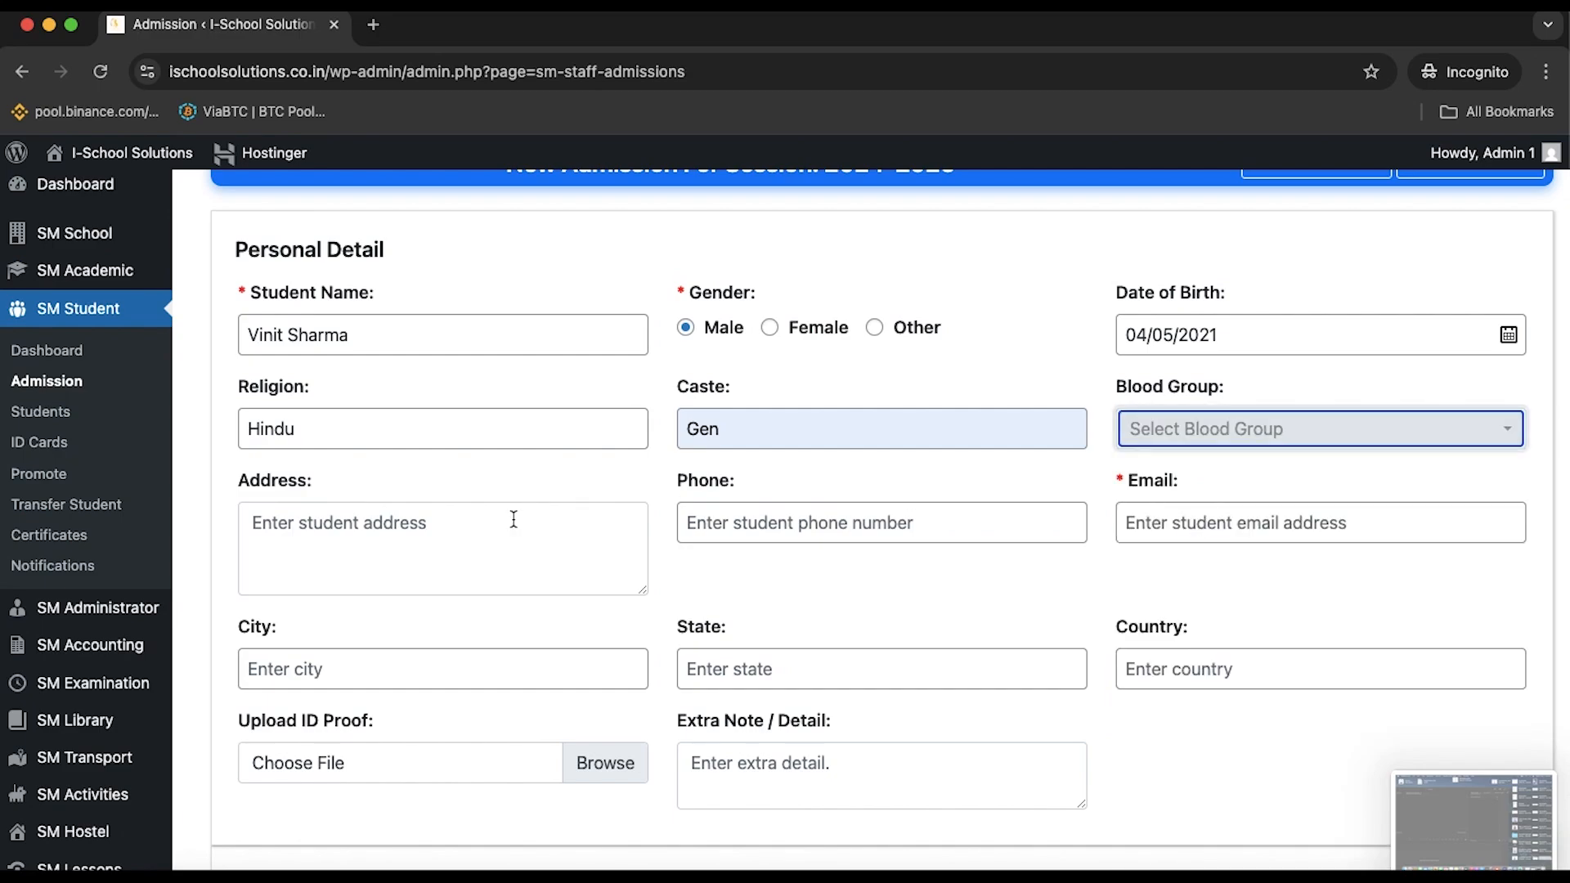
click(458, 548)
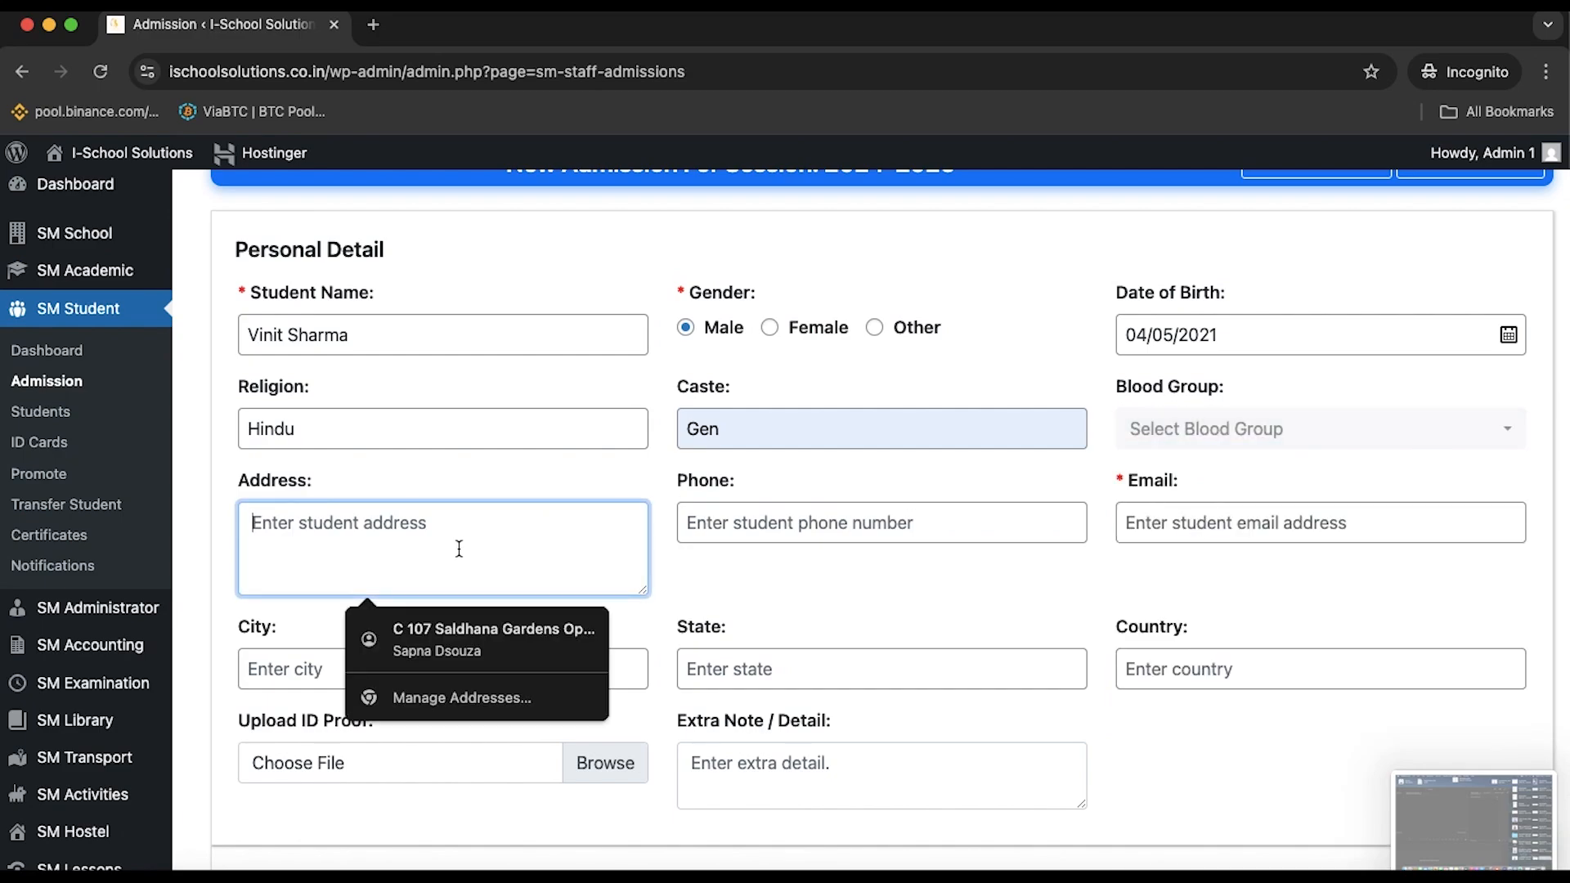
Enter the street address, accept autofilled city, state and country, and trim stray text
text(S)
key(BackSpace)
text(C block )
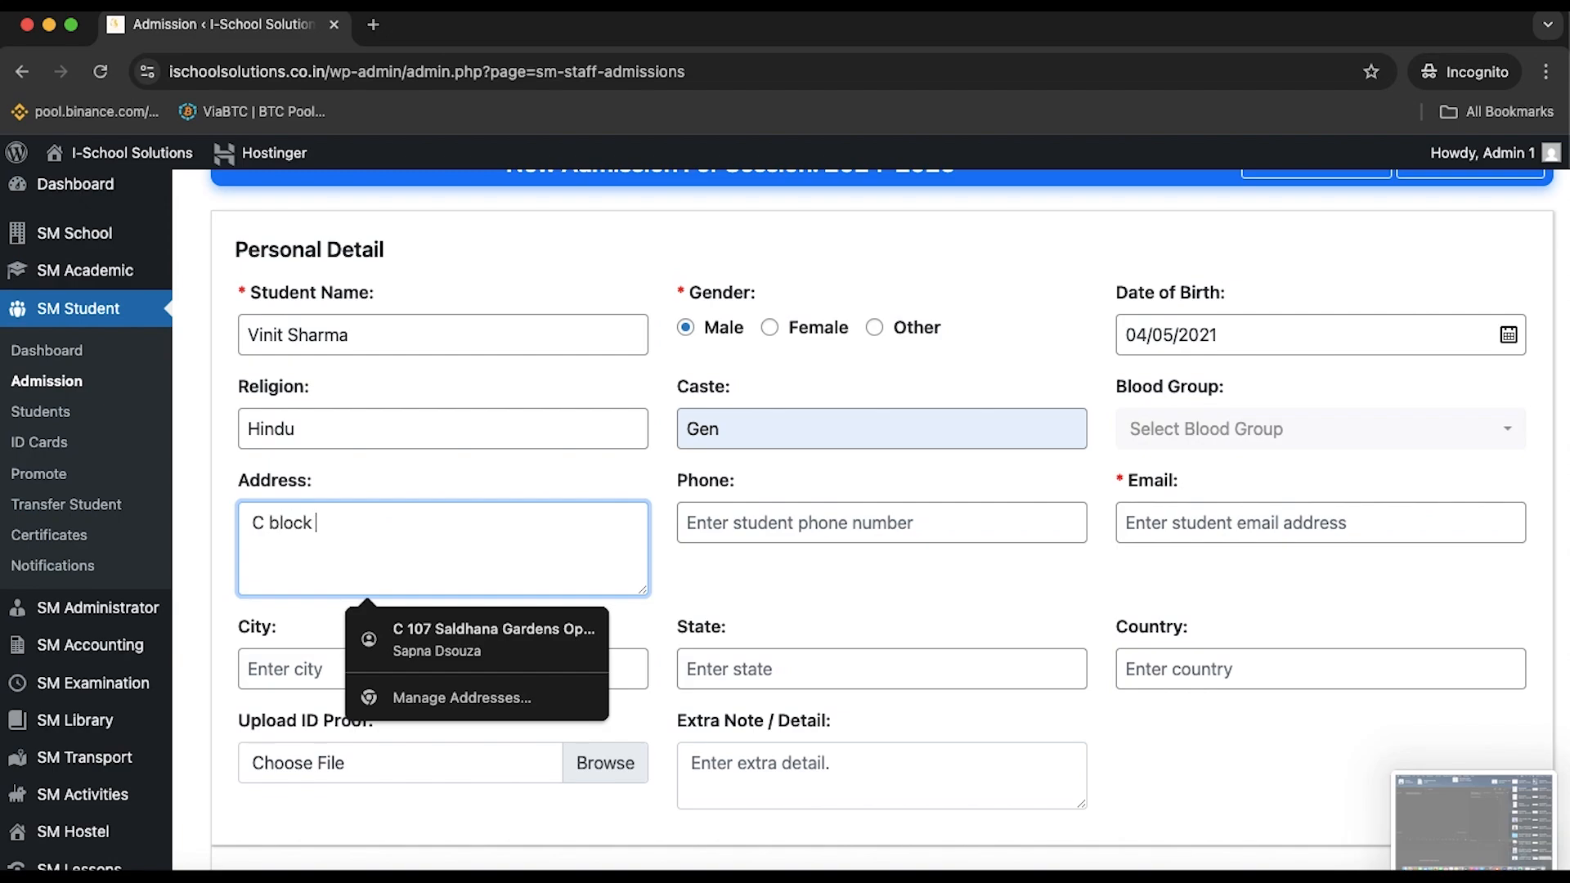
text(10)
click(564, 628)
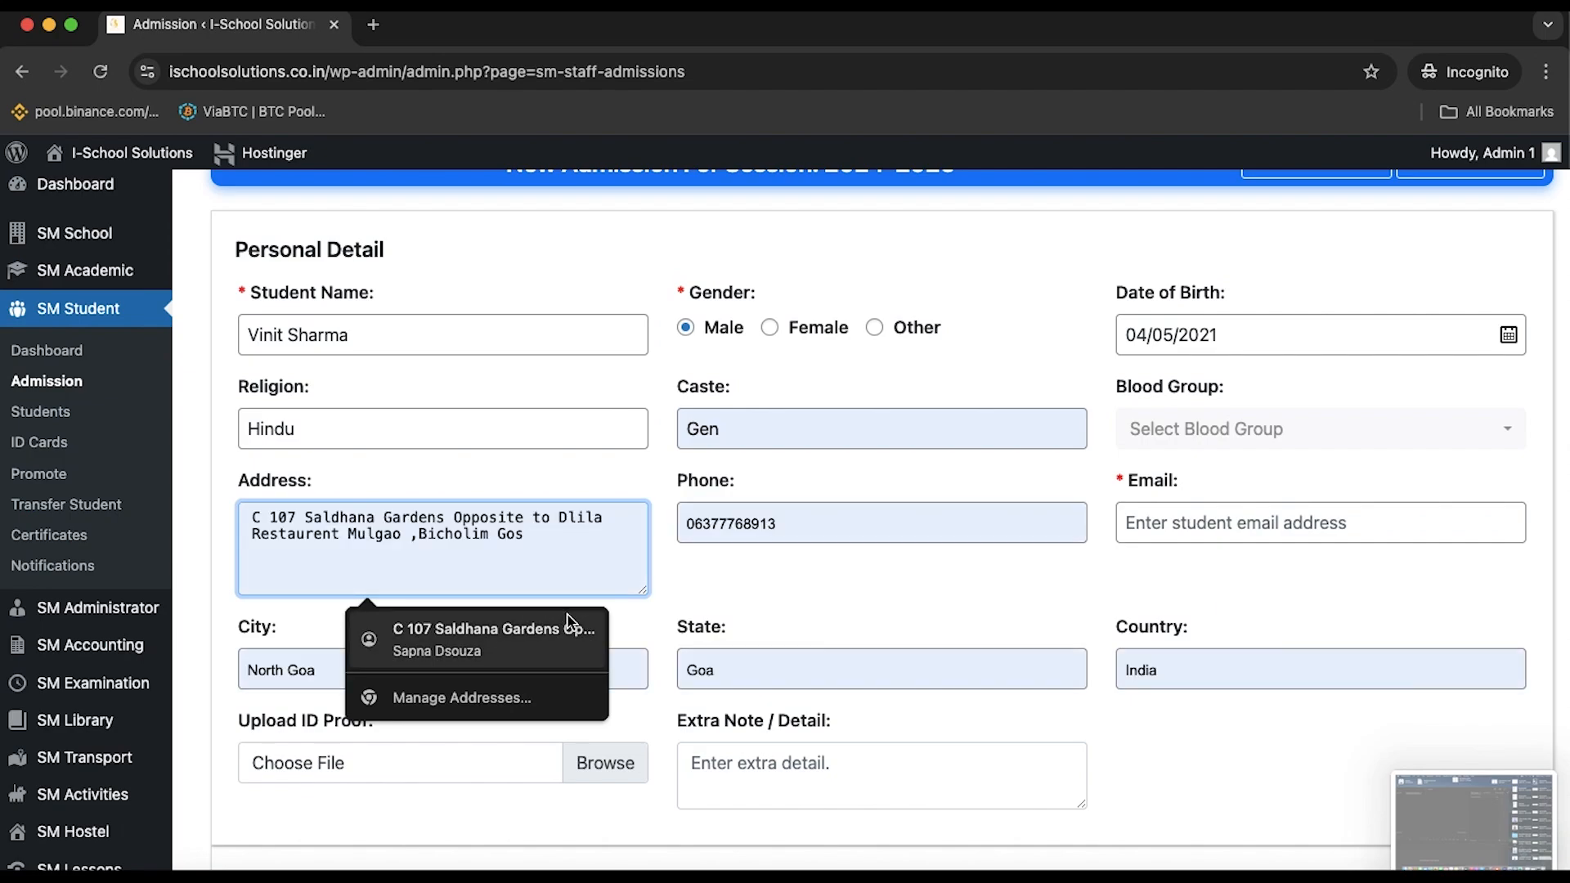
click(566, 626)
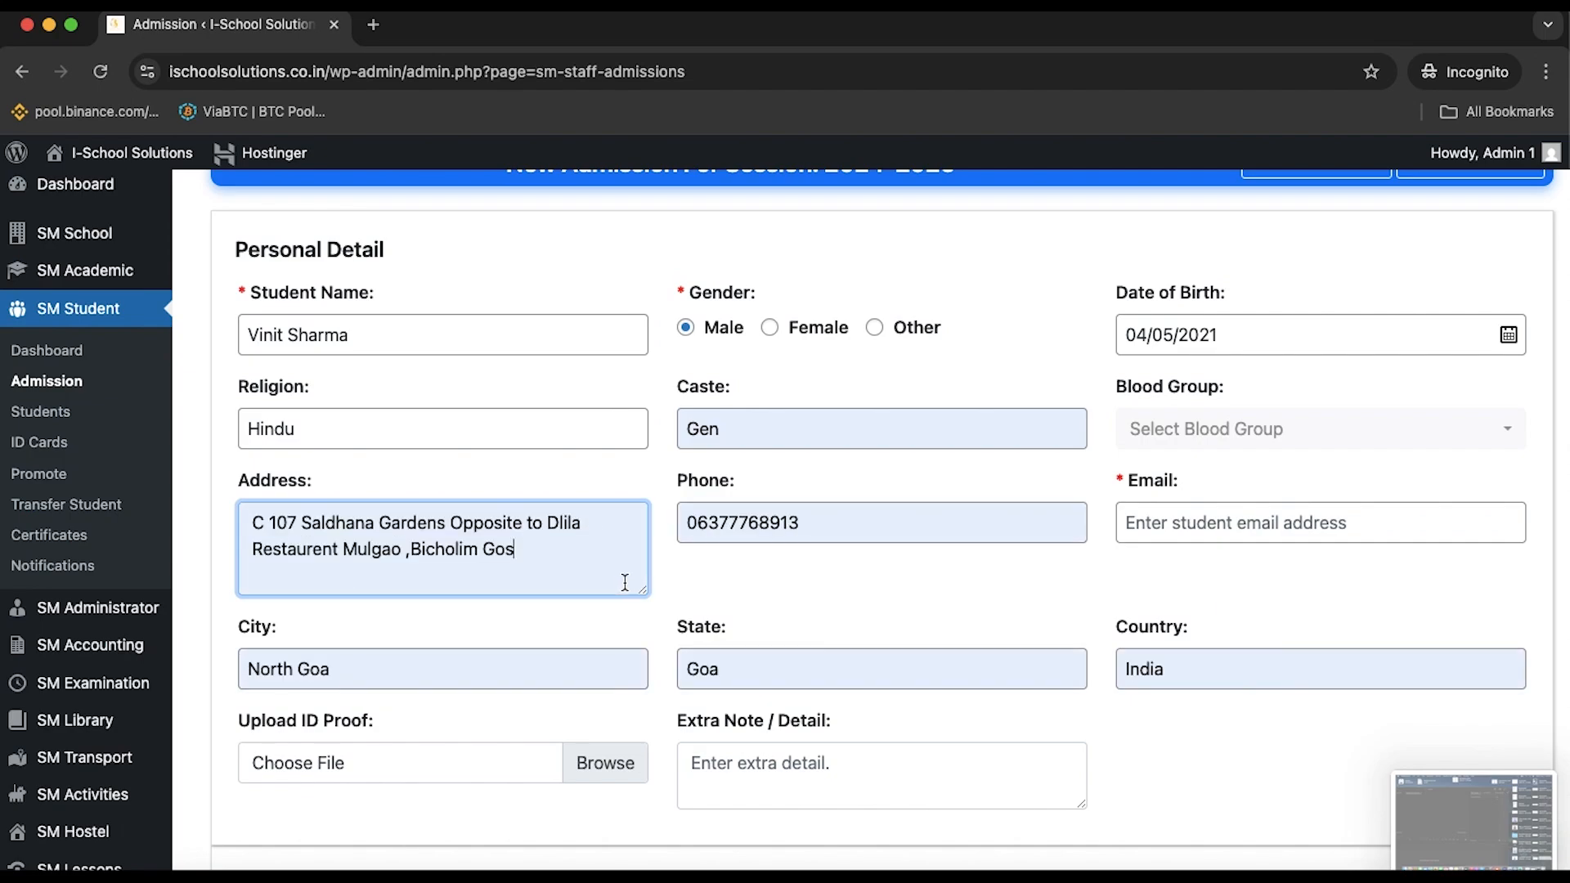
click(520, 565)
key(BackSpace)
key(BackSpace)
key(BackSpace)
key(BackSpace)
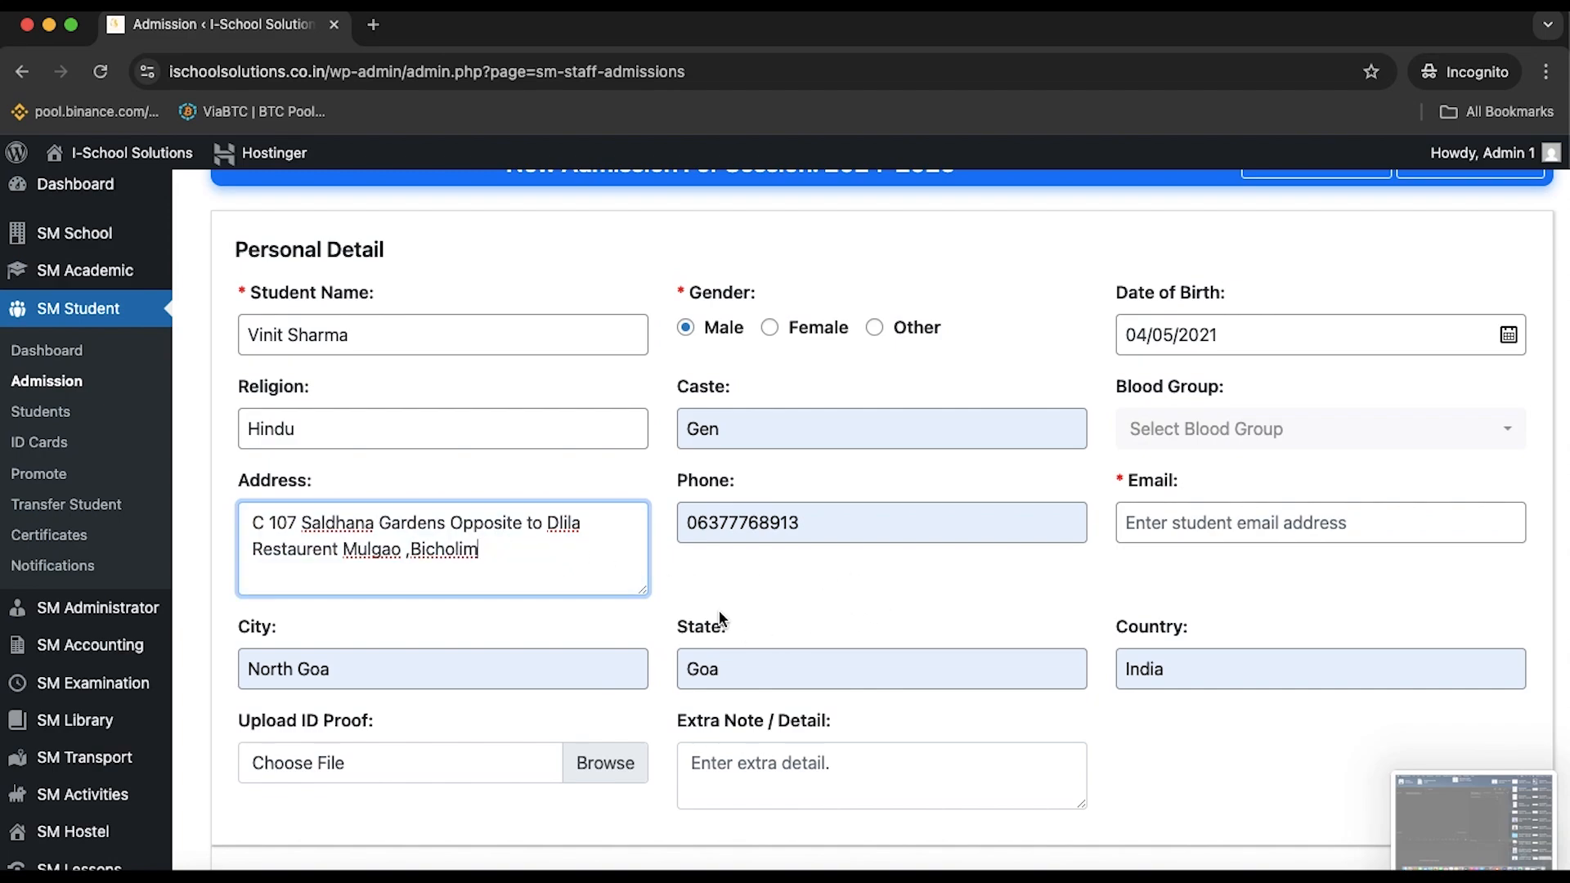
scroll(775, 583, down, 4)
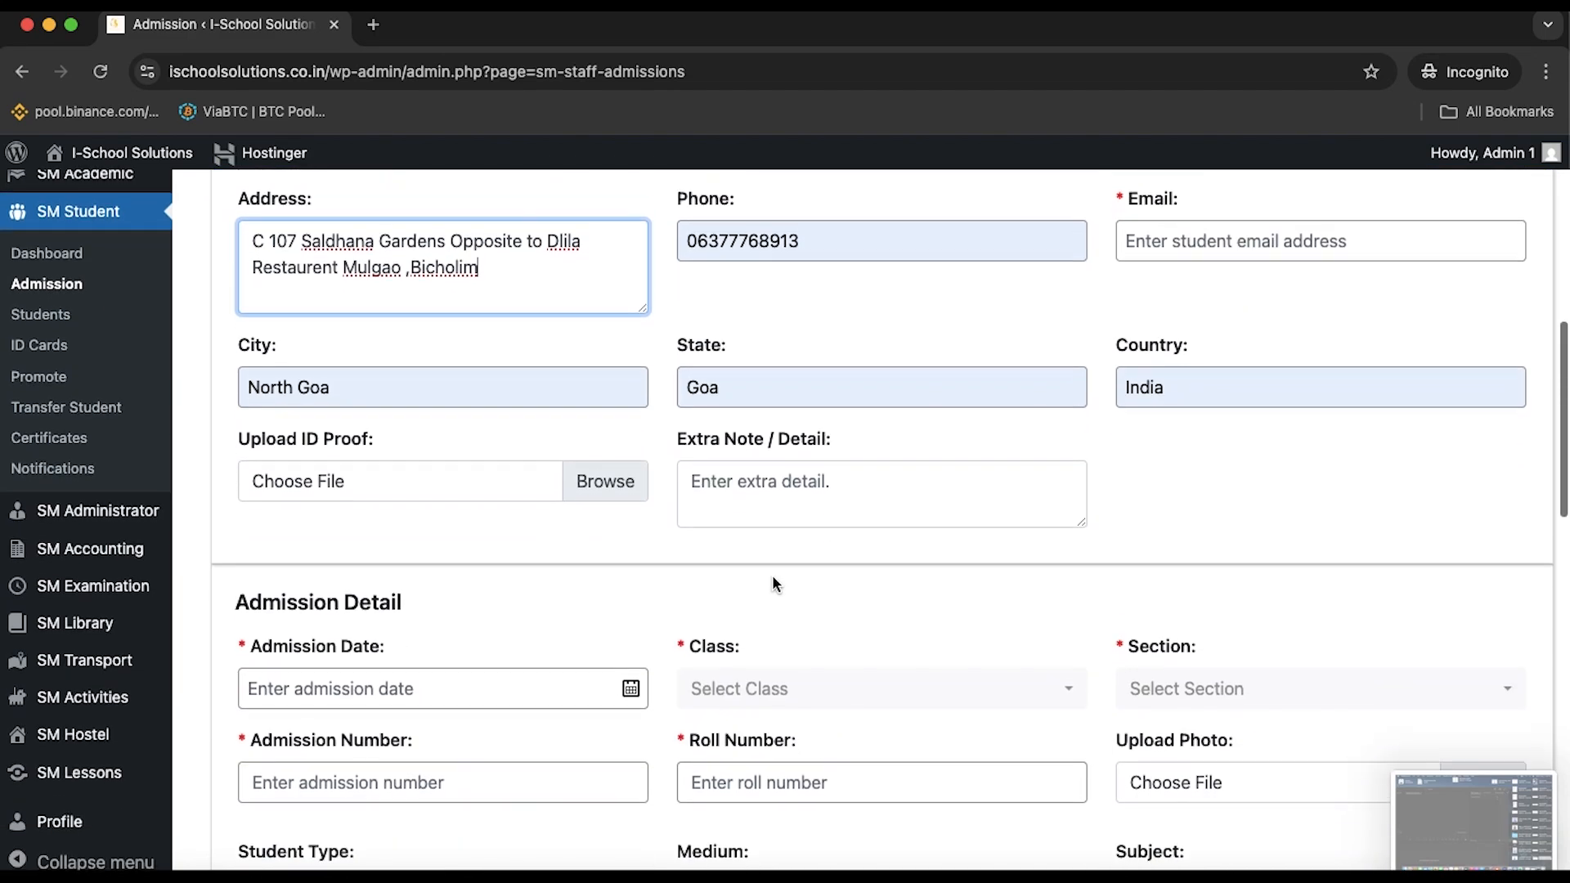
scroll(767, 572, down, 1)
scroll(767, 565, up, 3)
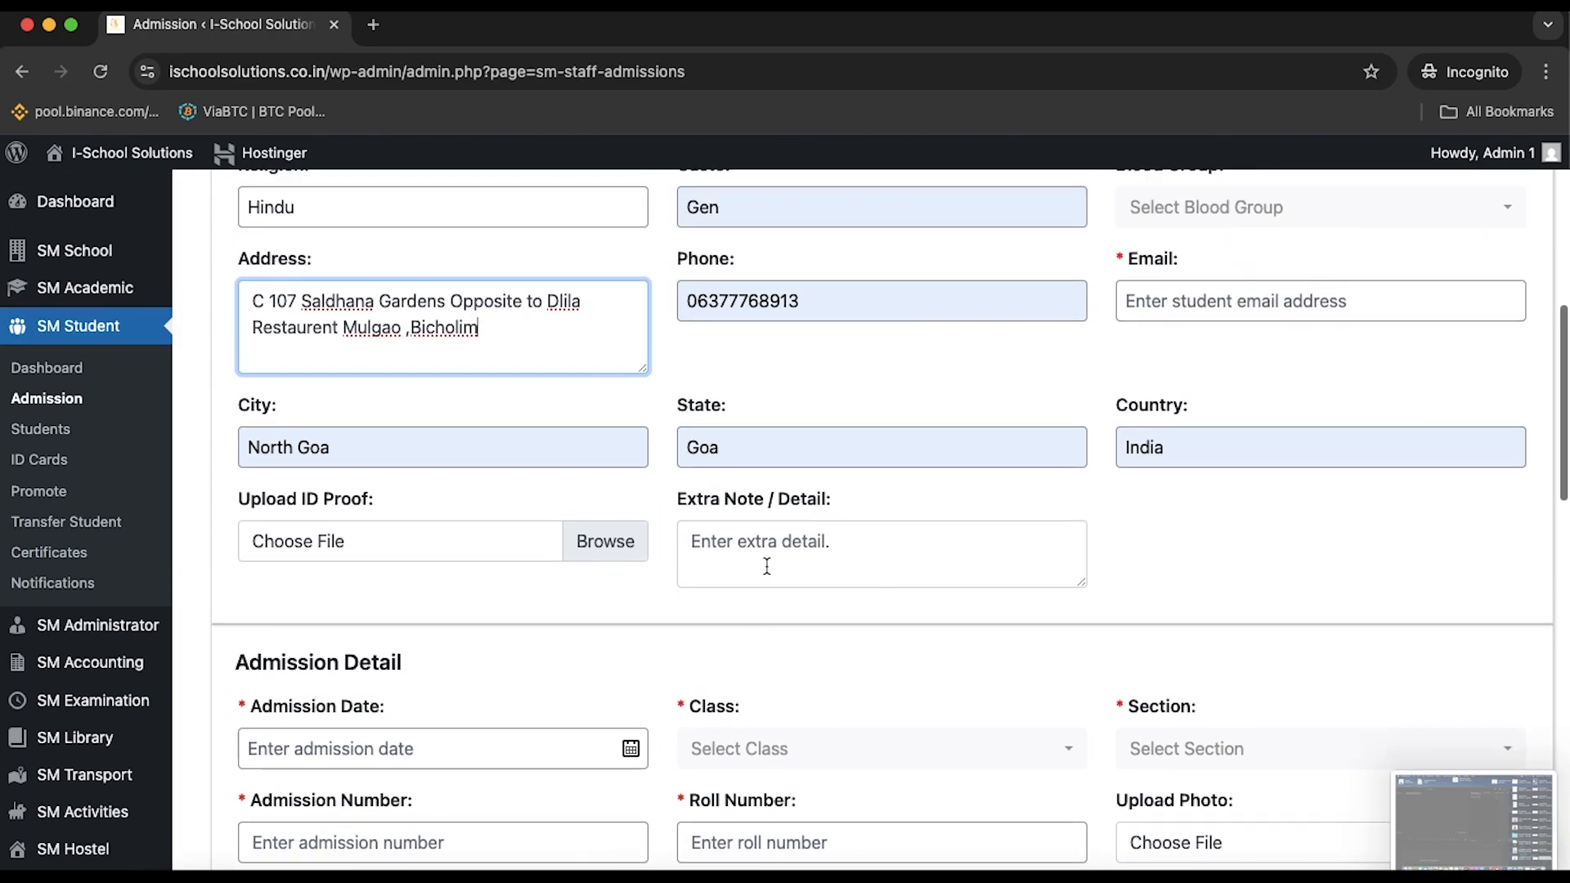
Trim the phone number and fill the email, adding the missing digit 1 before the @
click(808, 305)
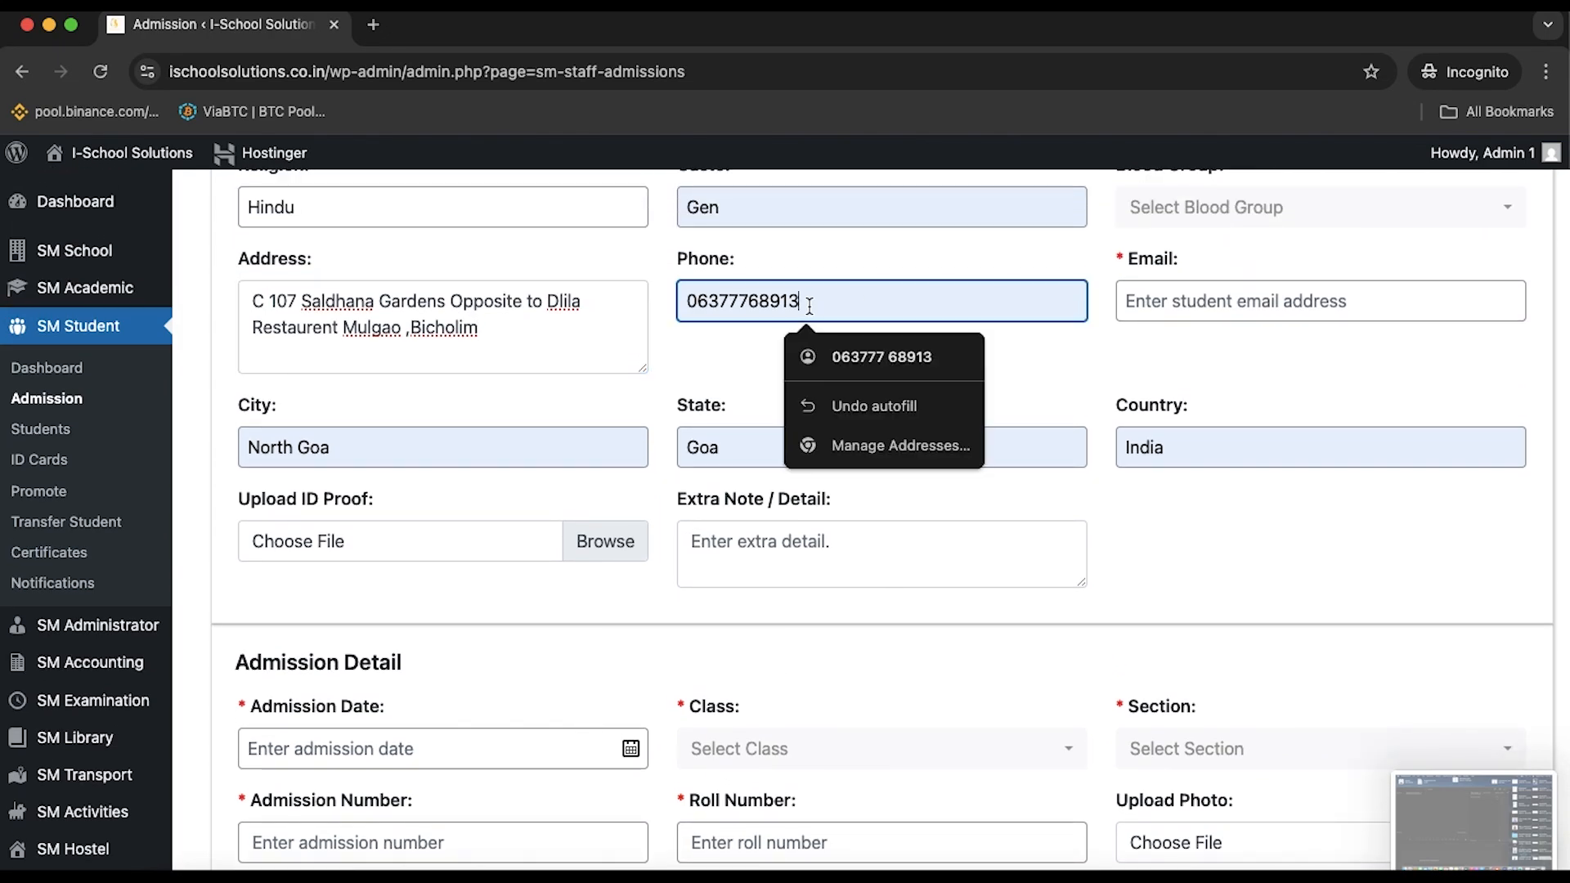
key(BackSpace)
key(BackSpace)
key(BackSpace)
key(BackSpace)
key(BackSpace)
key(BackSpace)
key(BackSpace)
key(BackSpace)
key(BackSpace)
key(BackSpace)
key(BackSpace)
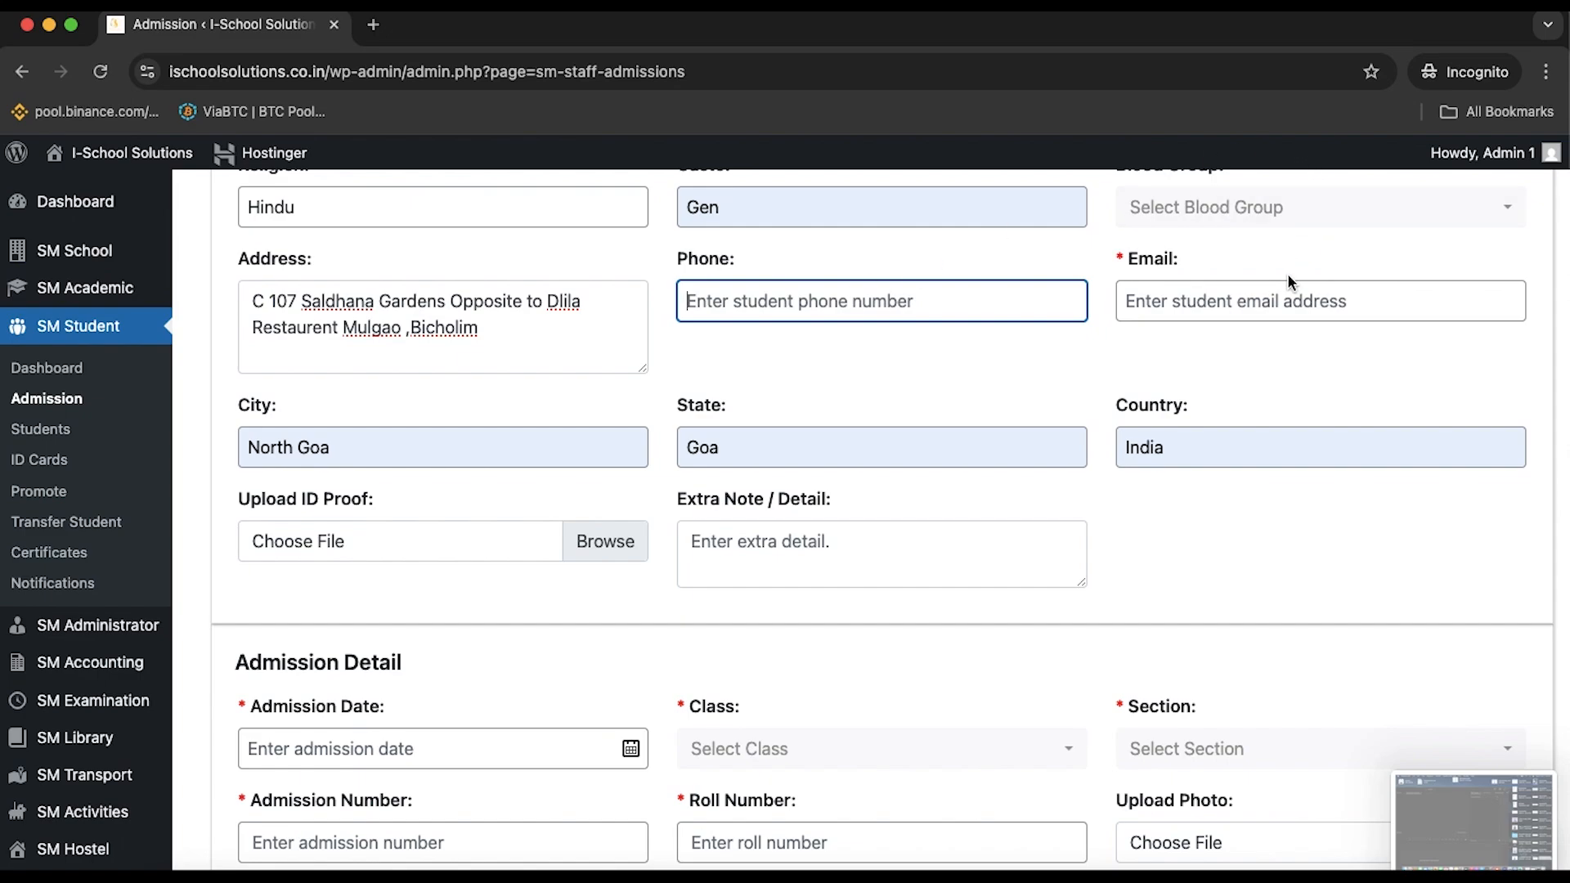
click(1276, 299)
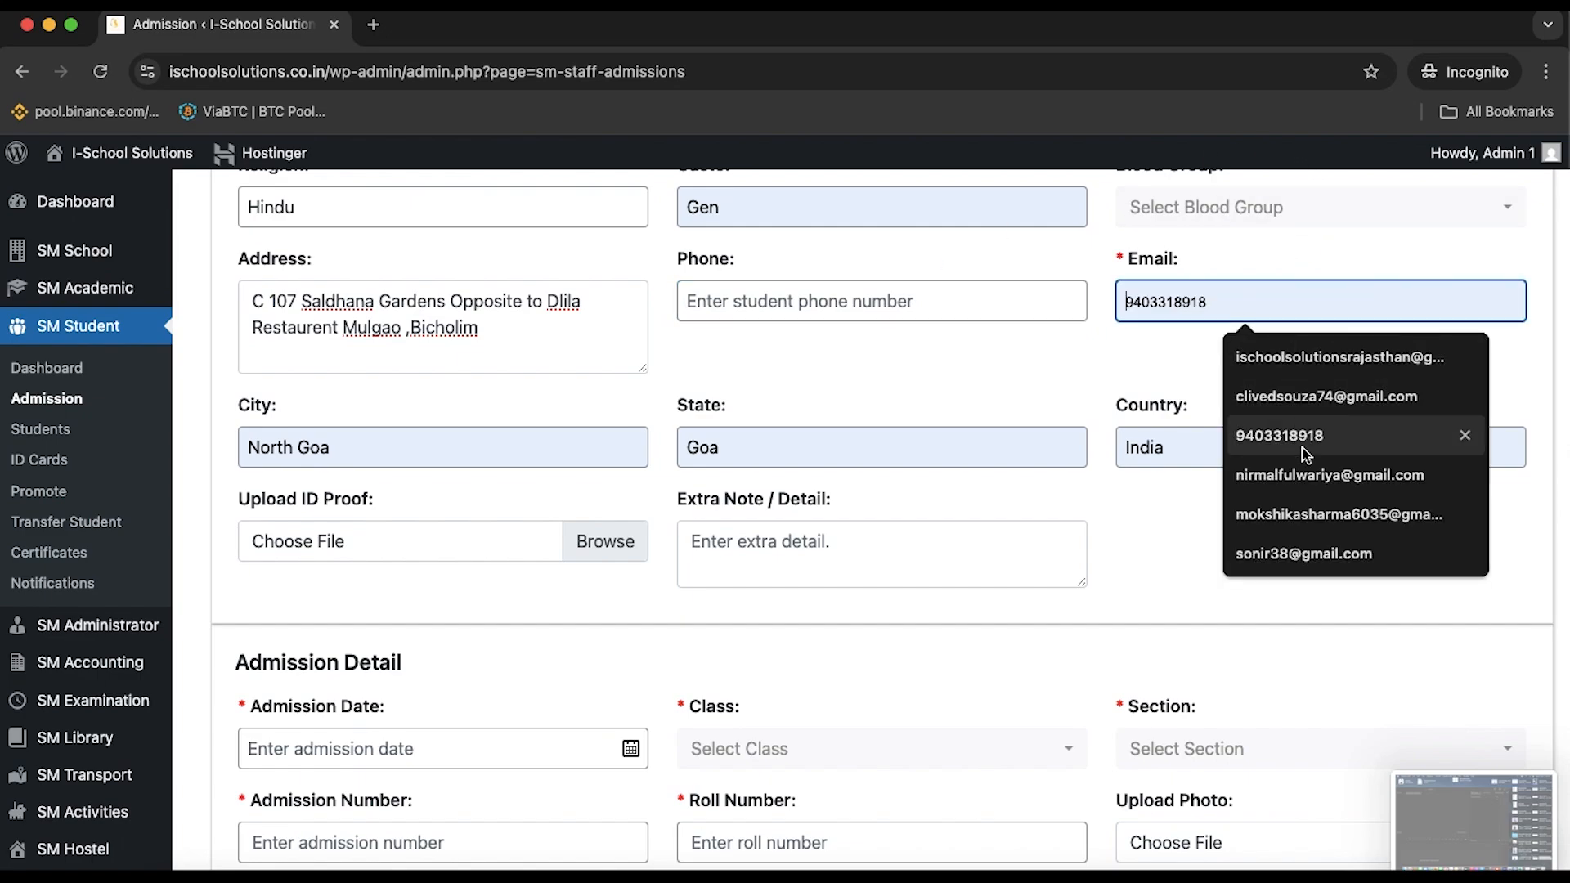
click(1317, 481)
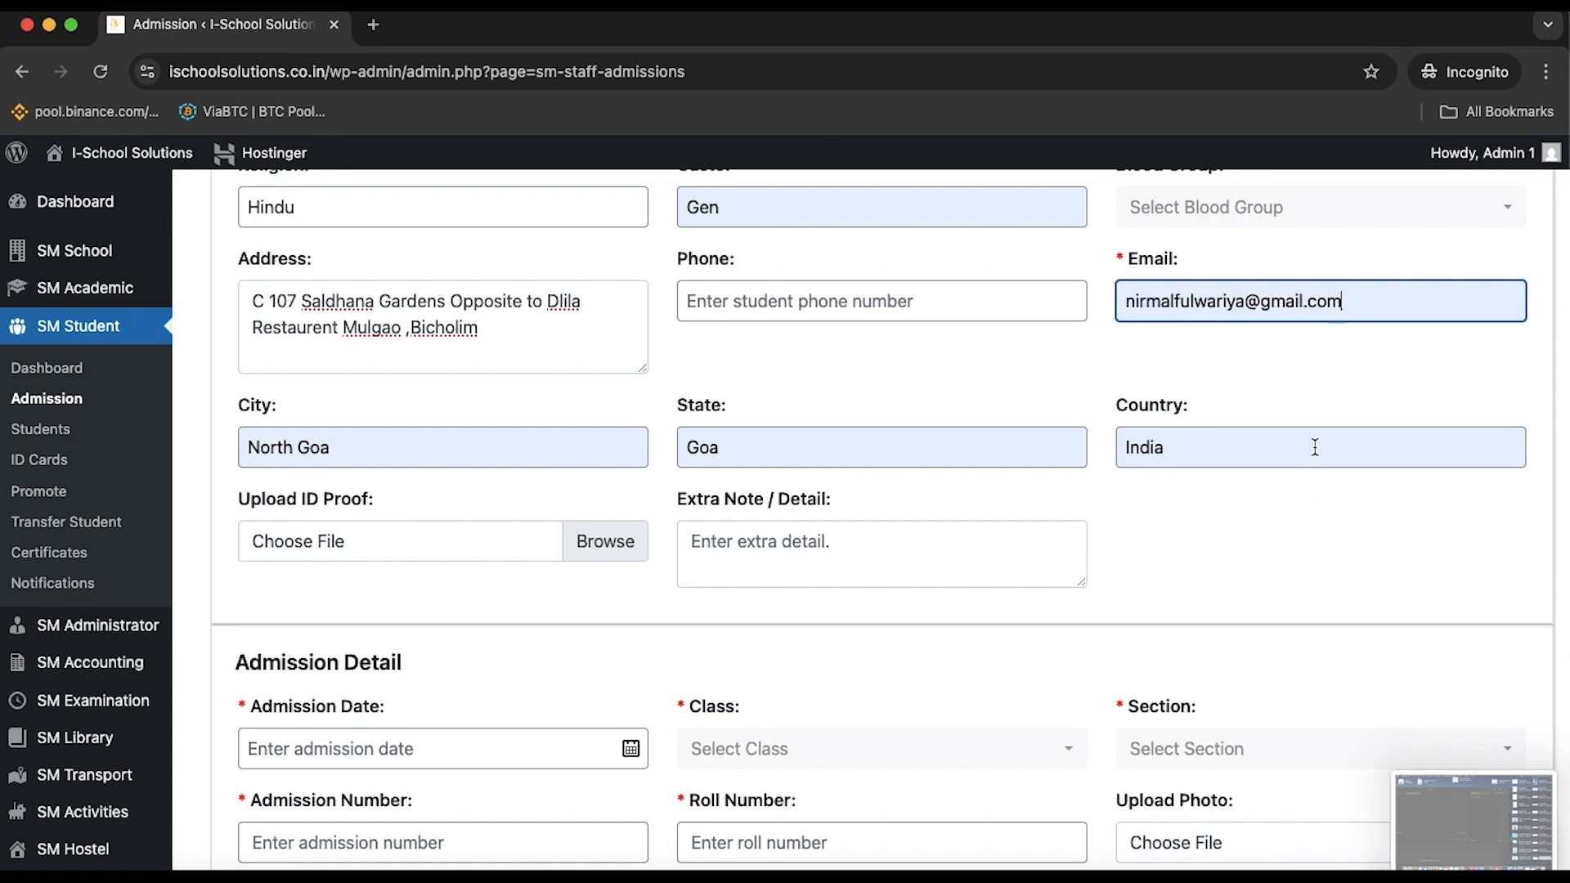
click(1252, 303)
text(1)
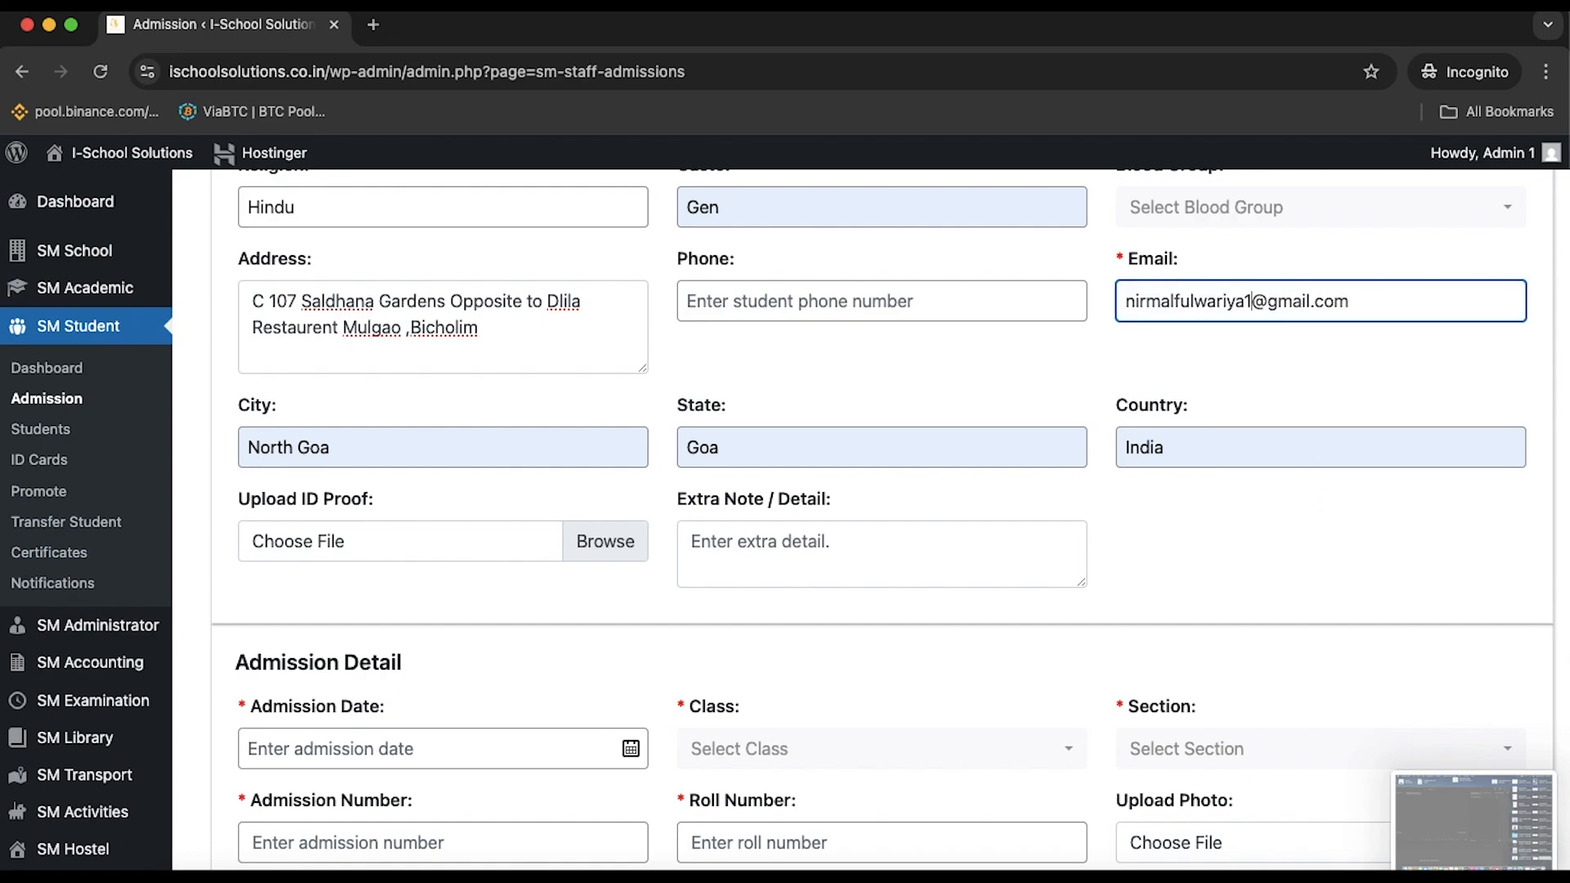
click(1243, 357)
scroll(1244, 356, down, 1)
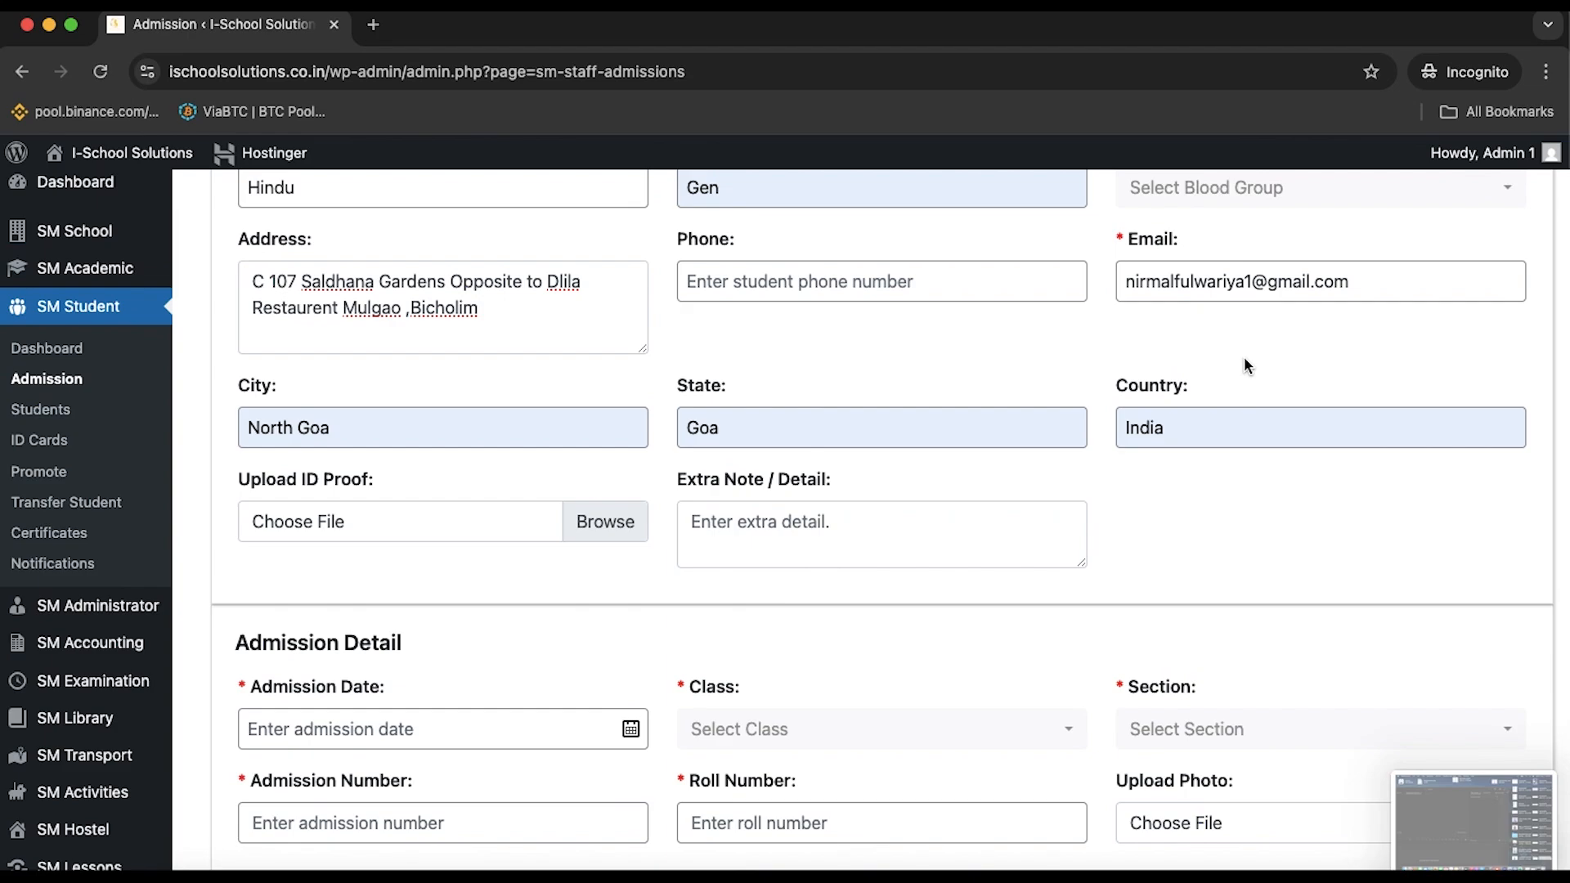
scroll(1244, 358, down, 3)
scroll(1244, 357, down, 2)
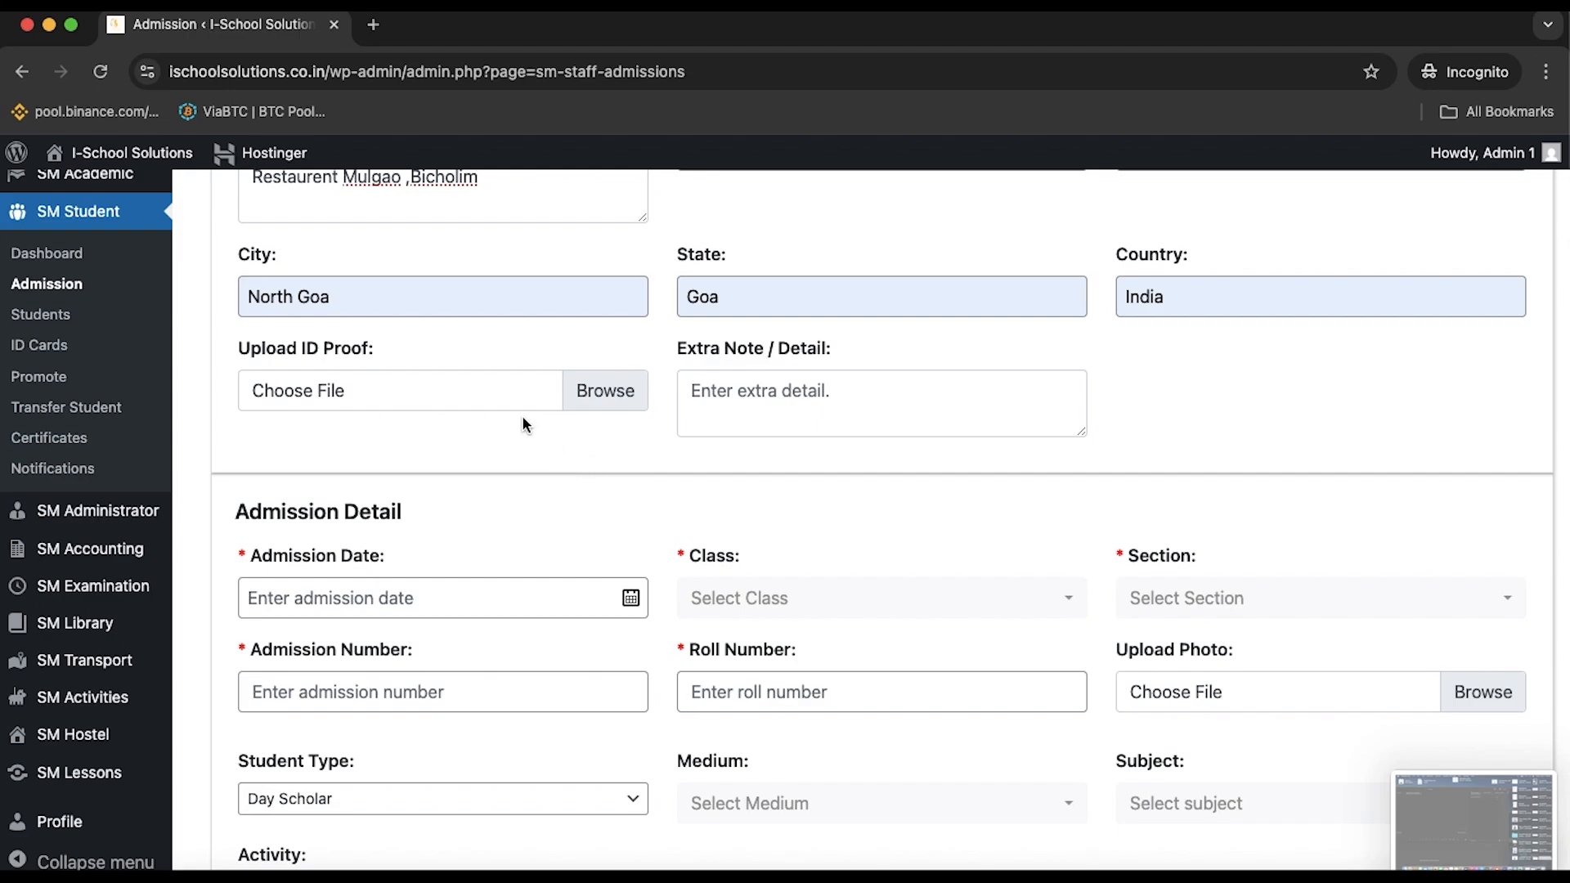
scroll(612, 391, down, 1)
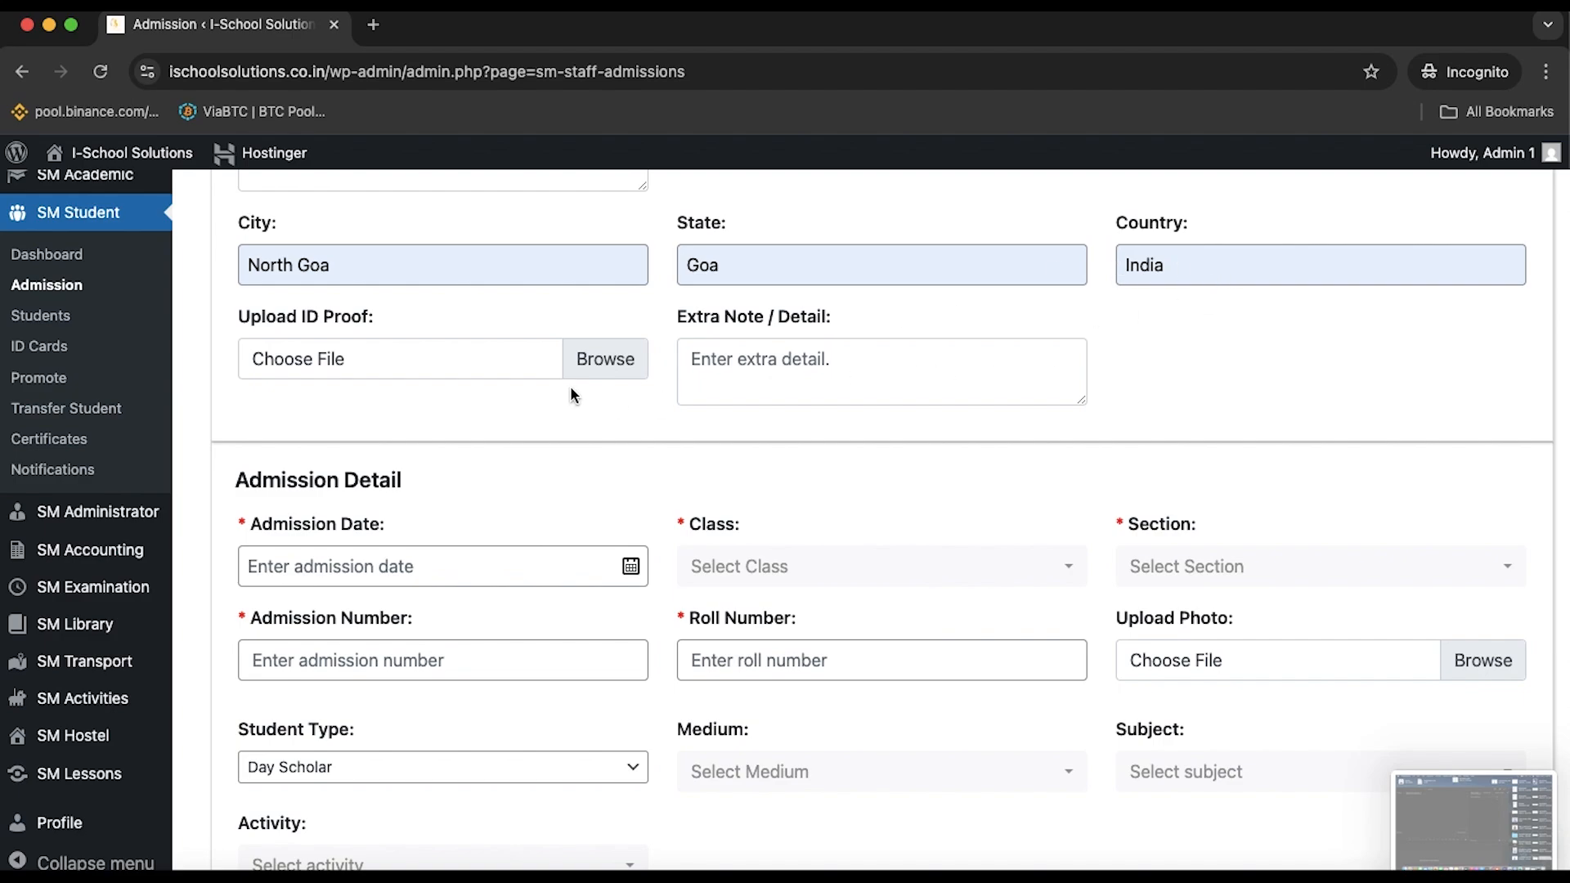
click(639, 364)
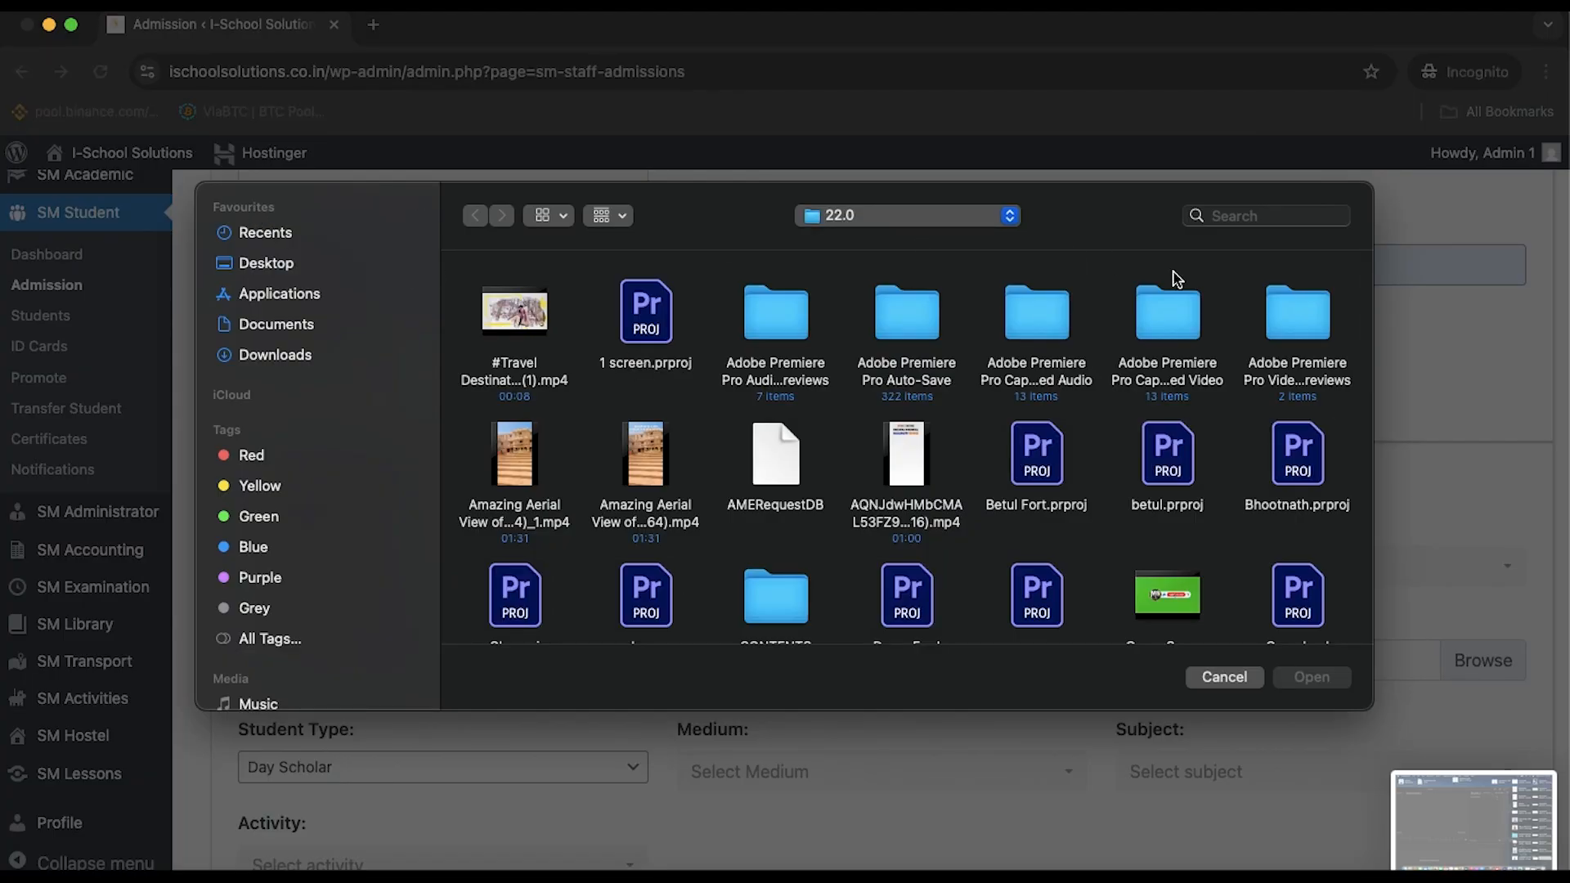
click(1237, 679)
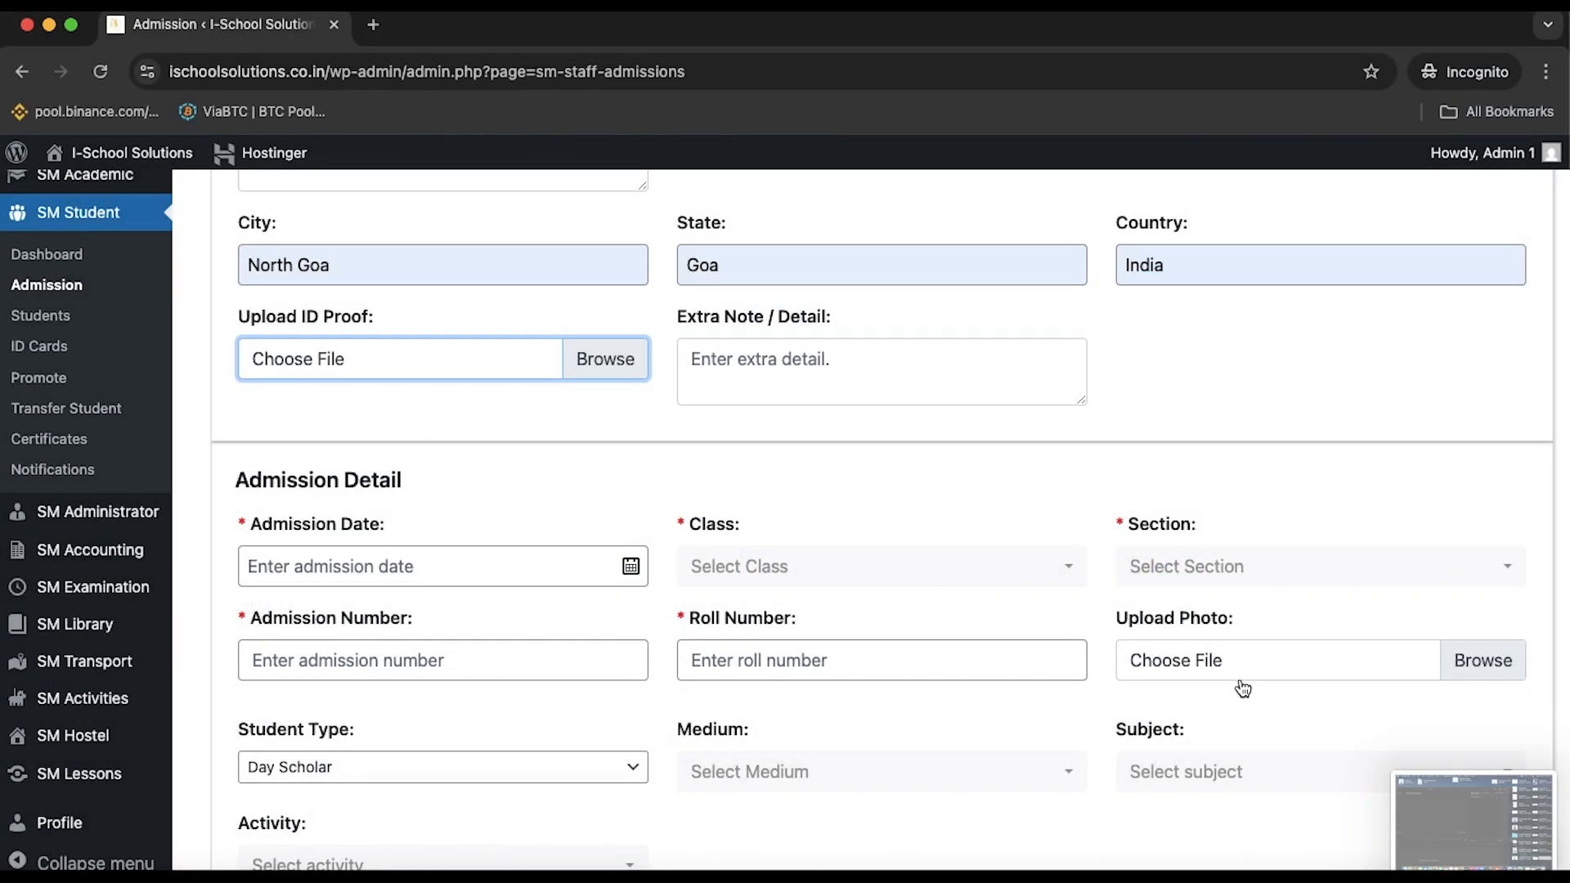
scroll(1074, 550, down, 1)
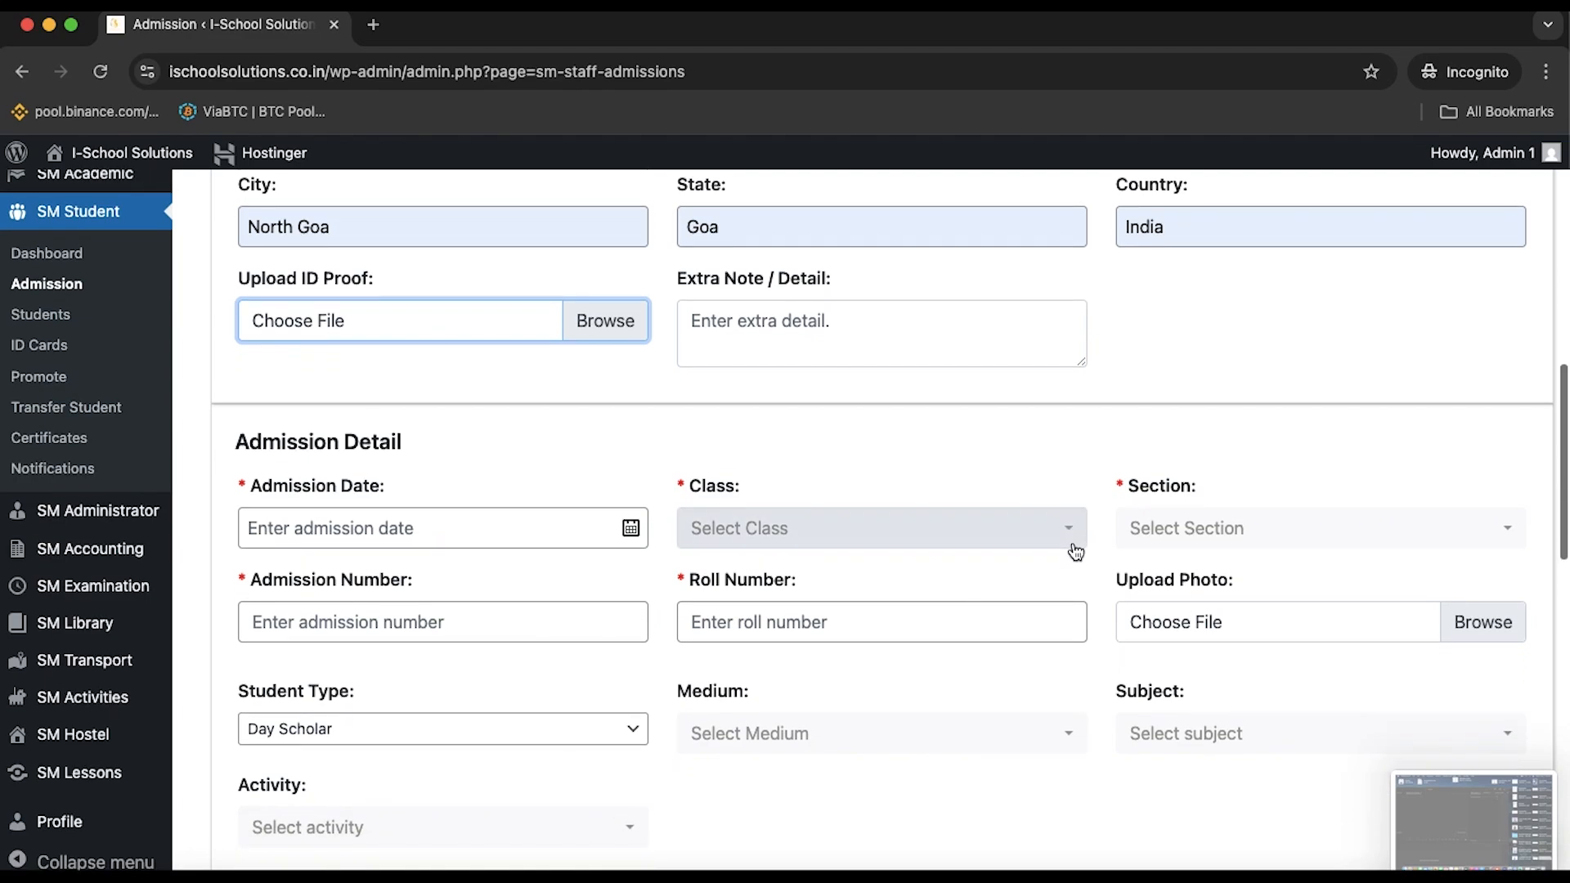
click(900, 319)
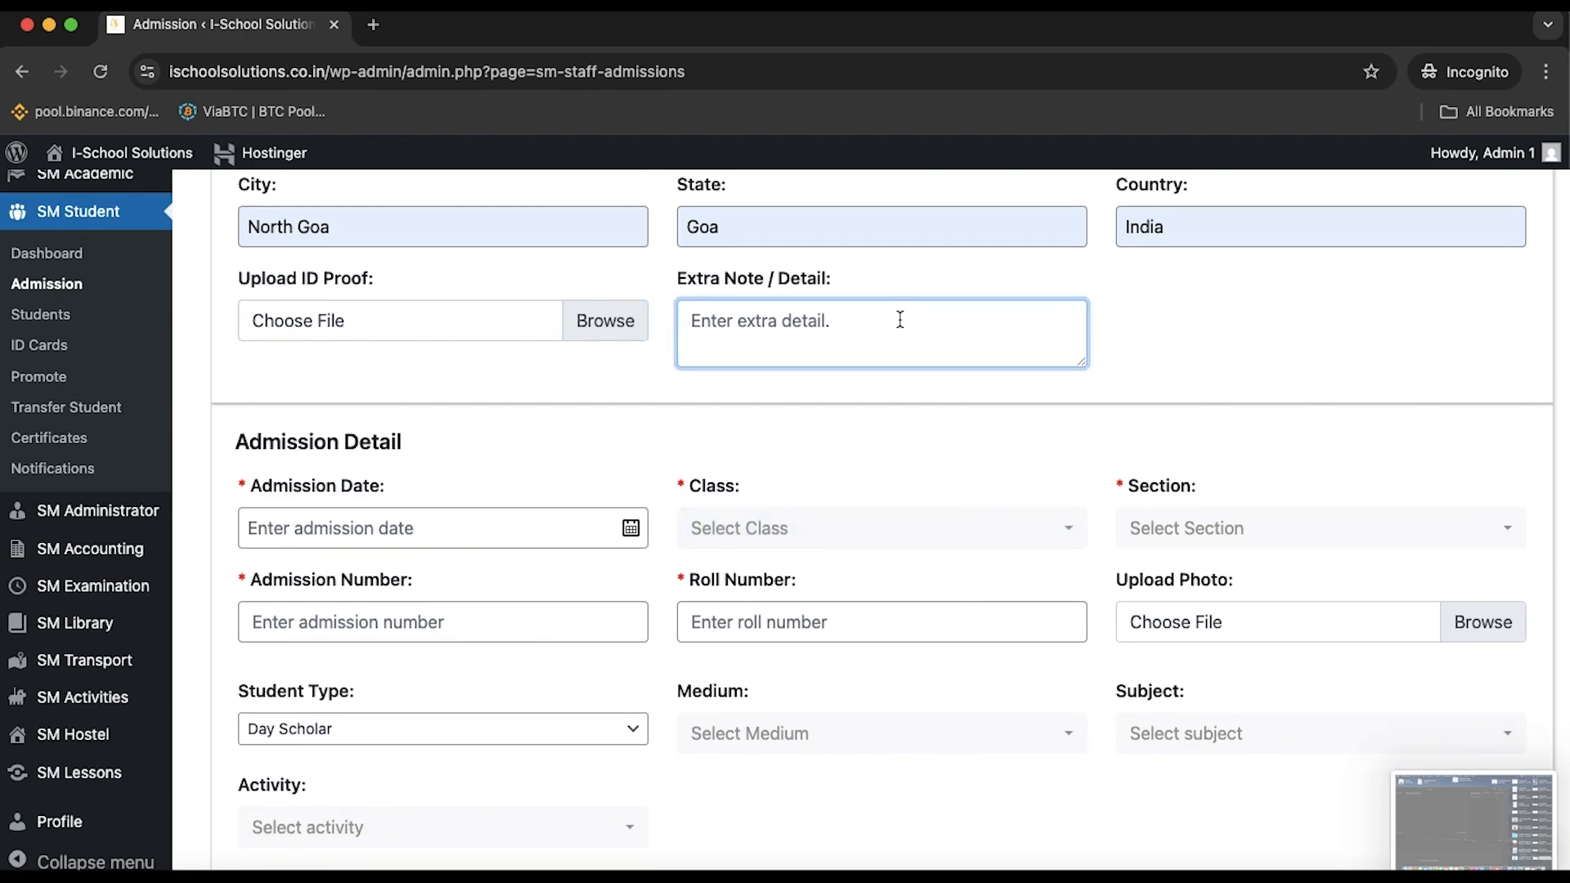
click(861, 429)
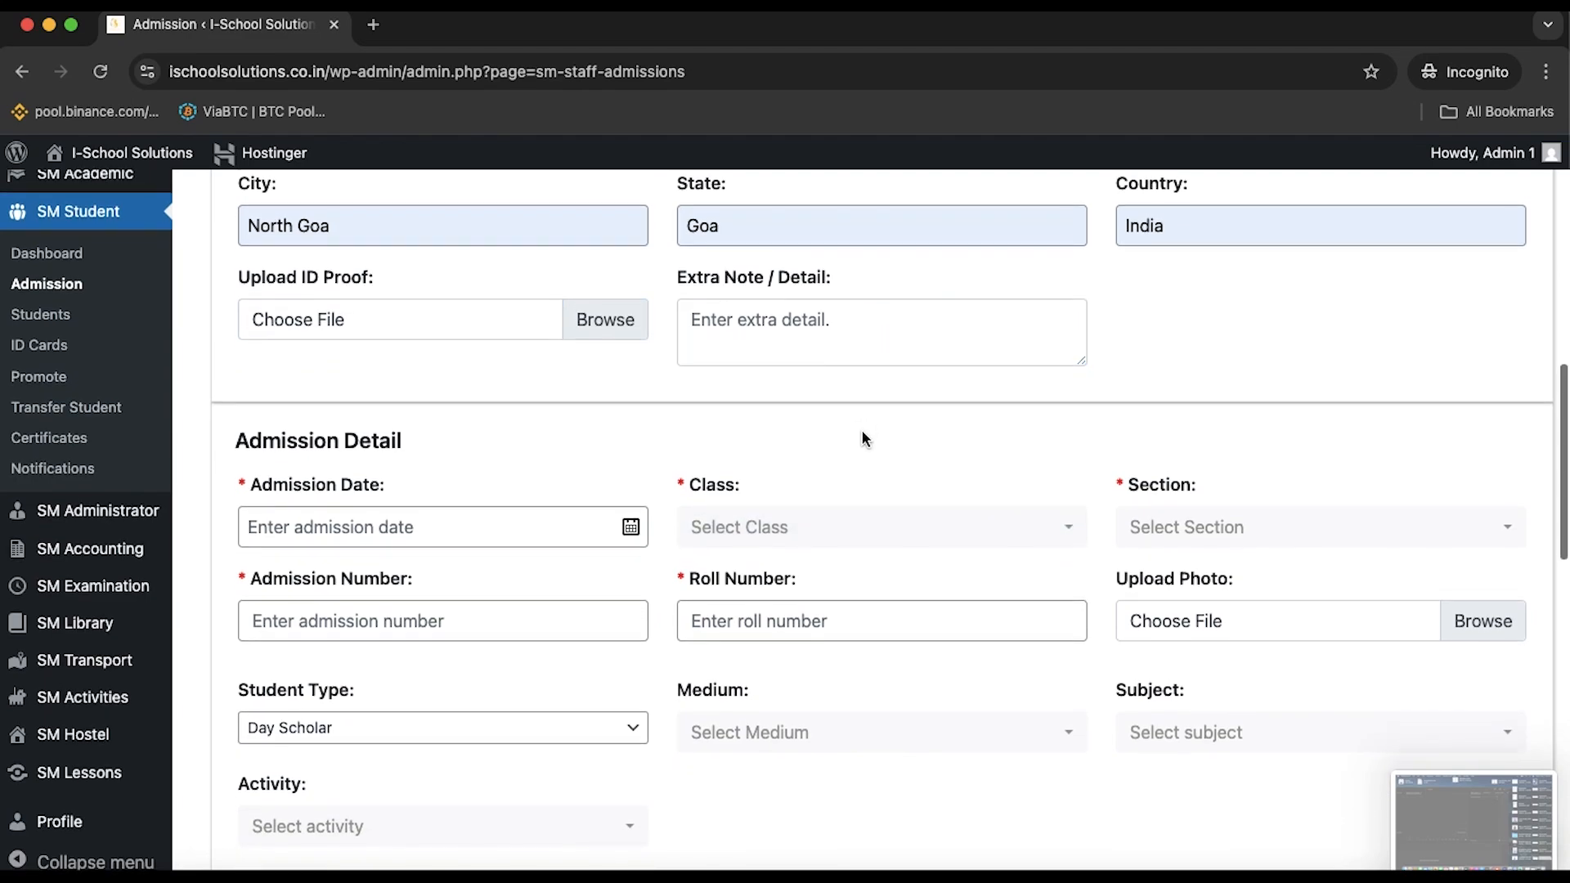
scroll(861, 429, down, 5)
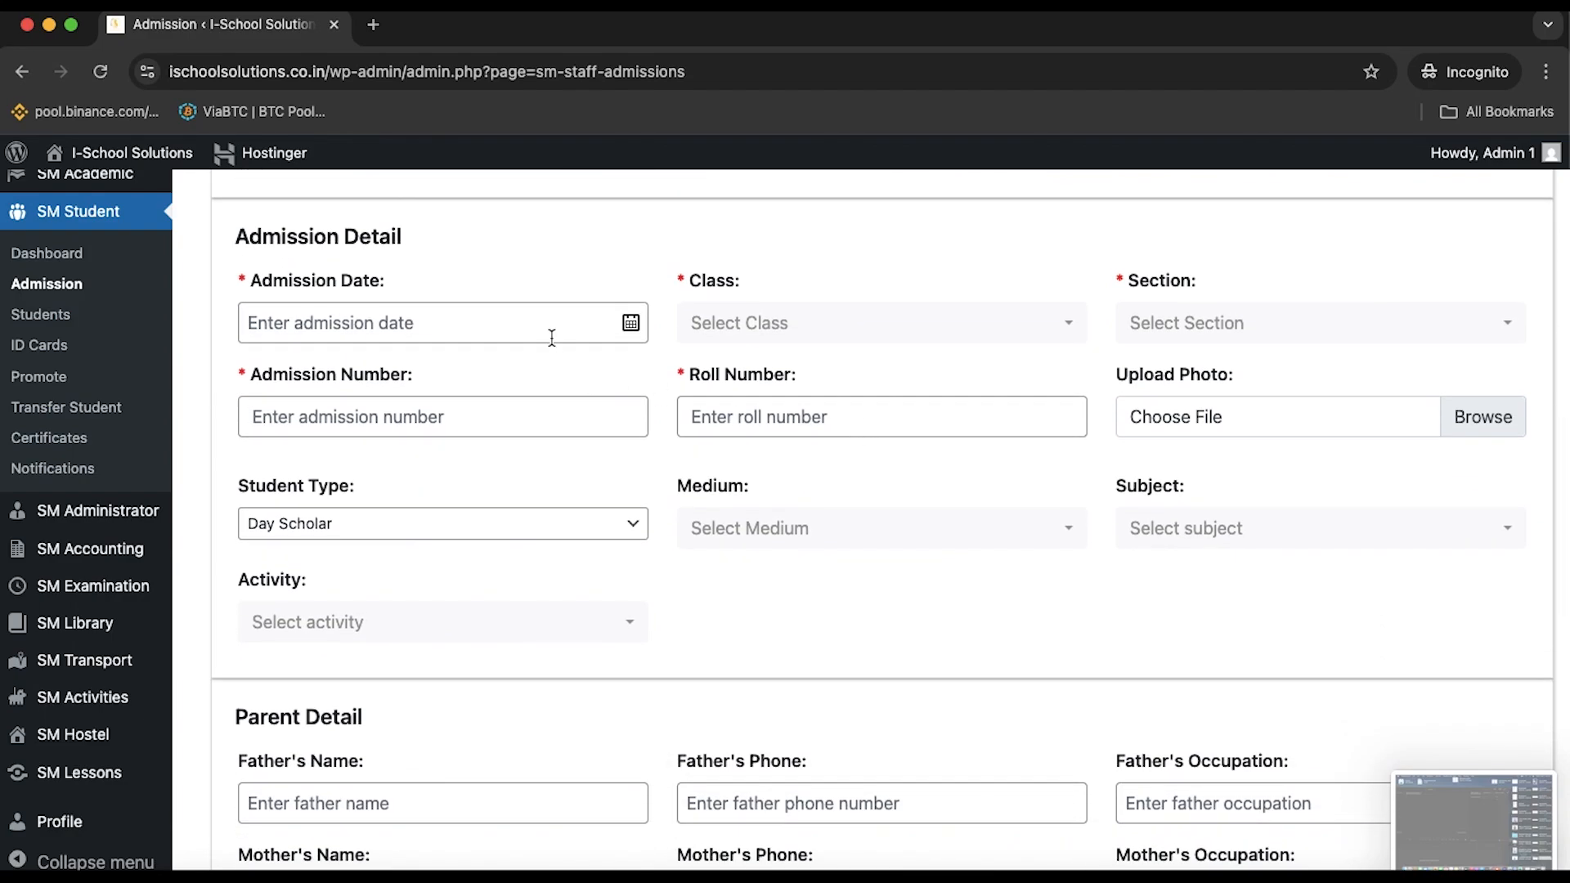
click(634, 327)
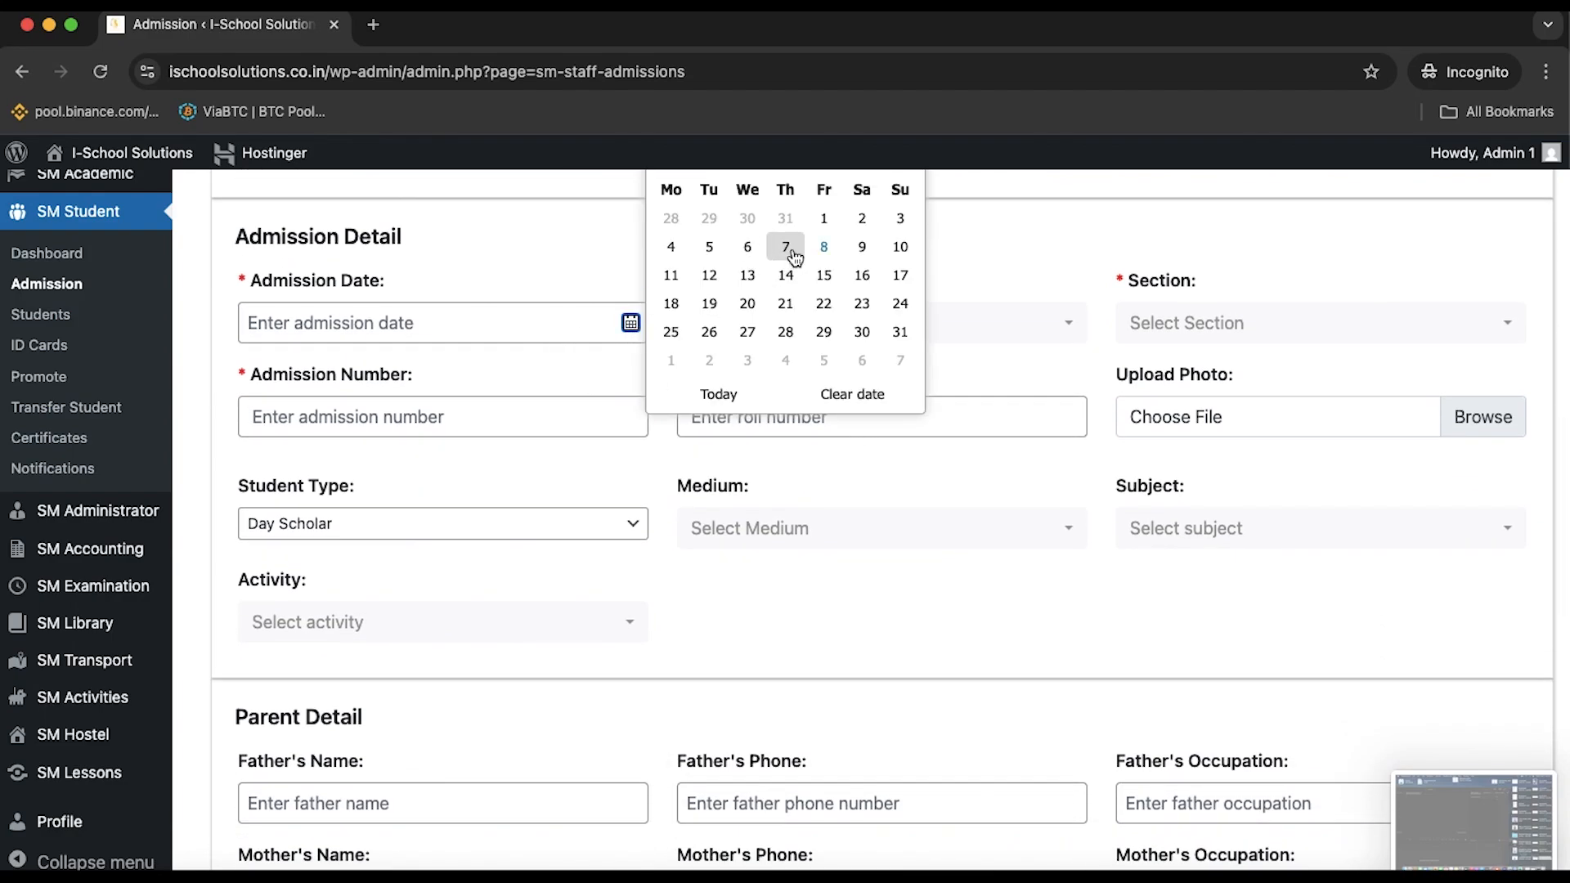
Set admission date 08/08/2025, class 8th and section A
scroll(785, 245, up, 2)
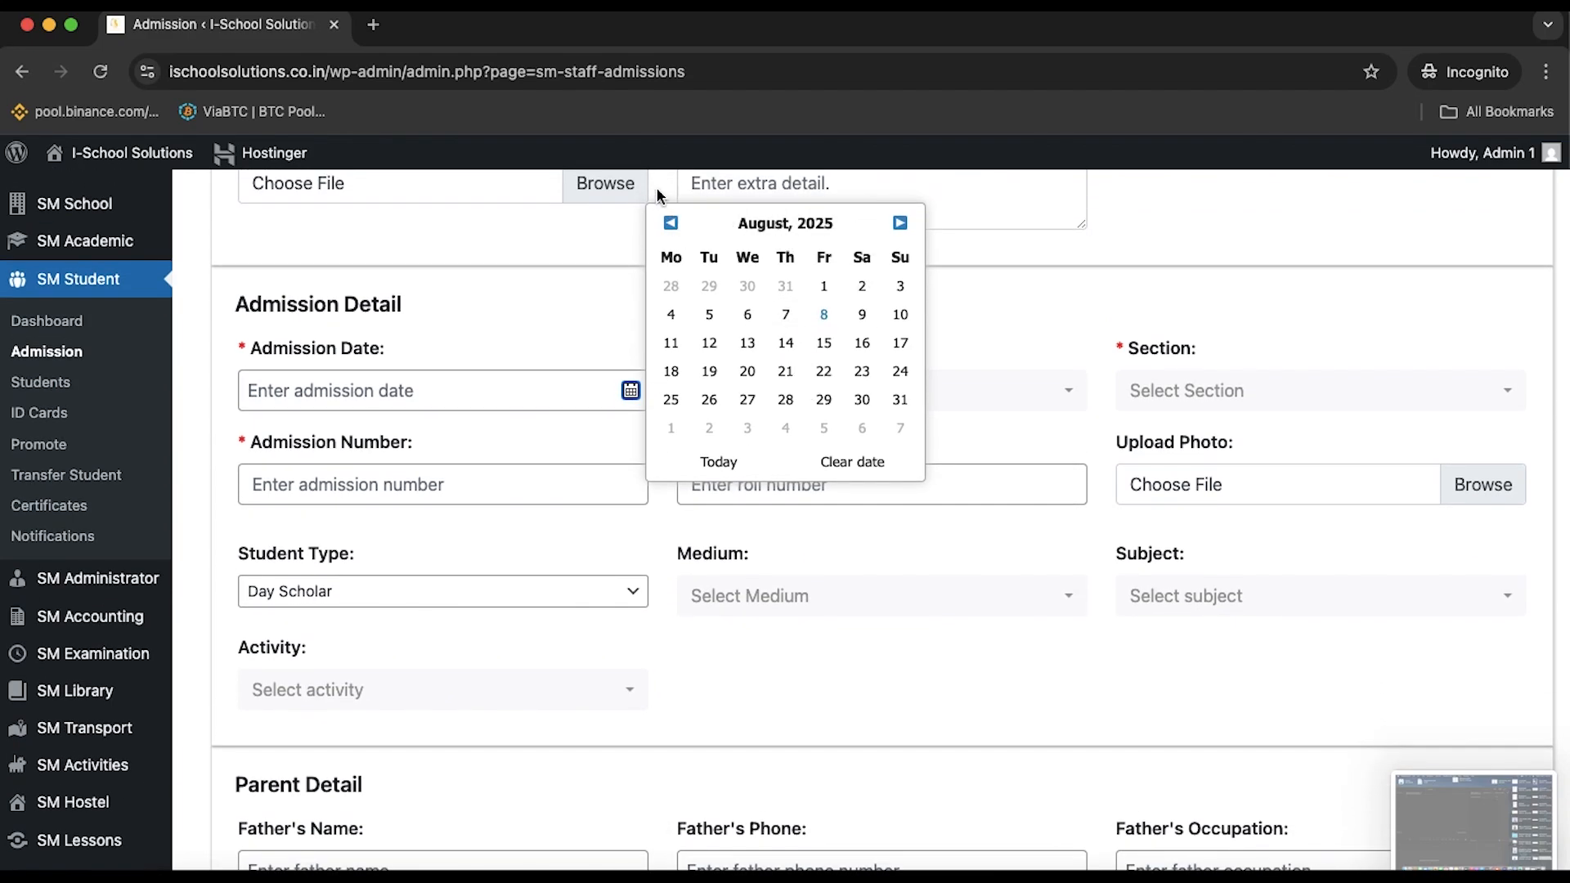
click(823, 315)
click(811, 406)
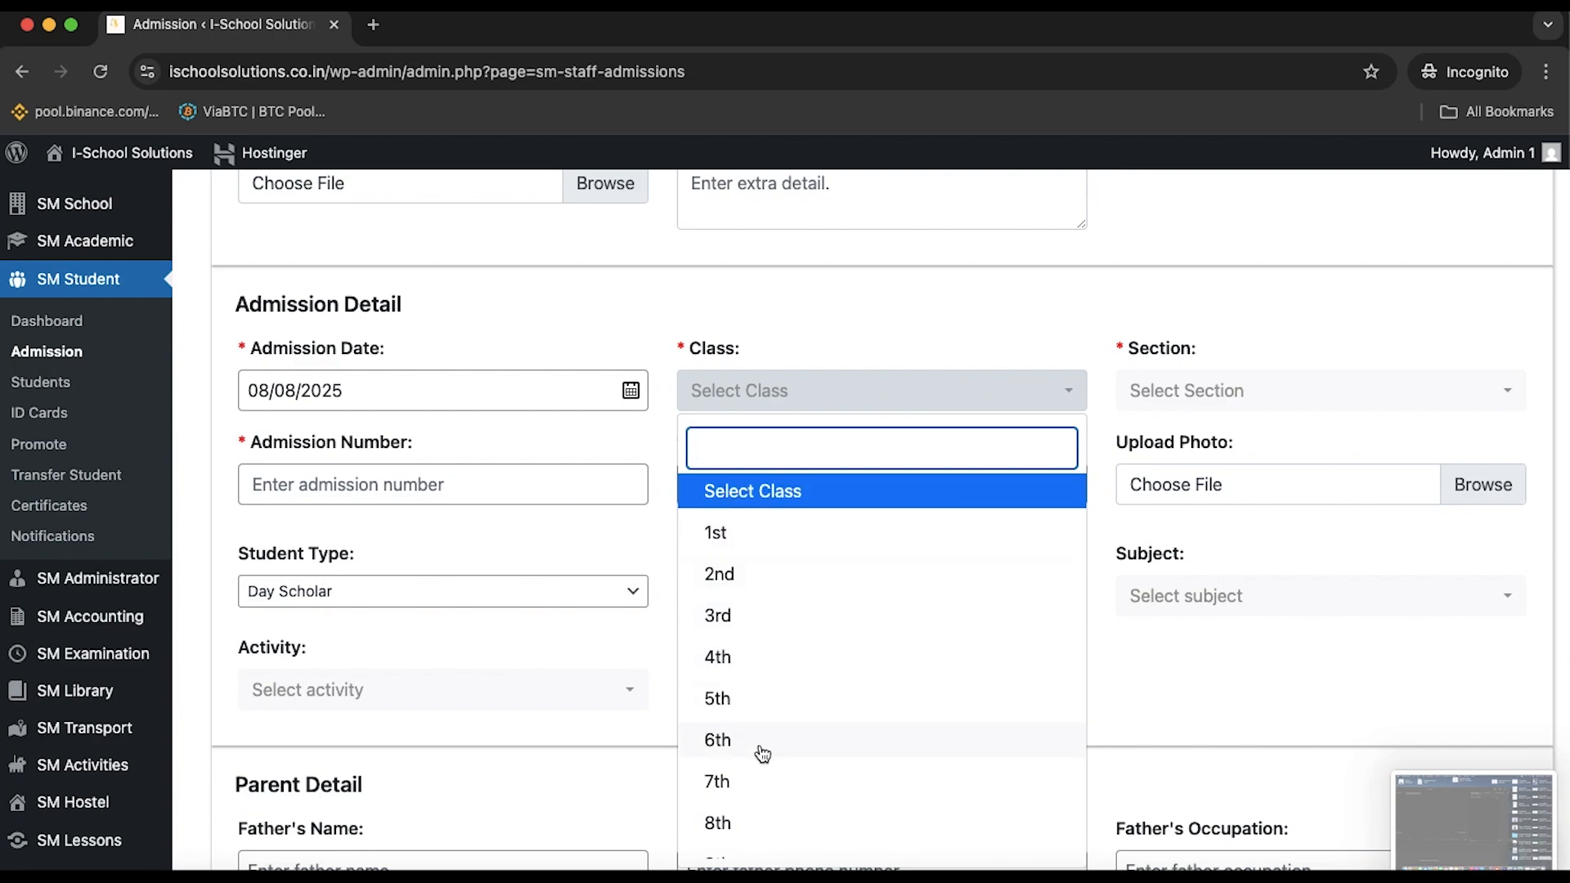
click(744, 785)
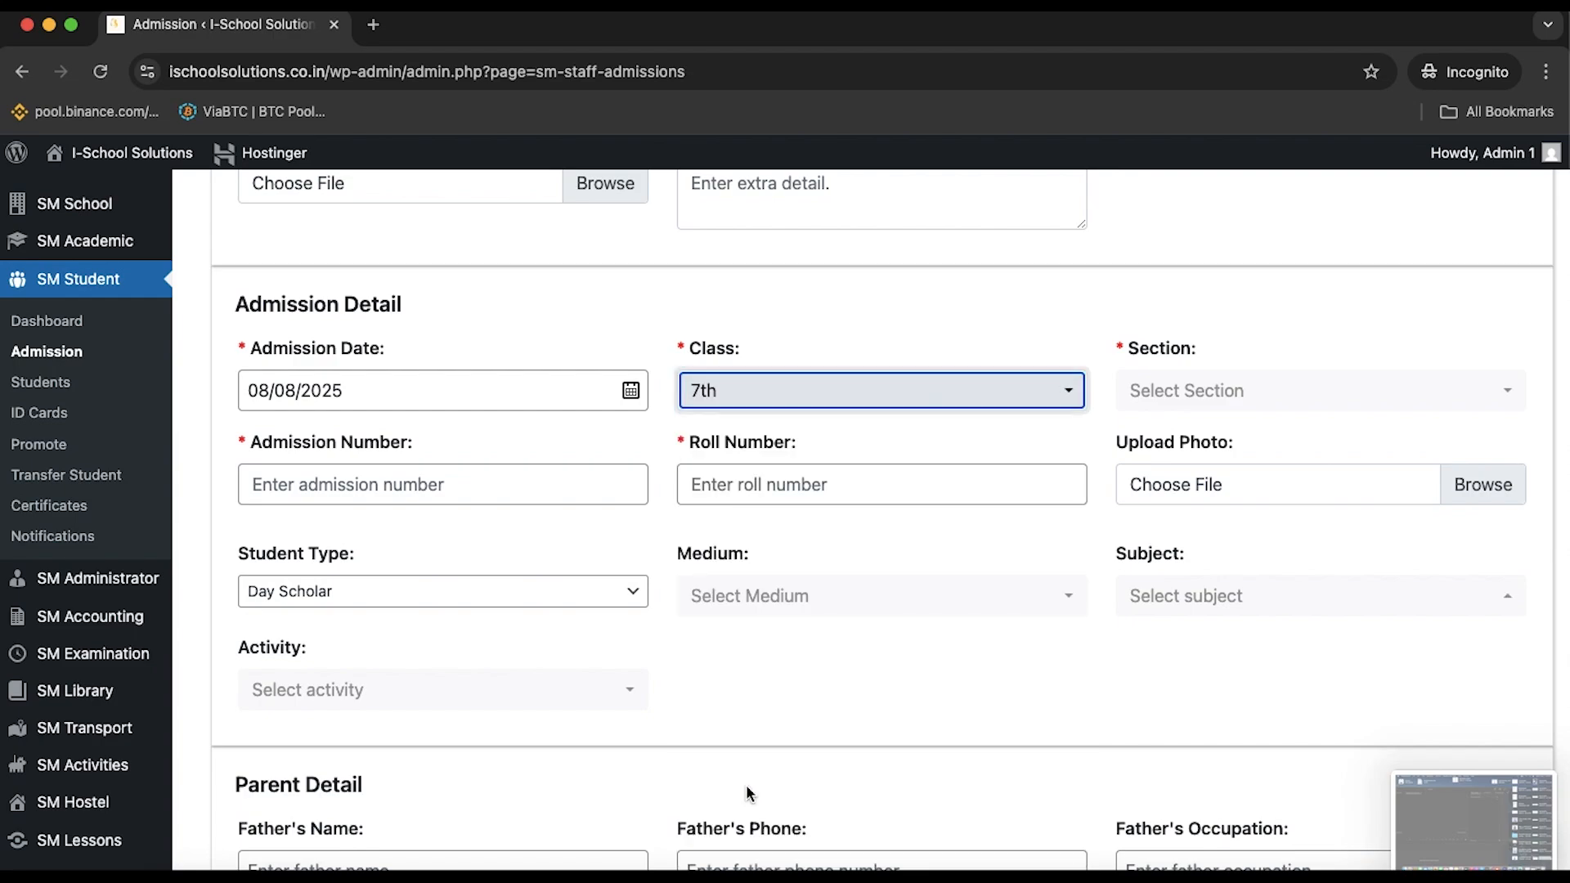
click(949, 370)
scroll(948, 390, down, 1)
click(758, 677)
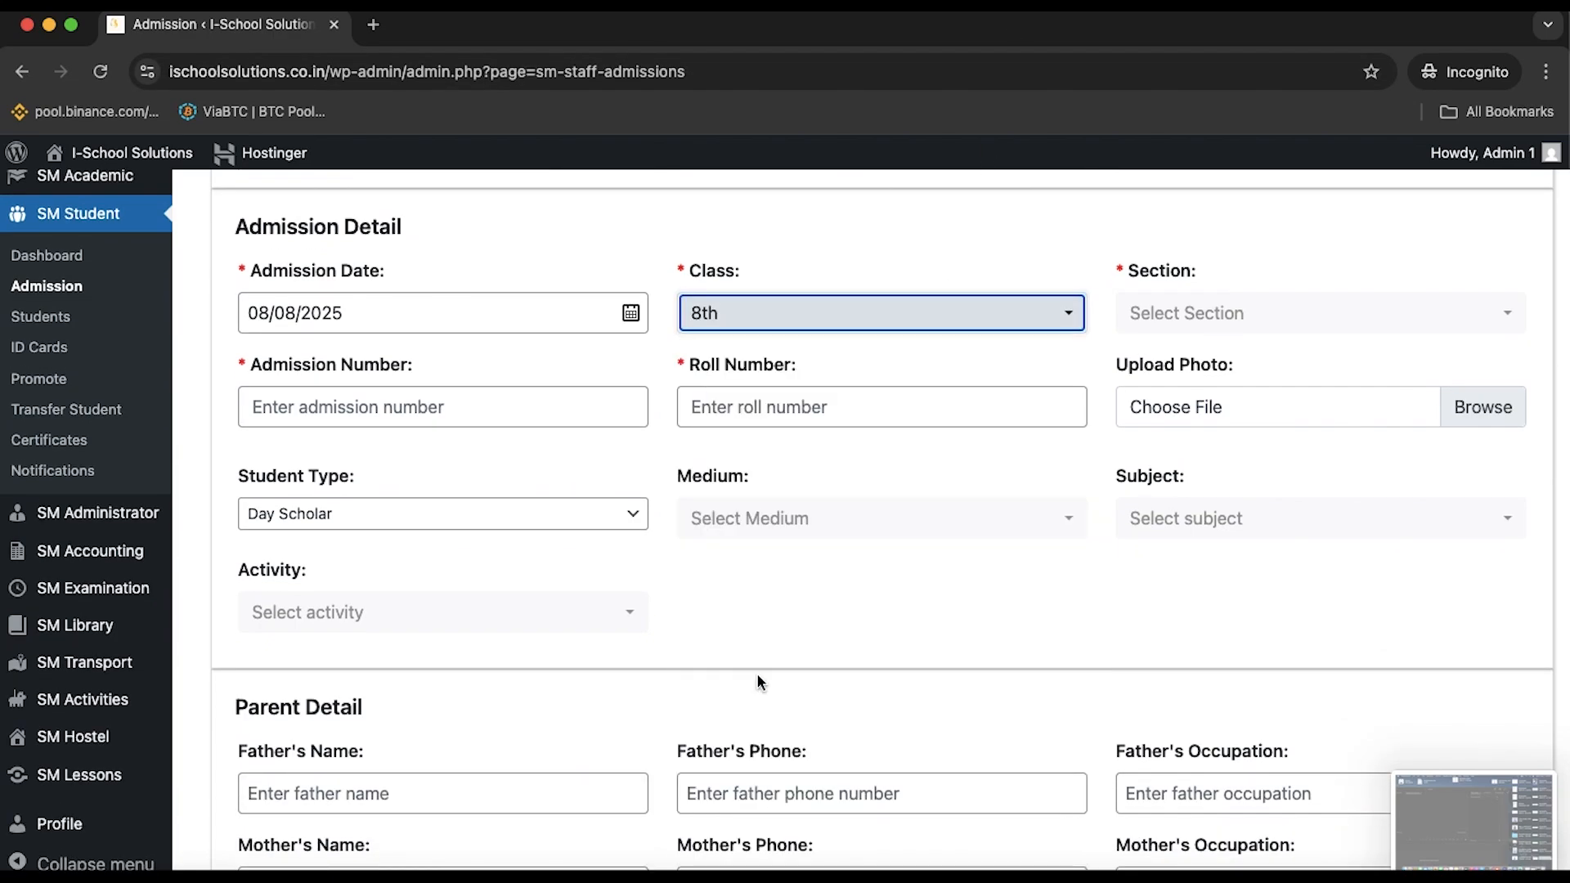
click(1223, 302)
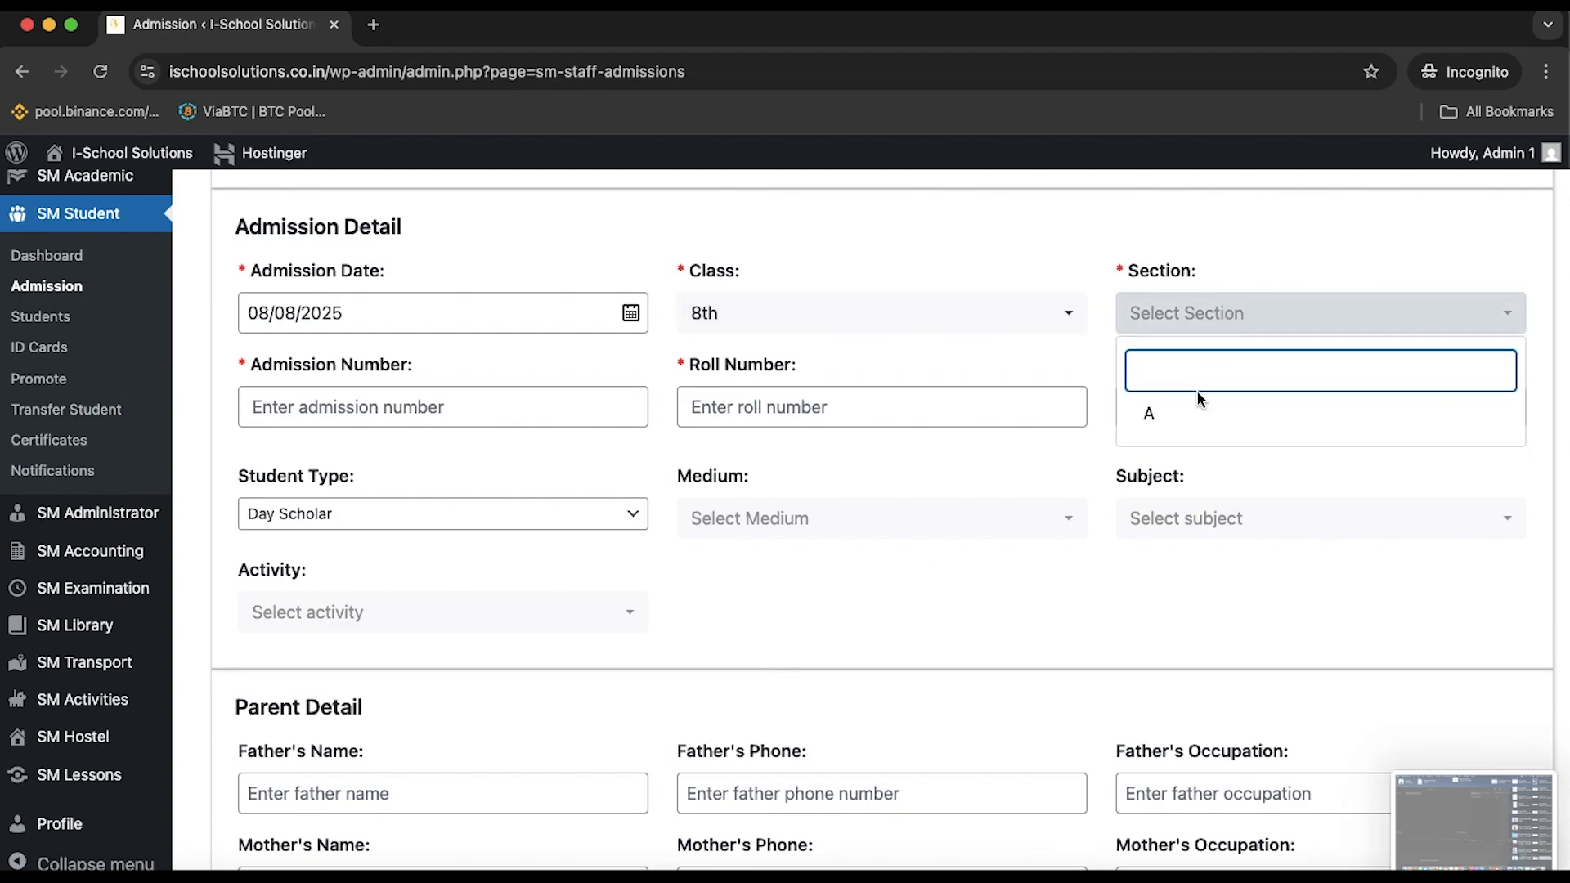
click(1201, 417)
Enter admission number 008 and roll number 18
click(539, 415)
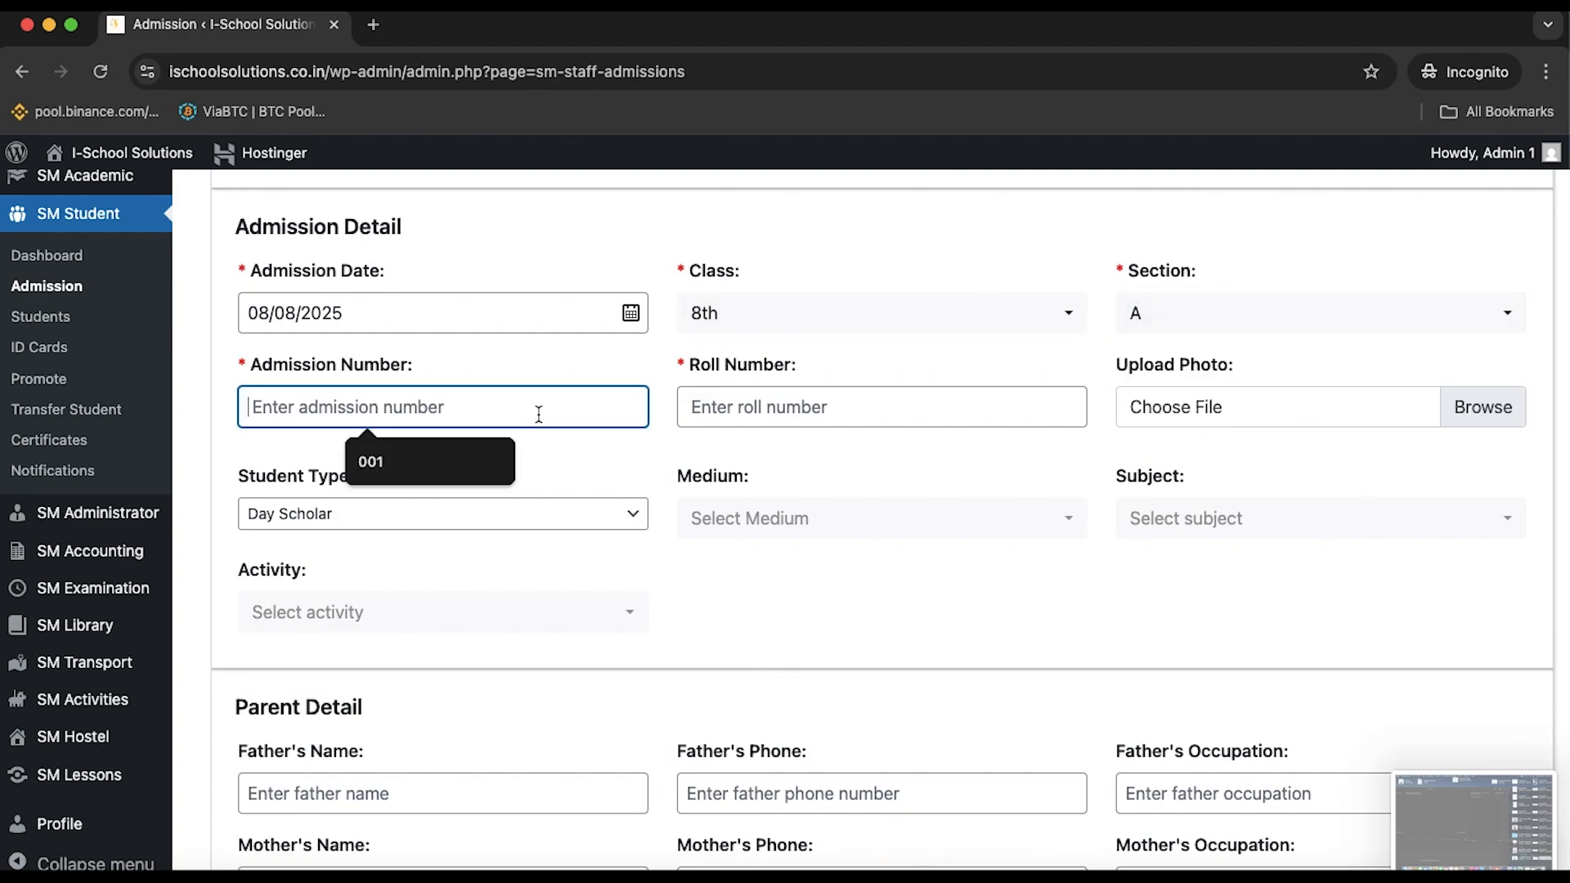
text(00)
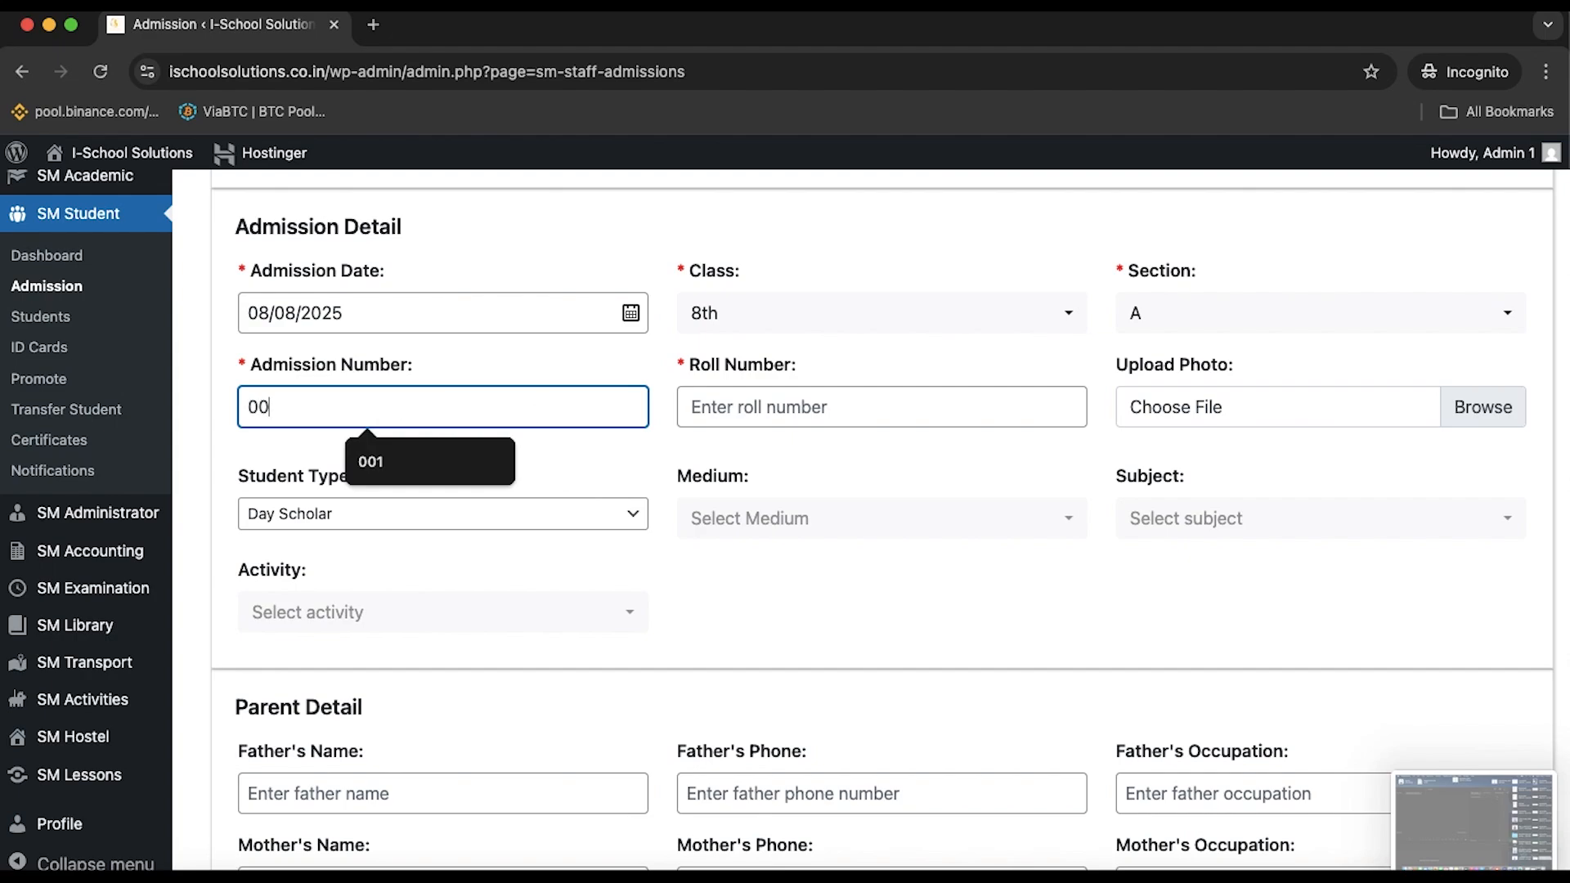
text(8)
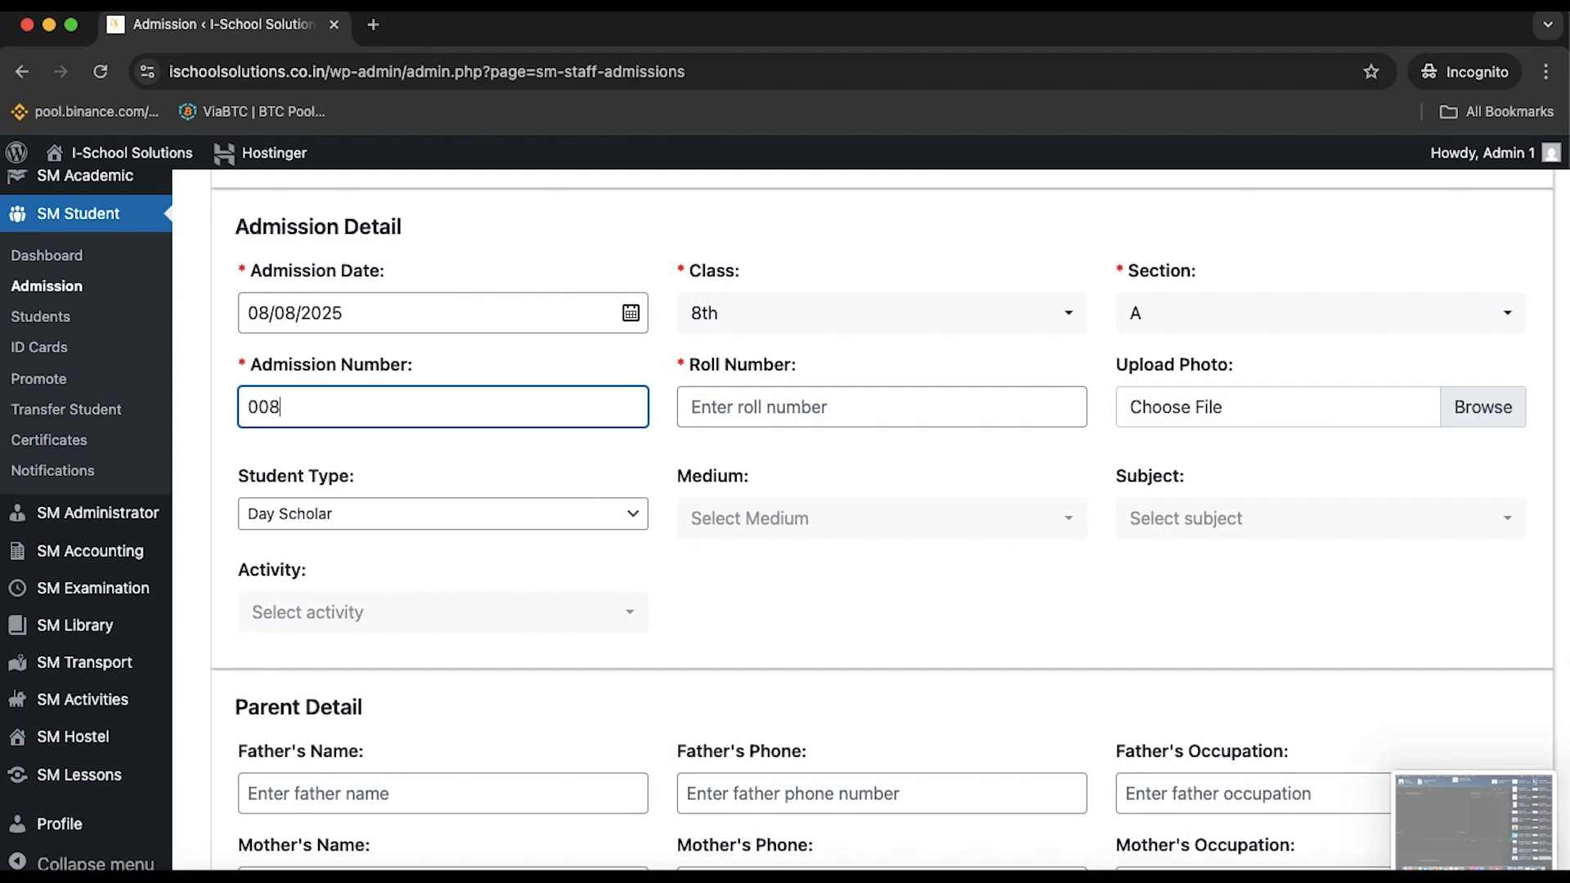
click(836, 407)
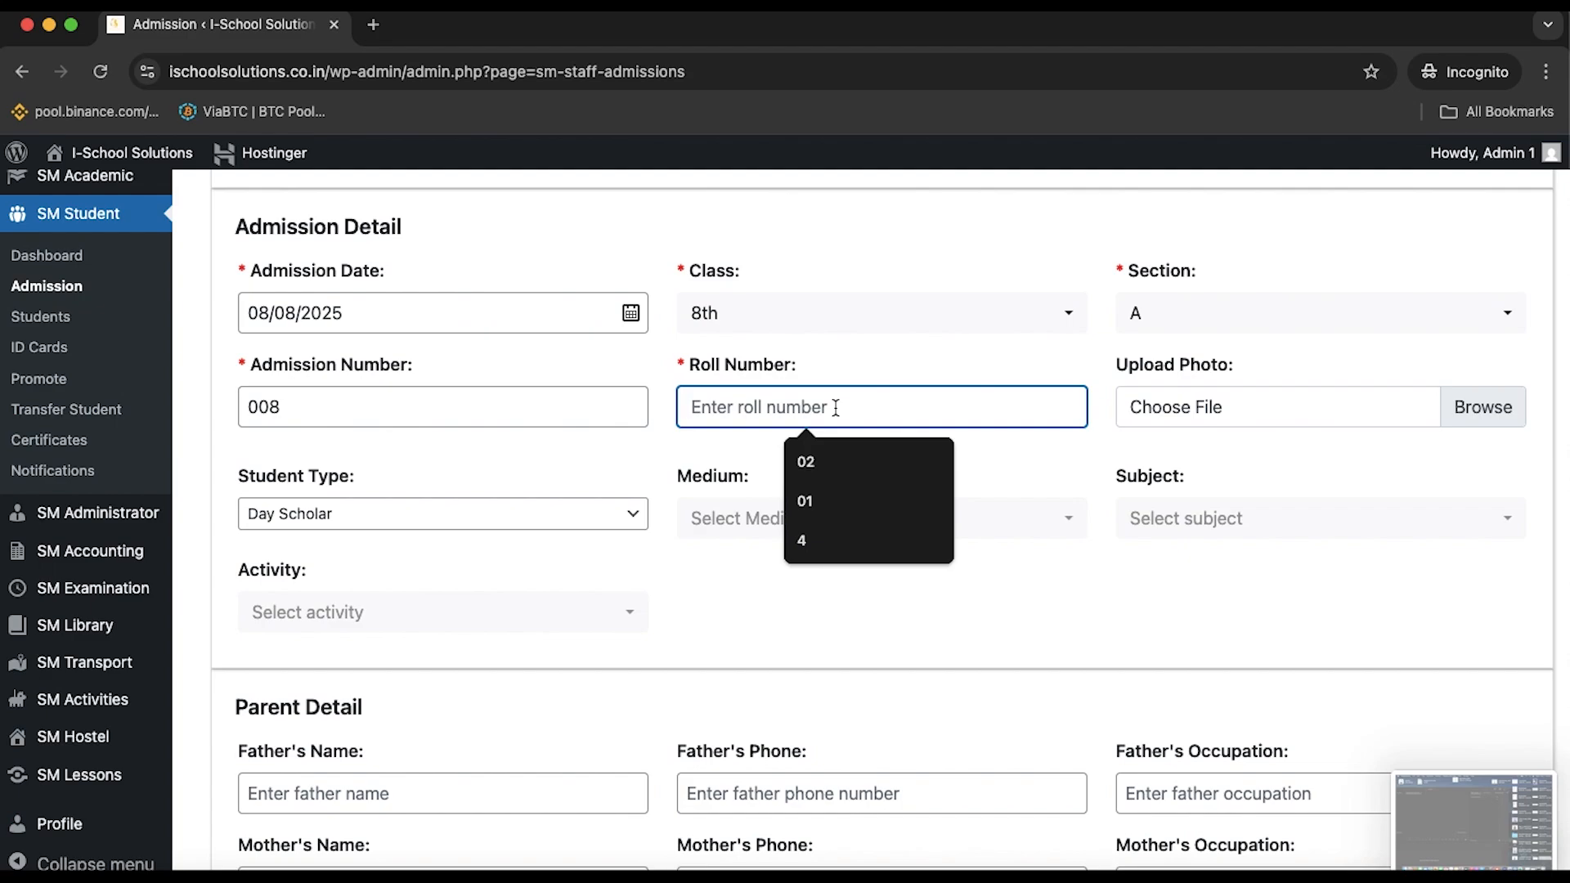
text(18)
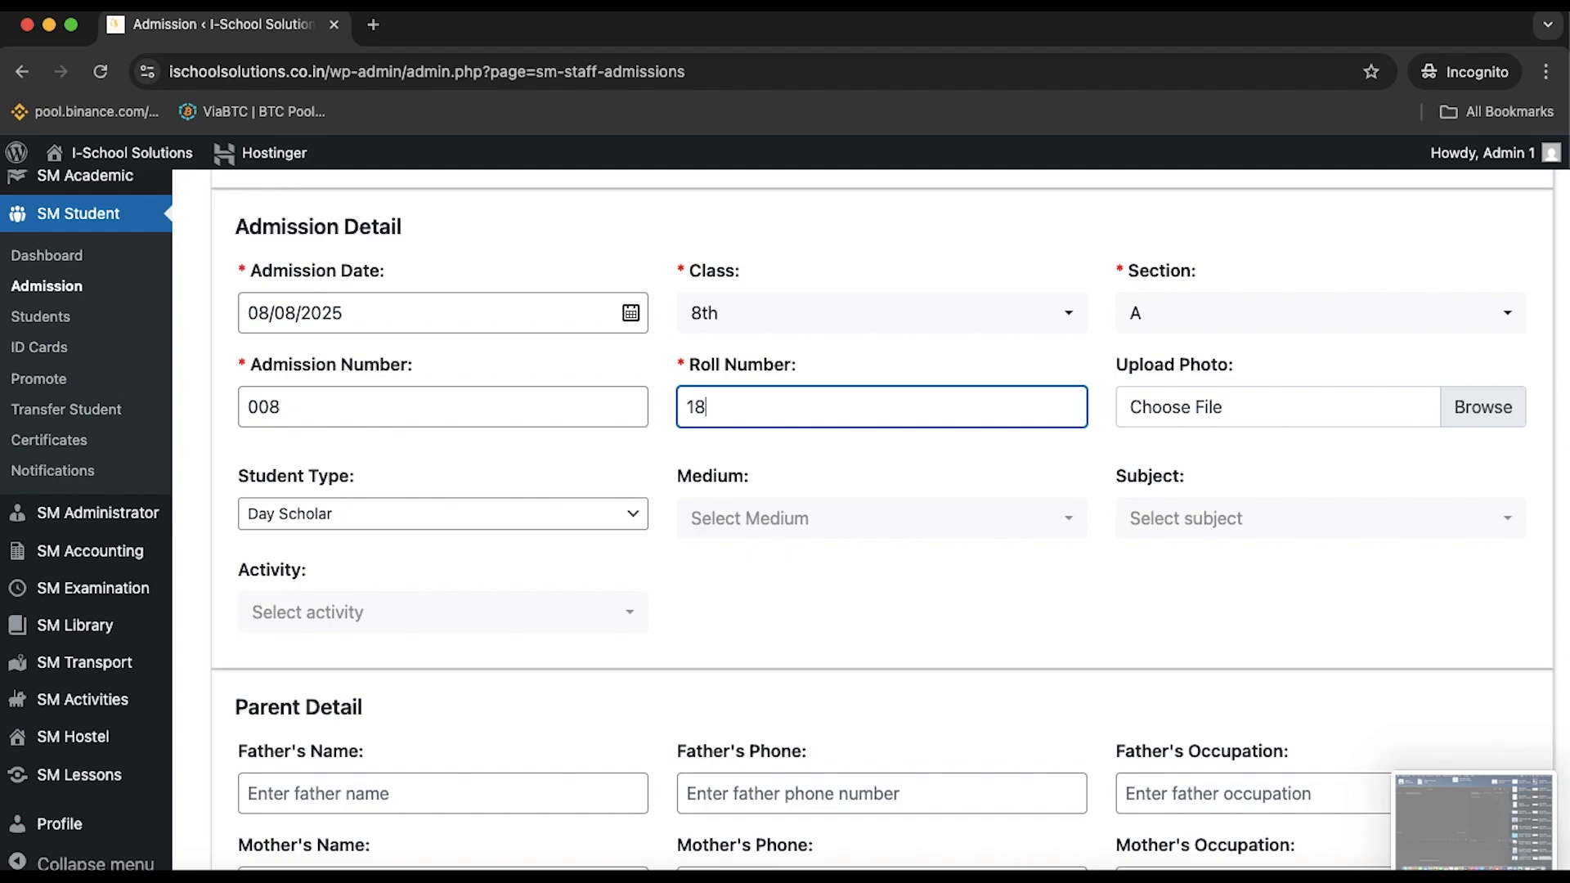
click(978, 455)
scroll(978, 453, down, 1)
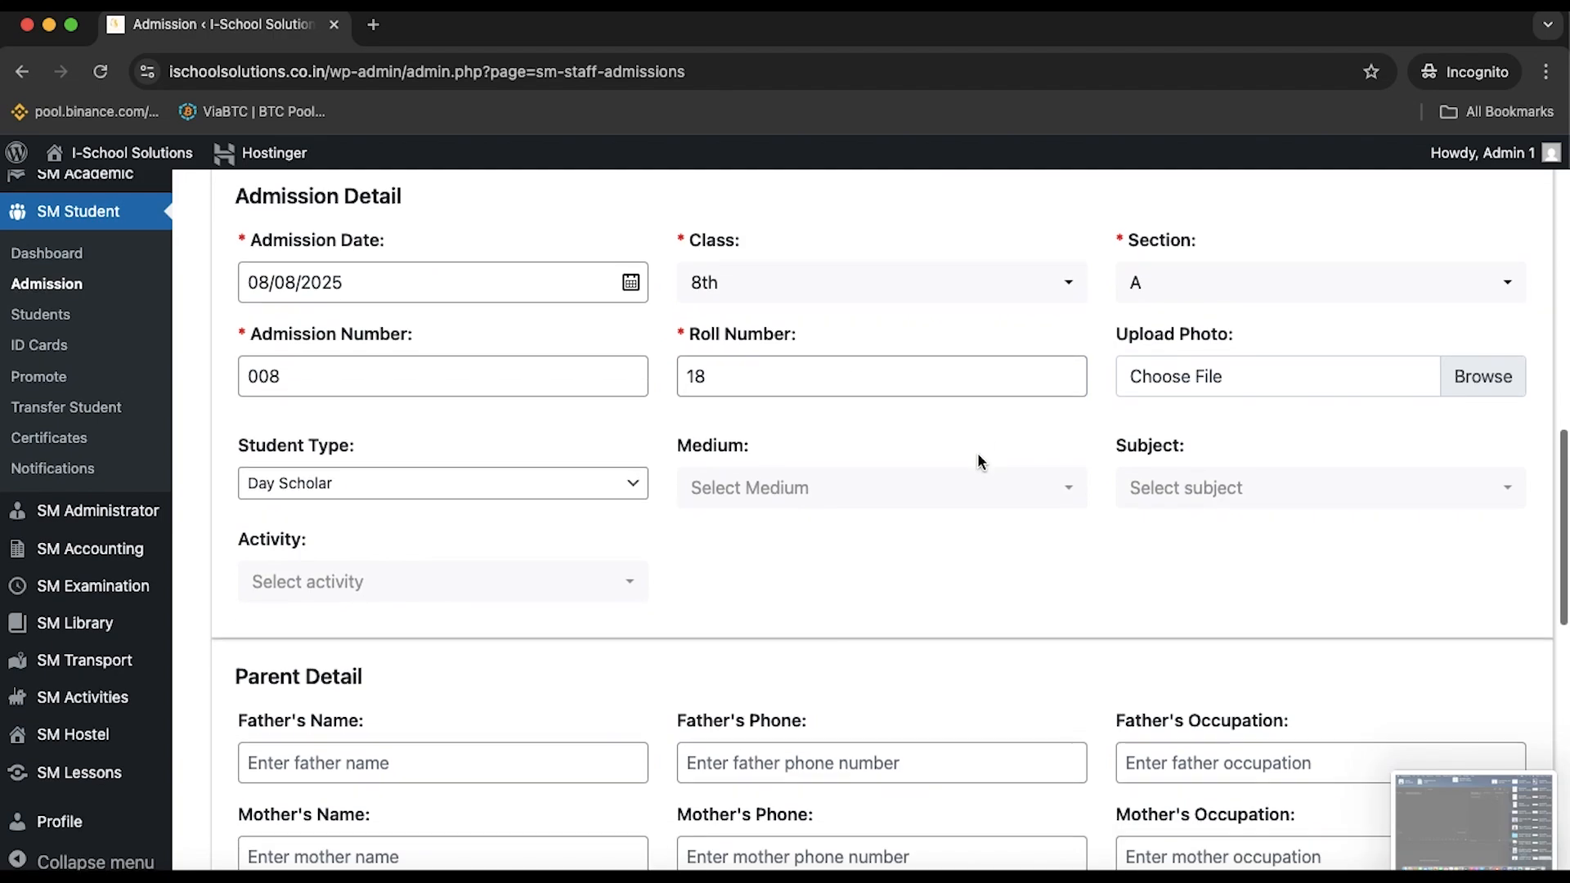
click(1480, 383)
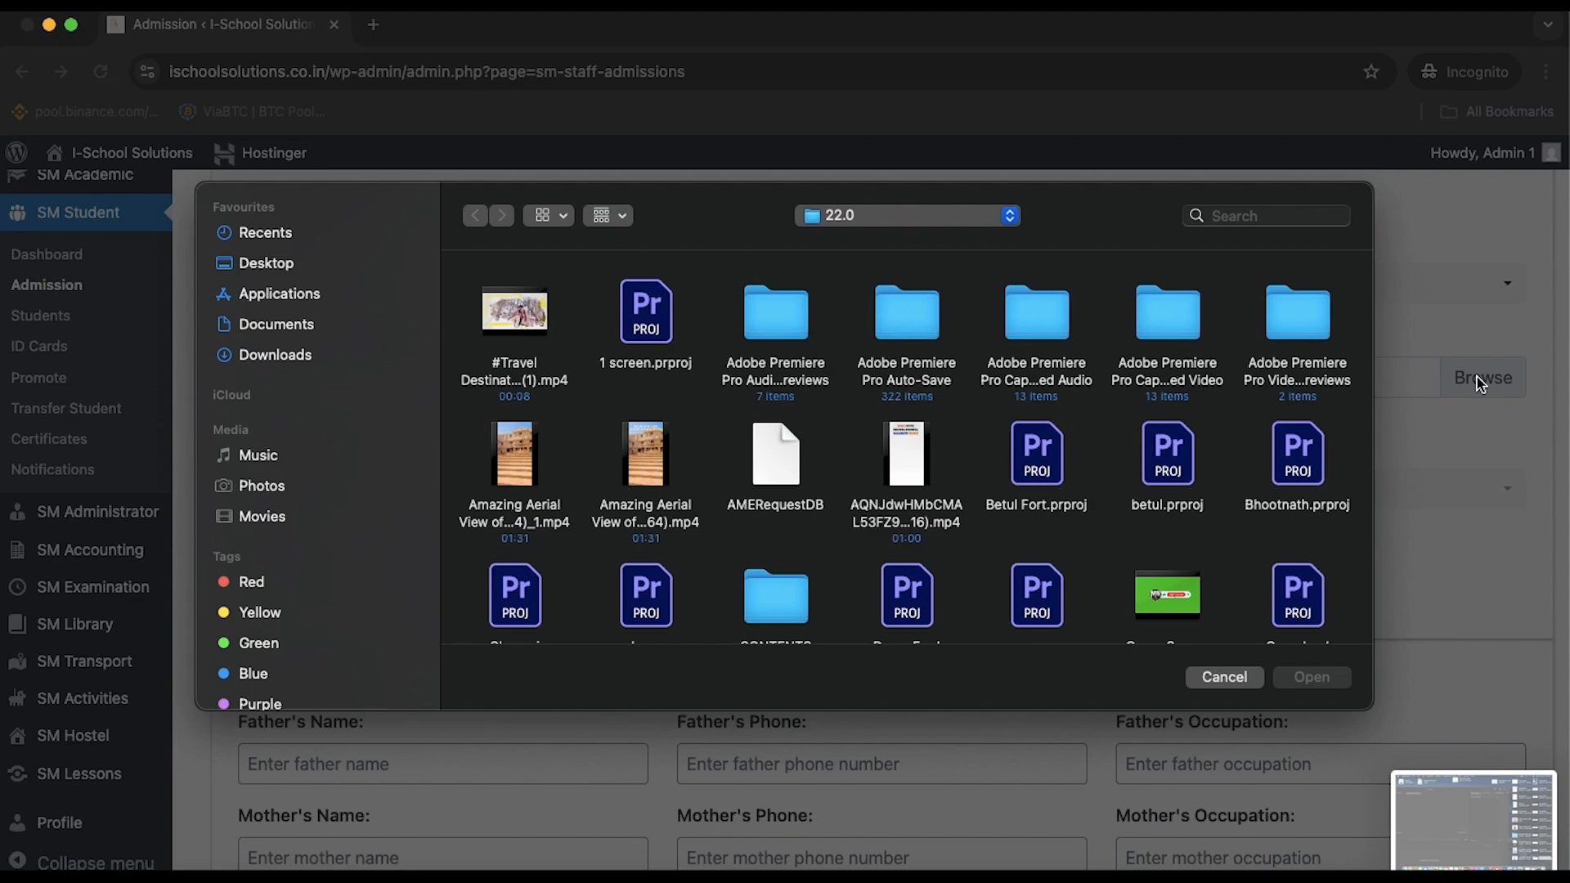
scroll(1120, 541, down, 10)
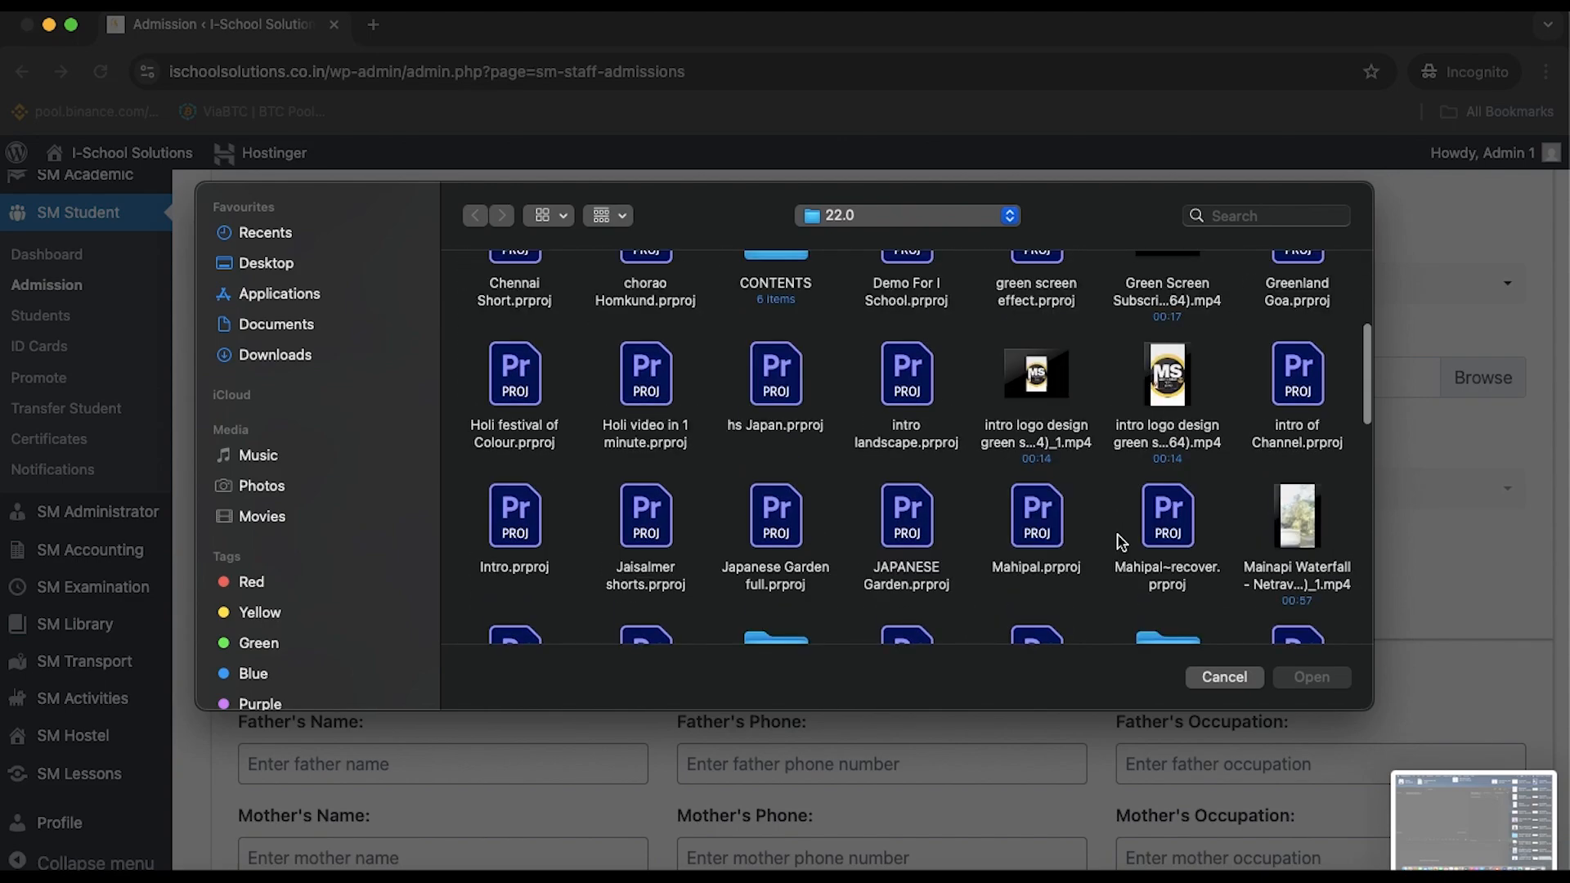
scroll(1120, 541, down, 15)
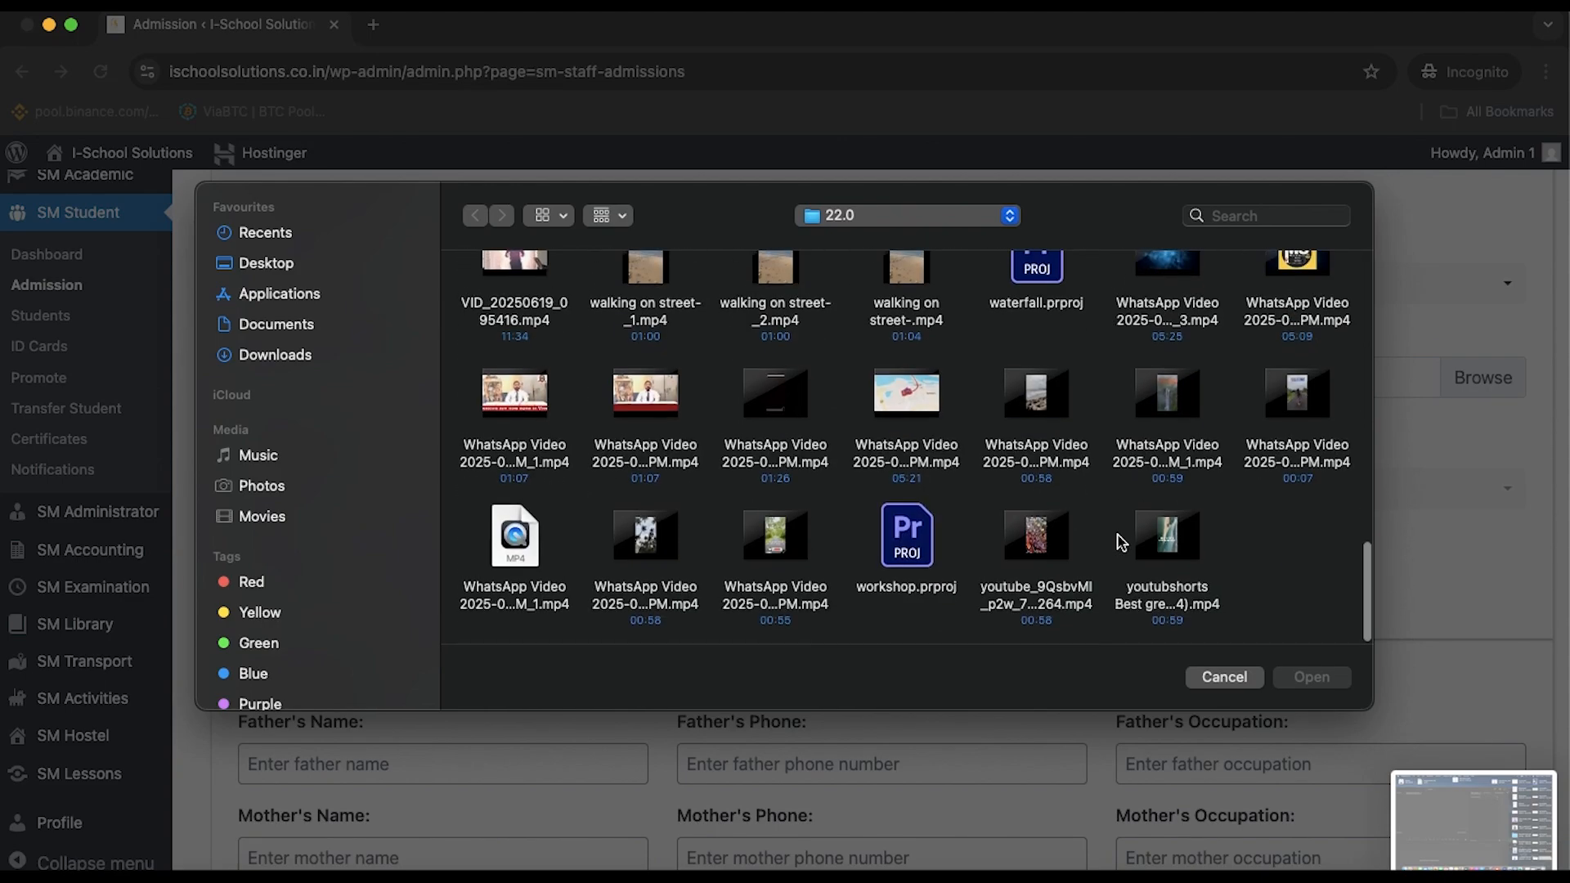
click(258, 489)
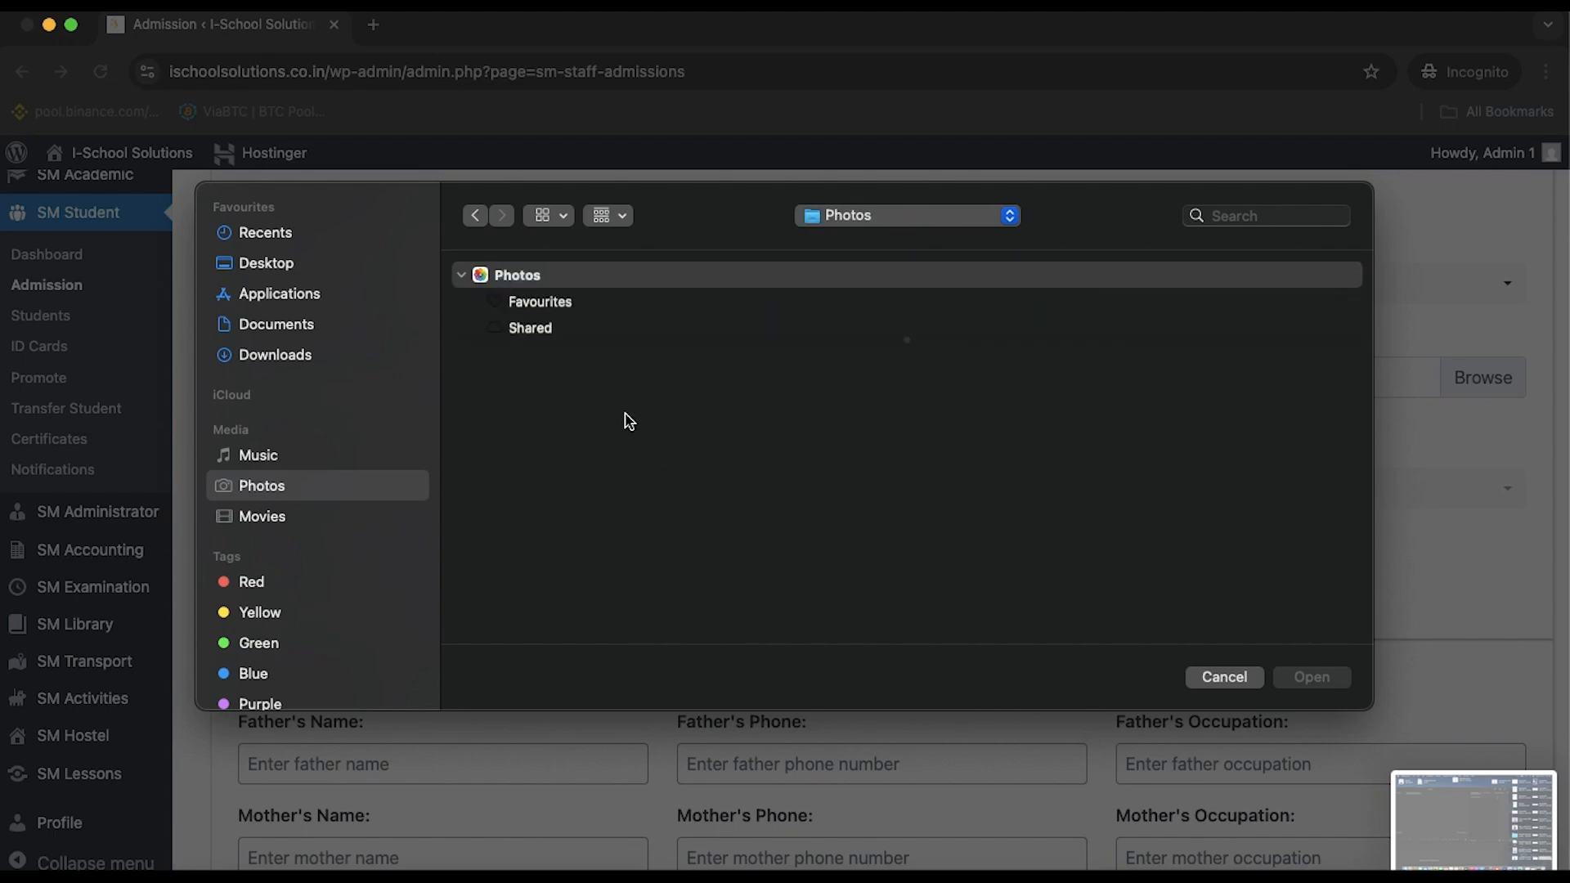
click(333, 330)
click(516, 334)
double_click(517, 333)
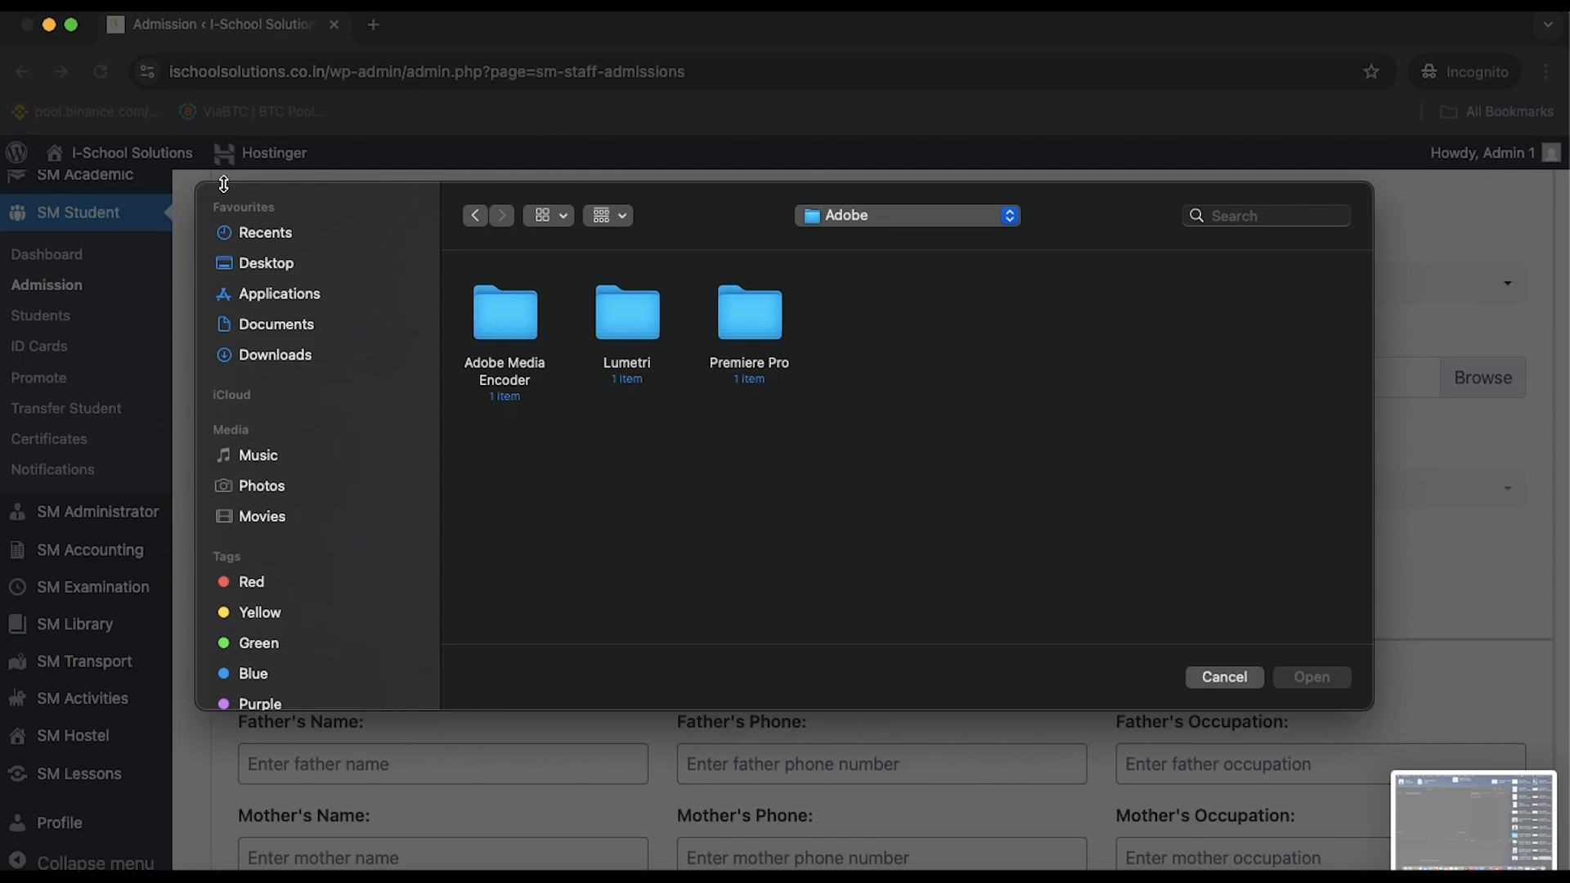
click(1224, 677)
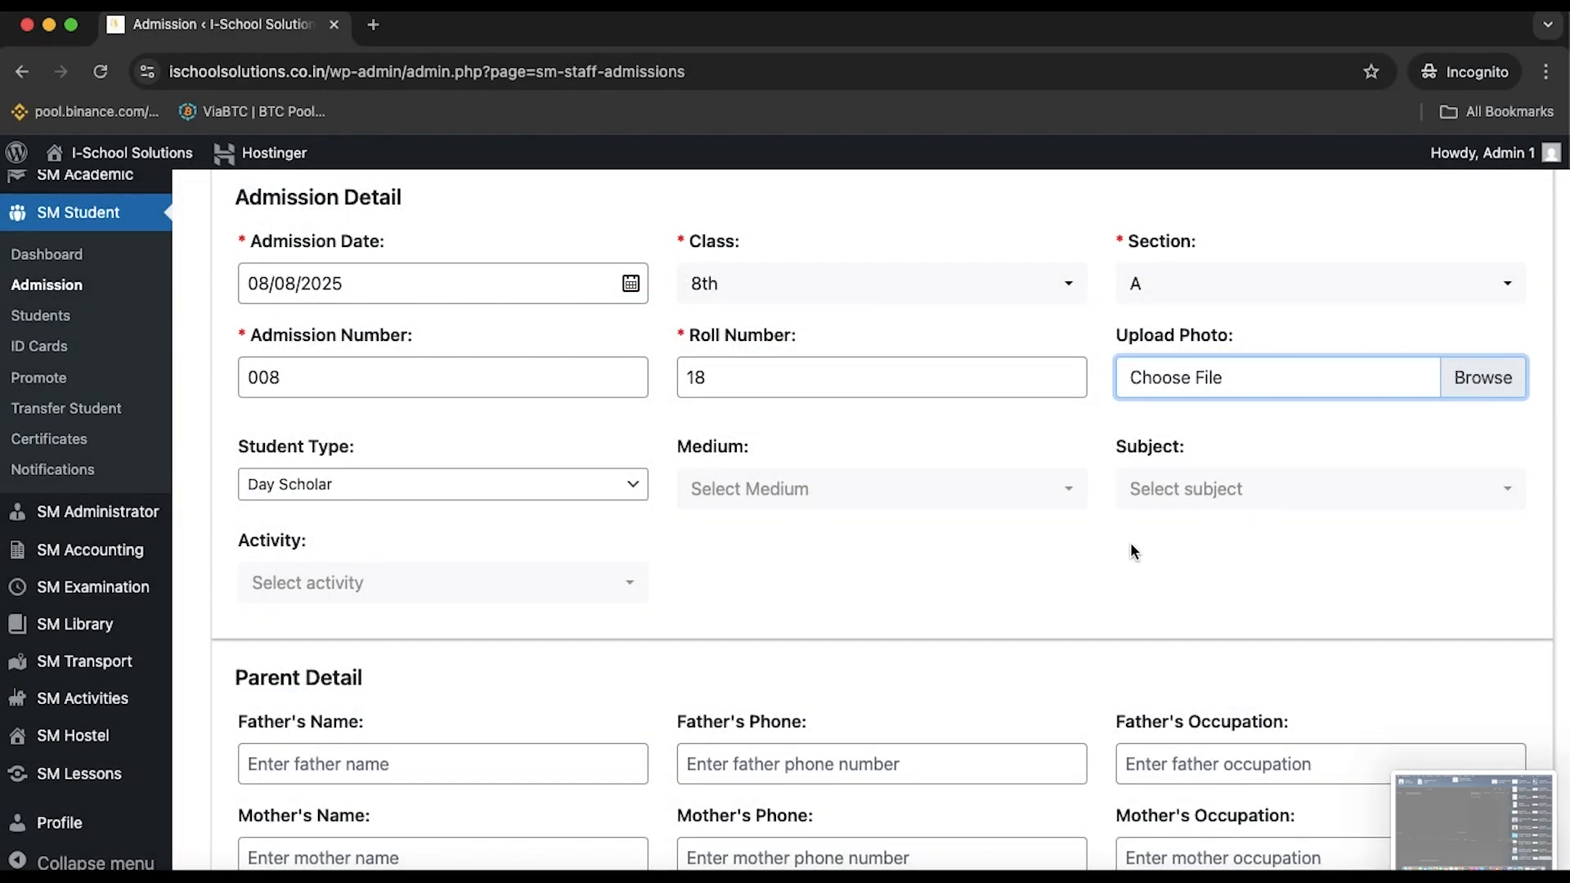
Set the medium to English
scroll(1132, 549, down, 2)
scroll(1131, 547, down, 5)
scroll(1132, 546, up, 2)
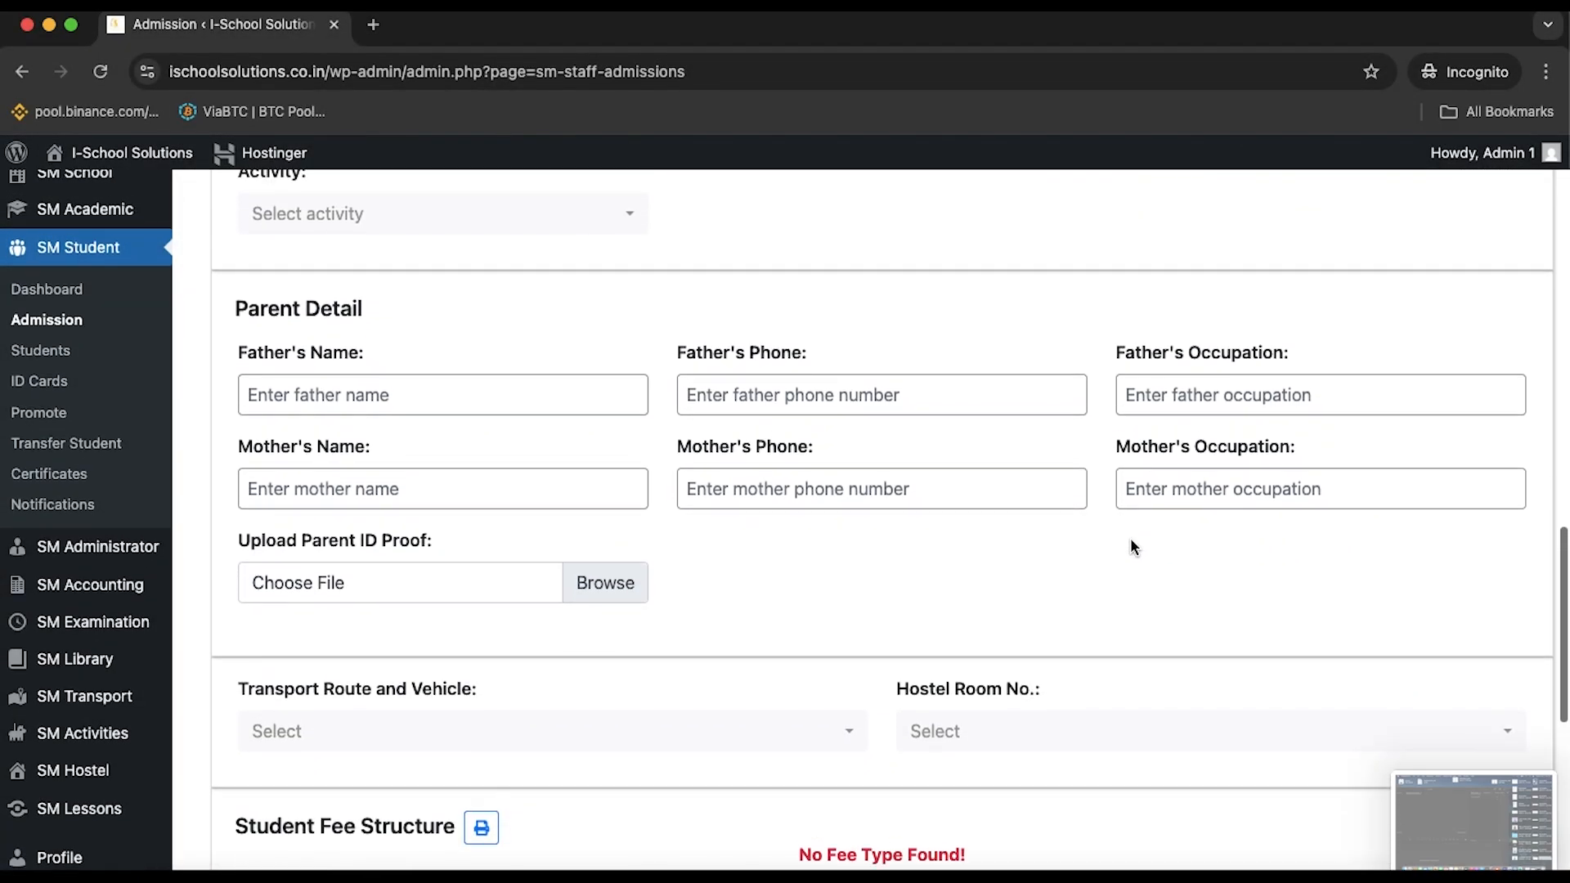
scroll(1130, 546, up, 4)
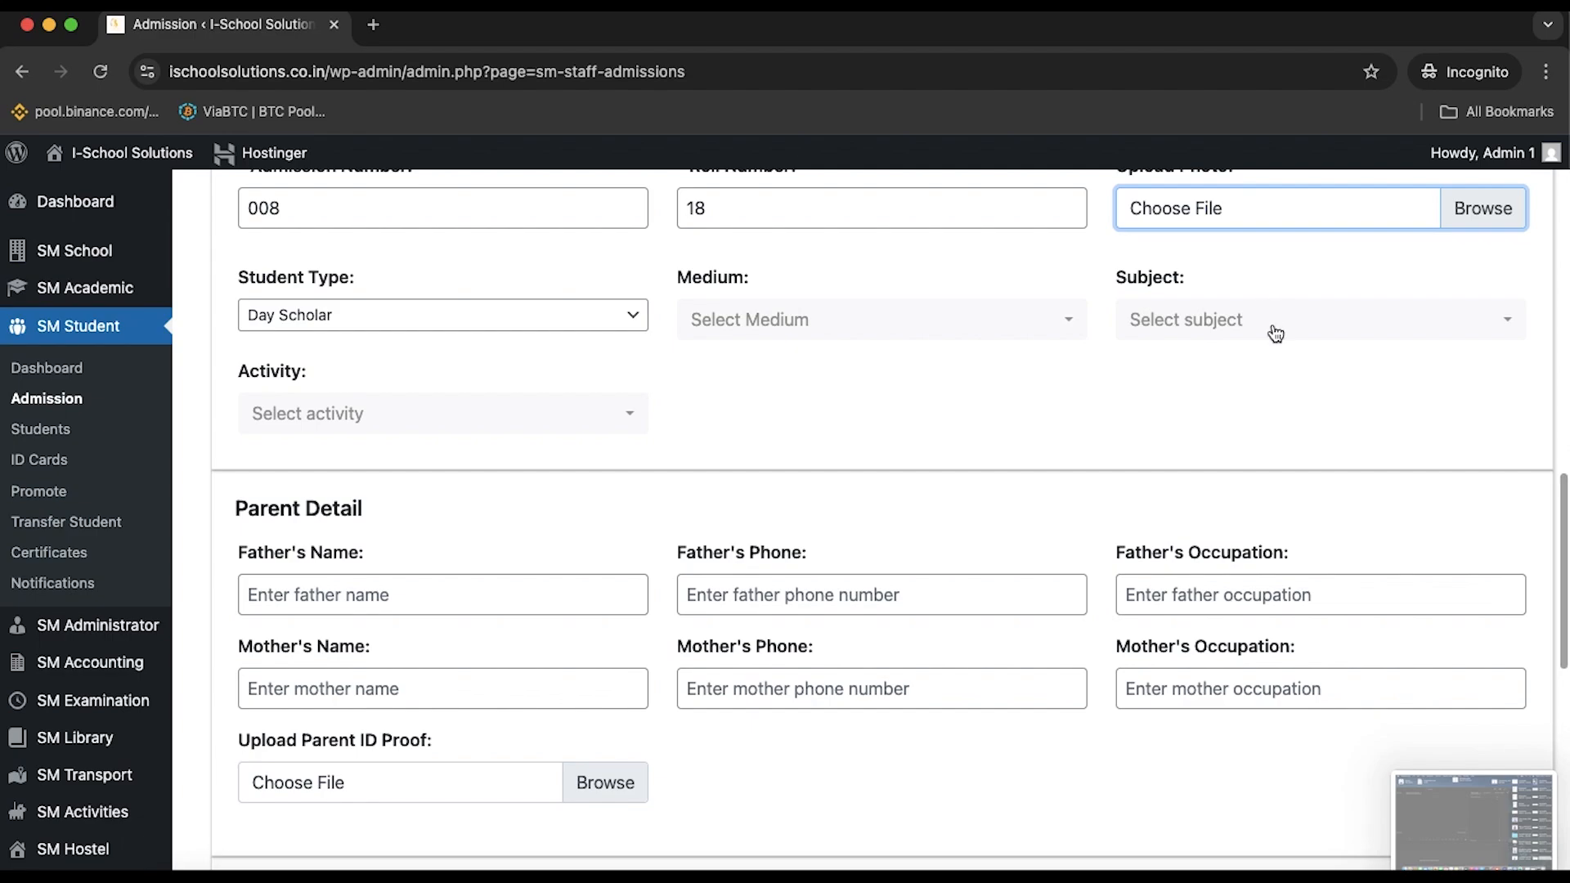
scroll(1341, 282, up, 1)
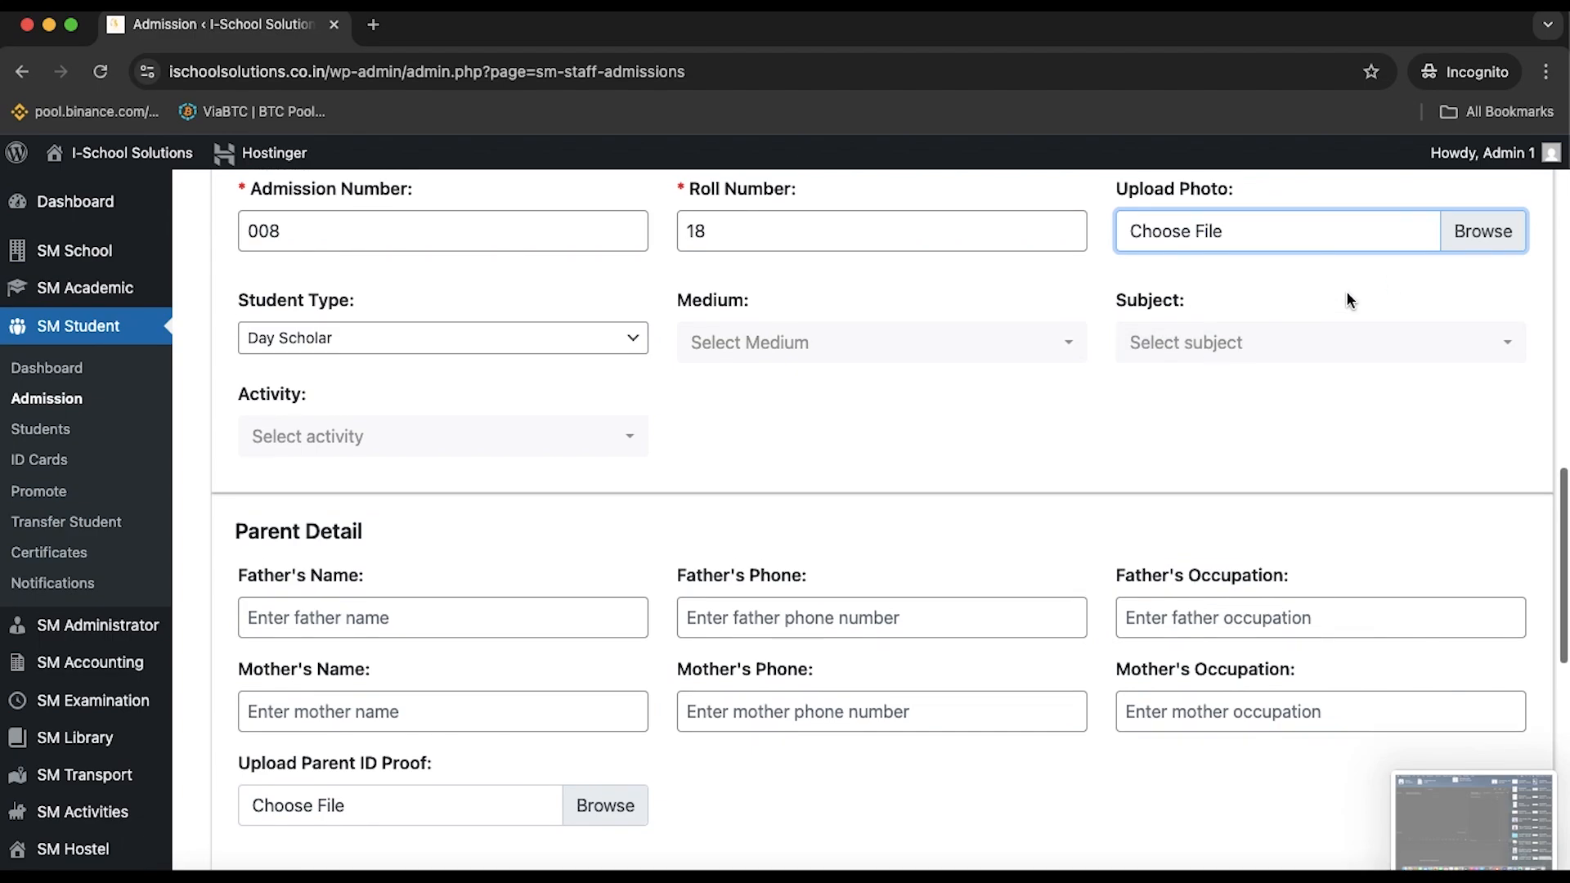
click(826, 350)
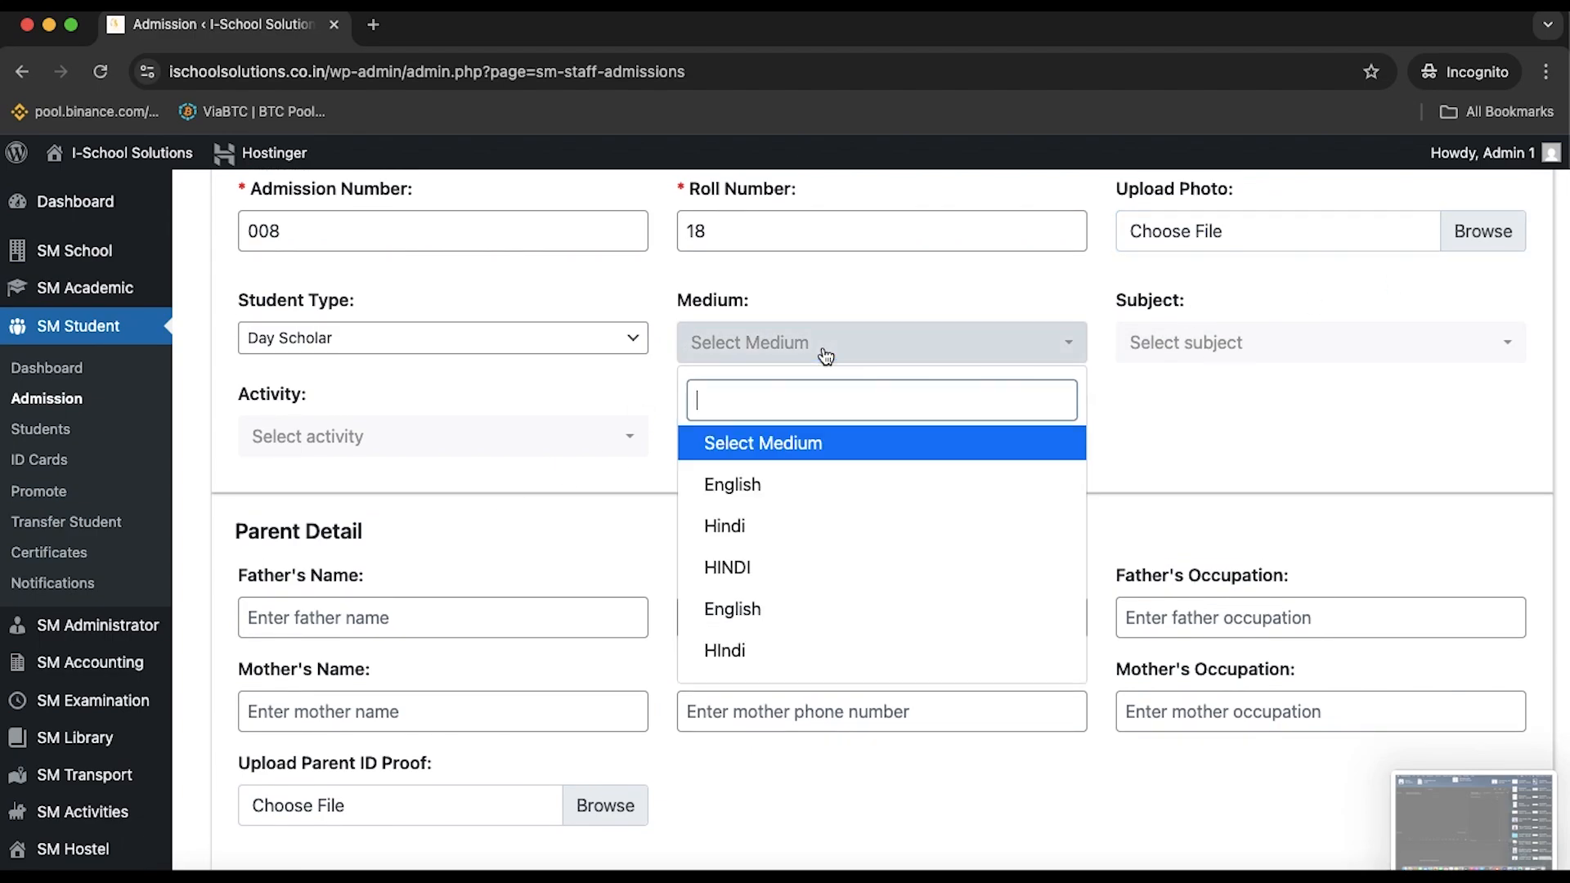
click(797, 495)
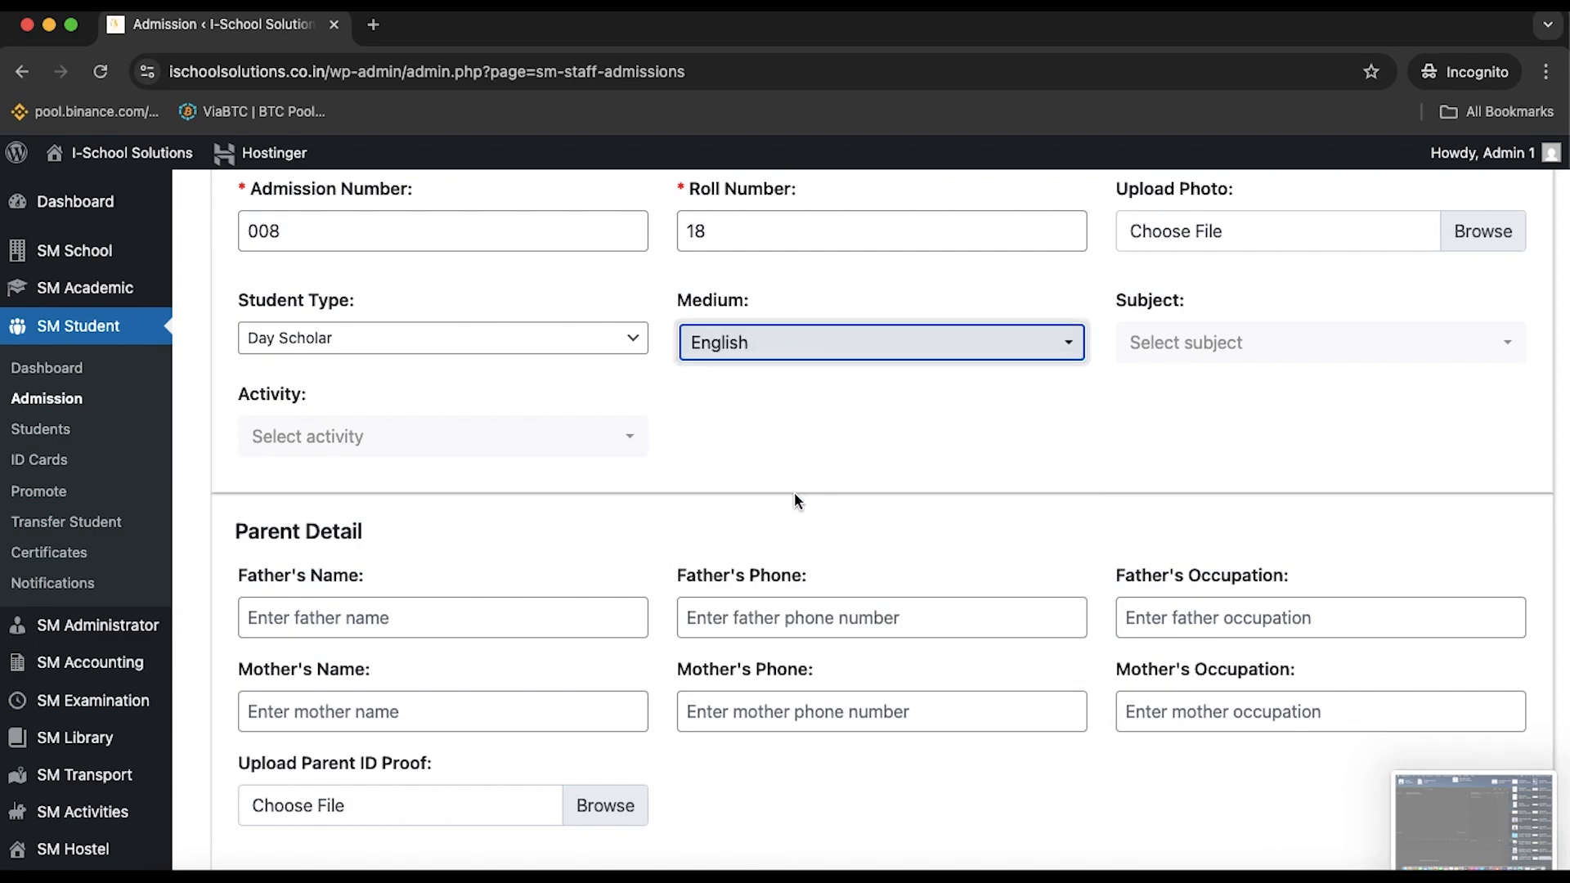
Select all subjects in the Subject multiselect and confirm the selection
click(1213, 345)
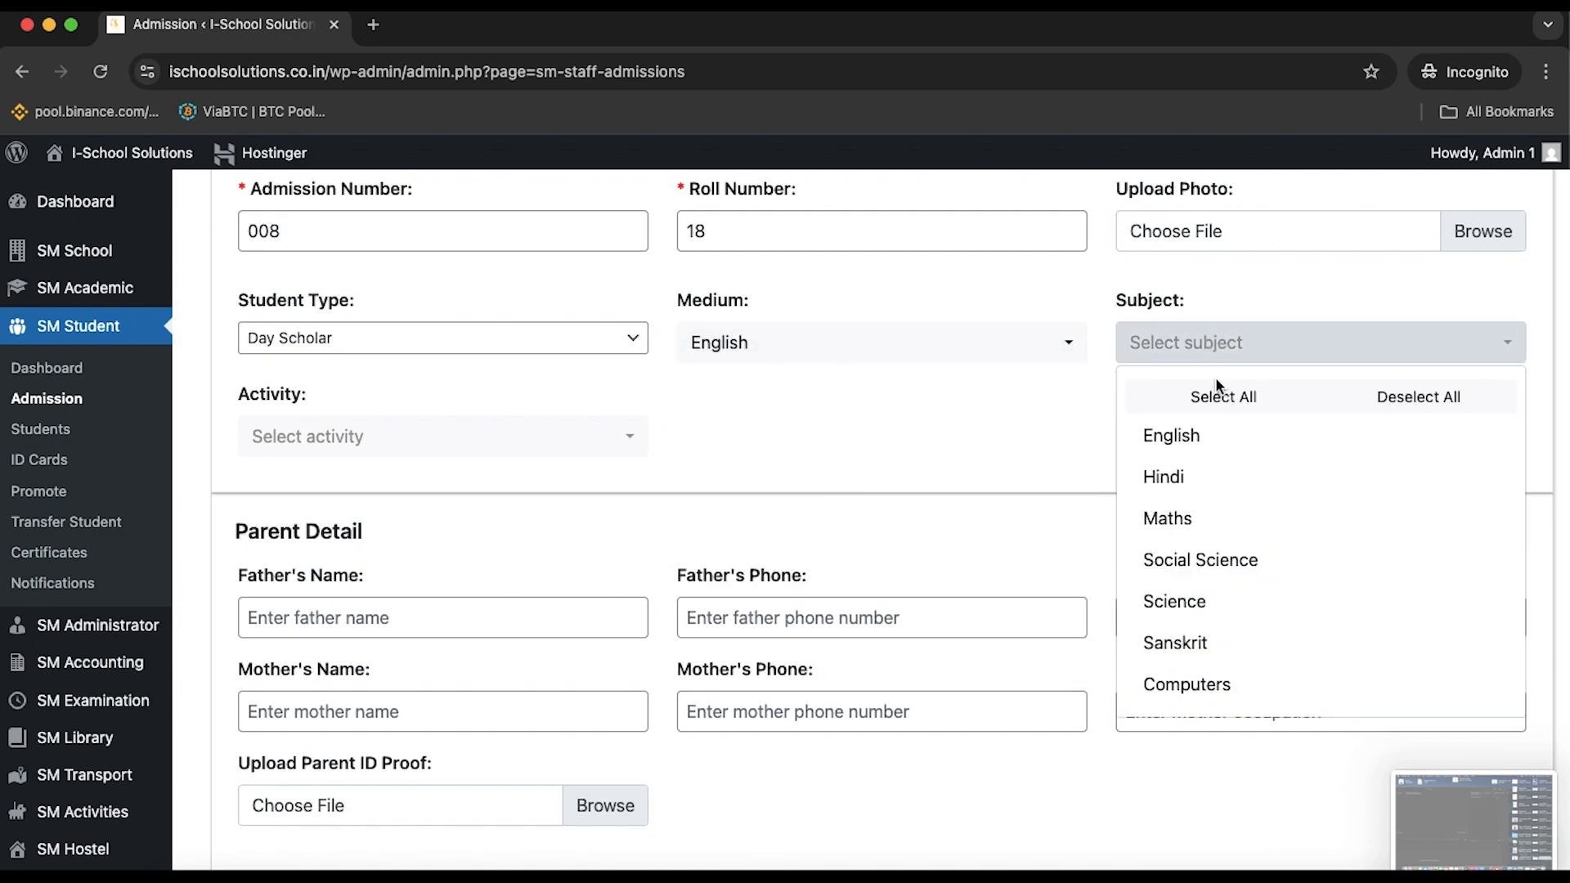
click(1241, 396)
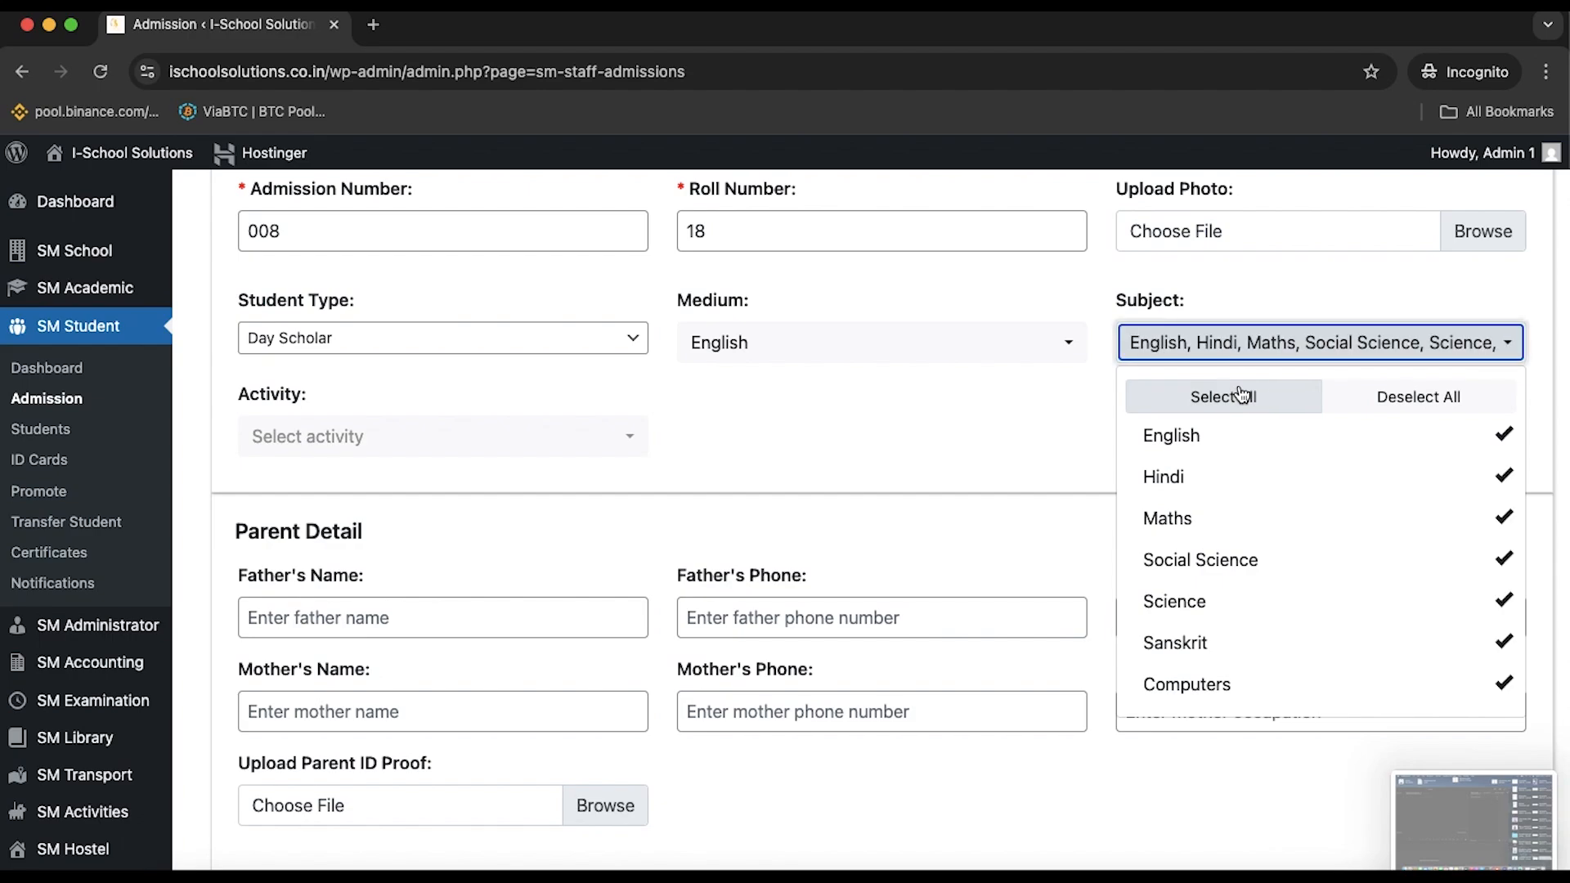
click(982, 418)
click(1315, 342)
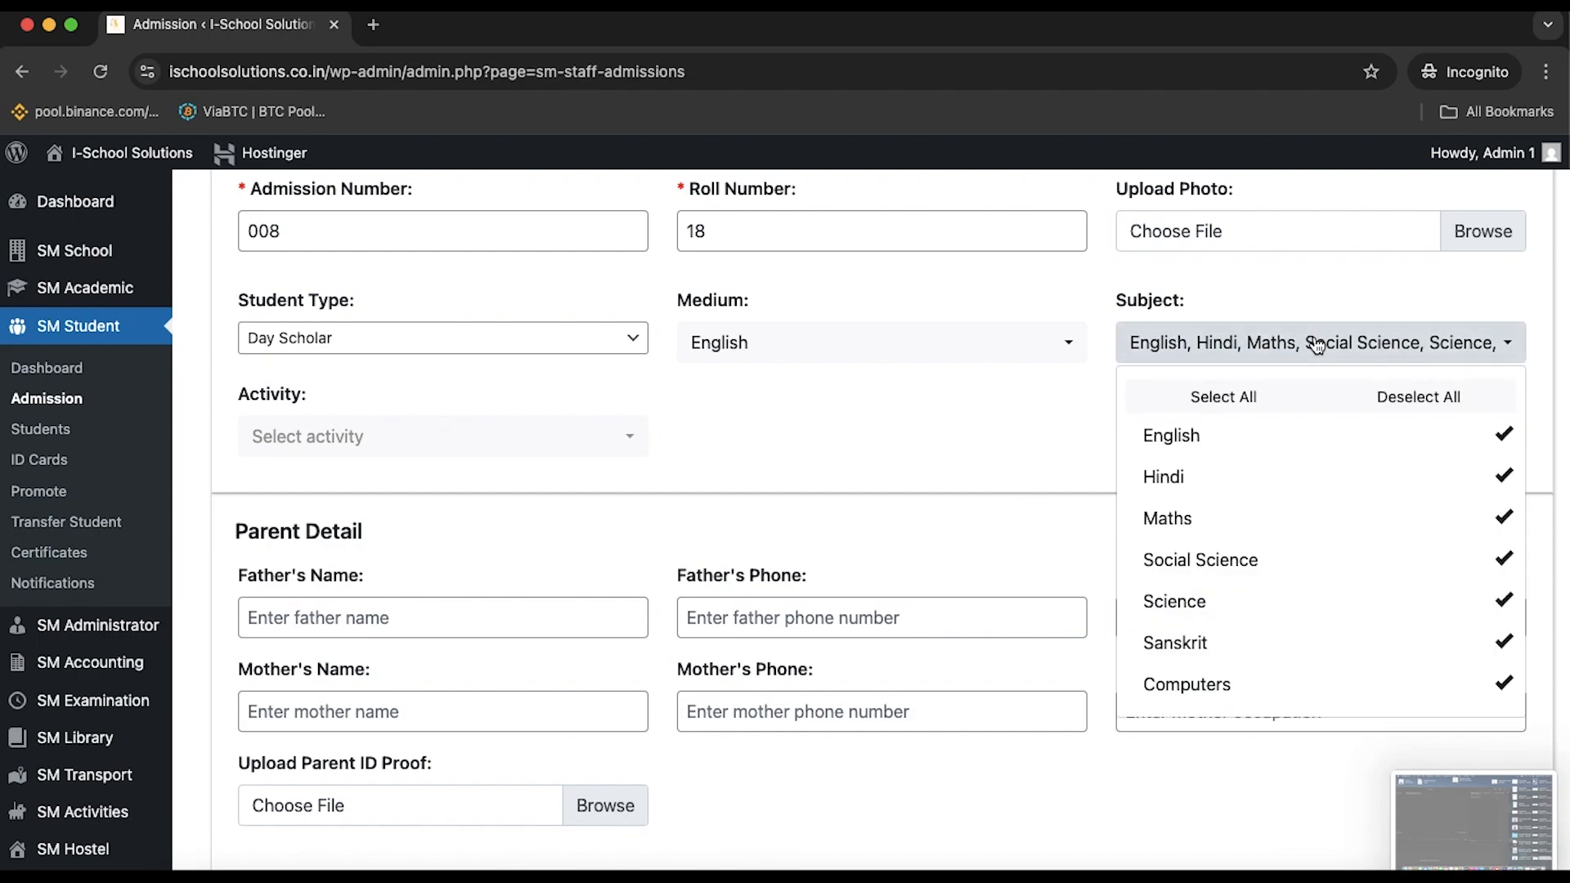
click(964, 490)
scroll(964, 491, up, 5)
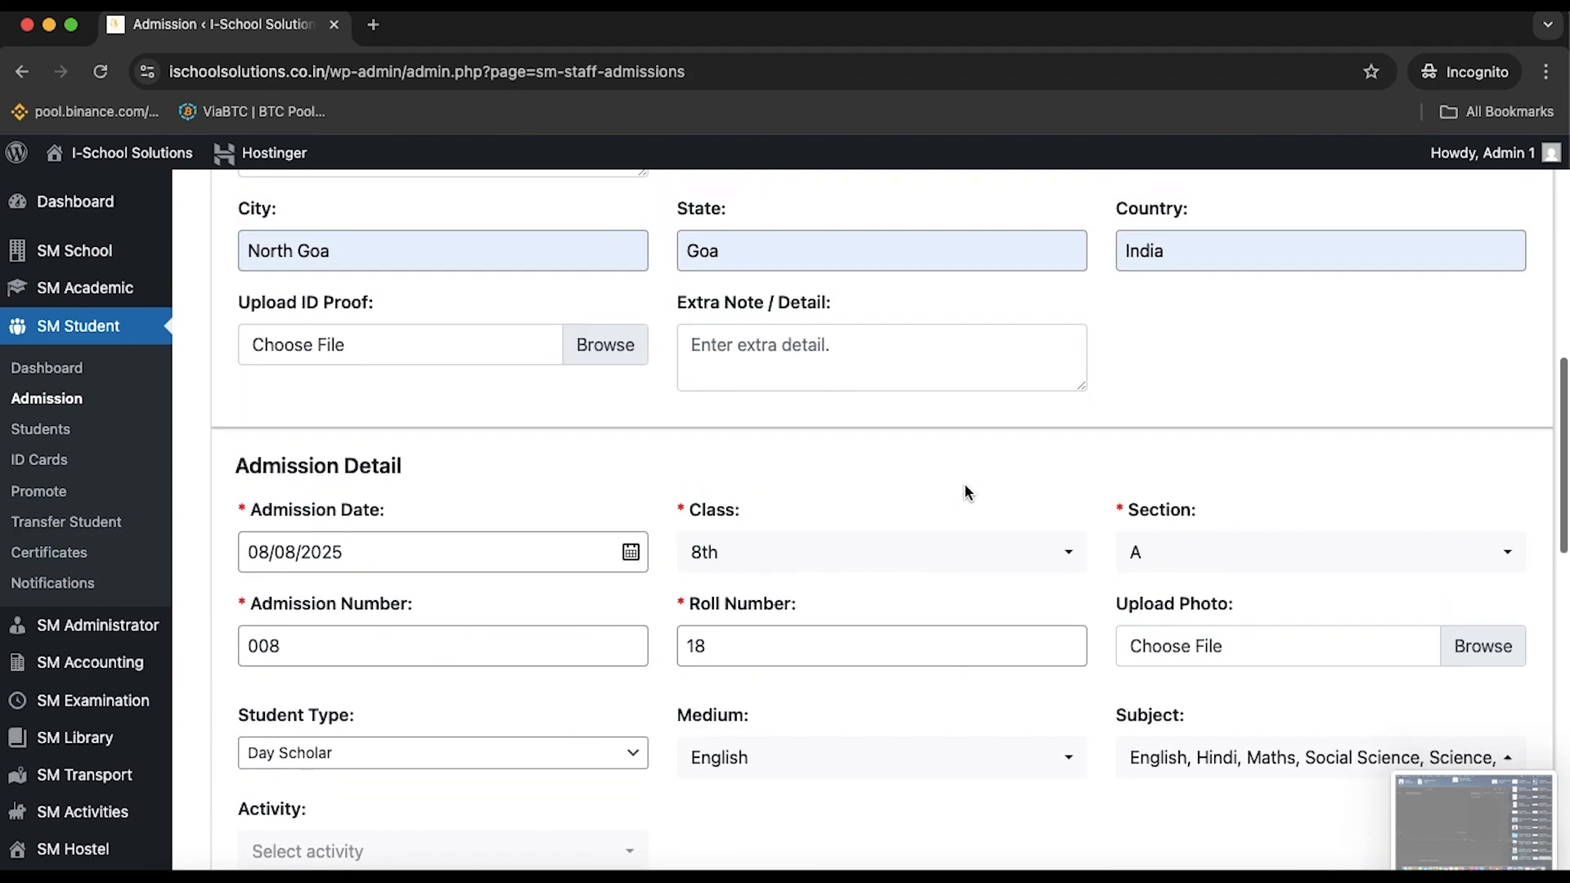
Enter the father's name and phone number, with occupation Farmer
scroll(965, 492, down, 3)
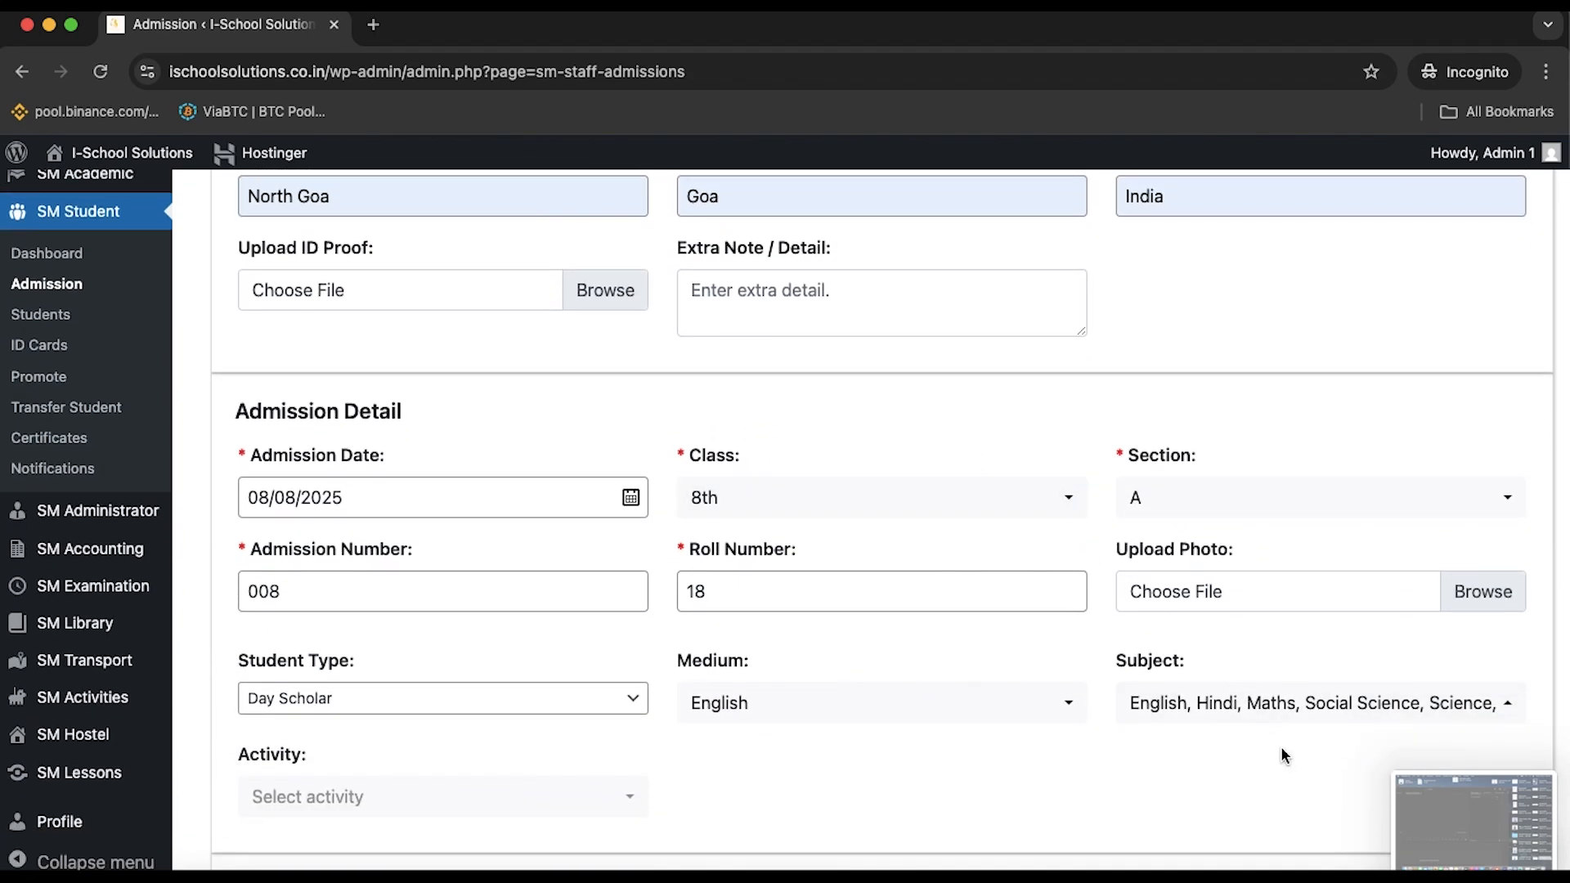
scroll(1282, 757, down, 5)
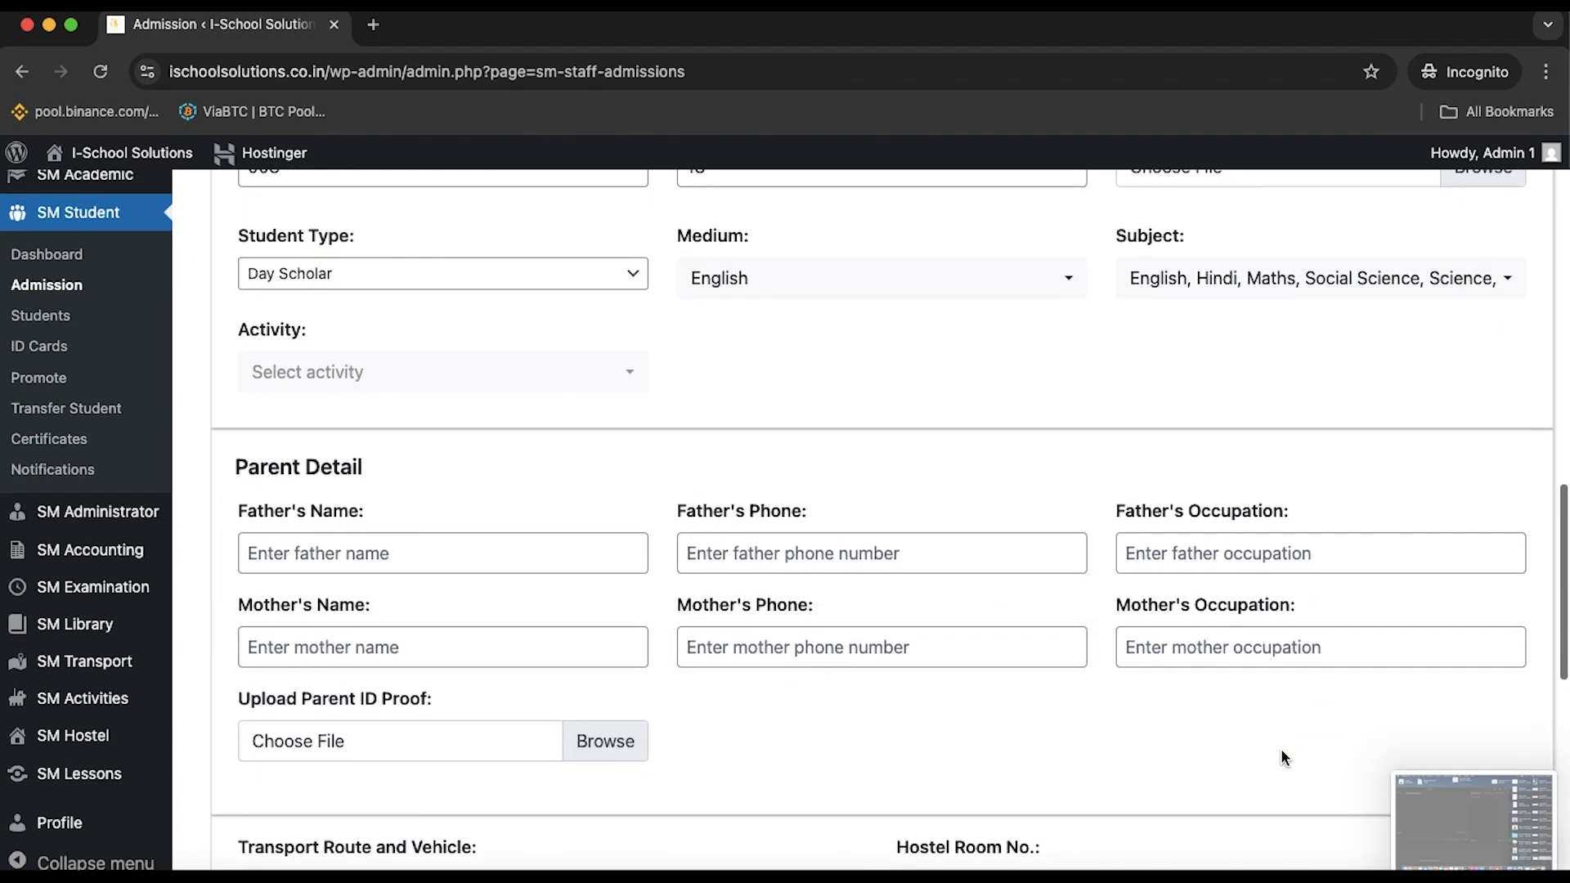
click(523, 559)
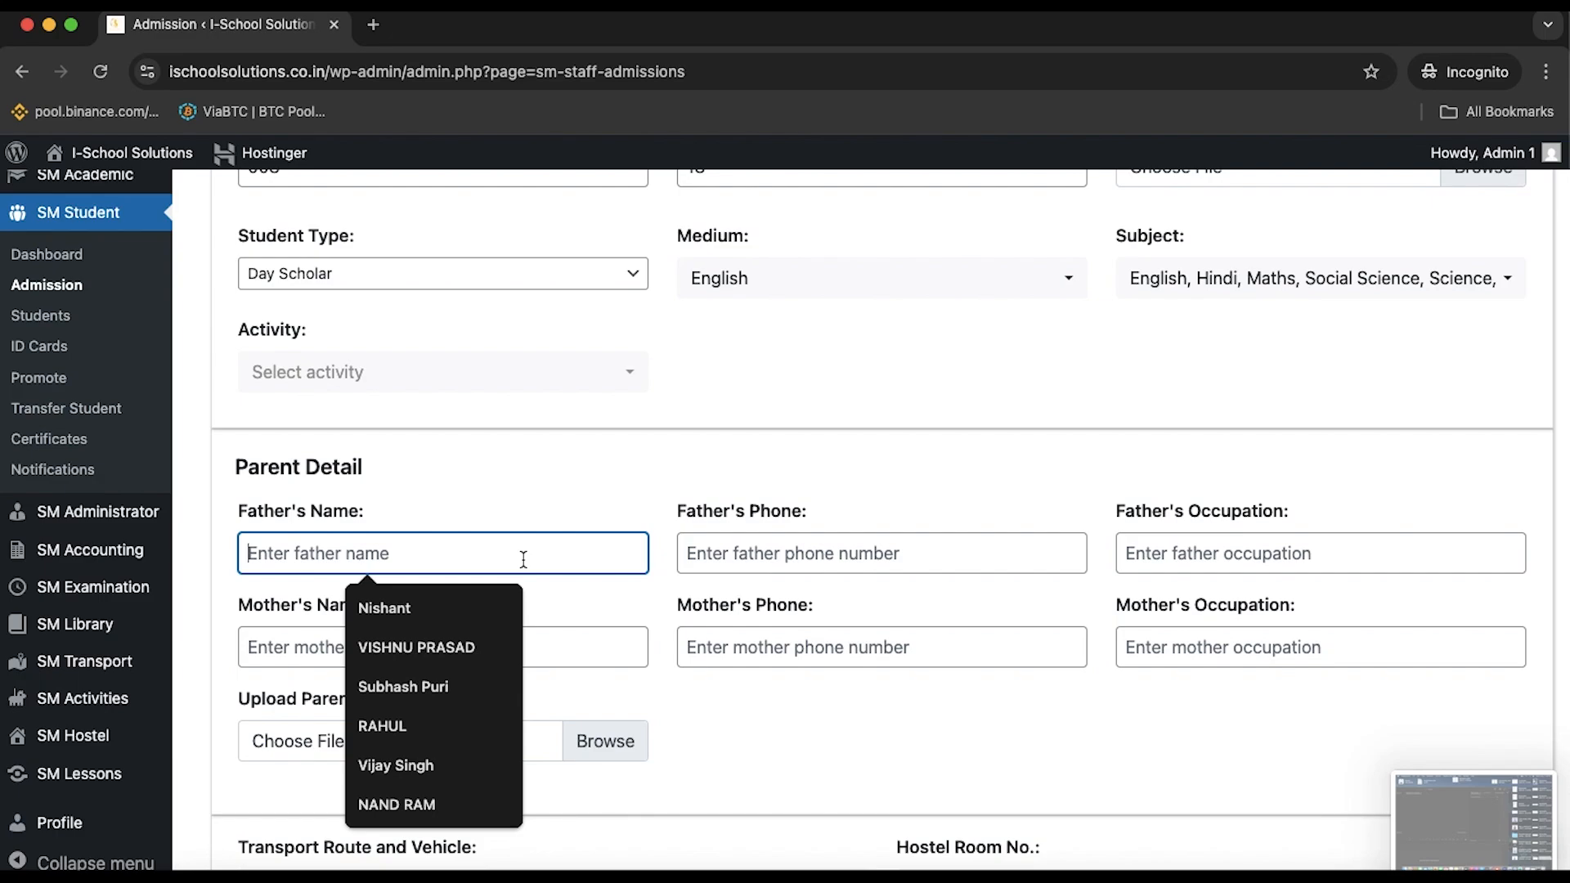
text(Subhash)
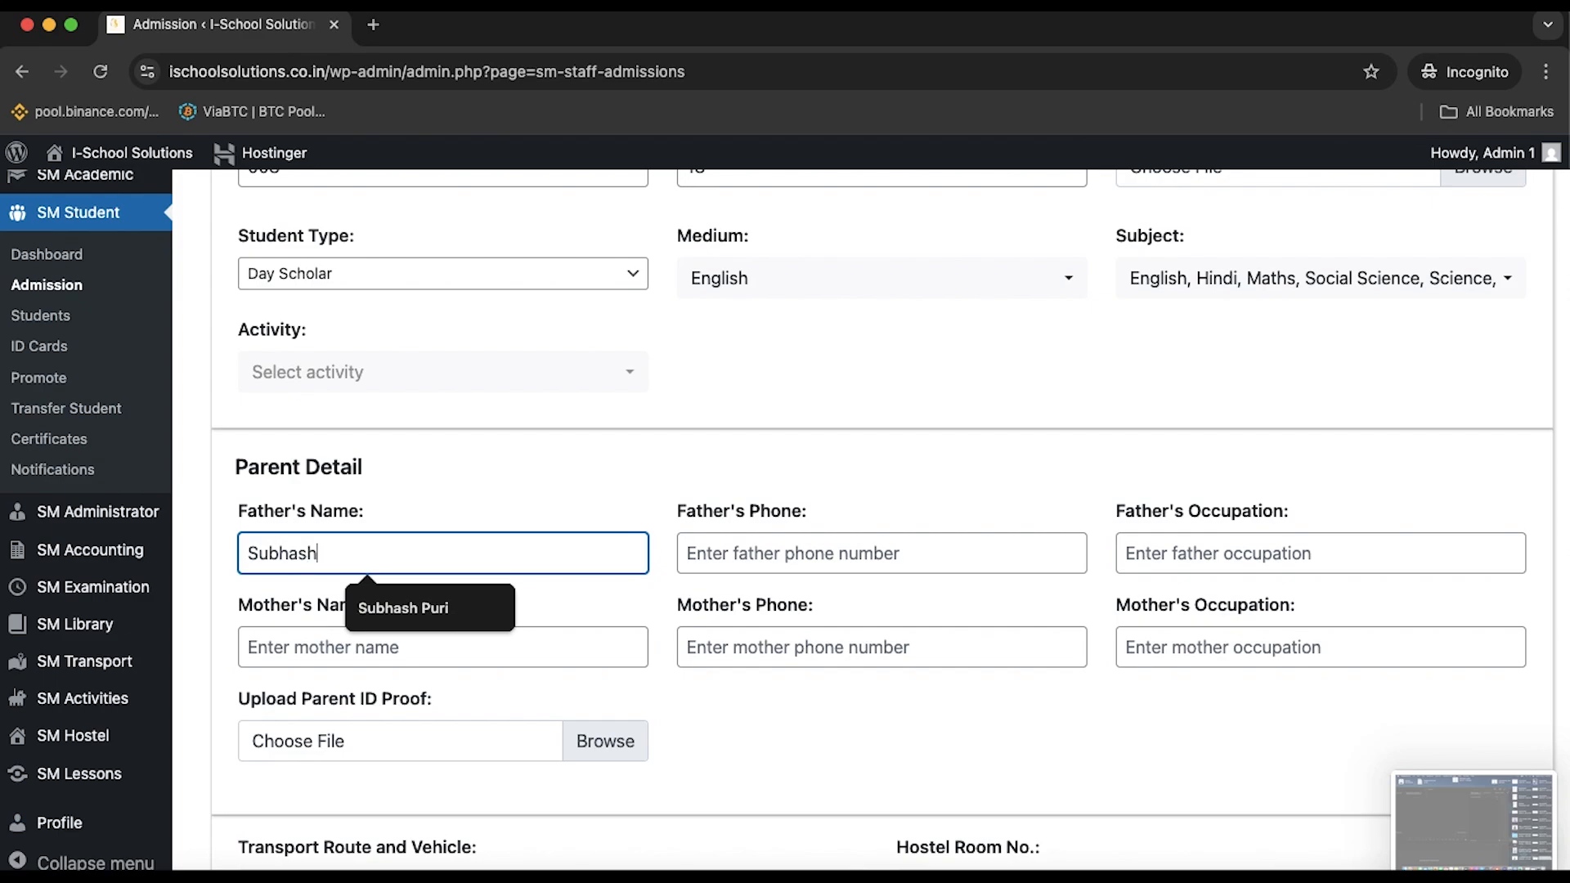
click(861, 547)
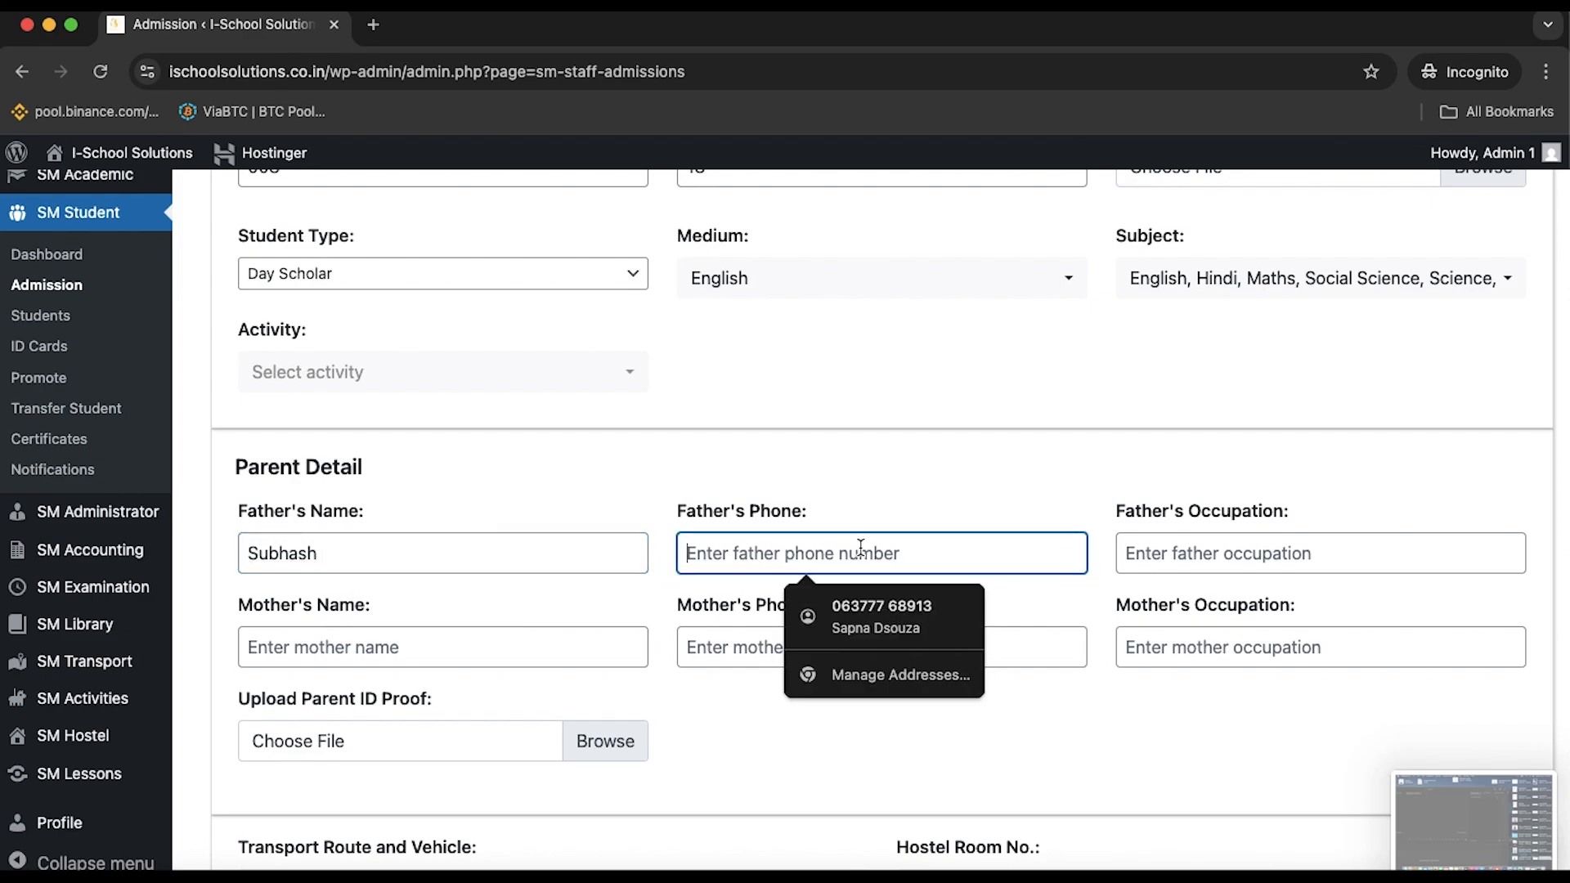
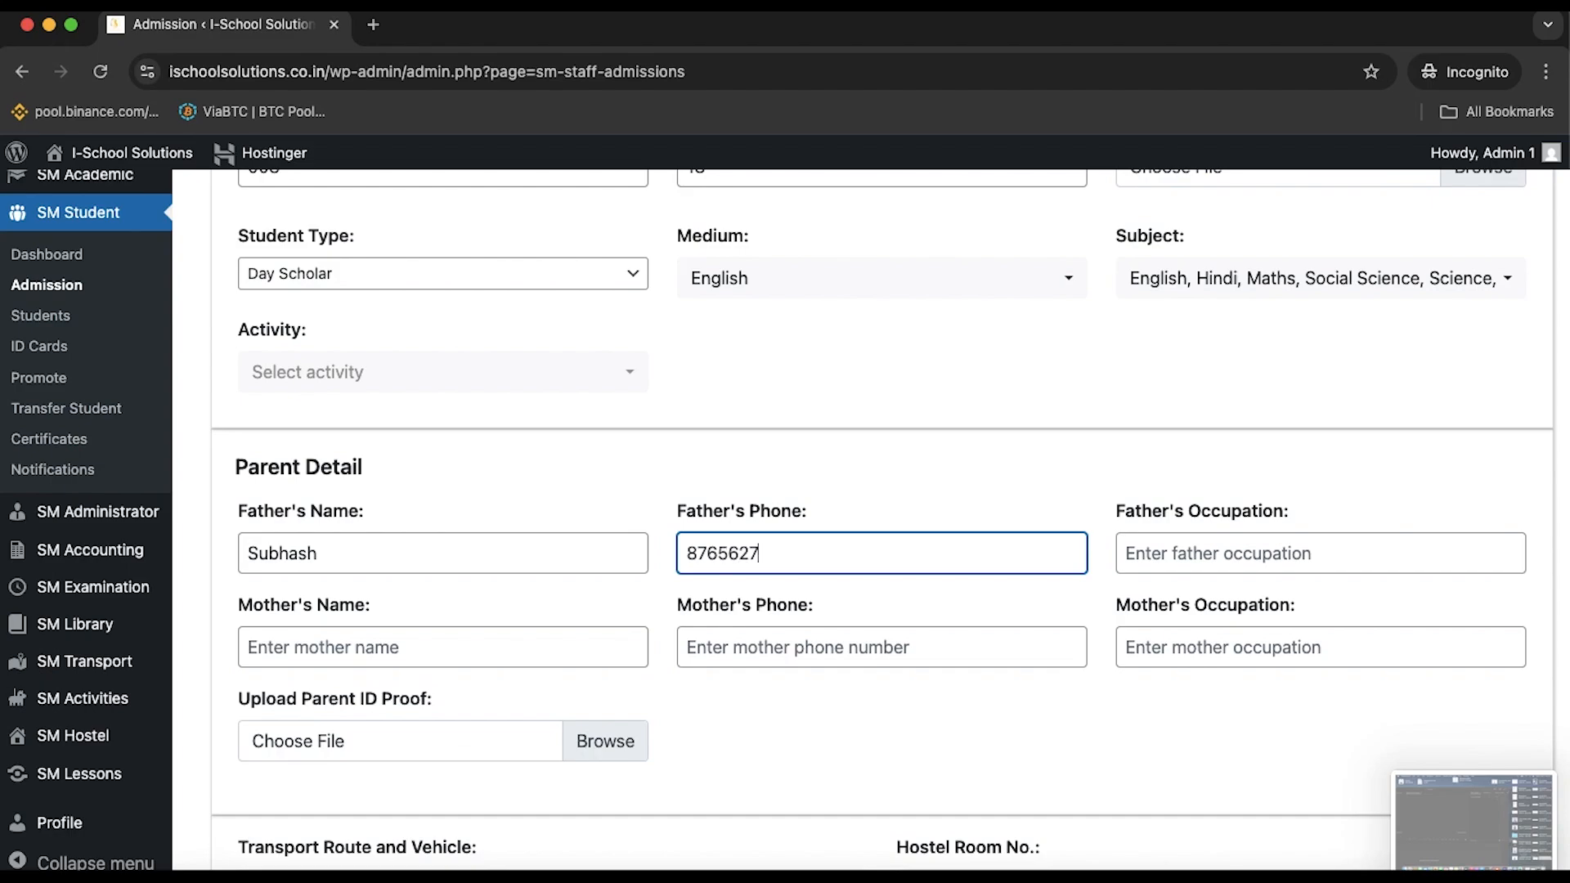
click(1297, 553)
click(1268, 647)
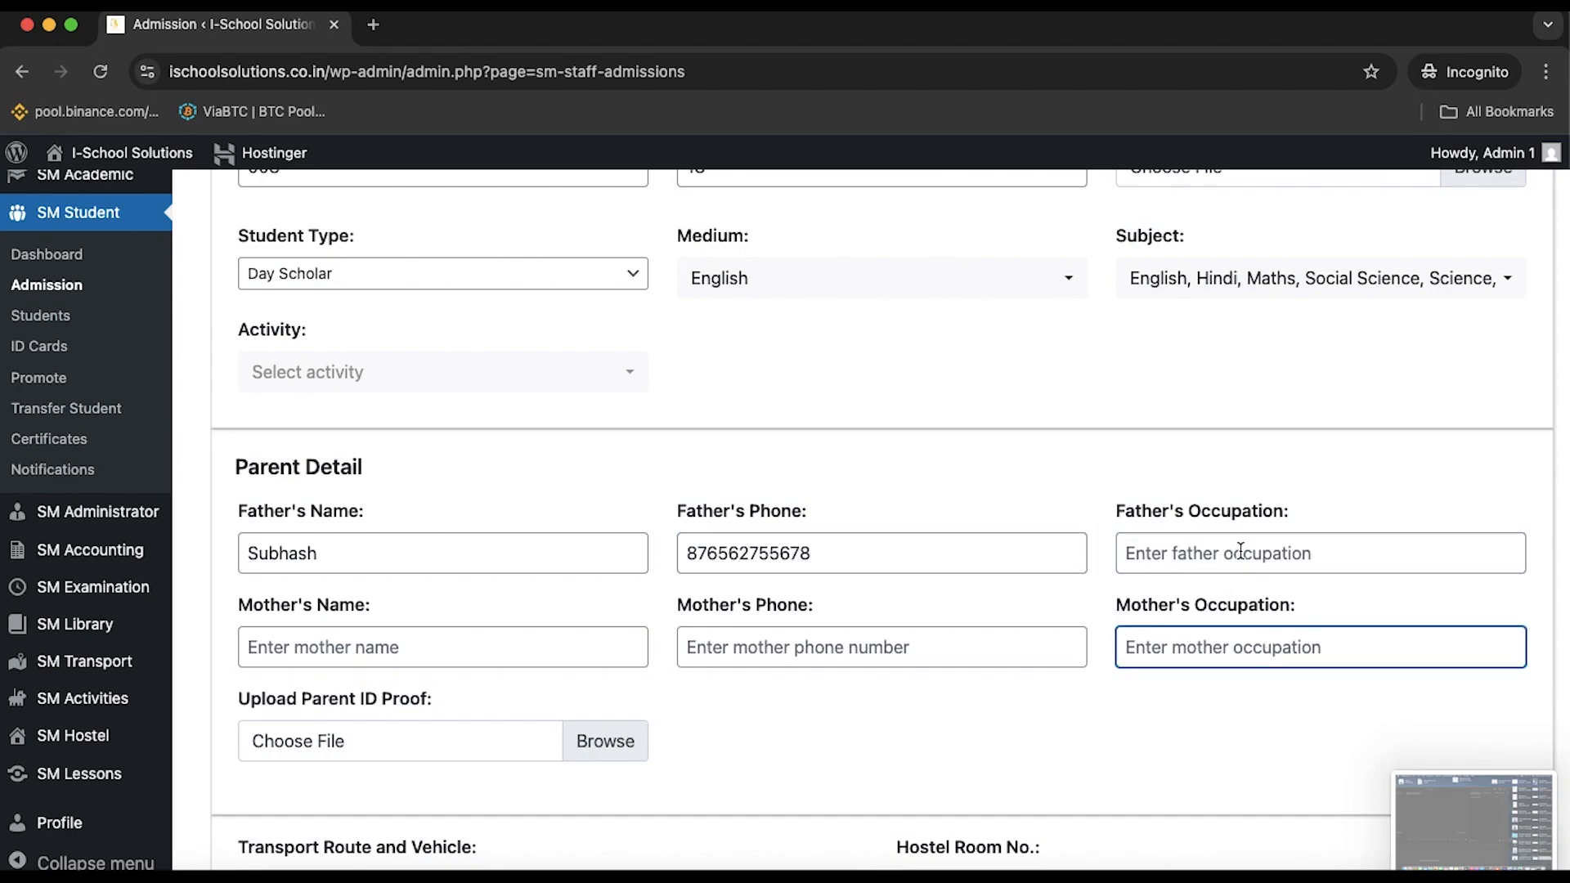
click(1240, 551)
click(1249, 602)
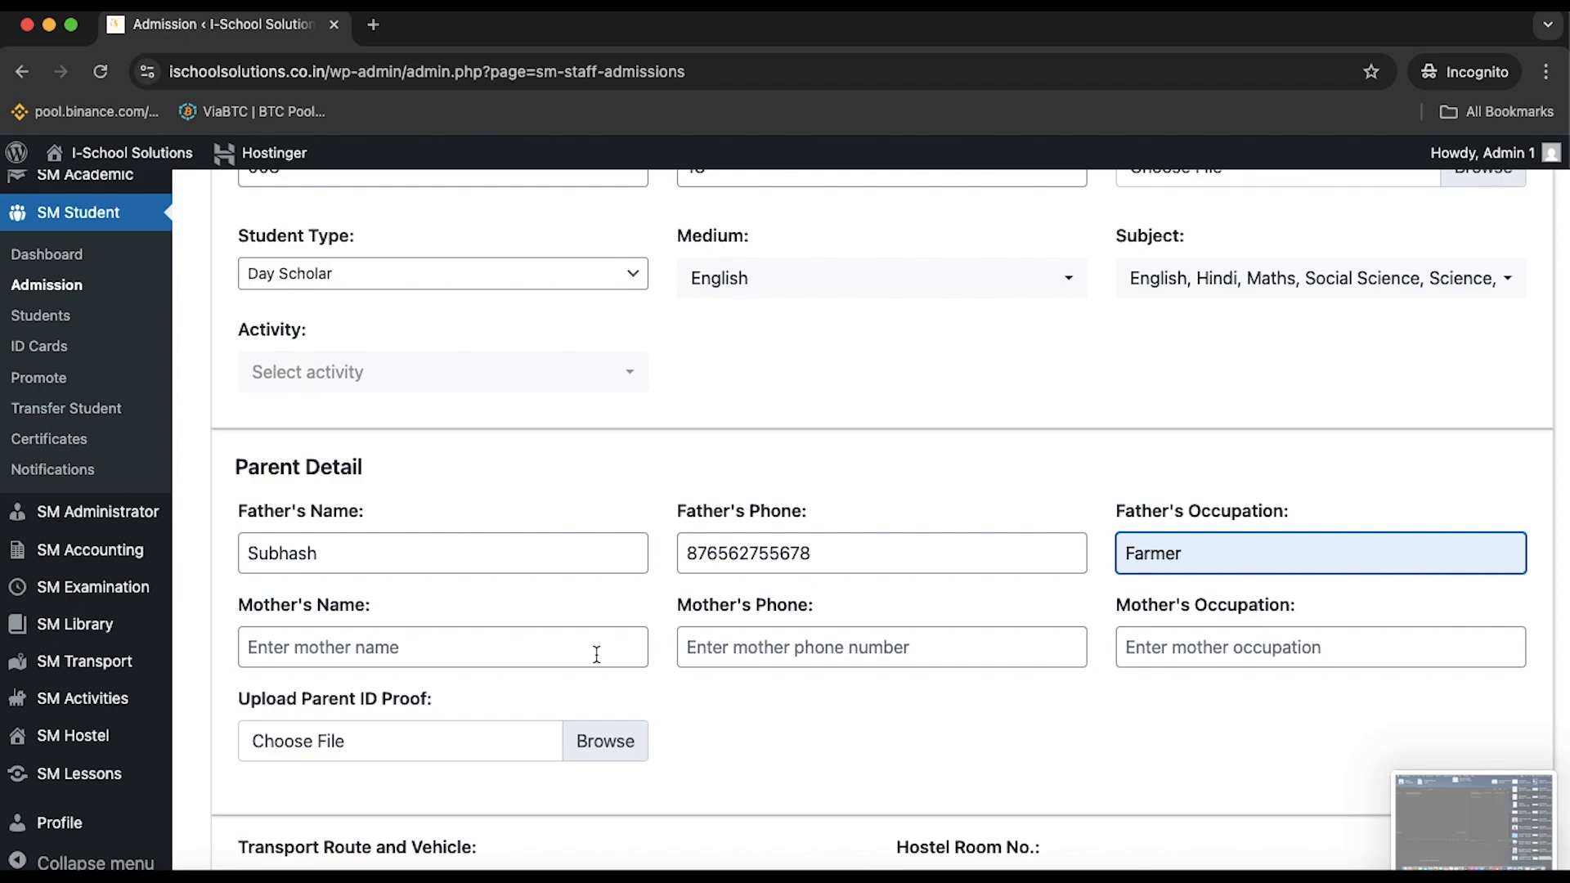
Enter the mother's name and phone number, with occupation Housewife
click(546, 650)
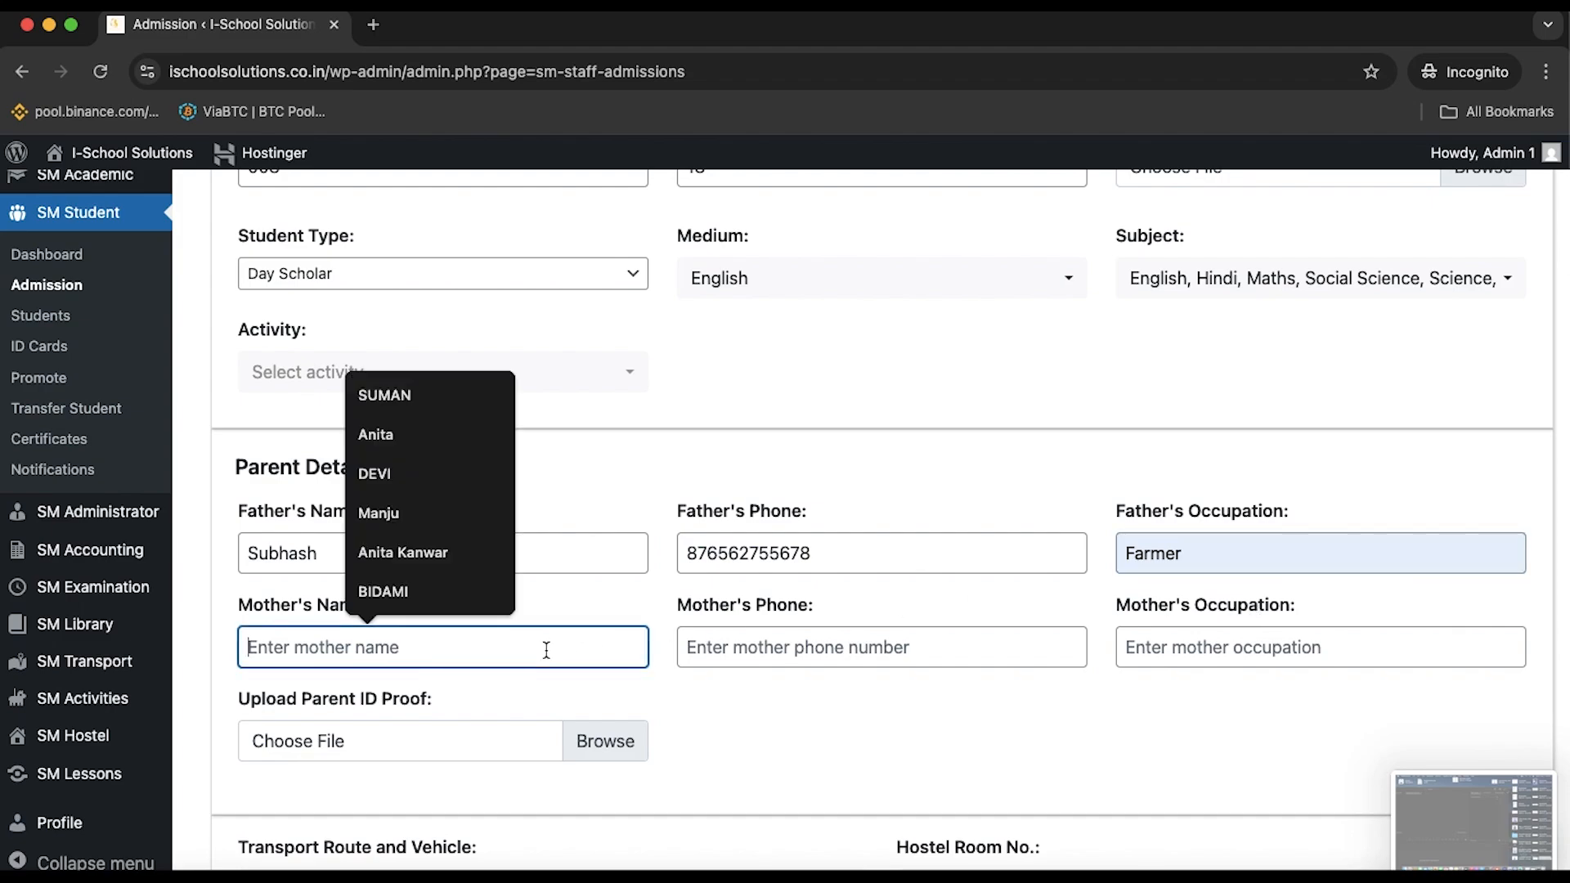
click(392, 516)
click(799, 630)
click(799, 637)
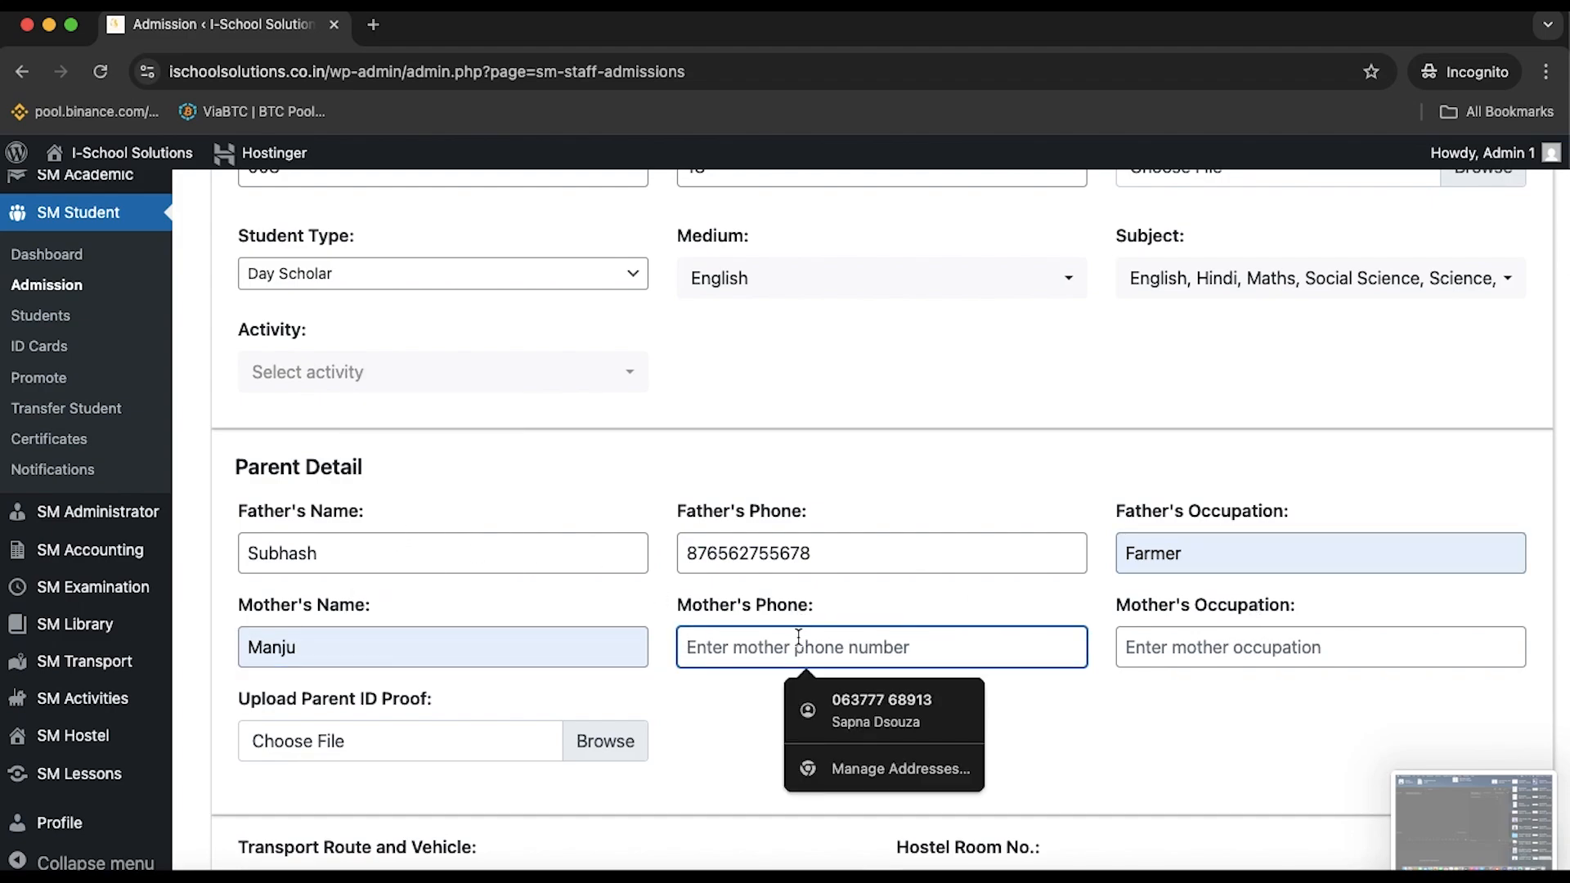
text(B)
key(BackSpace)
click(1246, 649)
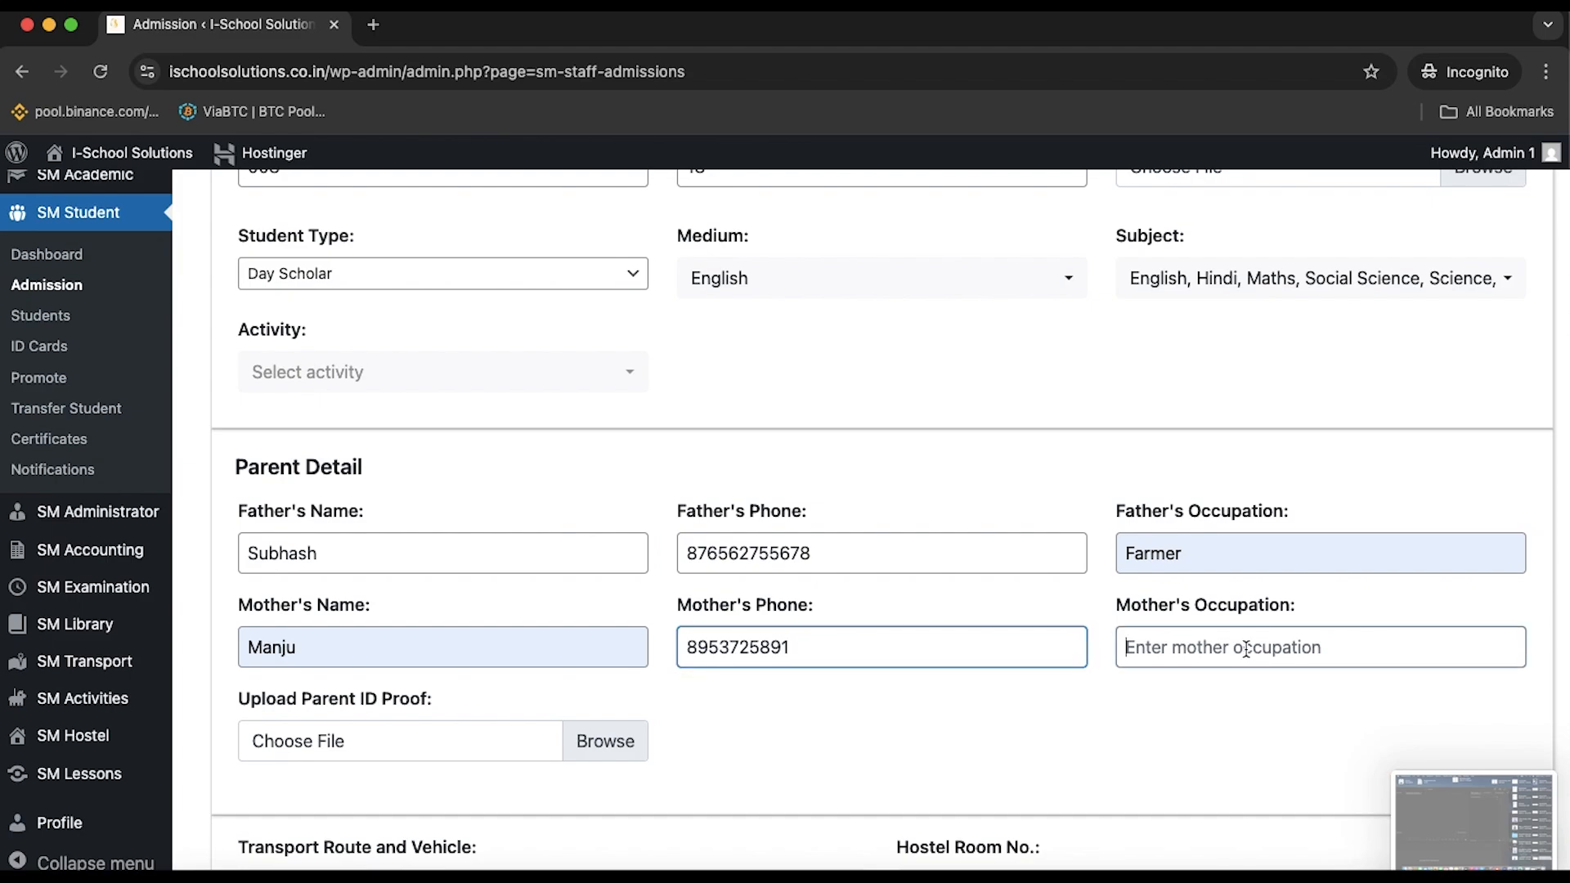
text(Housewife)
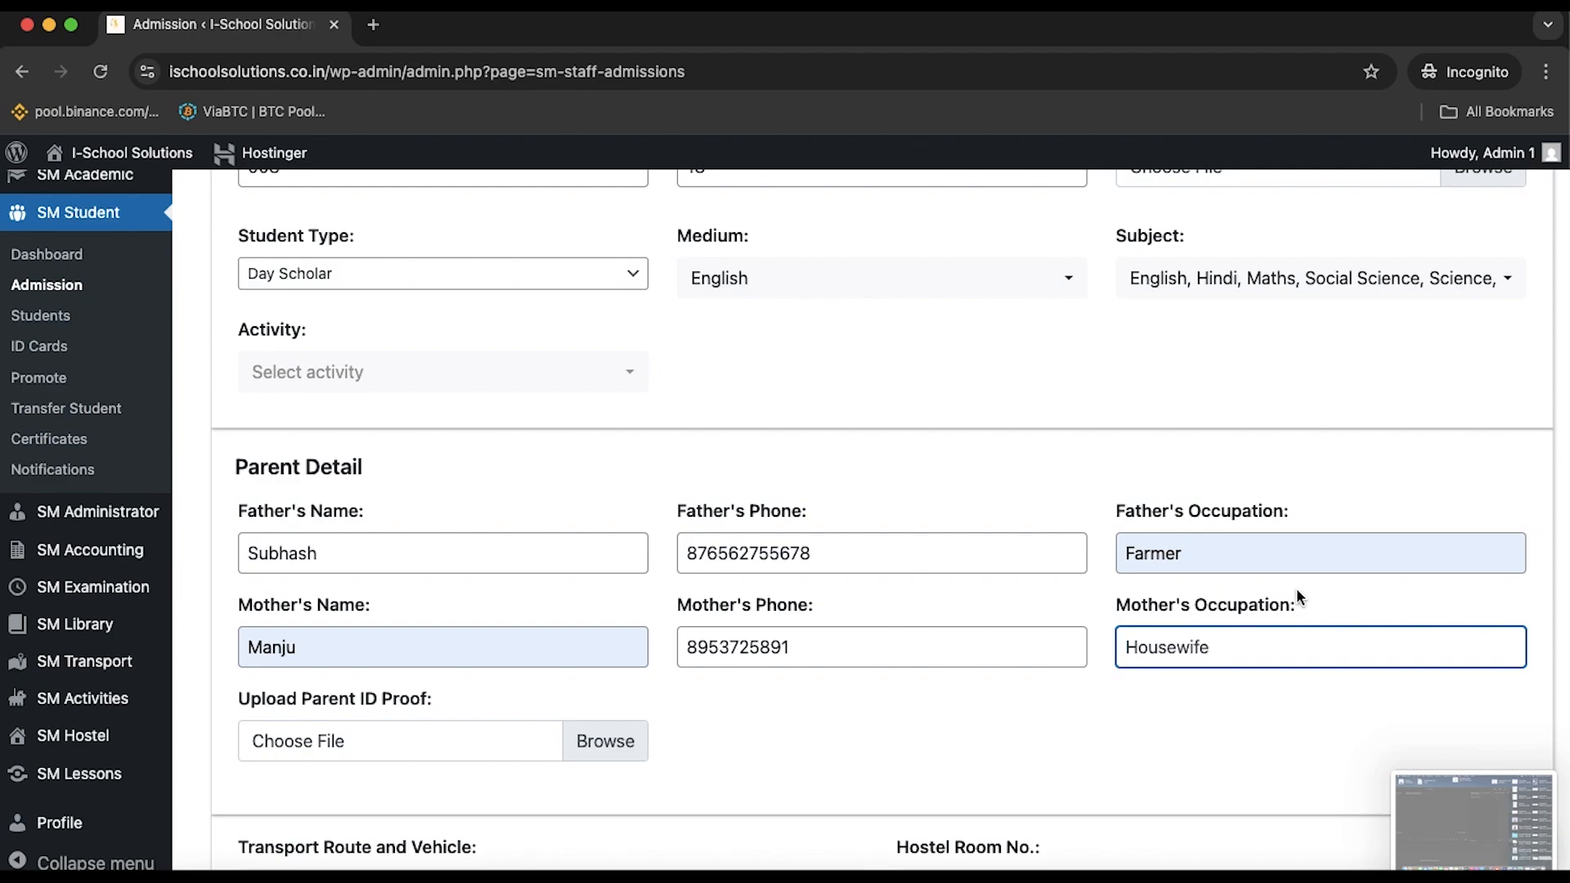
Open the Upload Parent ID Proof file picker and close it without choosing a file
scroll(1297, 596, down, 3)
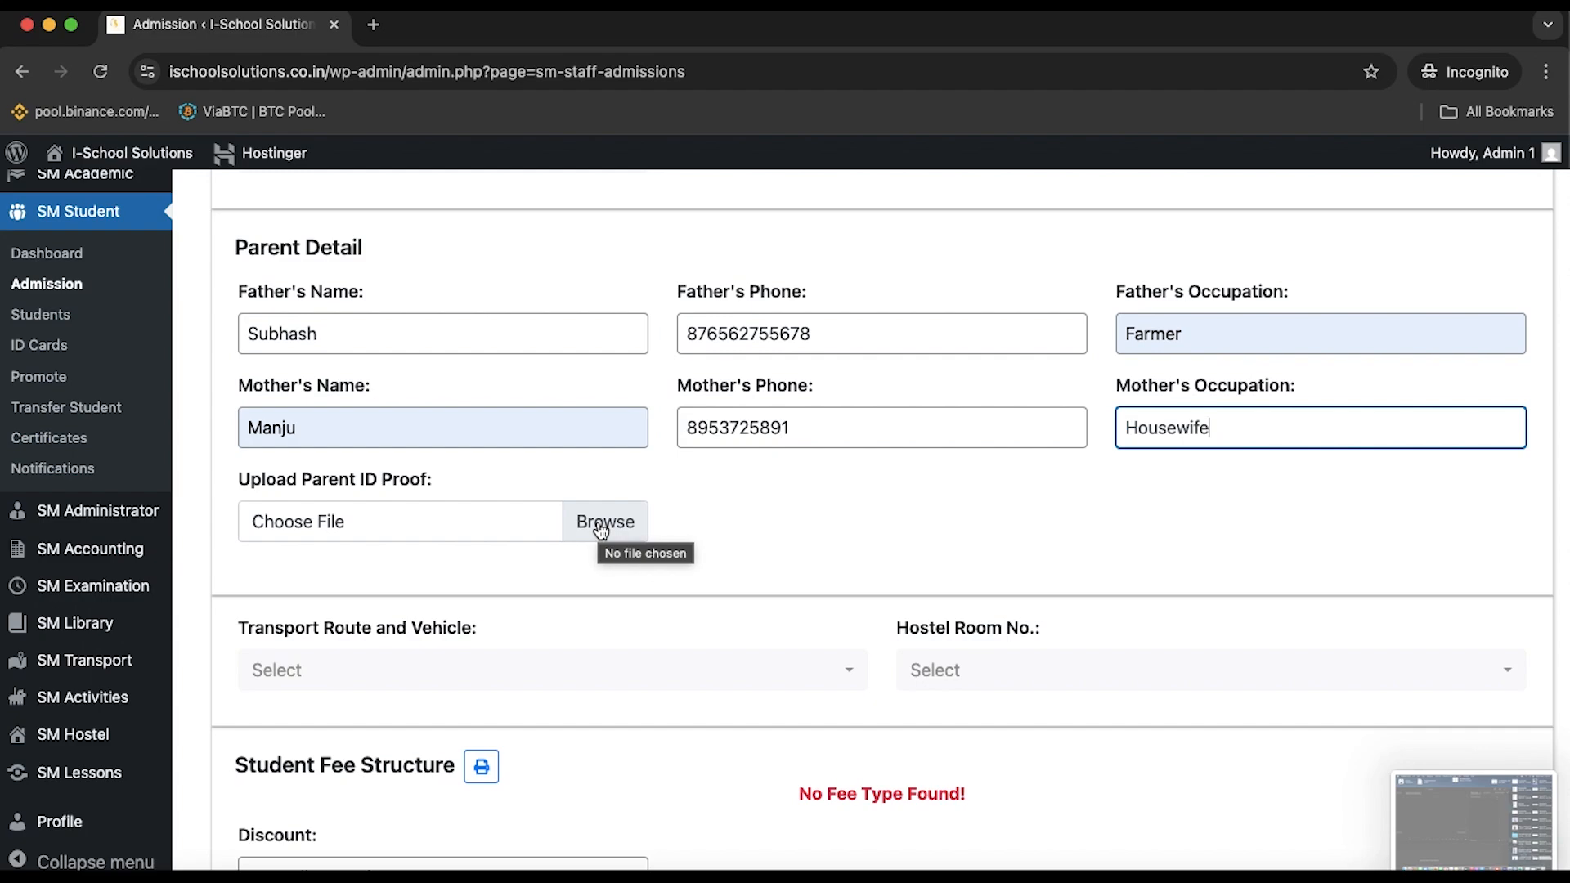
click(602, 530)
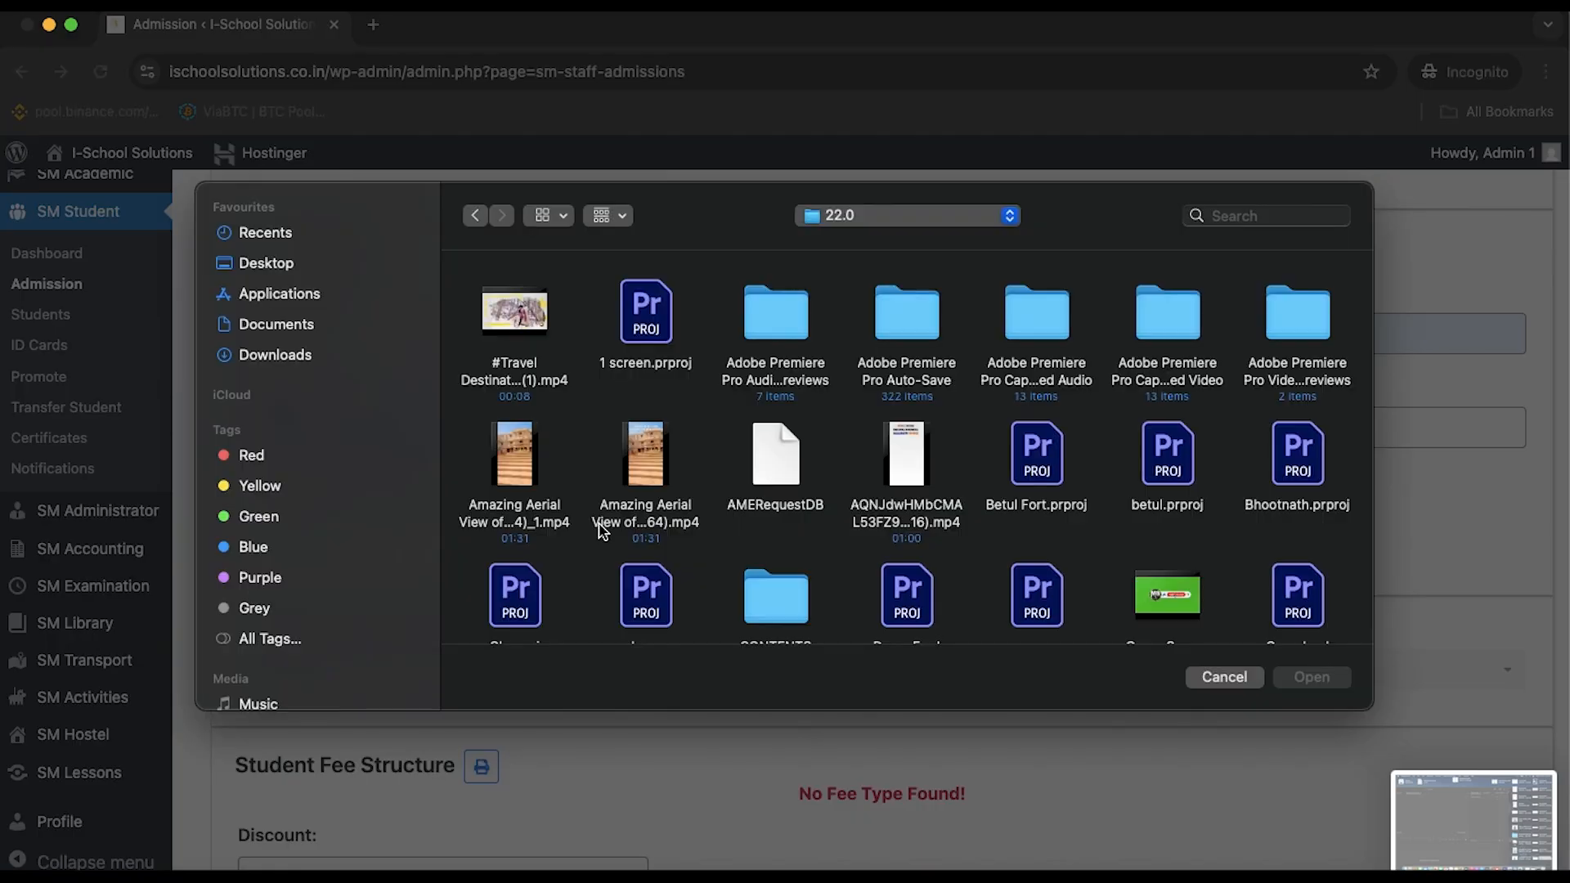
click(1213, 677)
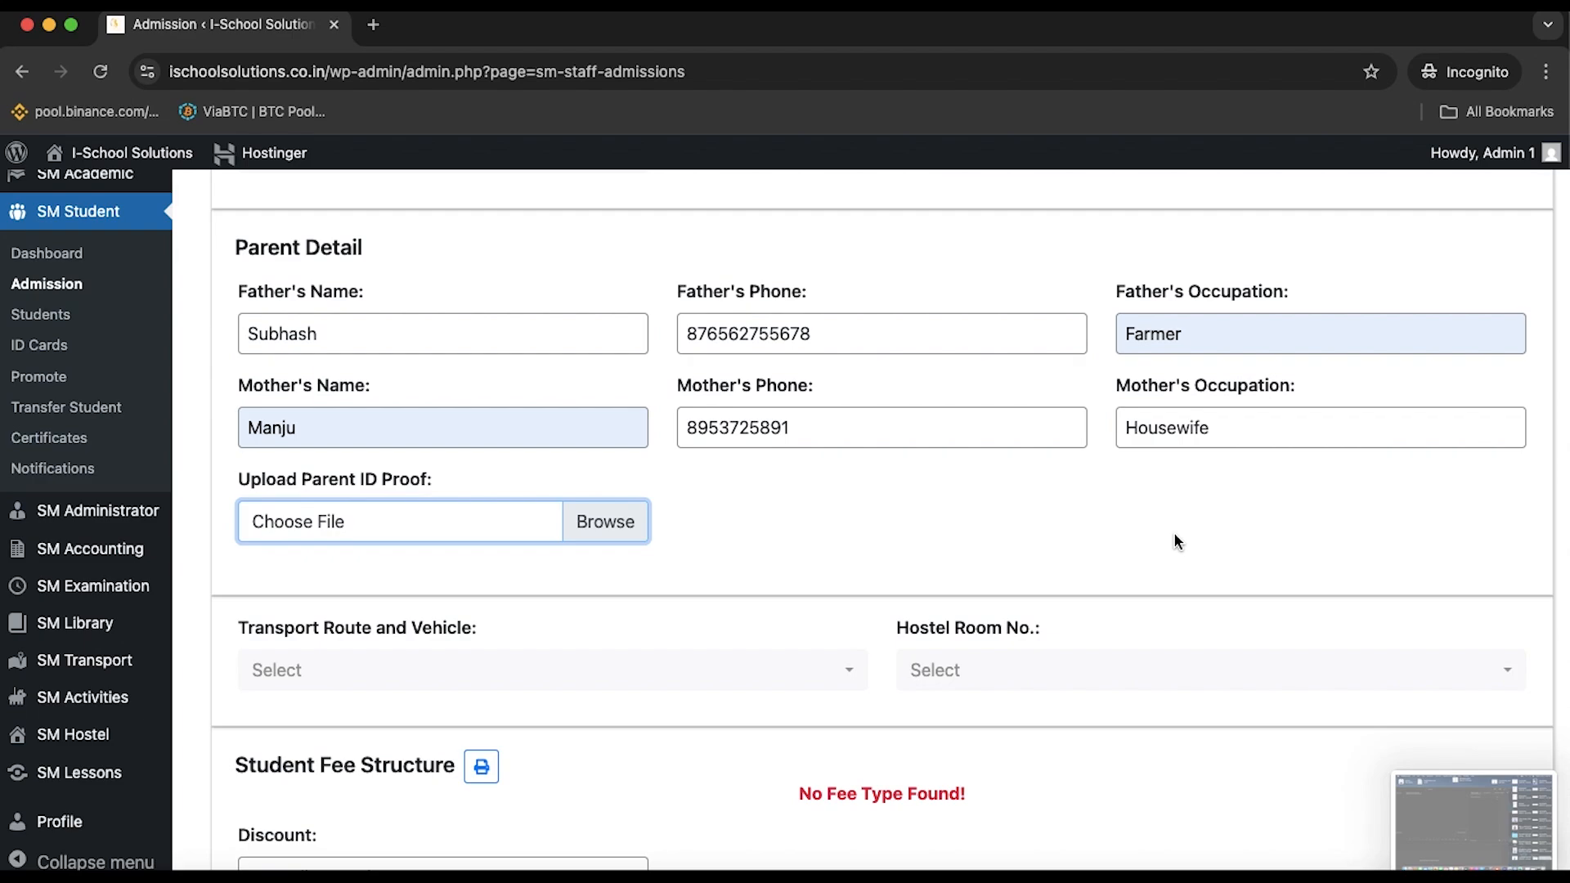
Scroll down to the Transport, Student Fee Structure and Login Detail sections
scroll(1176, 541, down, 1)
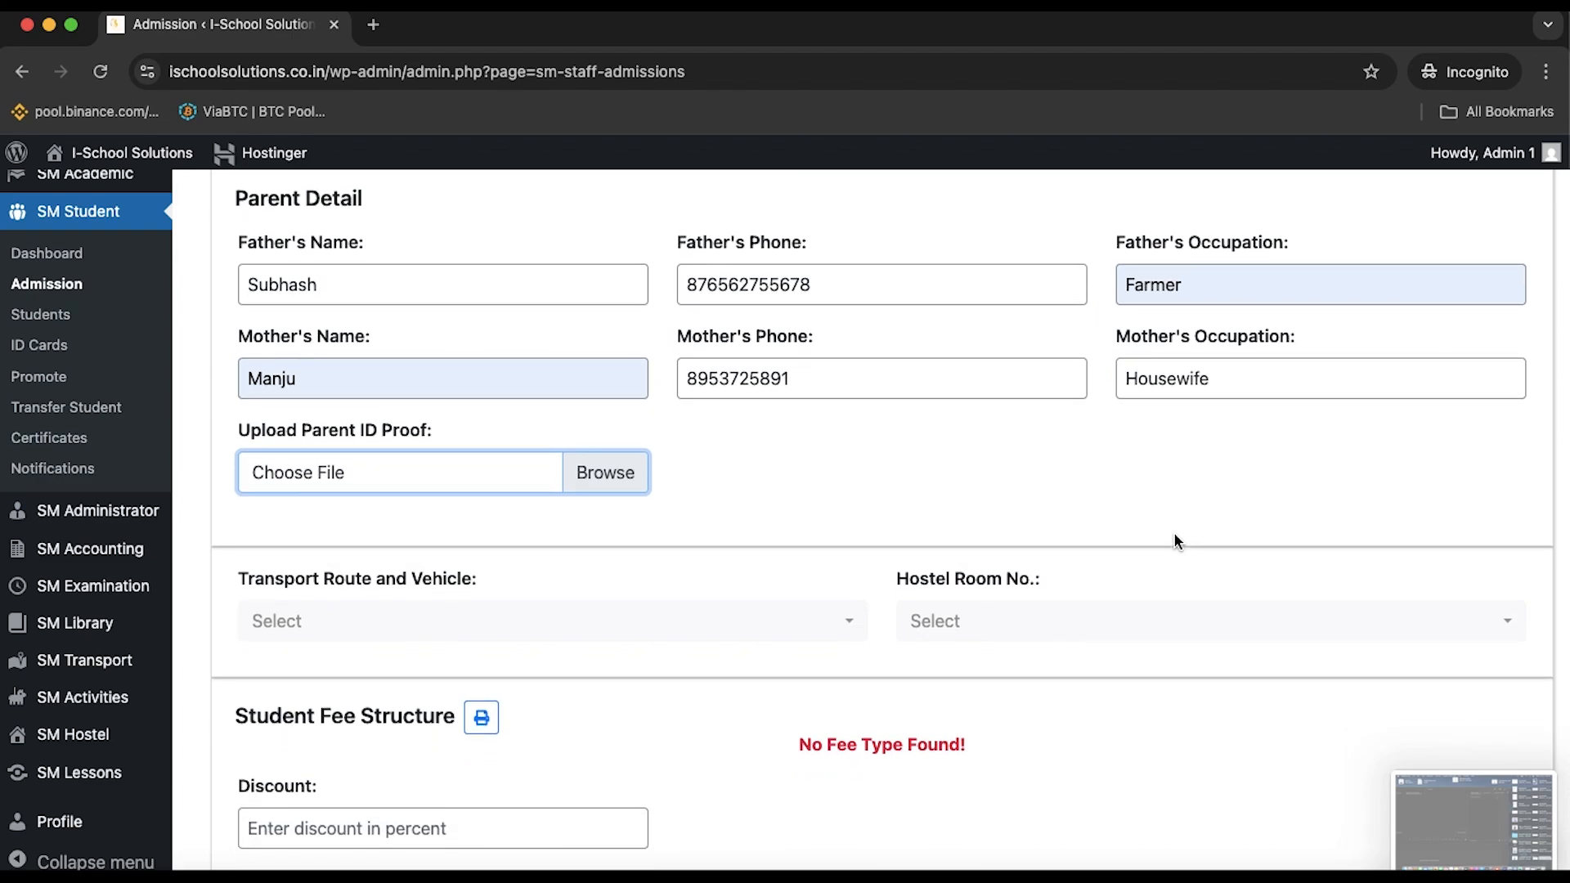
scroll(1174, 542, down, 3)
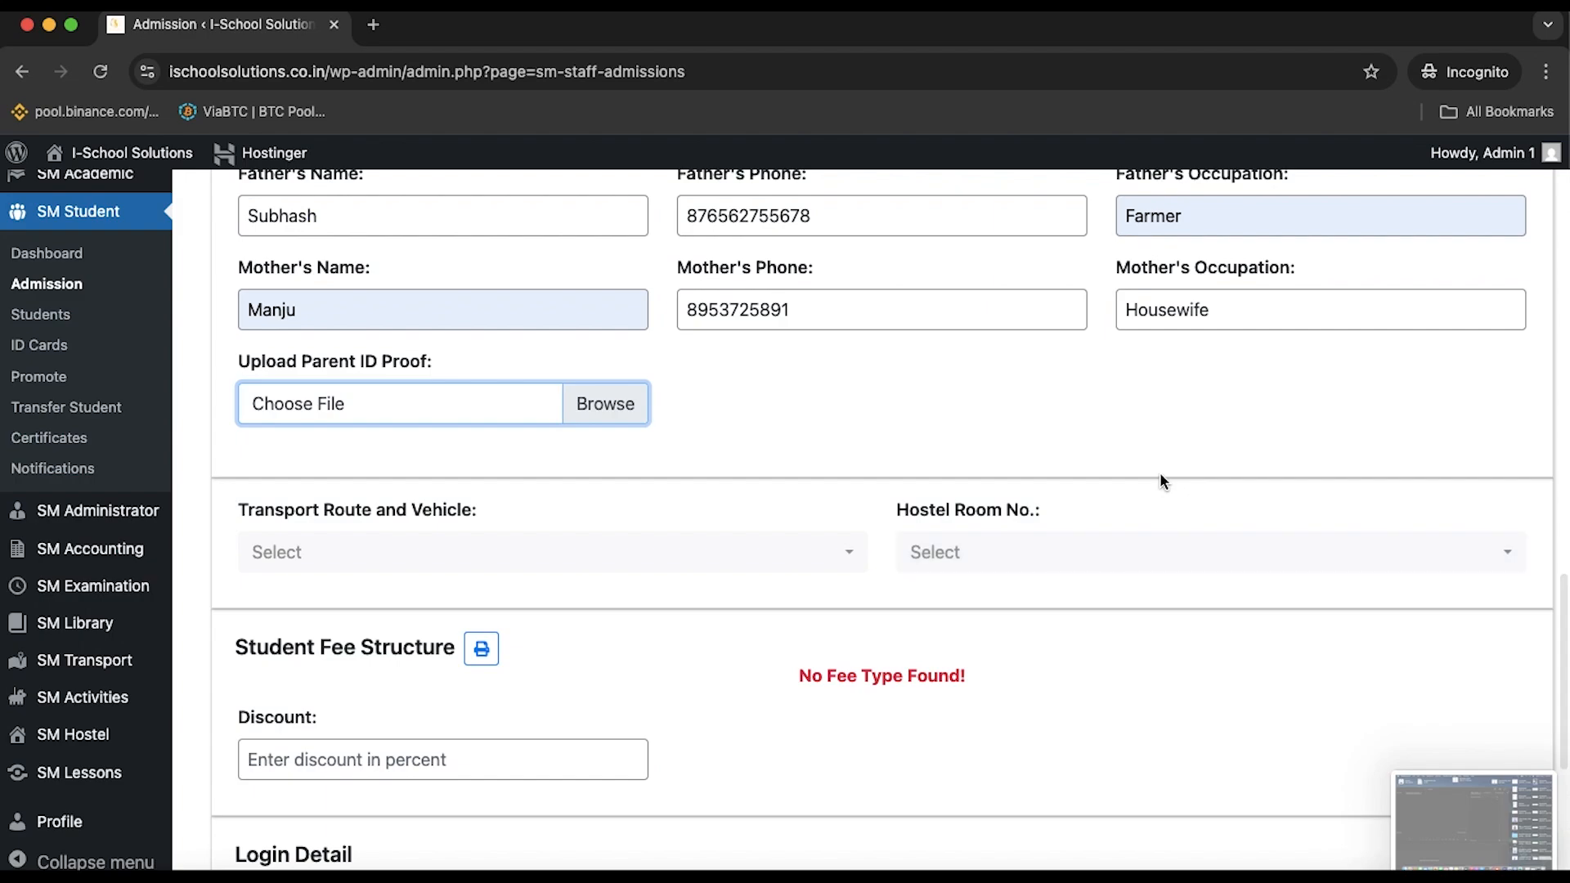
scroll(1161, 479, down, 4)
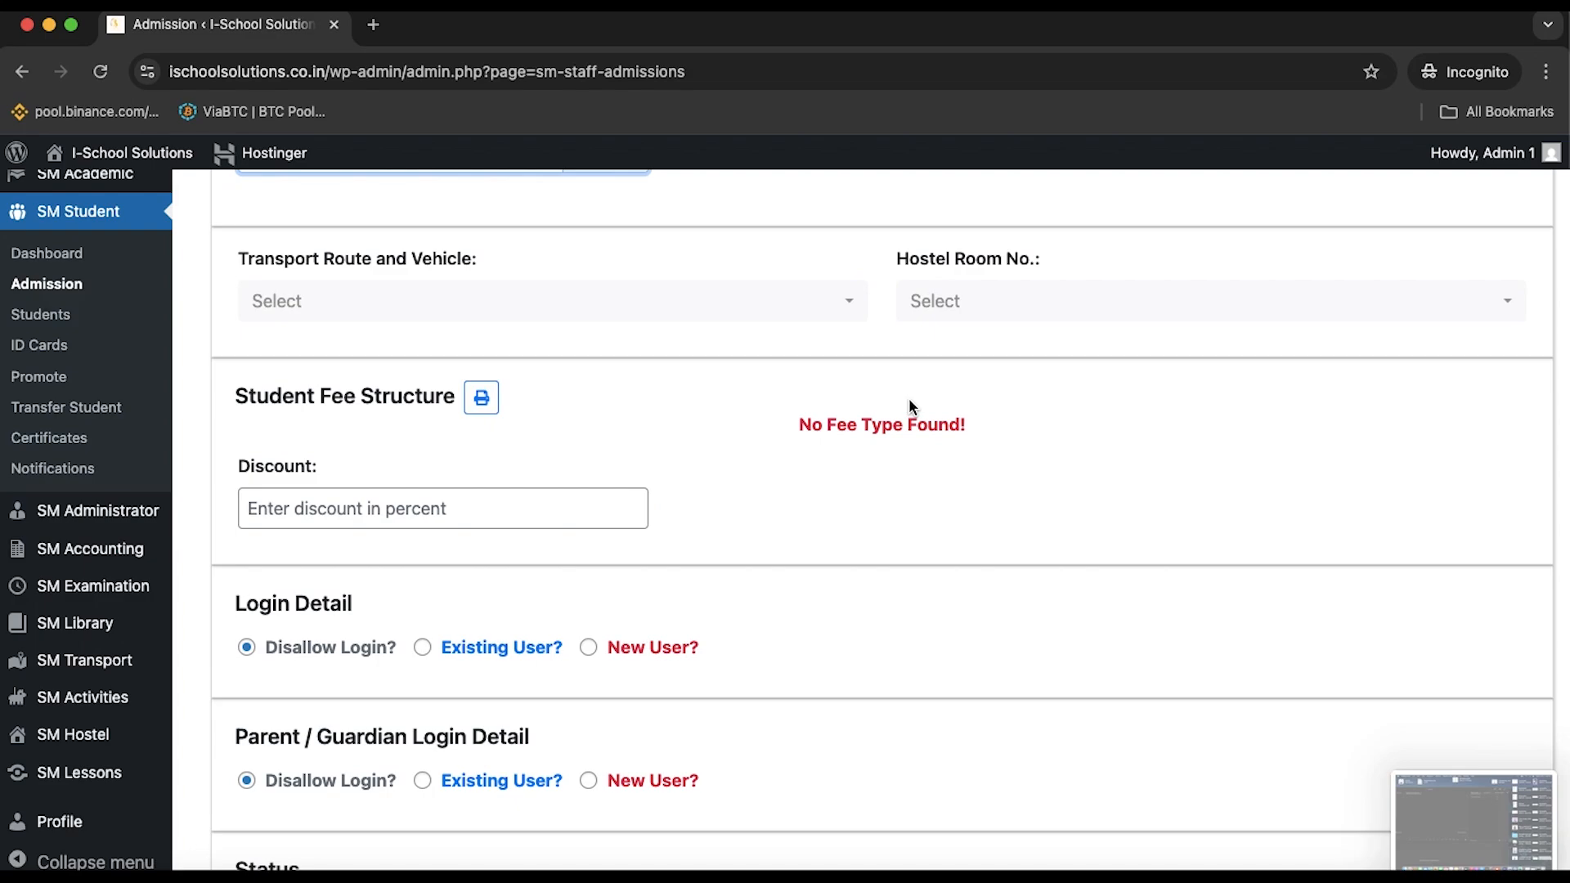
click(851, 306)
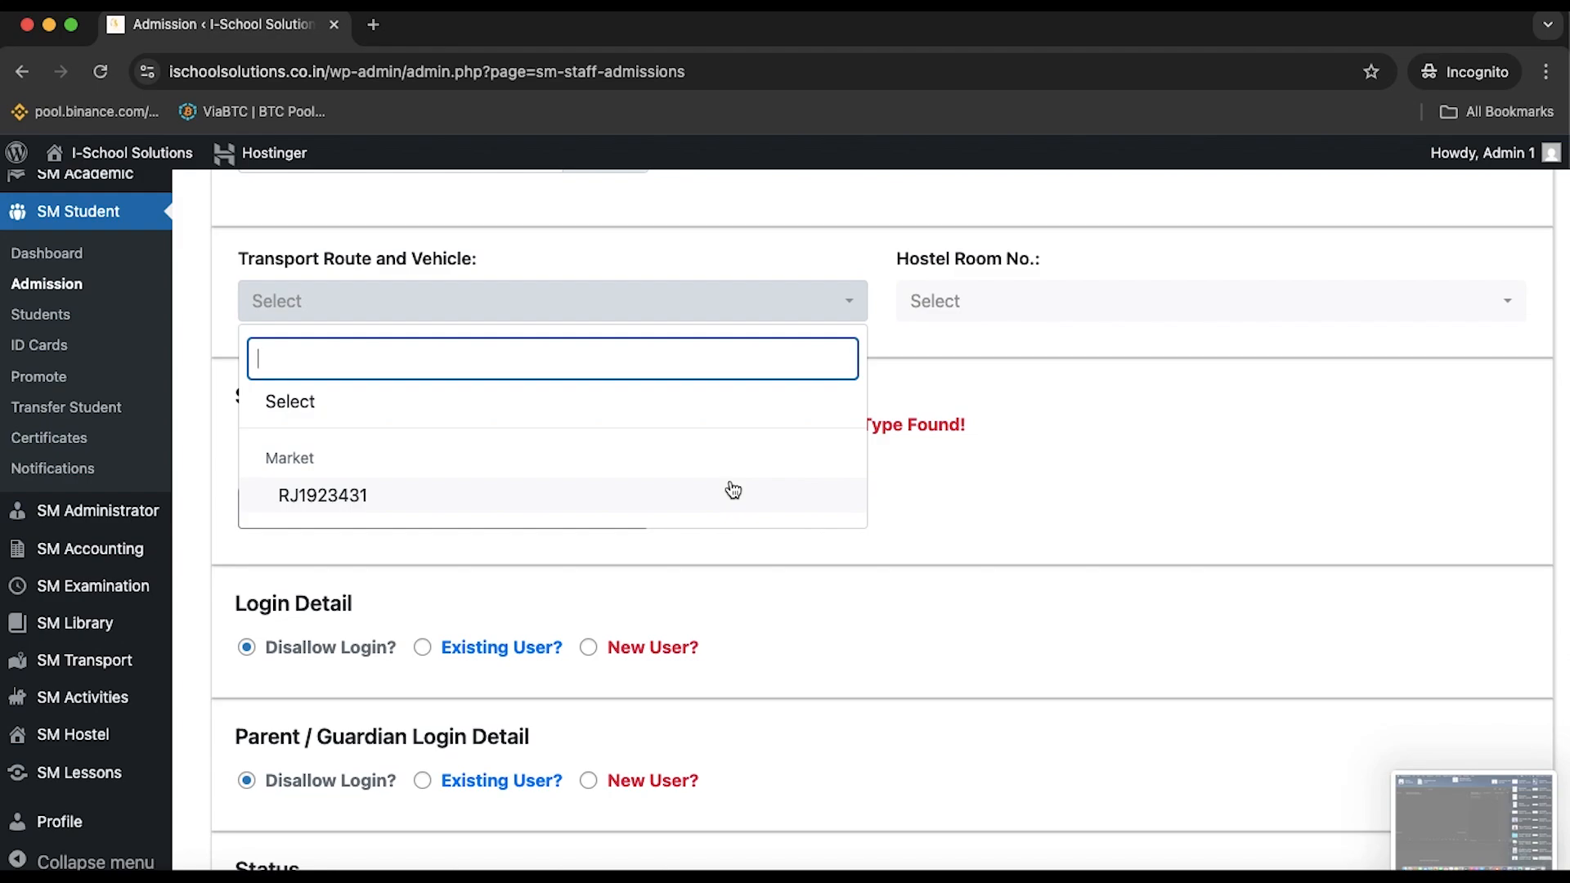
scroll(733, 492, down, 2)
click(676, 441)
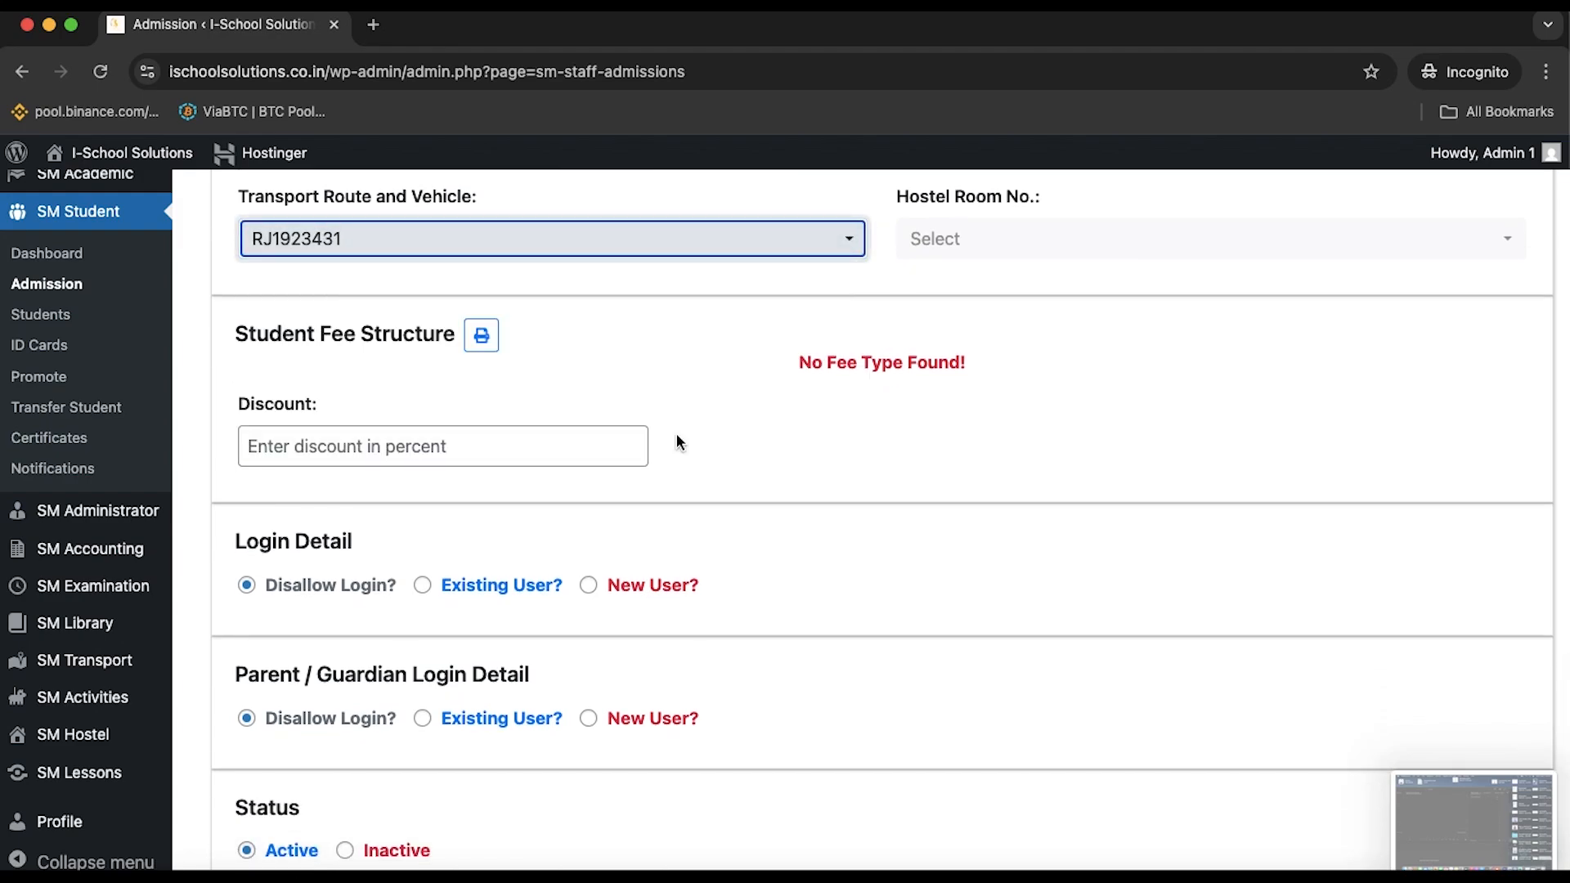
scroll(678, 442, up, 3)
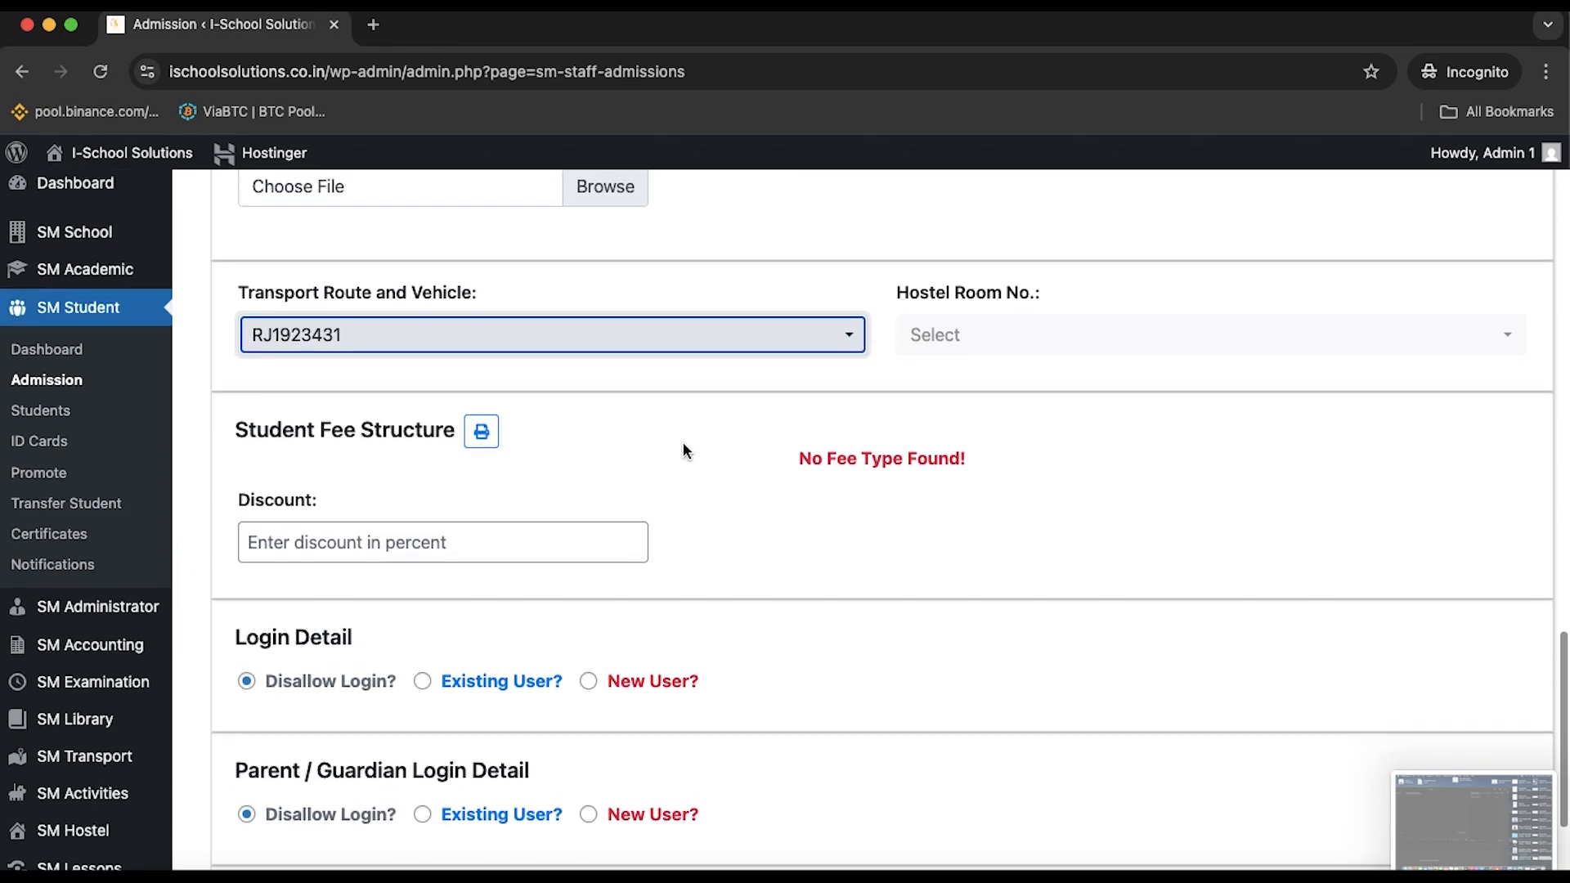
click(1167, 353)
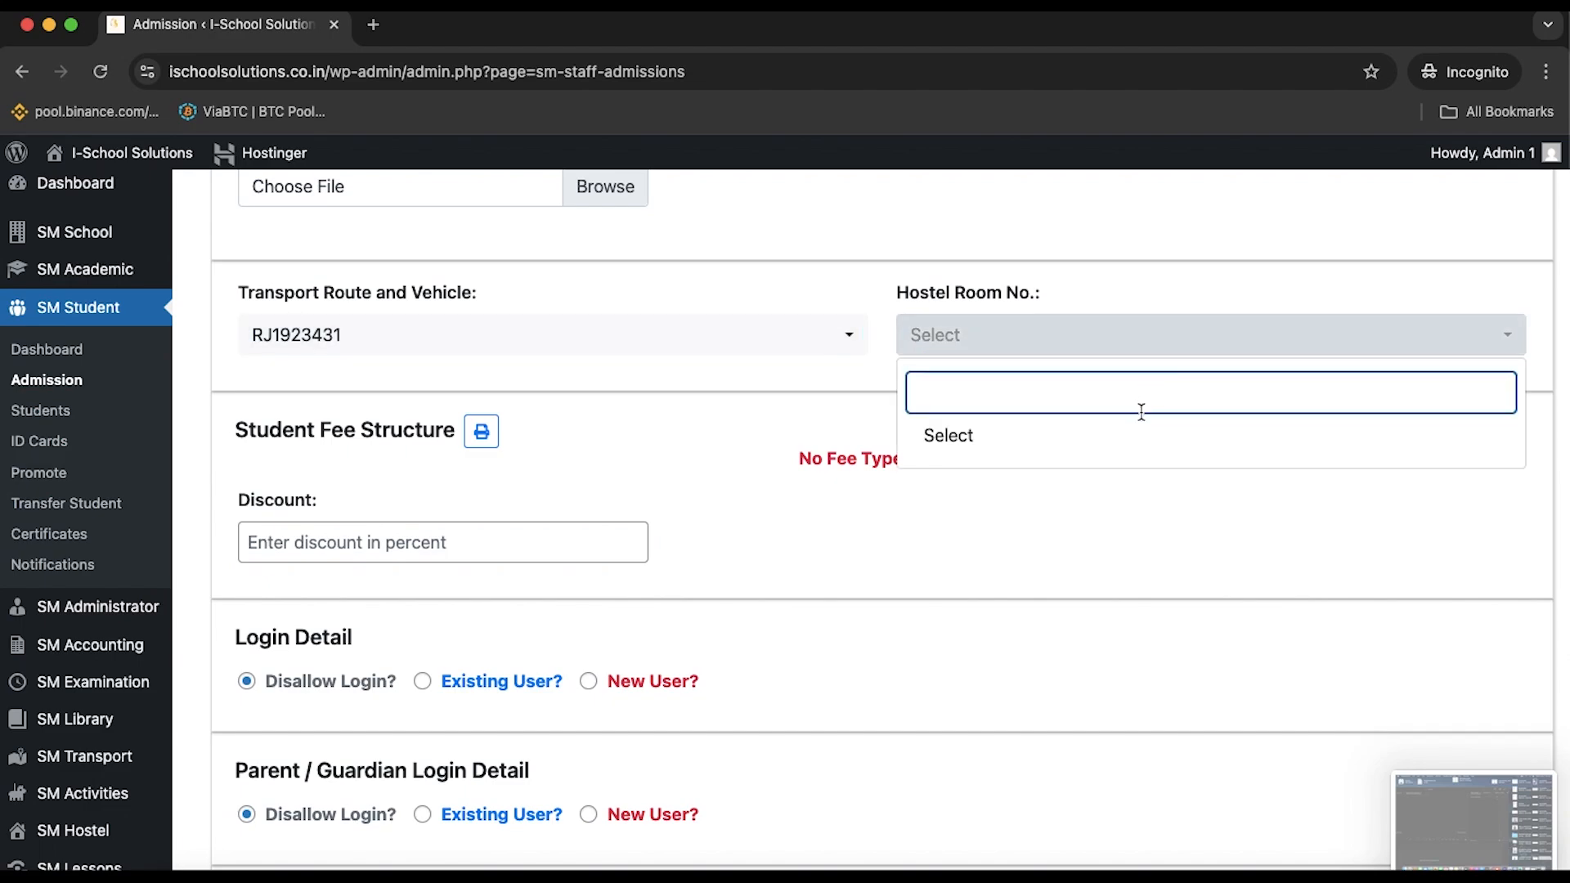
click(761, 343)
click(671, 451)
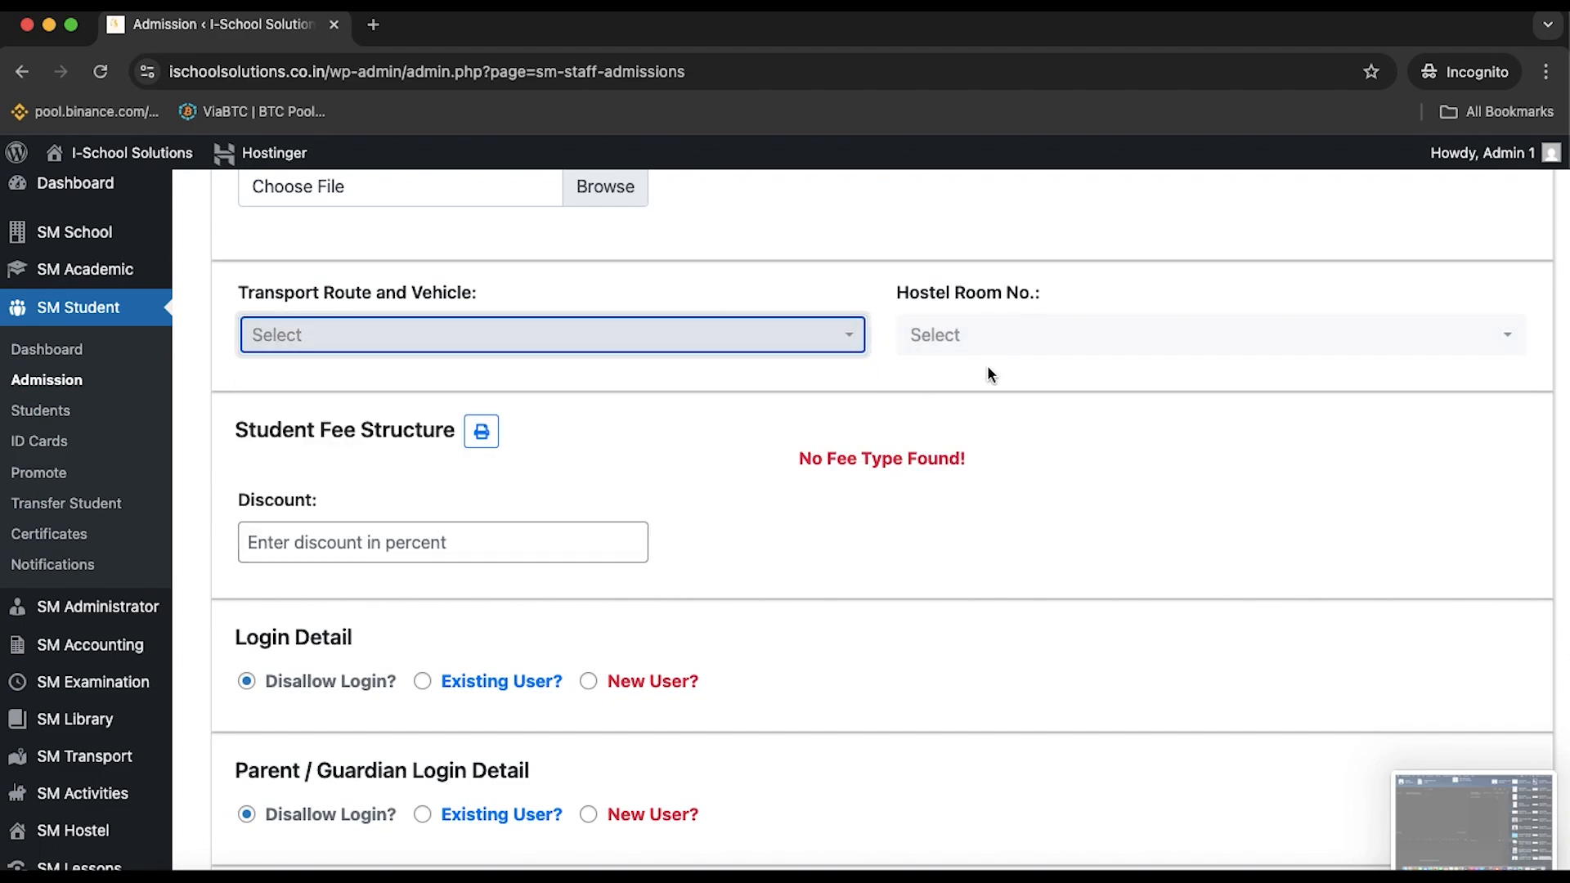
click(1114, 334)
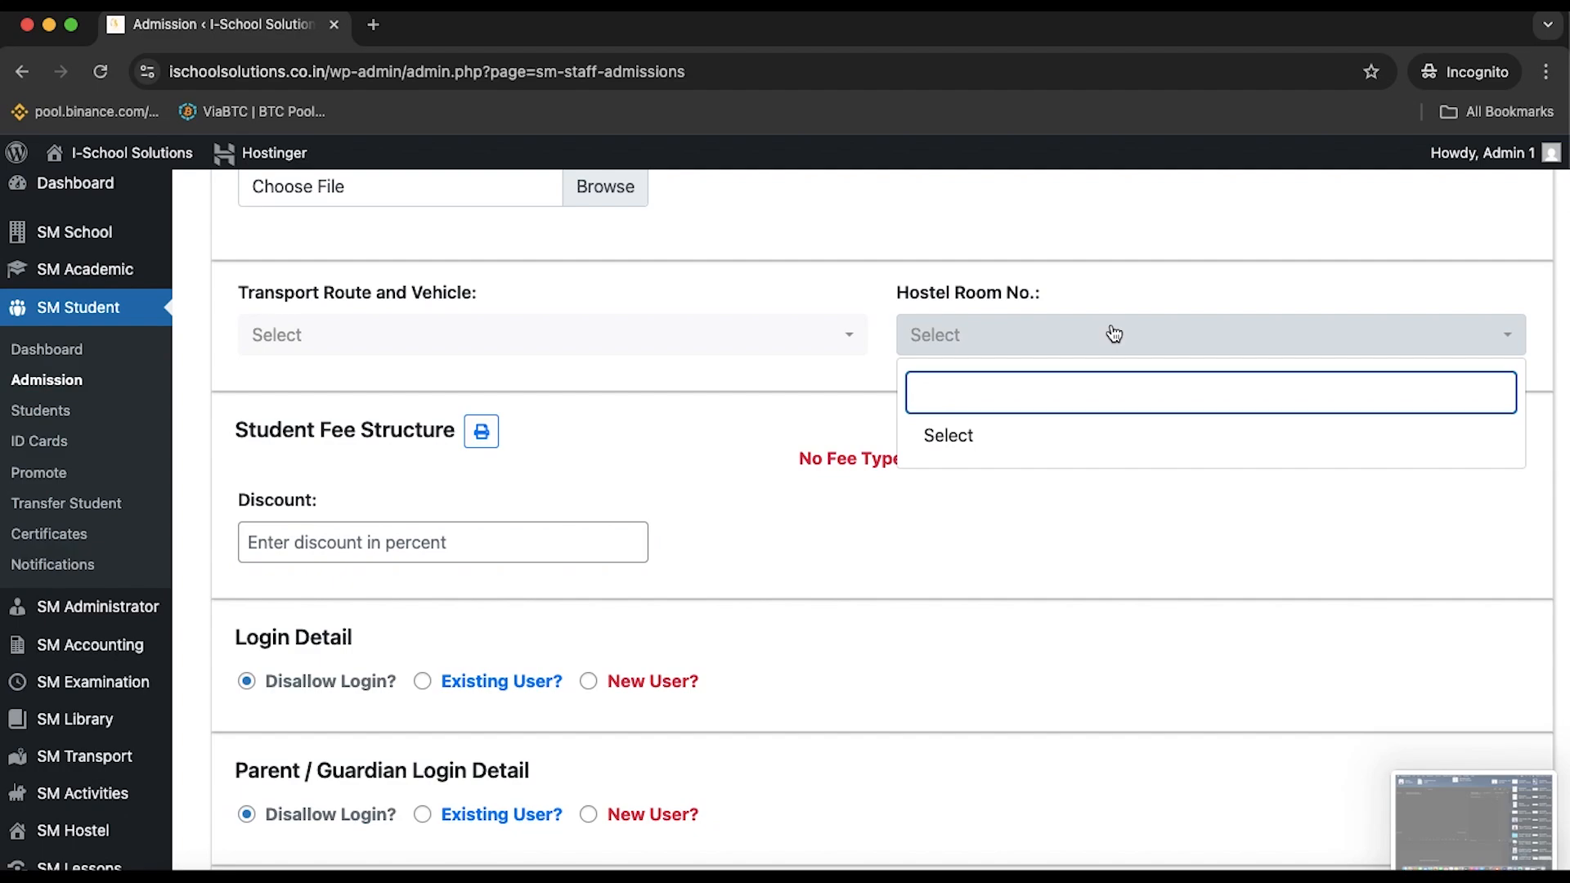
click(1113, 334)
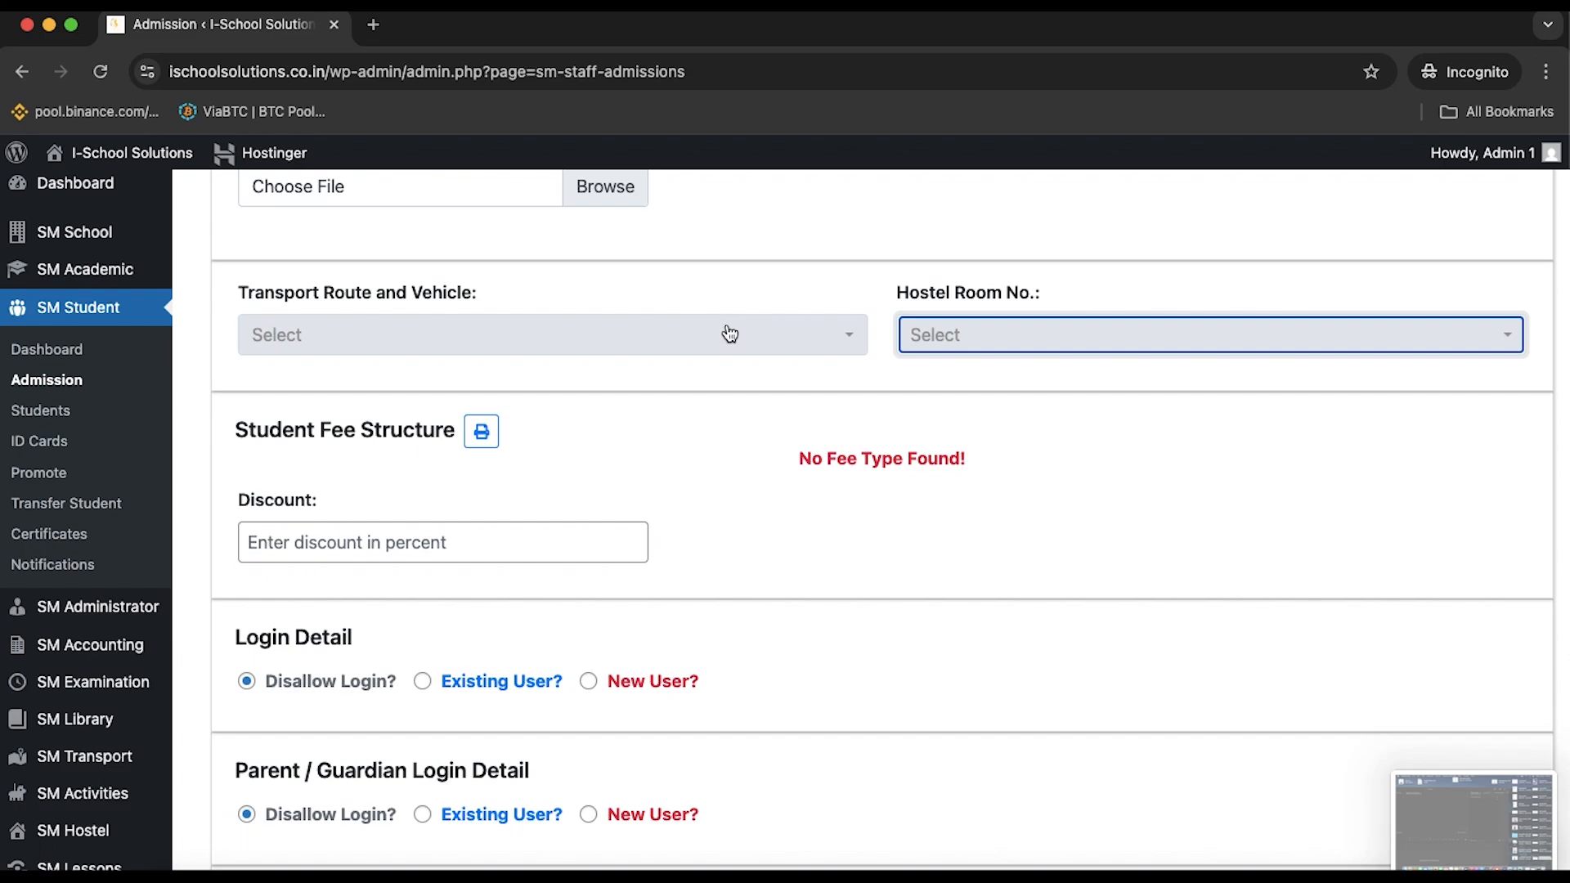
scroll(629, 501, down, 1)
Try 1, 0 and 10 in the Discount field, then leave it empty
click(629, 496)
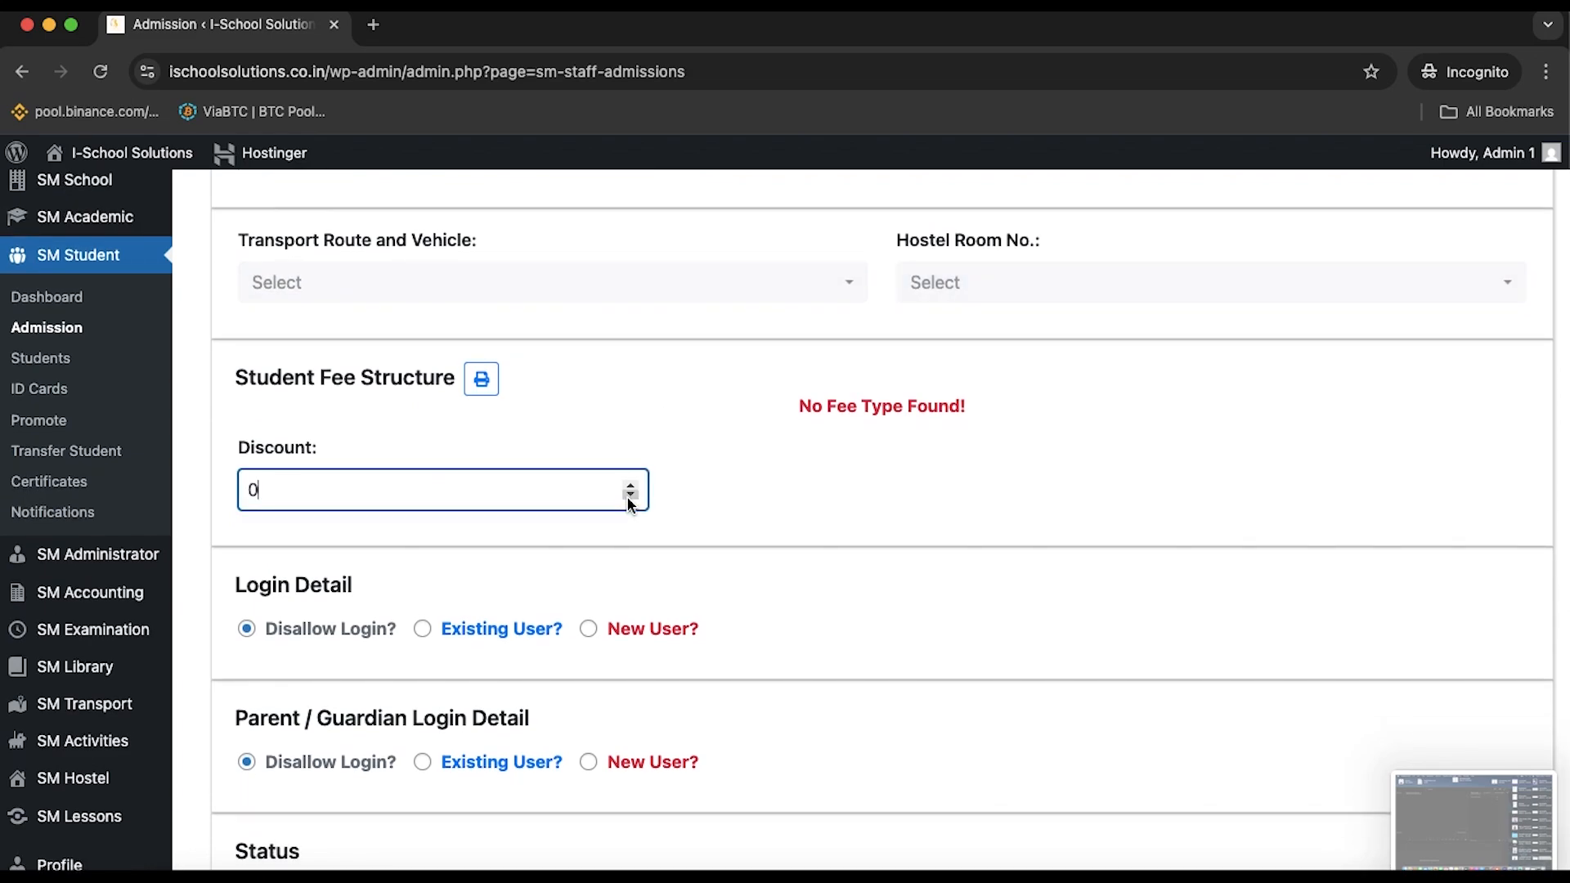
click(633, 488)
click(630, 496)
click(792, 491)
scroll(792, 490, down, 3)
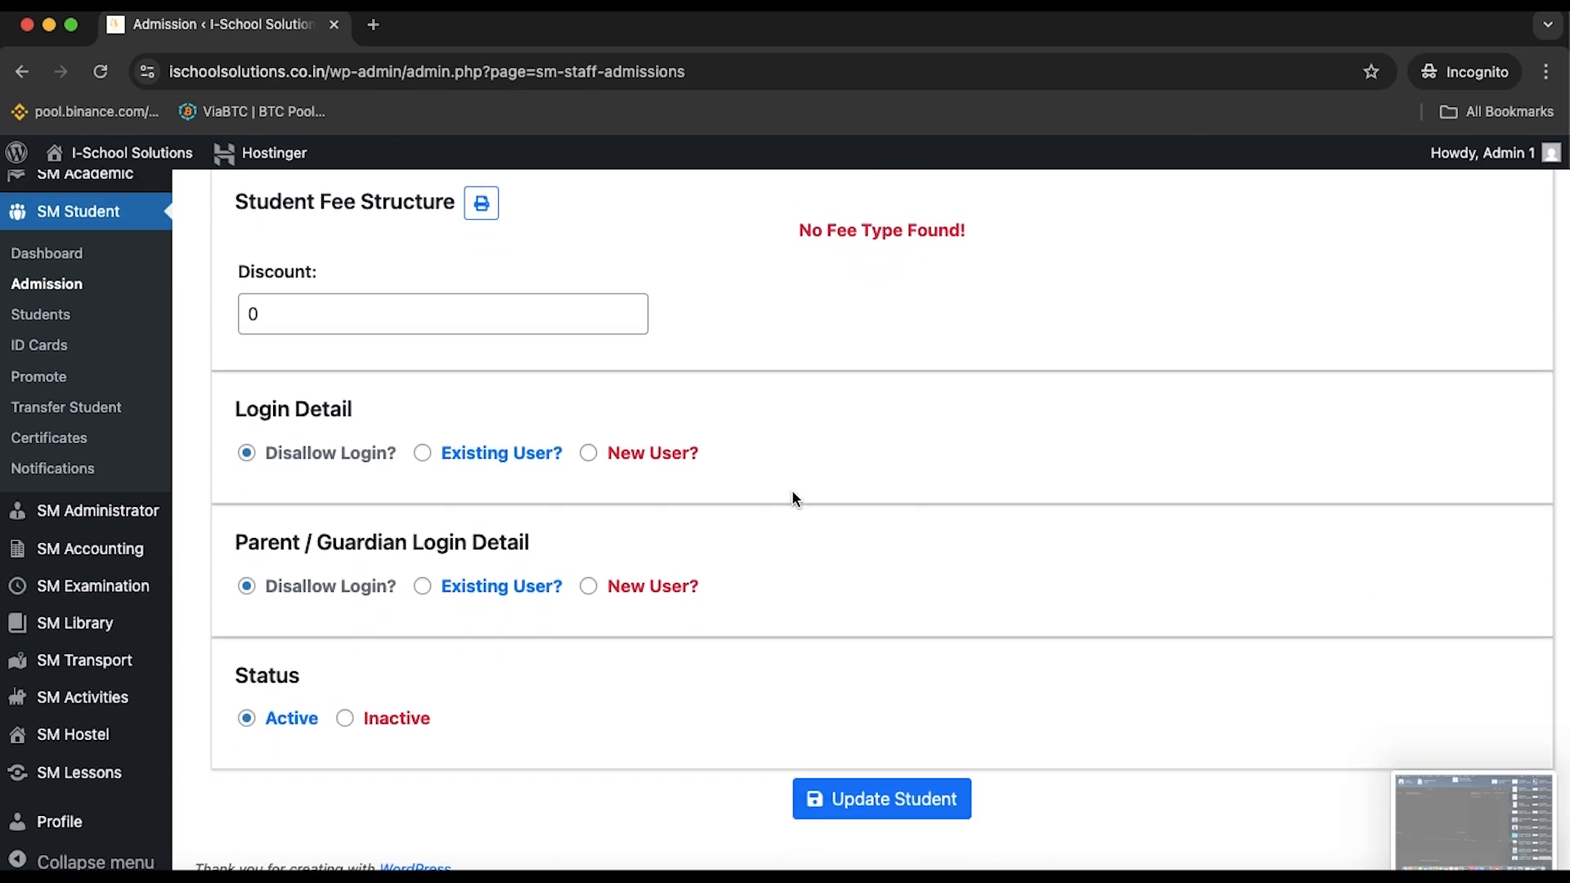
click(540, 320)
key(BackSpace)
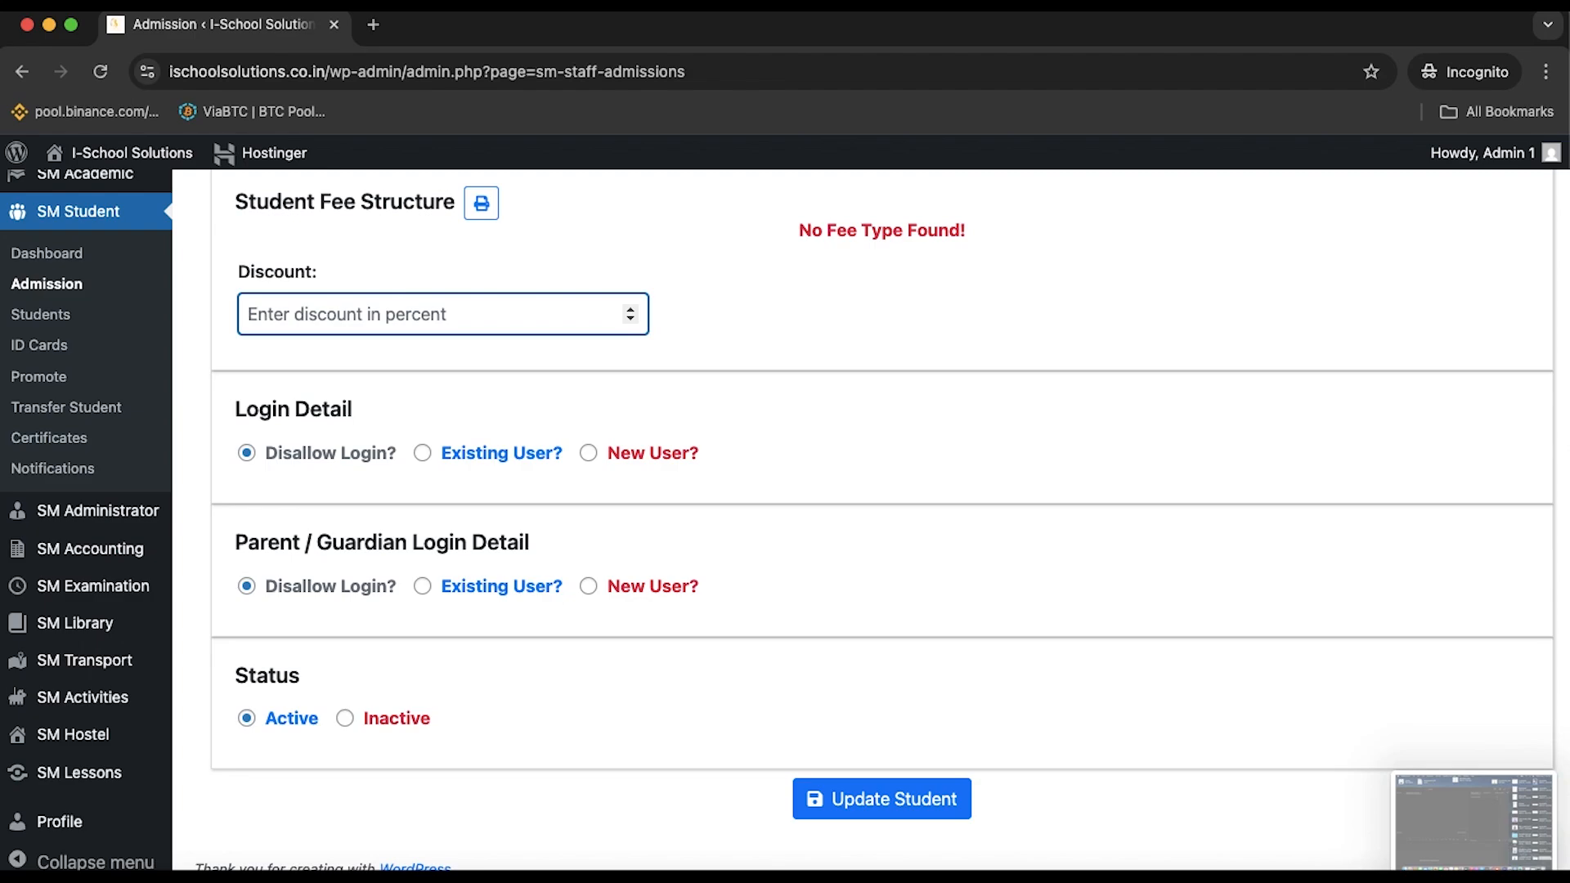
text(10)
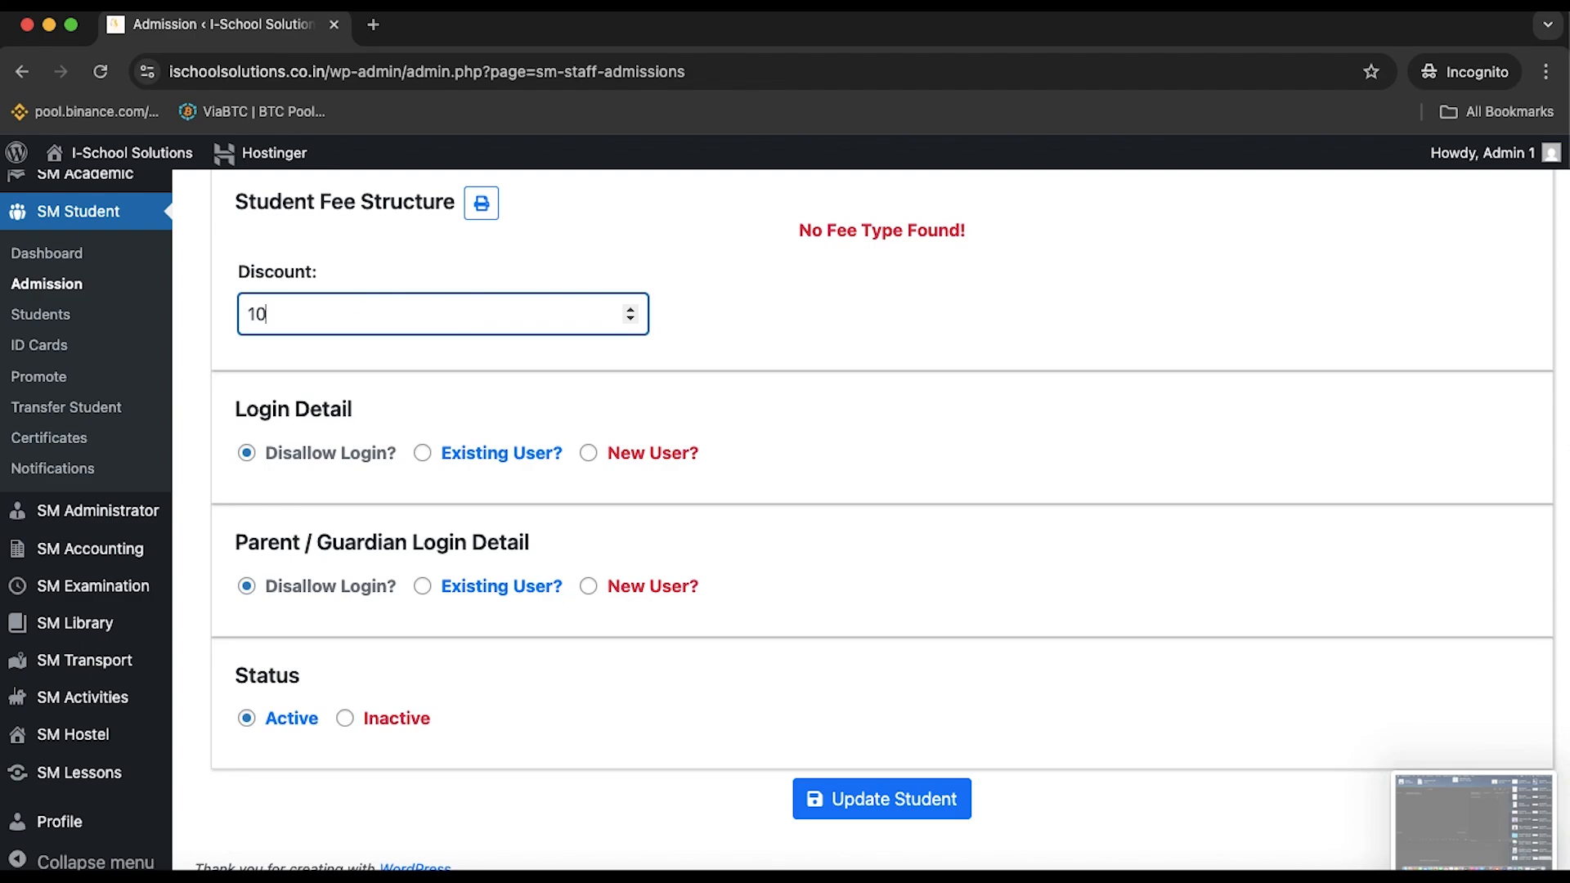
key(BackSpace)
key(BackSpace)
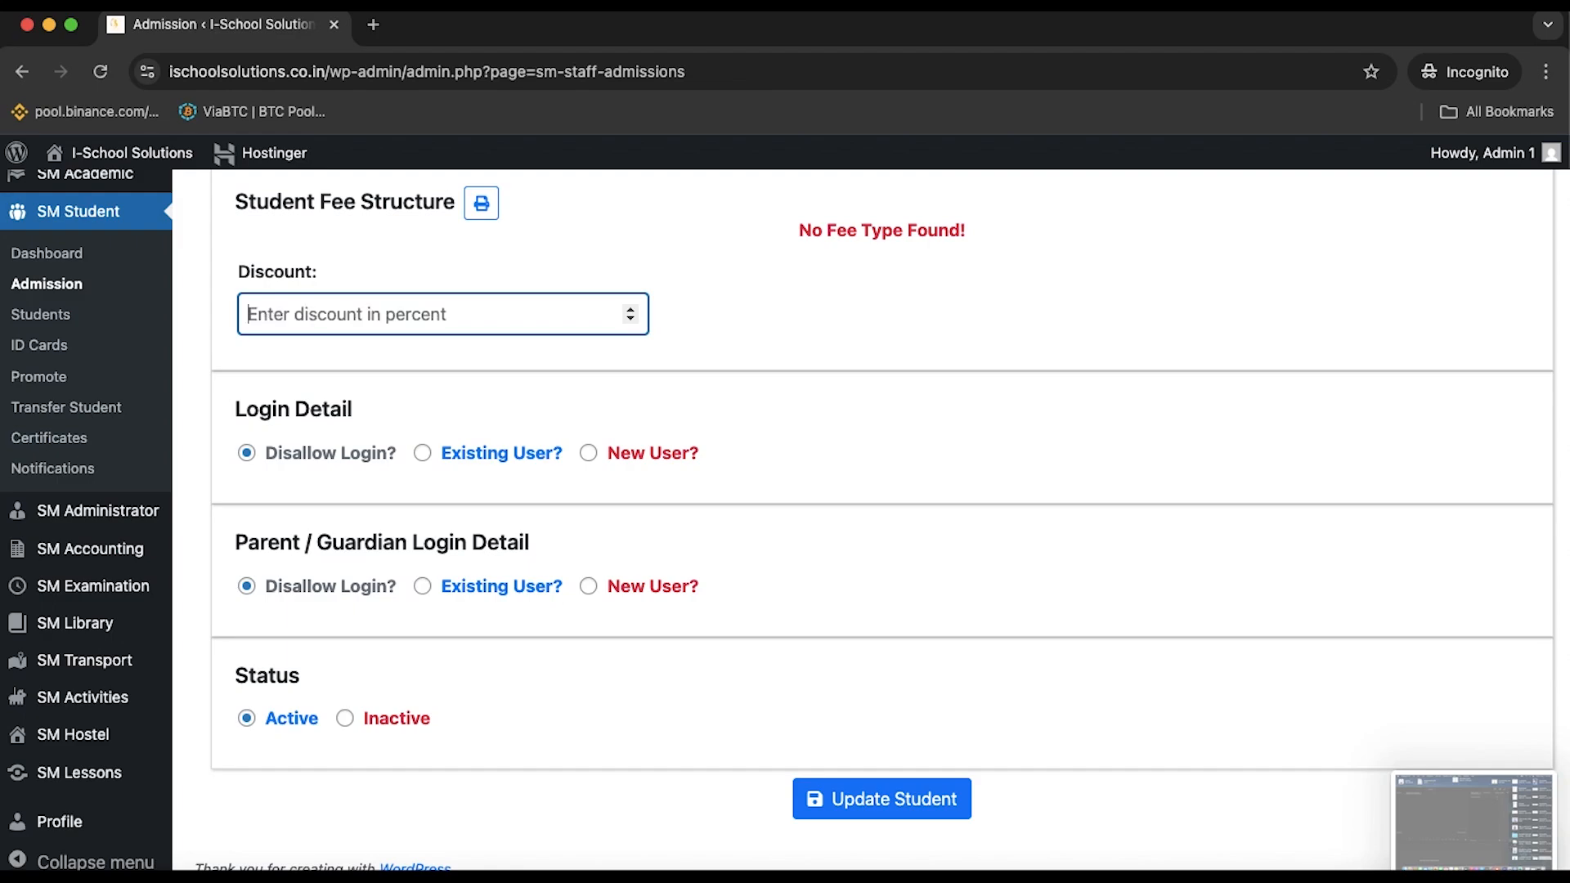
click(1076, 368)
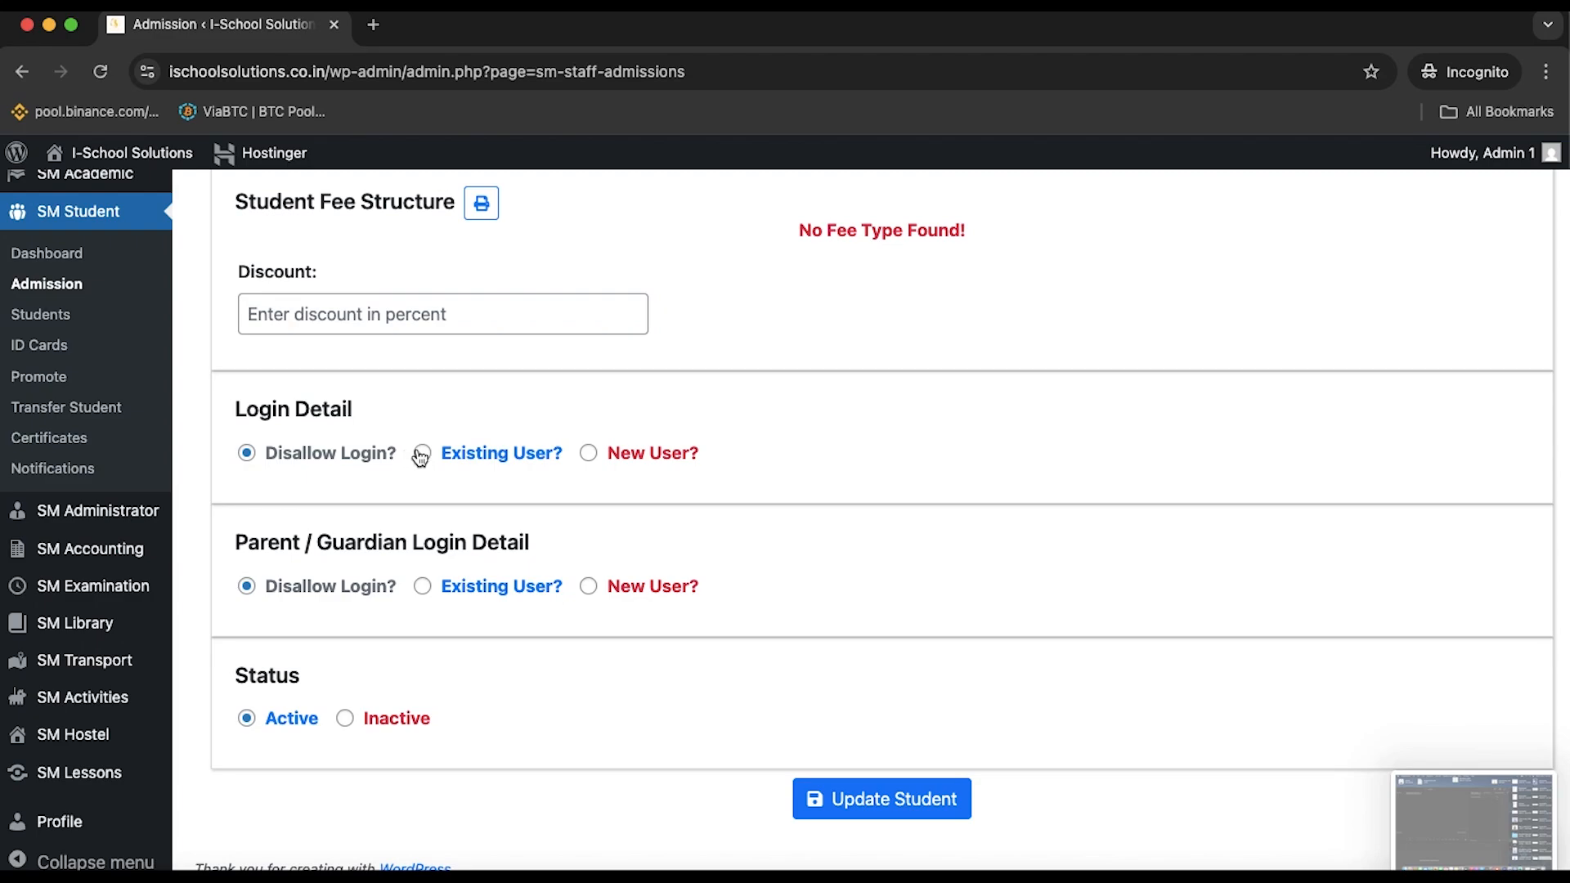
Choose New User? for the student login and enter the student's name as username
click(589, 456)
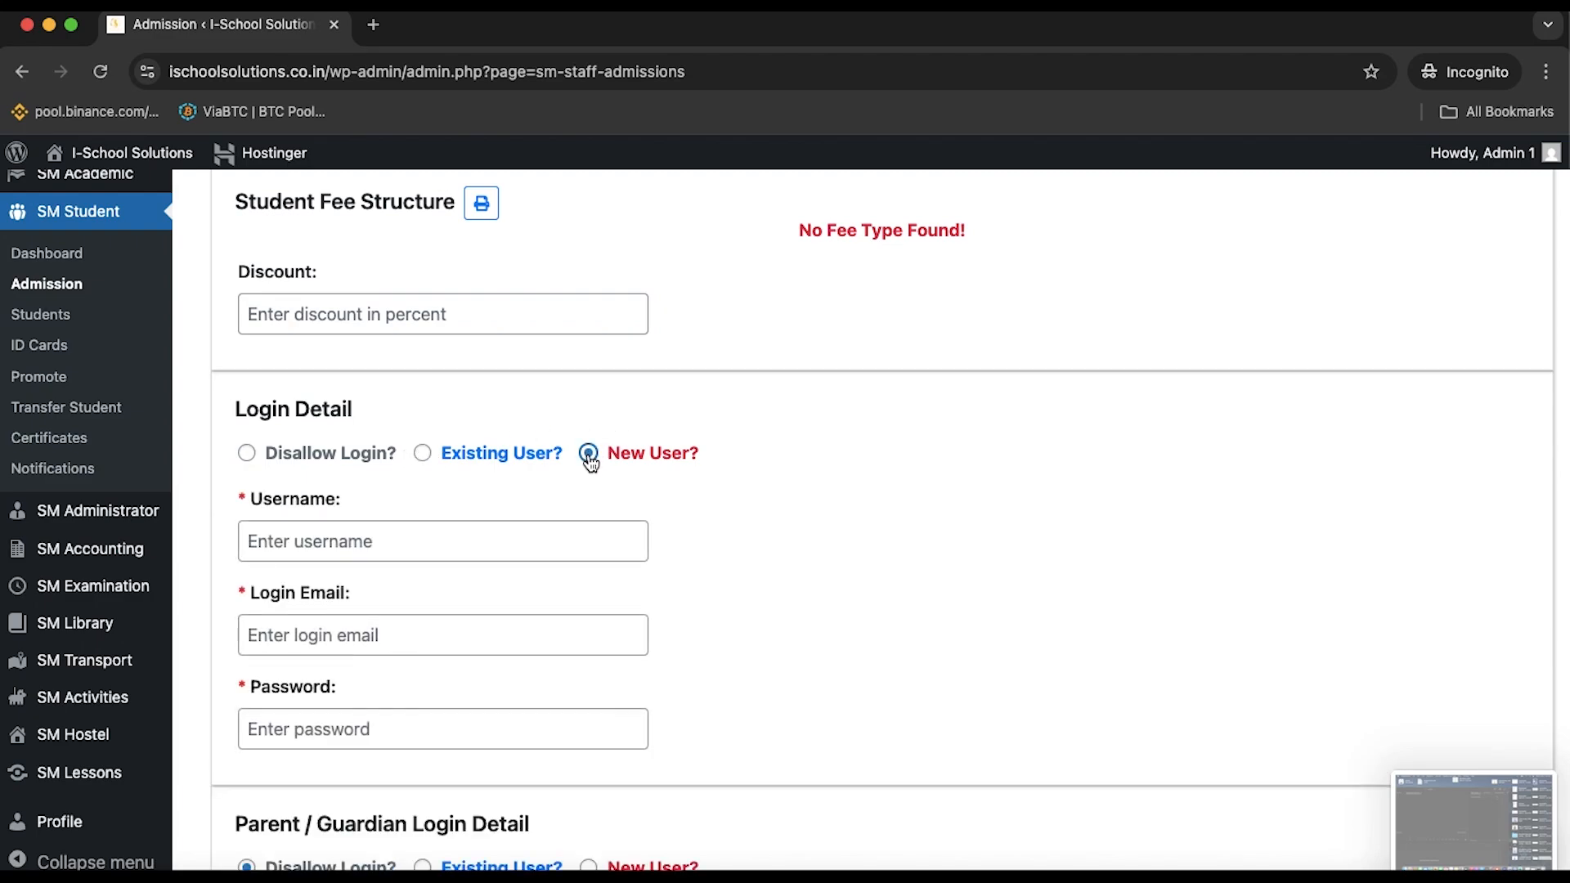
scroll(765, 390, up, 5)
scroll(764, 384, up, 20)
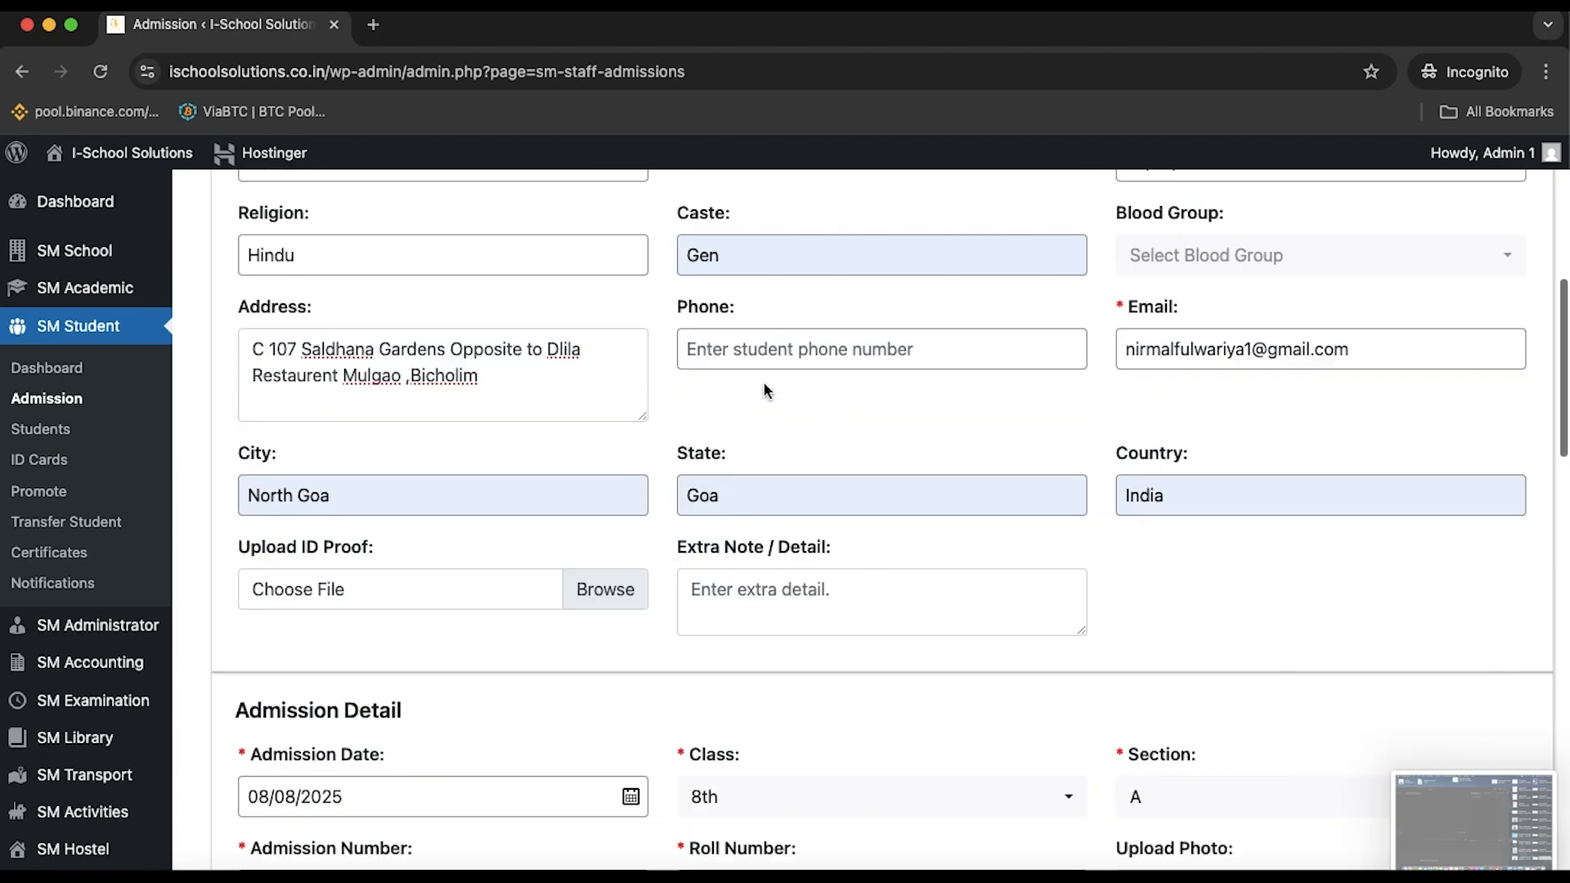
scroll(764, 384, down, 16)
scroll(765, 390, down, 5)
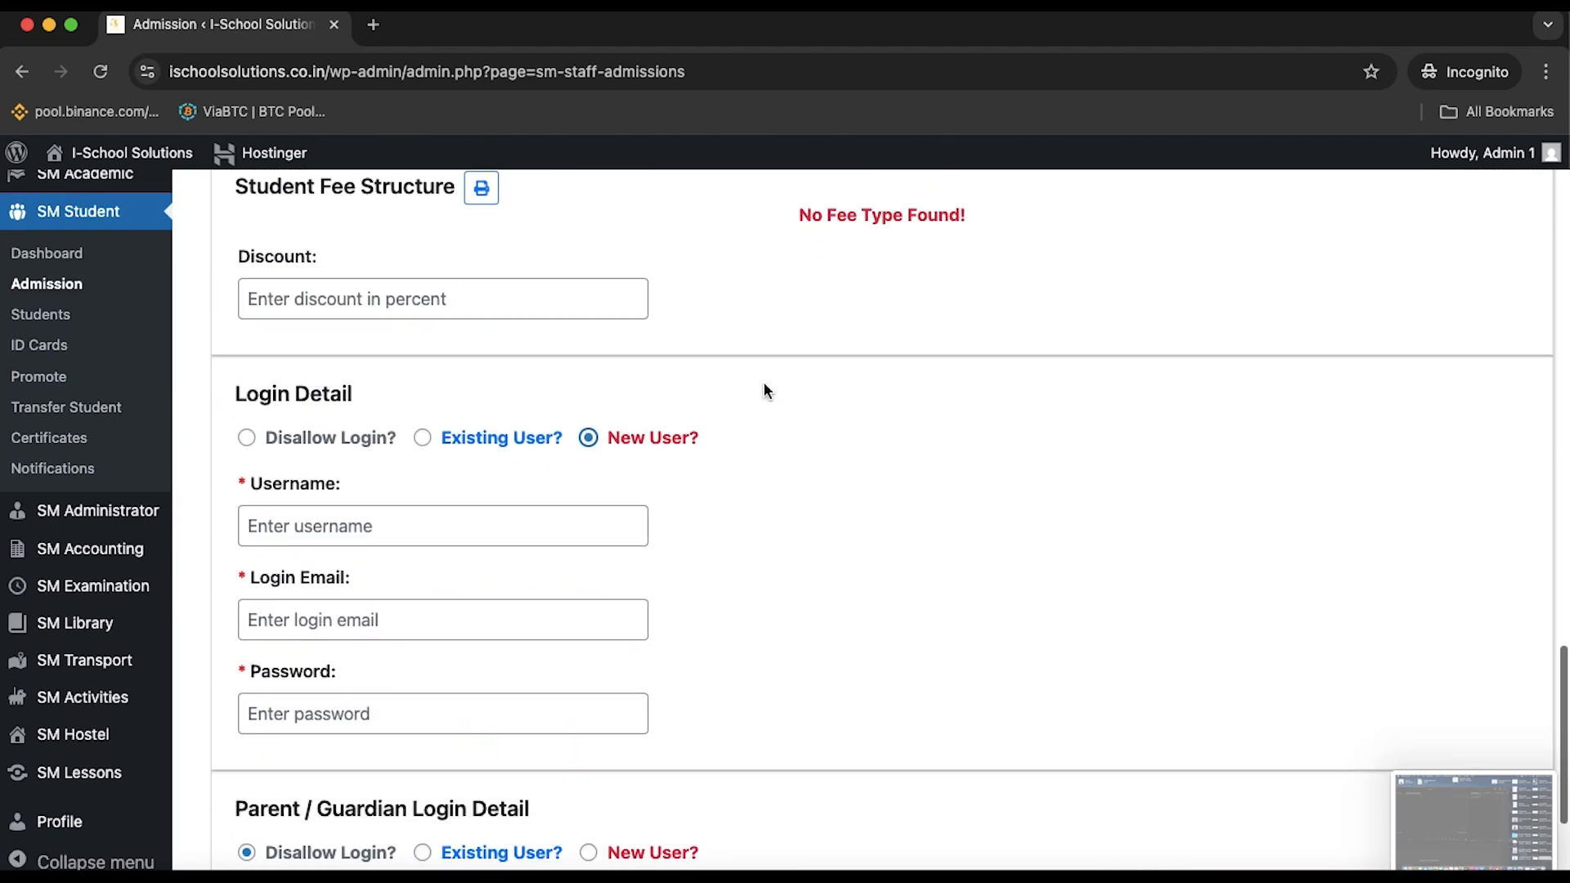
click(423, 489)
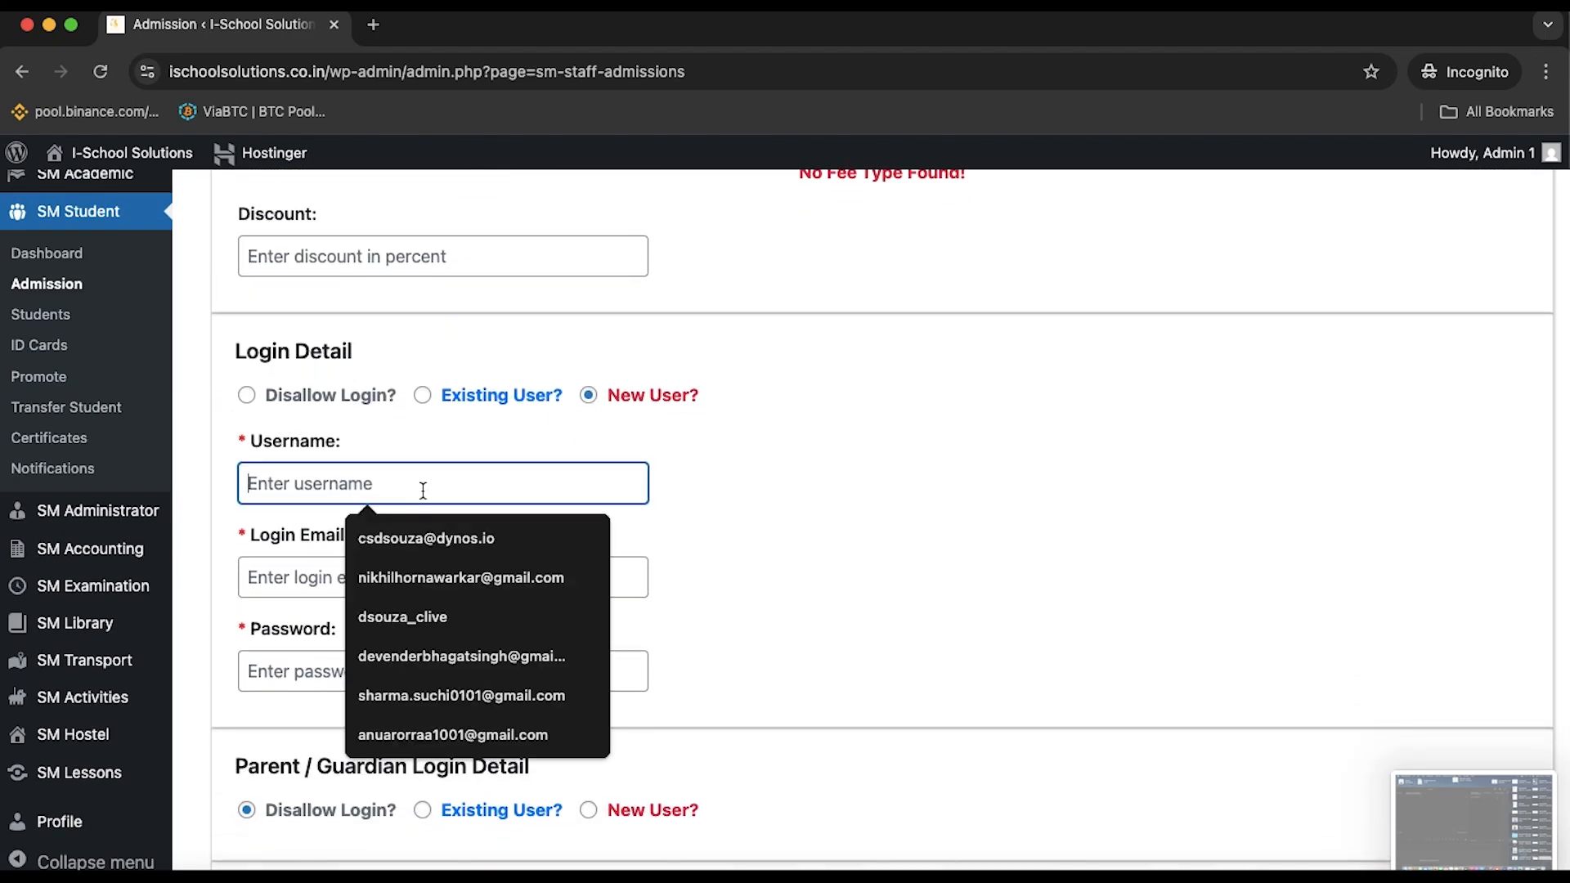
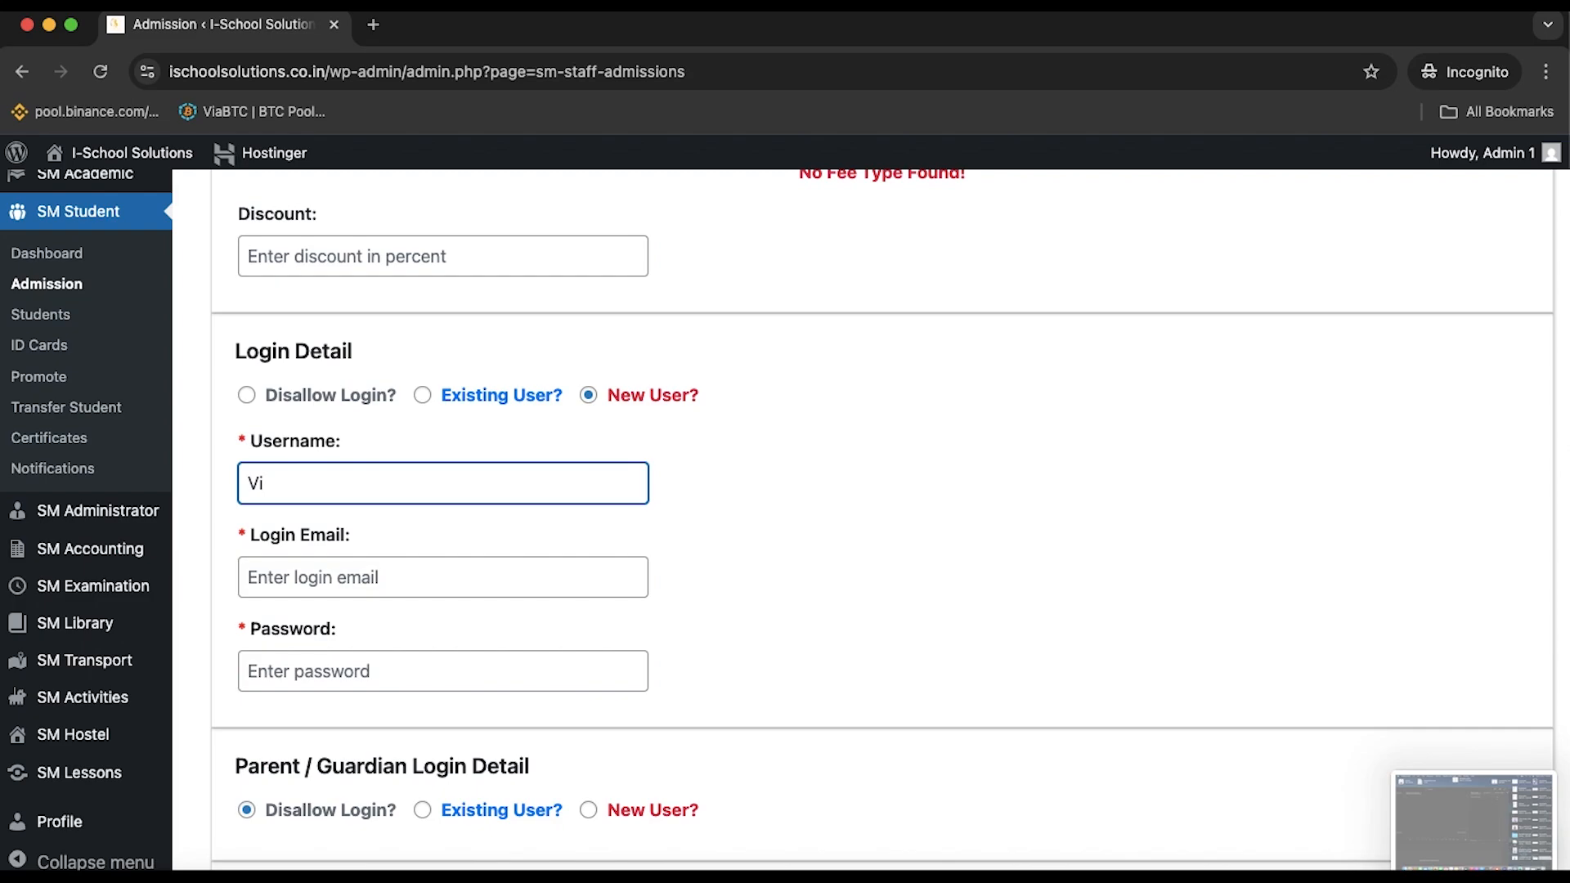
Enter the student's gmail.com login email address
click(425, 592)
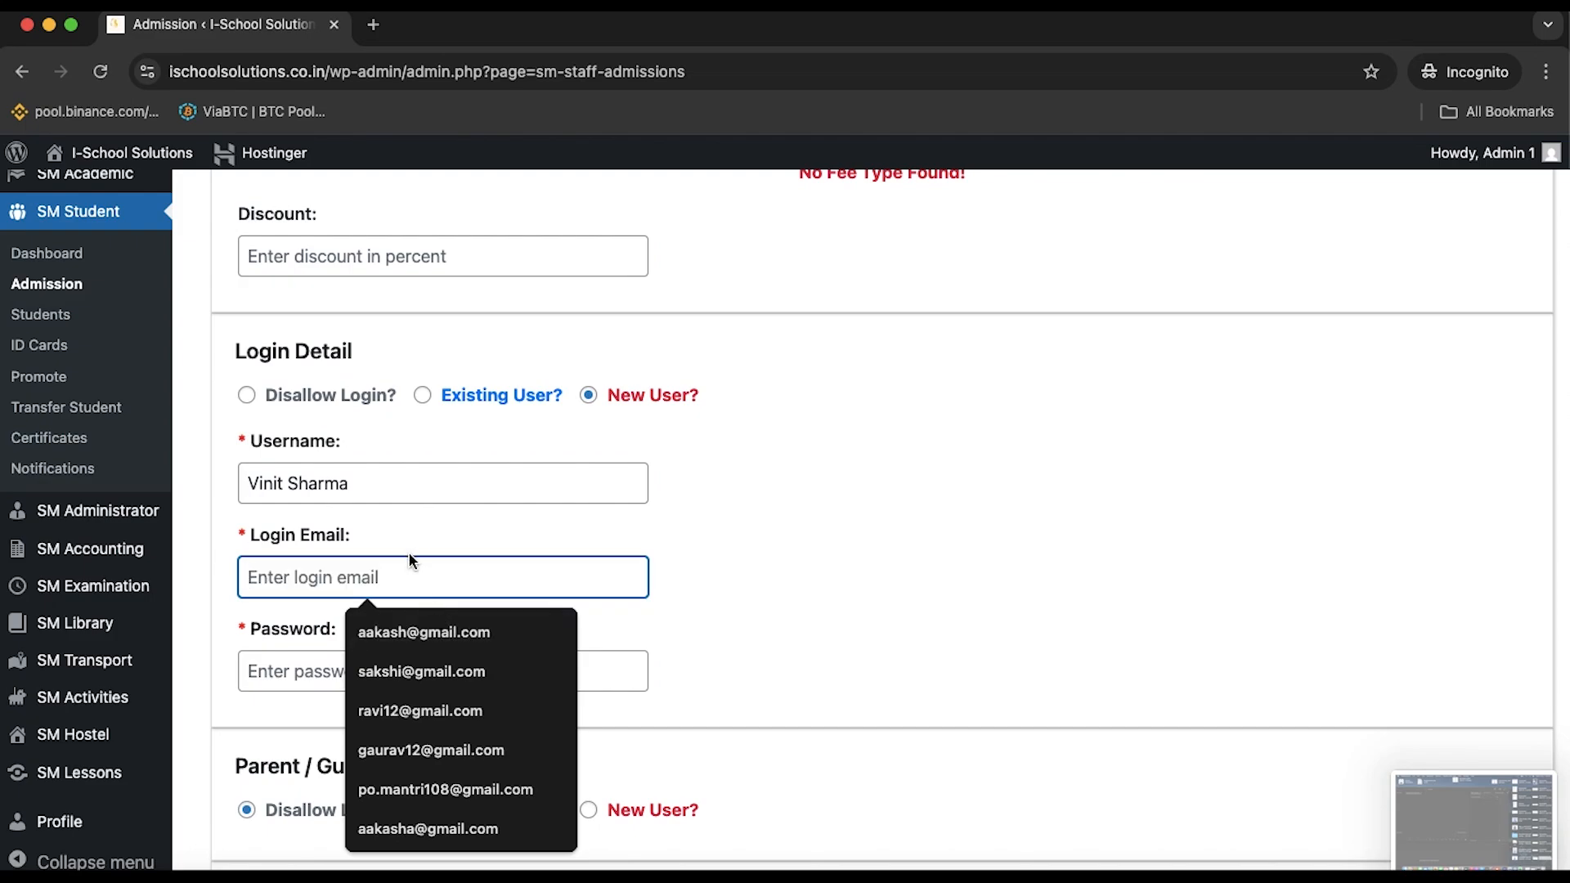
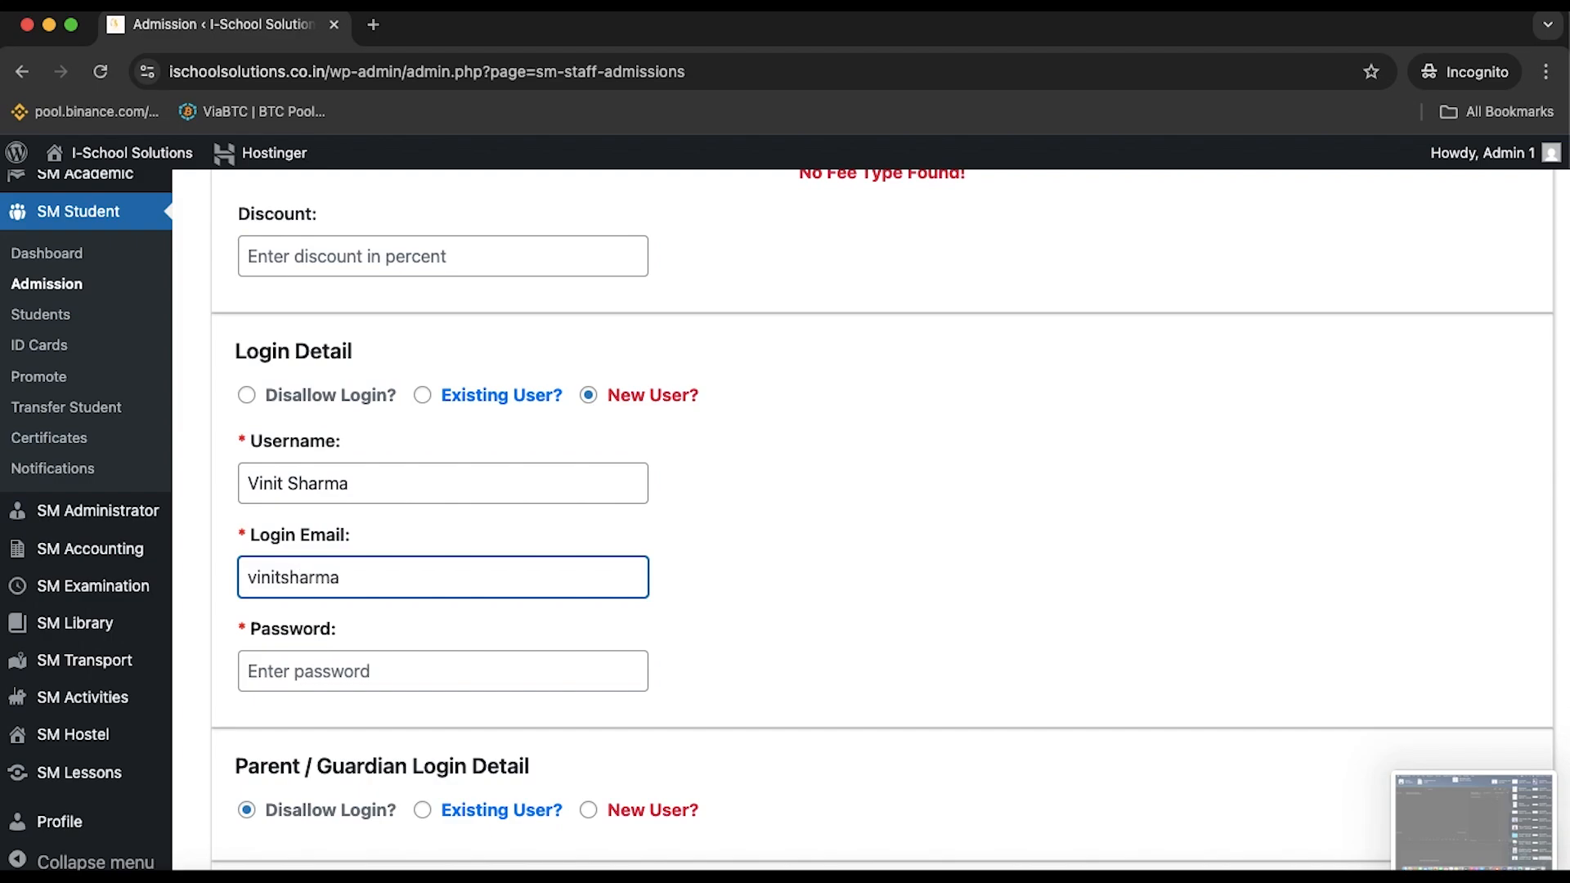
Type the student's login password
click(399, 660)
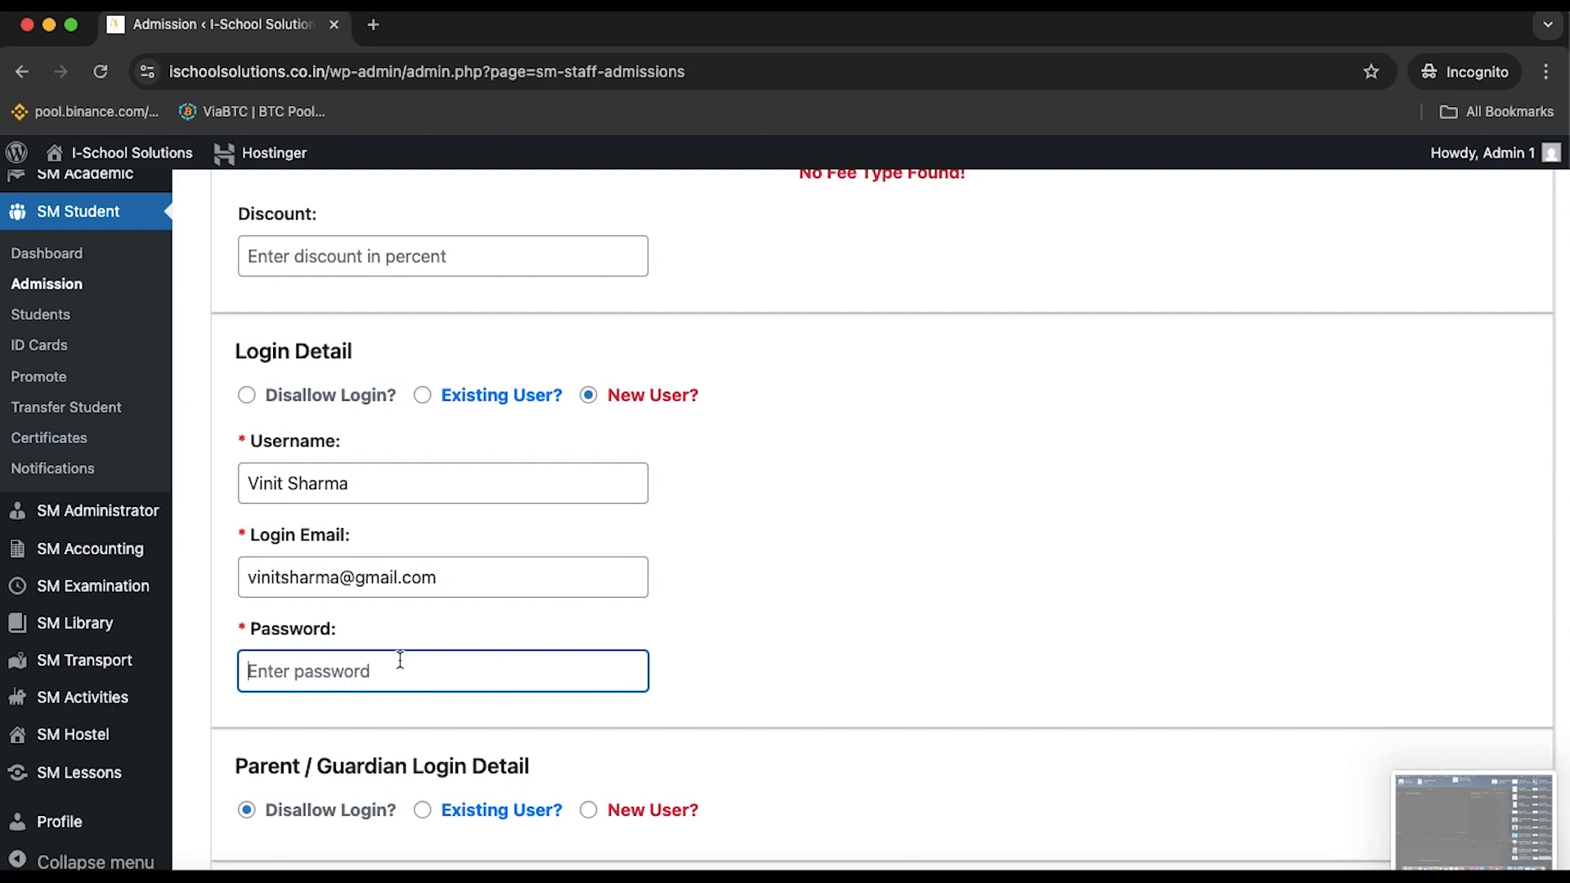
text(1234)
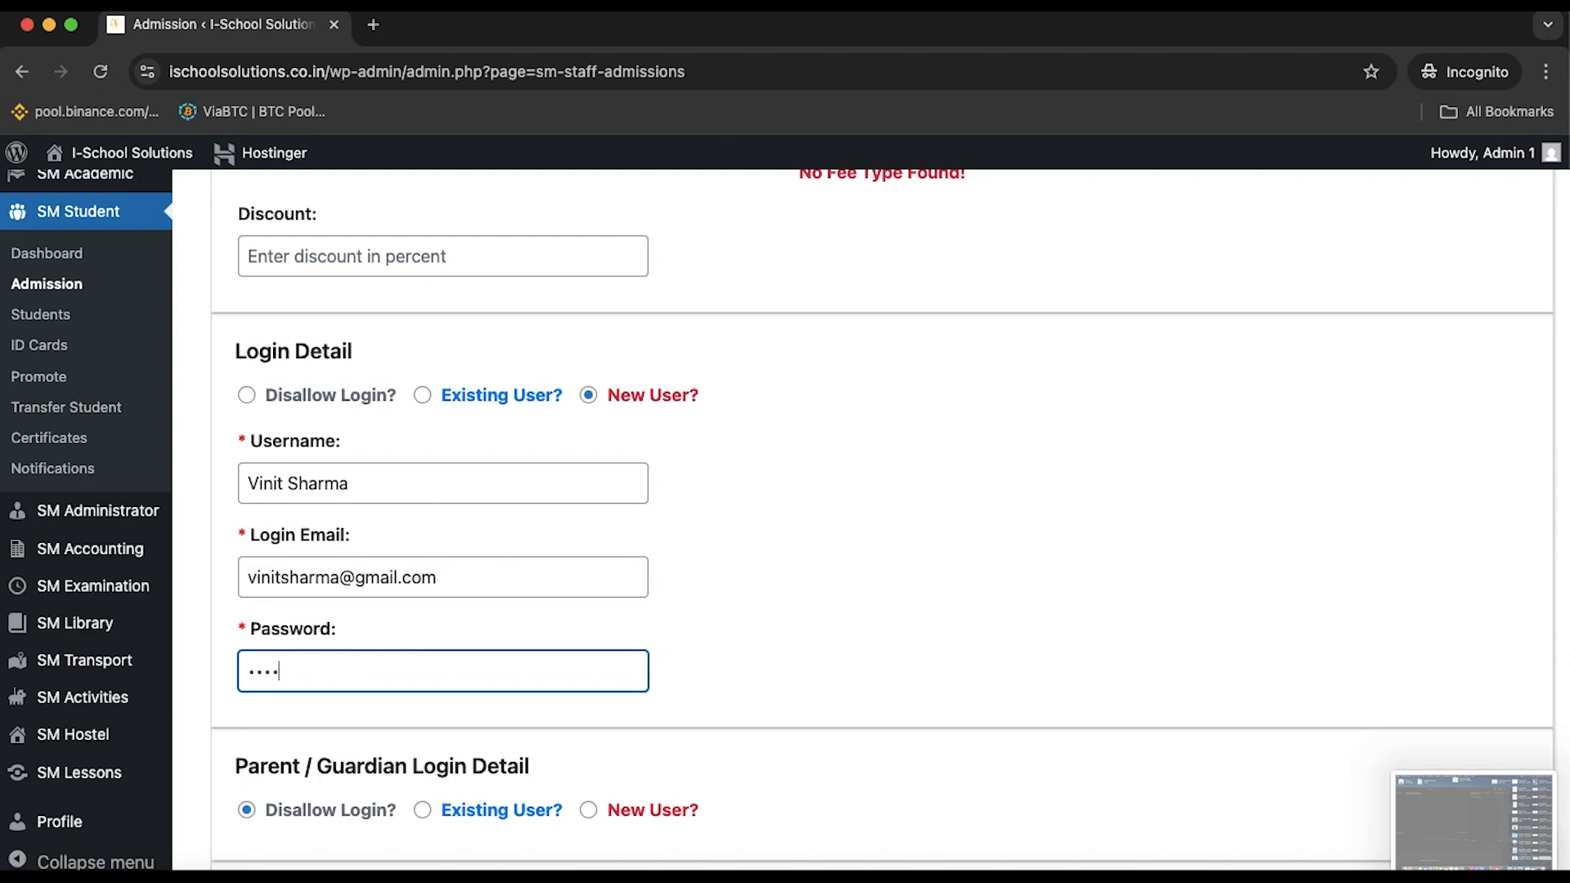
text(56)
key(BackSpace)
key(BackSpace)
key(BackSpace)
key(BackSpace)
key(BackSpace)
key(BackSpace)
text(123456789)
scroll(437, 622, down, 3)
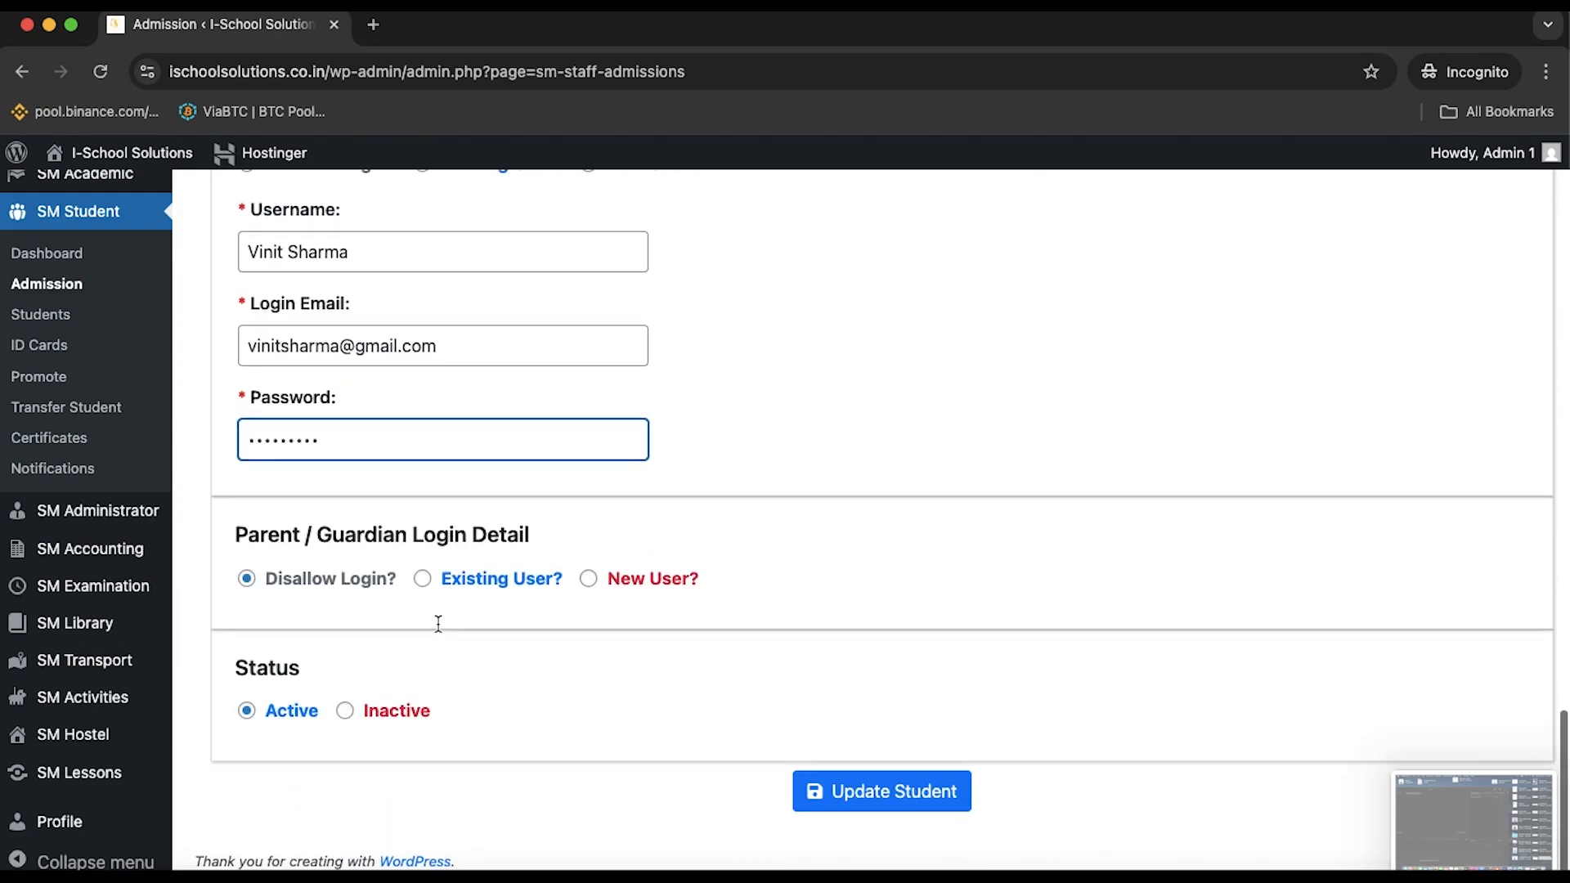
scroll(497, 605, up, 2)
scroll(497, 614, down, 1)
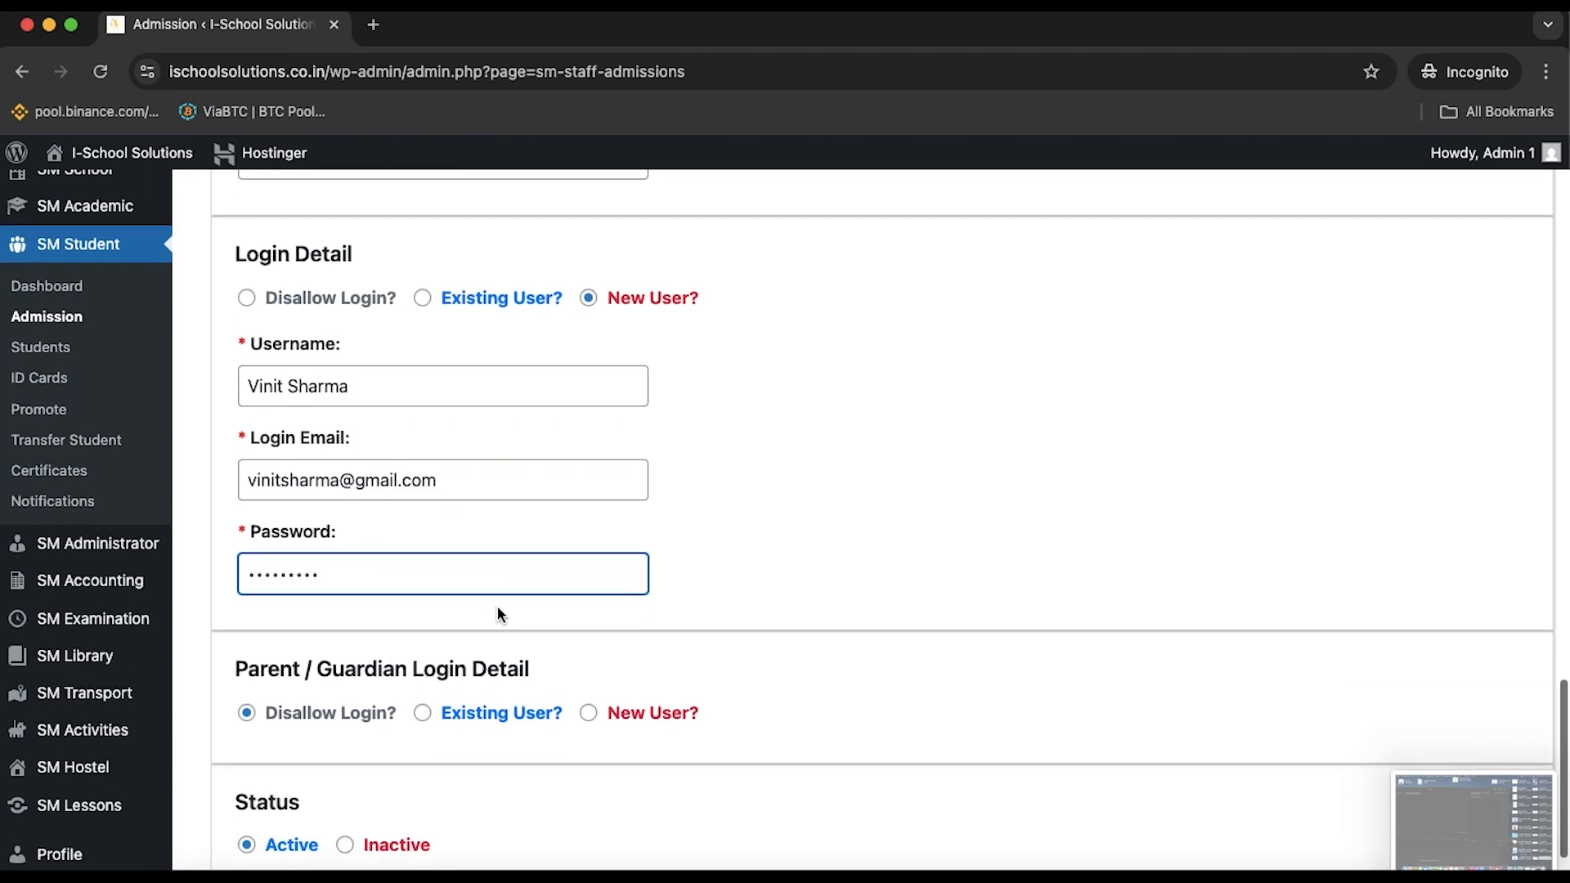
Choose to create a new parent login and enter the parent's username
click(589, 702)
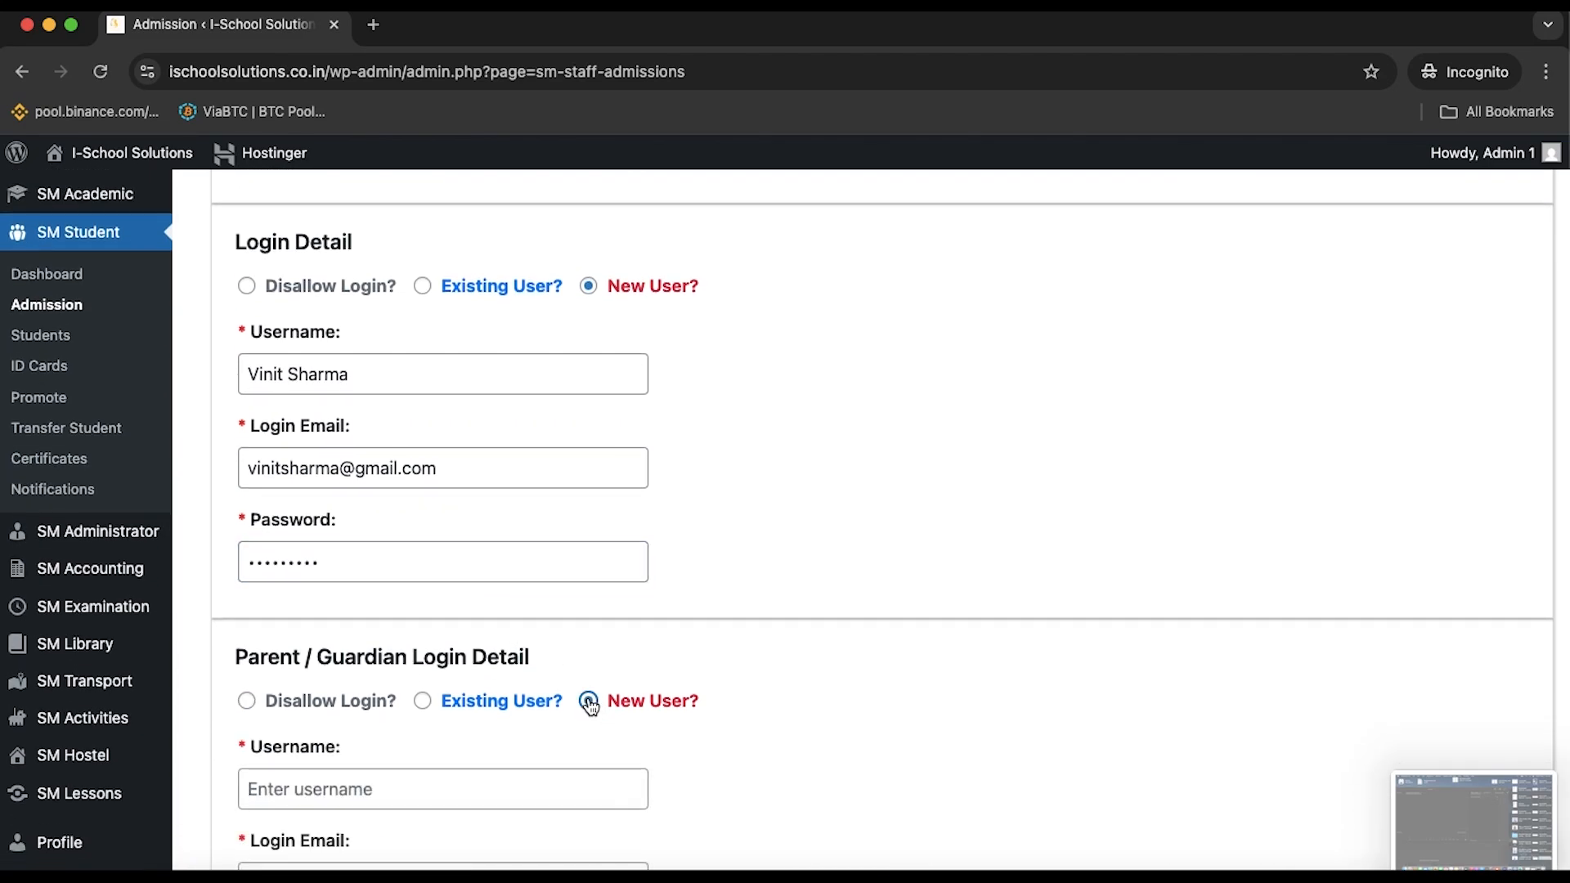
scroll(591, 705, down, 3)
click(482, 594)
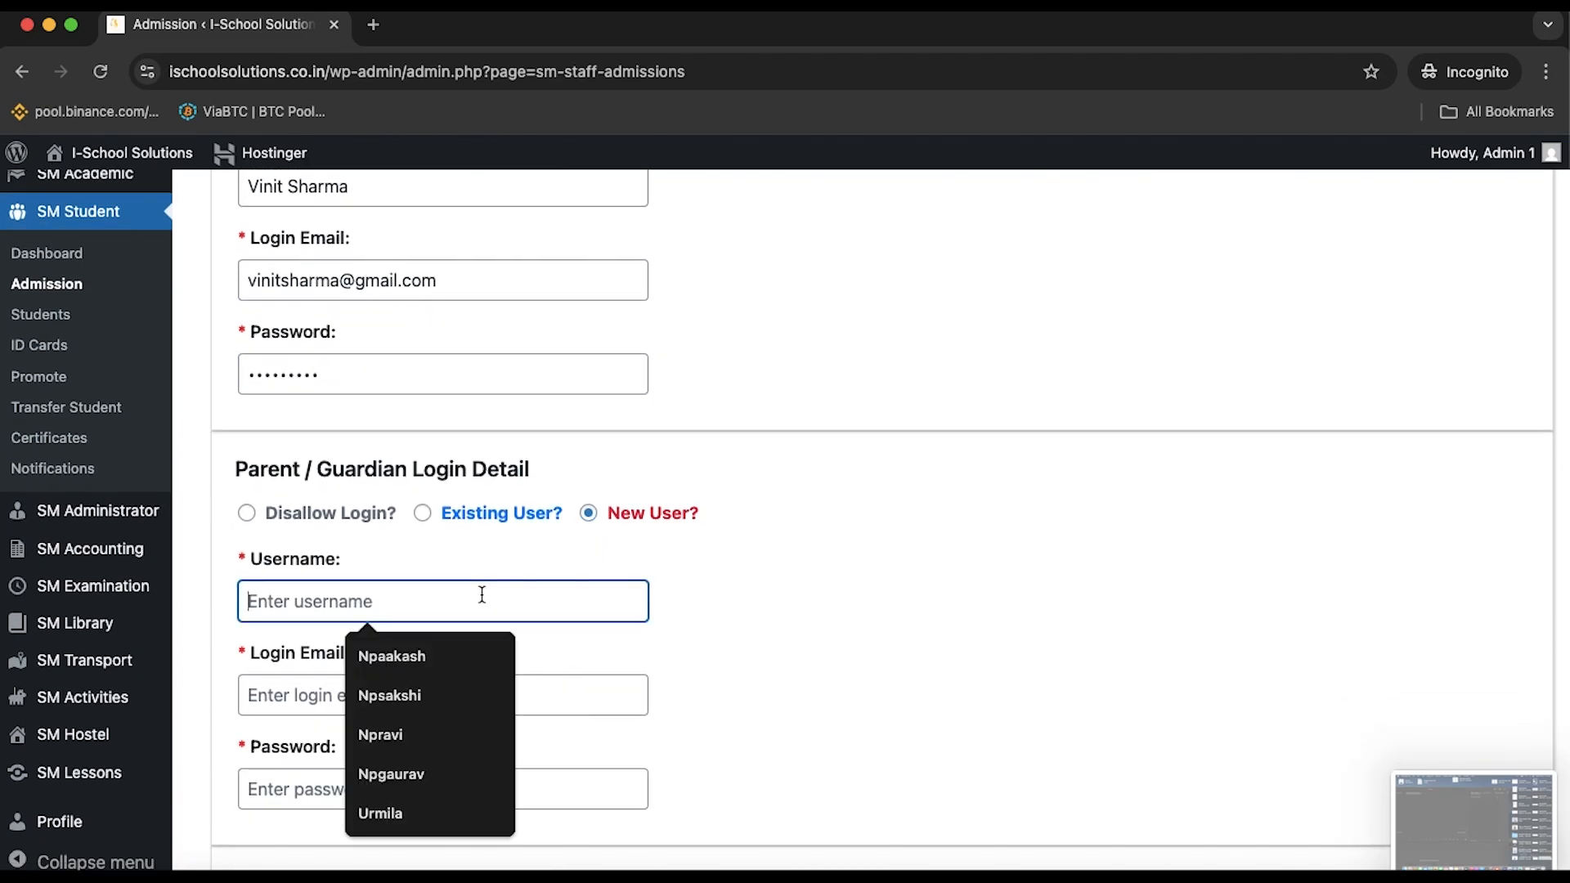
click(843, 568)
scroll(842, 568, up, 10)
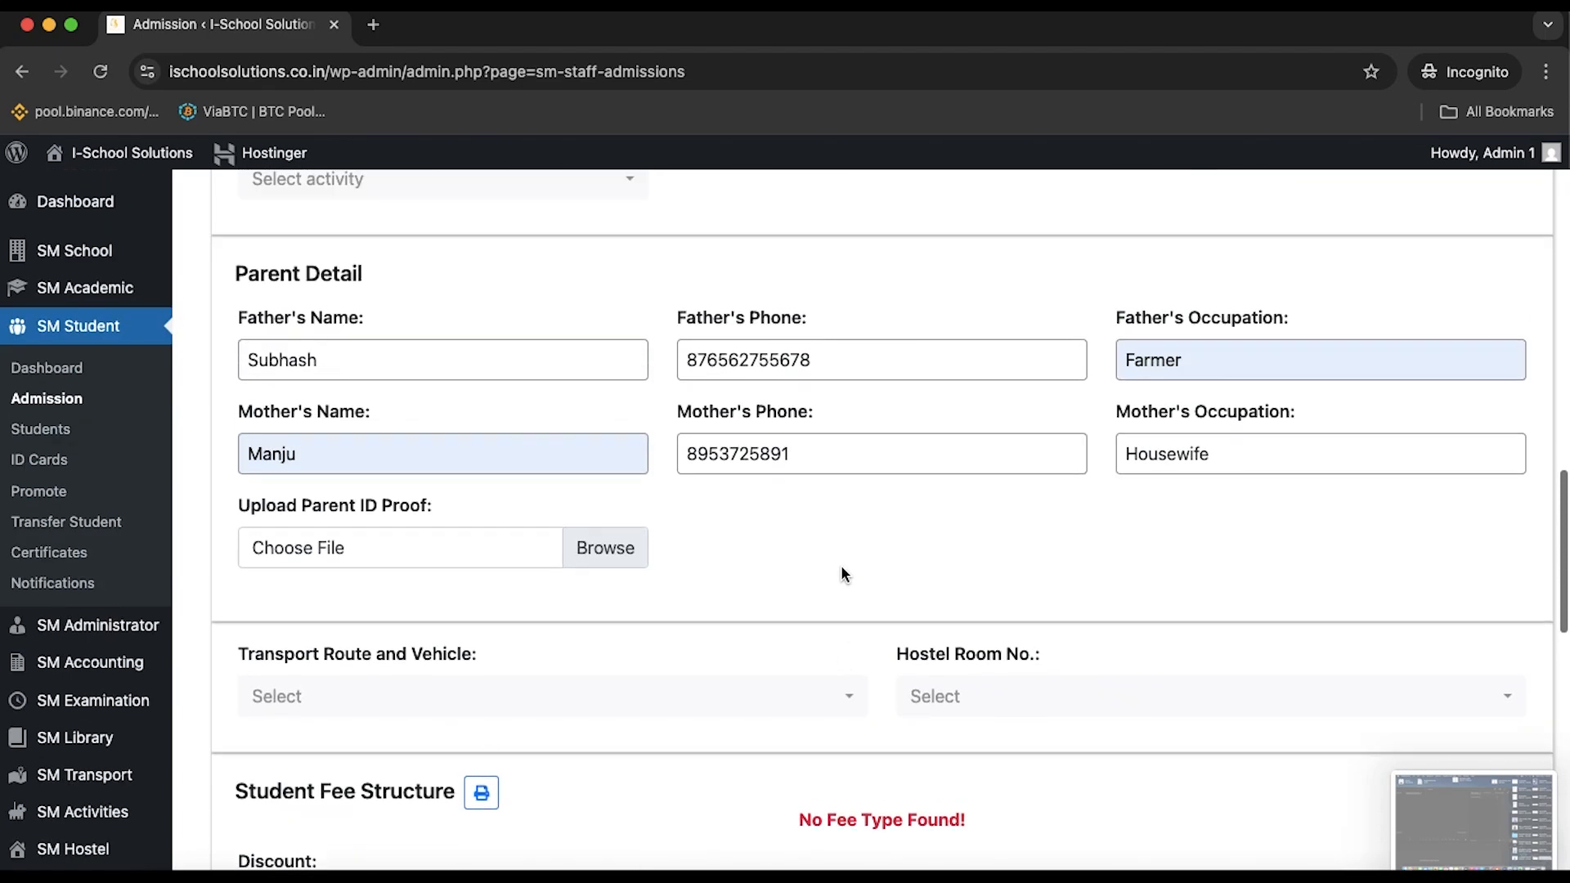
scroll(840, 566, down, 15)
click(297, 562)
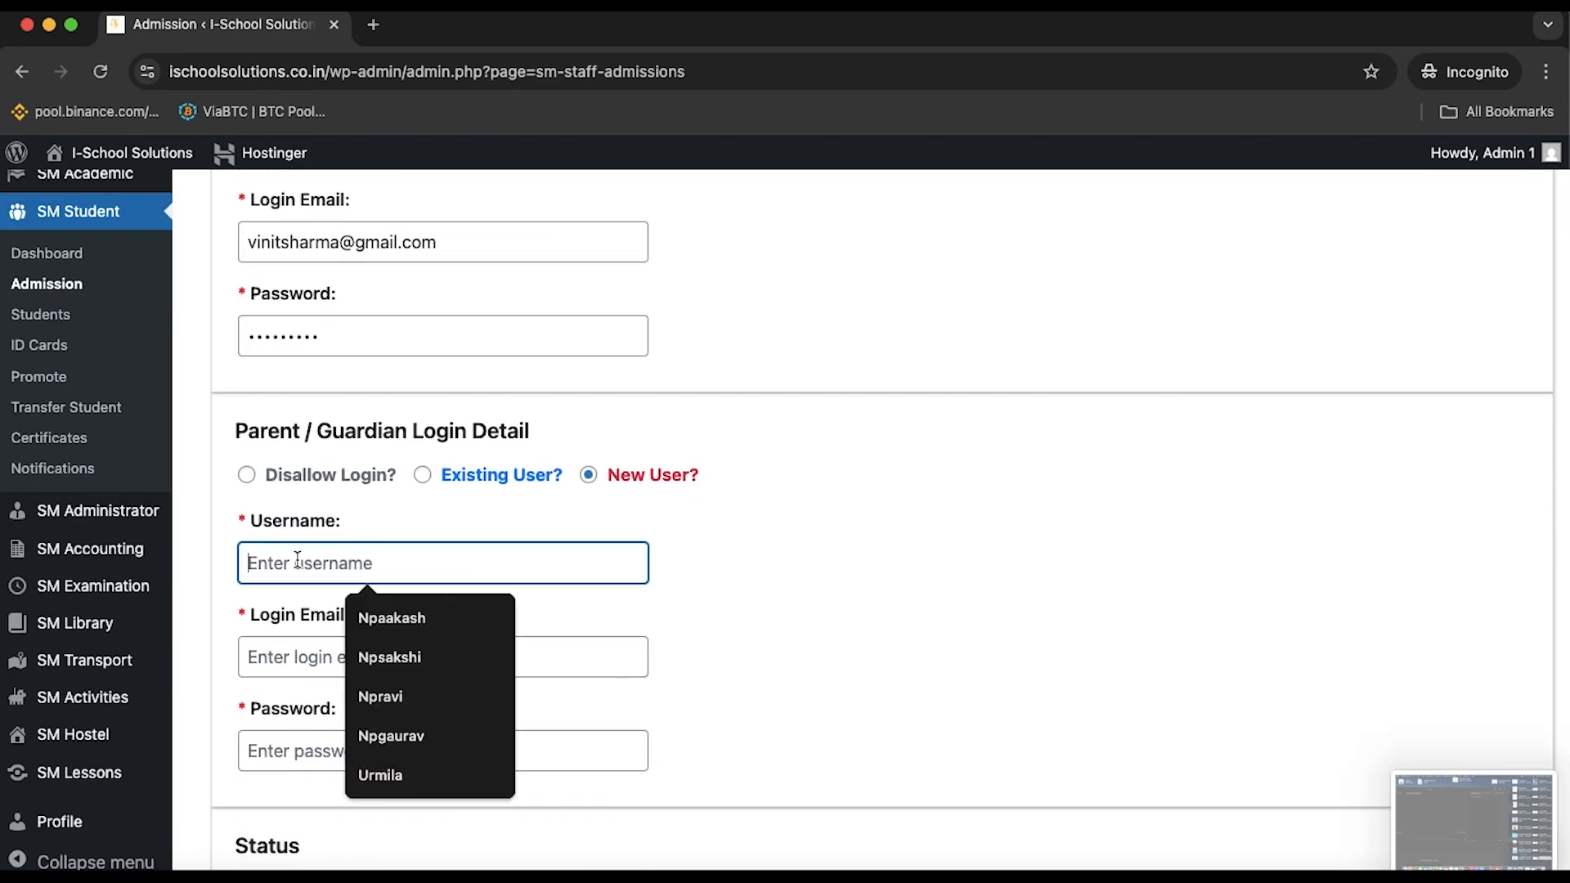
text(Sub)
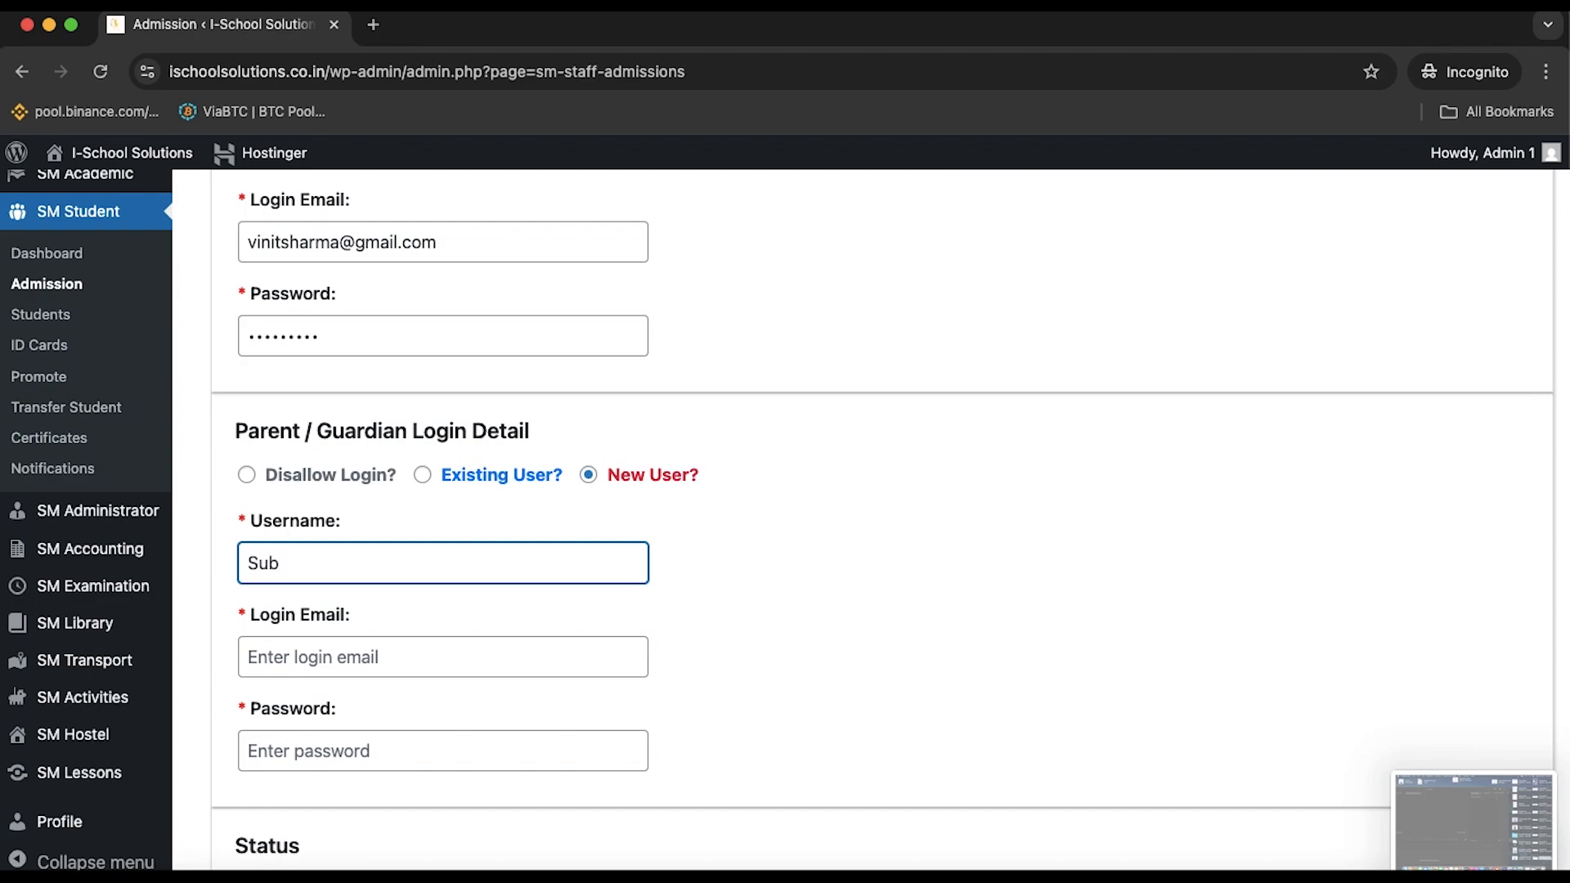
text(@are)
key(BackSpace)
key(BackSpace)
key(BackSpace)
key(BackSpace)
text(hash)
Fill in the parent's login email and account password
click(350, 662)
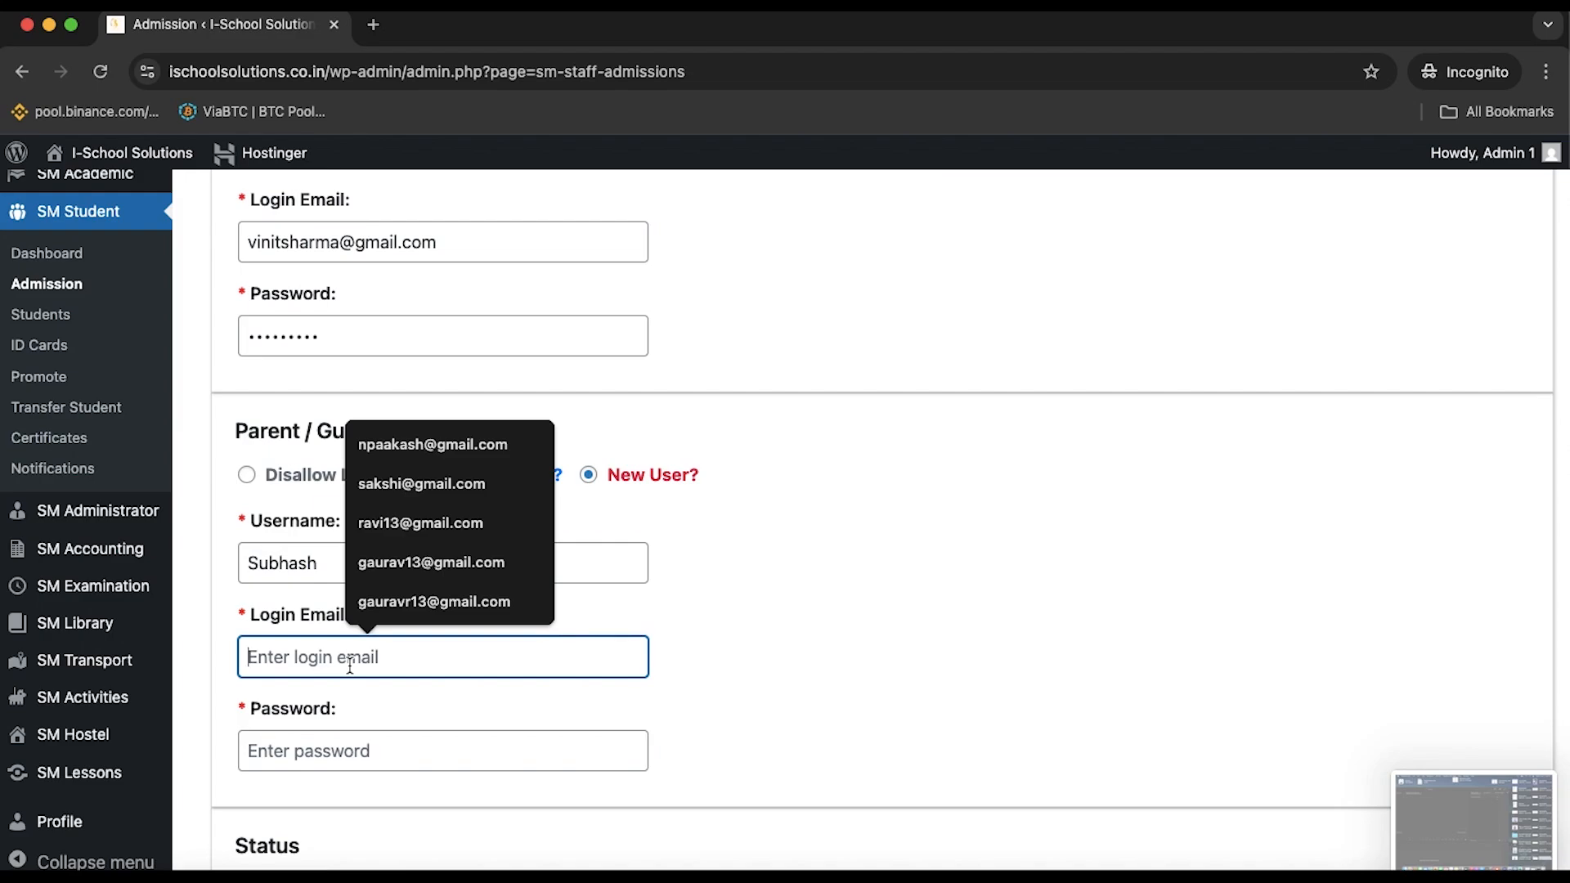
click(492, 522)
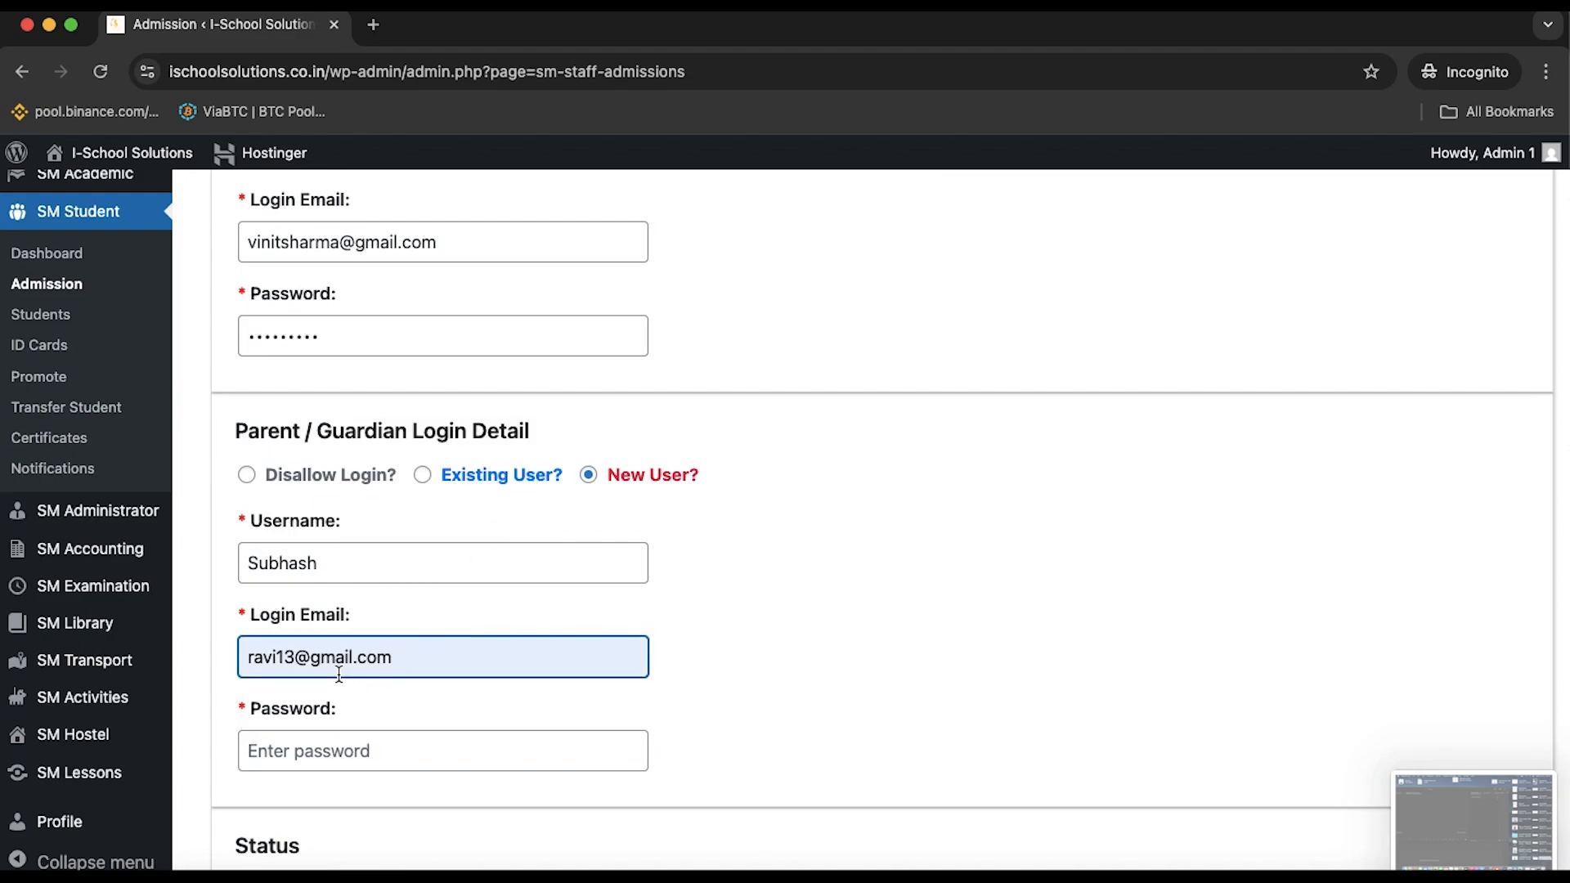
click(298, 657)
key(BackSpace)
key(BackSpace)
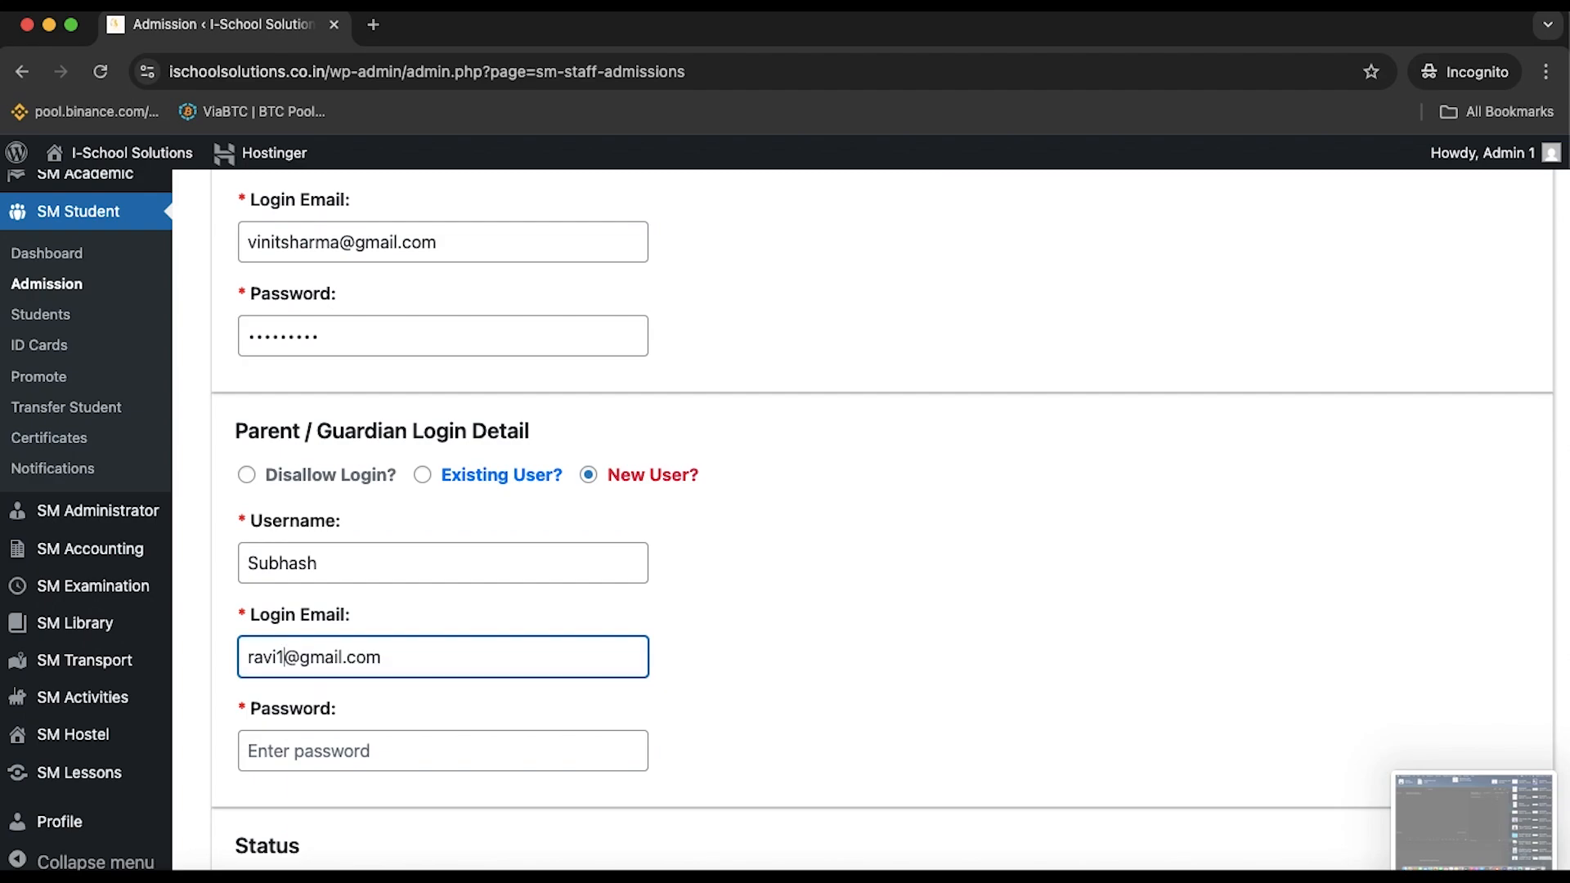
text(45)
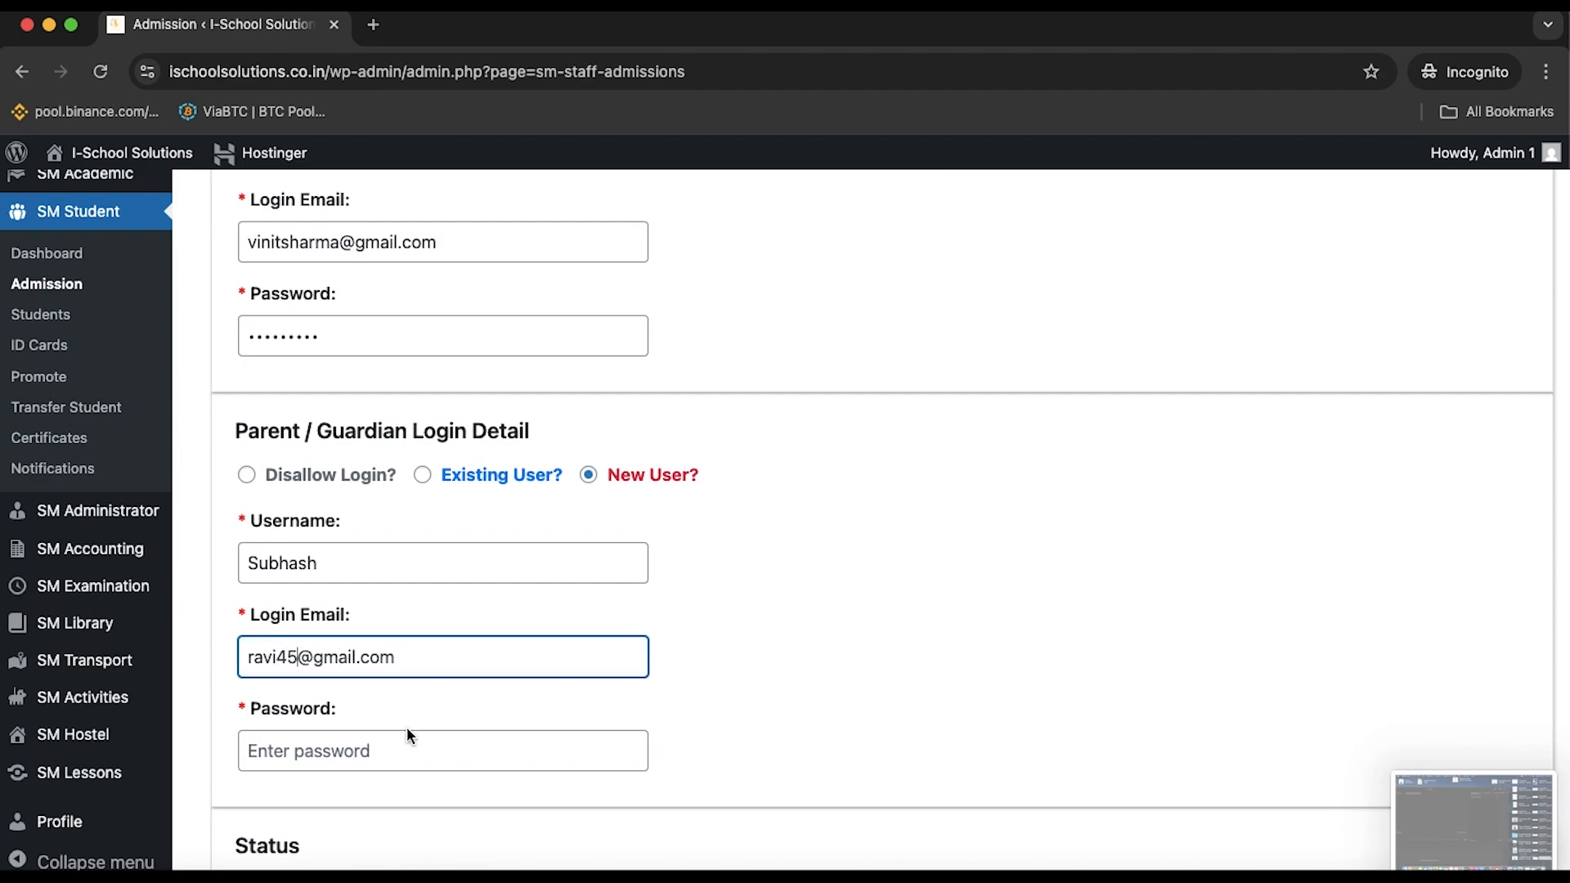
click(393, 765)
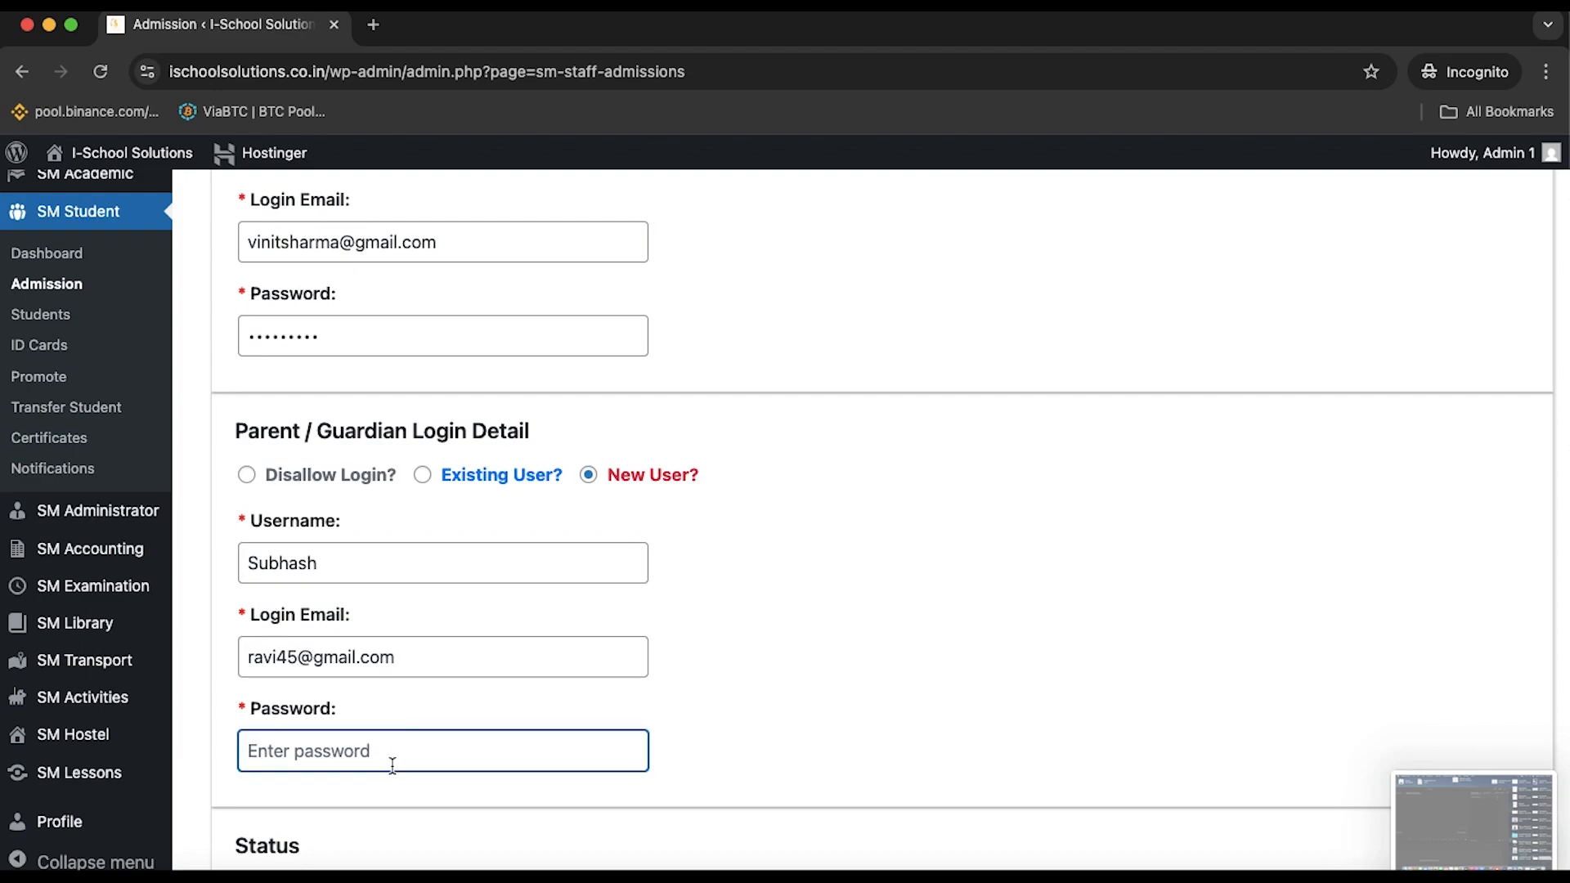
text(s)
key(BackSpace)
text(1234)
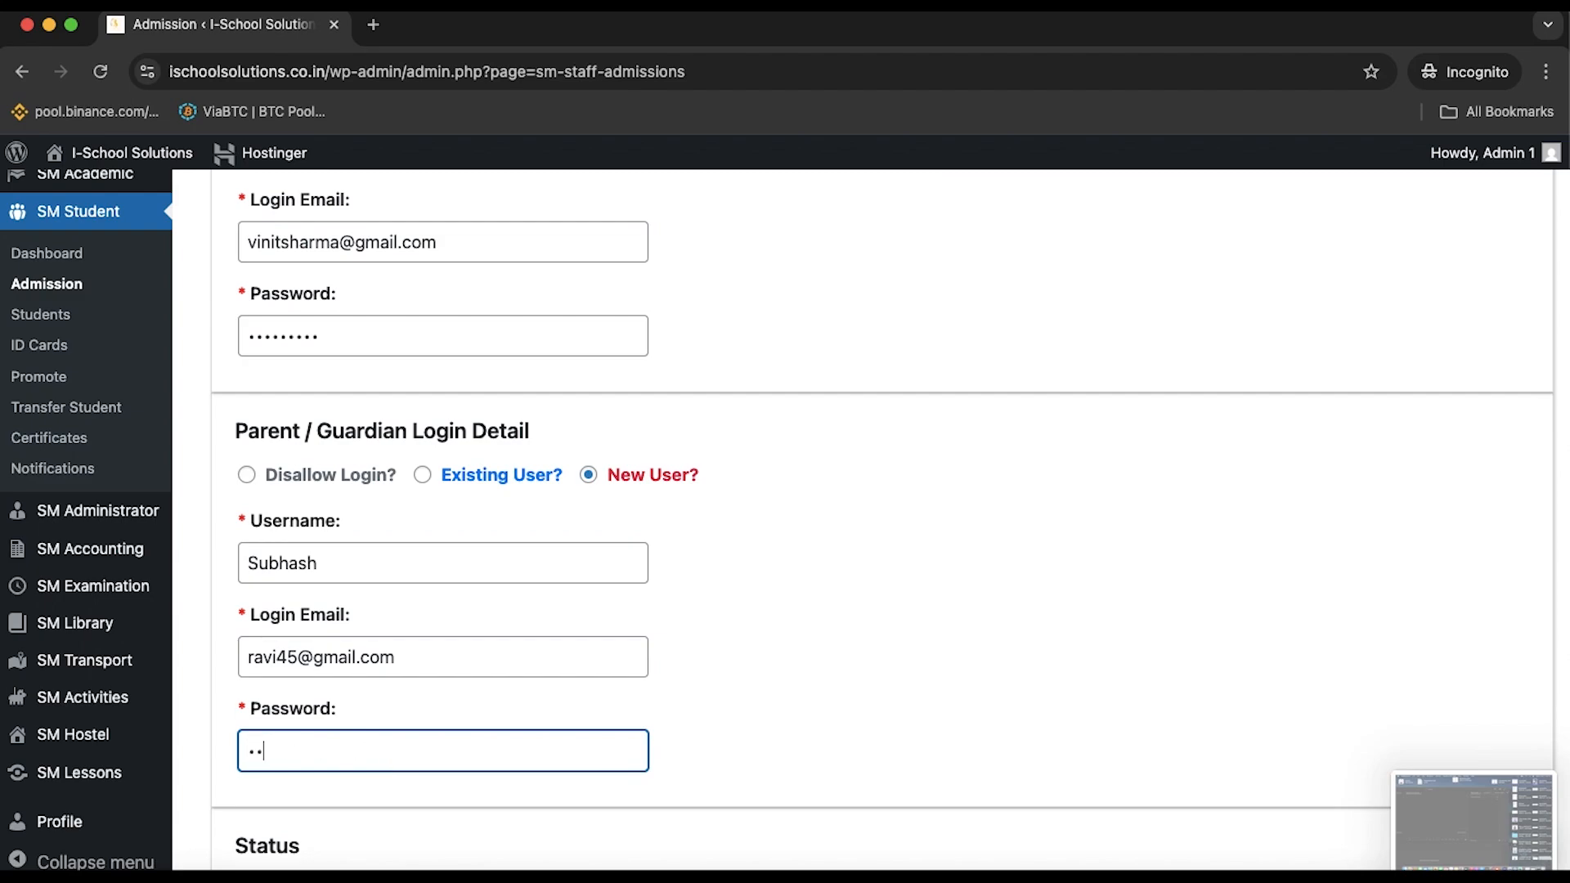
text(567)
text(8910)
Submit the admission with Update Student, then head to the Students list
scroll(487, 642, down, 3)
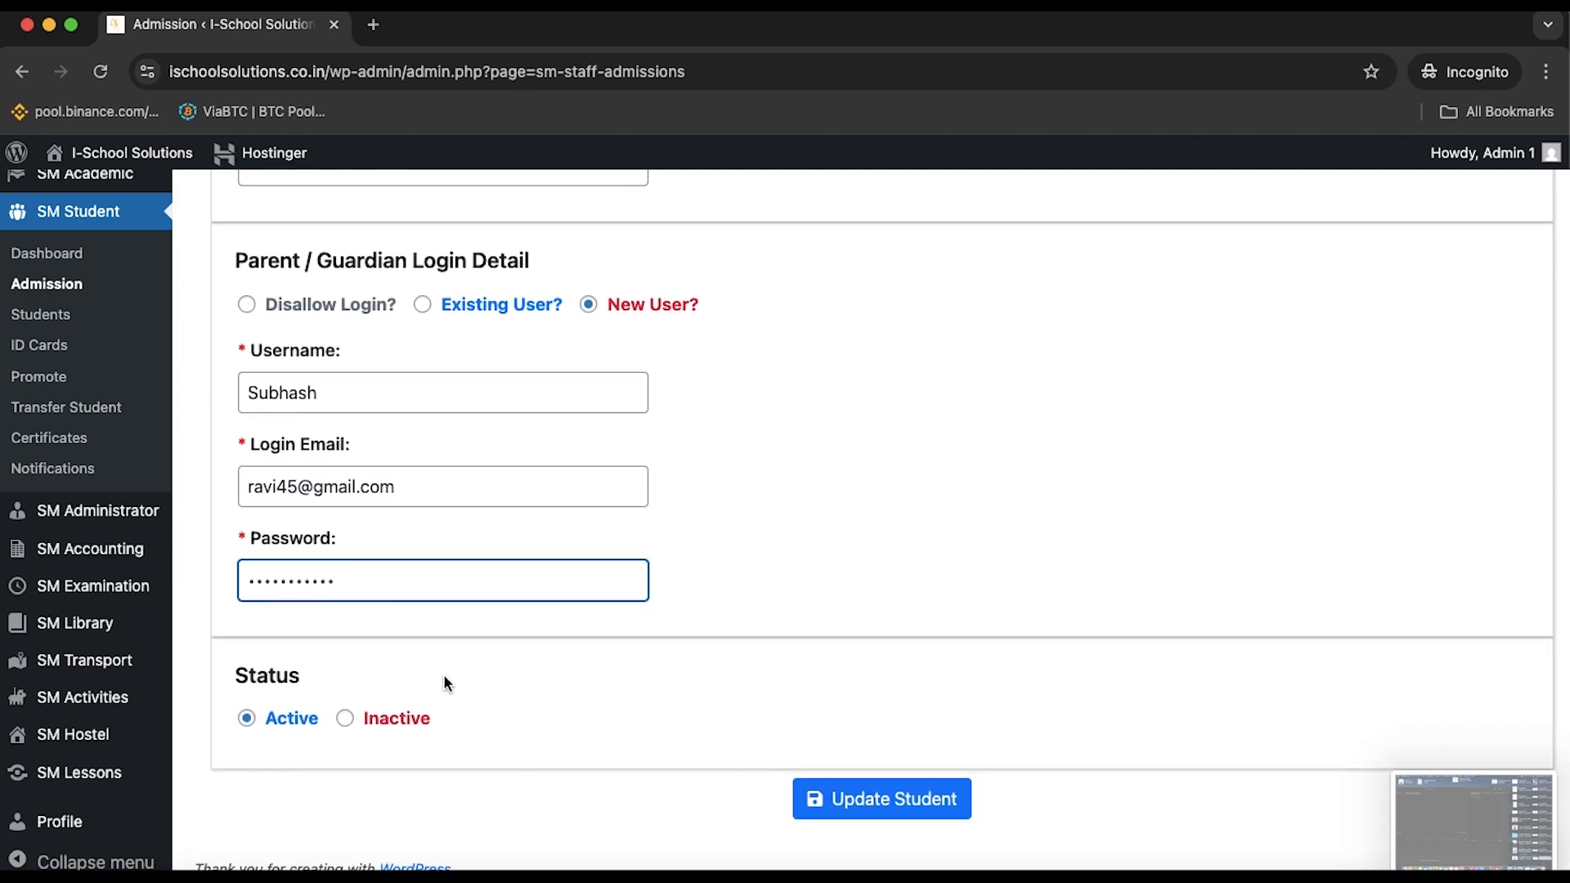
scroll(527, 469, up, 3)
scroll(526, 471, up, 4)
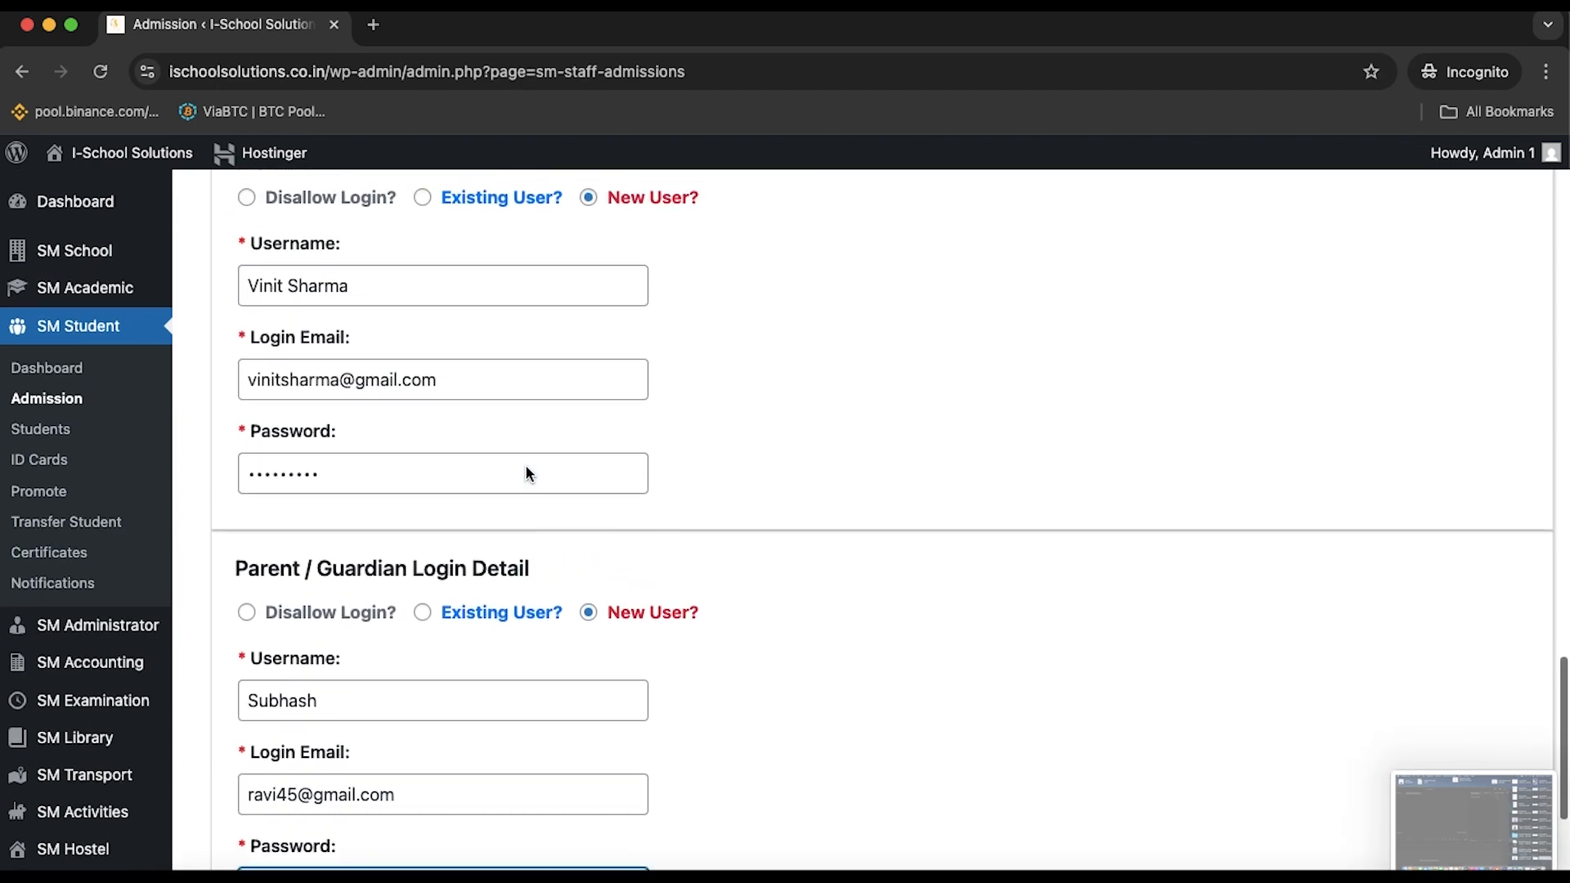
scroll(527, 467, down, 5)
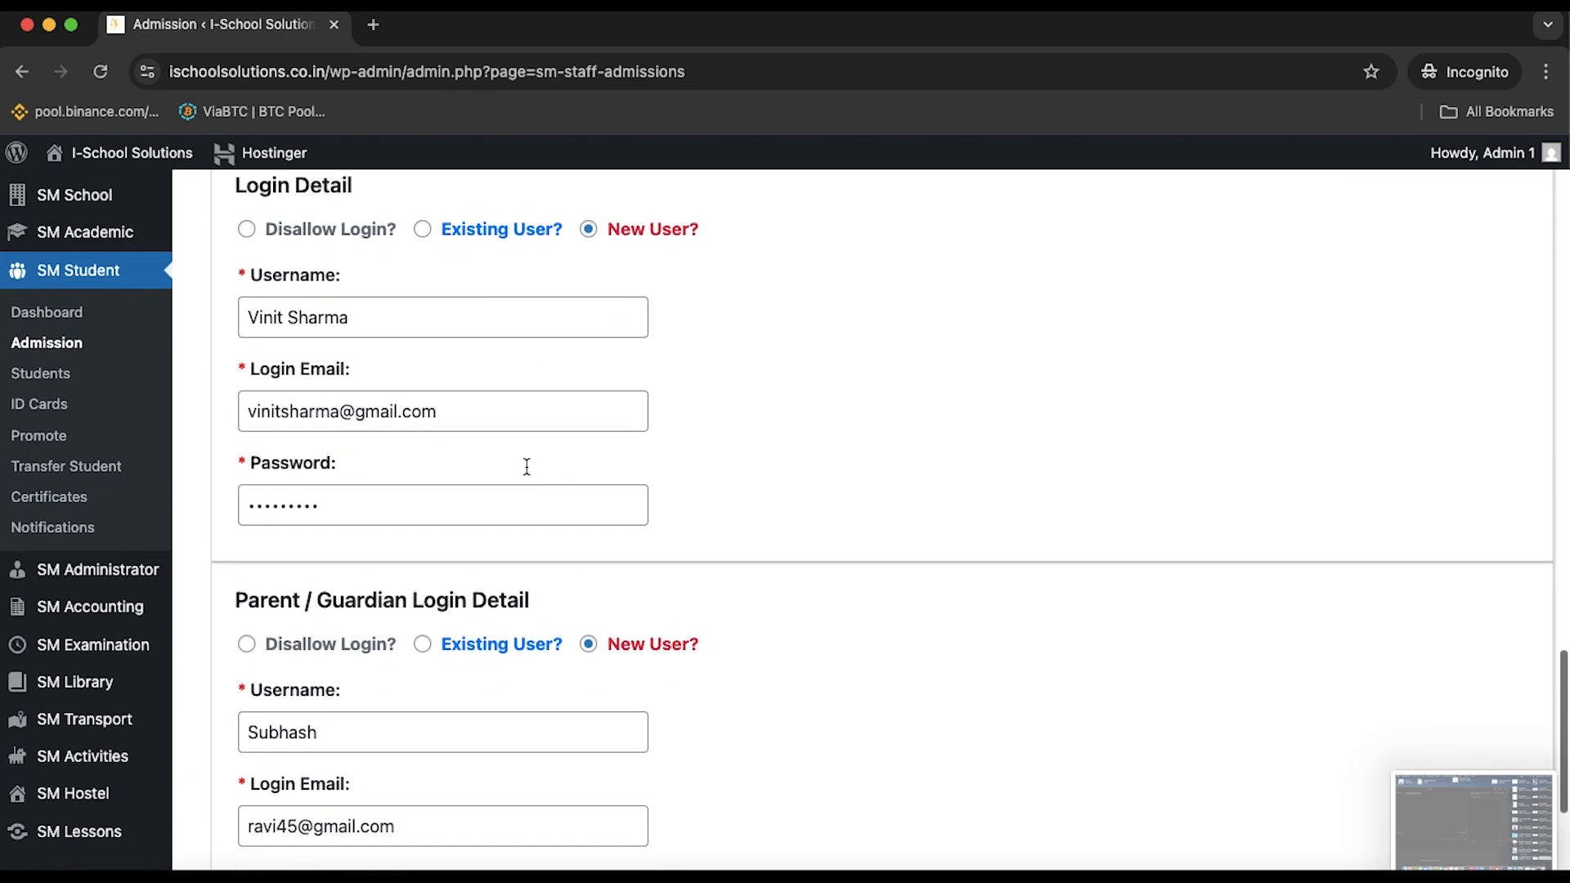
scroll(526, 468, down, 2)
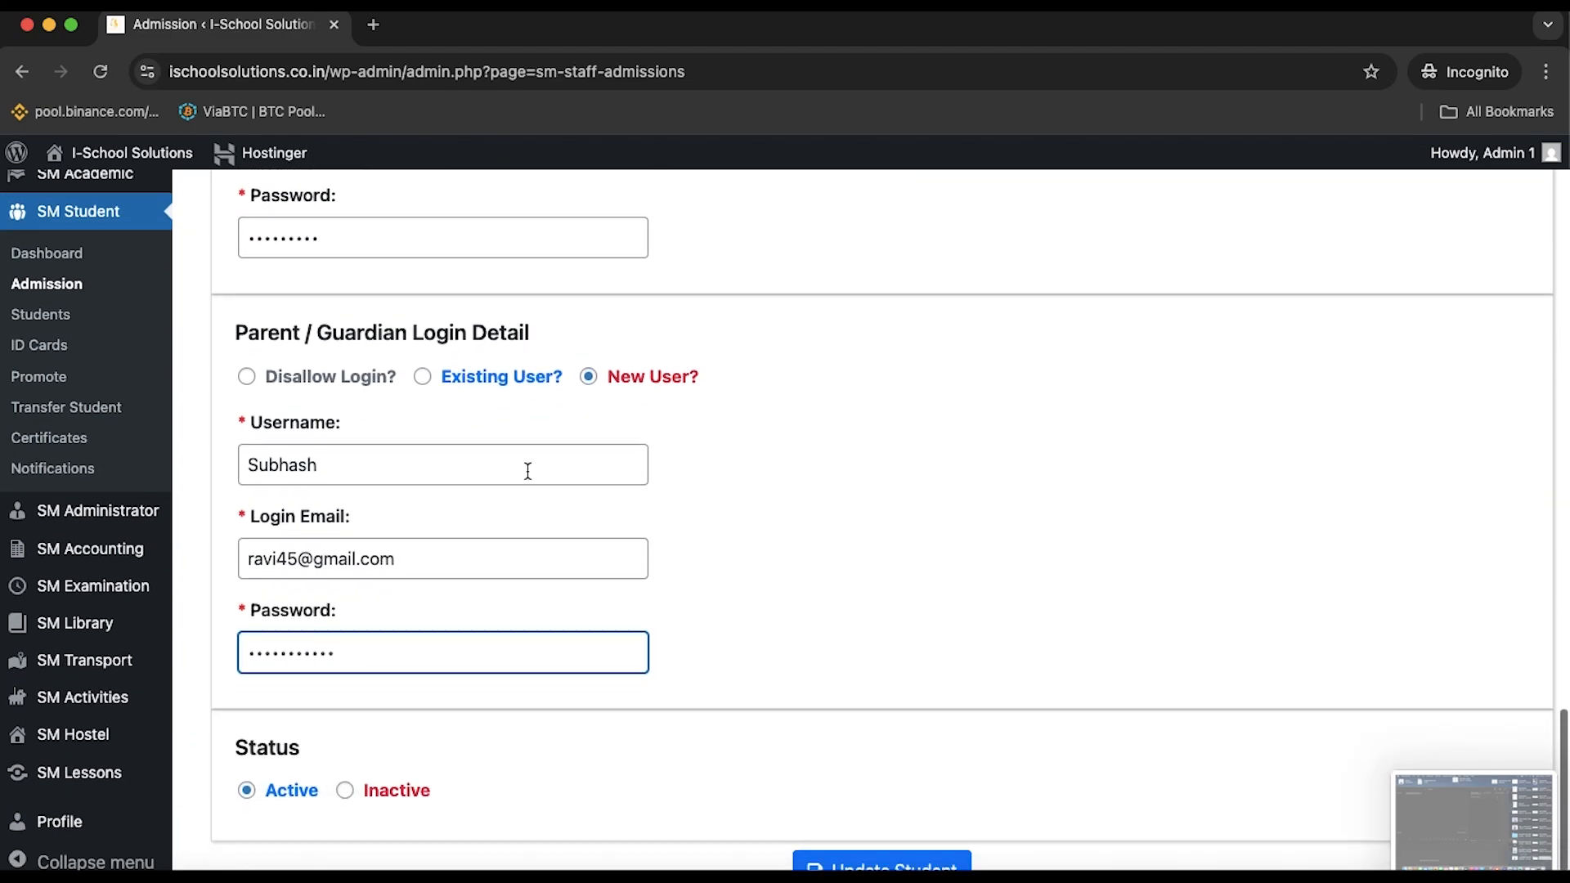
click(871, 812)
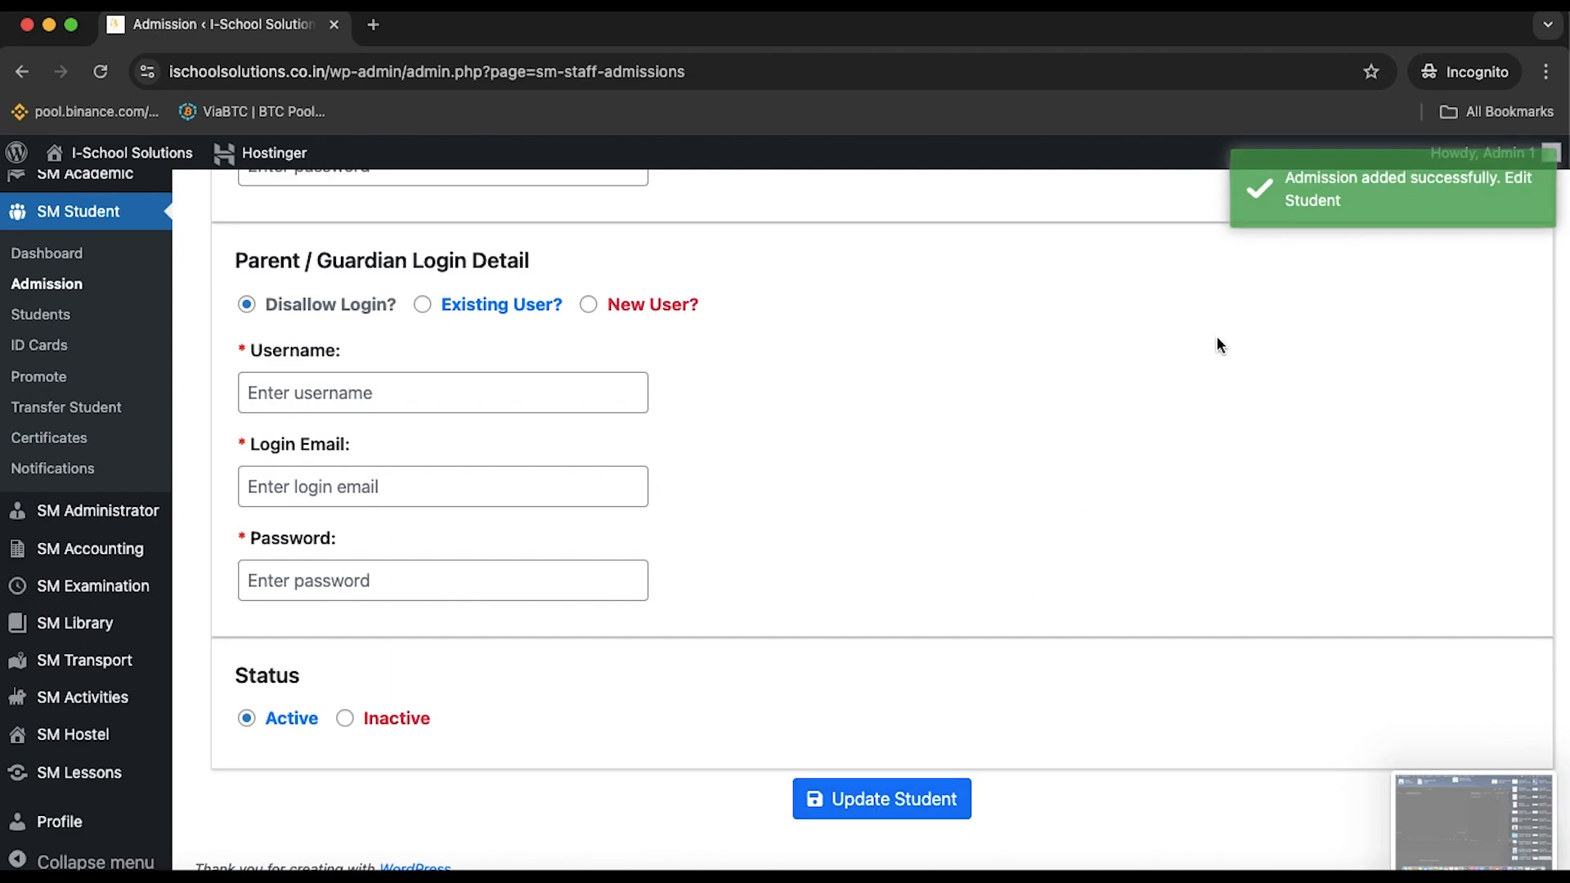
scroll(1042, 564, up, 8)
scroll(1044, 565, up, 8)
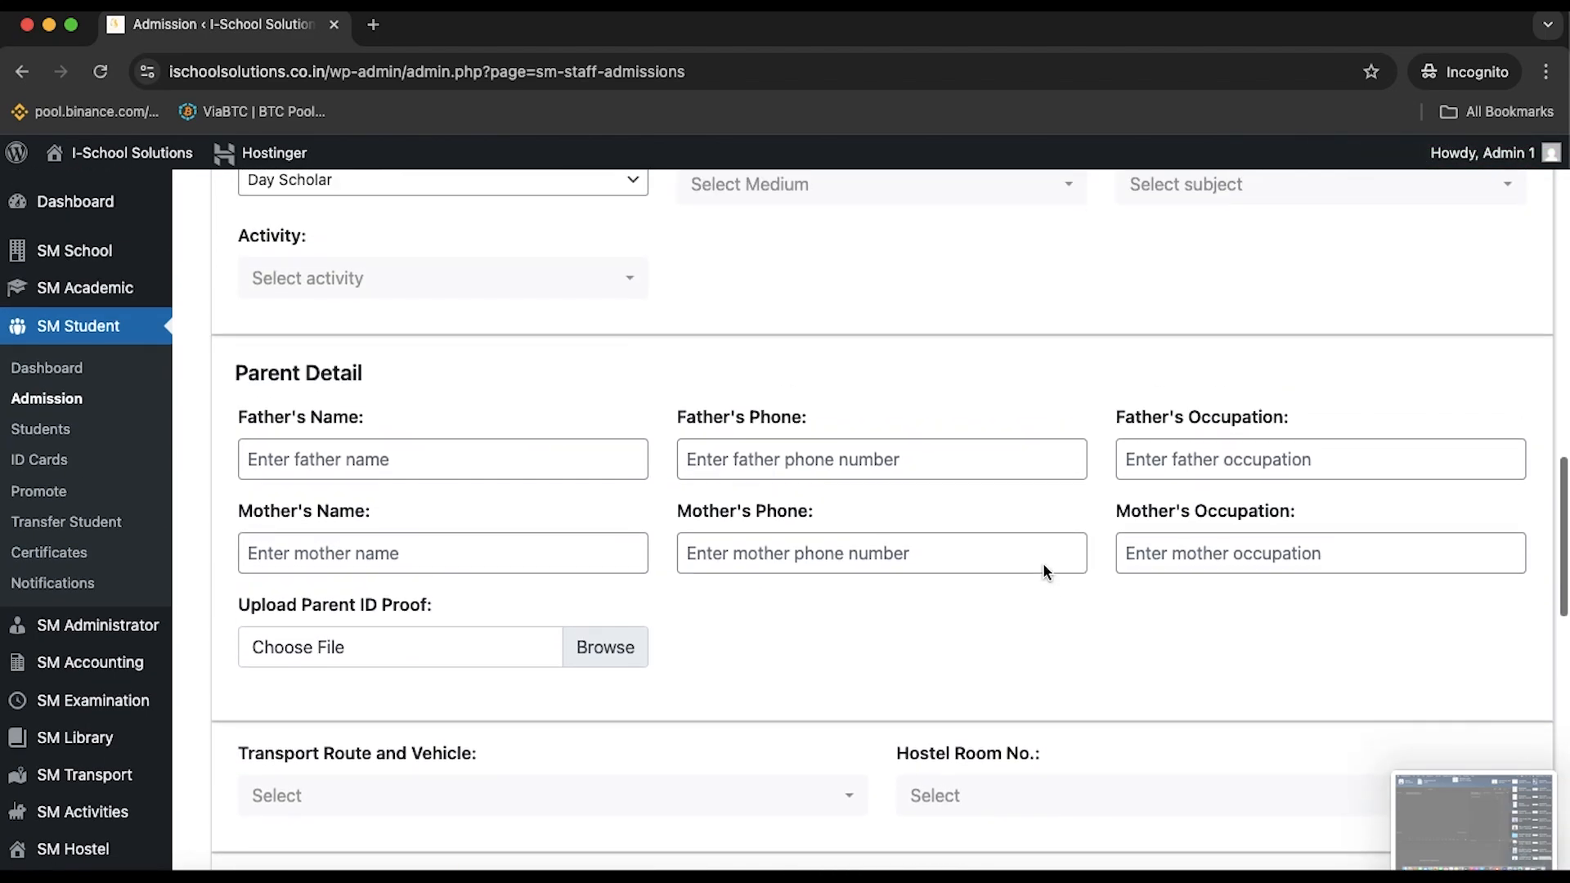
scroll(1043, 562, up, 8)
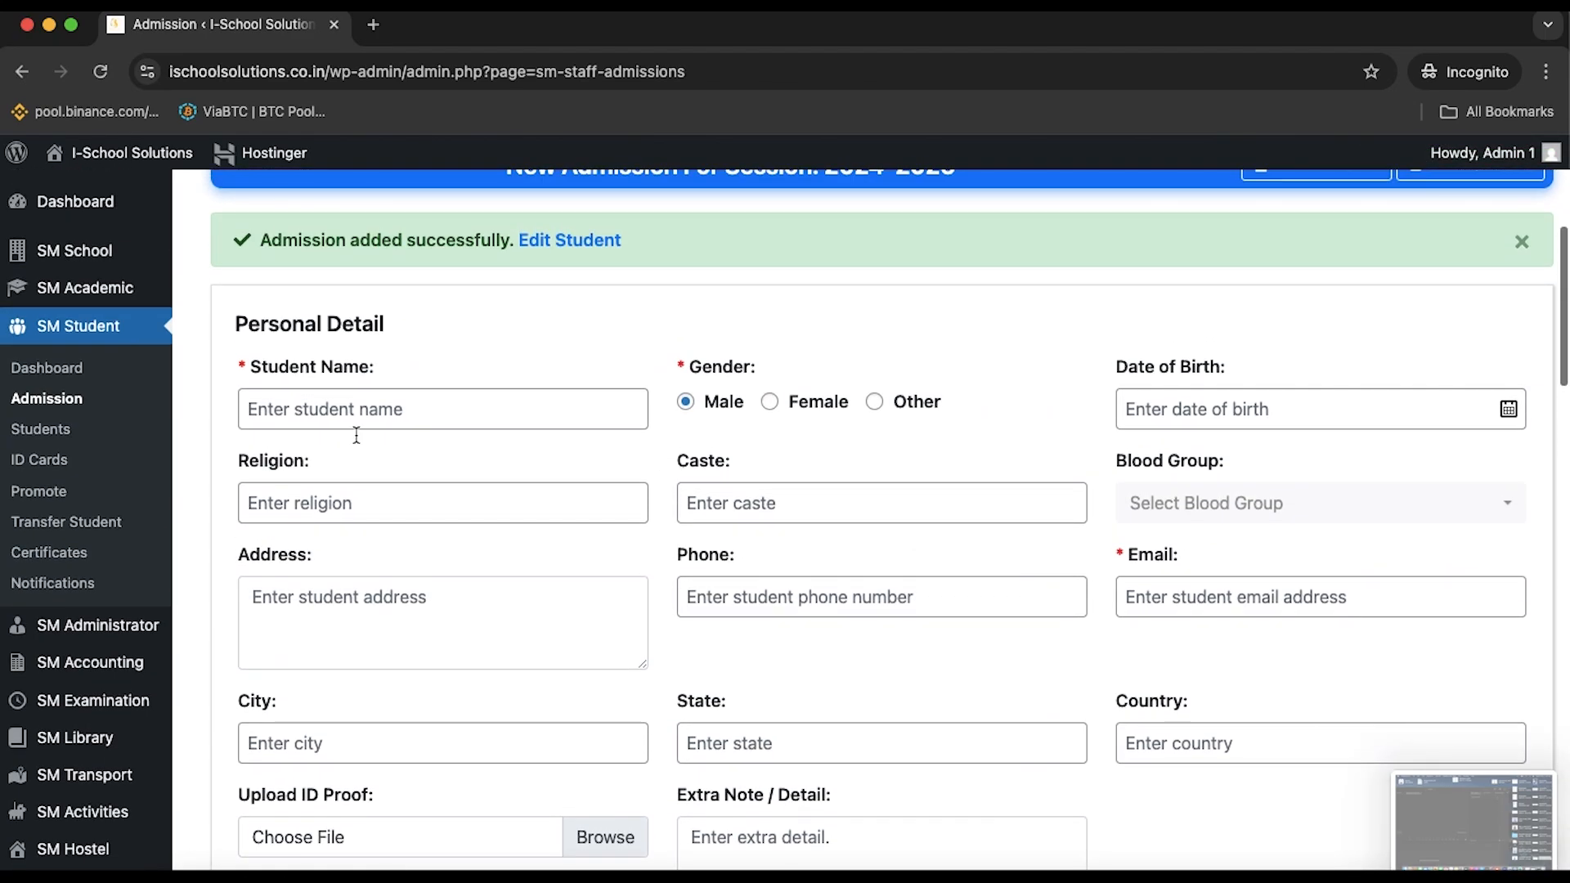
click(58, 429)
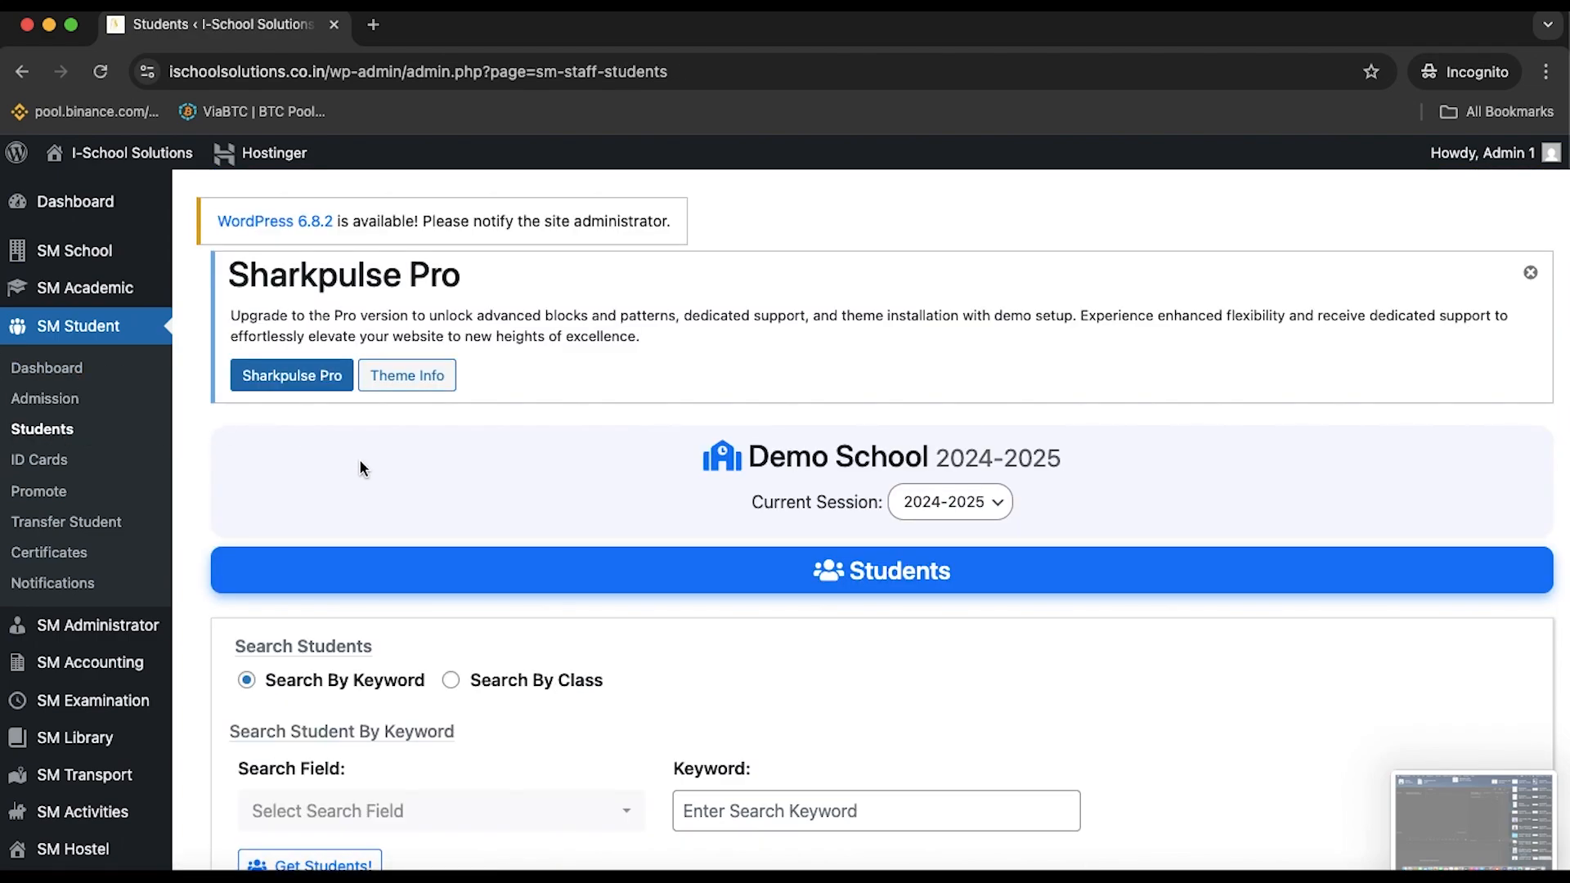
Expand the newest student's row and open their Student Detail Report (8th, section A, roll 18)
scroll(360, 459, down, 10)
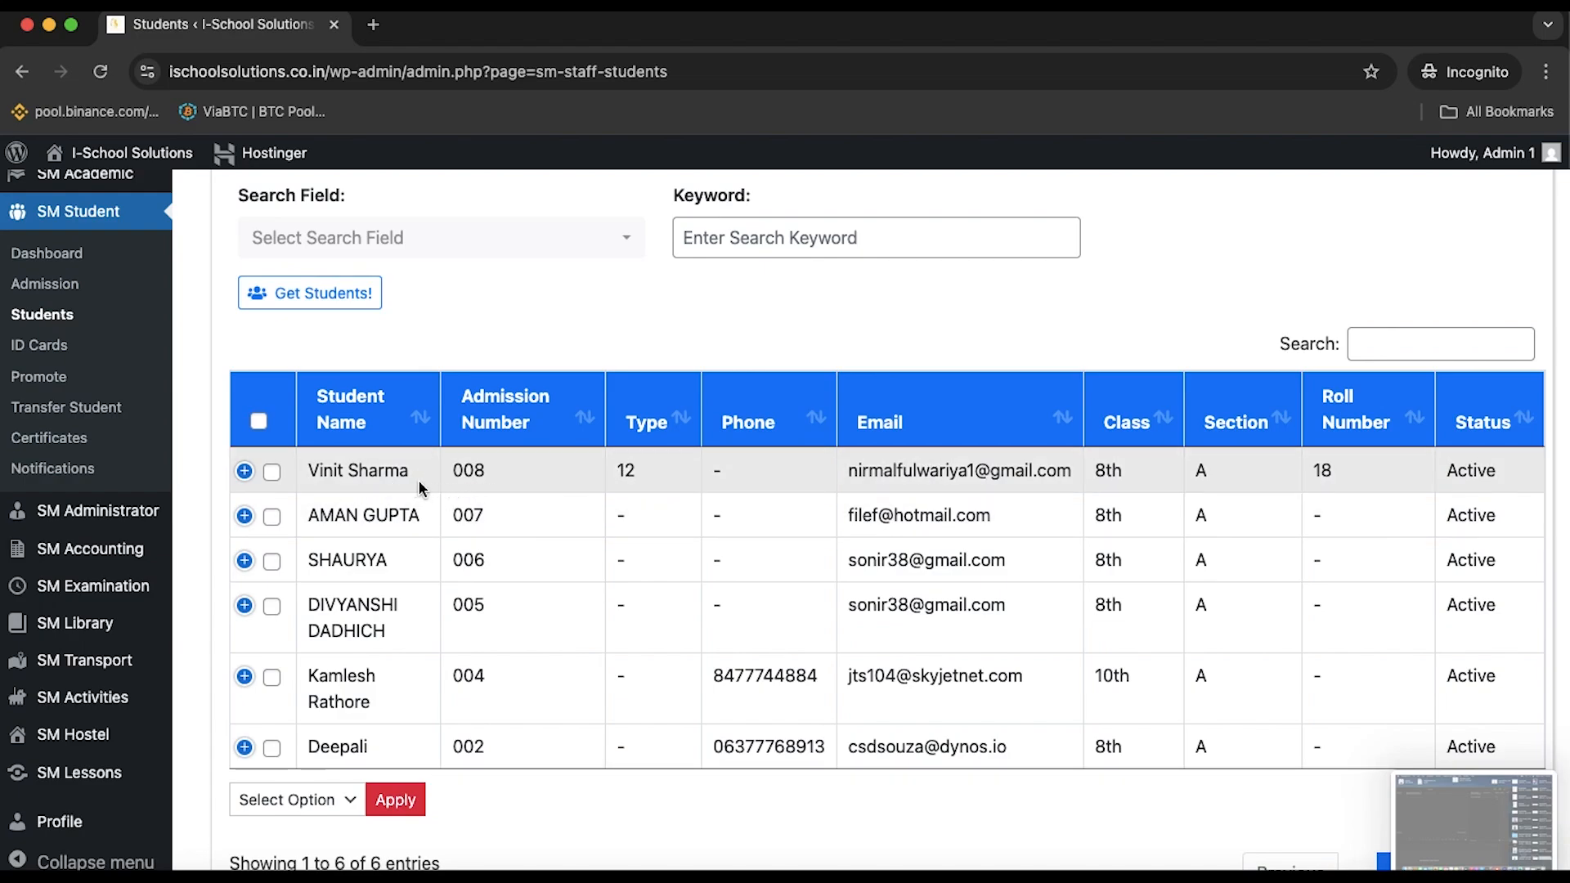
click(244, 471)
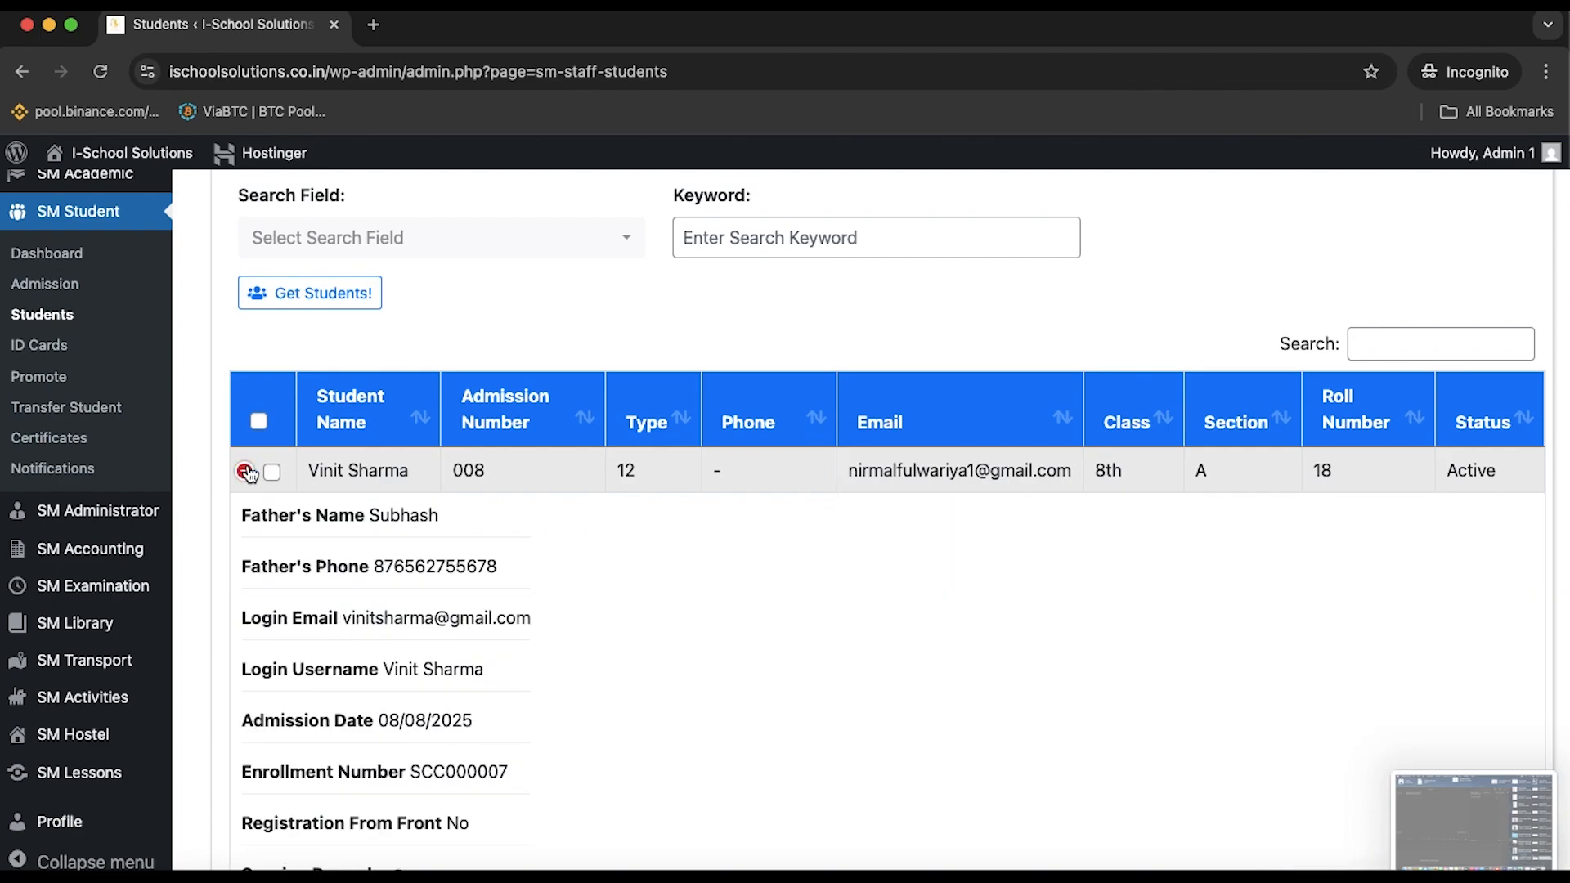
scroll(558, 597, down, 2)
scroll(557, 597, down, 5)
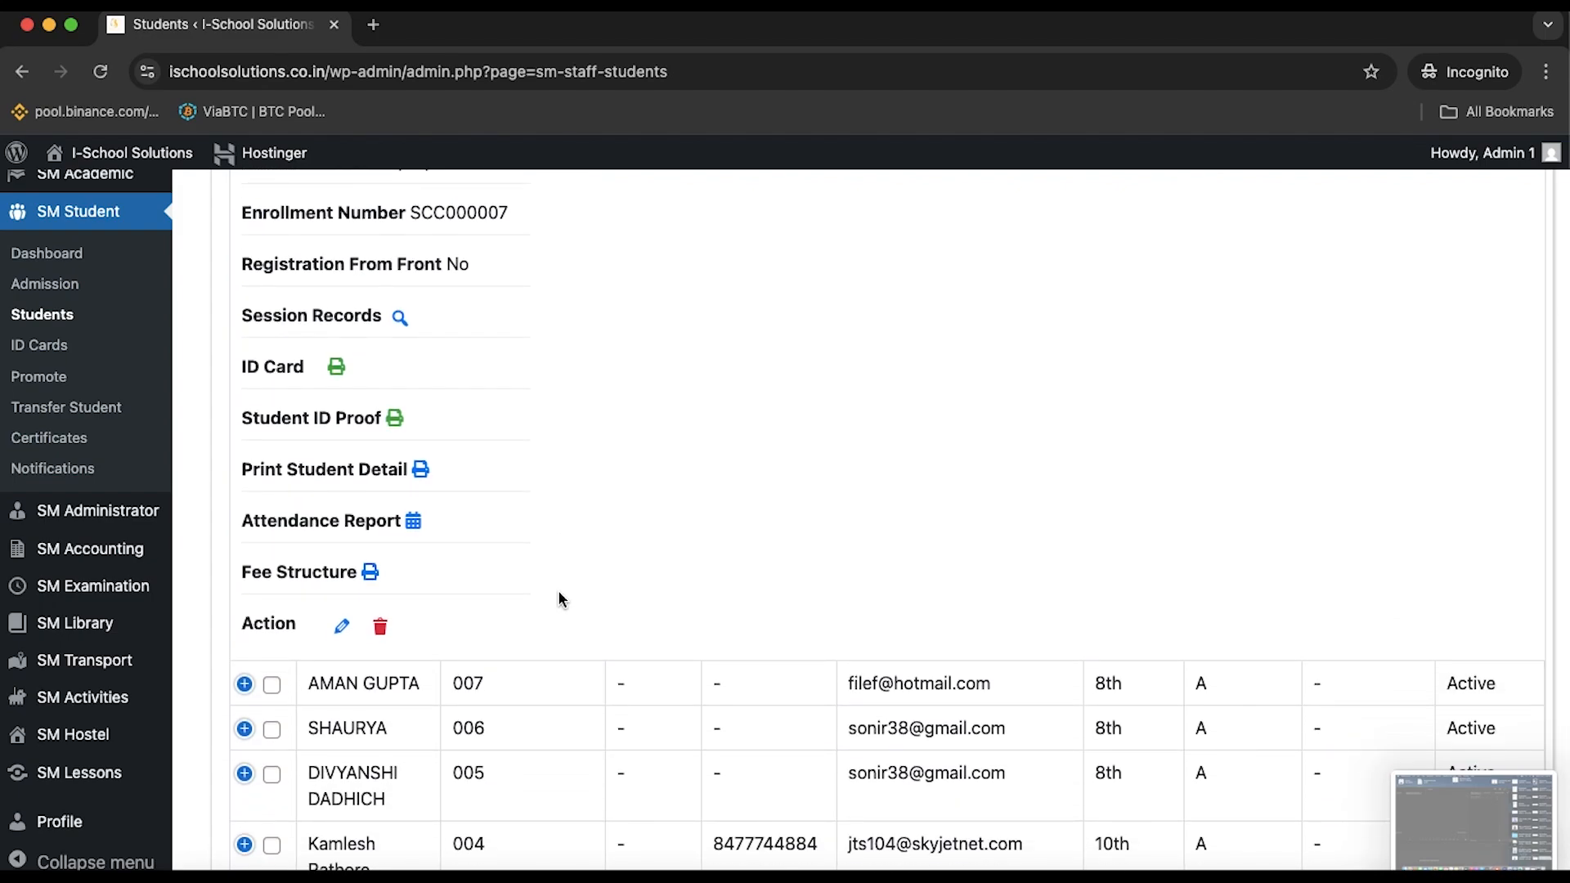
scroll(558, 597, up, 1)
scroll(558, 598, up, 3)
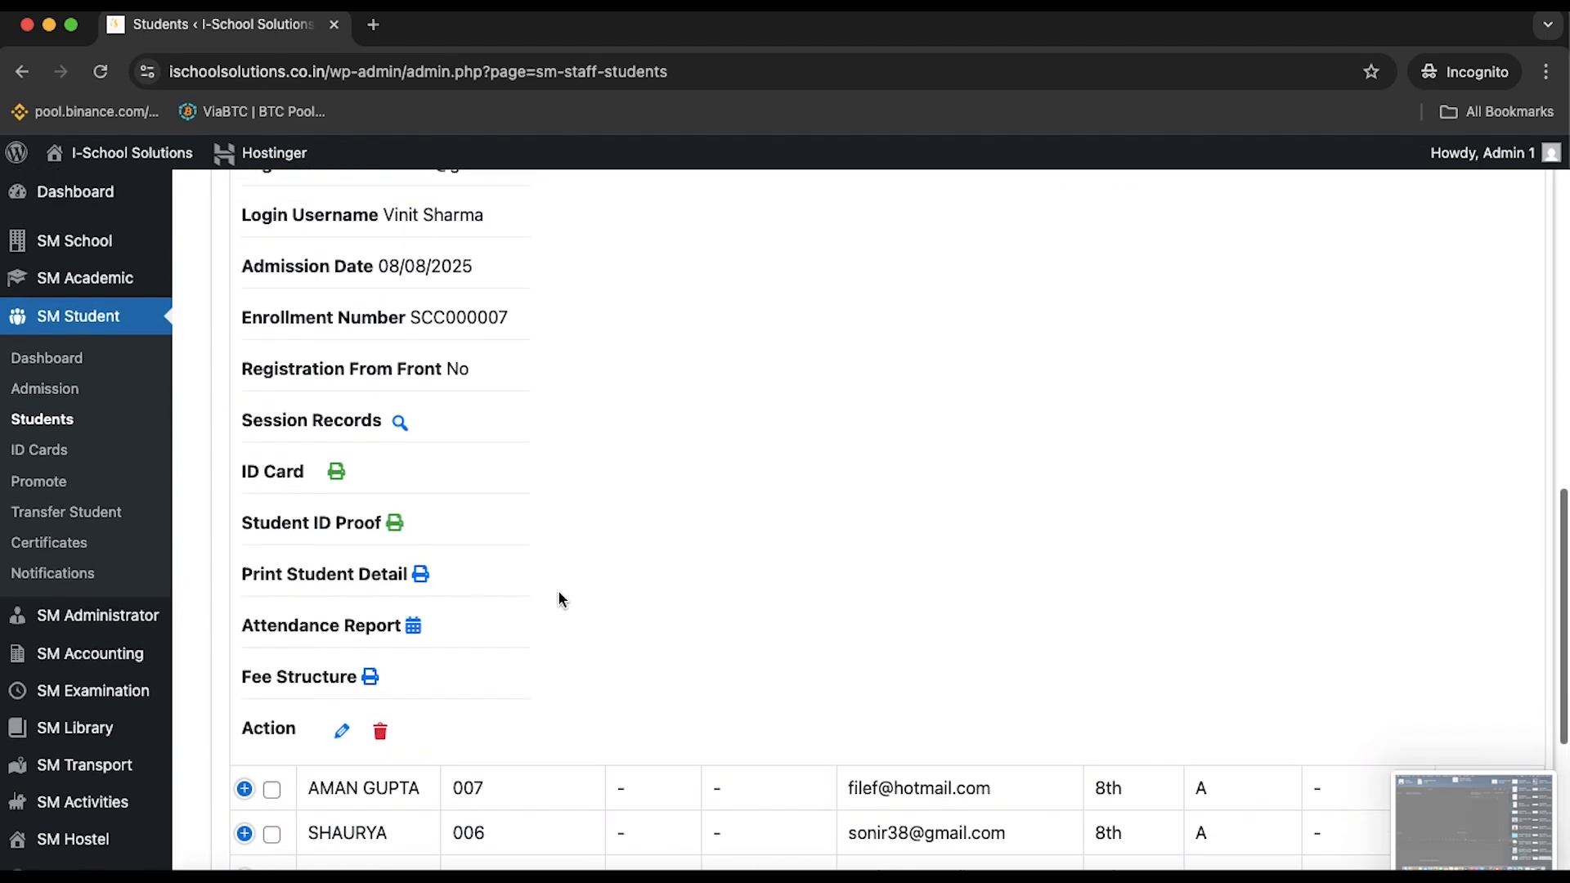
scroll(559, 598, up, 1)
scroll(559, 598, down, 3)
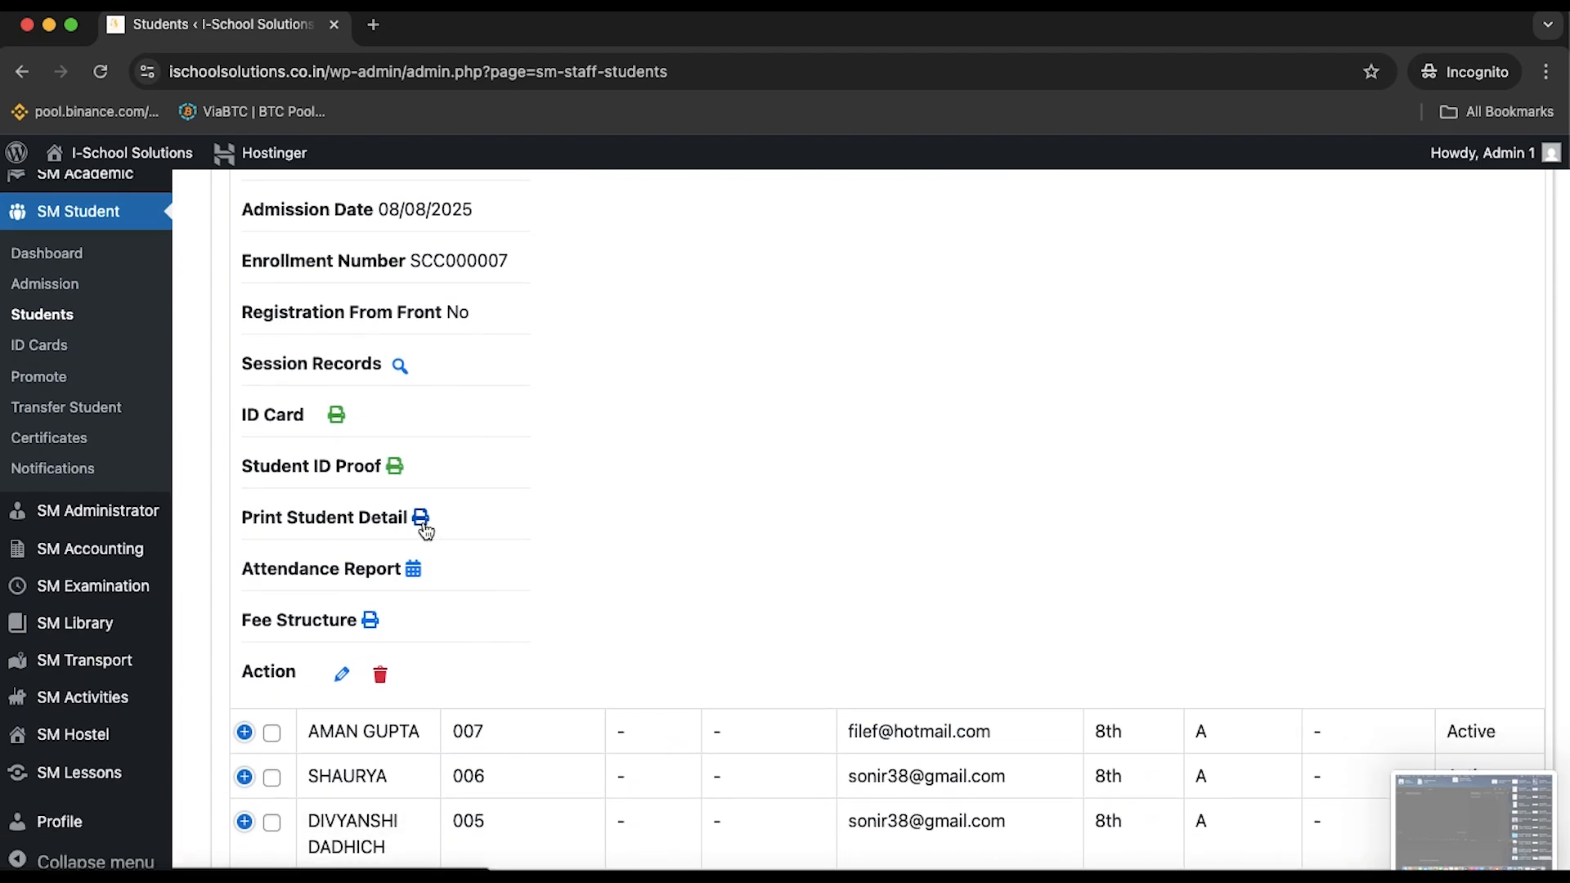
click(421, 520)
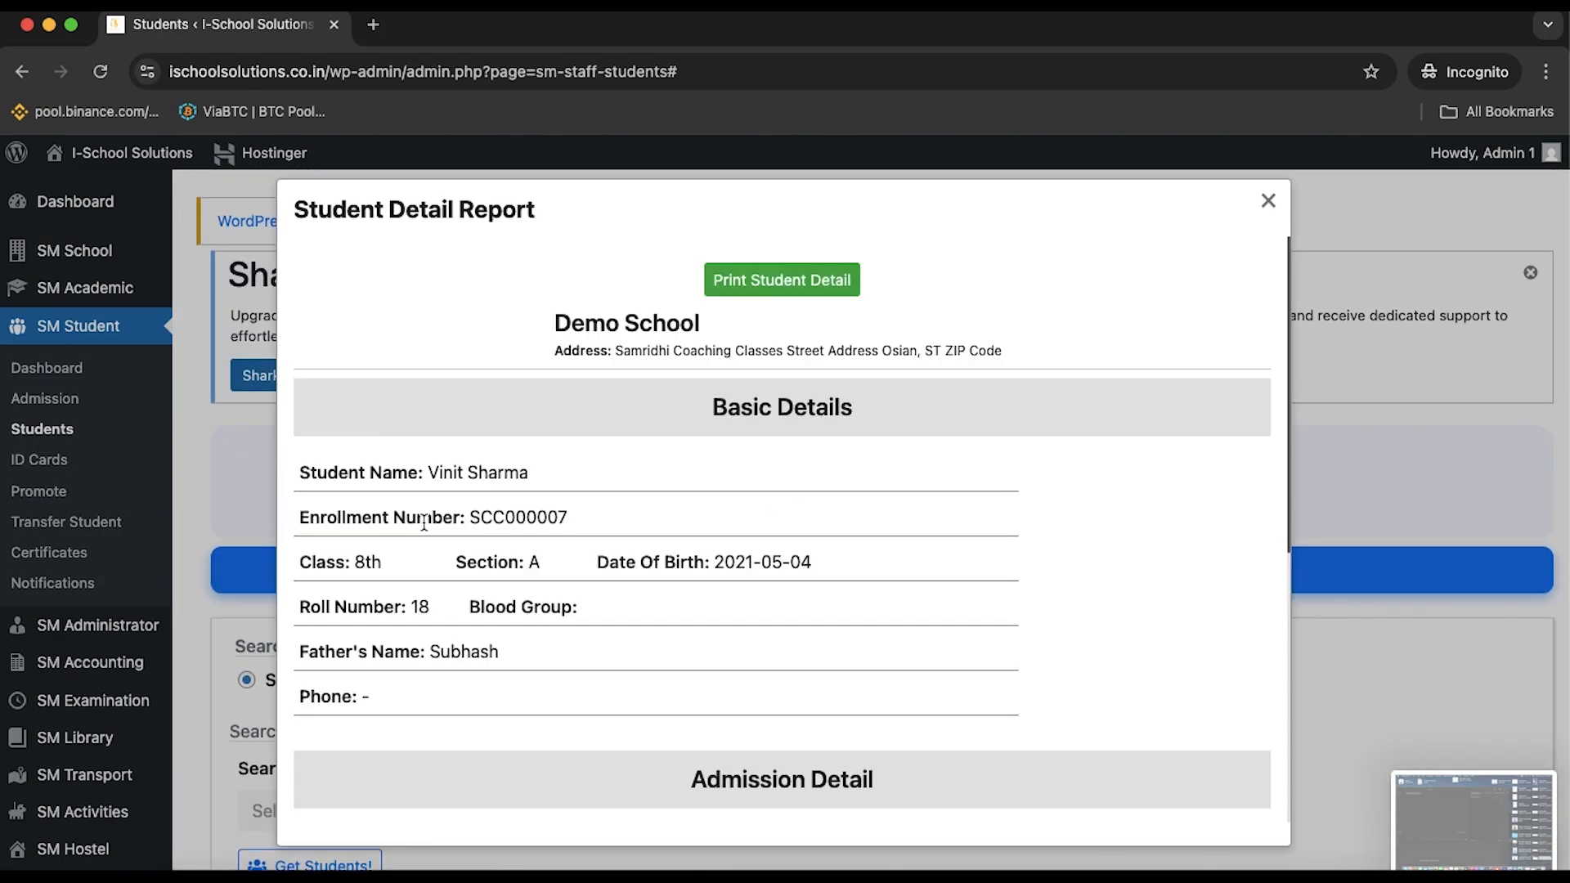
scroll(424, 523, down, 8)
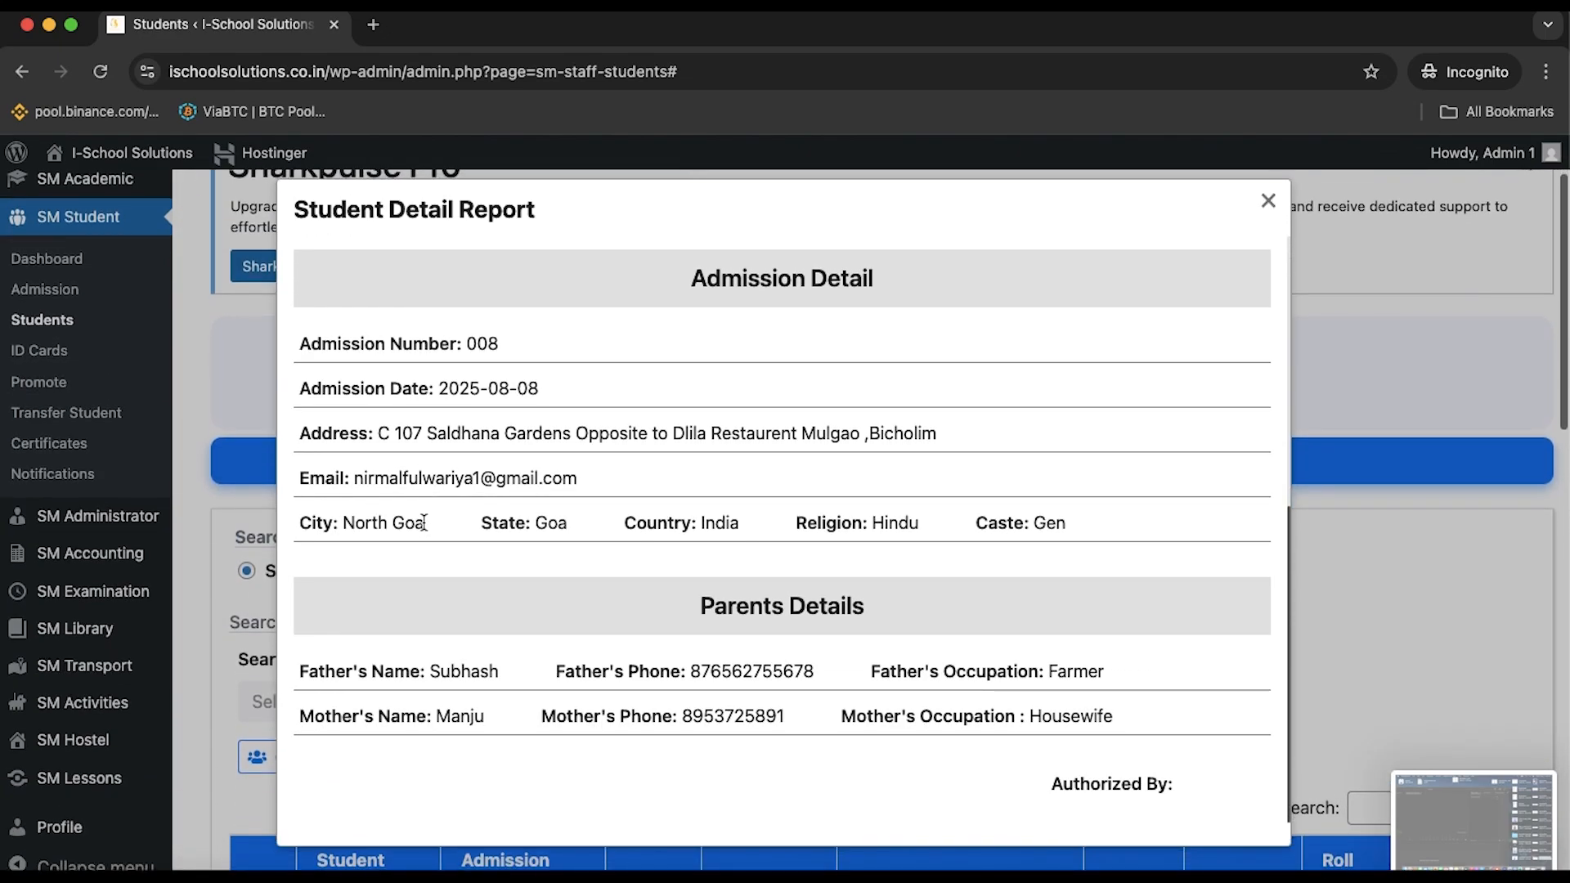
scroll(729, 571, up, 6)
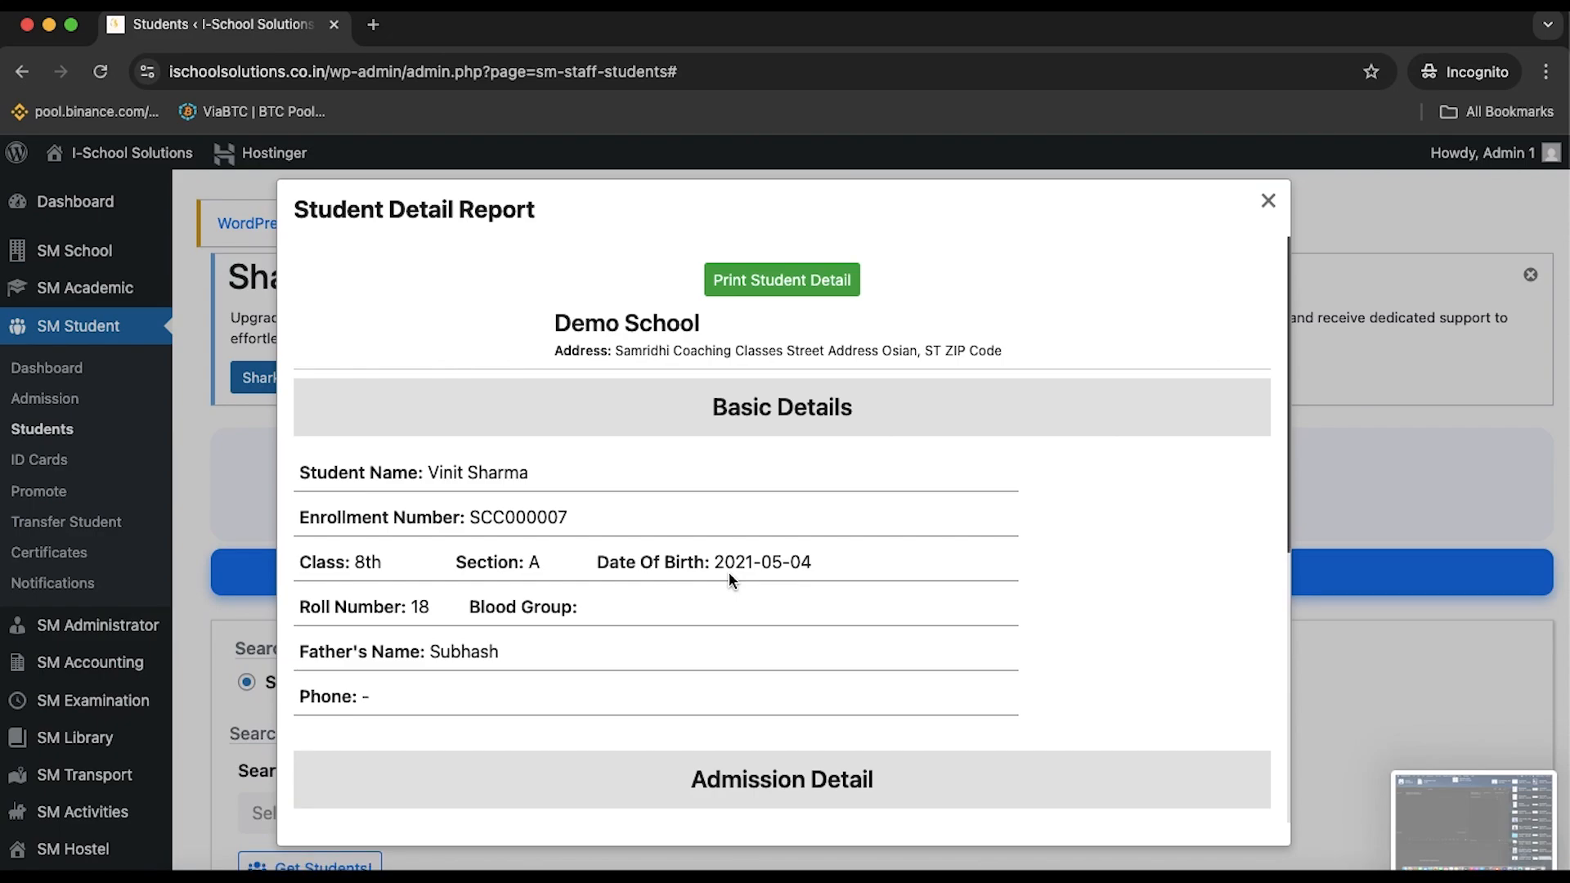
scroll(728, 571, down, 6)
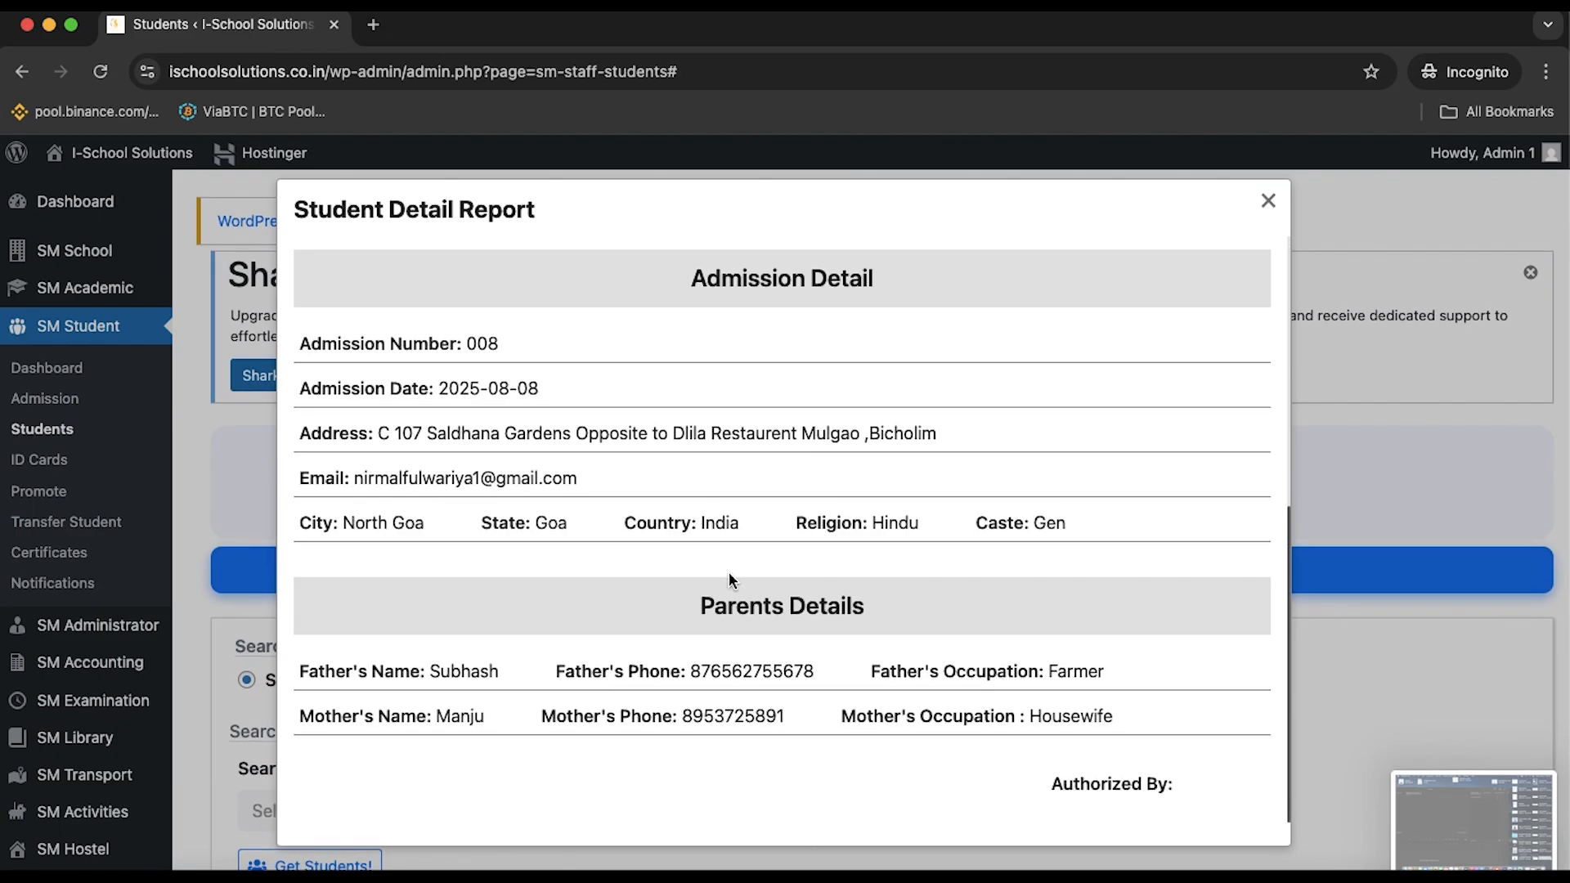
scroll(729, 579, up, 4)
click(1268, 202)
scroll(1139, 536, down, 10)
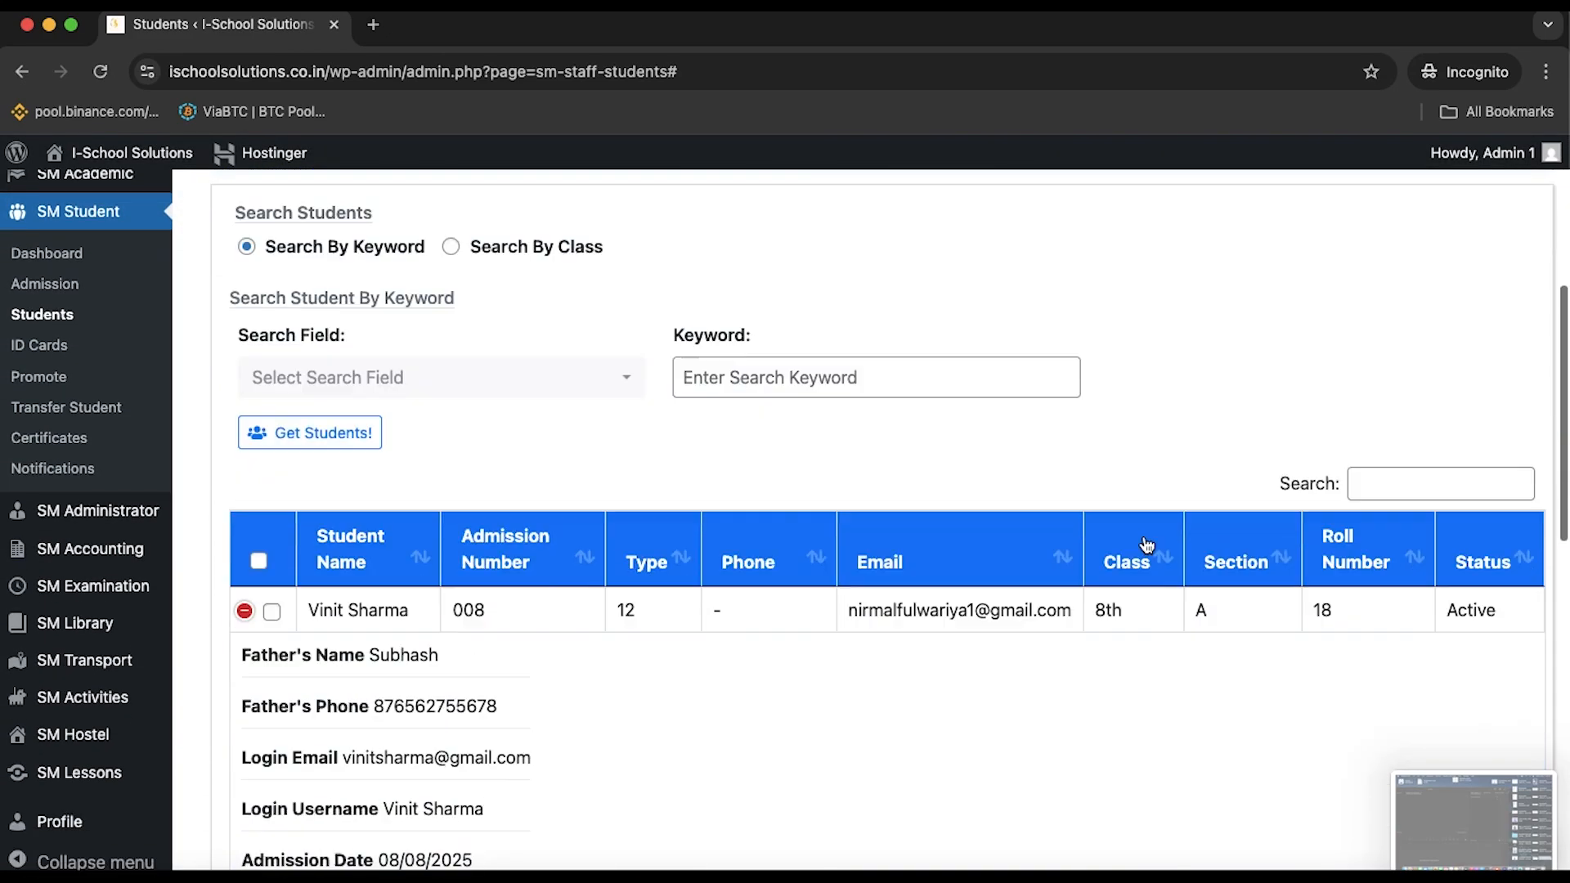
scroll(1139, 538, up, 4)
scroll(1137, 536, up, 10)
scroll(1137, 536, down, 1)
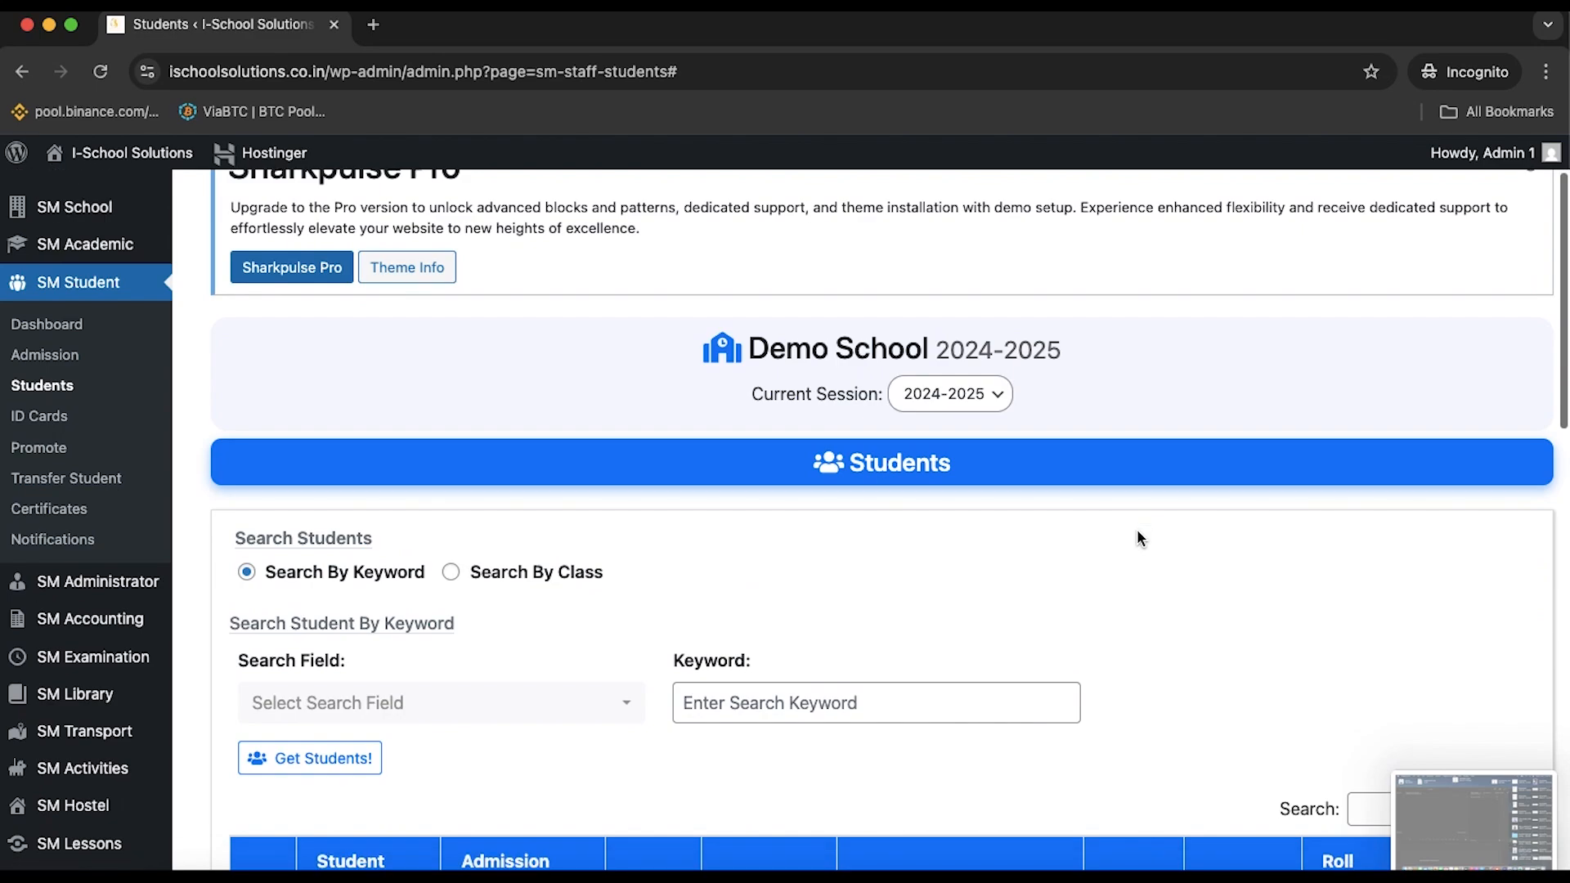
click(511, 721)
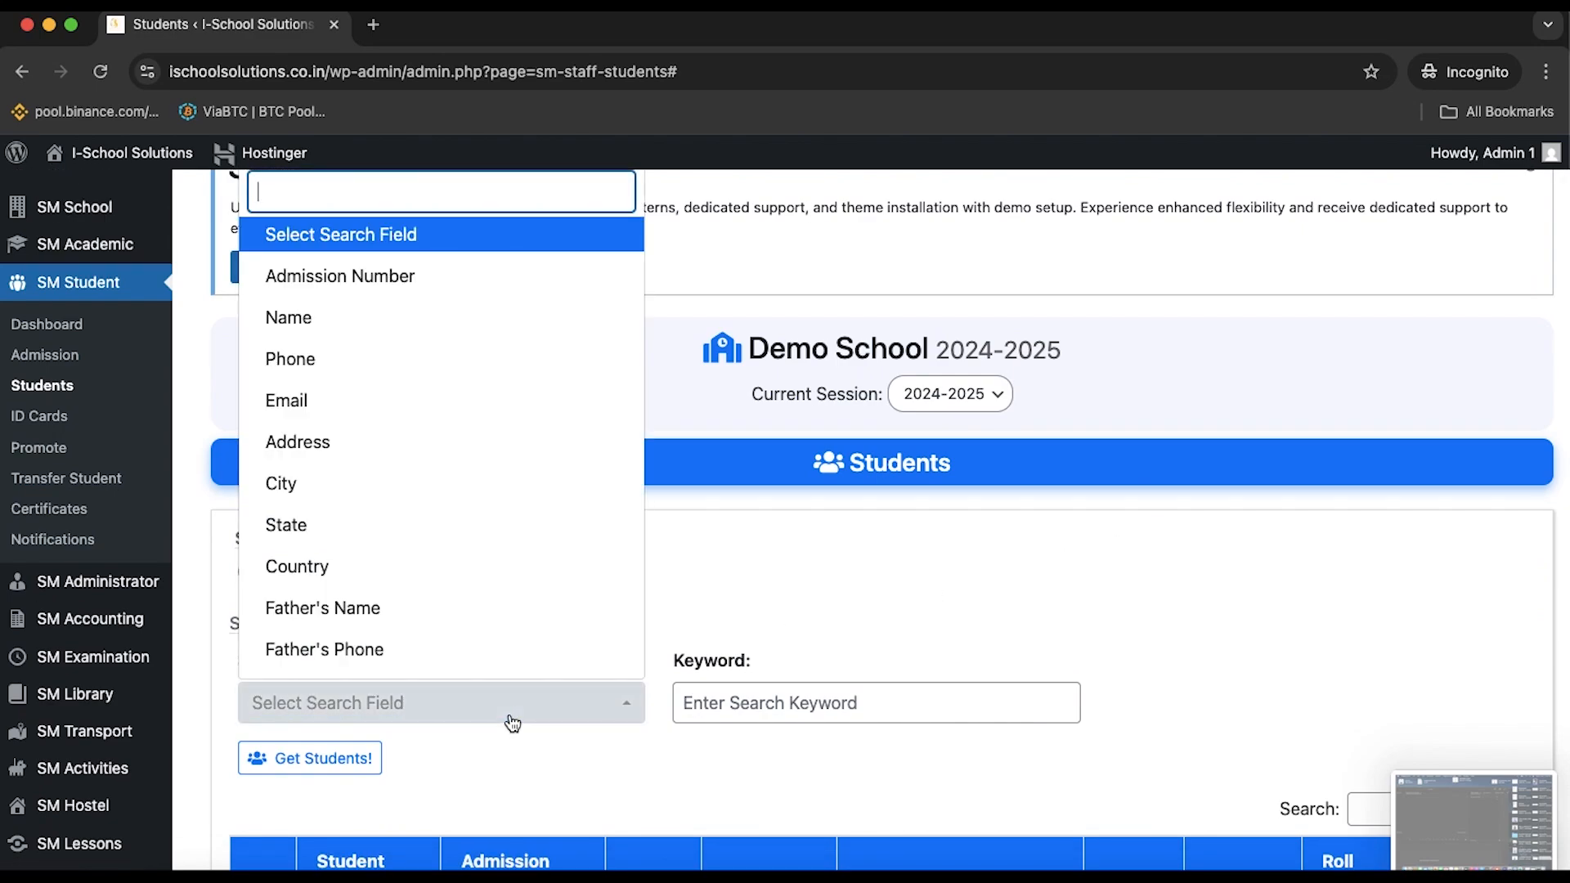
Try Father's Name as the student search field
click(494, 608)
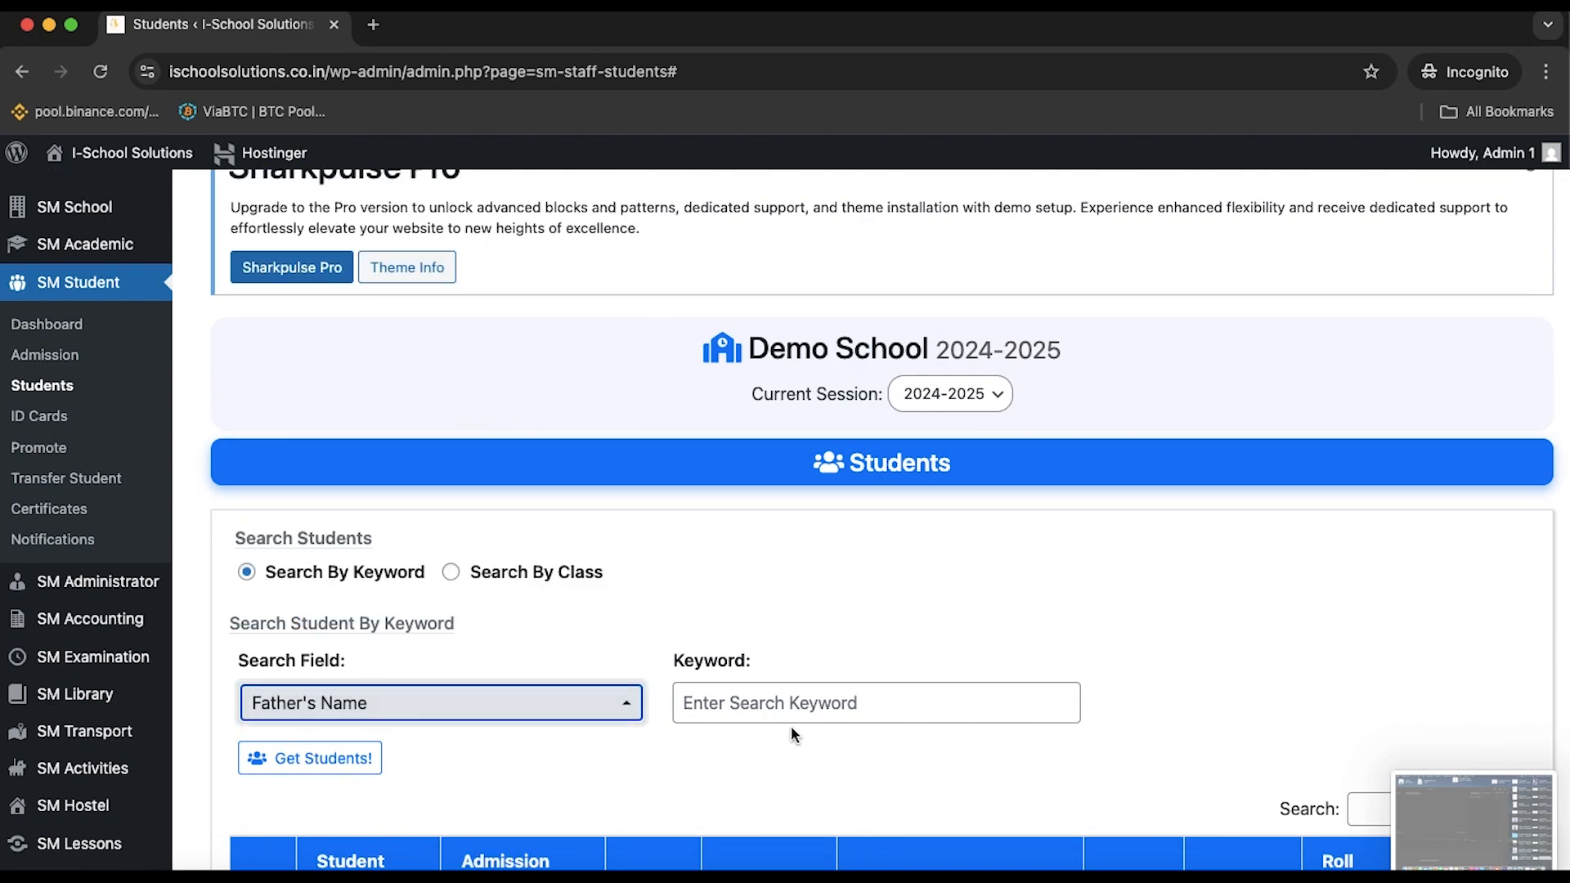
click(779, 708)
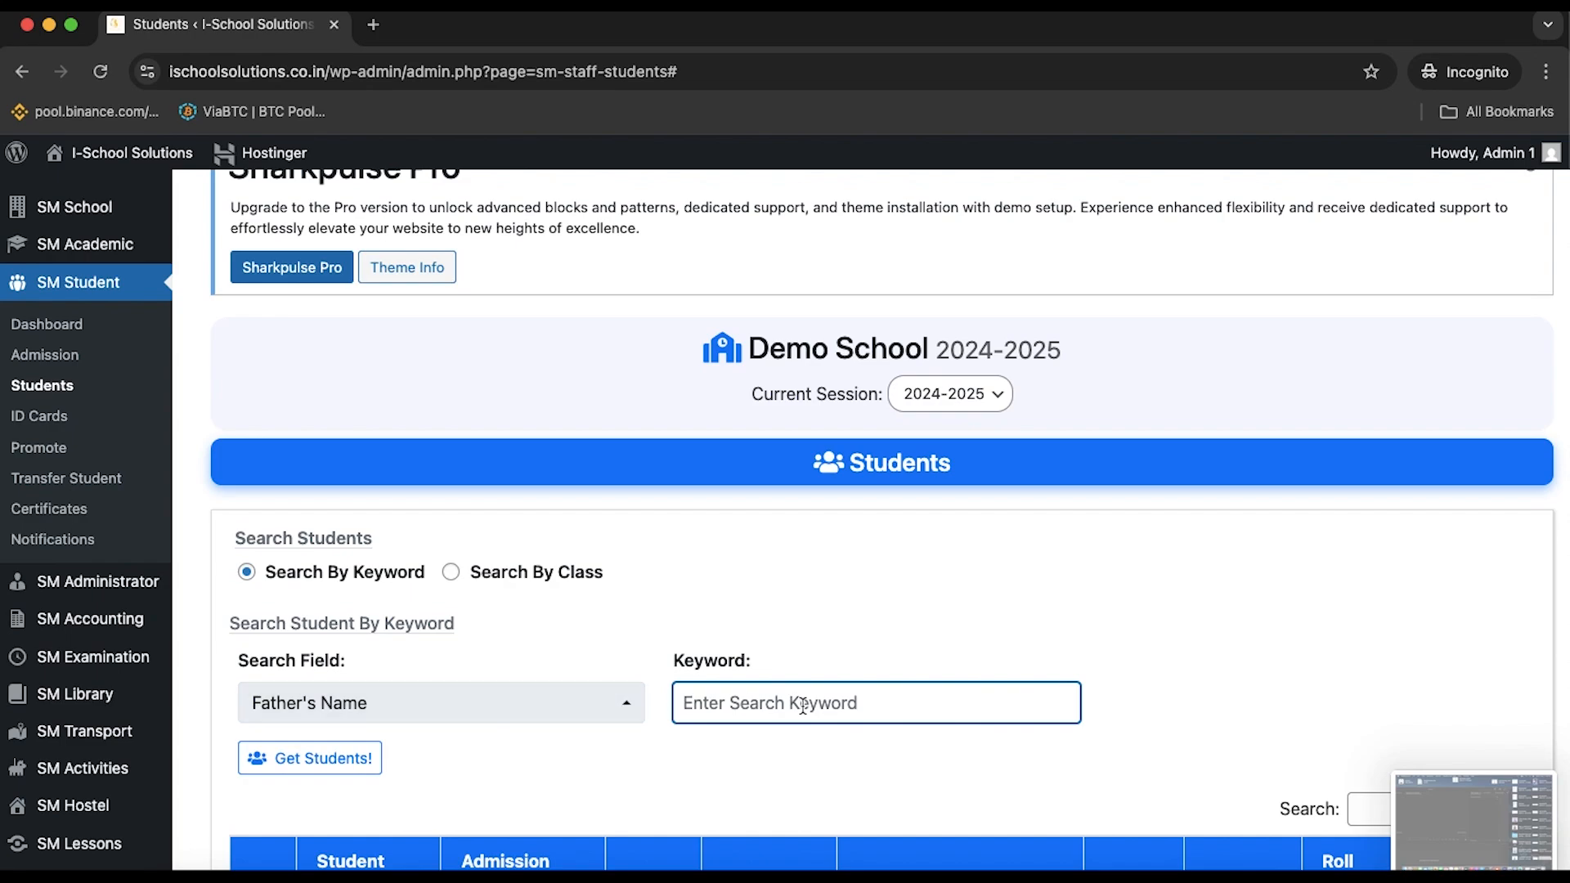
click(584, 718)
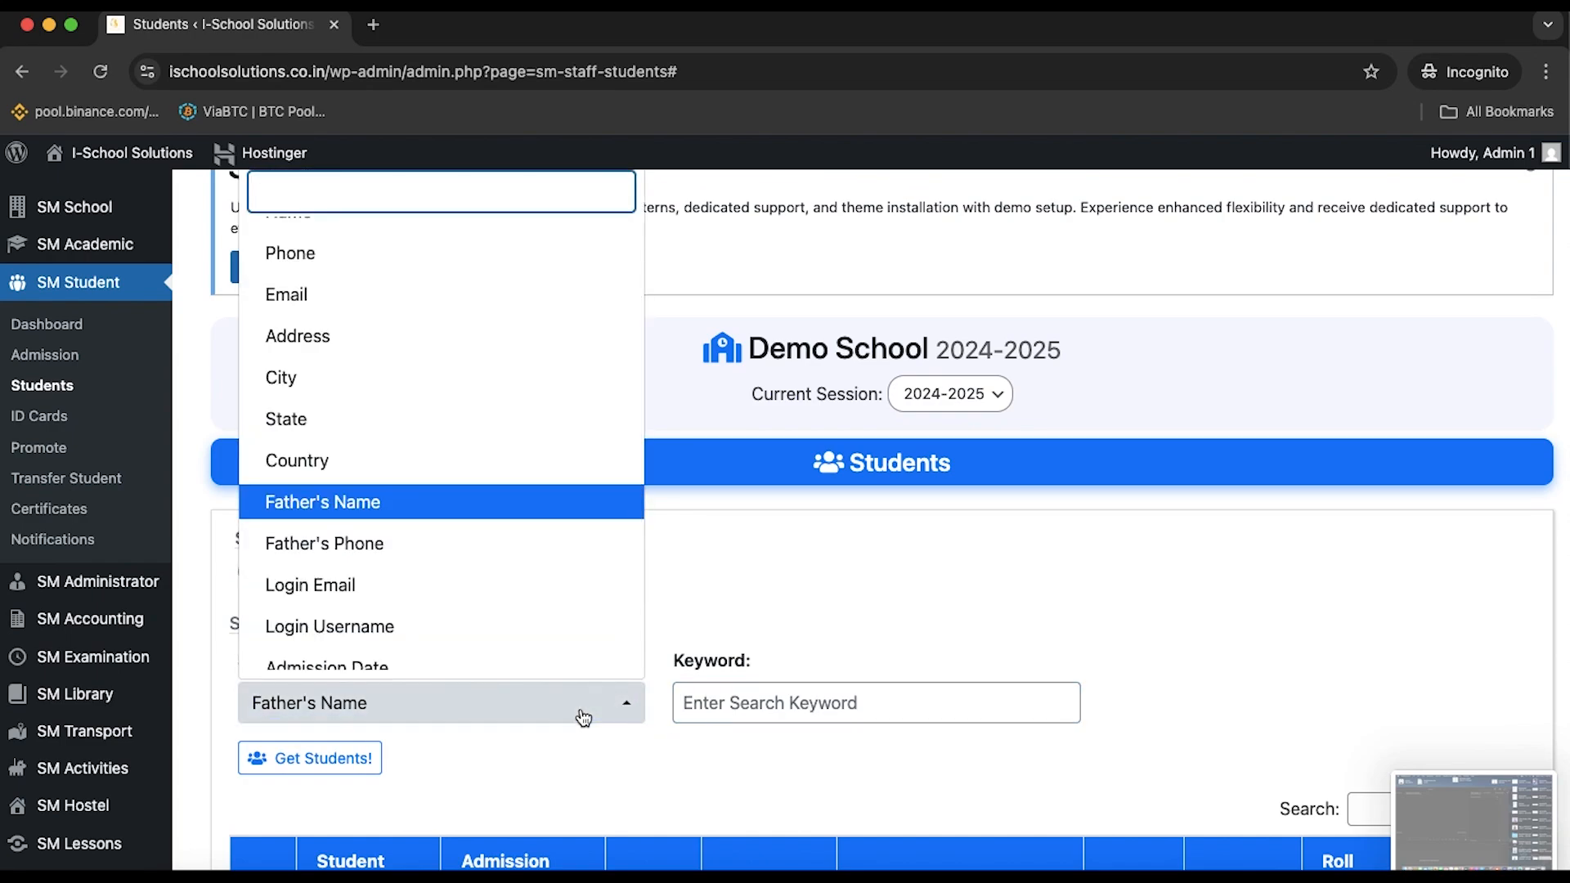
scroll(548, 617, down, 1)
scroll(550, 620, up, 4)
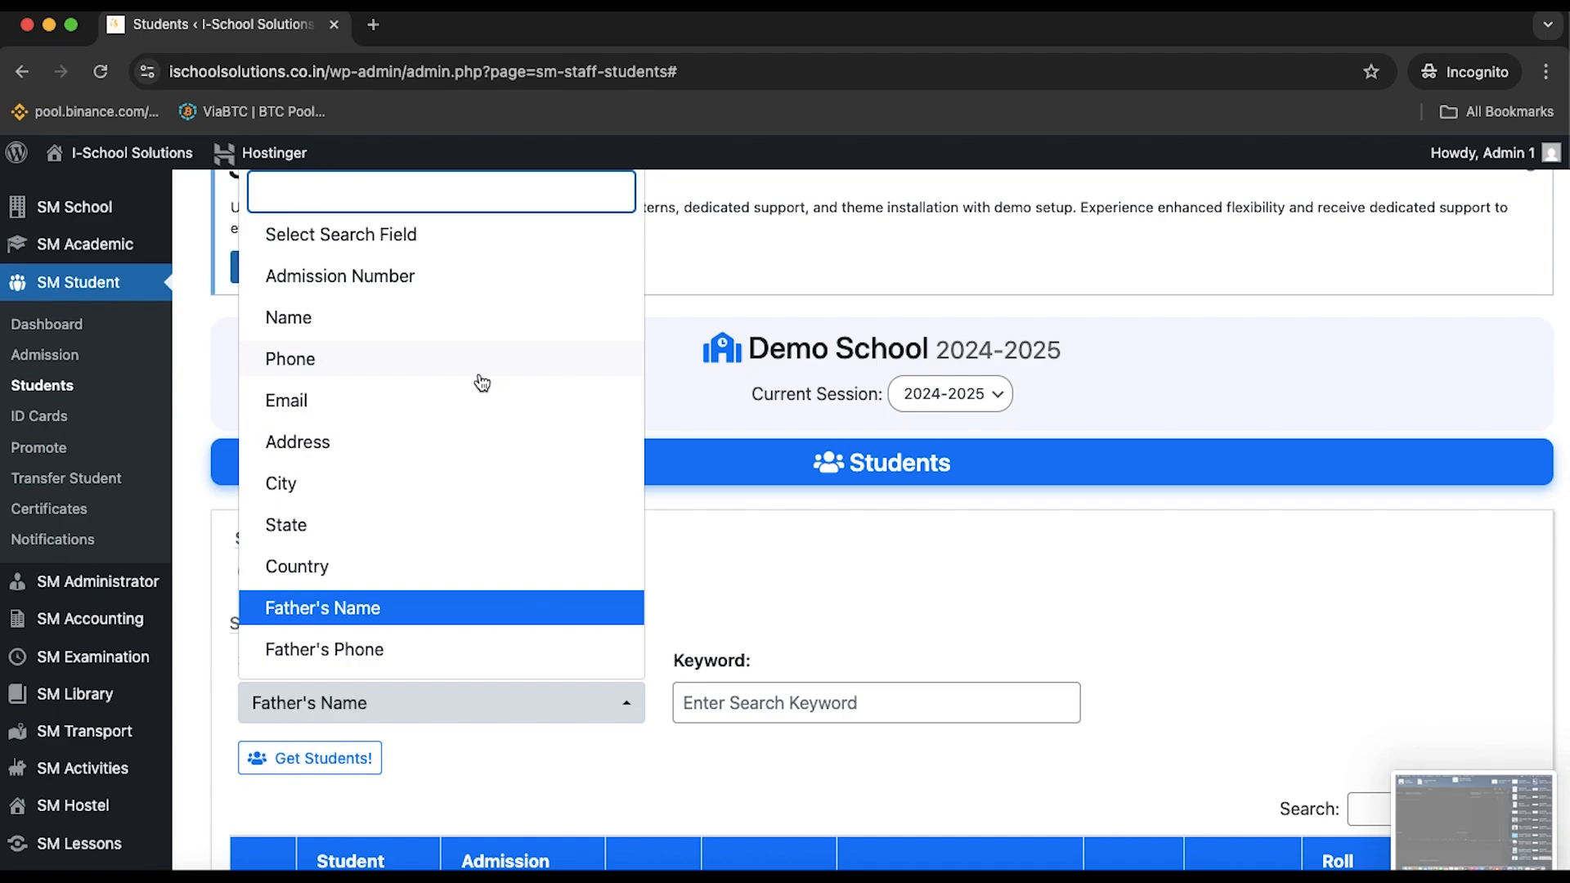
scroll(456, 495, down, 3)
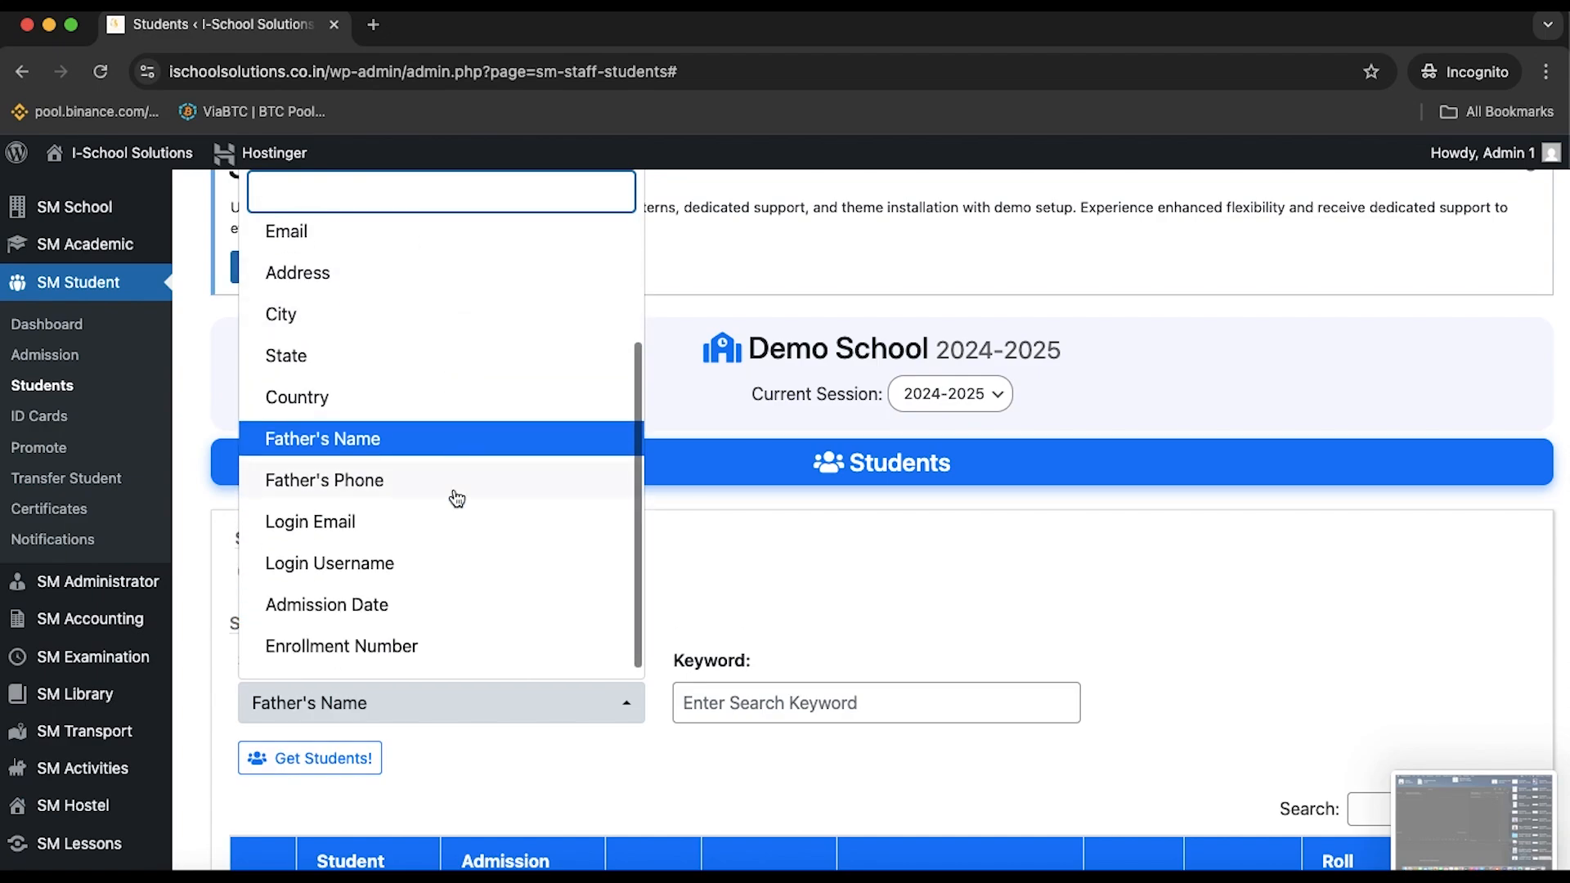
scroll(420, 543, up, 3)
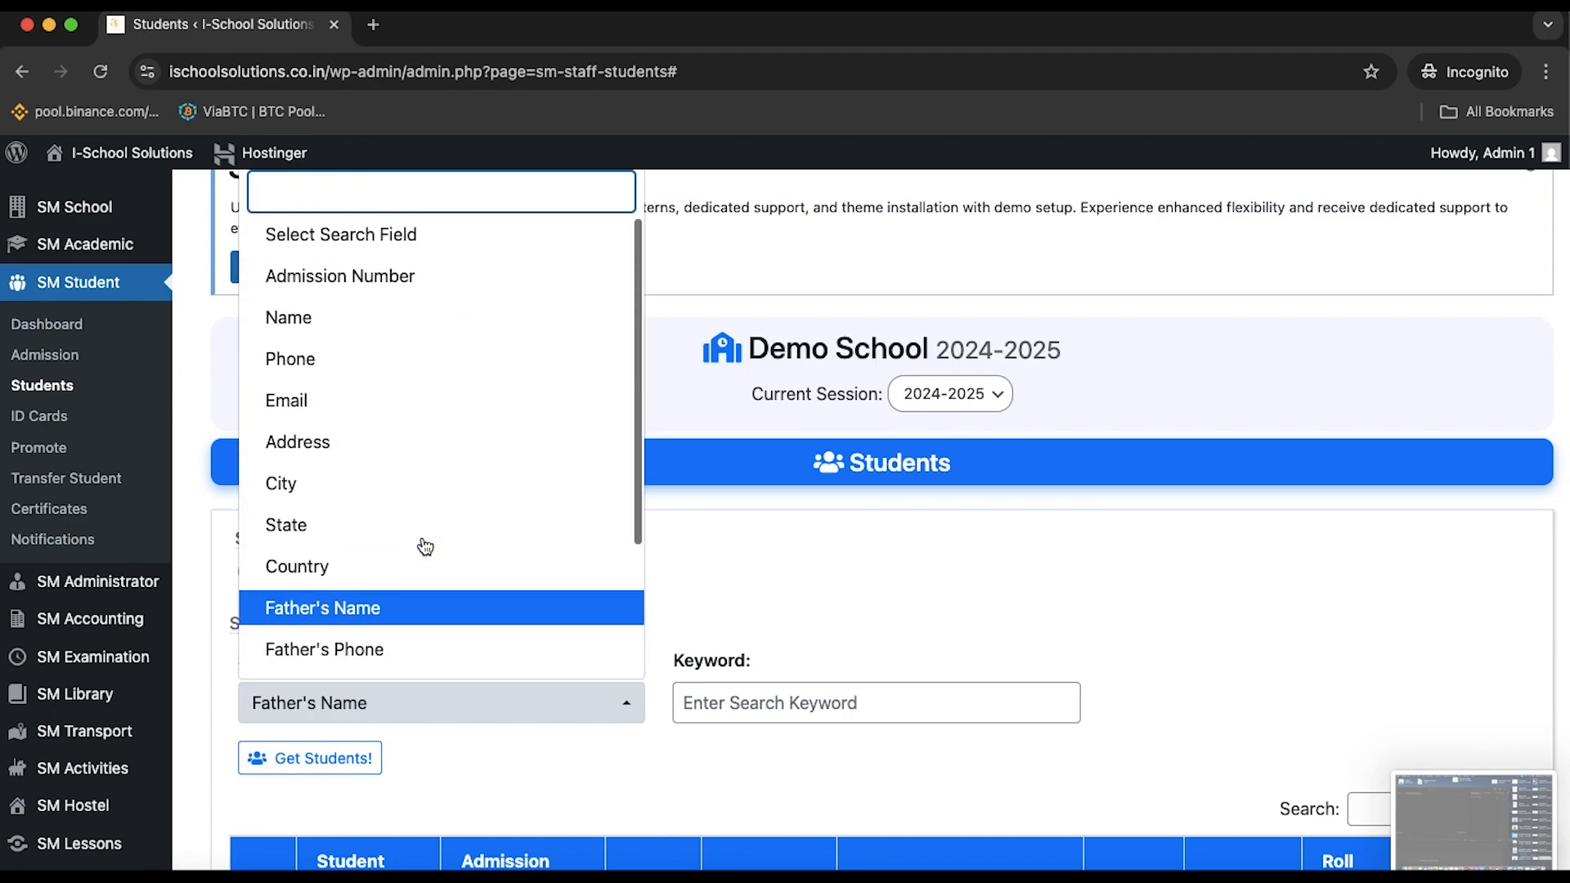
Switch the search field to Admission Number, leaving the keyword empty
click(406, 283)
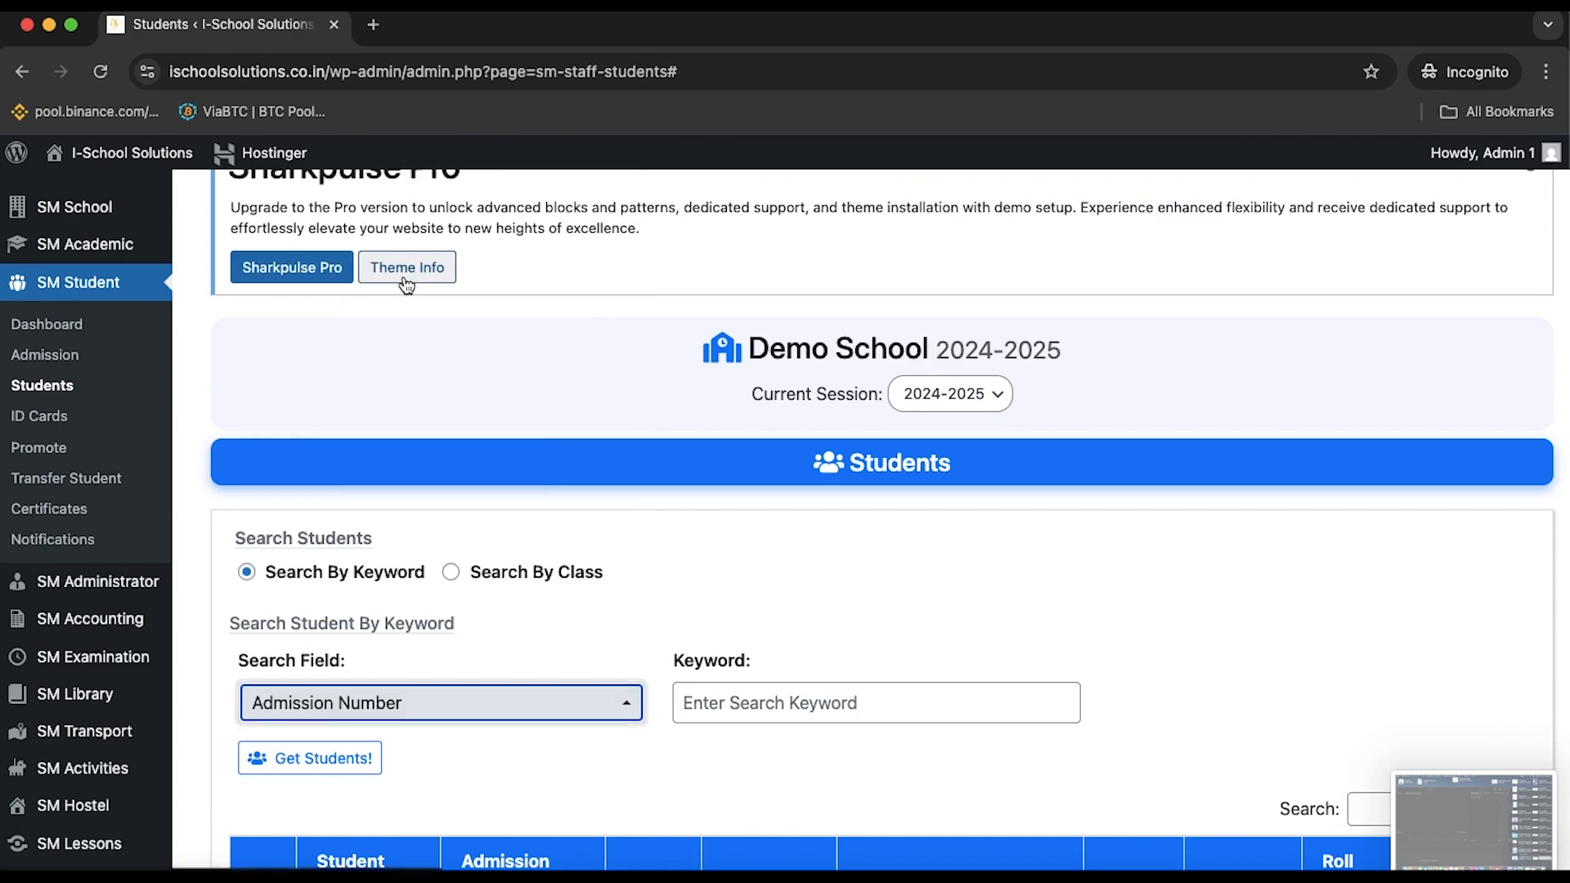
click(482, 719)
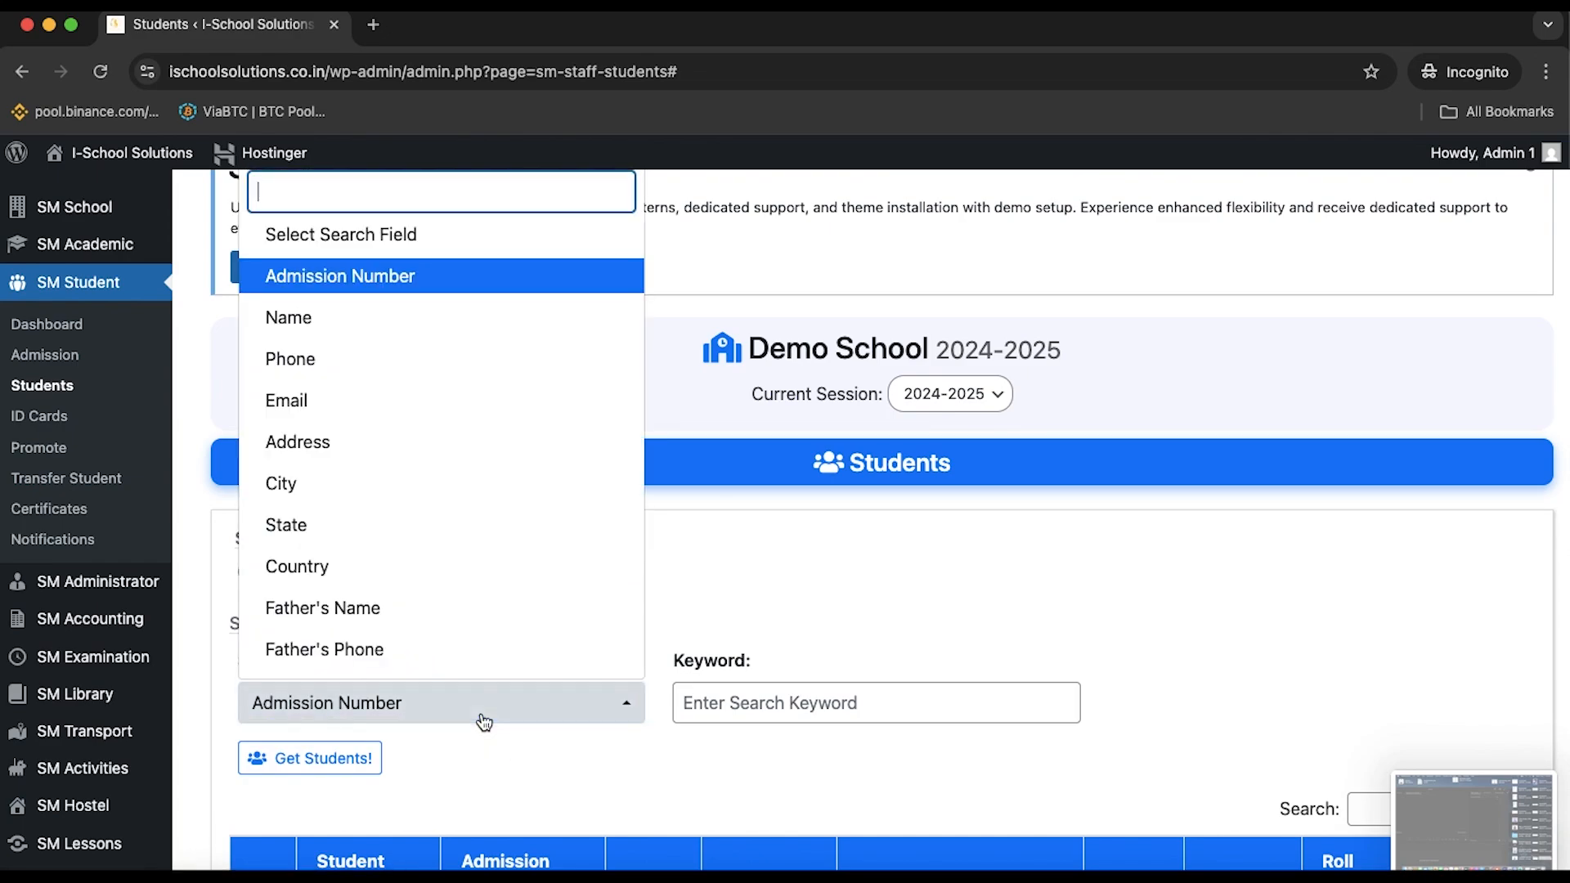
click(500, 762)
click(502, 710)
scroll(426, 497, up, 3)
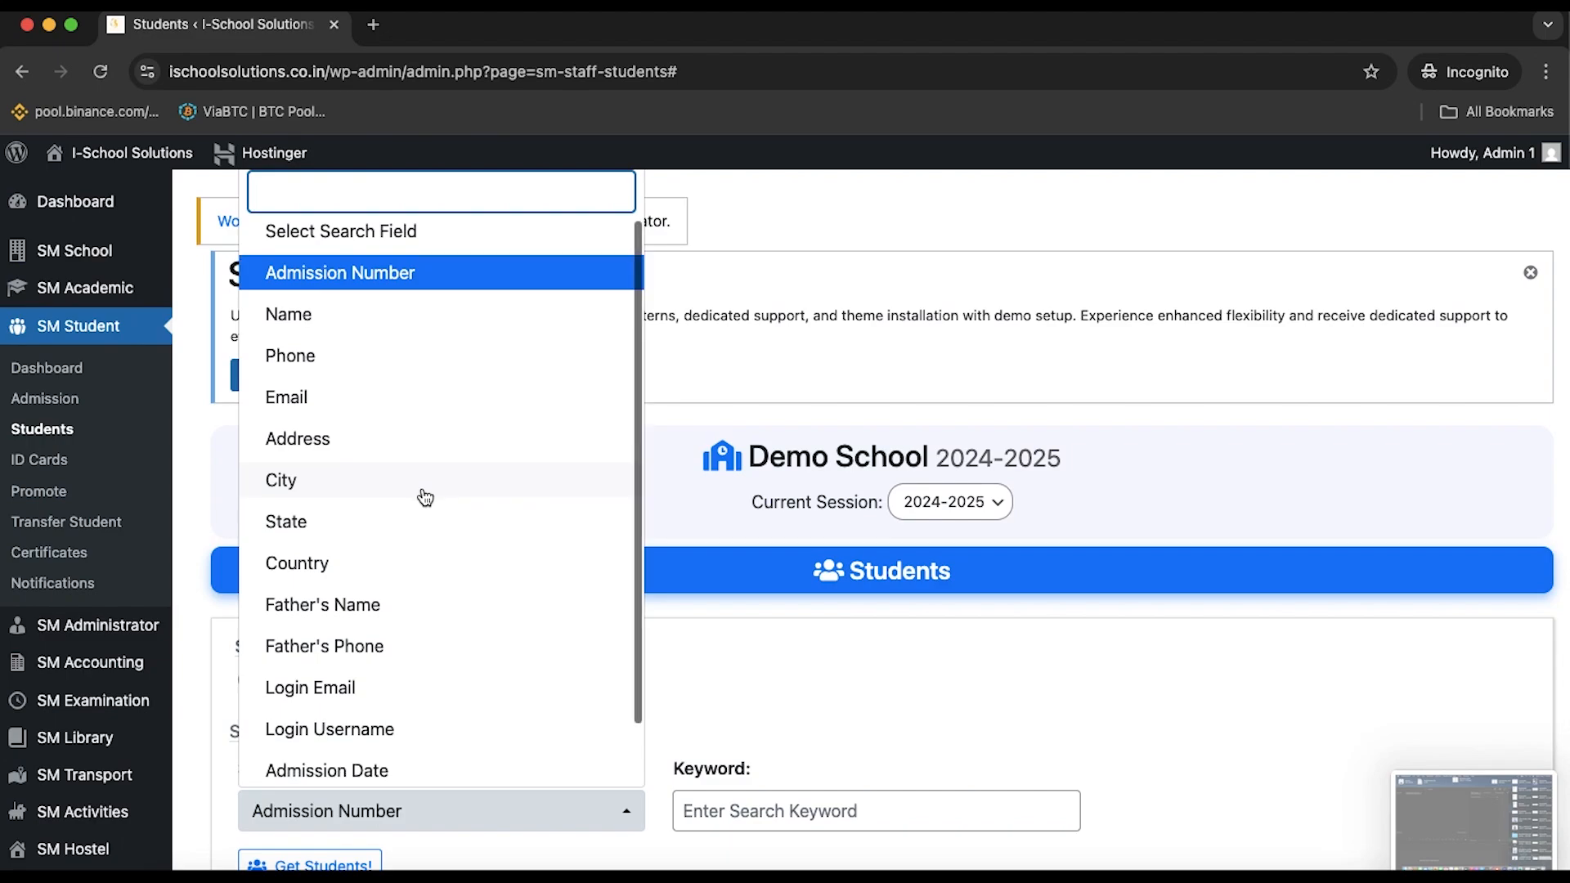
scroll(426, 497, down, 2)
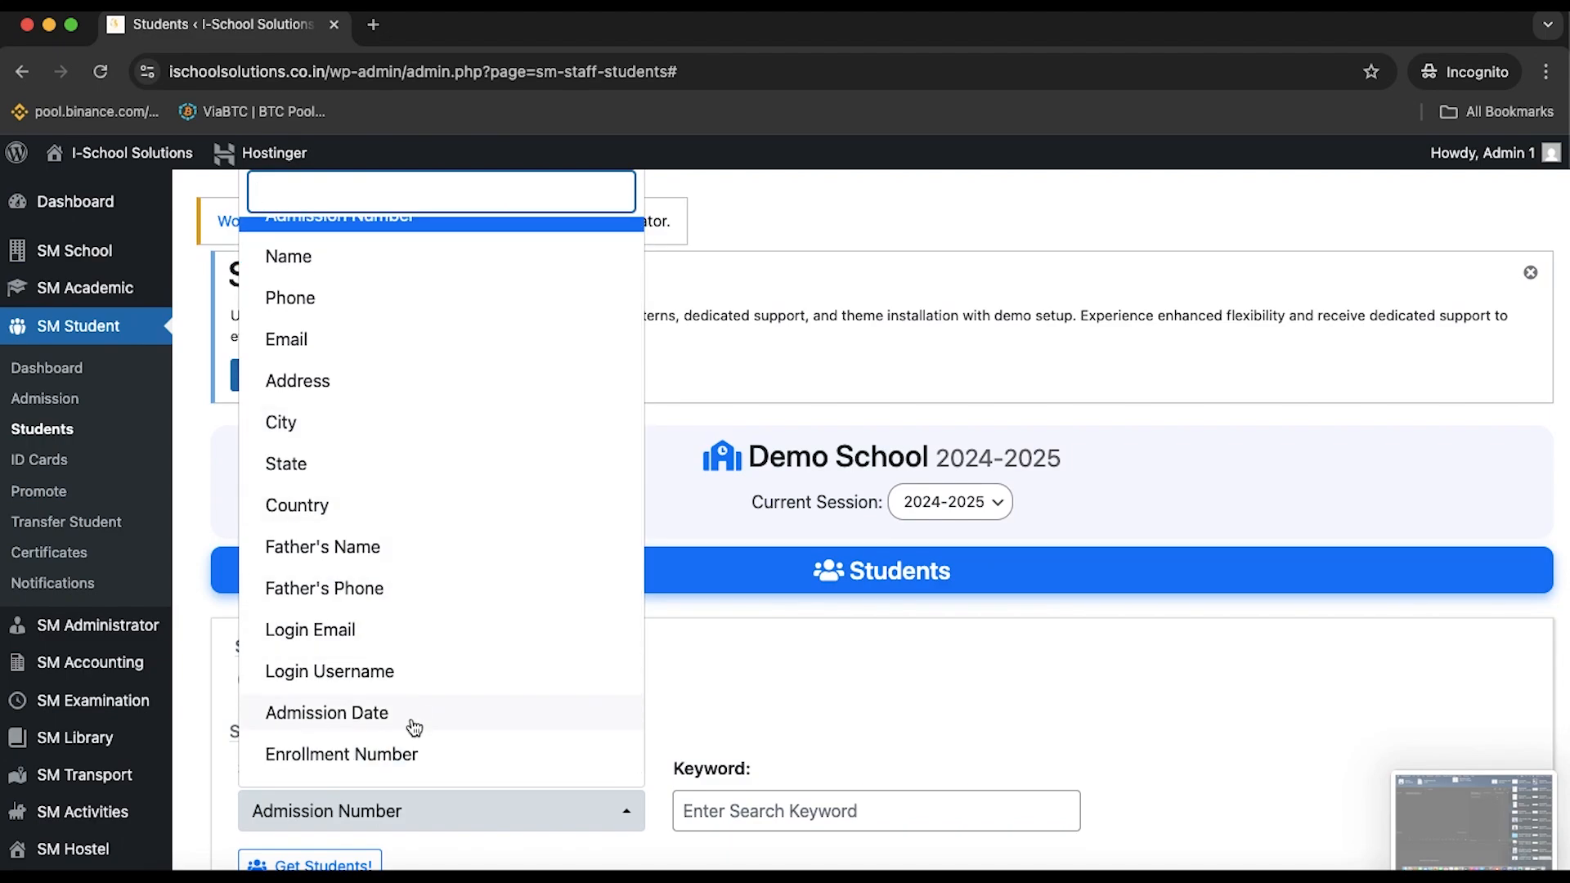
scroll(415, 728, up, 2)
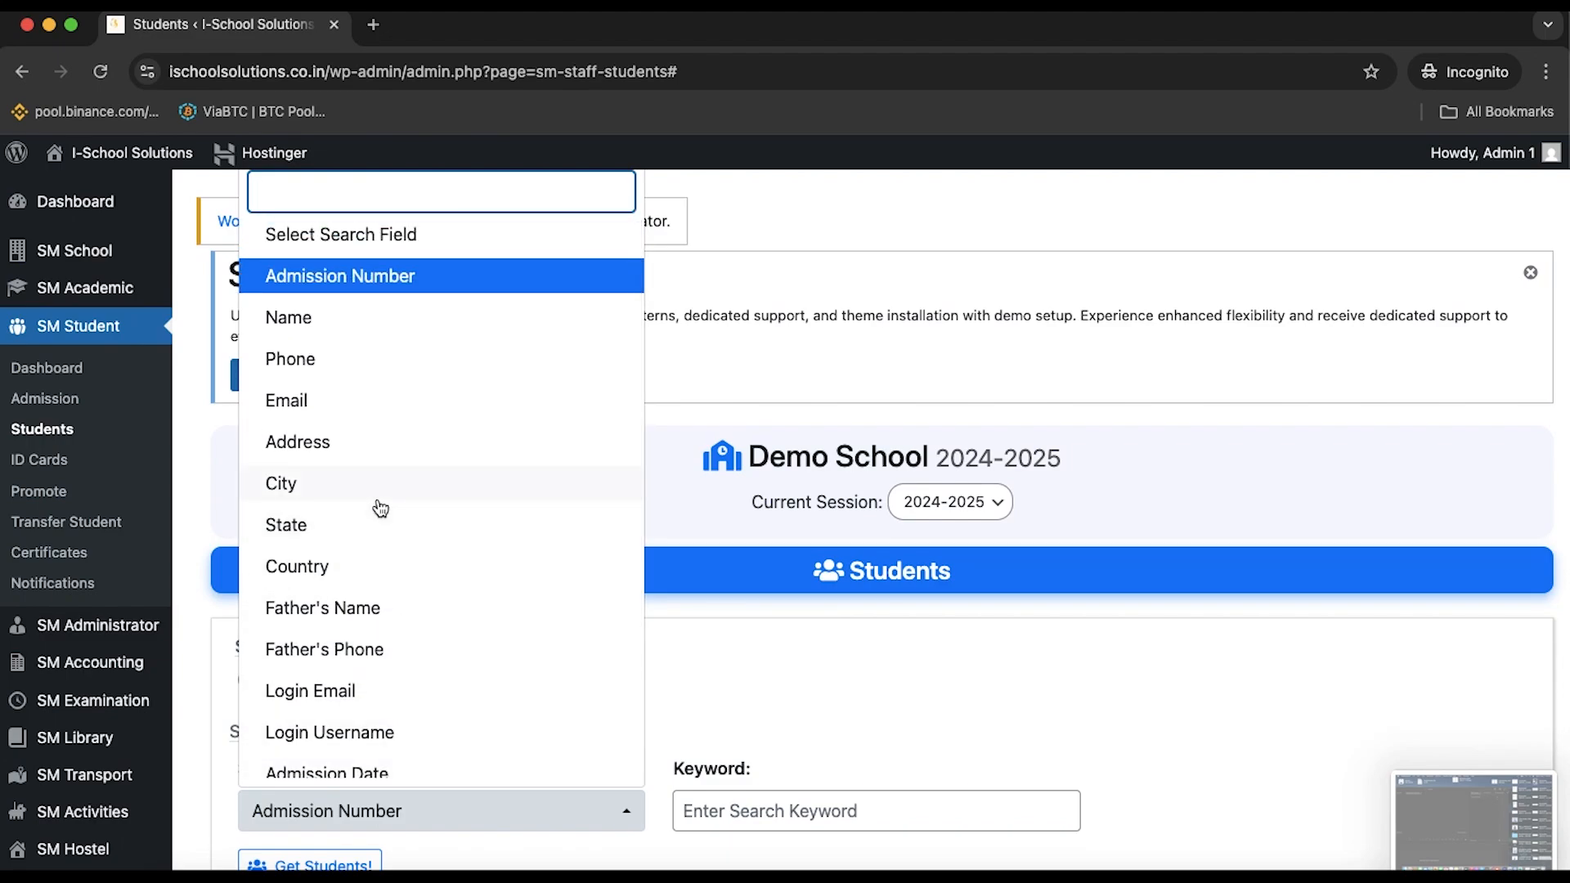
click(802, 652)
scroll(684, 684, down, 4)
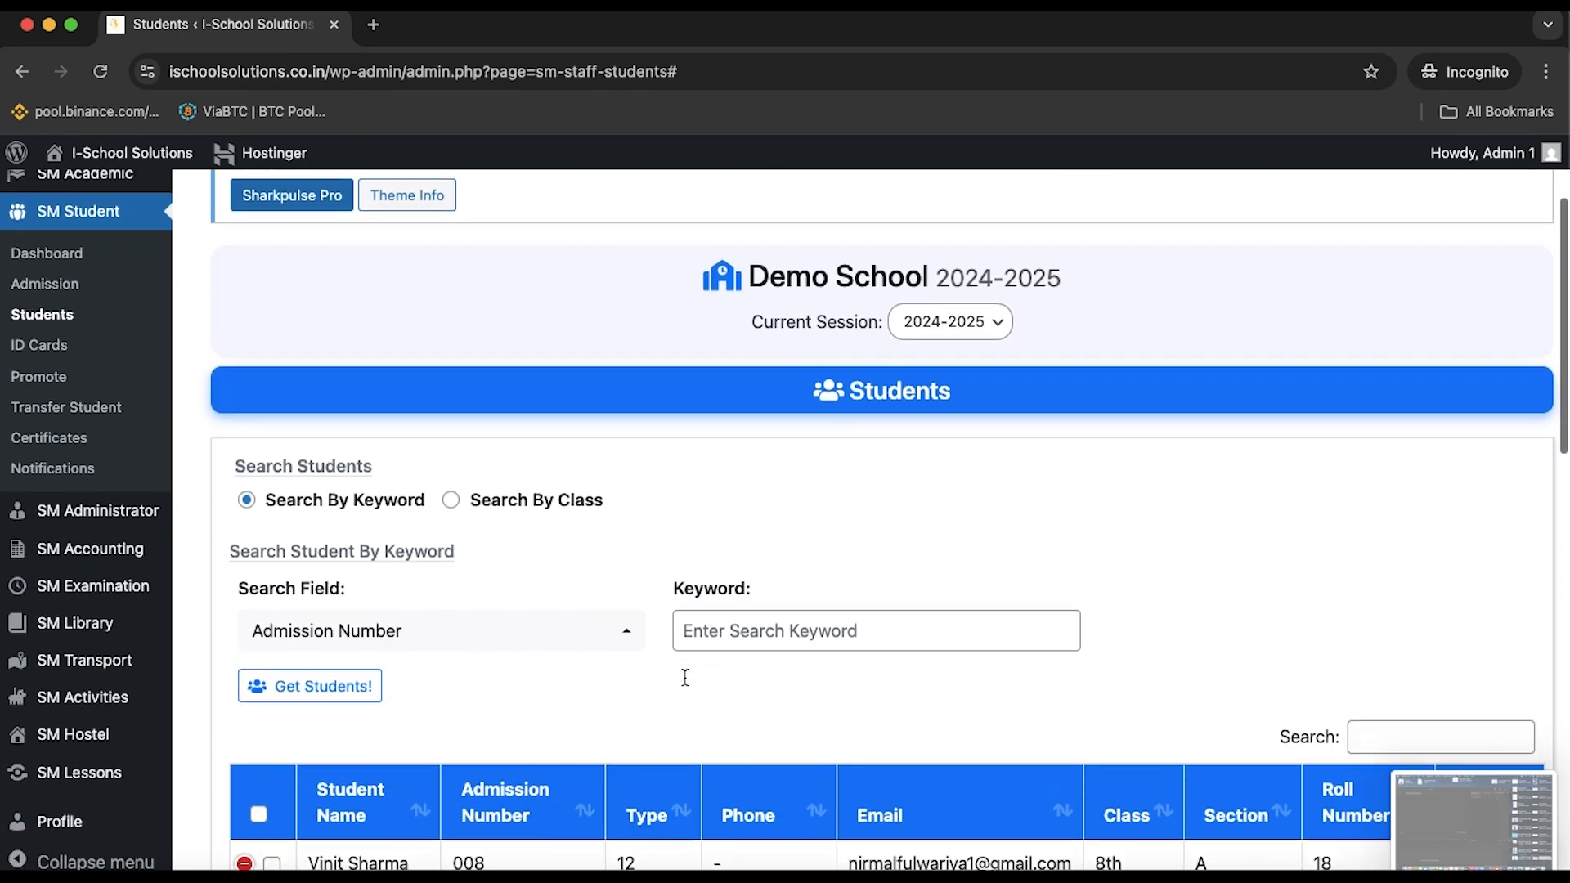
Load the five class 8th, section A students and export them as students_08_08_2025
click(451, 496)
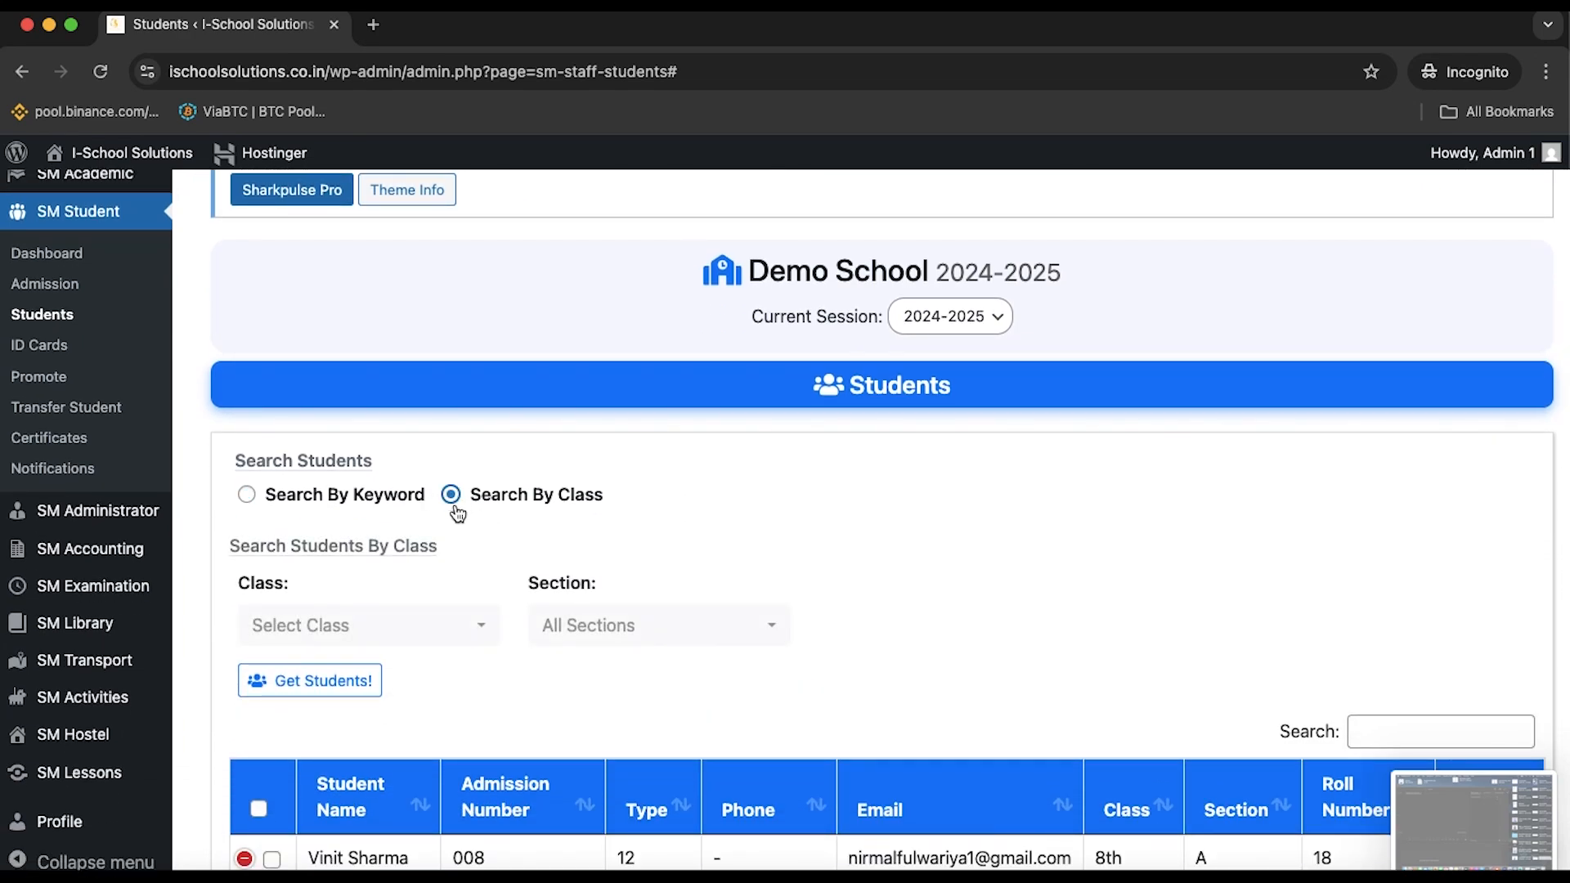
click(433, 638)
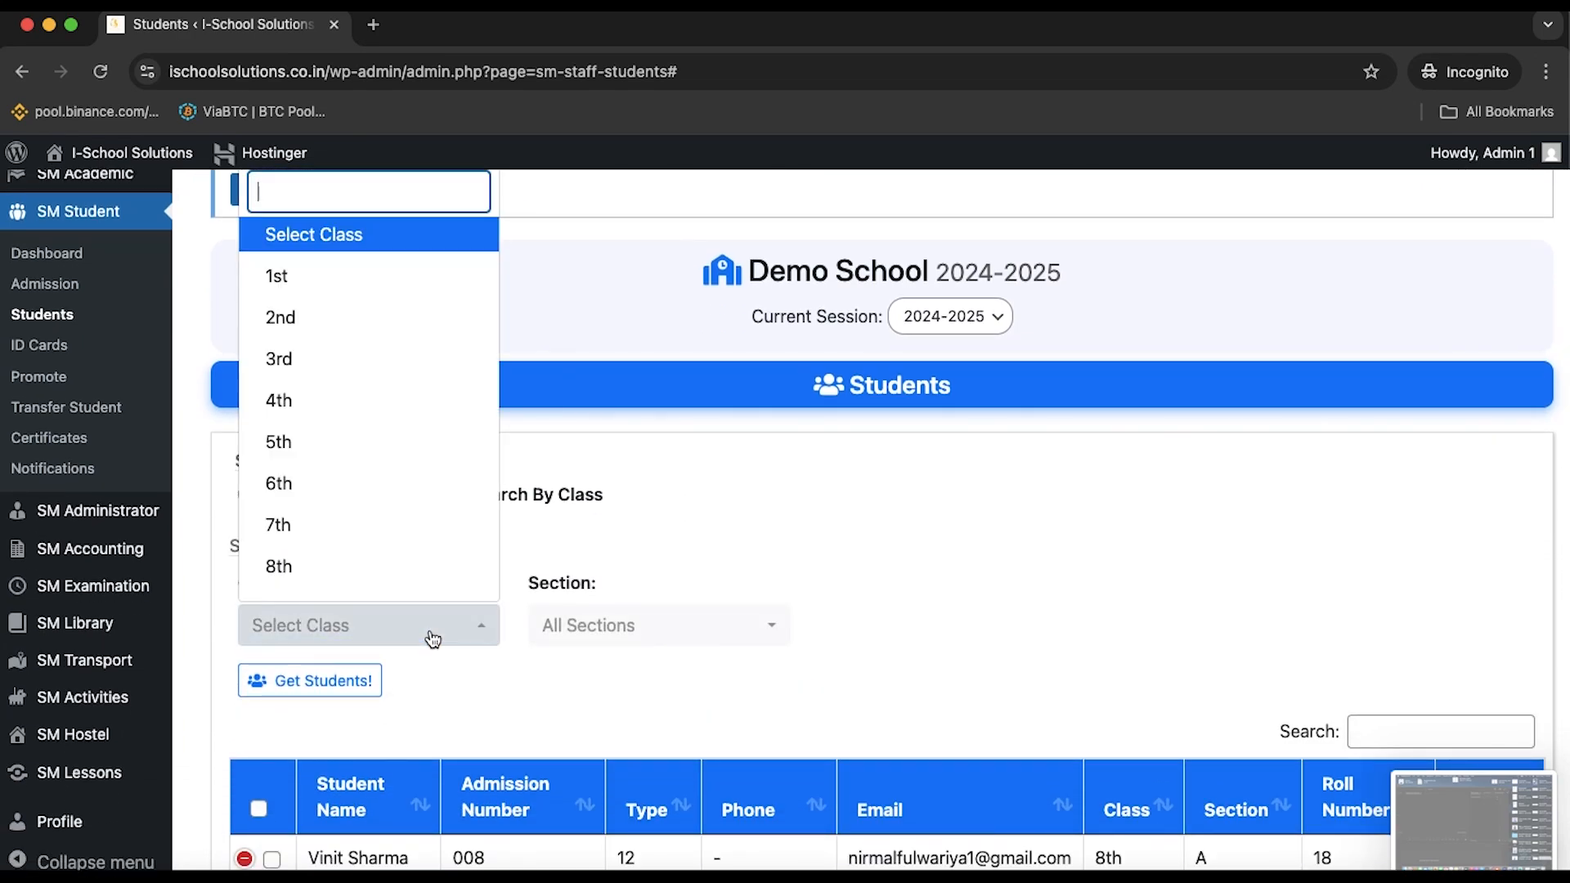
click(350, 577)
click(652, 630)
click(646, 773)
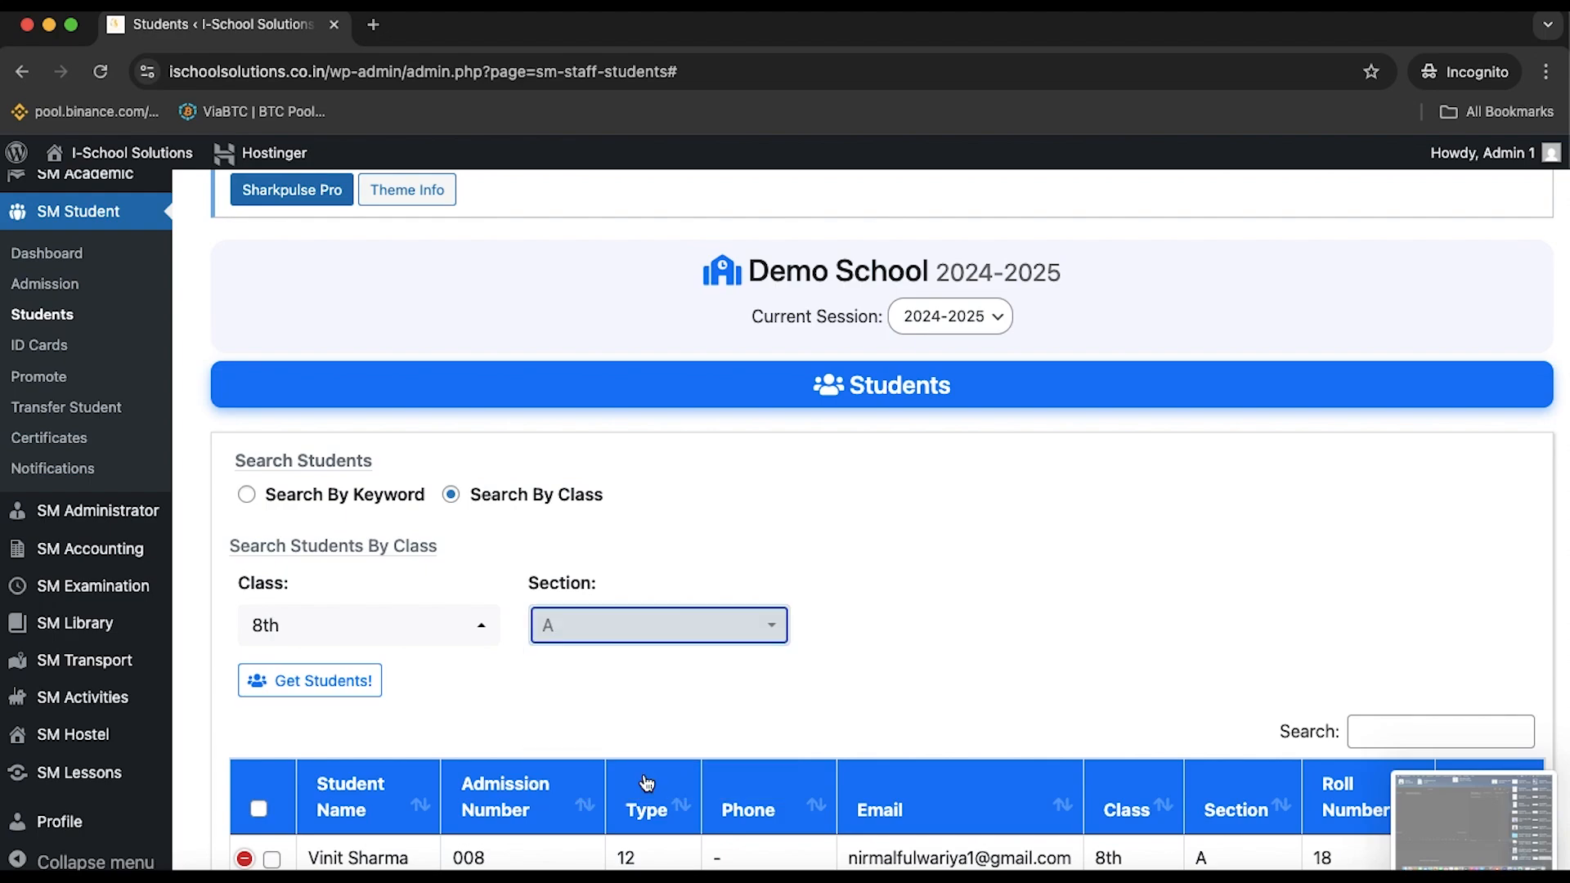
click(331, 691)
scroll(507, 713, down, 6)
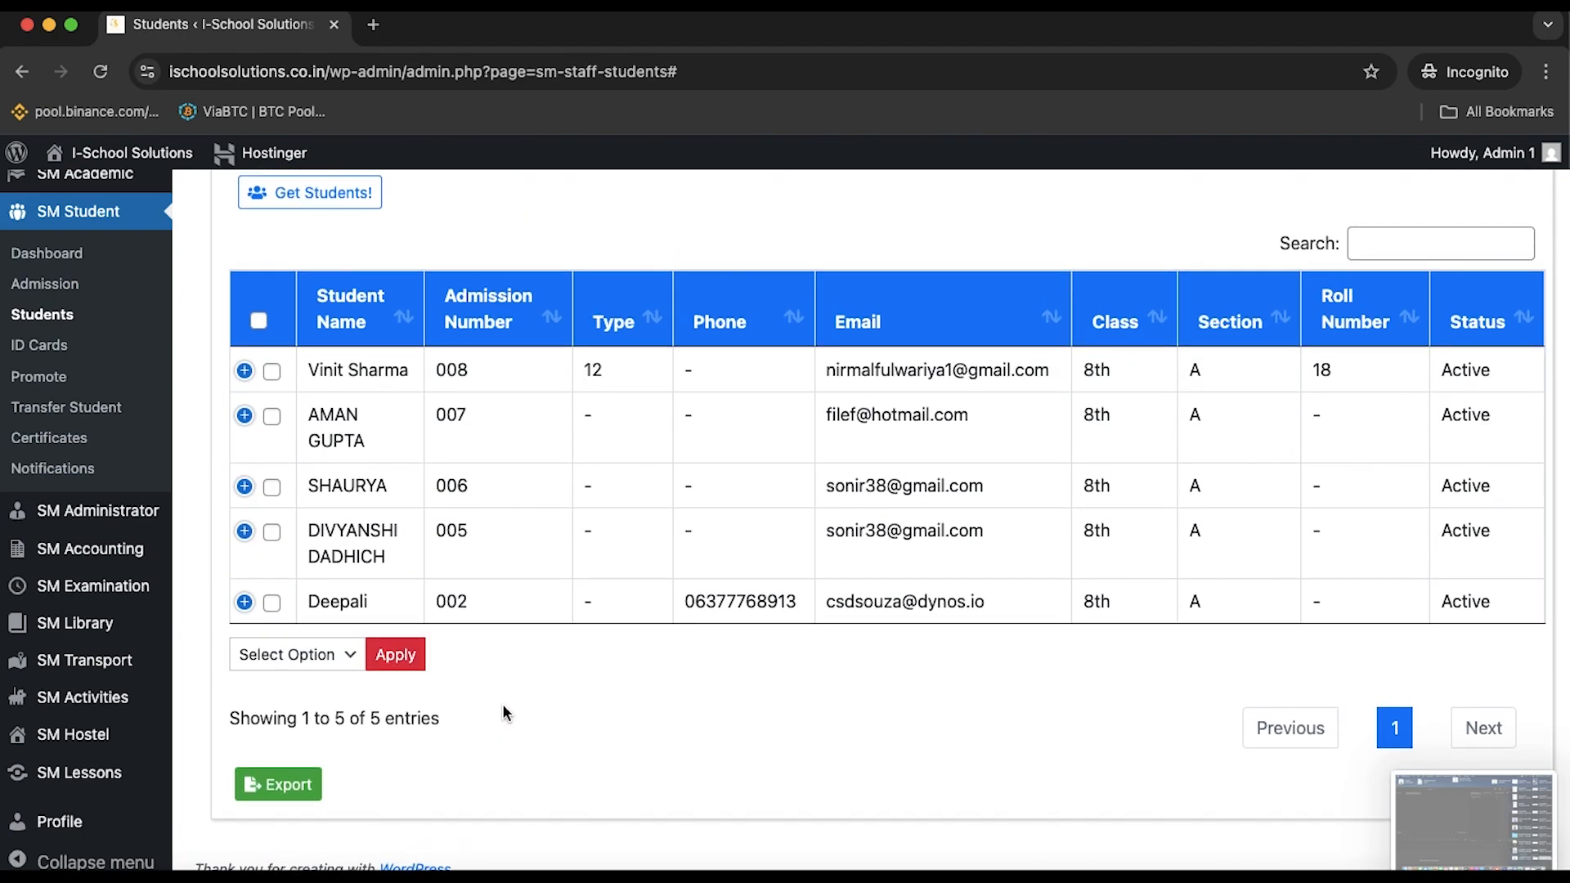
click(288, 787)
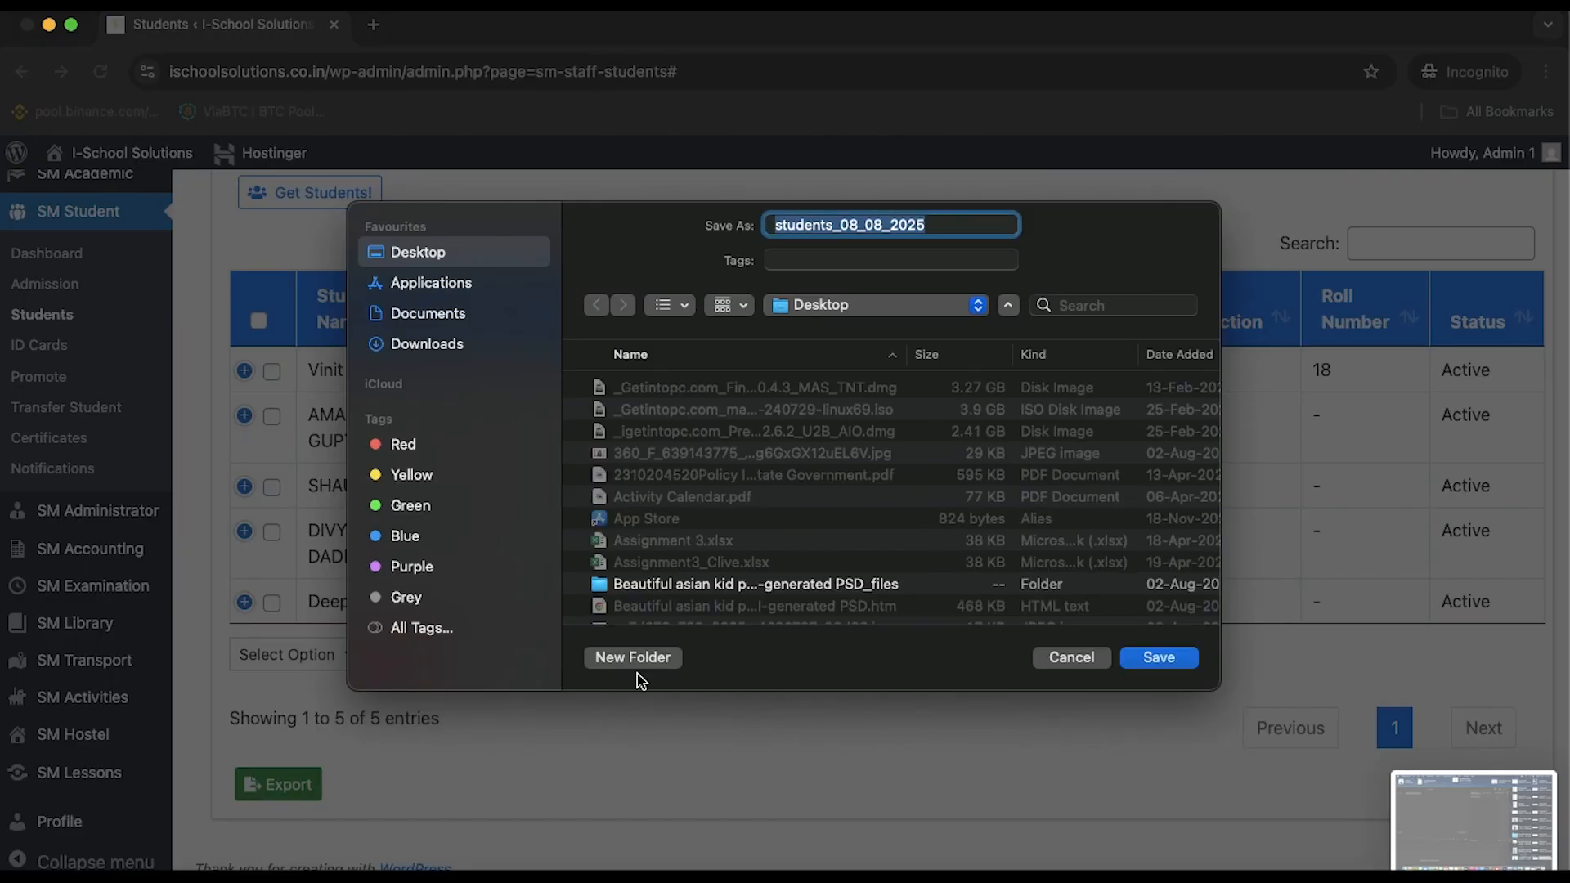
Save students_08_08_2025.csv, view it in Excel with Don't Convert, then quit Excel
click(1158, 656)
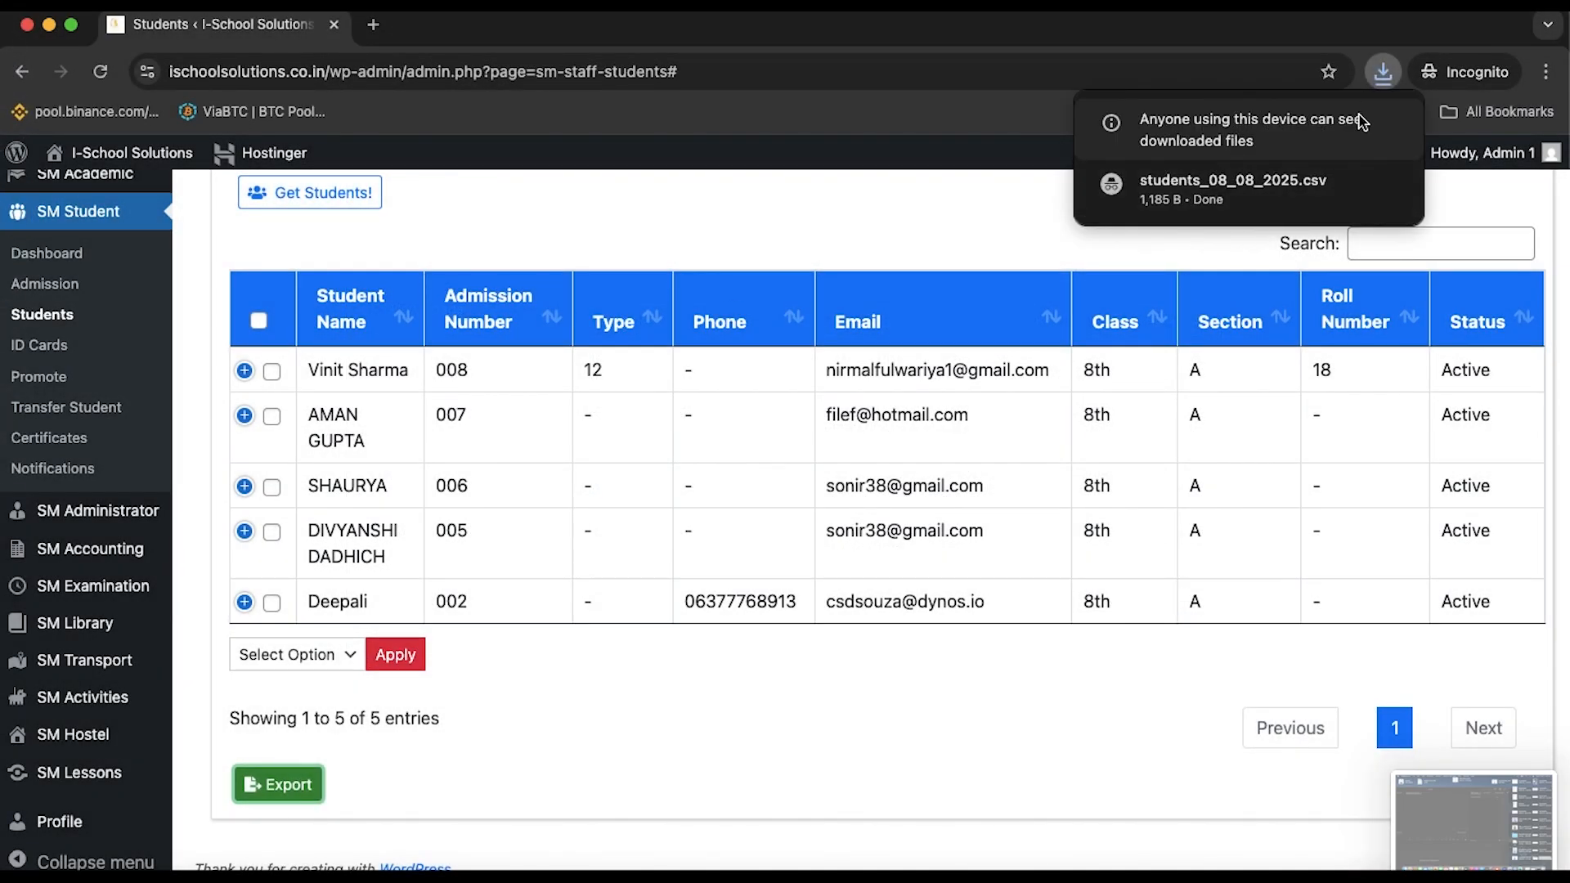
mouse_move(1288, 195)
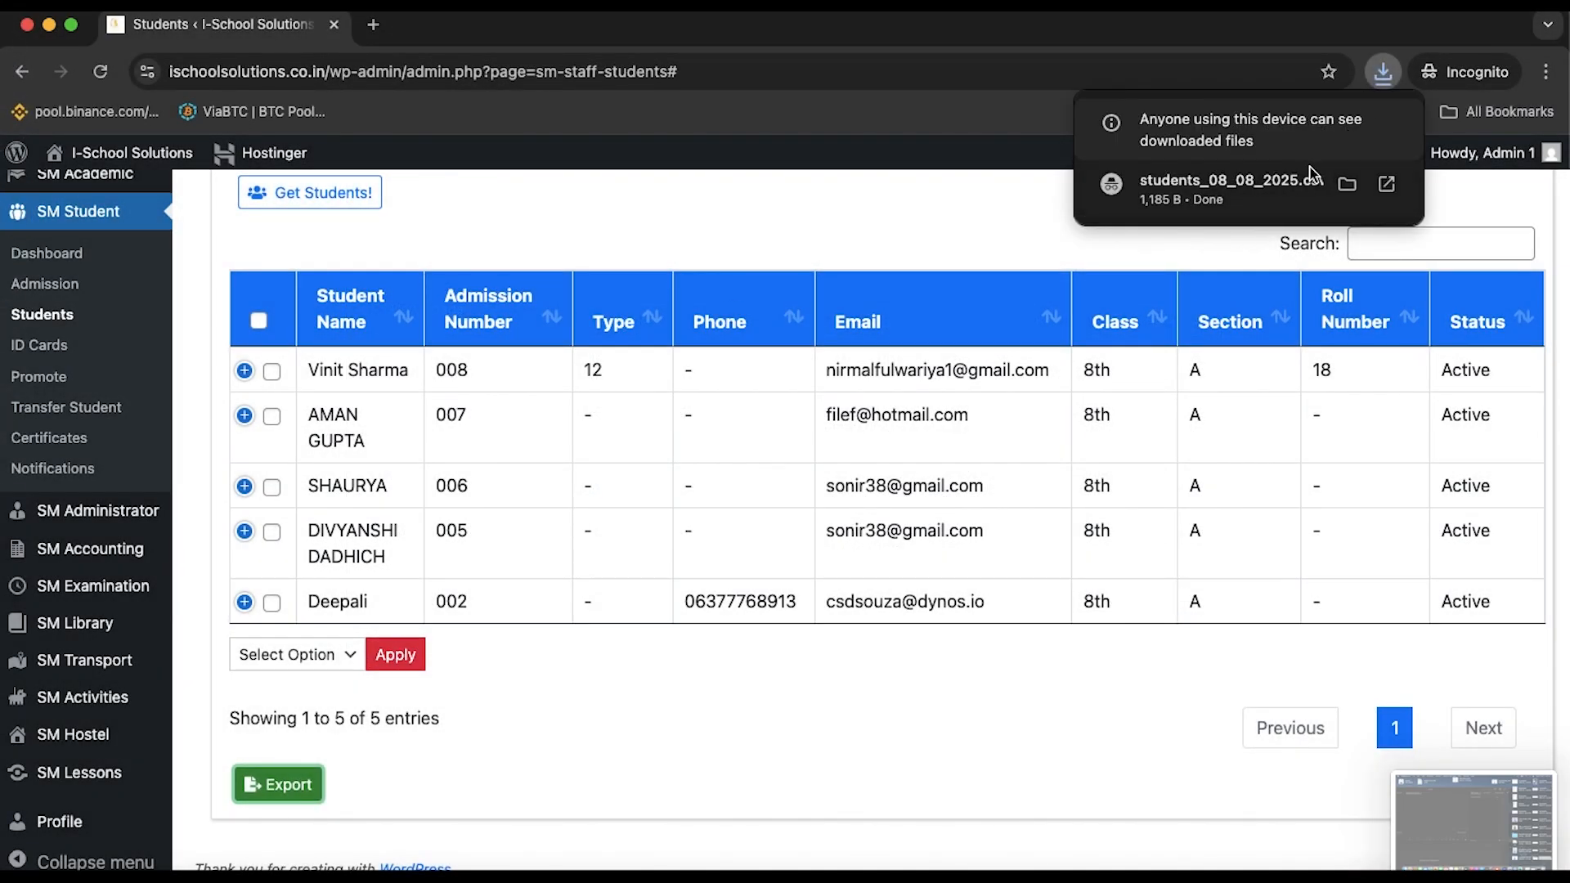
click(1320, 211)
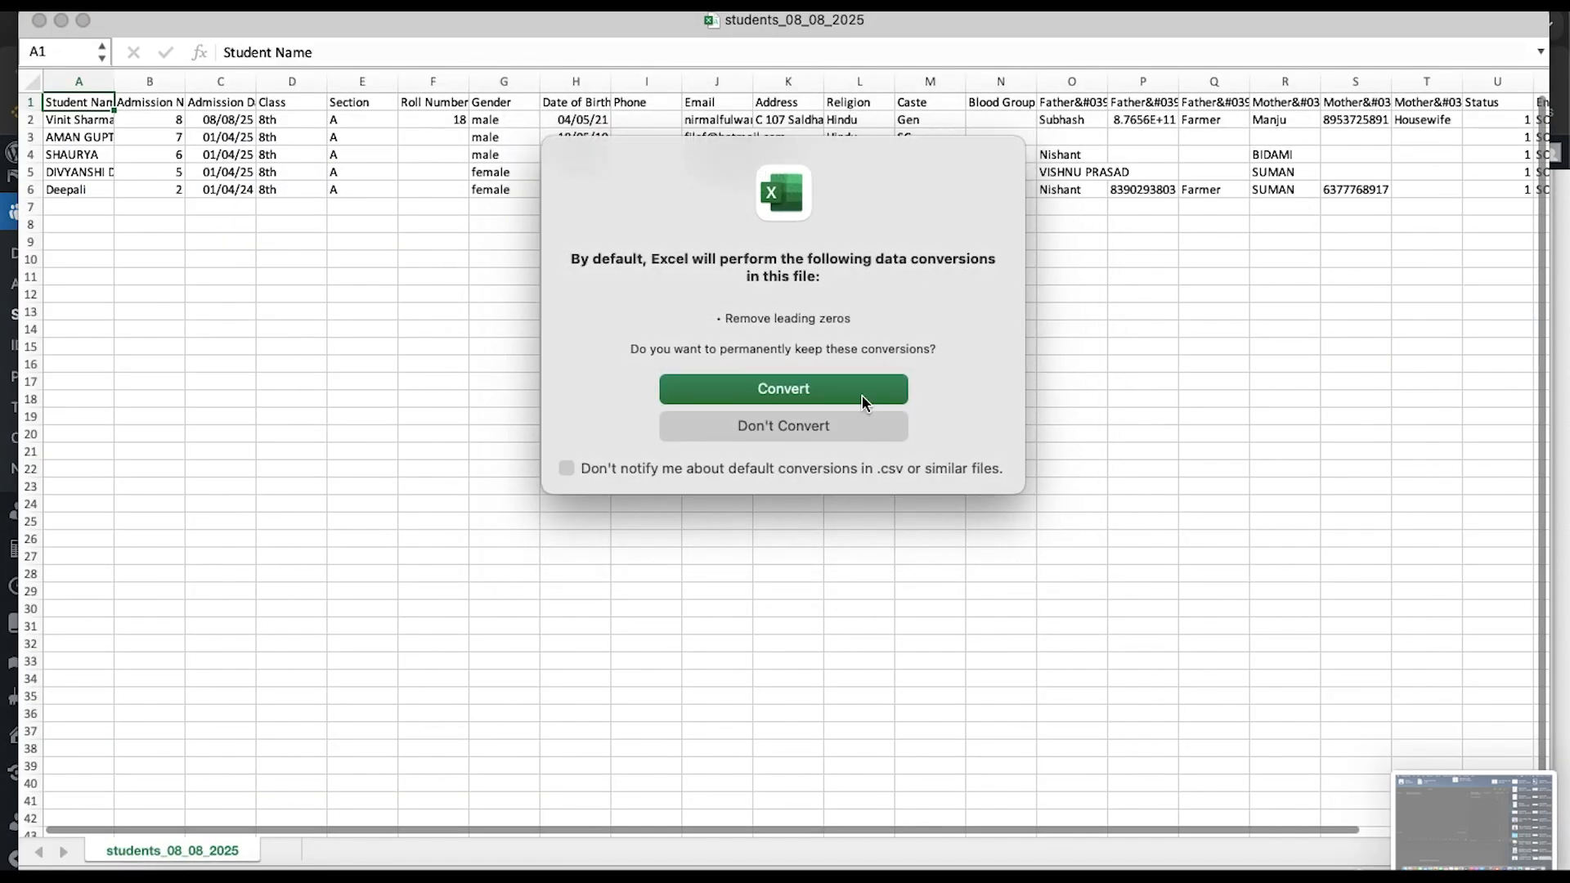
click(822, 431)
key(super+q)
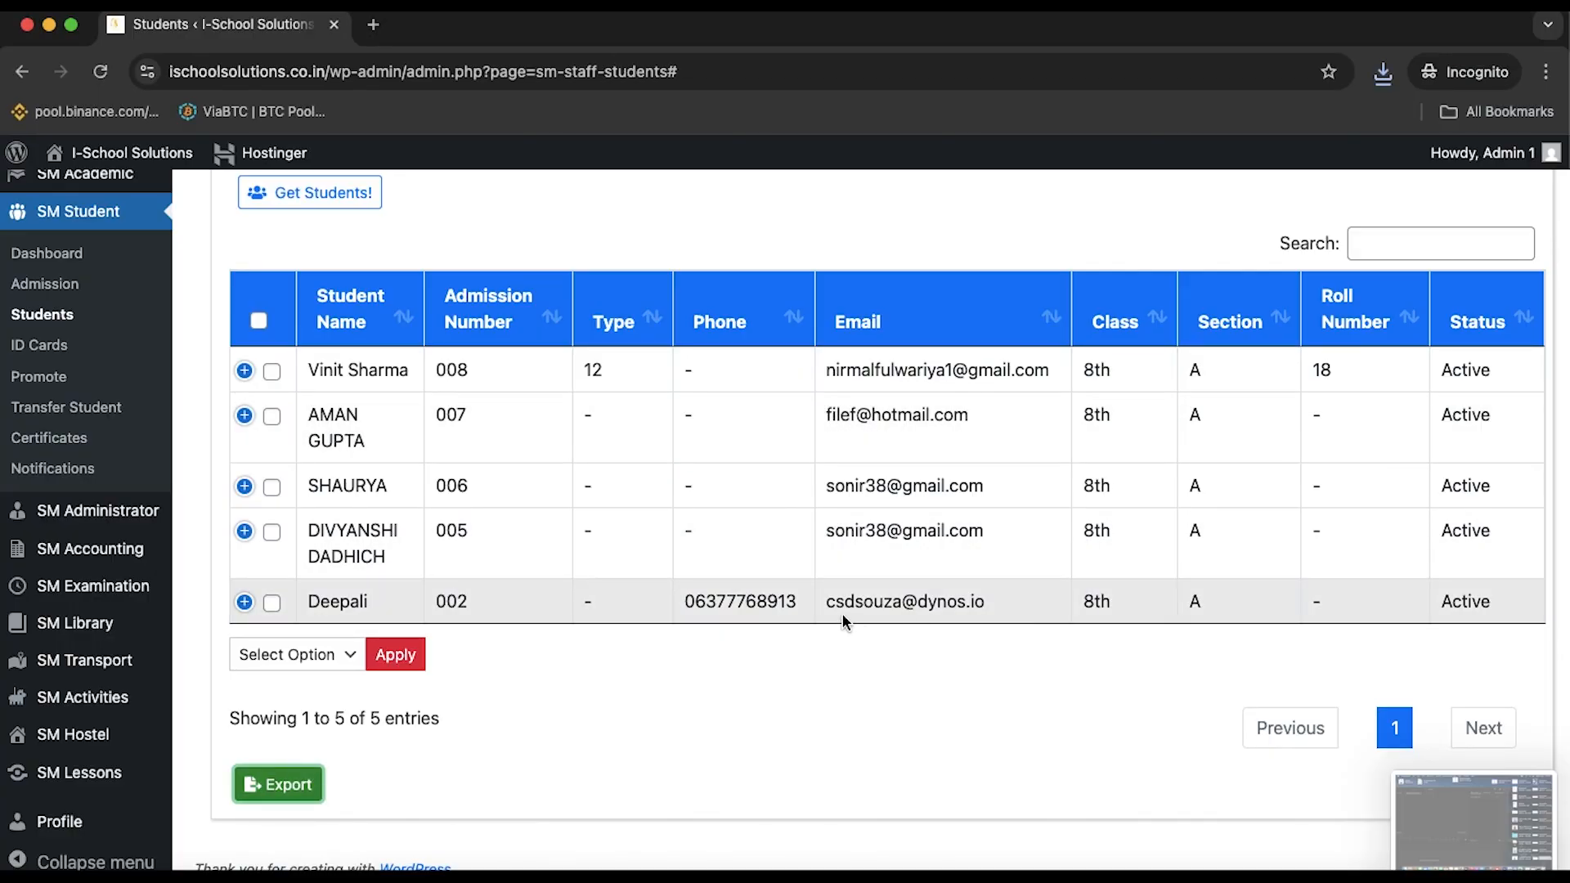
On the ID Cards page, print cards for class 8th, section A, Active Students
click(37, 345)
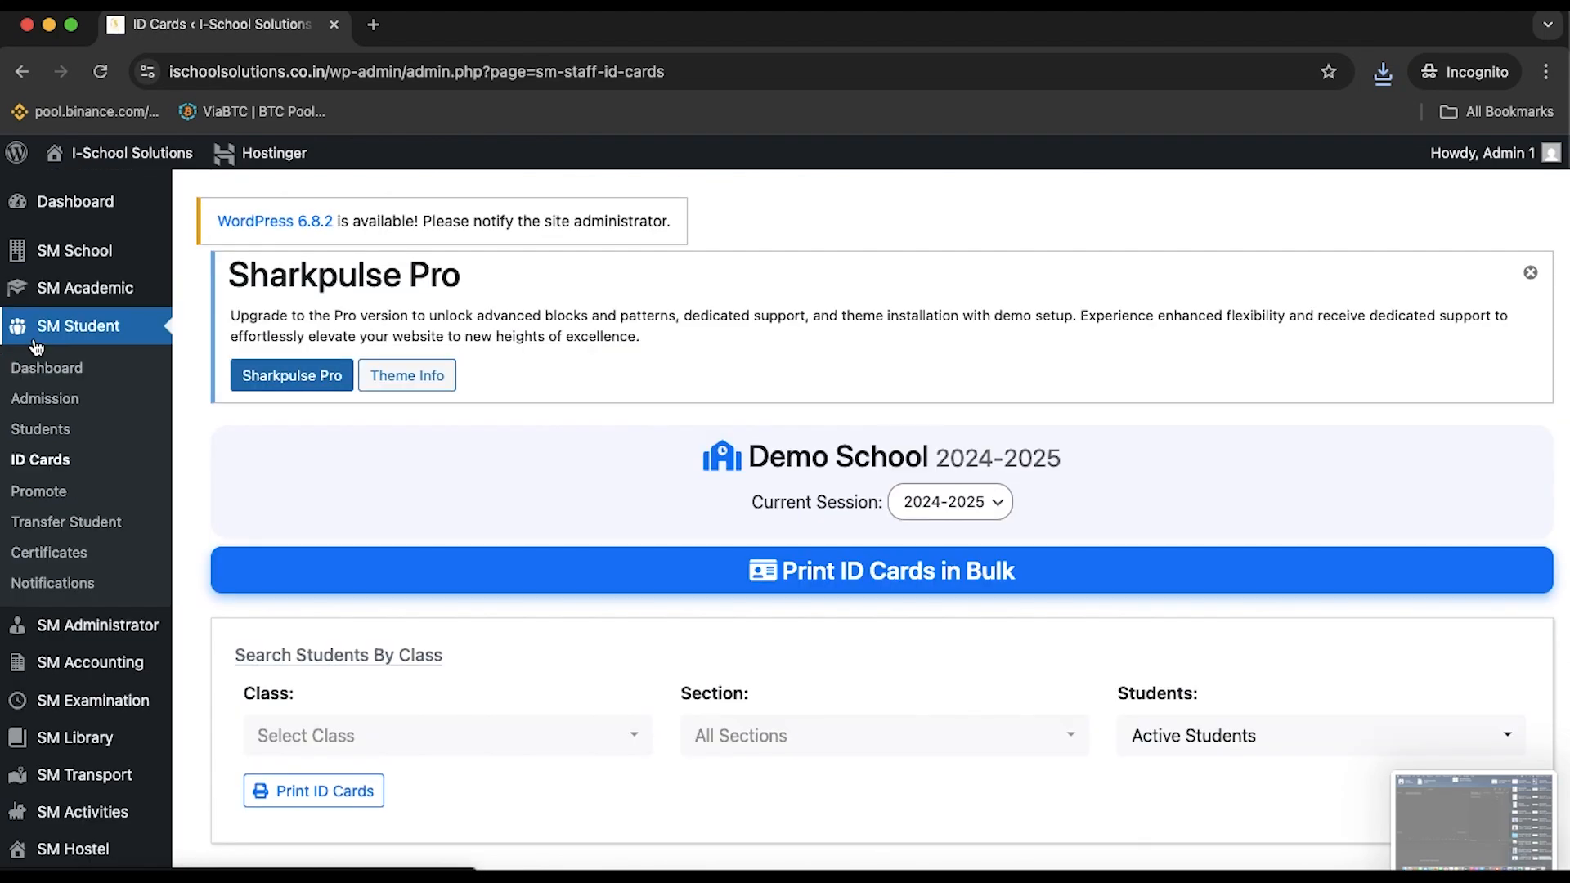
scroll(392, 384, down, 3)
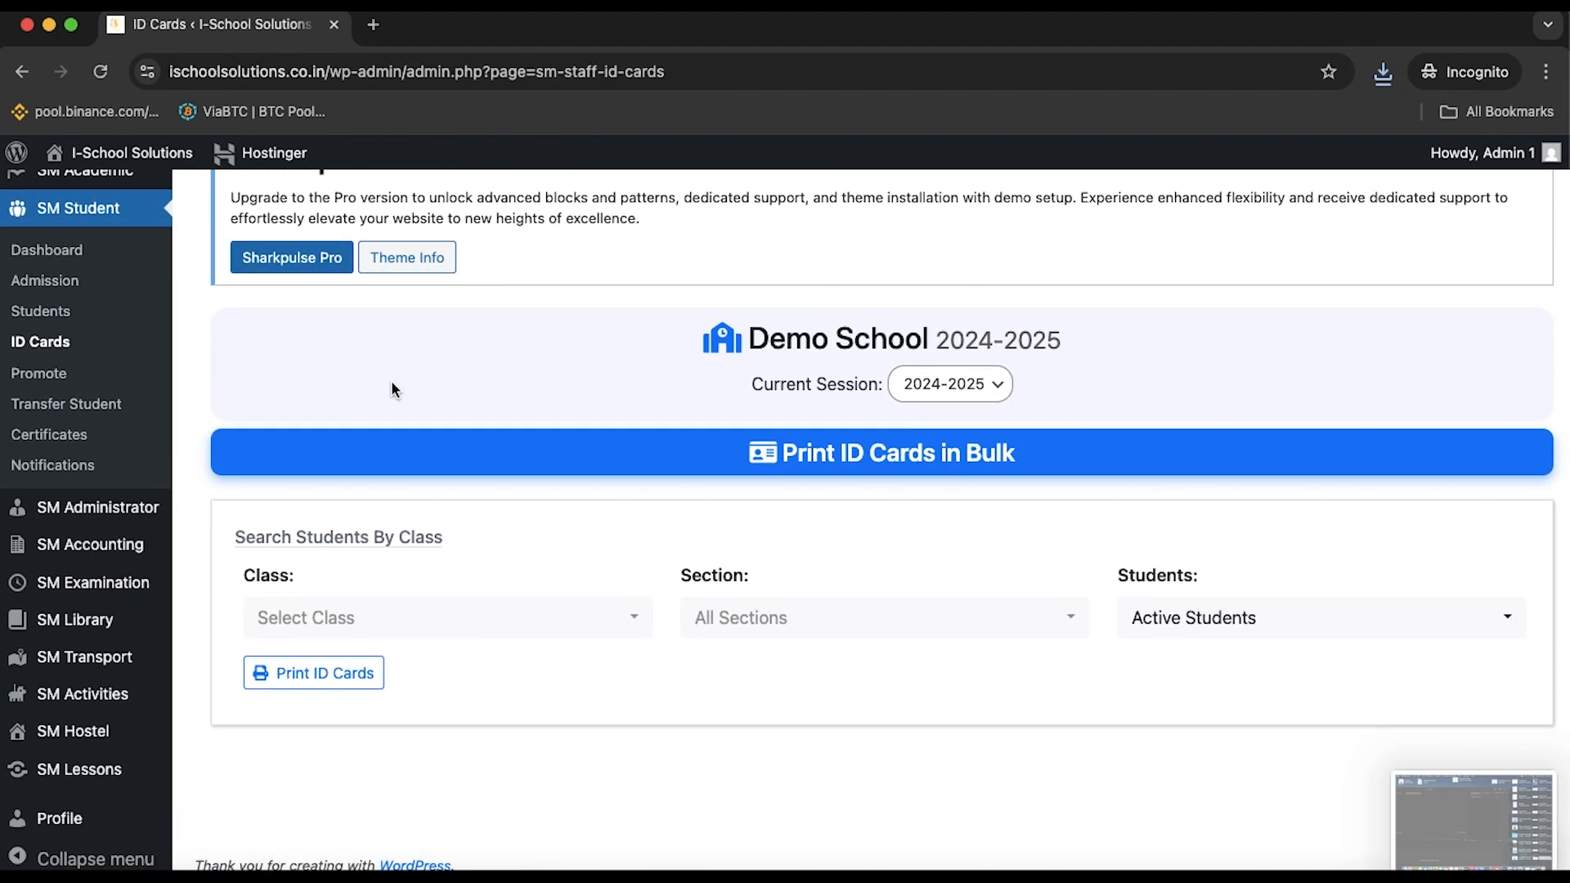
click(492, 636)
click(493, 637)
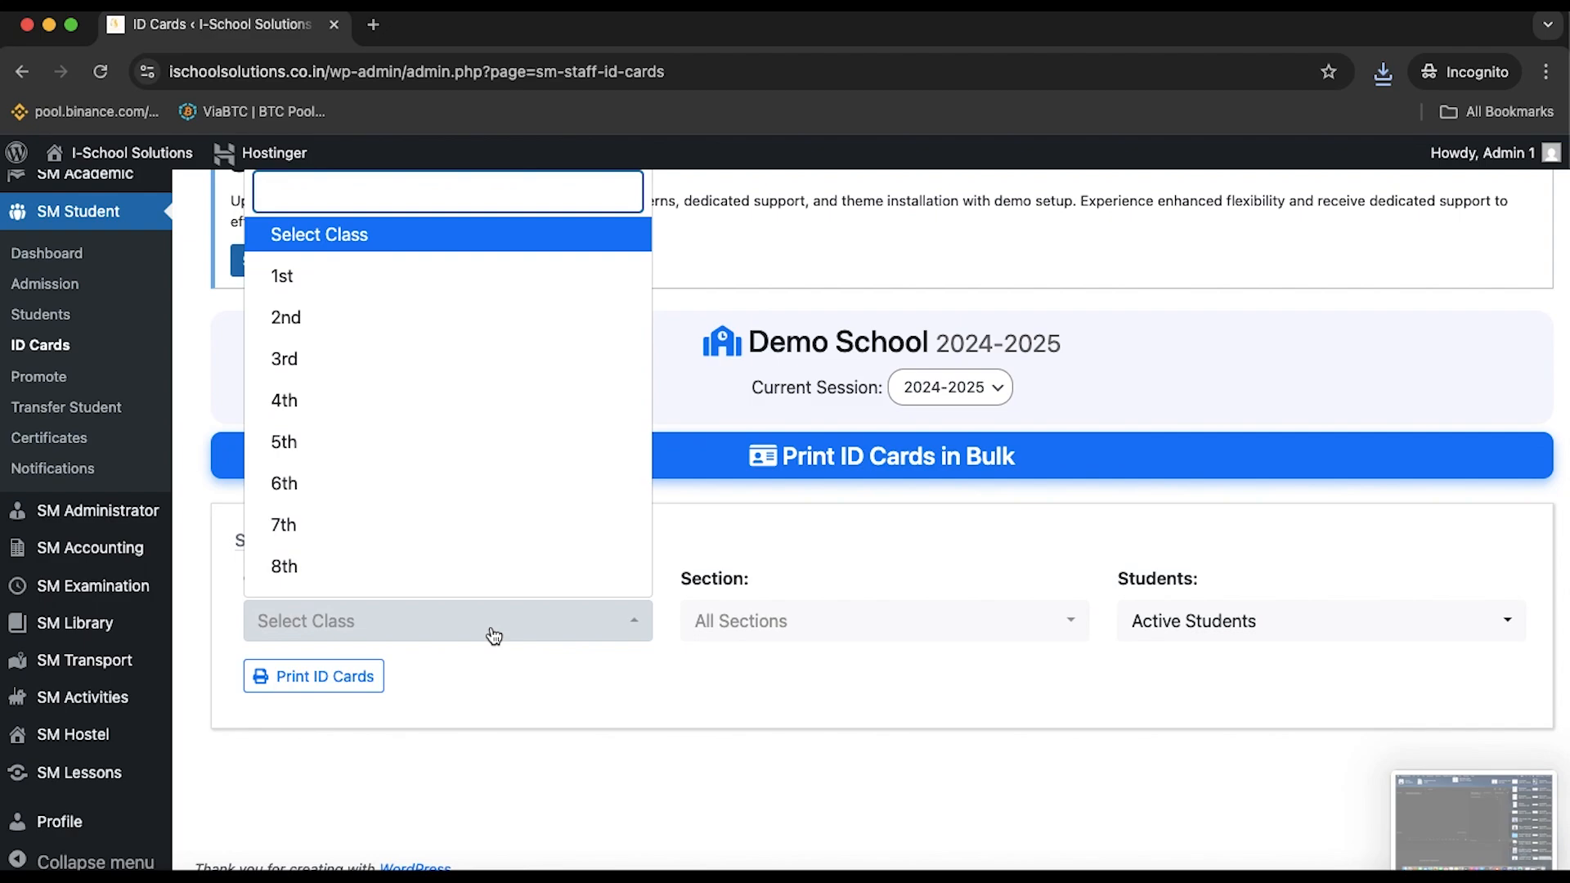
click(370, 568)
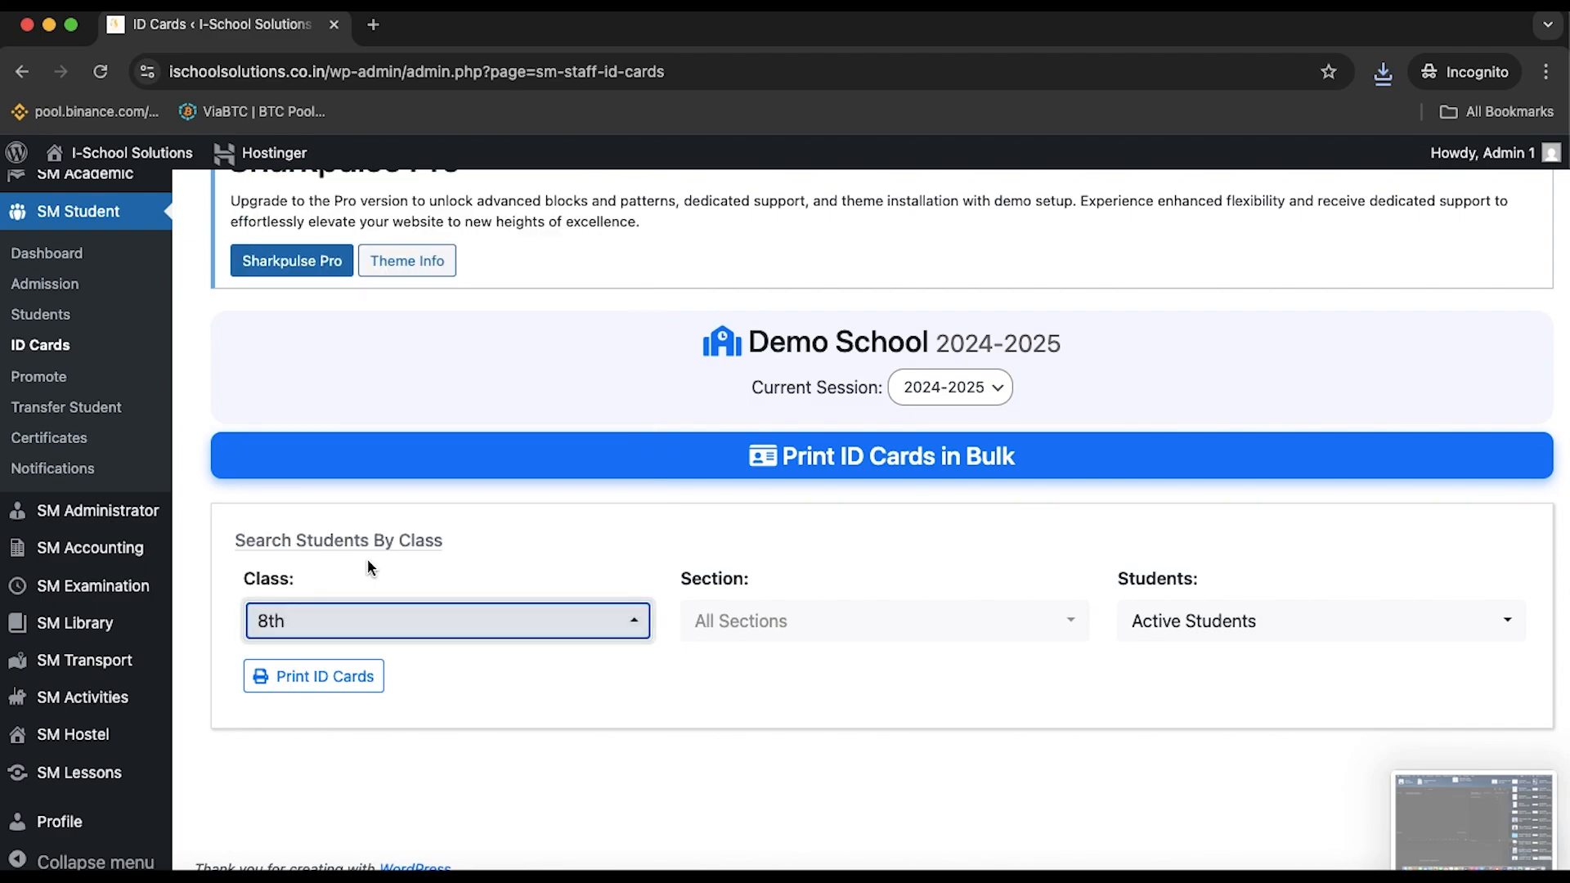
click(858, 619)
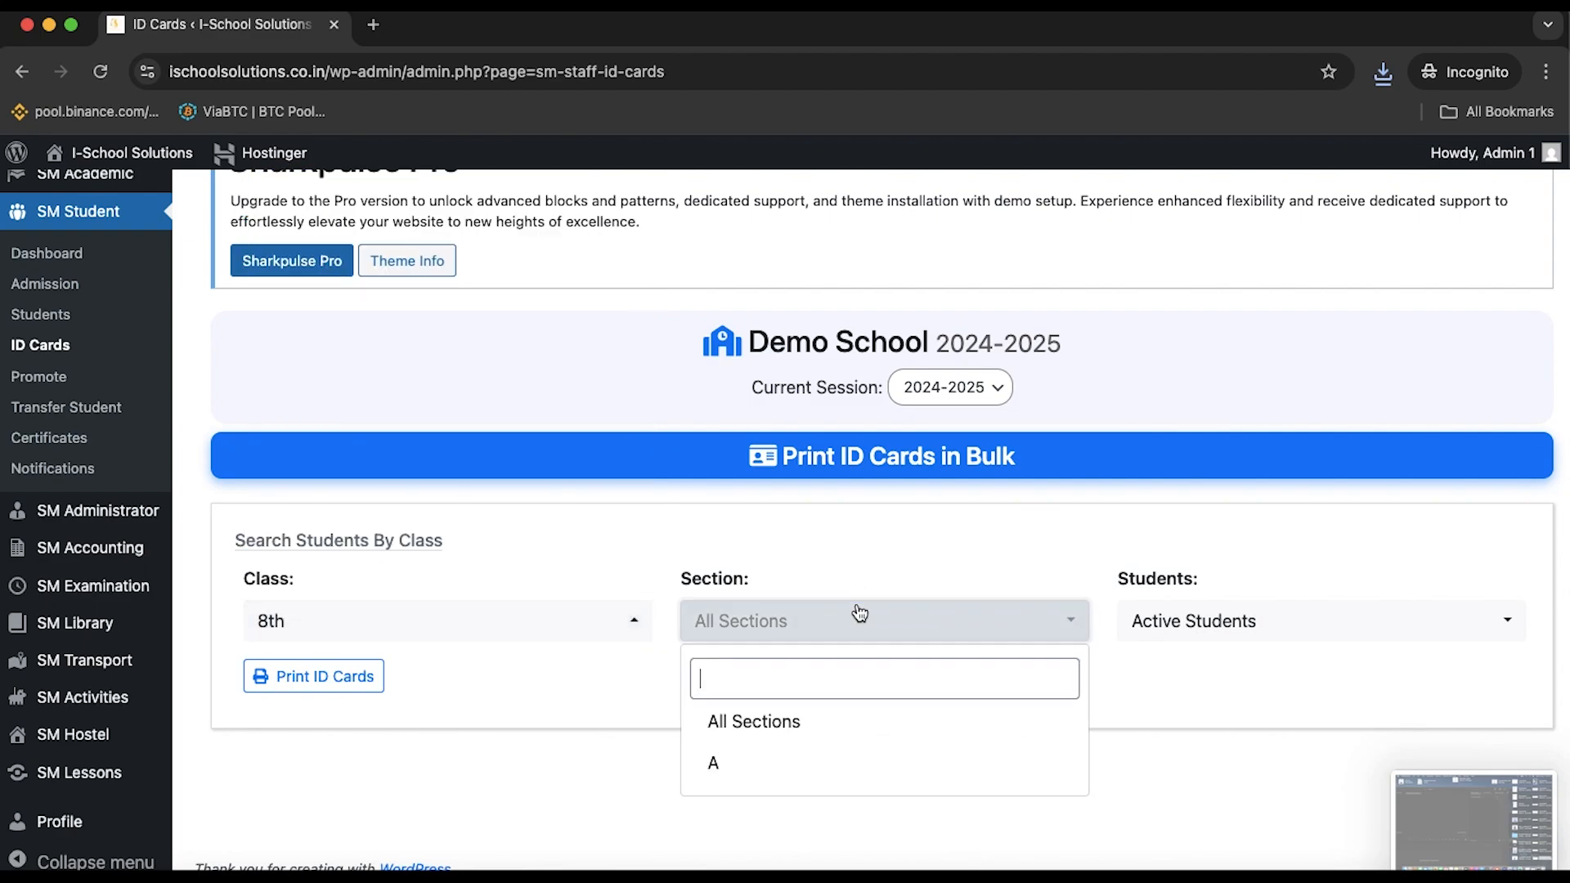
click(818, 779)
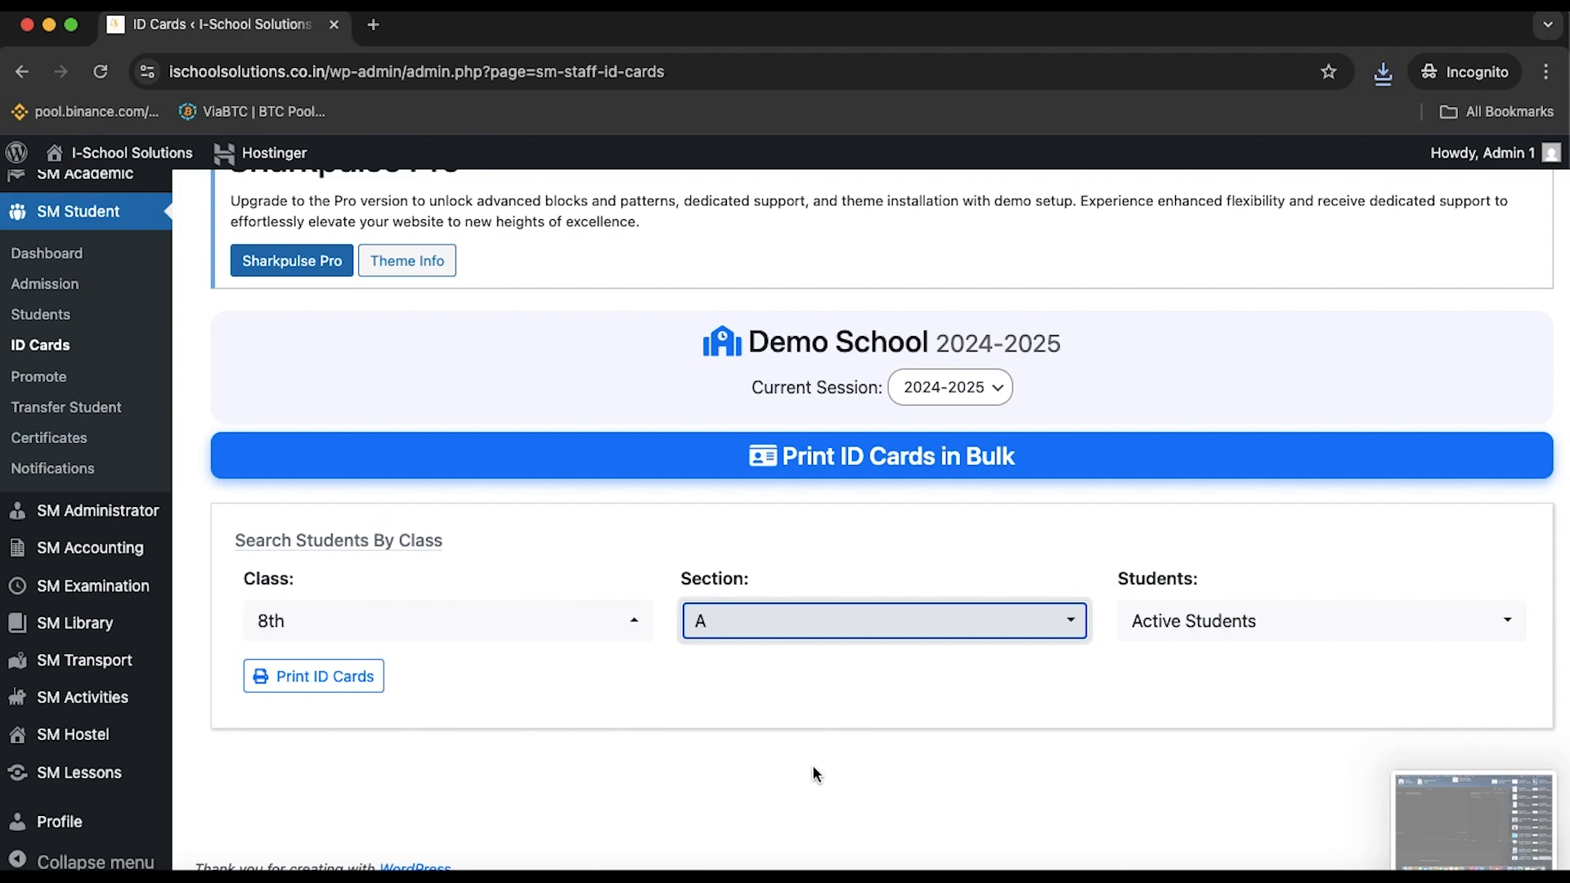
click(1222, 624)
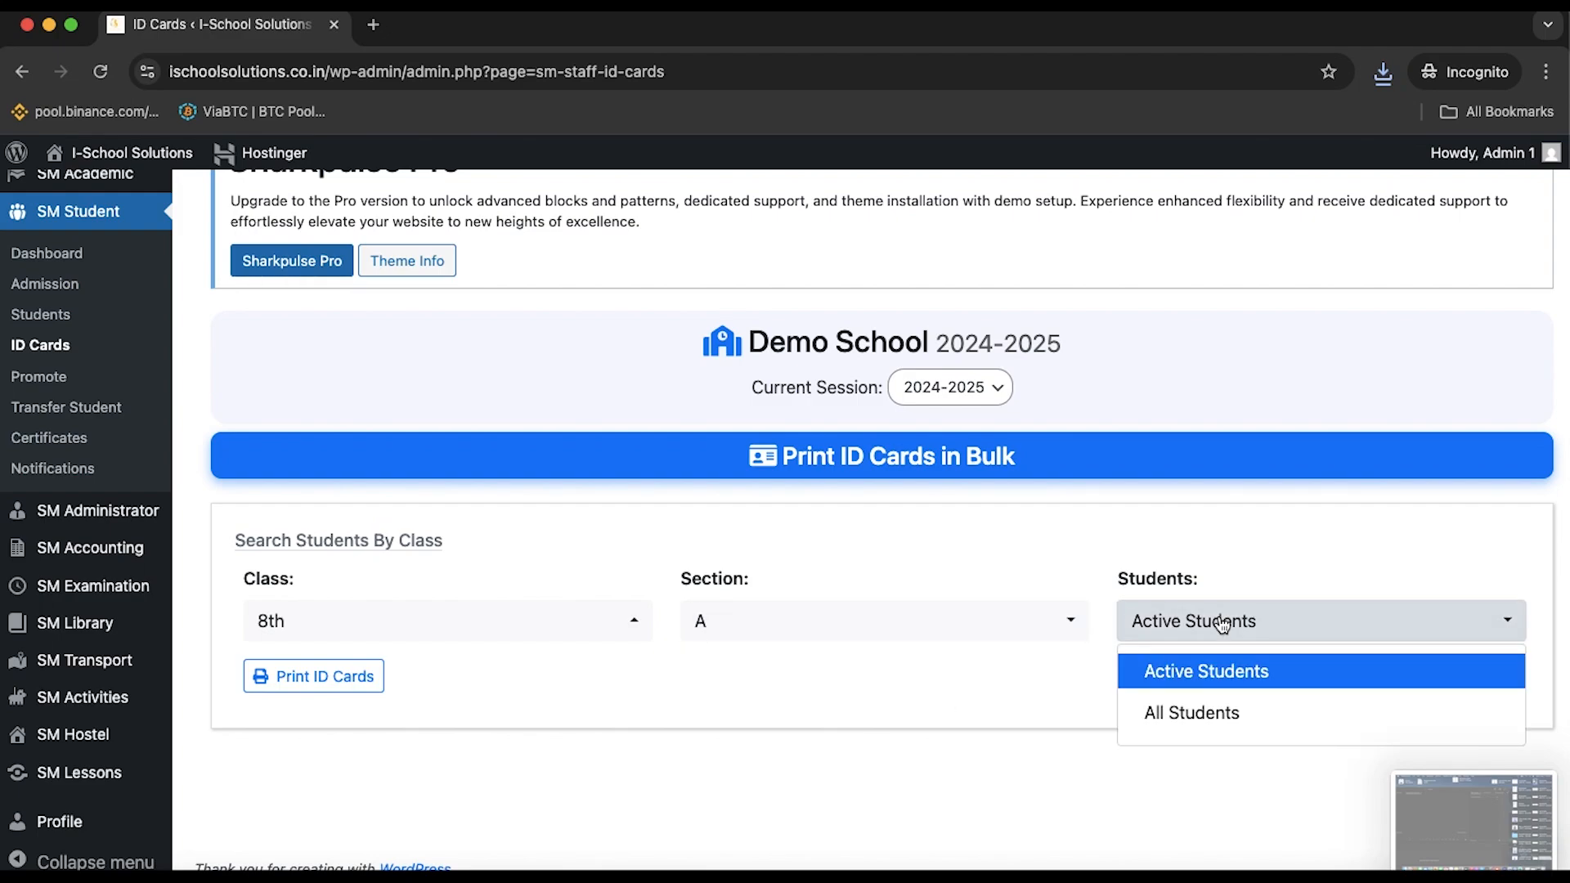
click(1215, 677)
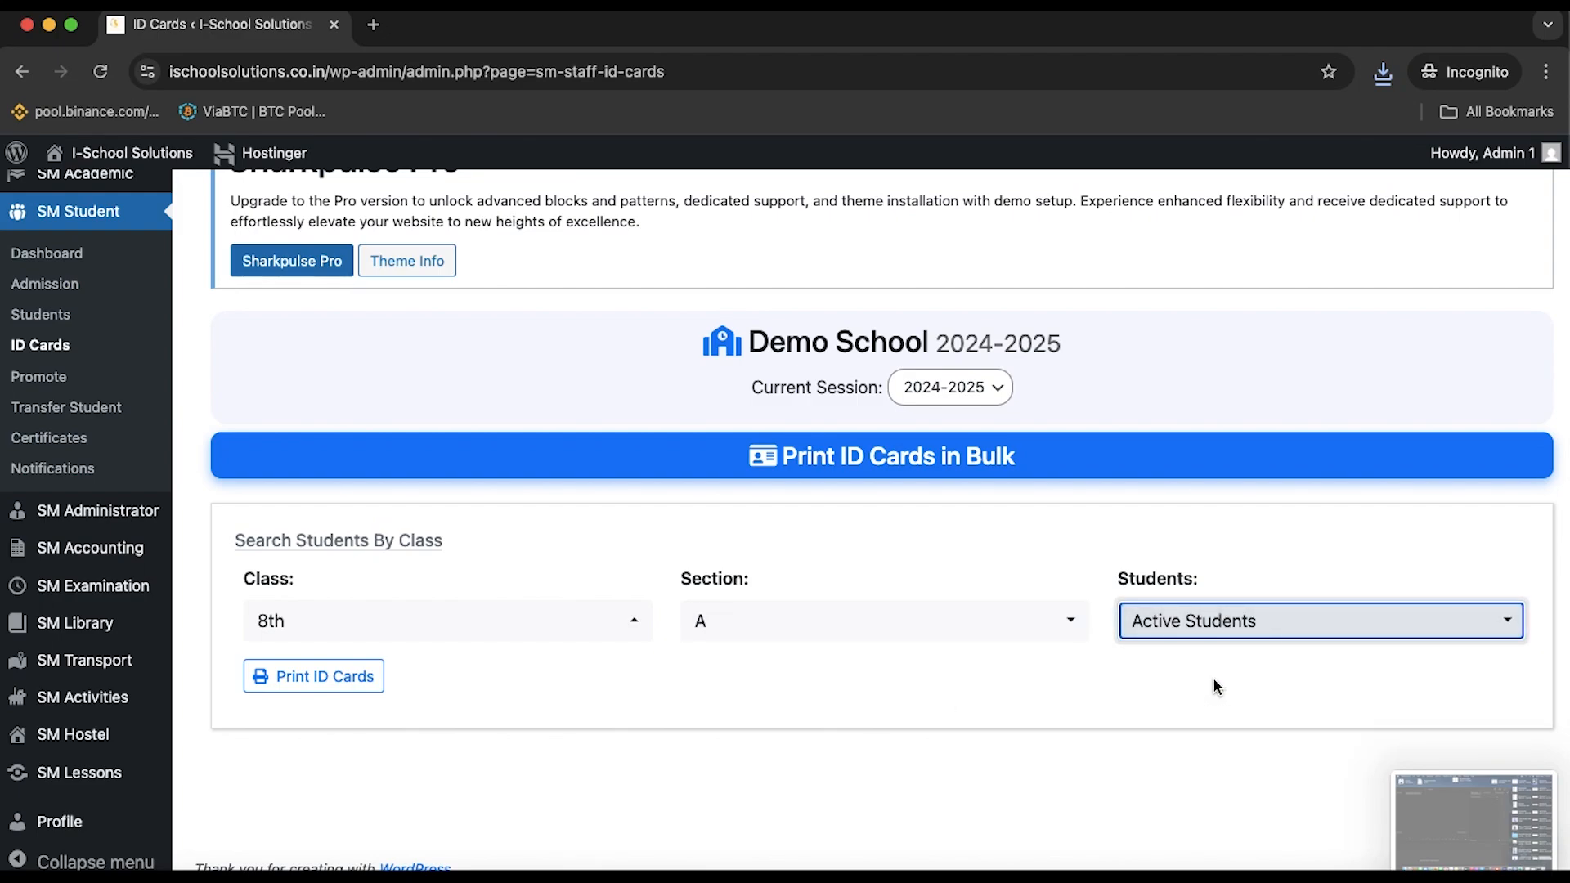
click(349, 678)
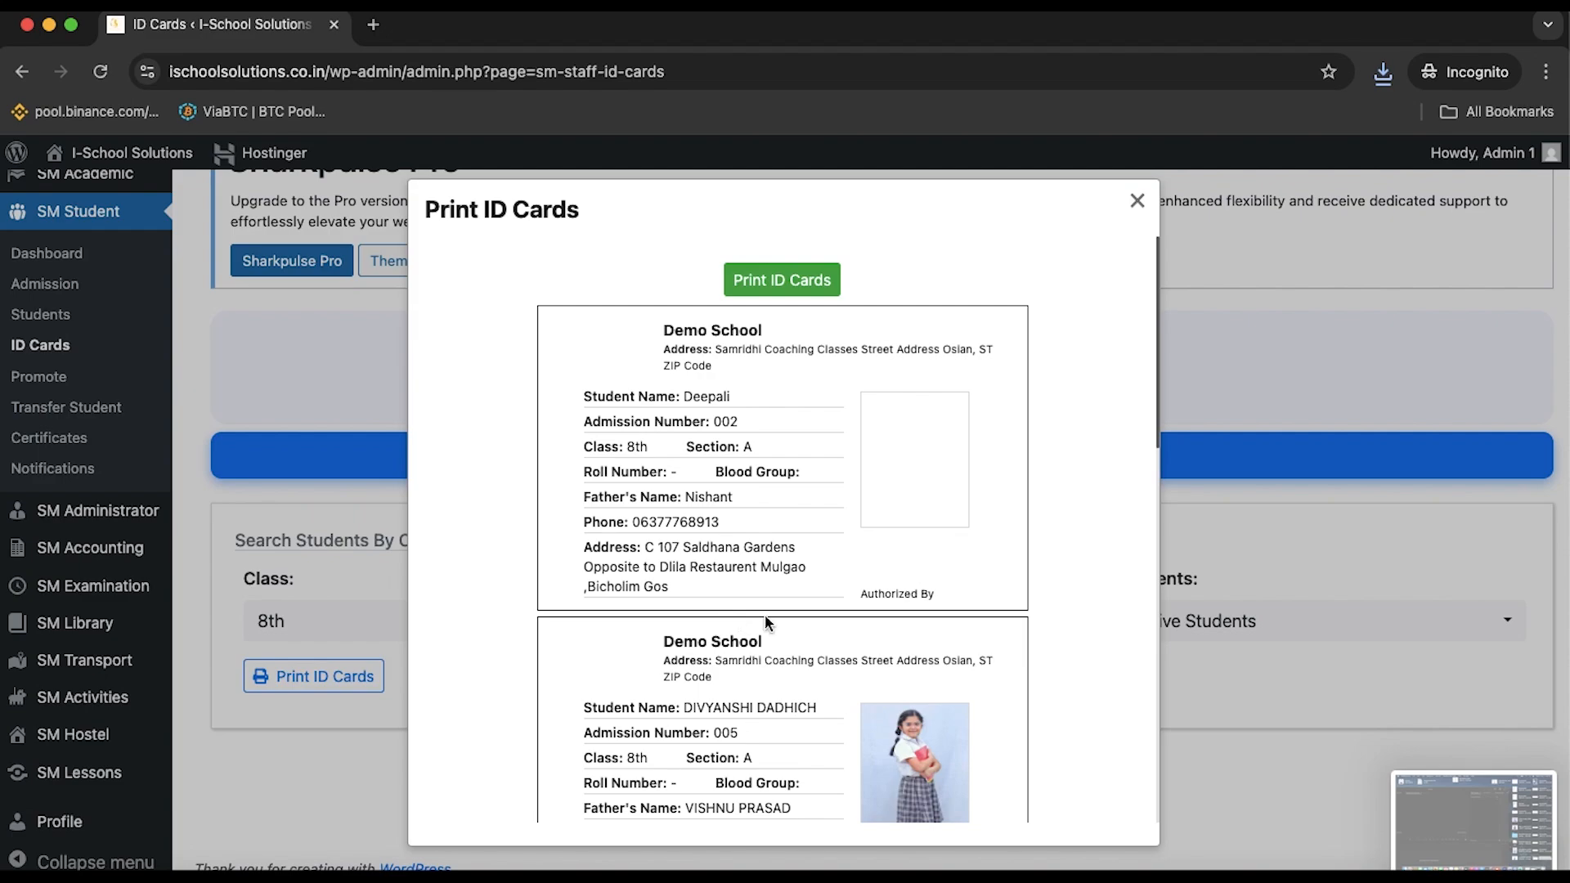
Scroll through every class 8th, section A ID card in the preview, then close it
scroll(764, 618, down, 5)
scroll(764, 622, down, 10)
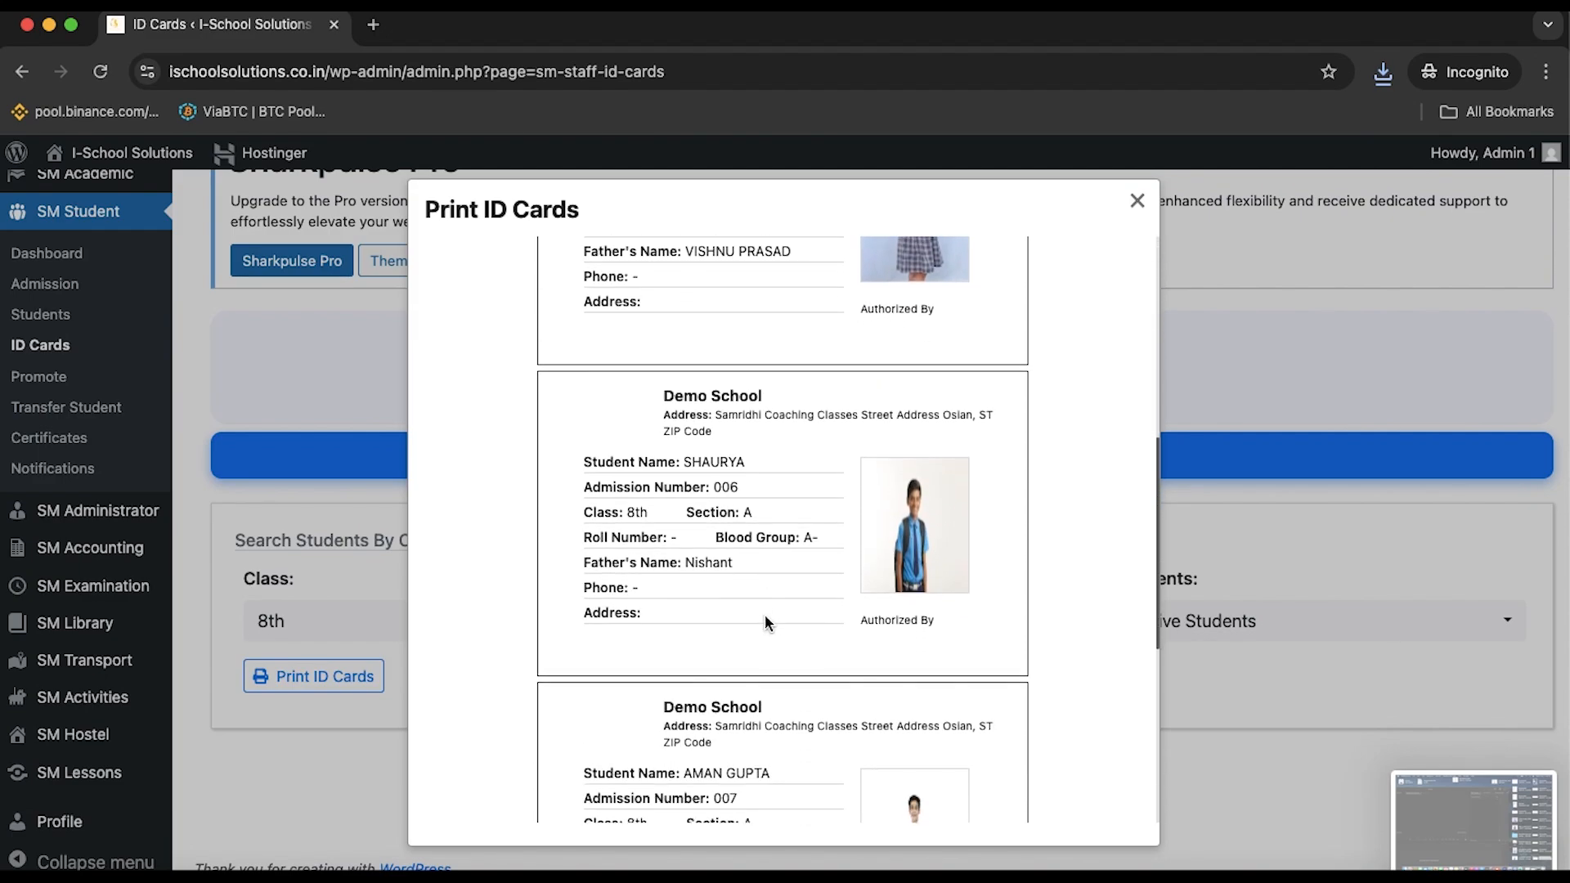
scroll(763, 614, down, 3)
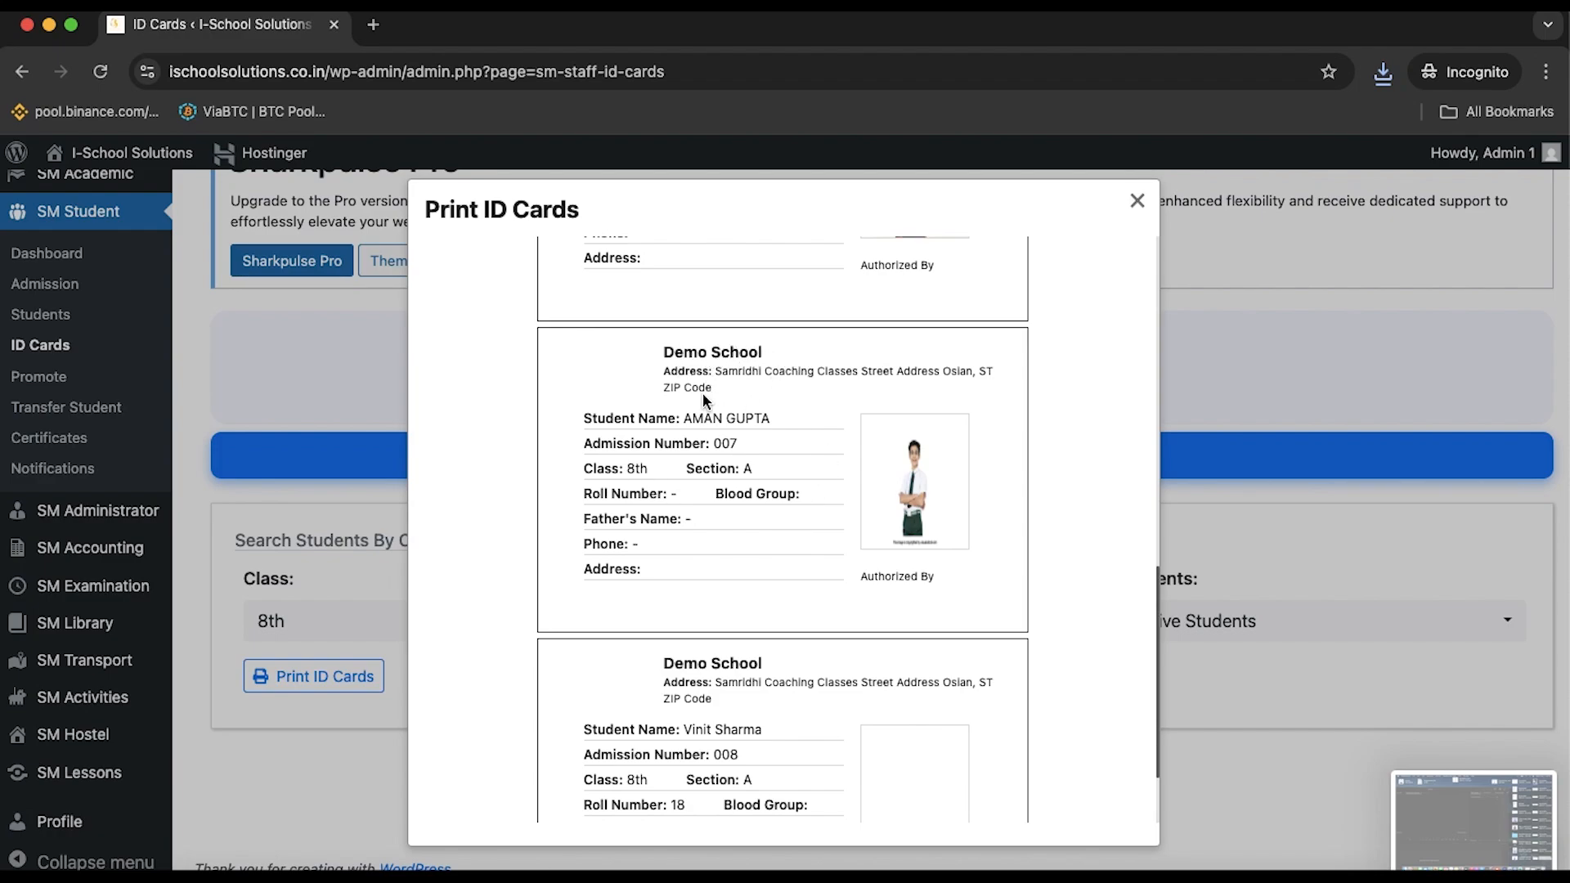
scroll(759, 396, down, 2)
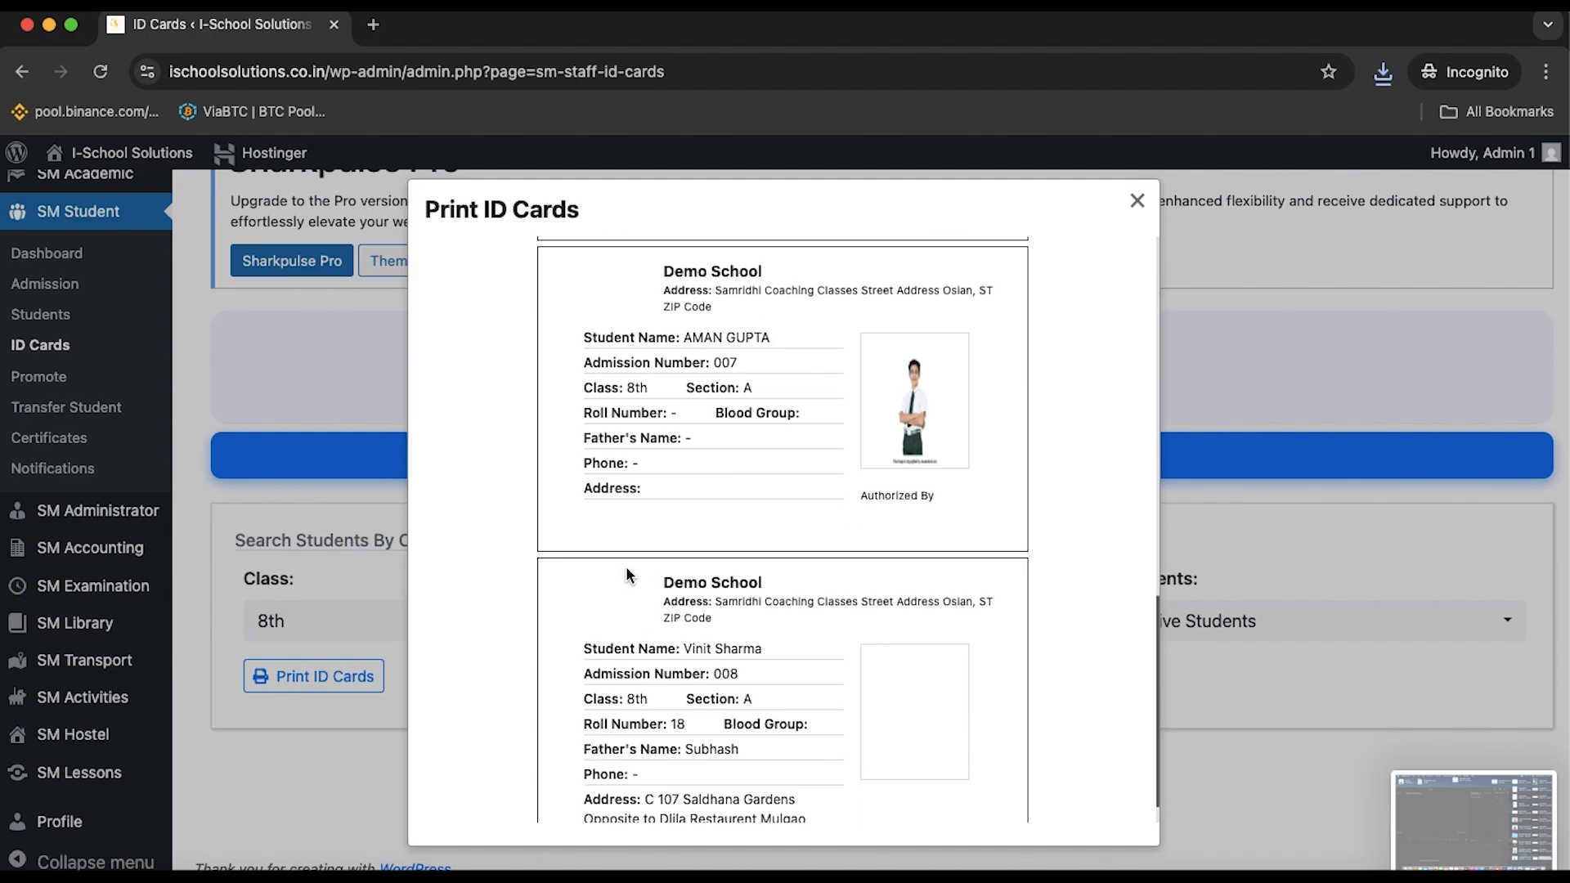
scroll(689, 658, down, 1)
scroll(689, 657, up, 4)
scroll(688, 658, down, 4)
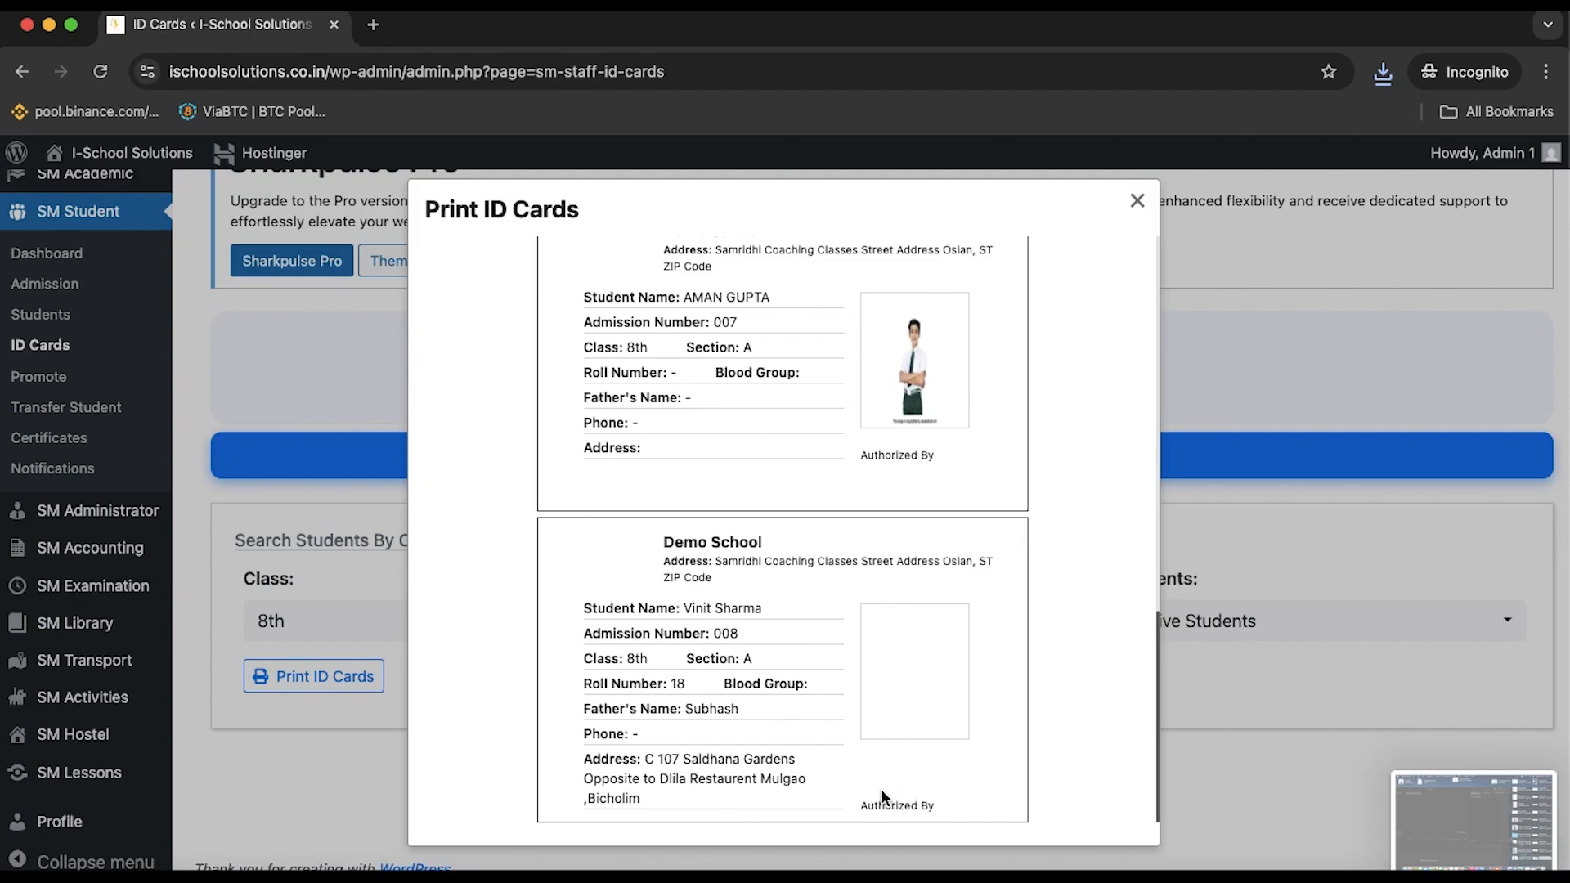
scroll(923, 785, up, 2)
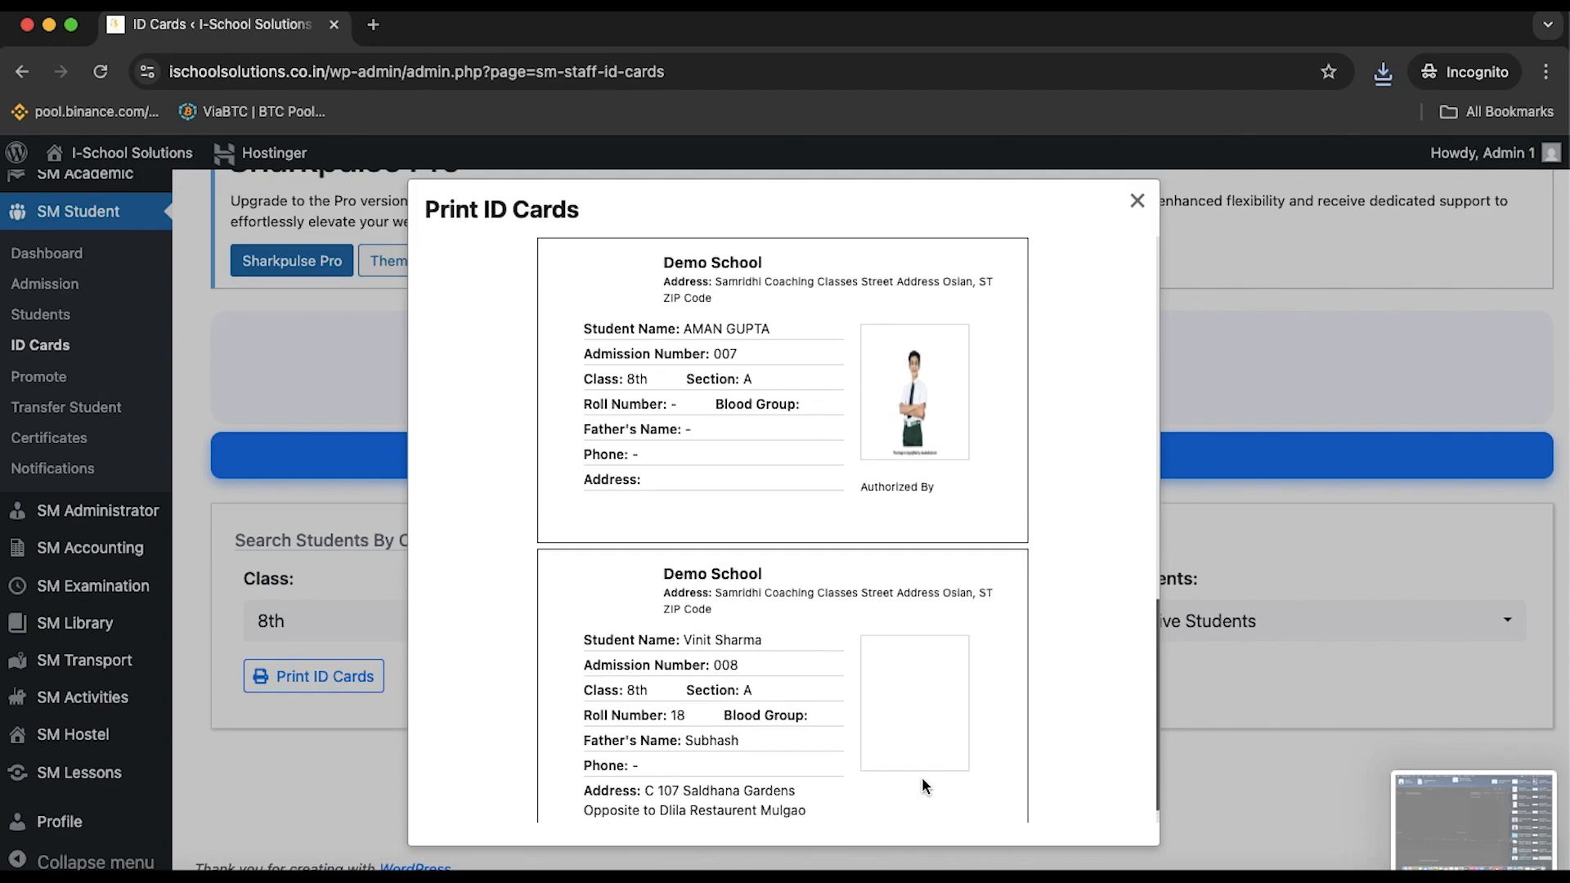
scroll(923, 785, down, 2)
scroll(923, 785, up, 4)
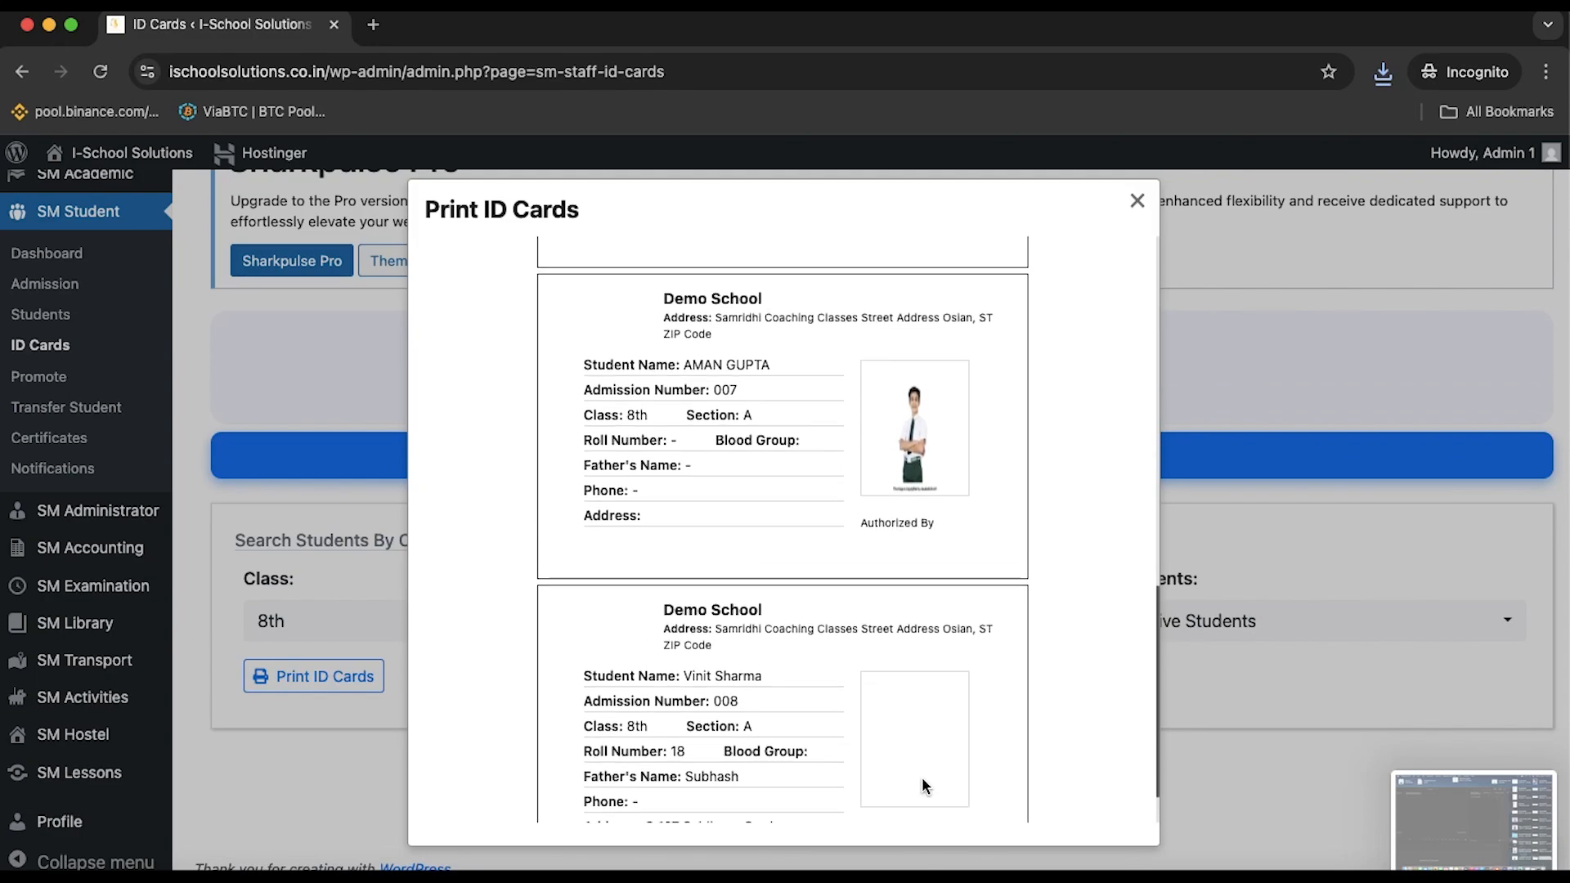
scroll(921, 783, down, 4)
scroll(850, 652, up, 10)
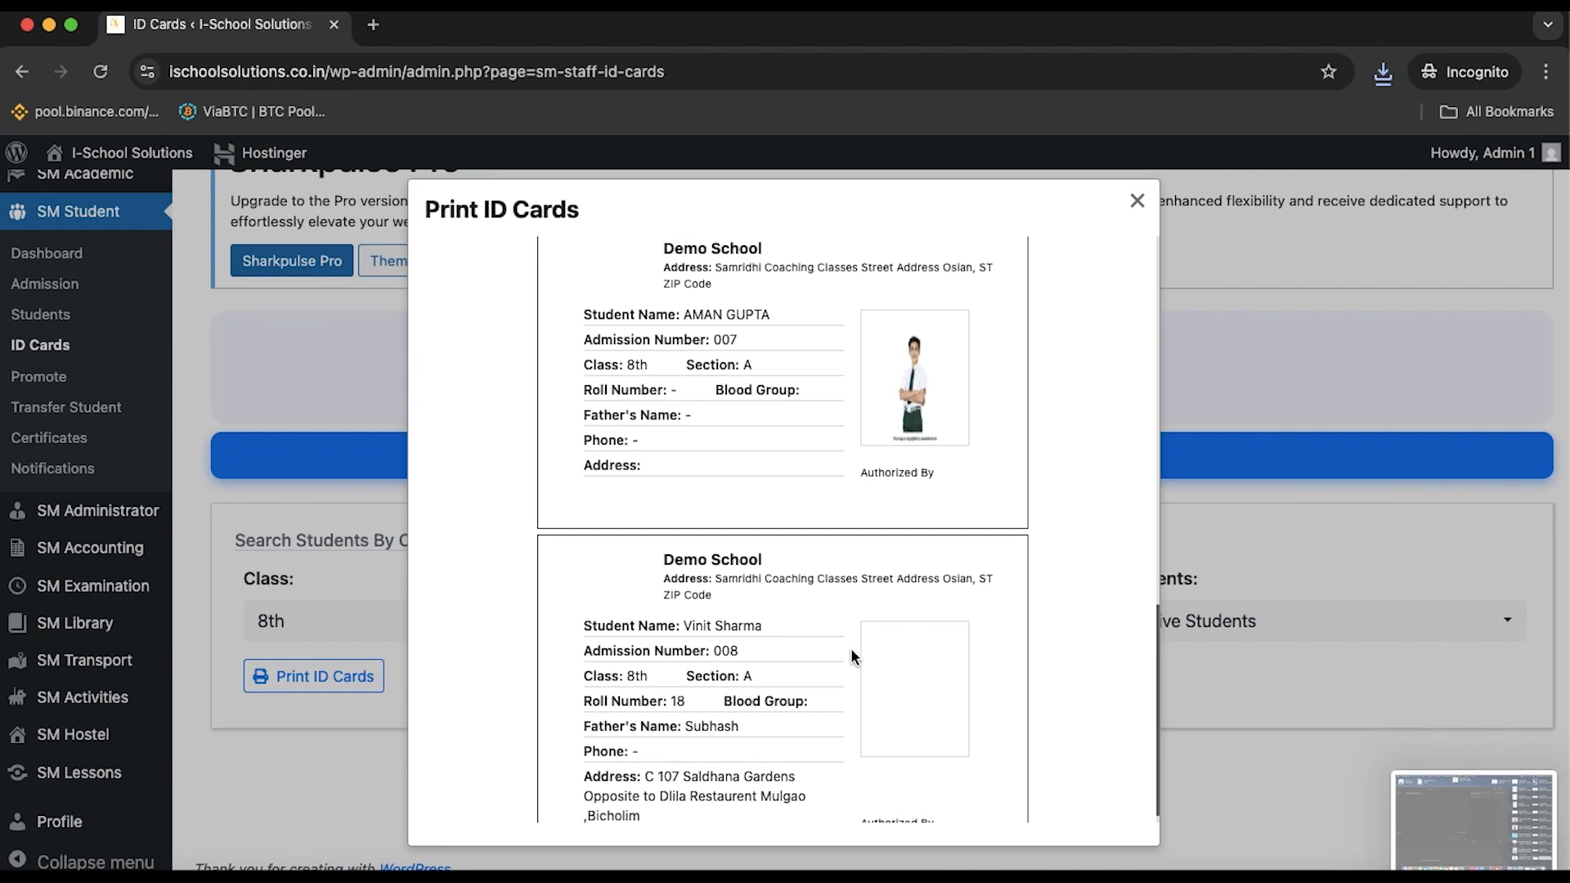
scroll(850, 652, up, 6)
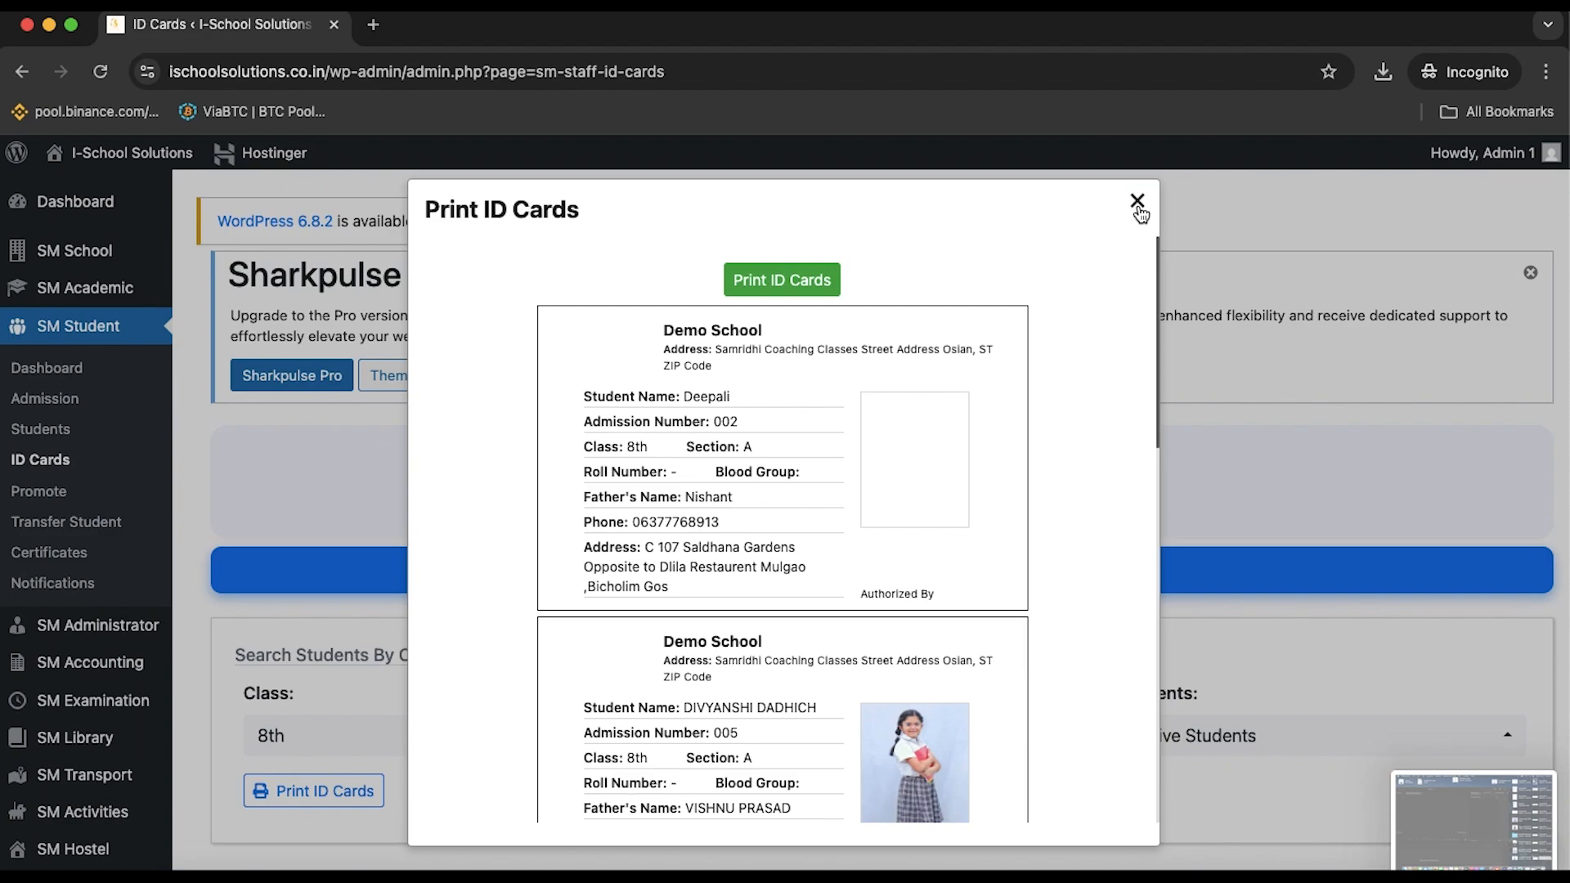
scroll(1057, 414, down, 10)
scroll(1057, 412, up, 4)
scroll(1058, 413, up, 6)
scroll(1087, 407, down, 10)
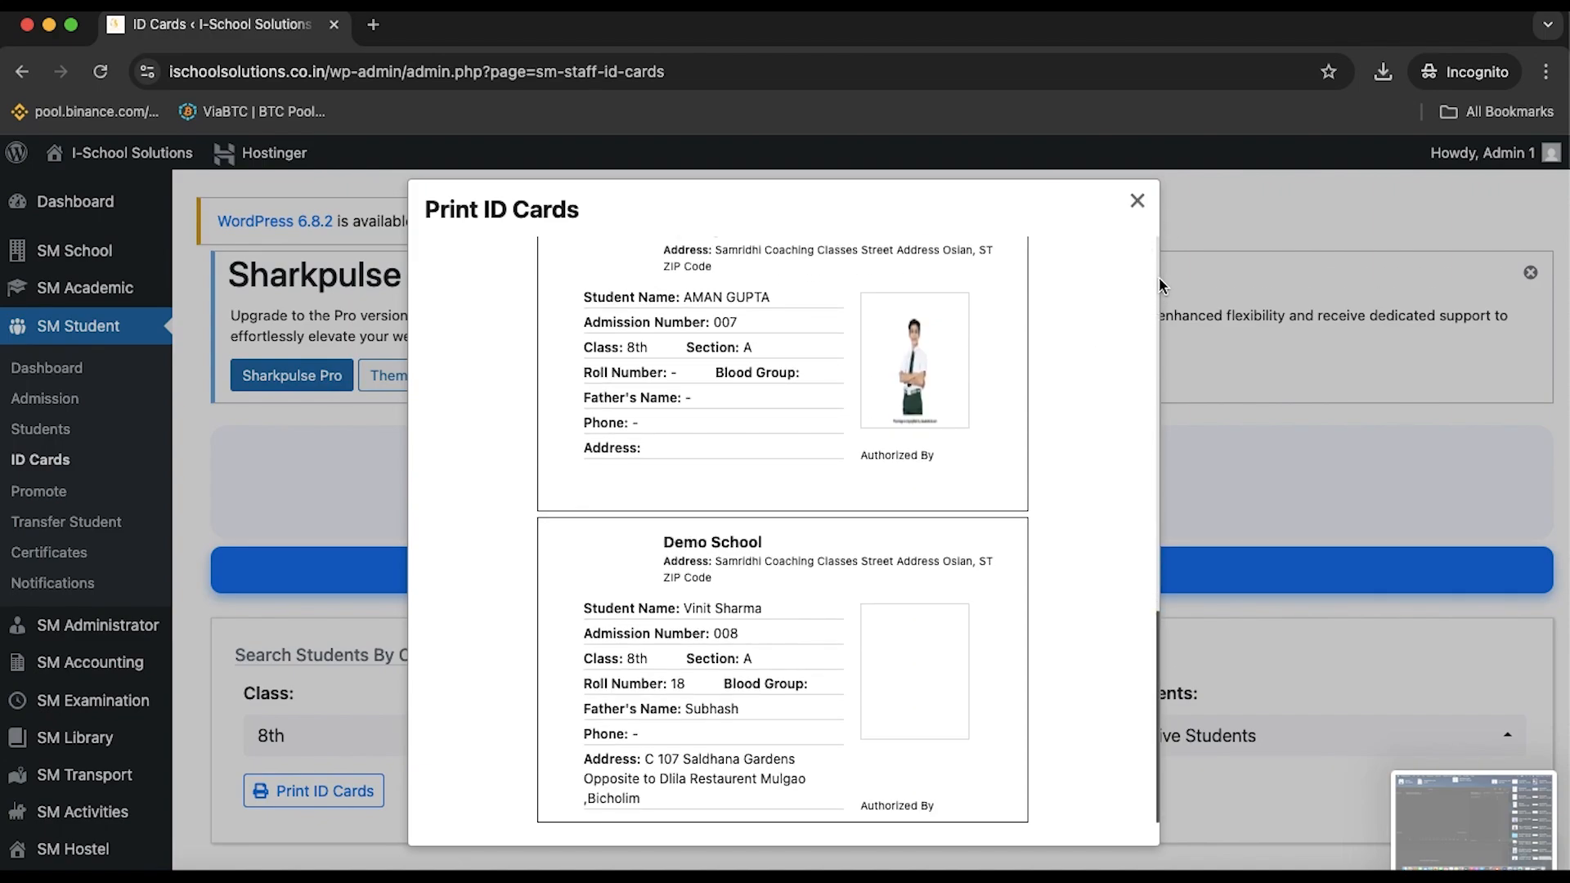
click(1138, 202)
scroll(1088, 409, down, 3)
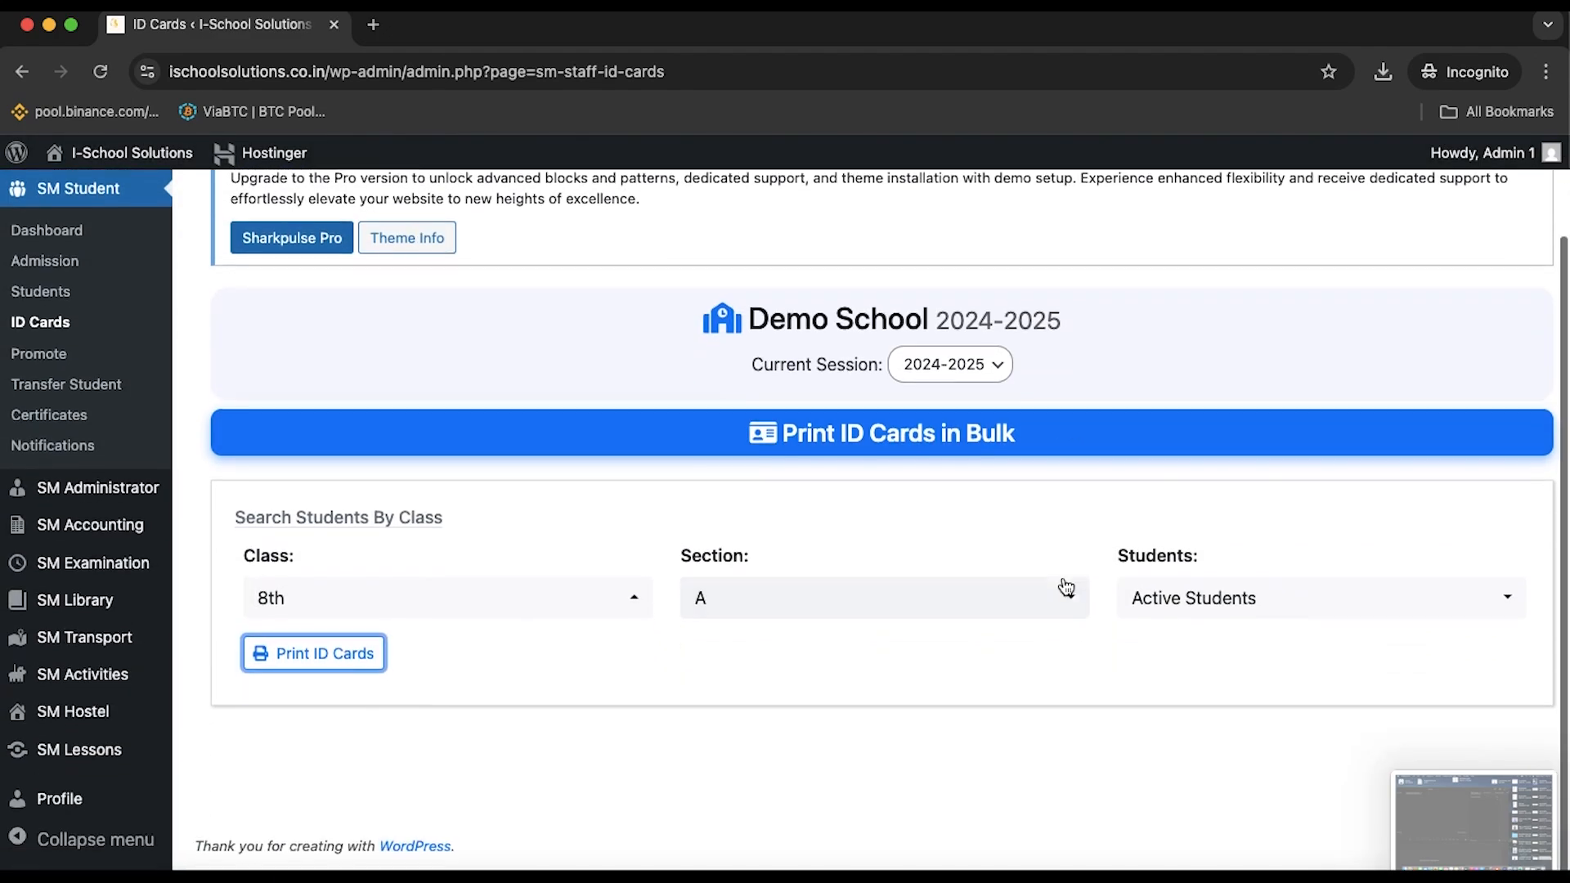
On the Student Promotion page, choose session 2025-2026 as the target
click(31, 379)
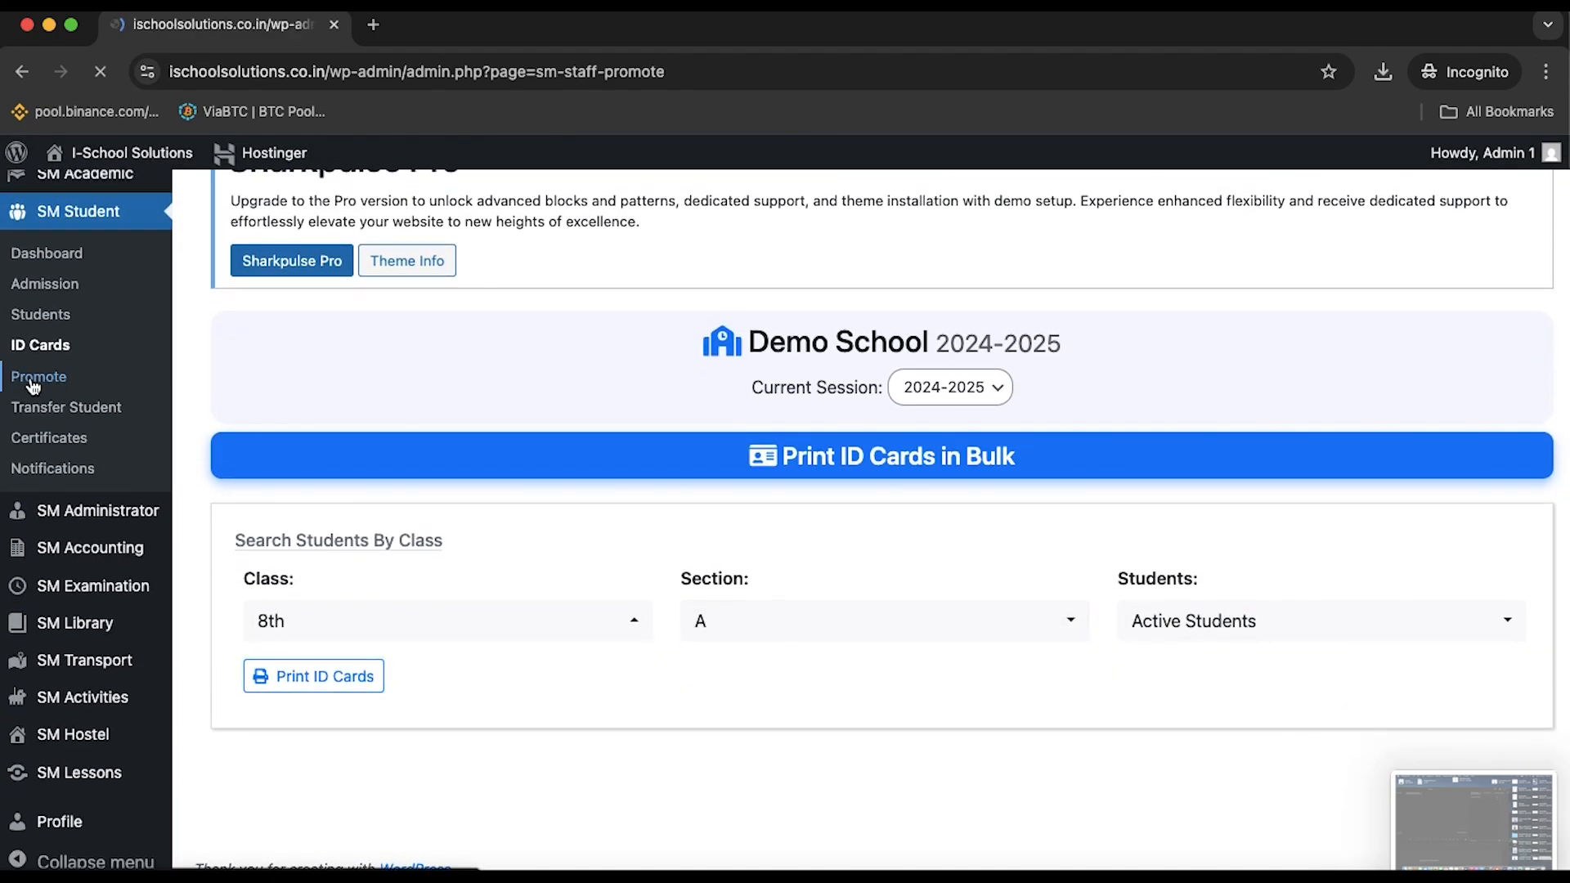
scroll(397, 358, down, 5)
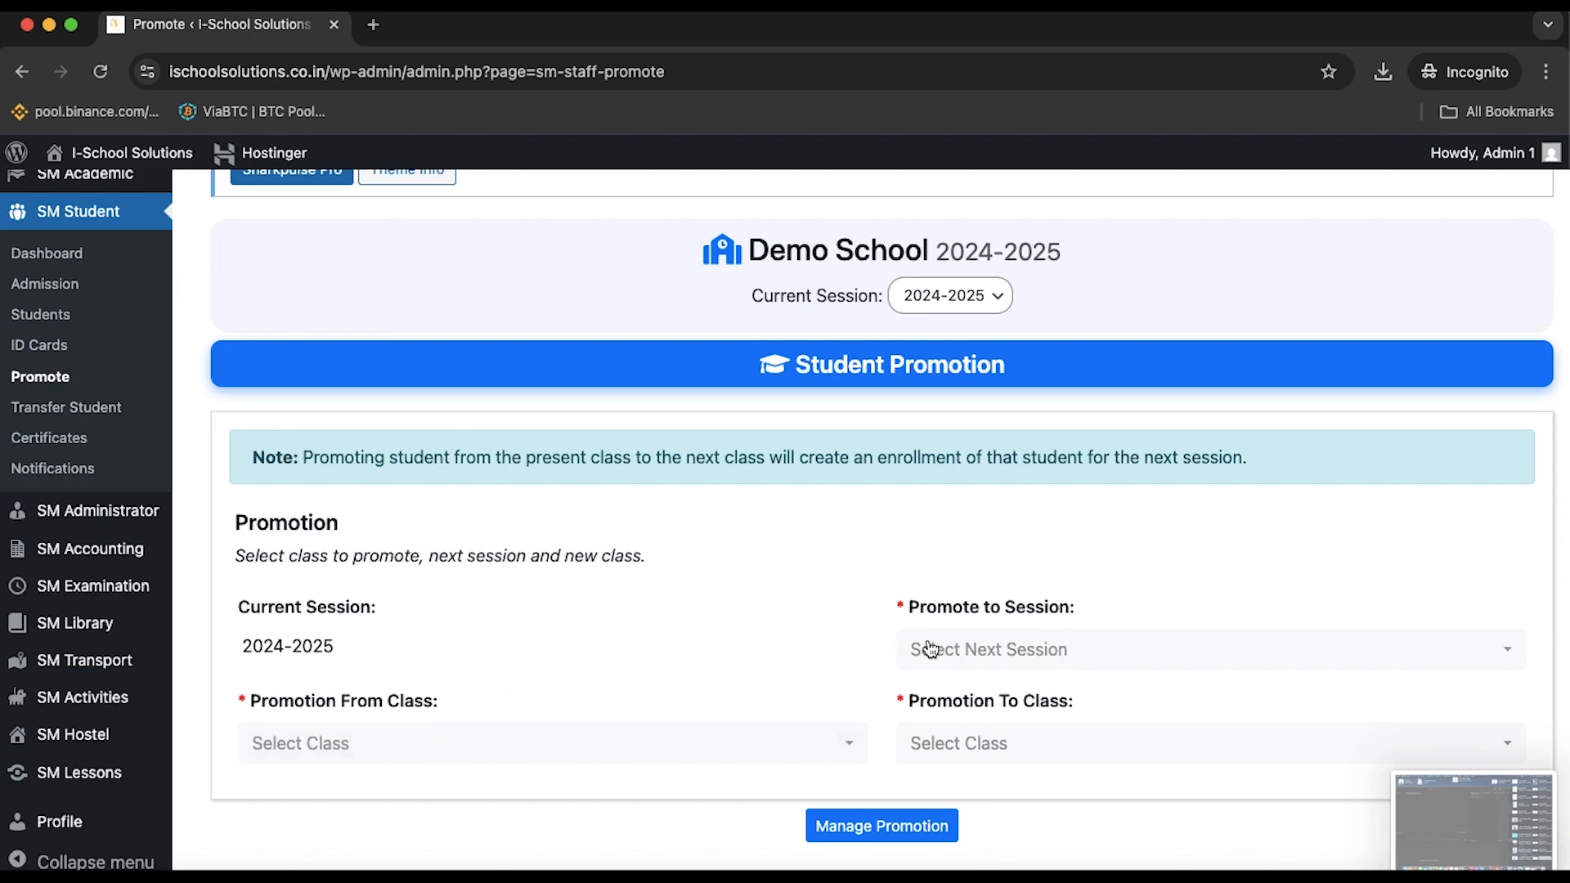
click(991, 649)
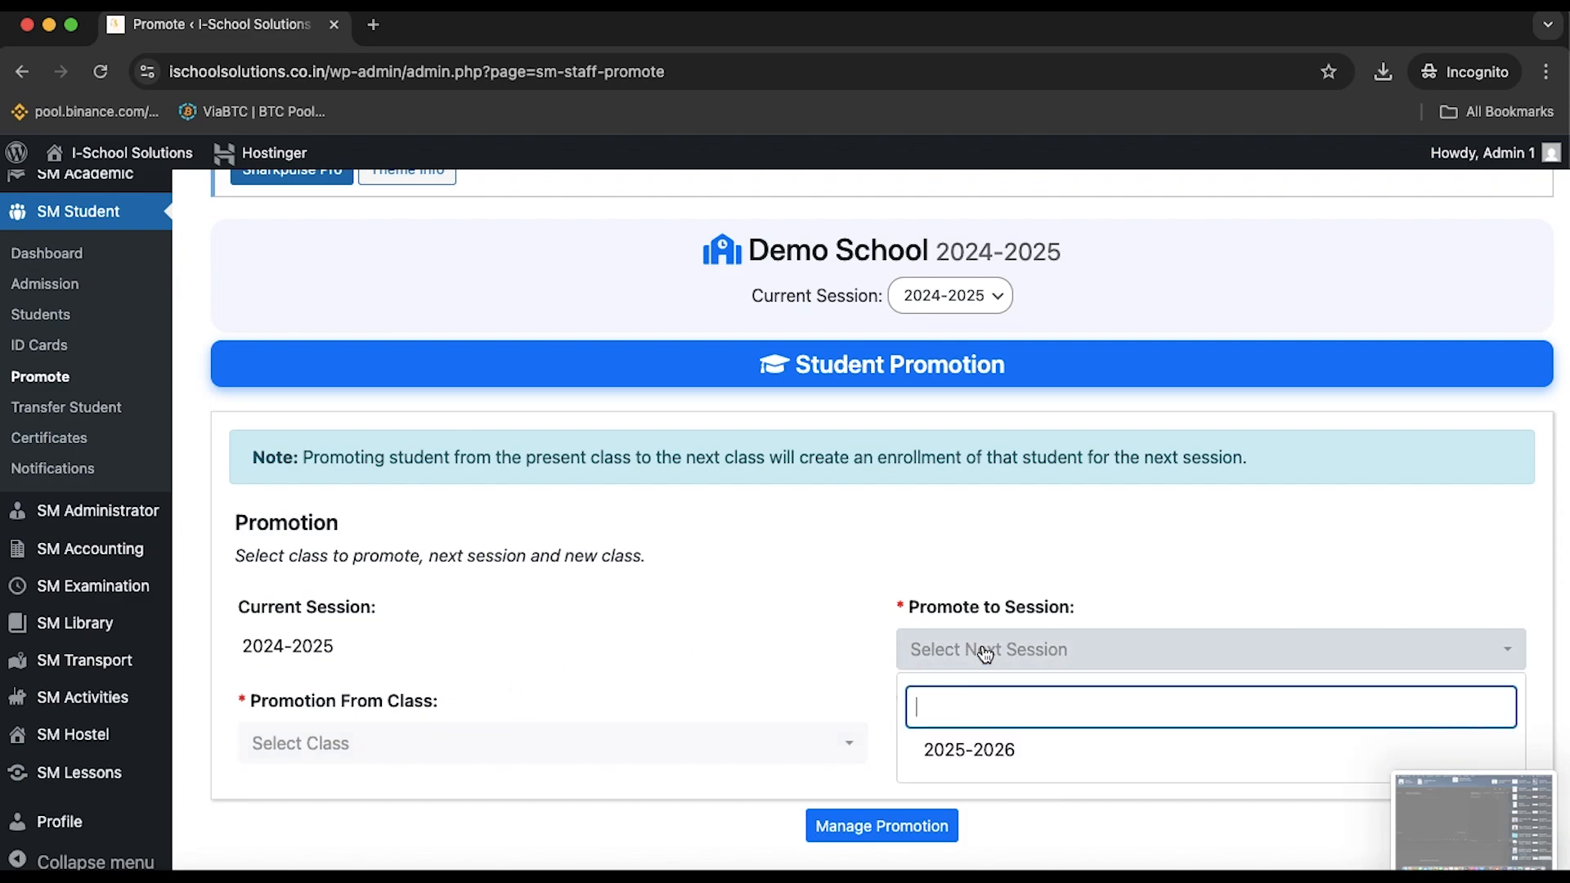
click(1000, 750)
scroll(805, 687, down, 1)
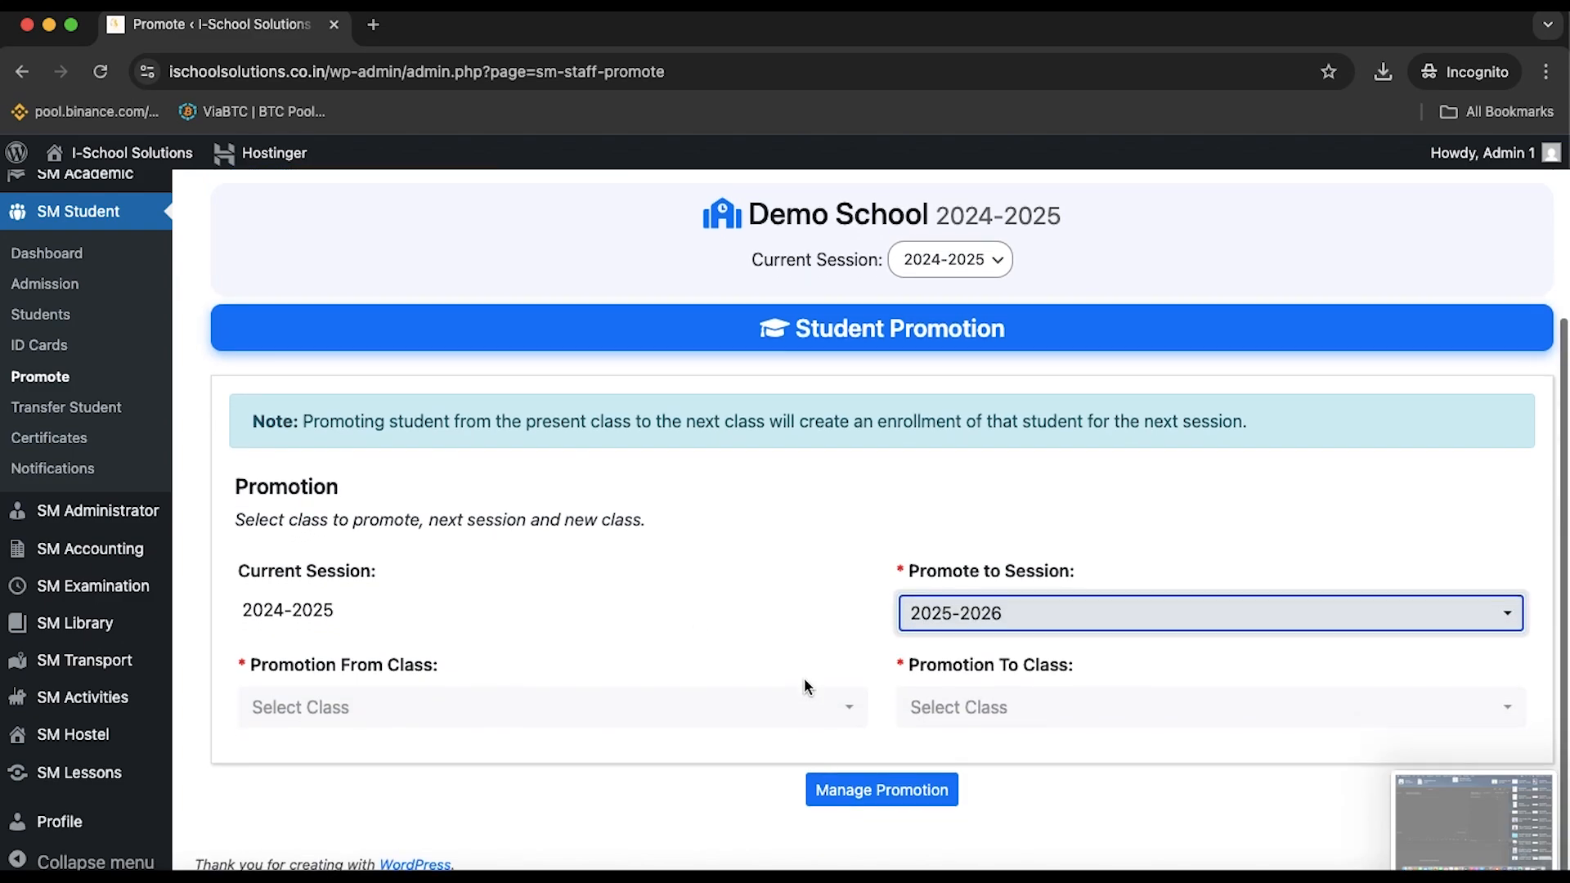
Promote from class 8th to class 9th and load it with Manage Promotion
click(779, 708)
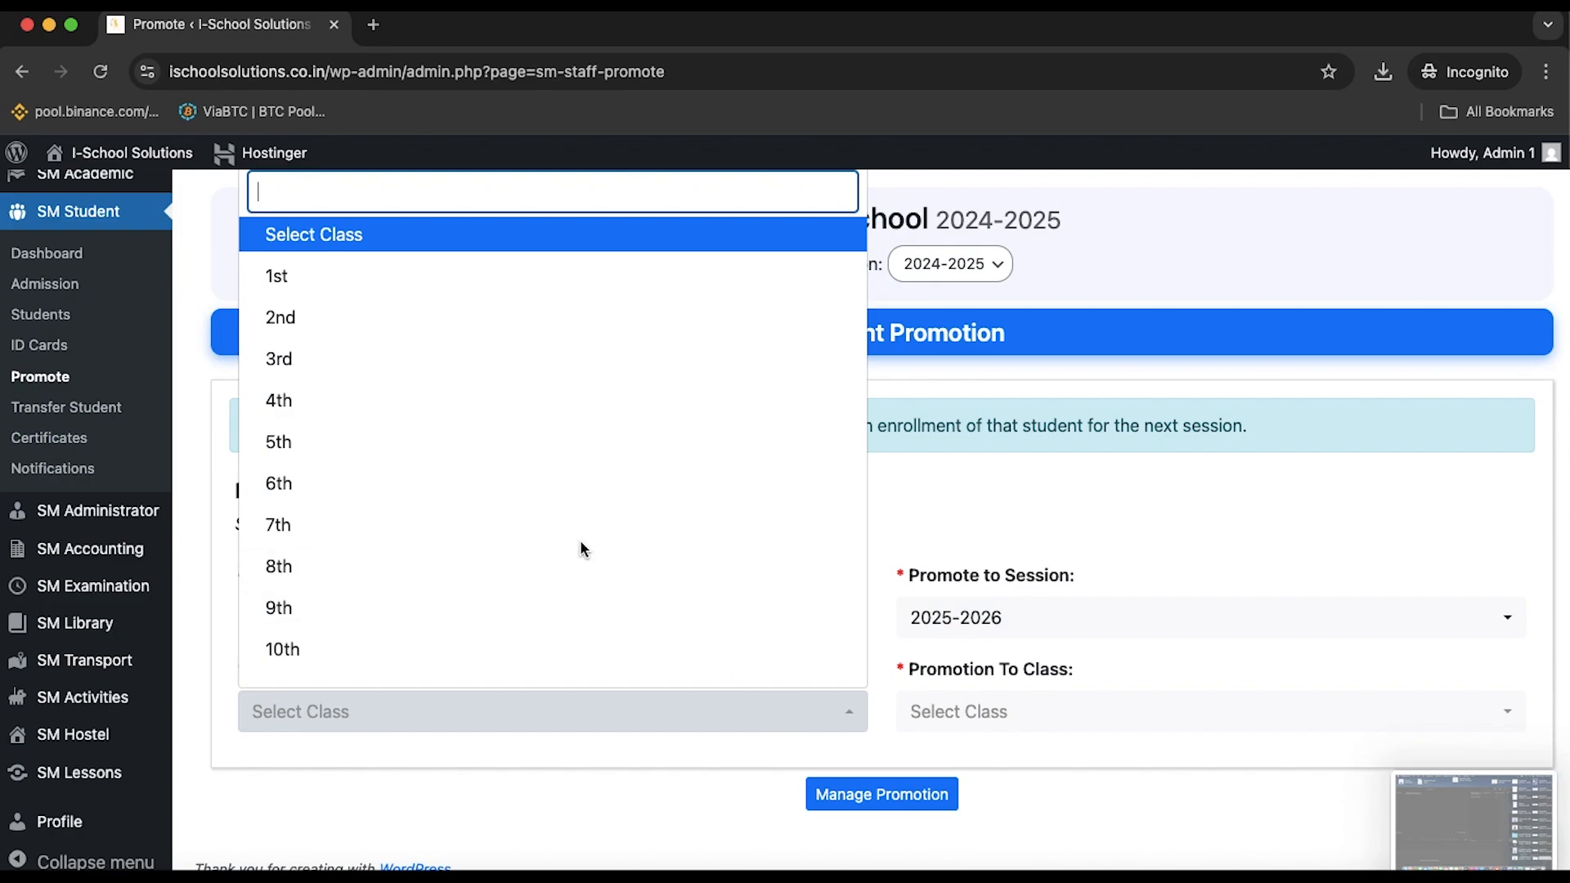
click(581, 542)
click(659, 716)
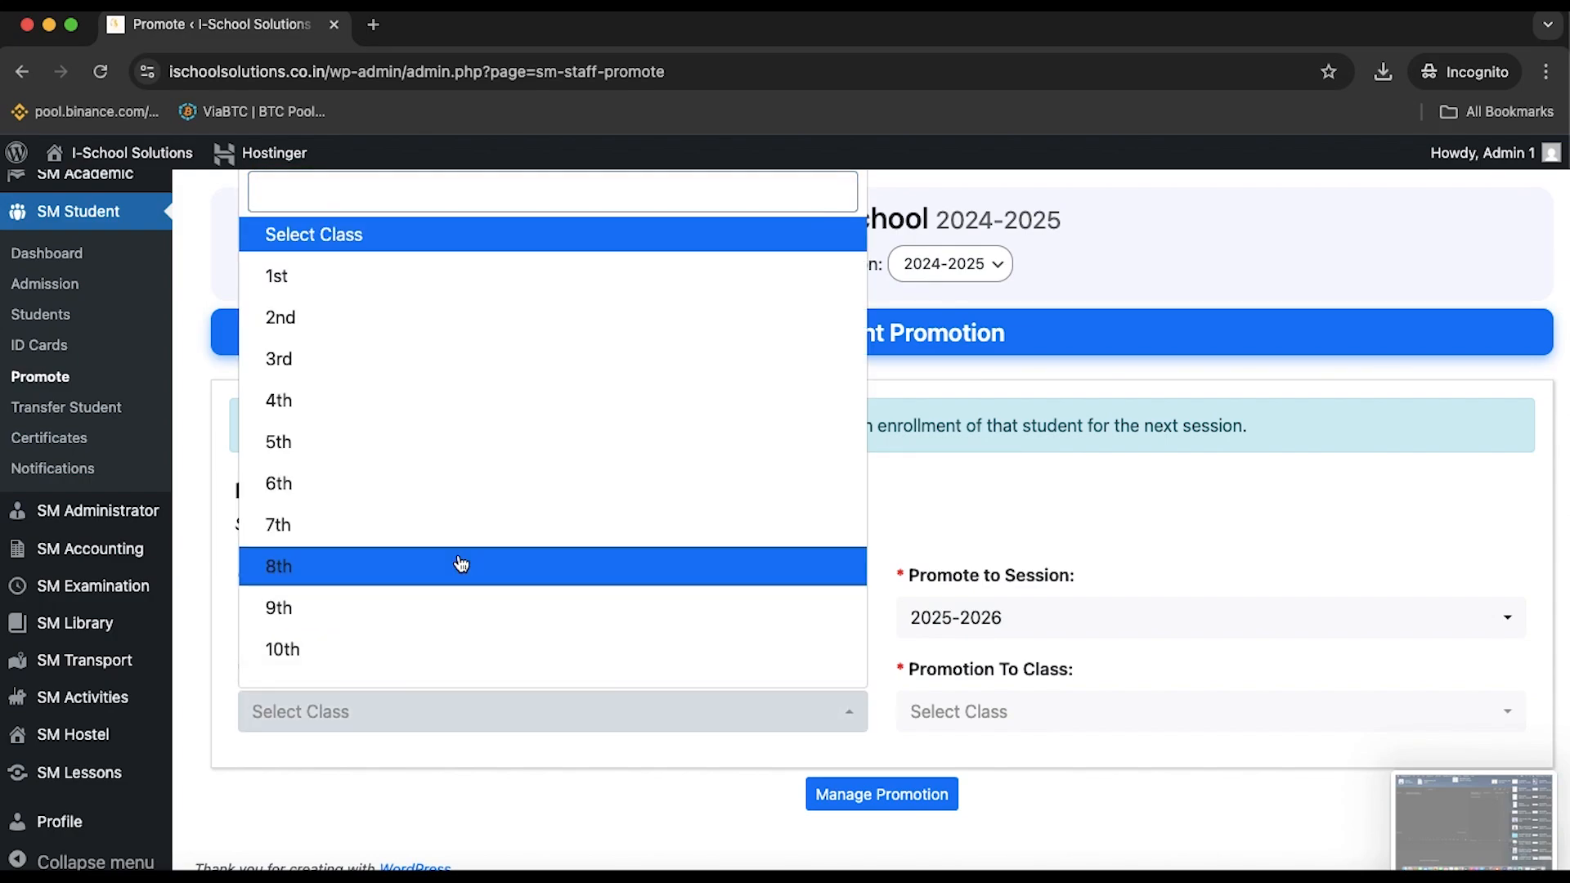
click(459, 565)
click(1037, 716)
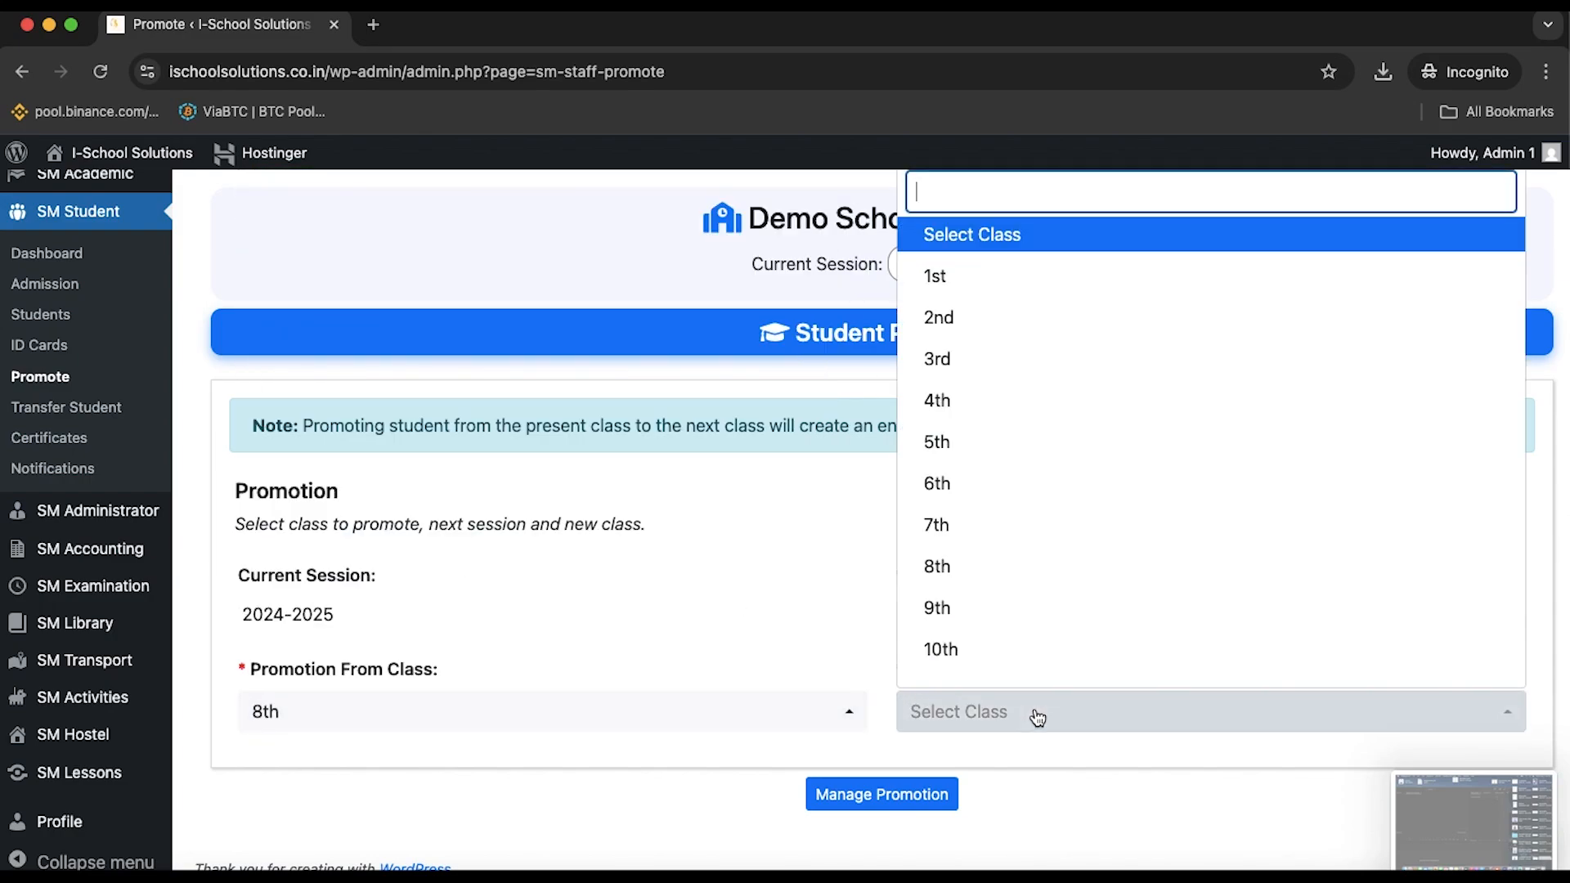
click(987, 610)
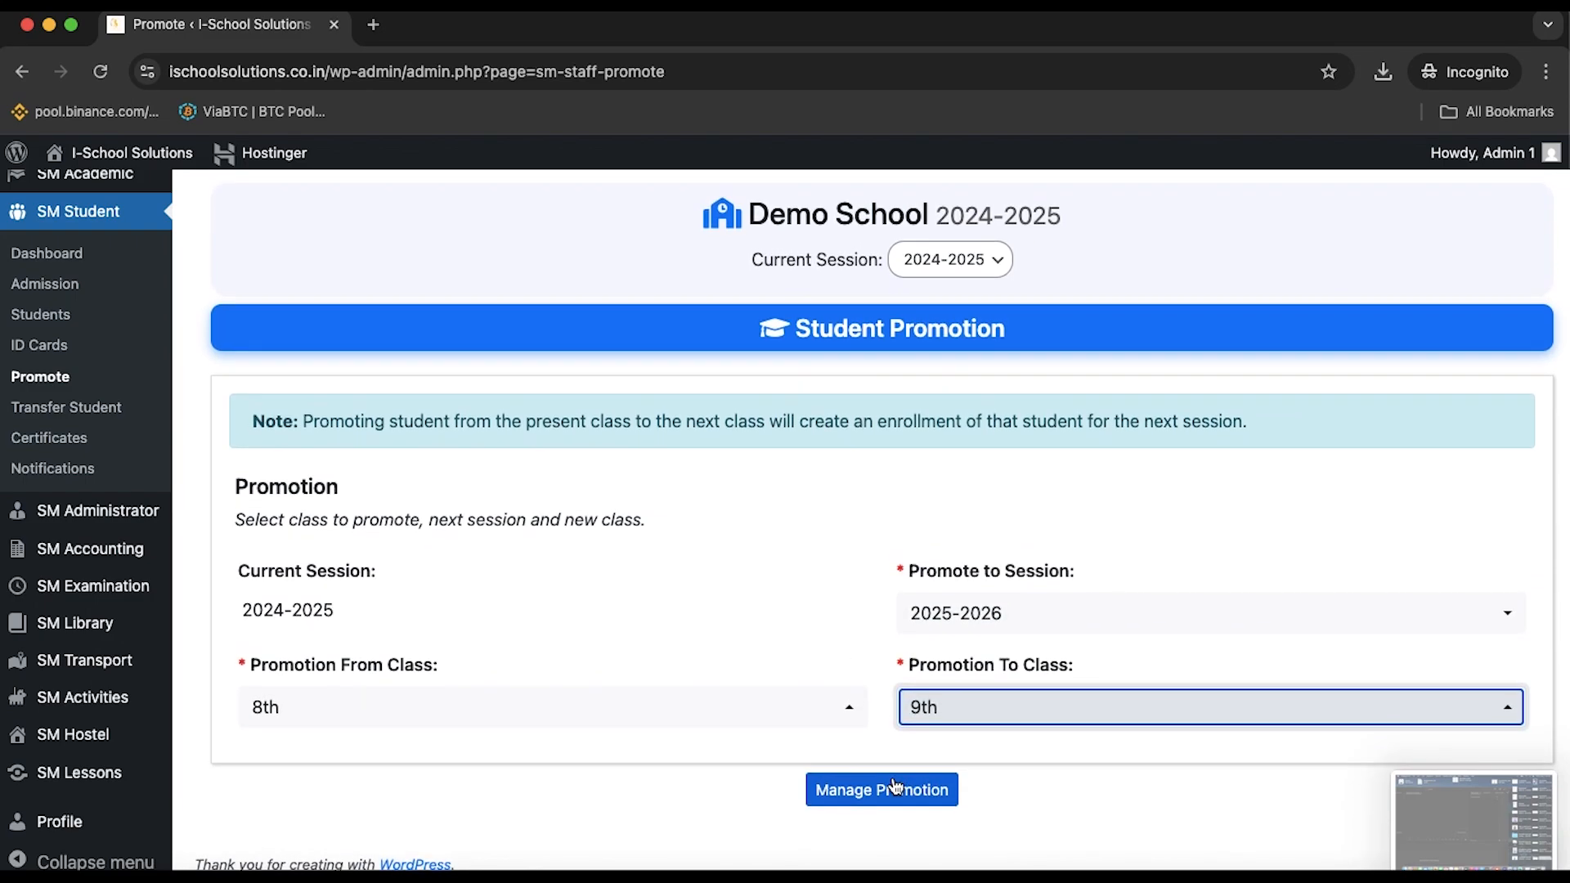
click(903, 818)
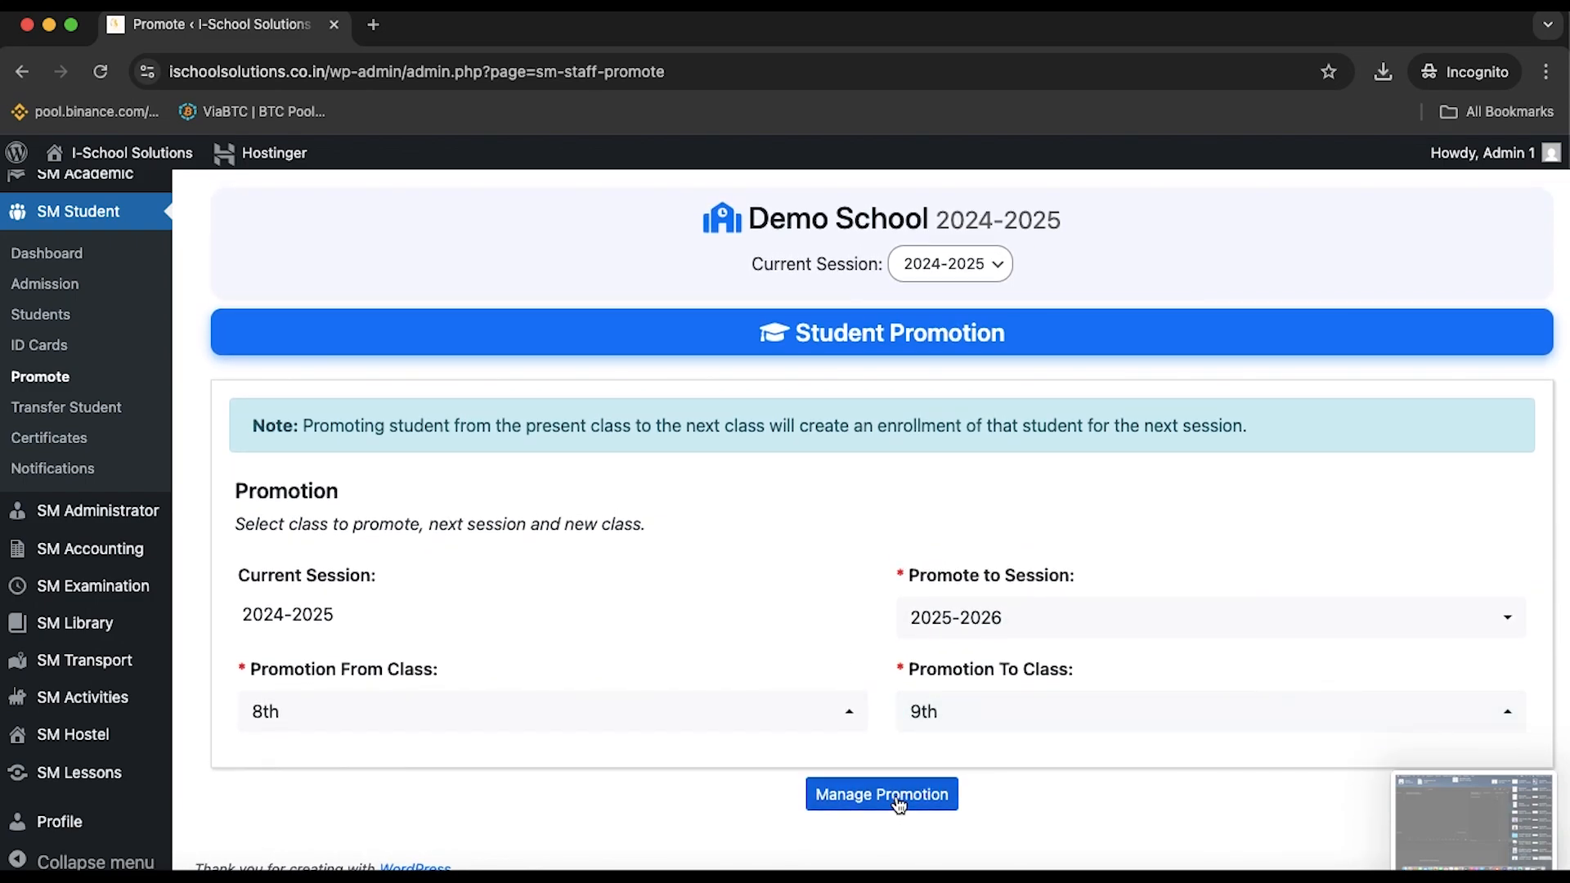
click(900, 796)
Keep the last student's option at Enroll to Class - 9th
scroll(778, 651, down, 10)
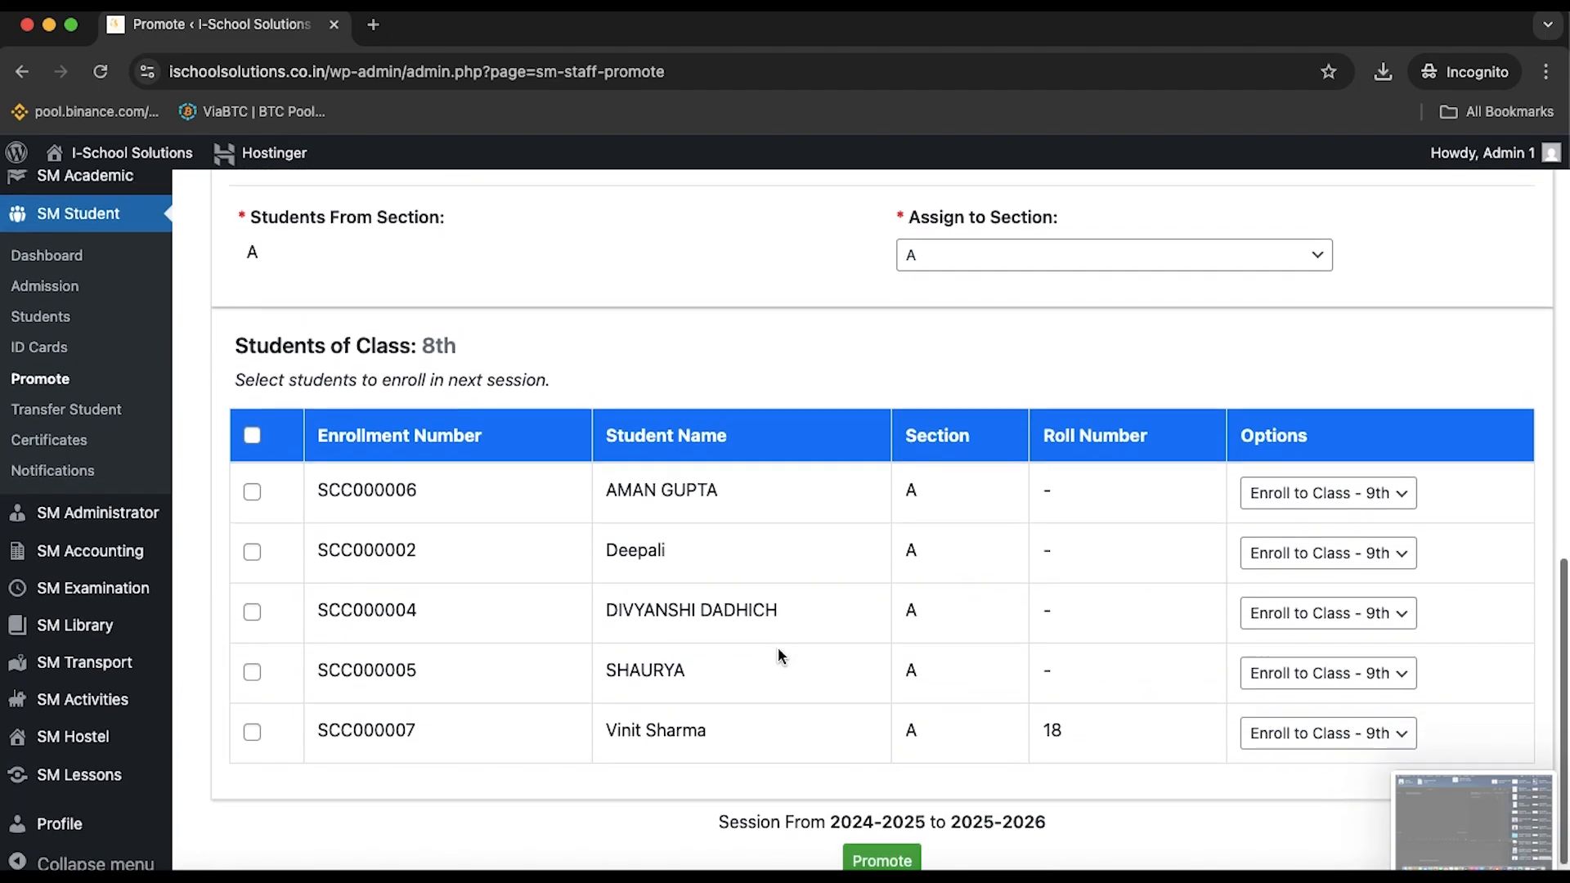
scroll(778, 650, up, 2)
scroll(780, 654, down, 2)
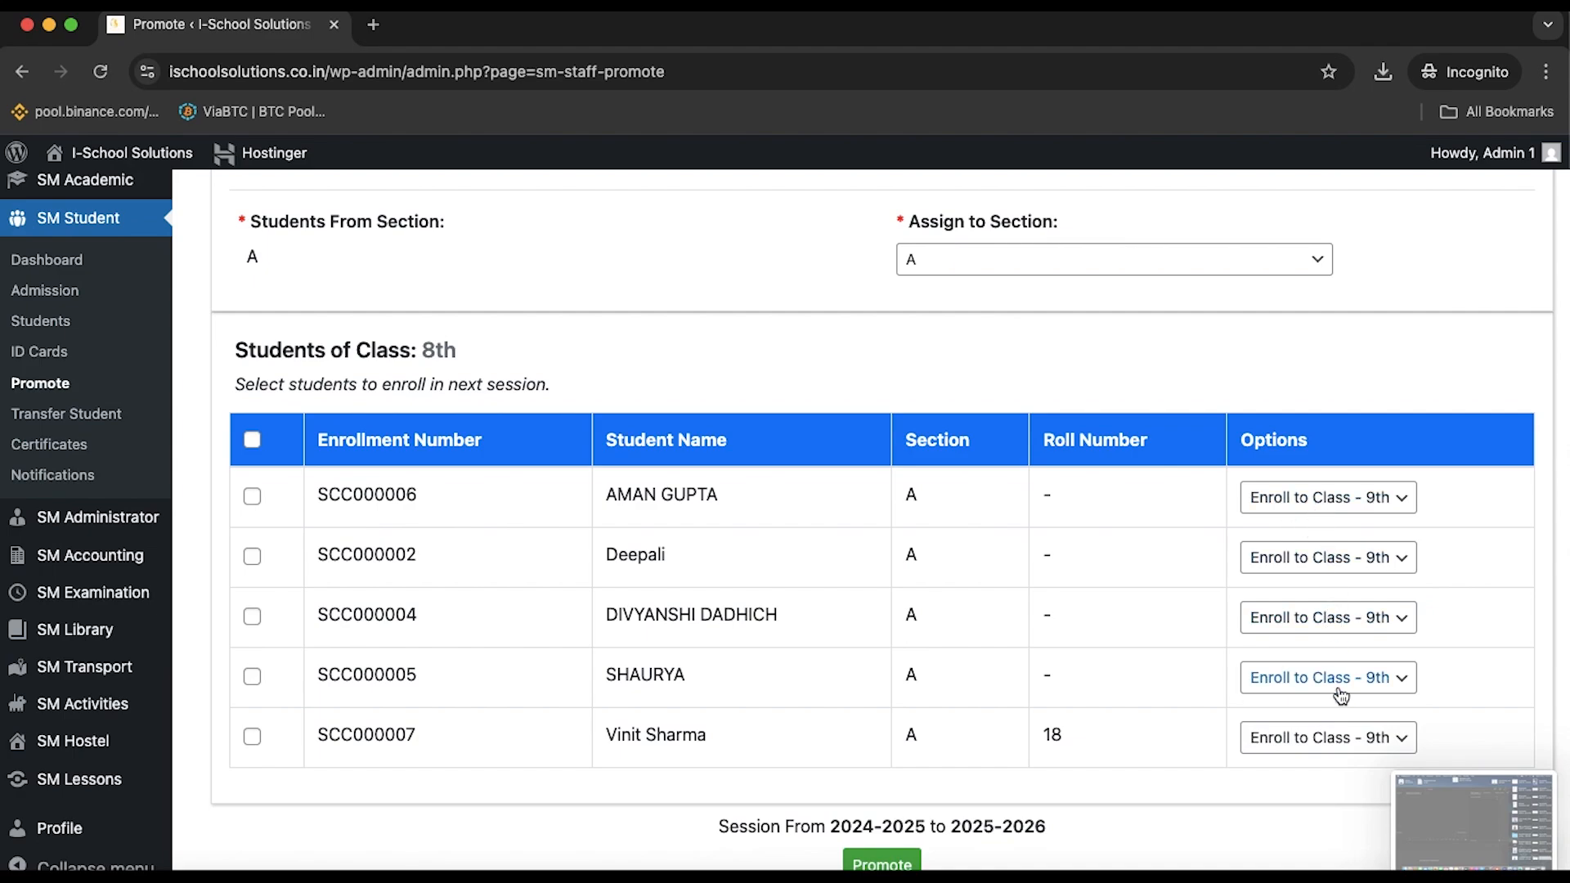
click(1406, 749)
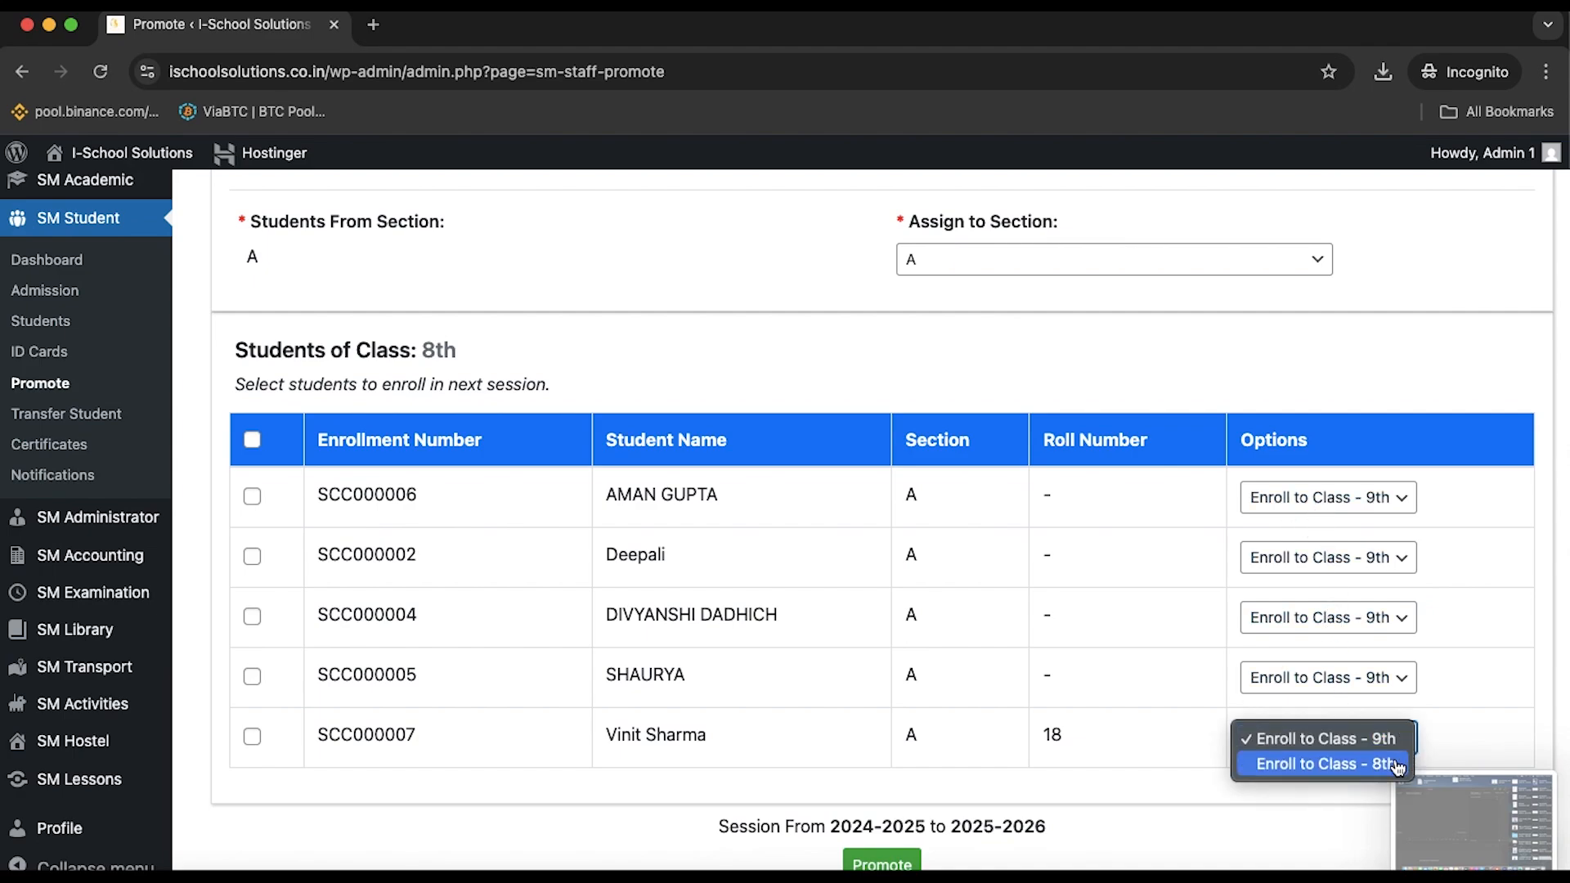
click(1073, 782)
Tick the first, second, third and last students, skipping the fourth row
scroll(1076, 785, up, 2)
scroll(1076, 785, up, 5)
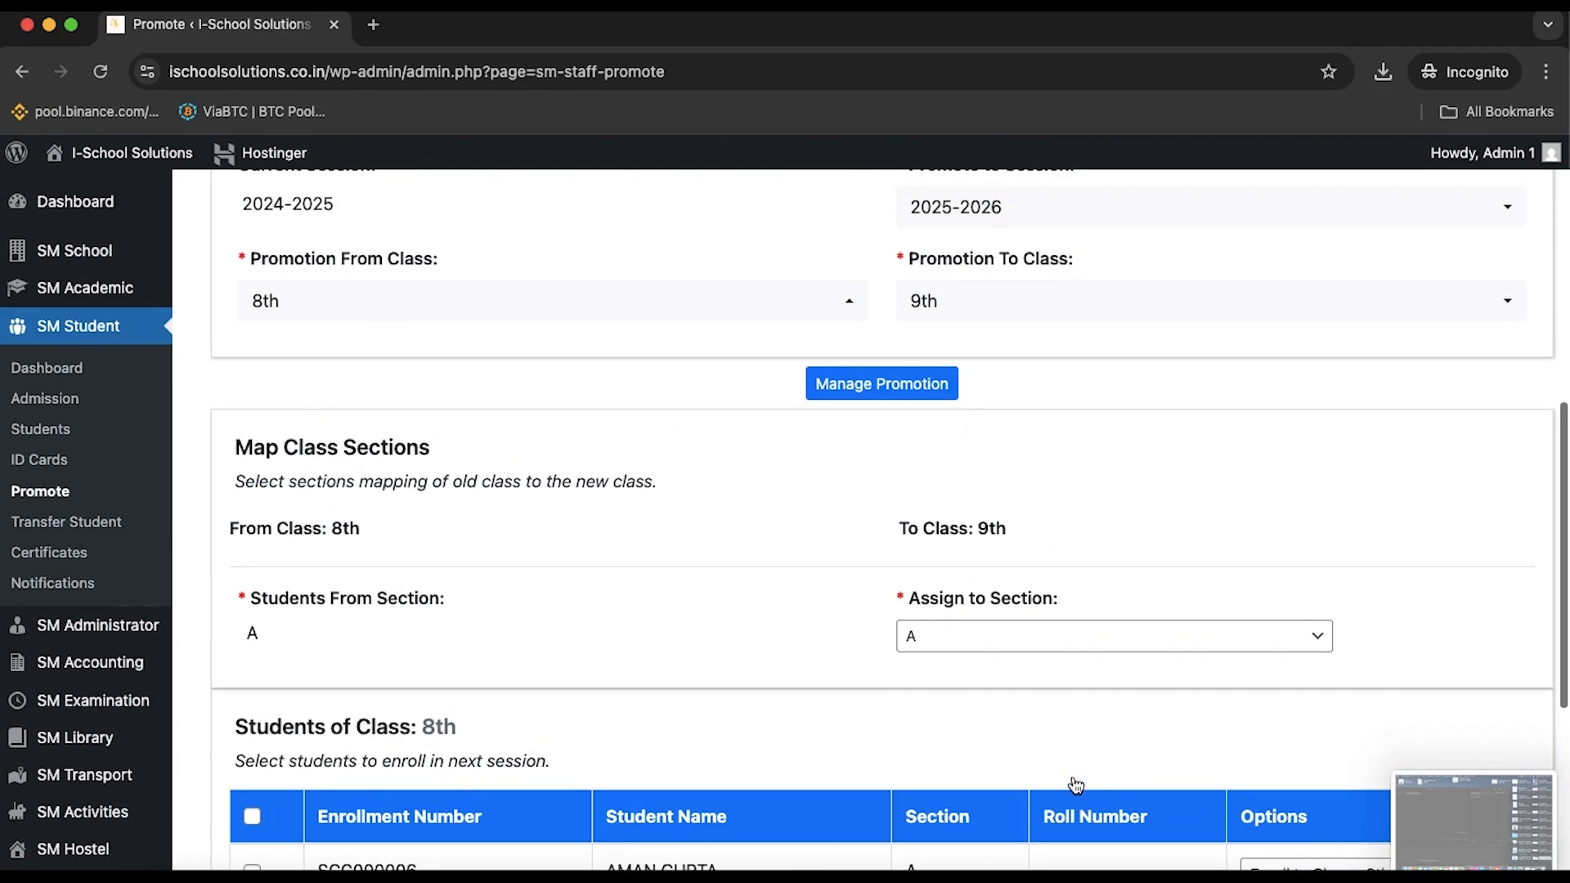
scroll(1035, 650, down, 7)
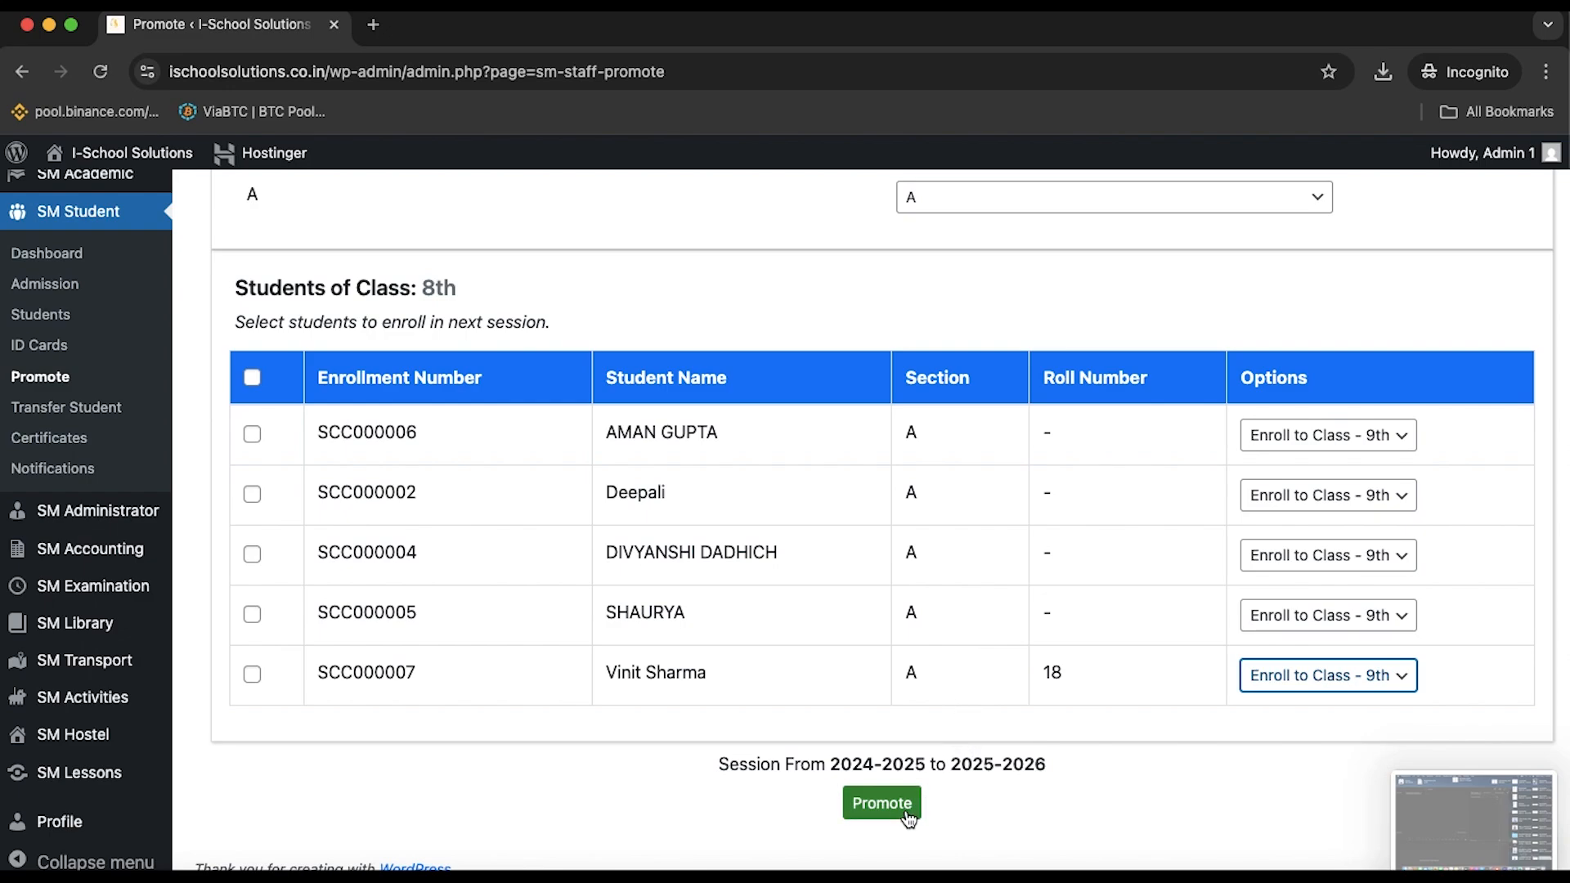
click(252, 436)
click(253, 495)
click(252, 554)
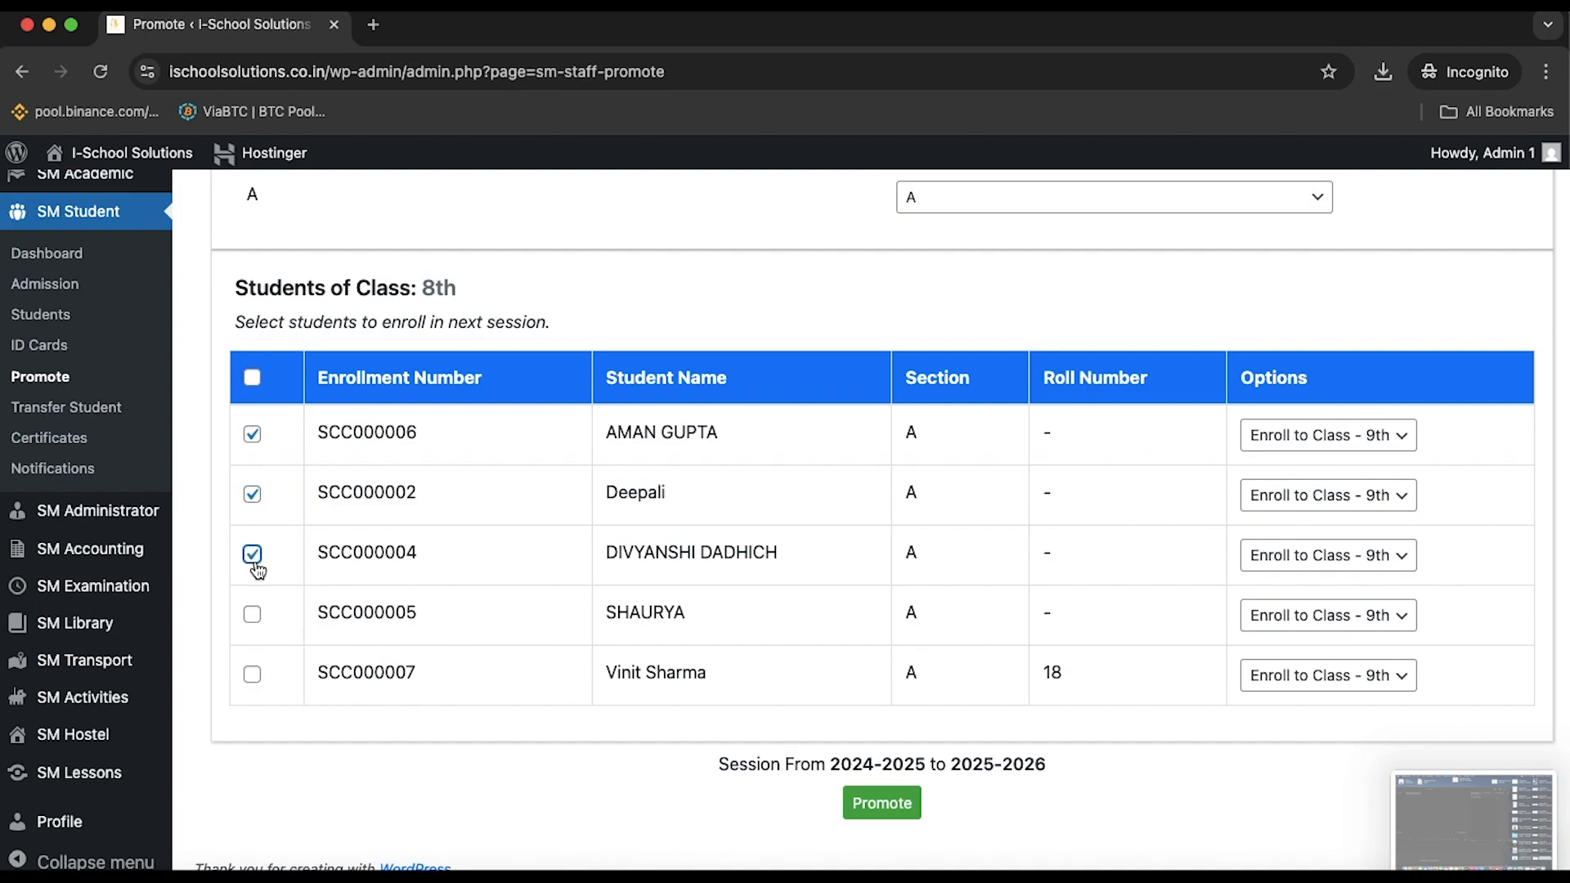
click(255, 674)
scroll(847, 719, up, 7)
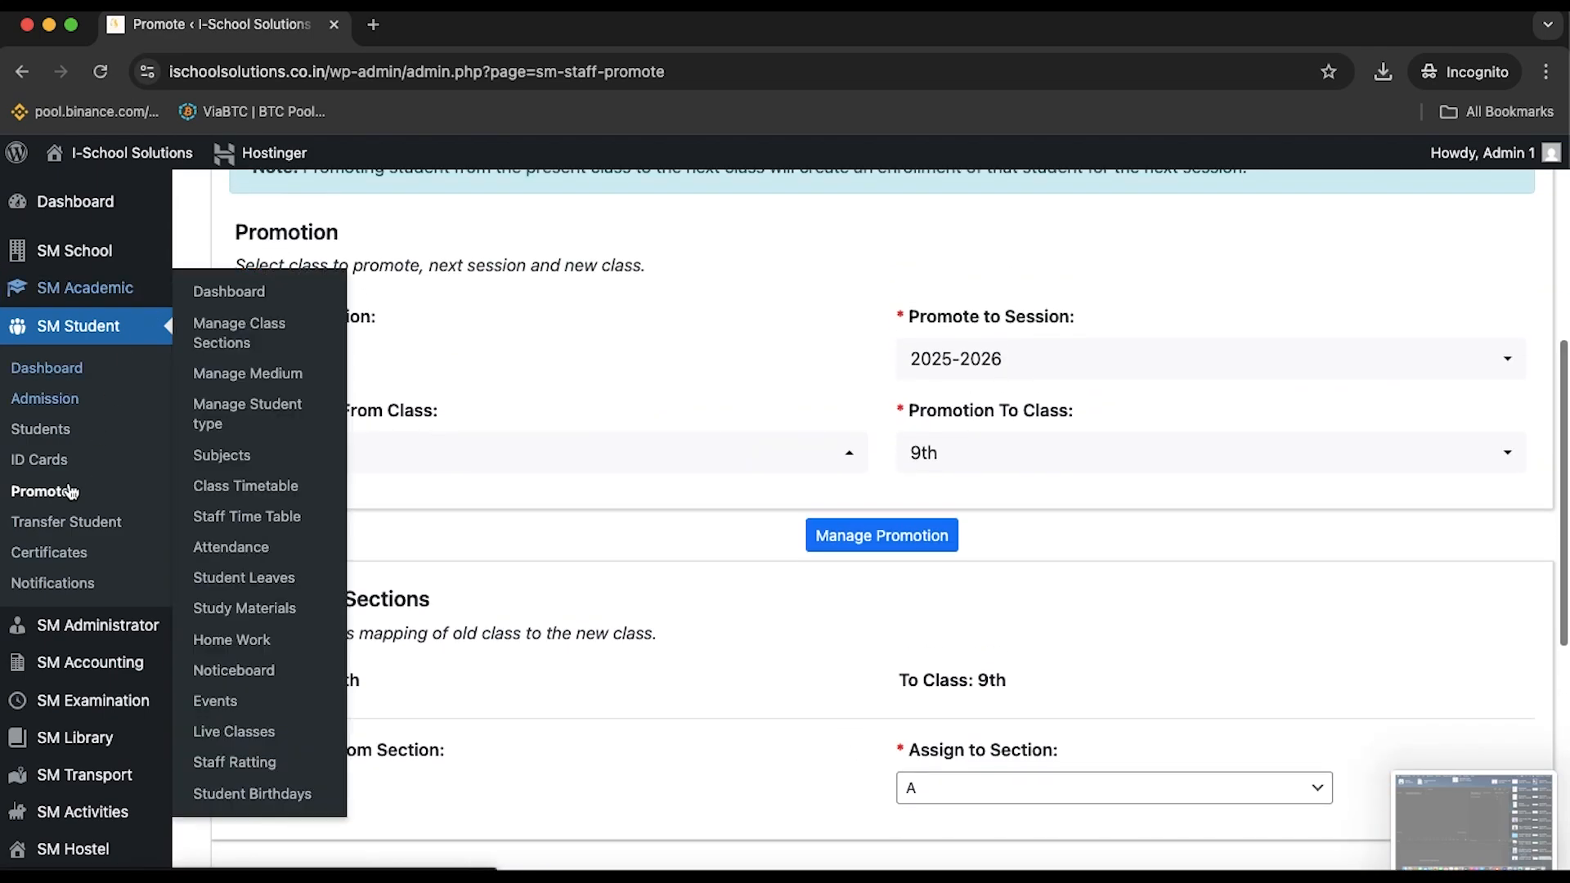
Open Transfer Student and review the empty transferred-out and transferred-in student tables
click(67, 523)
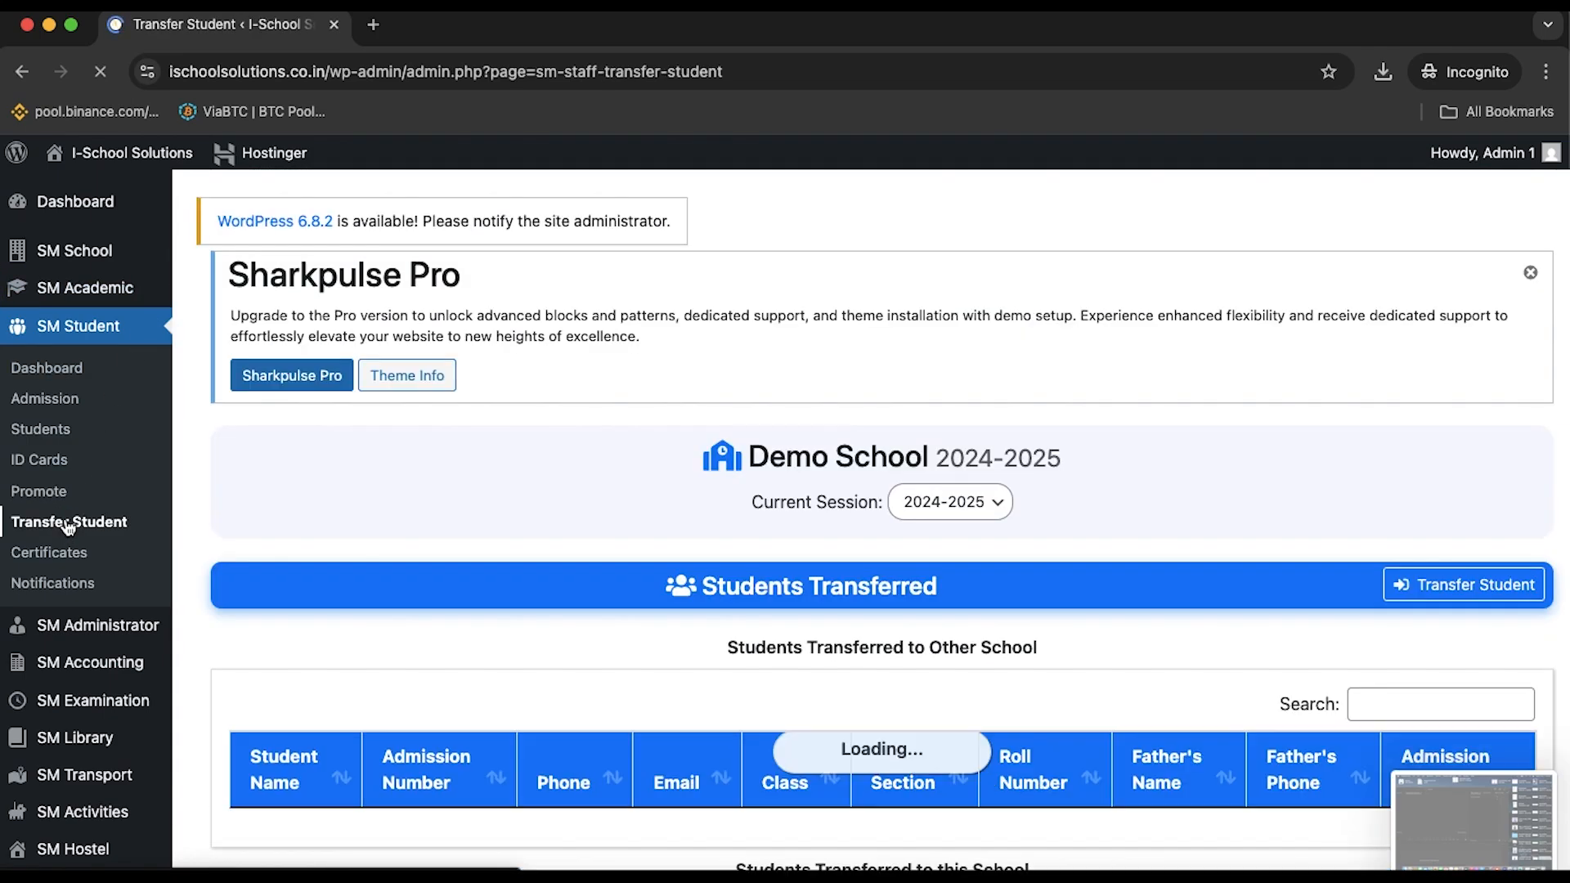
scroll(489, 491, down, 1)
scroll(490, 488, down, 5)
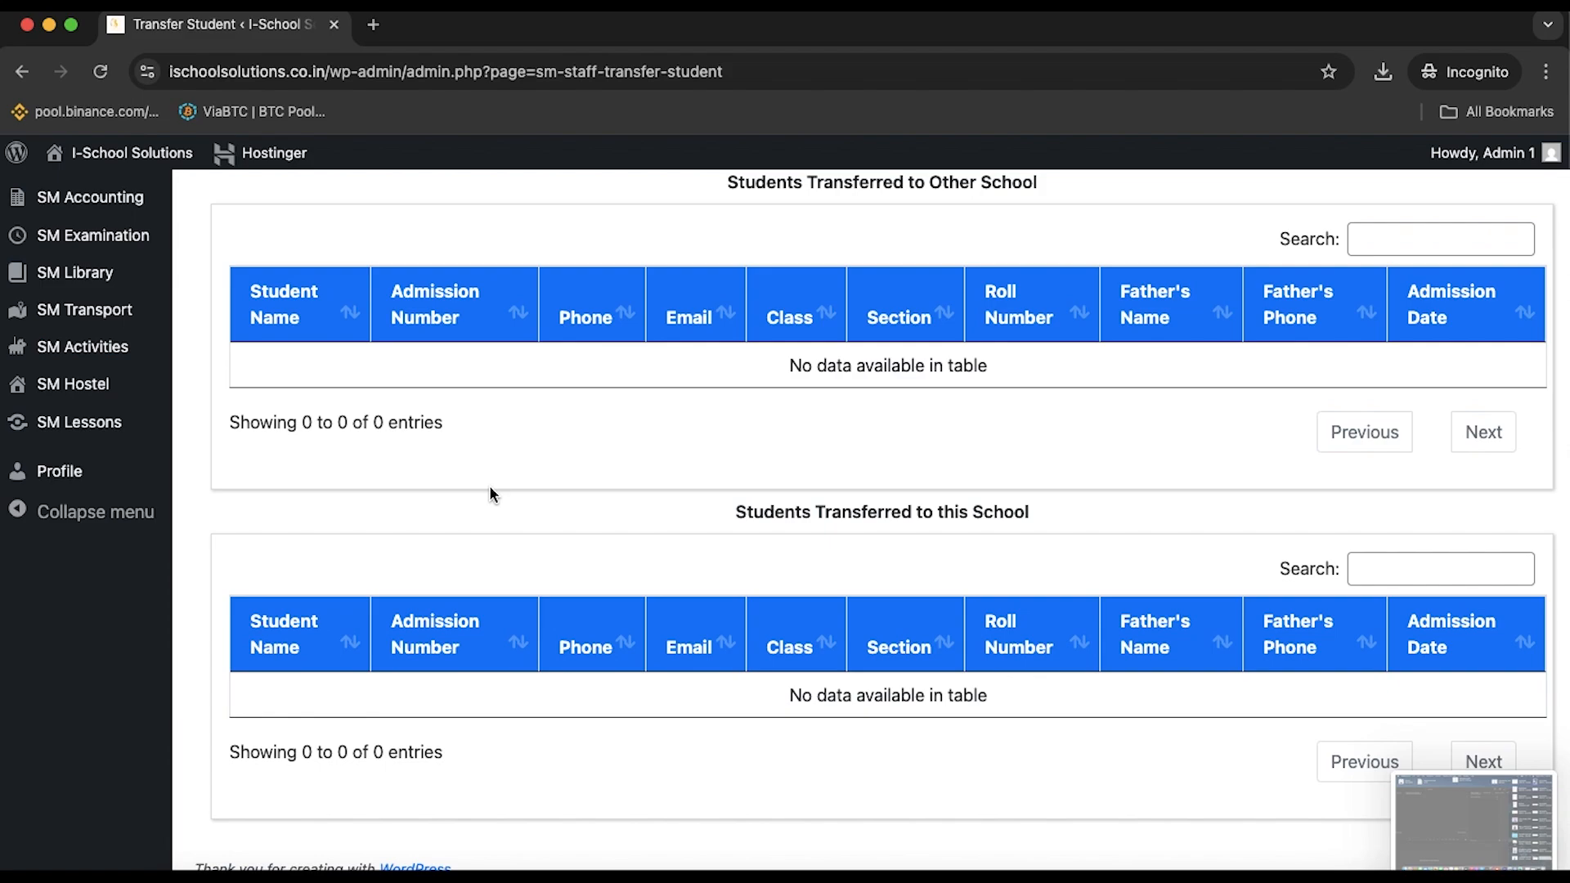
scroll(588, 466, up, 3)
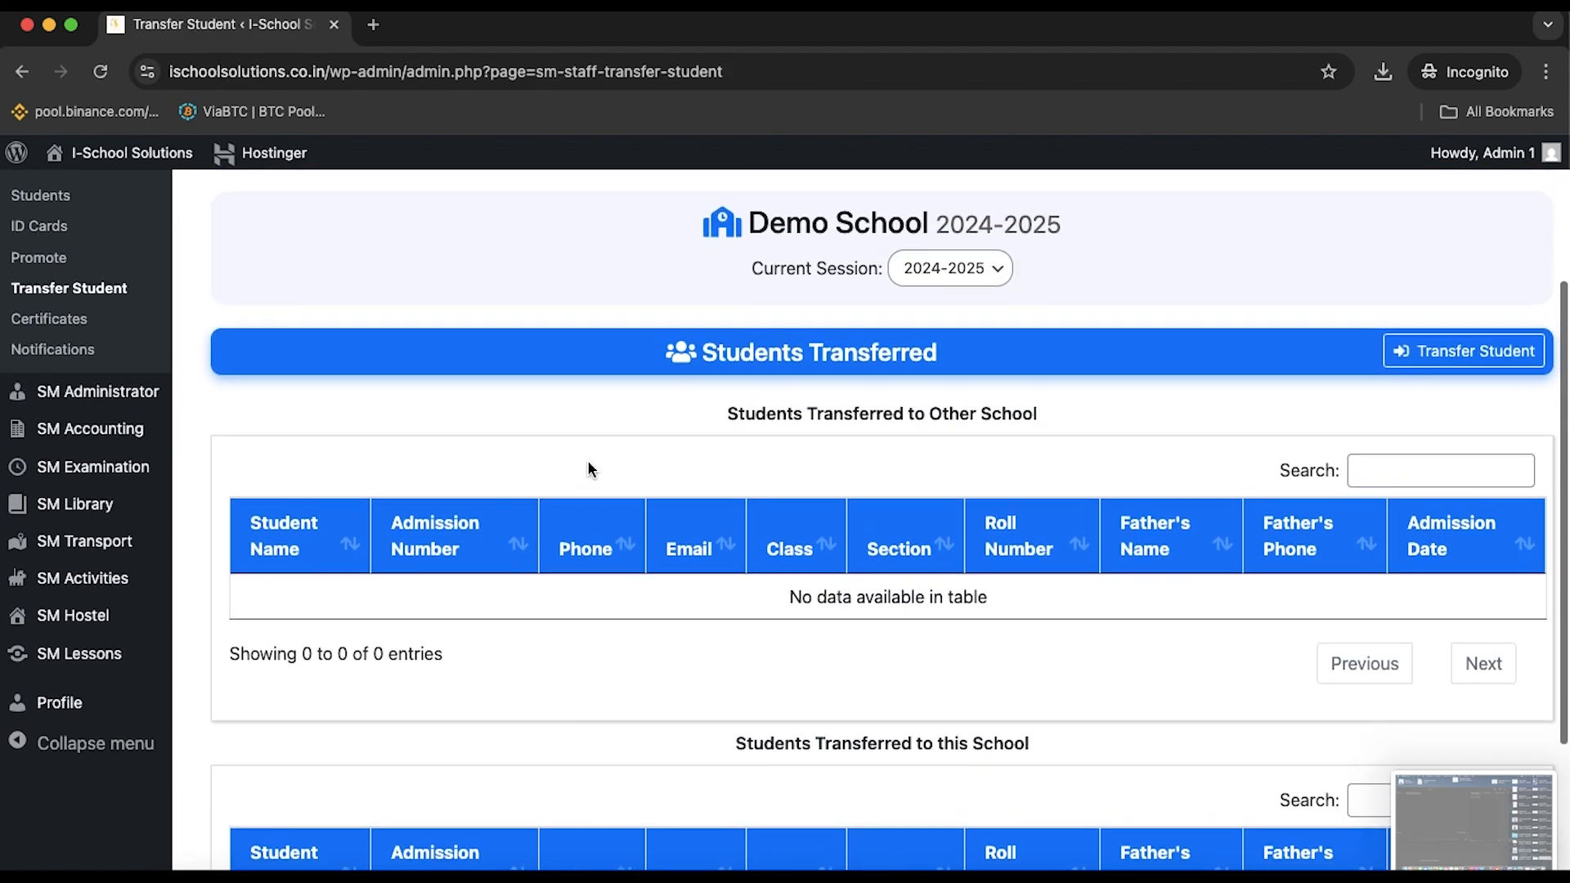
scroll(591, 468, down, 2)
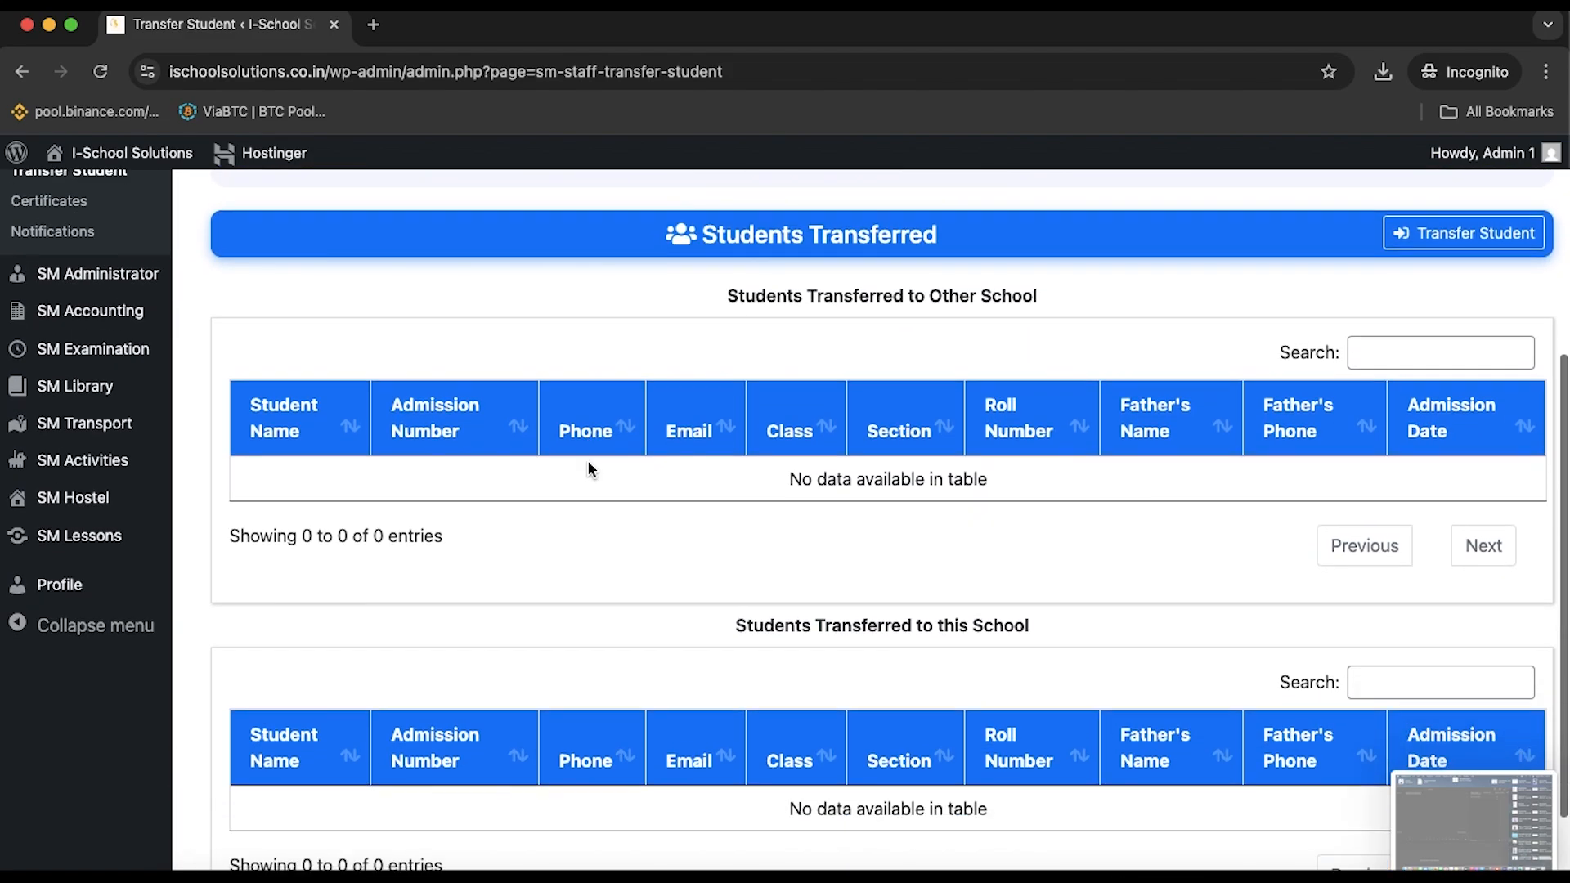
scroll(589, 466, down, 1)
scroll(589, 466, up, 3)
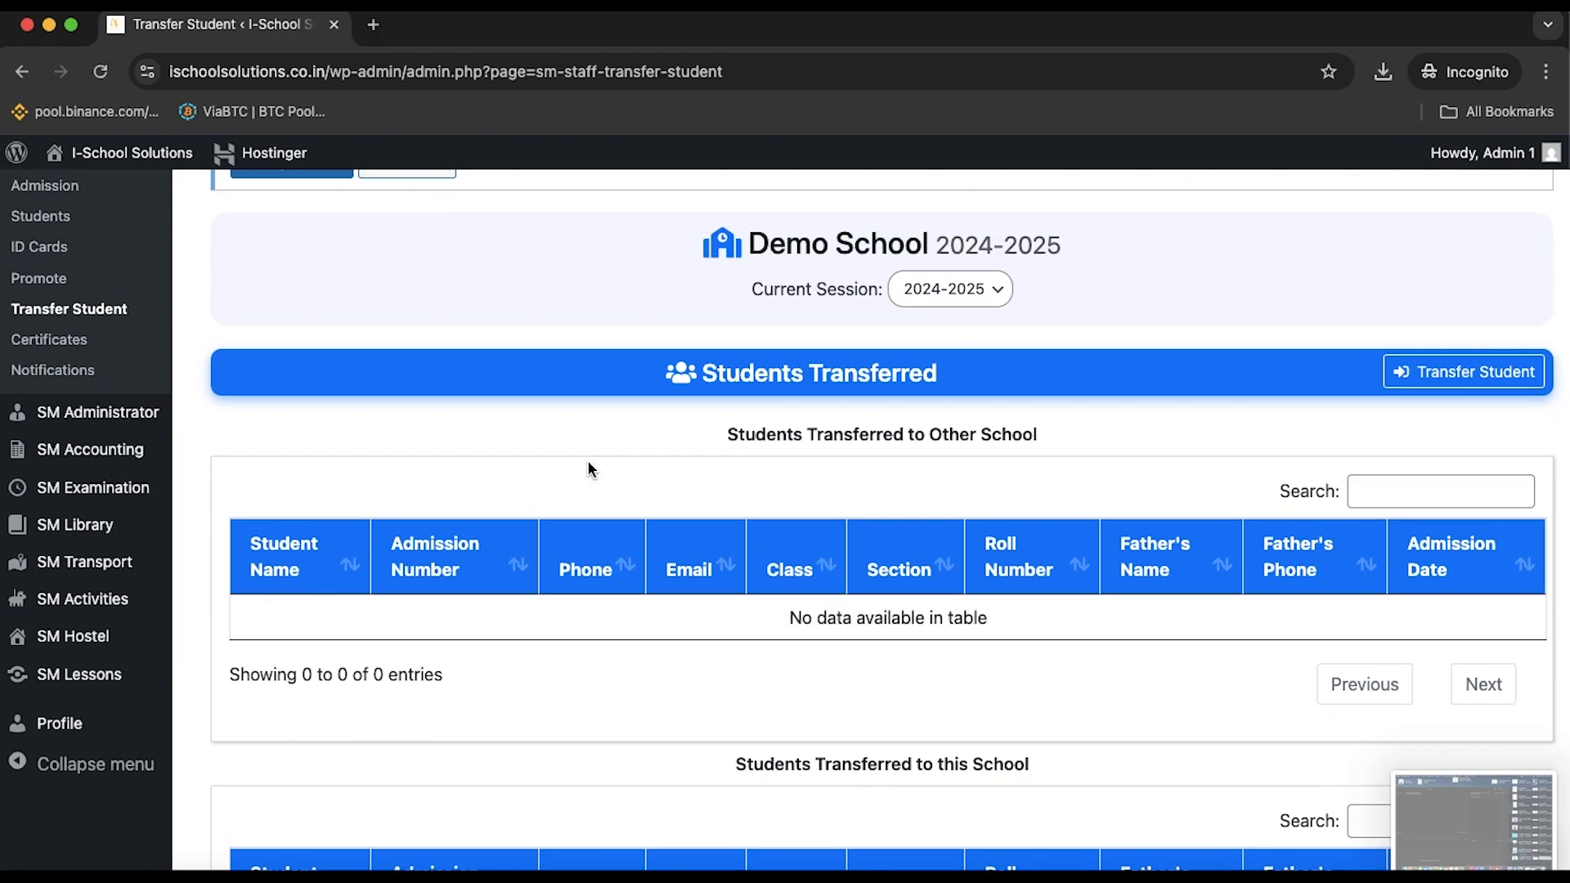
Start a student transfer and try class 3rd, section A, which has no students listed
click(1455, 370)
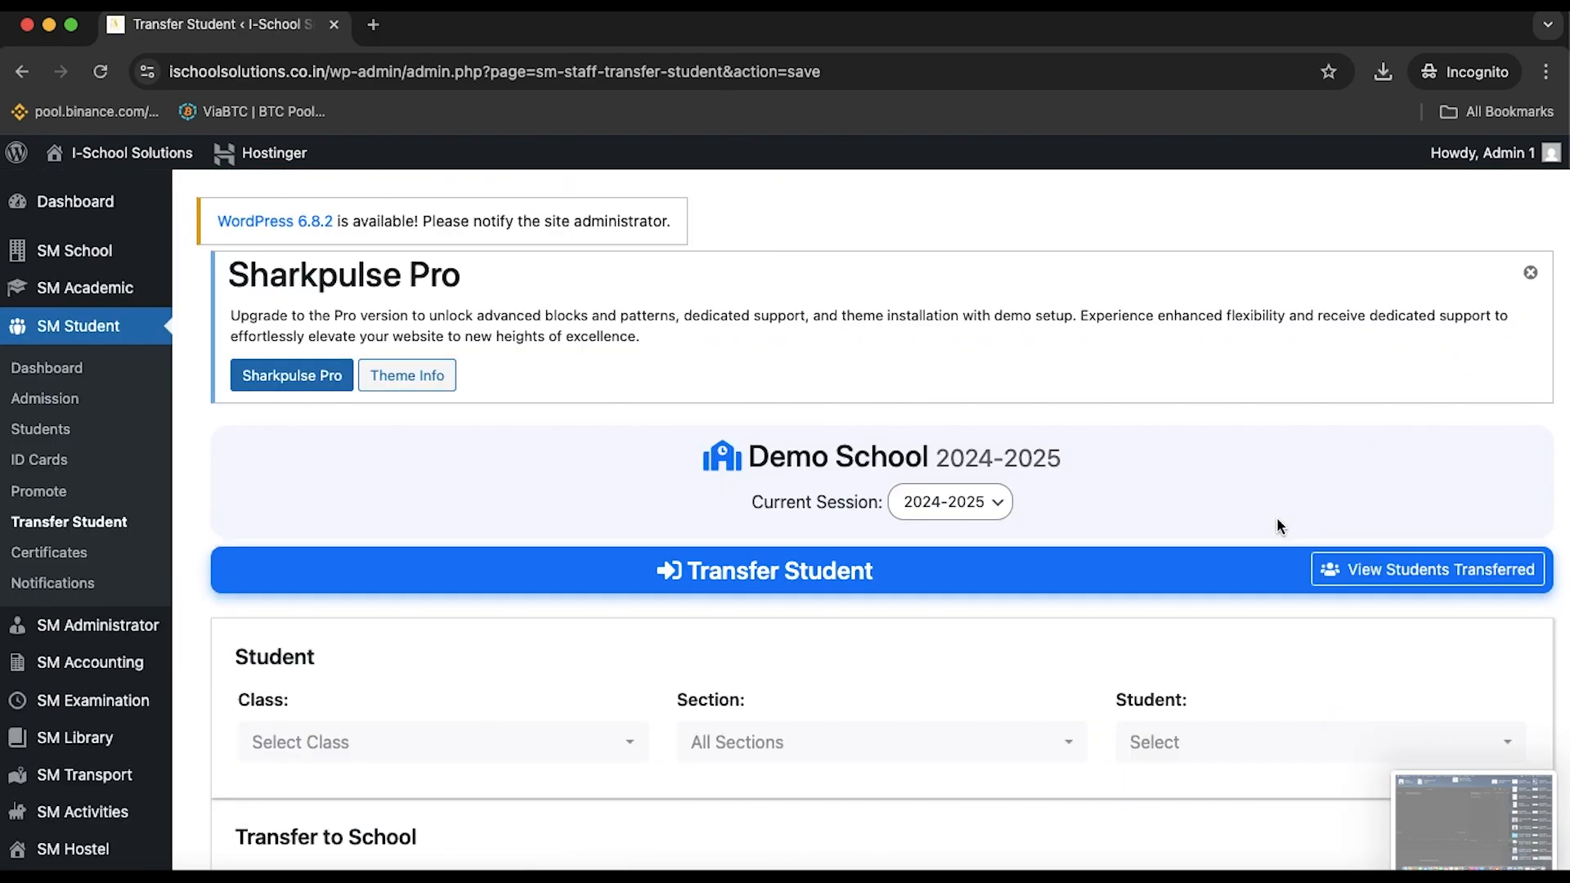
scroll(1277, 526, down, 5)
click(493, 427)
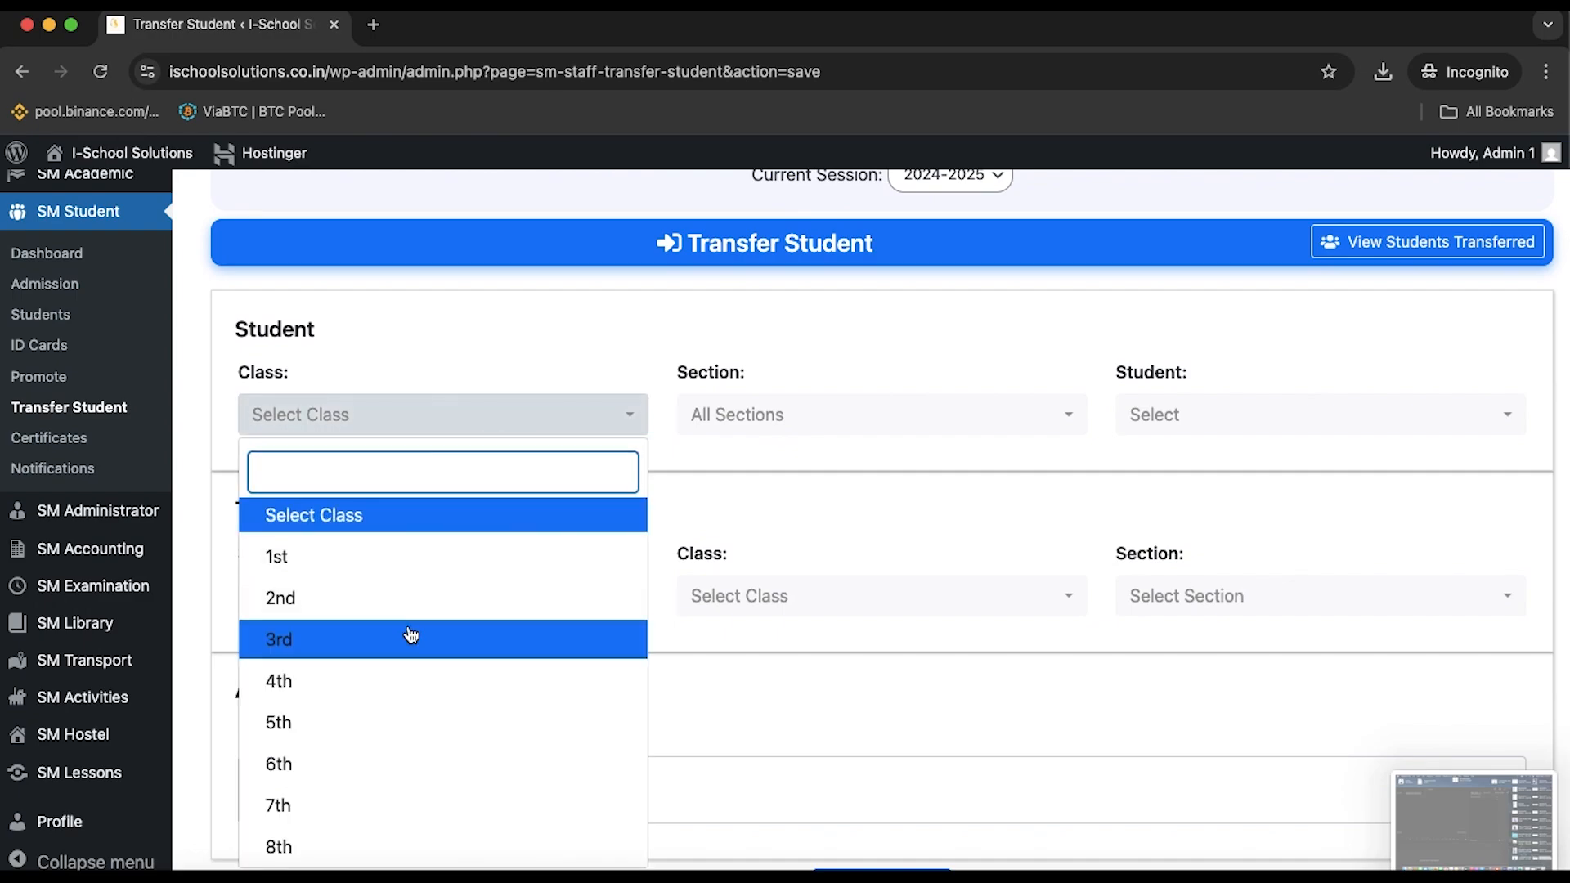
click(410, 639)
click(851, 416)
click(833, 560)
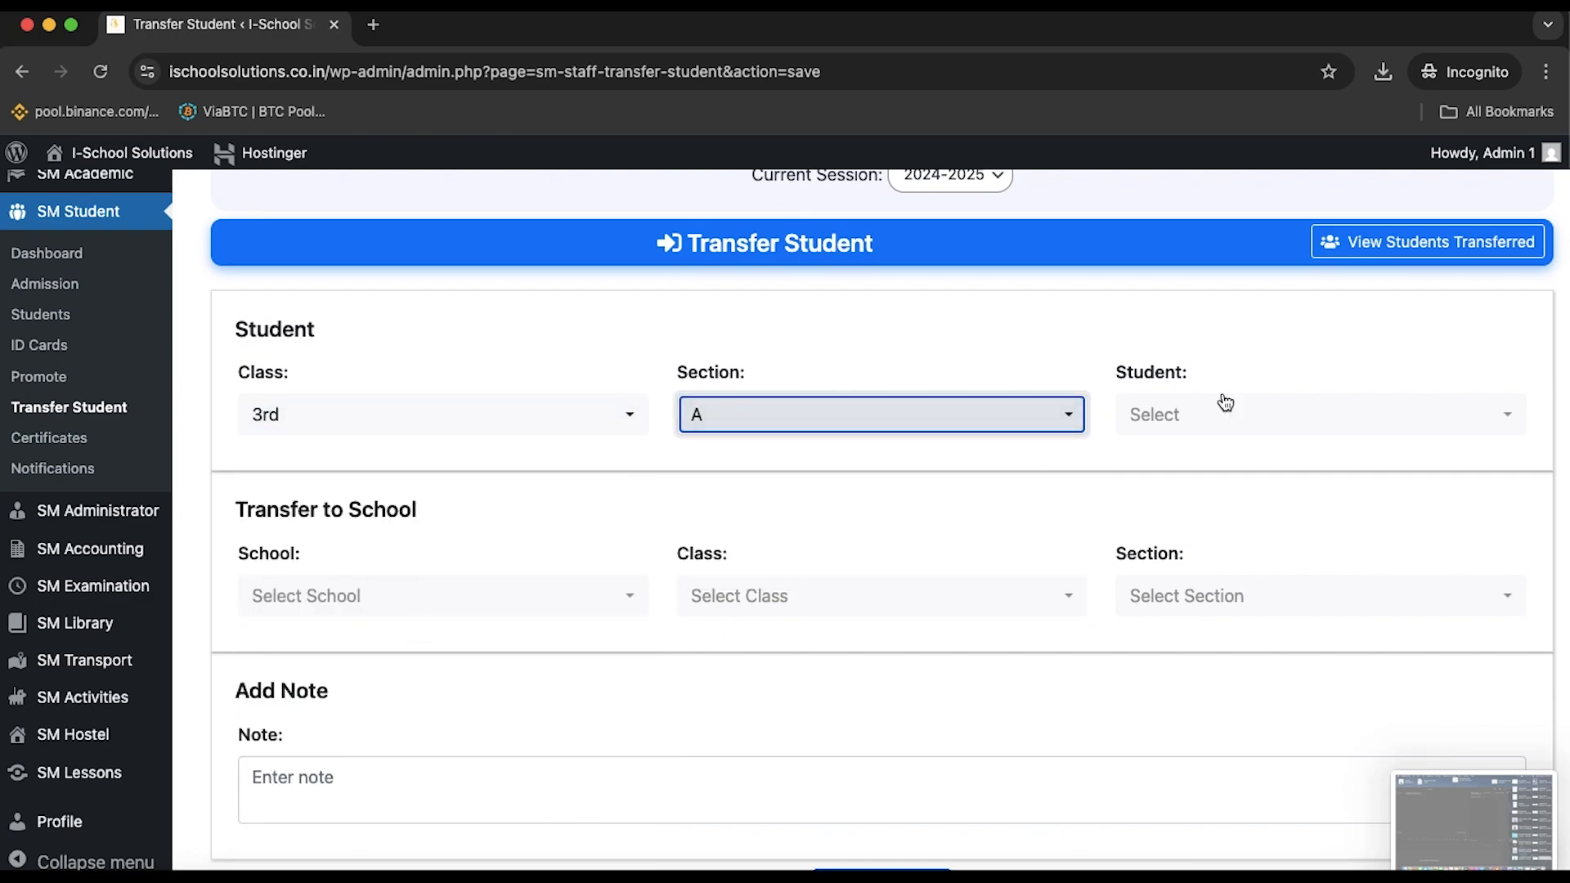
click(1308, 416)
click(1004, 557)
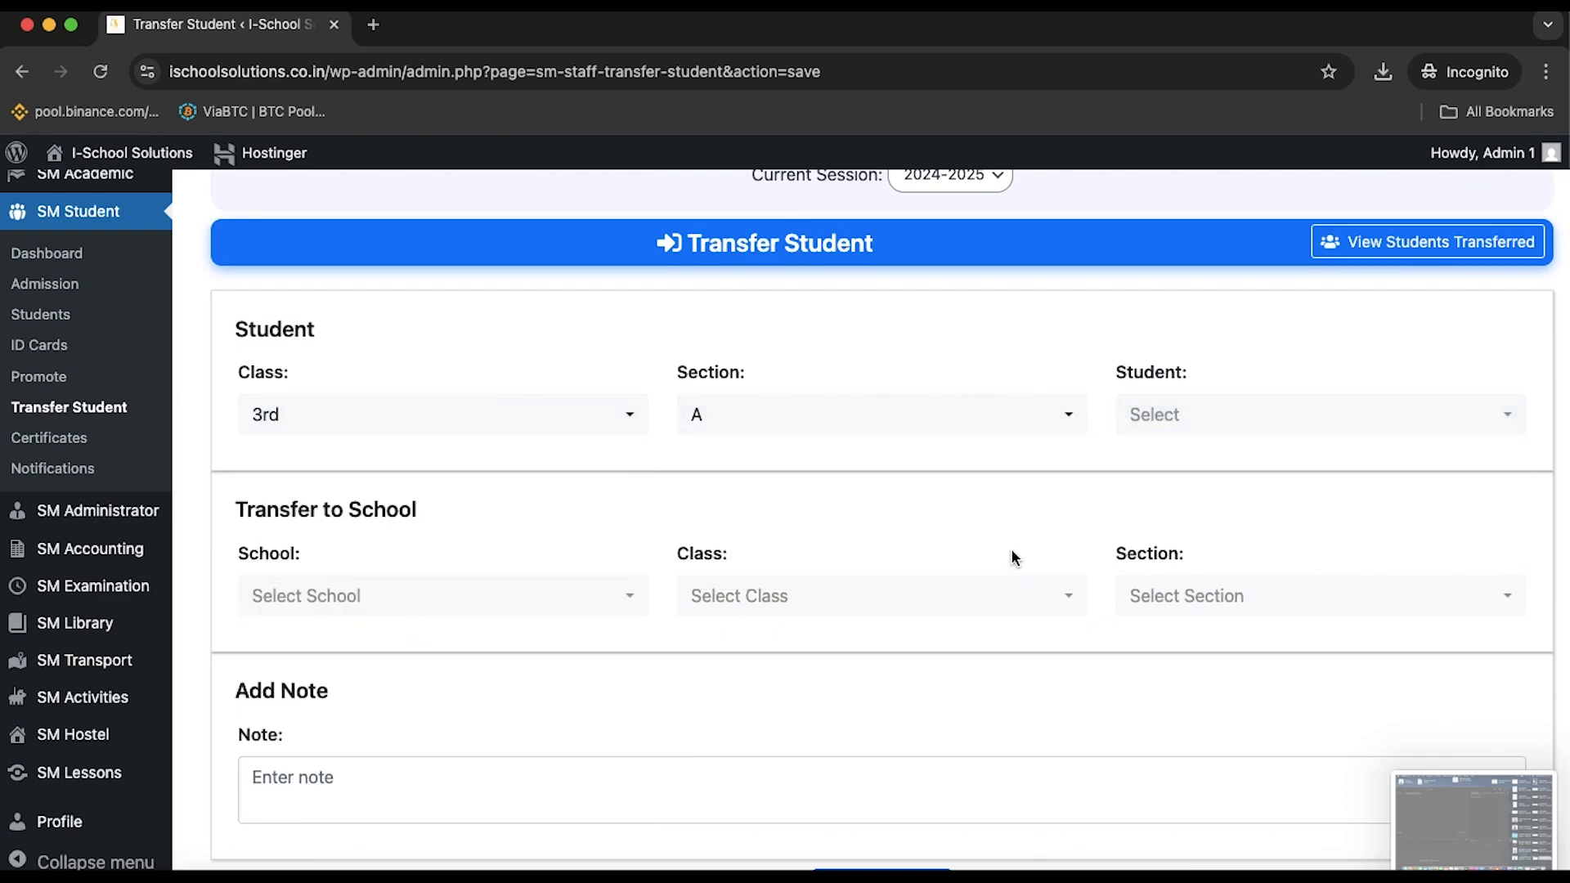
Switch the transfer to class 8th, section A and pick the student to transfer
click(473, 422)
scroll(392, 816, down, 2)
click(368, 778)
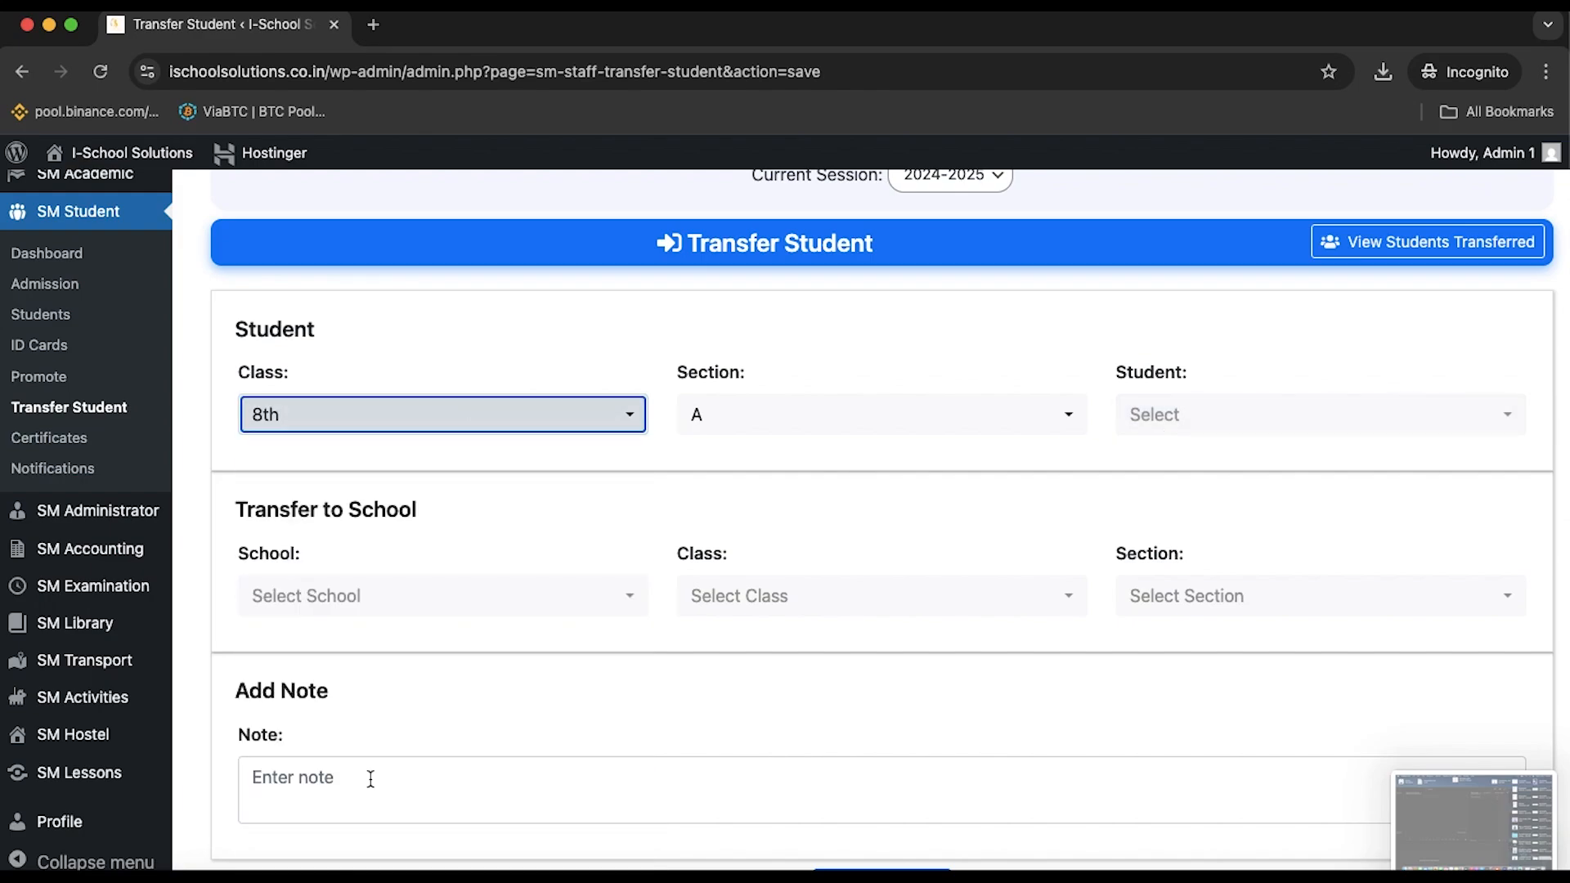
click(864, 413)
click(778, 554)
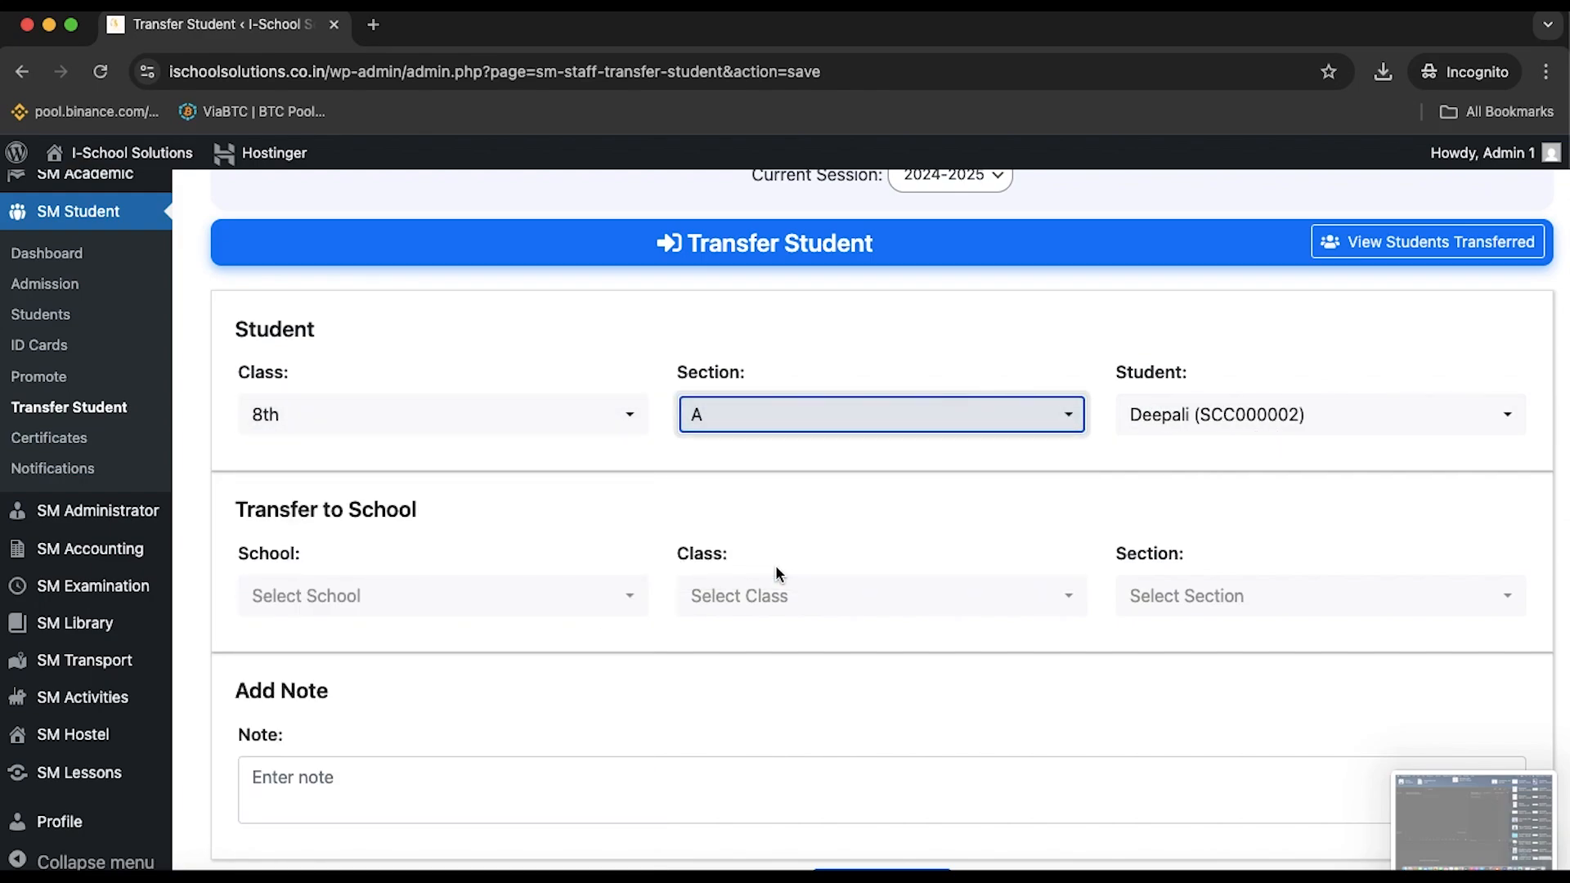
click(1260, 427)
click(1187, 692)
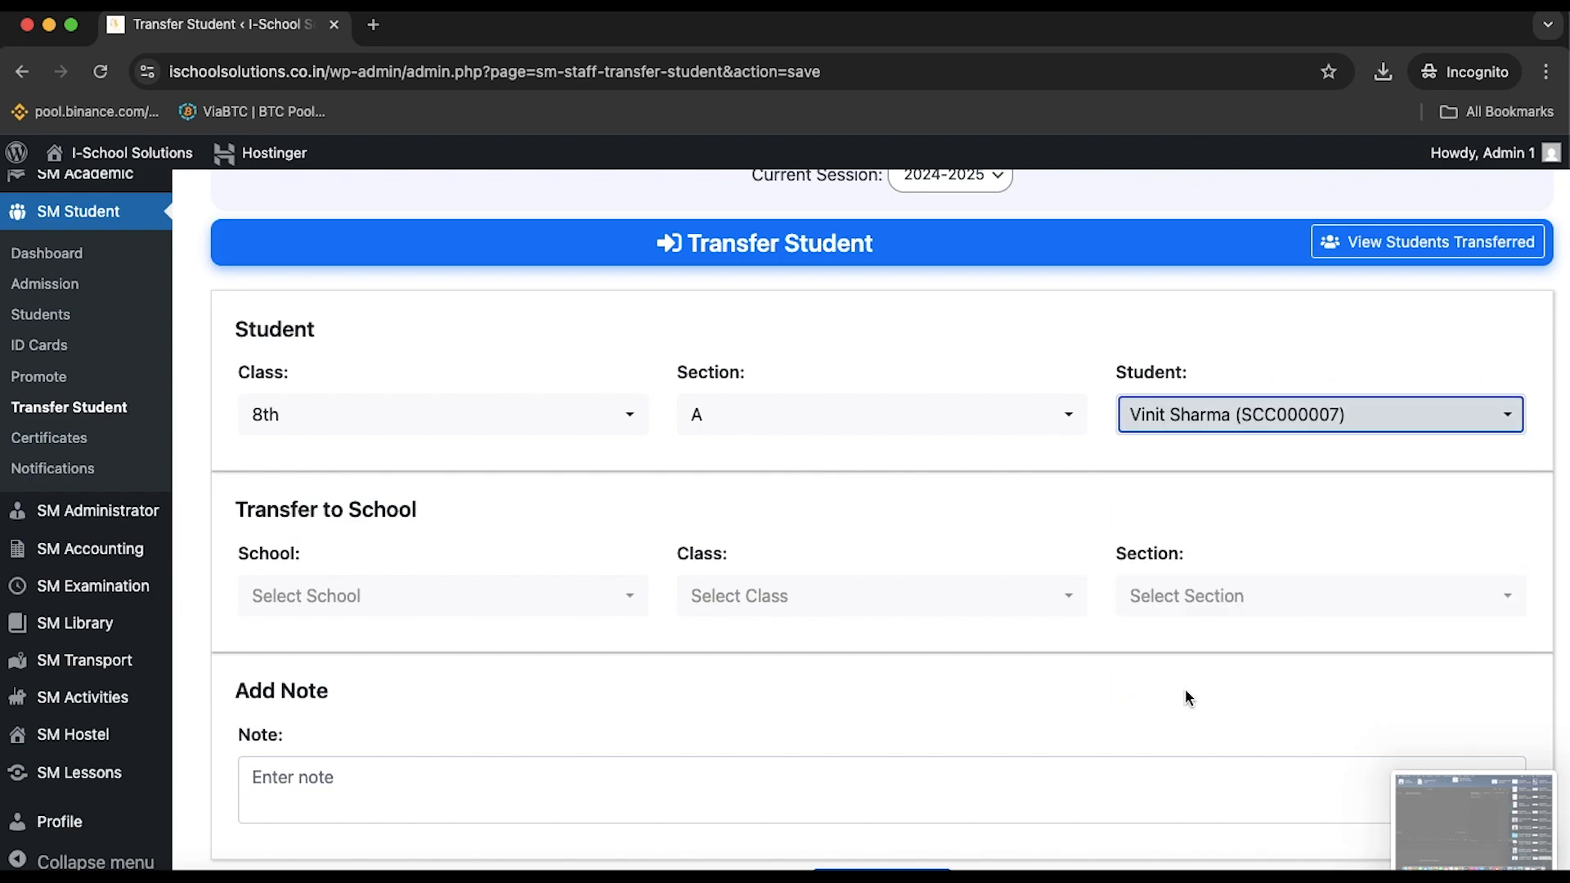
Inspect the destination School, Class and Section lists without choosing, then go to Certificates
click(390, 596)
click(391, 596)
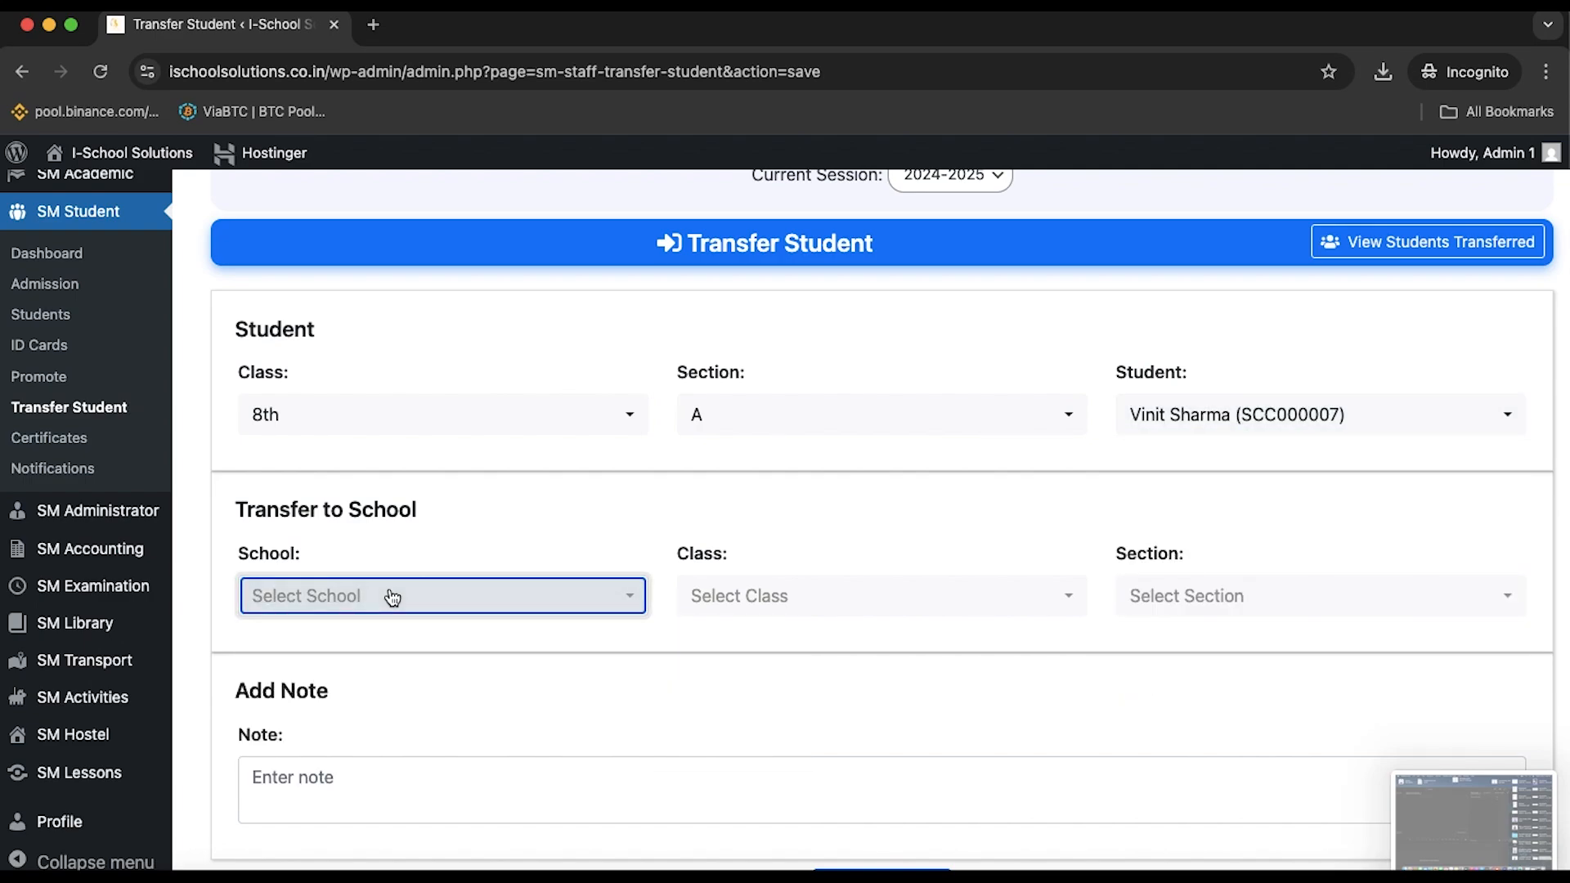
click(391, 597)
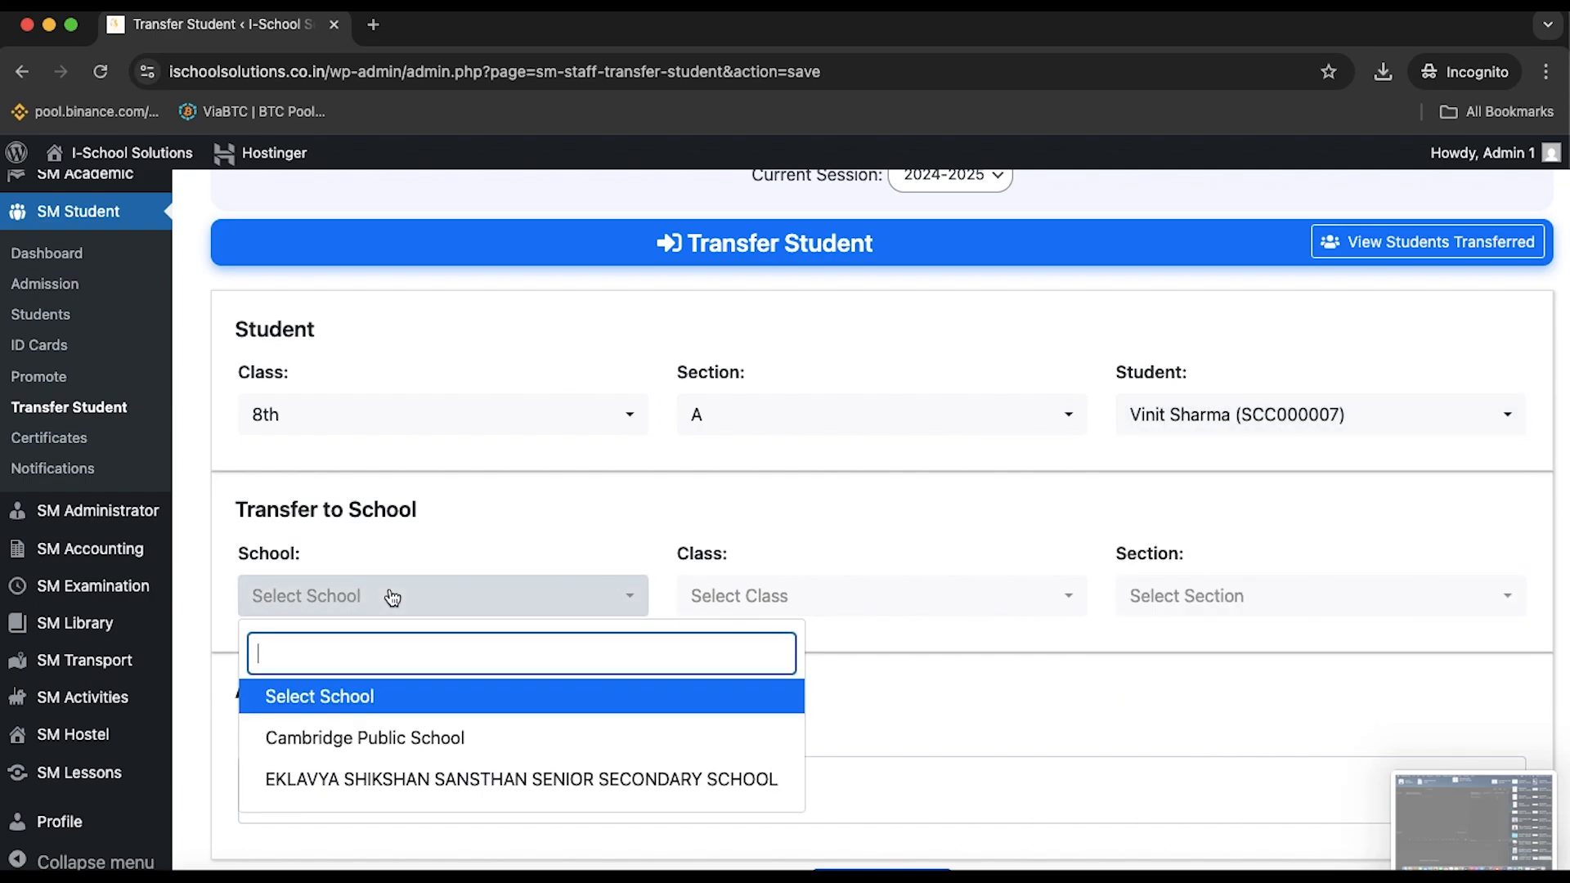
click(391, 596)
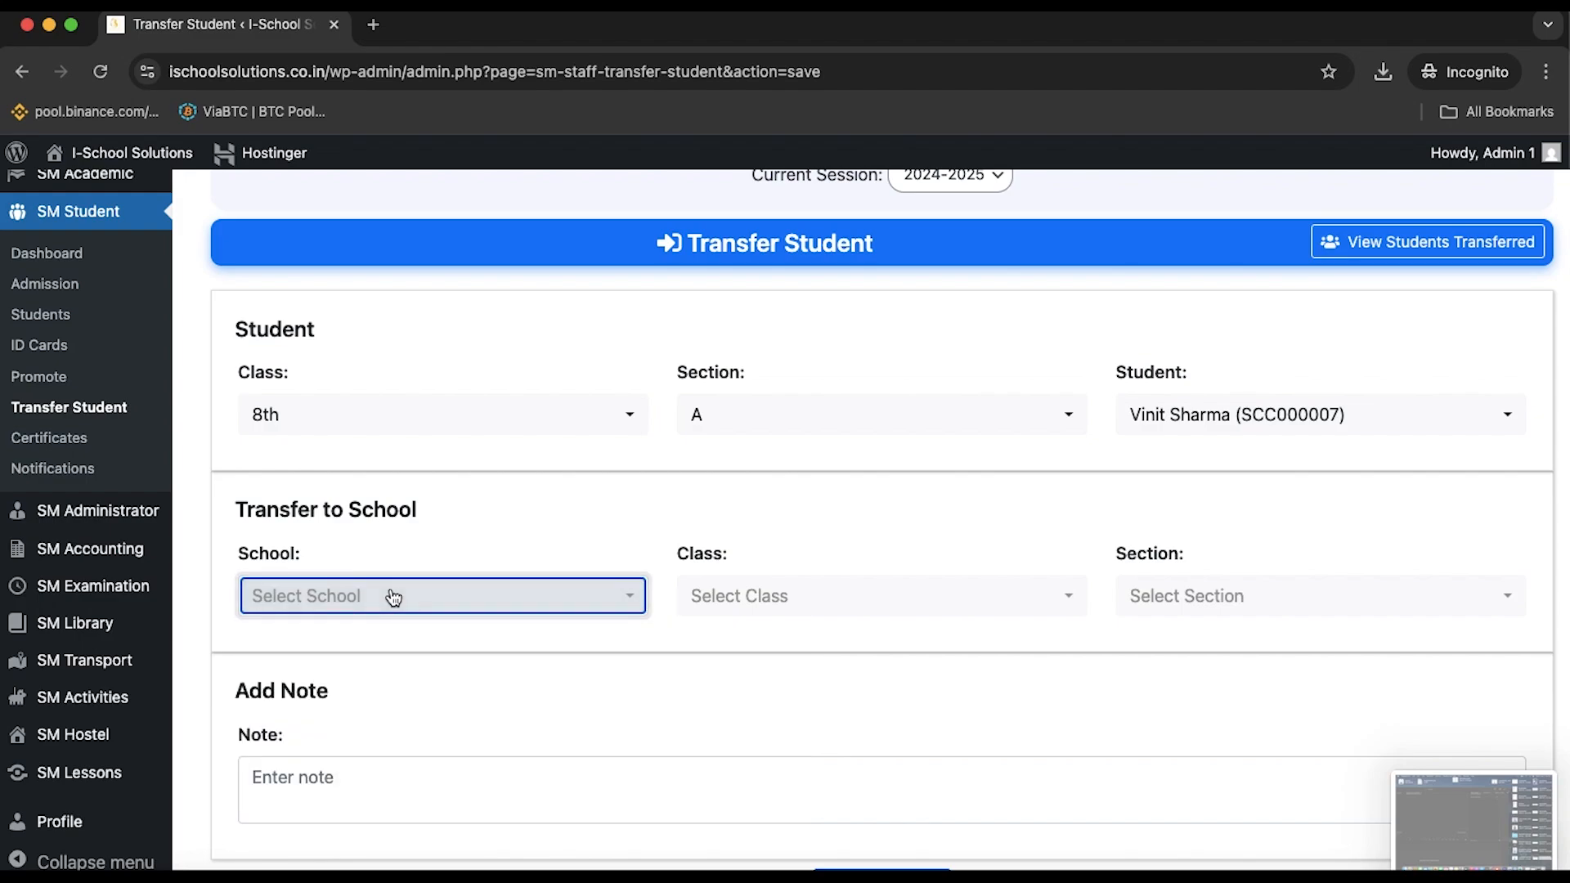
click(751, 597)
click(755, 601)
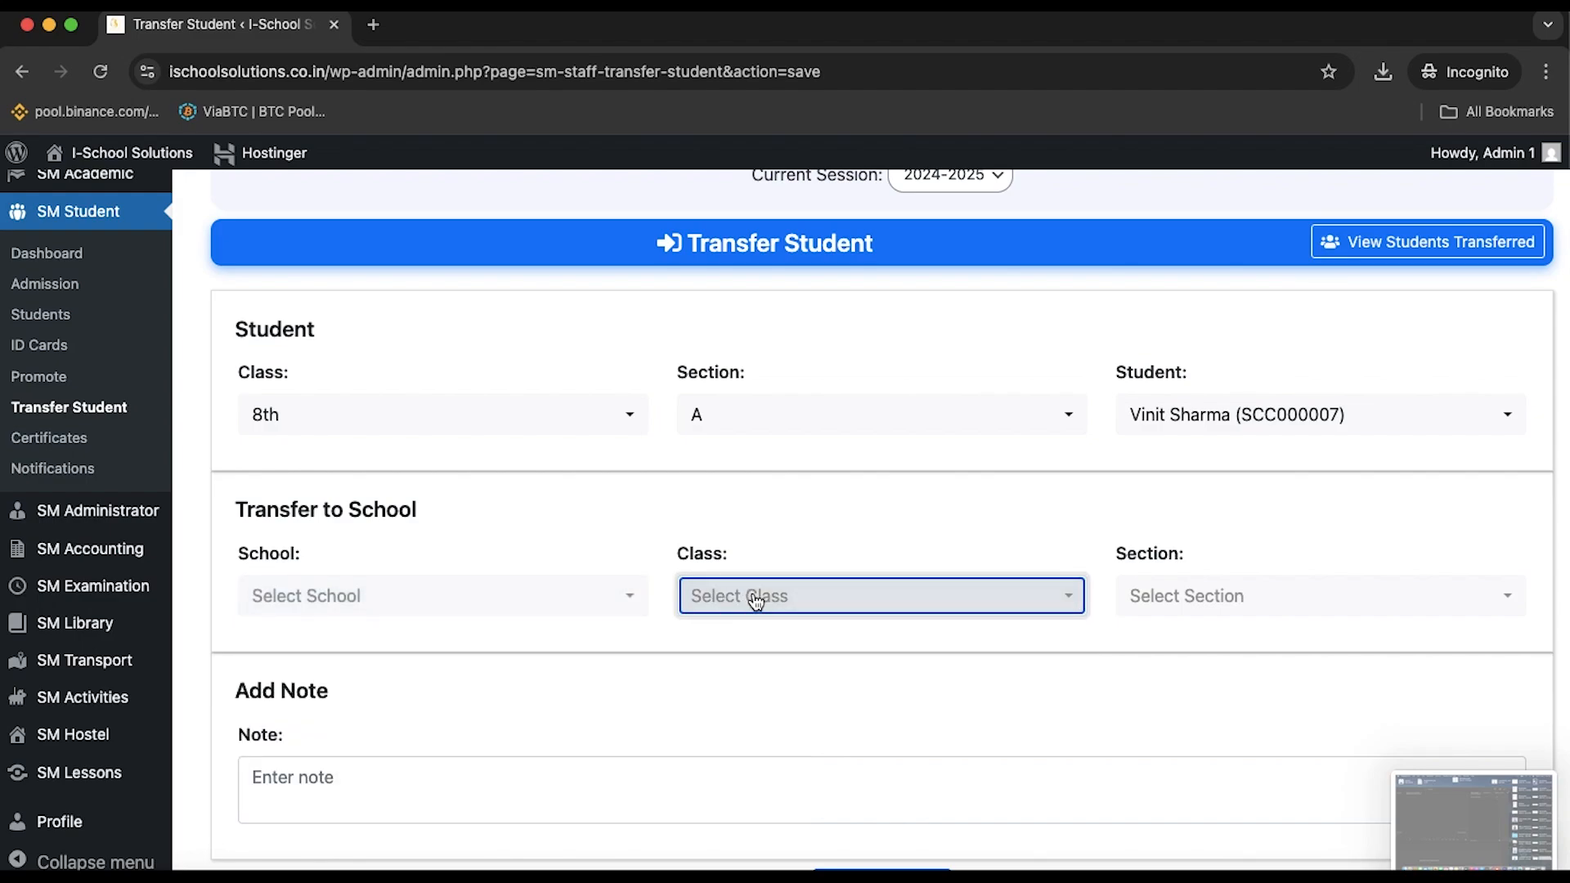
click(1240, 609)
click(1241, 612)
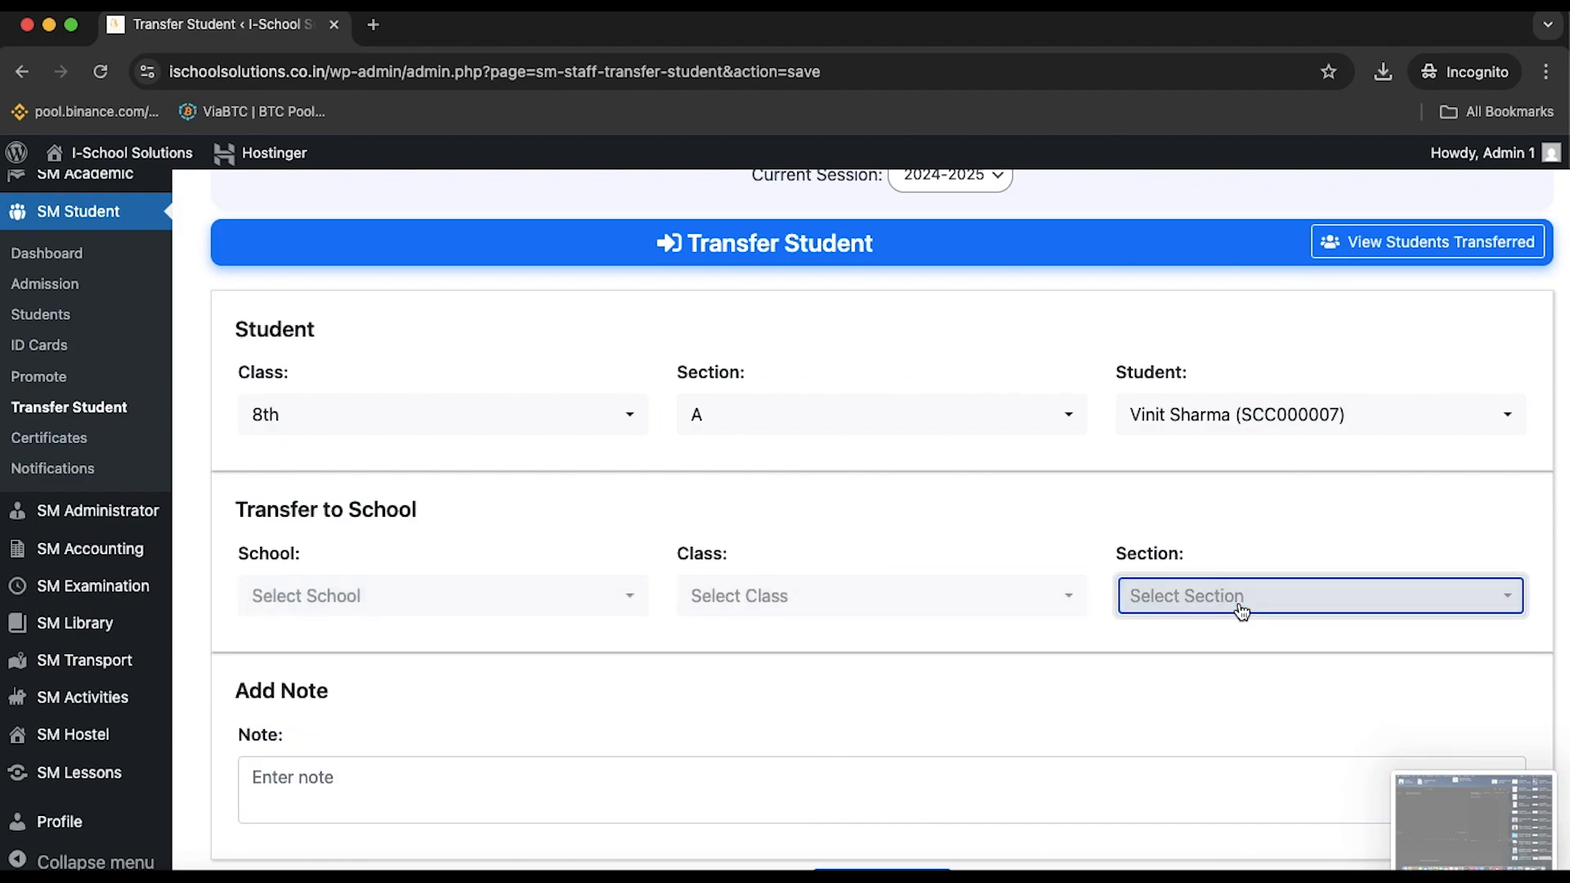
scroll(1047, 446, up, 1)
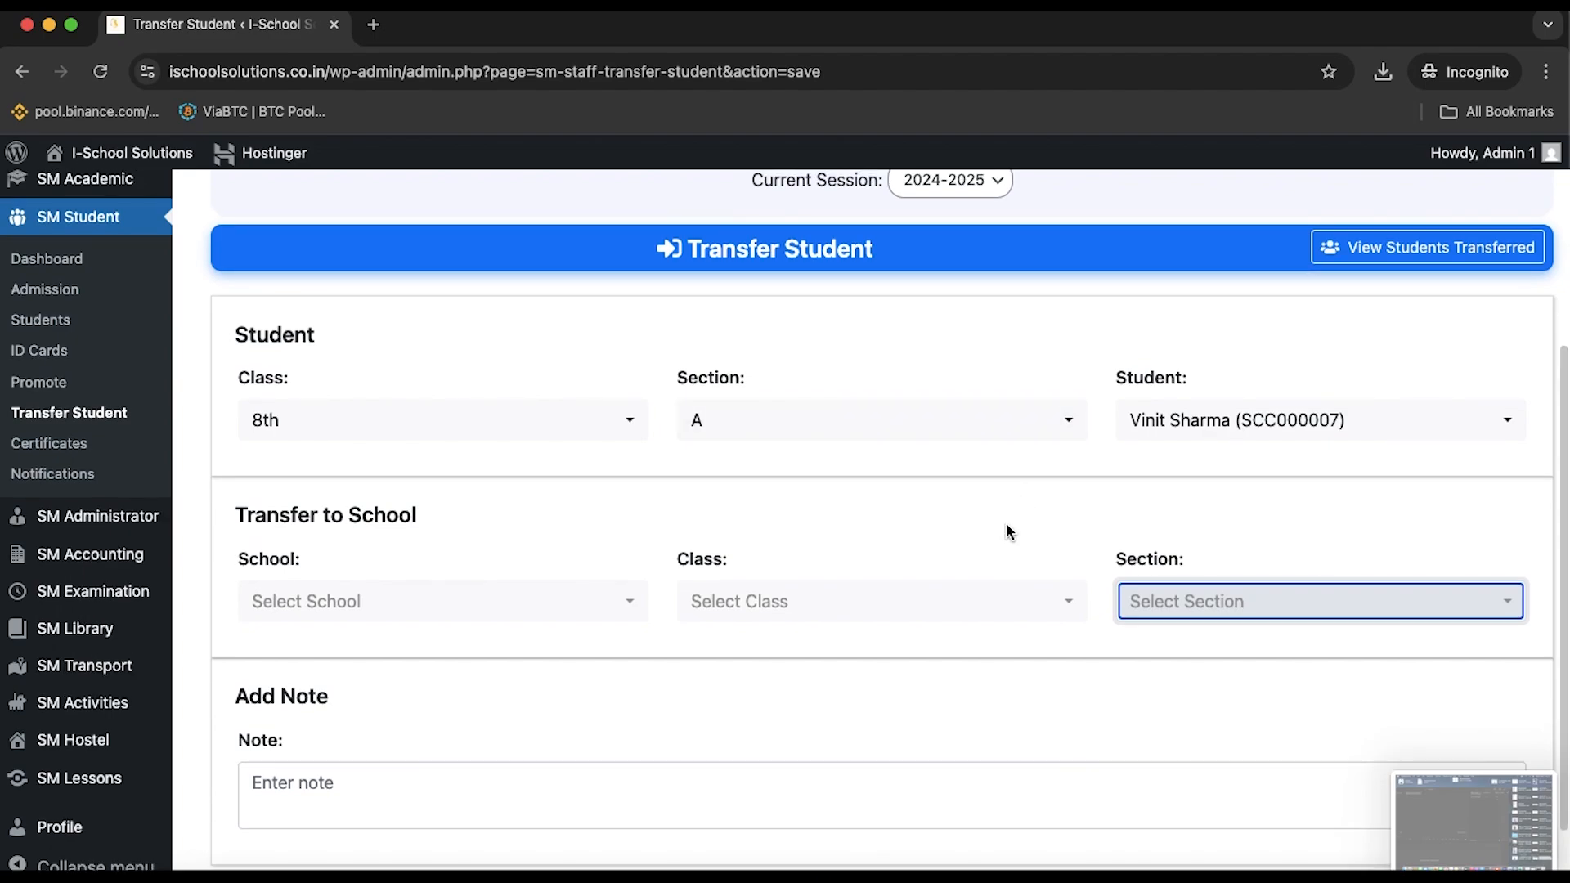
scroll(1009, 518, down, 2)
scroll(960, 635, up, 5)
scroll(962, 636, down, 5)
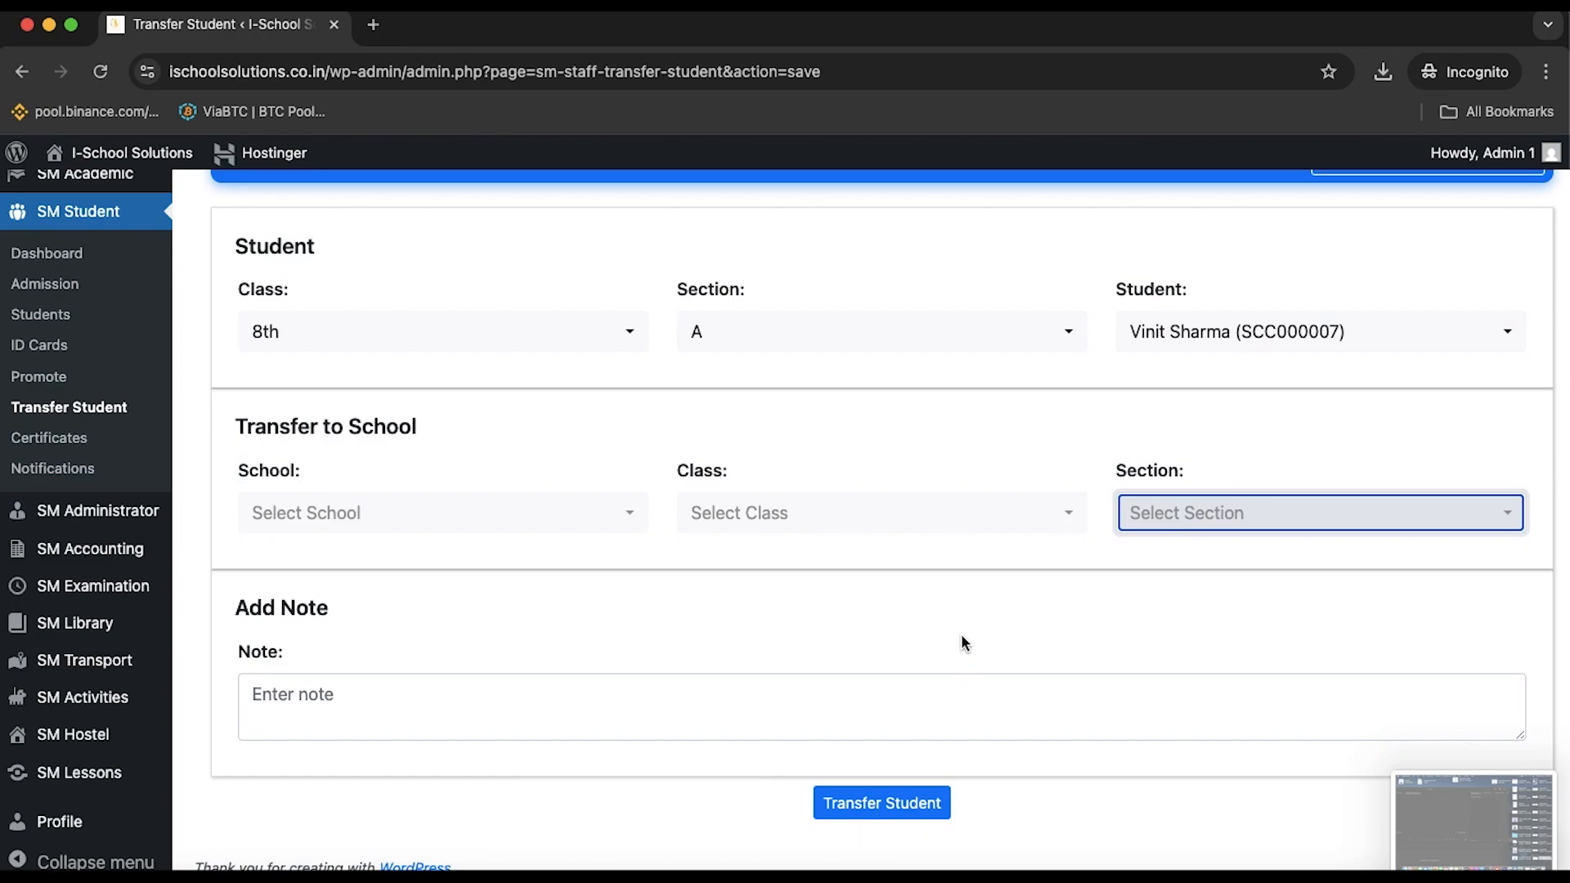
click(83, 444)
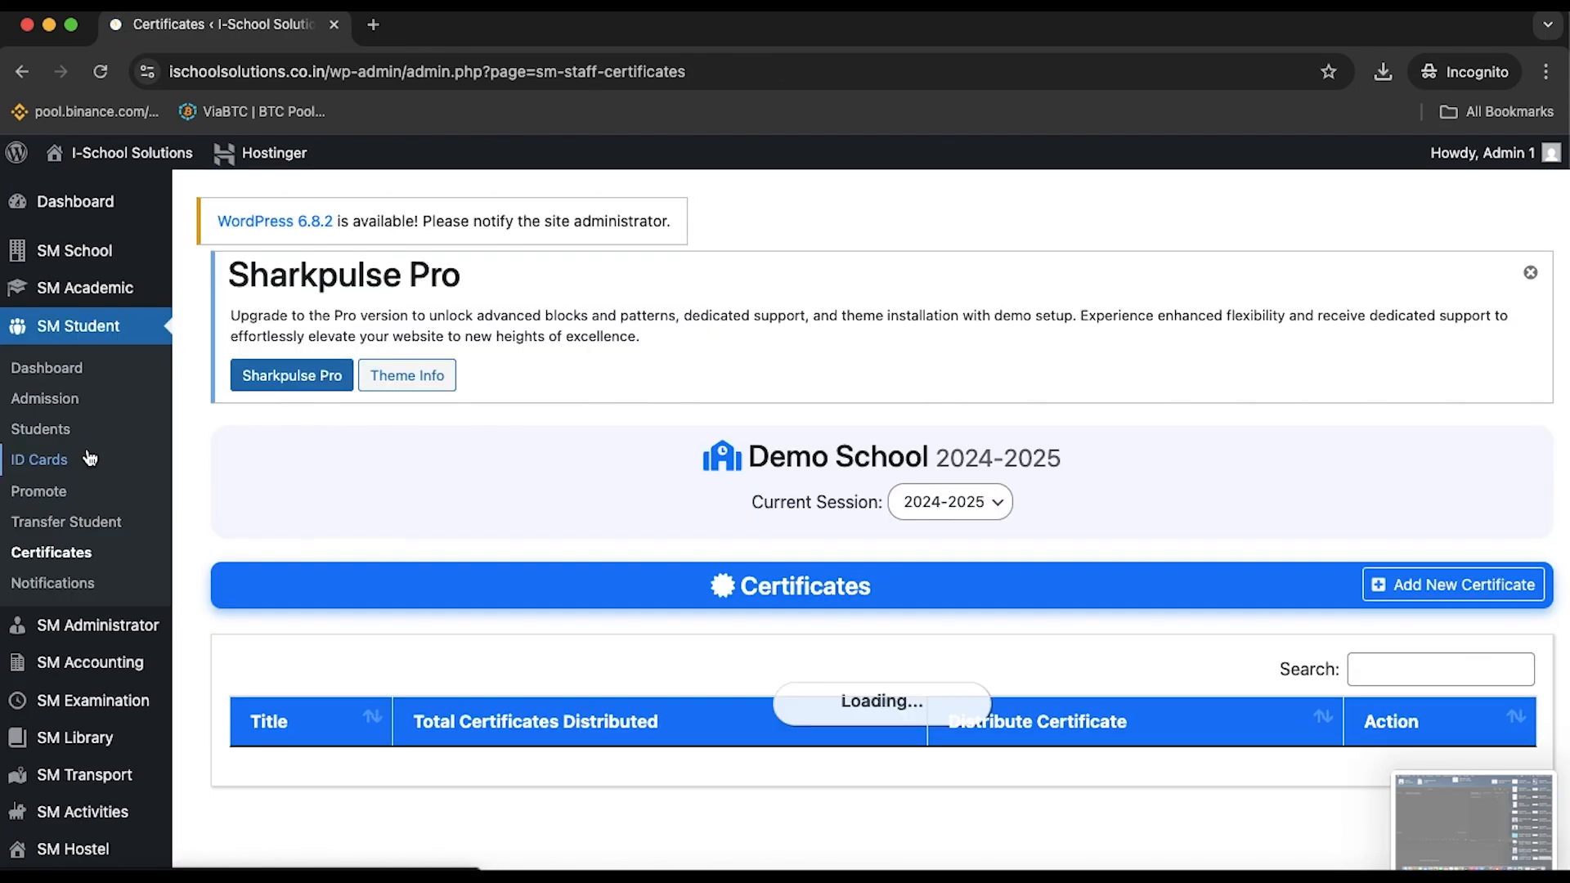
Open the Add New Certificate form, check its Title, Class and Exams fields, then go to Notifications
scroll(566, 472, down, 3)
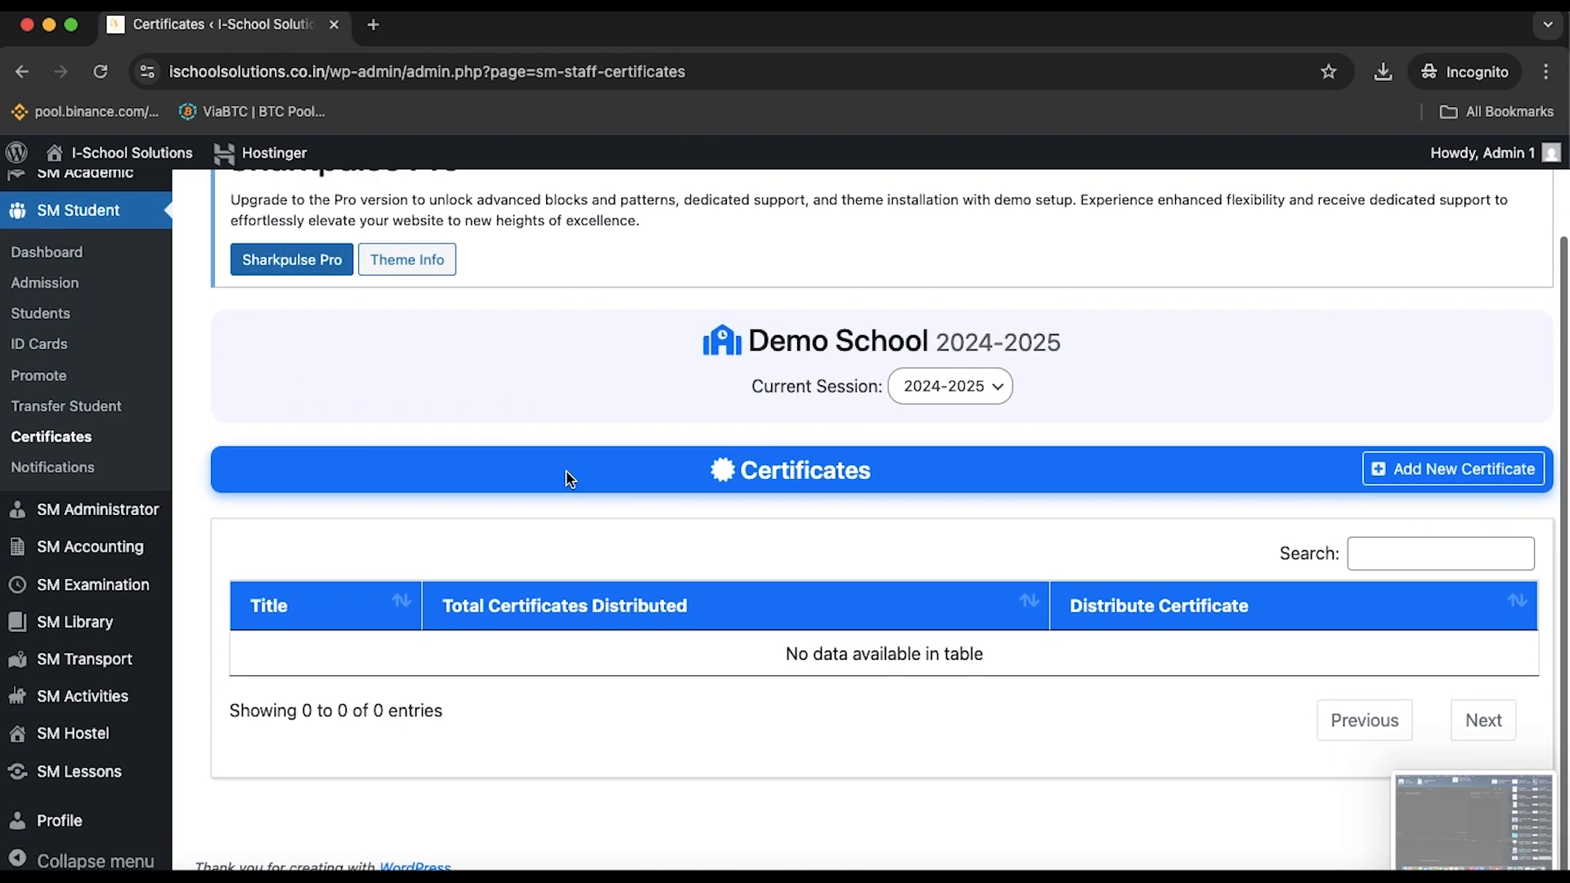
click(1442, 472)
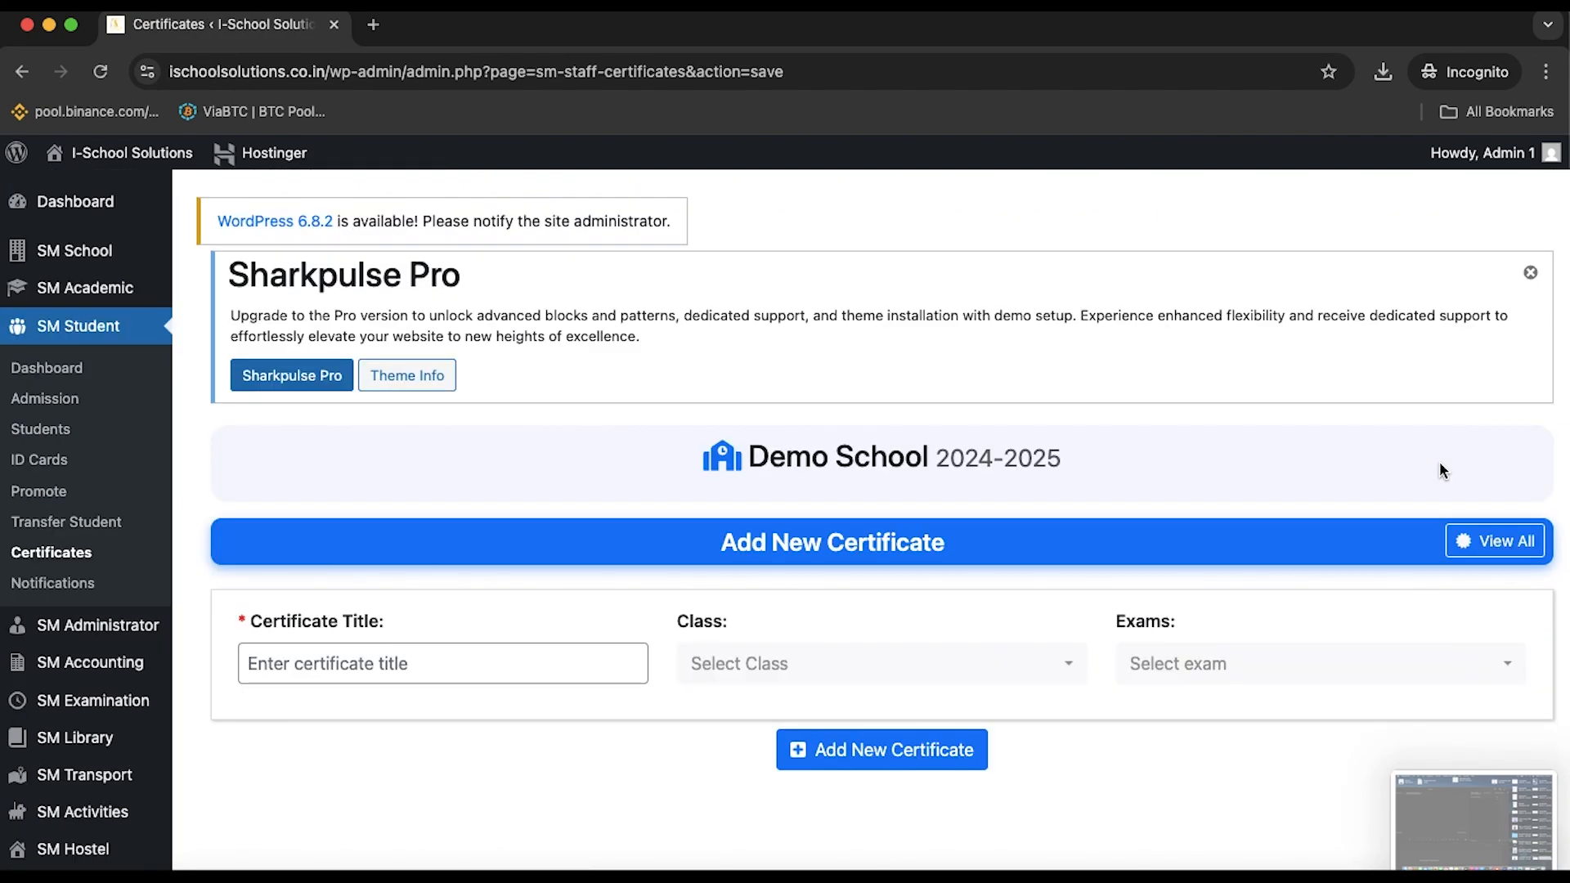
click(463, 663)
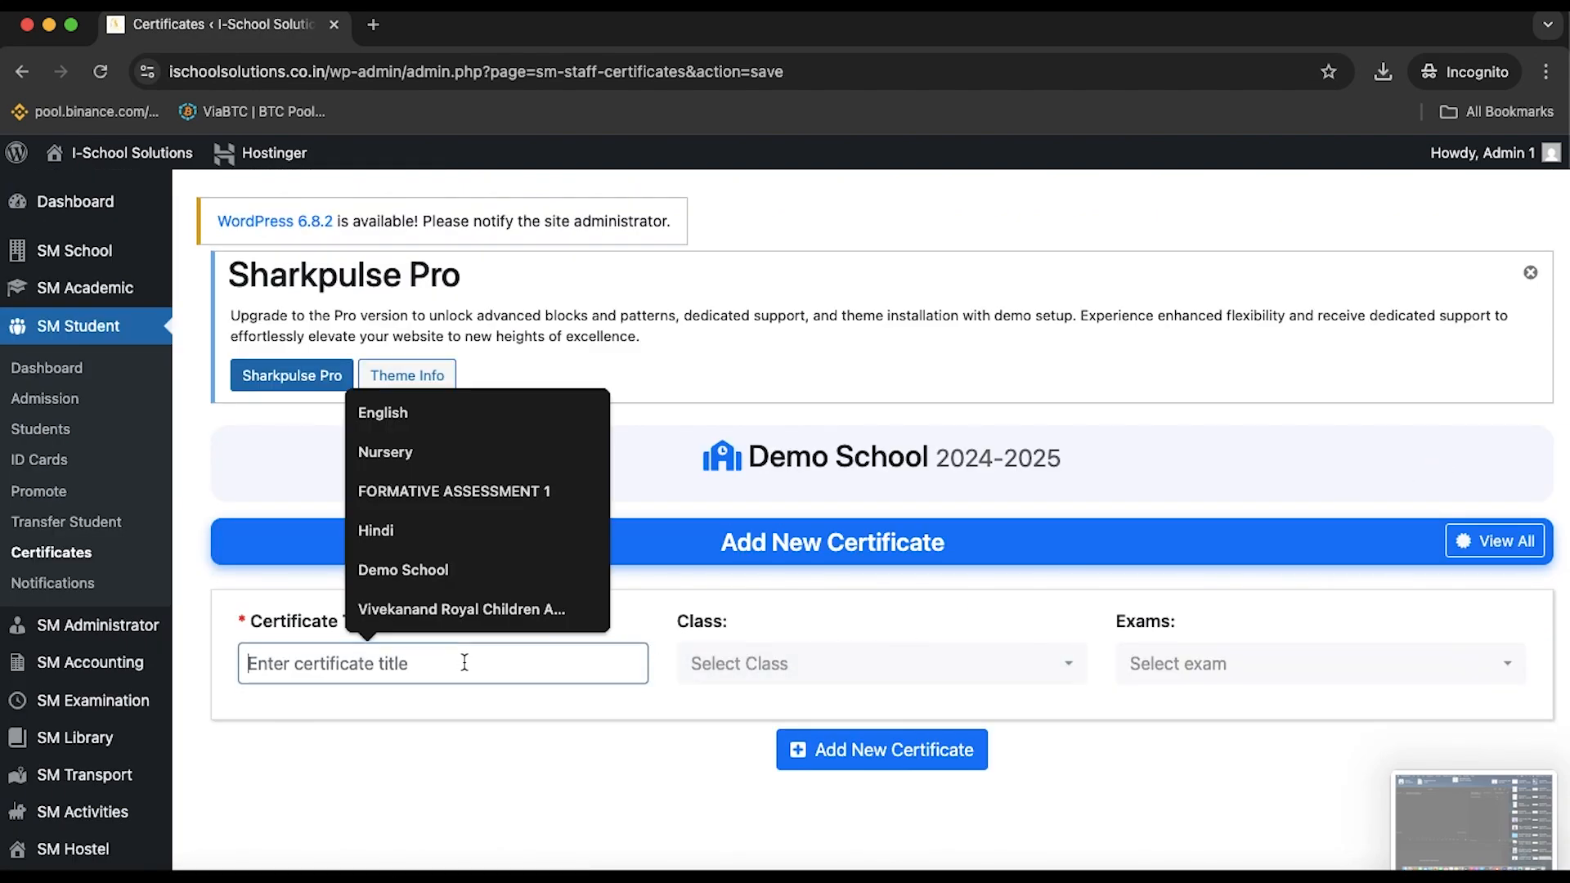
click(777, 669)
click(1212, 659)
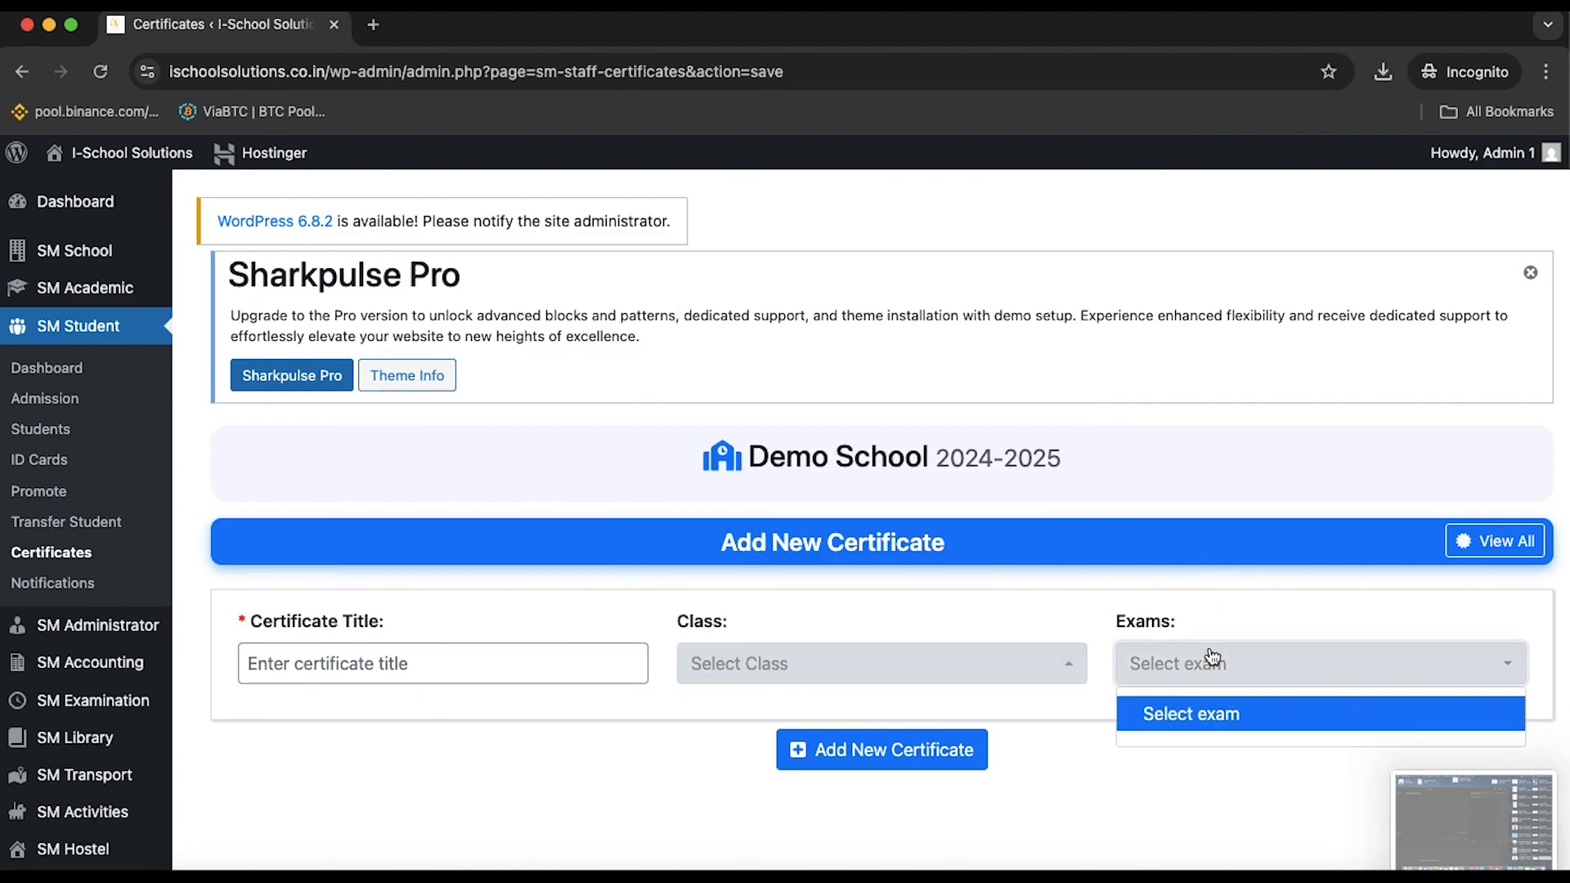
click(1210, 646)
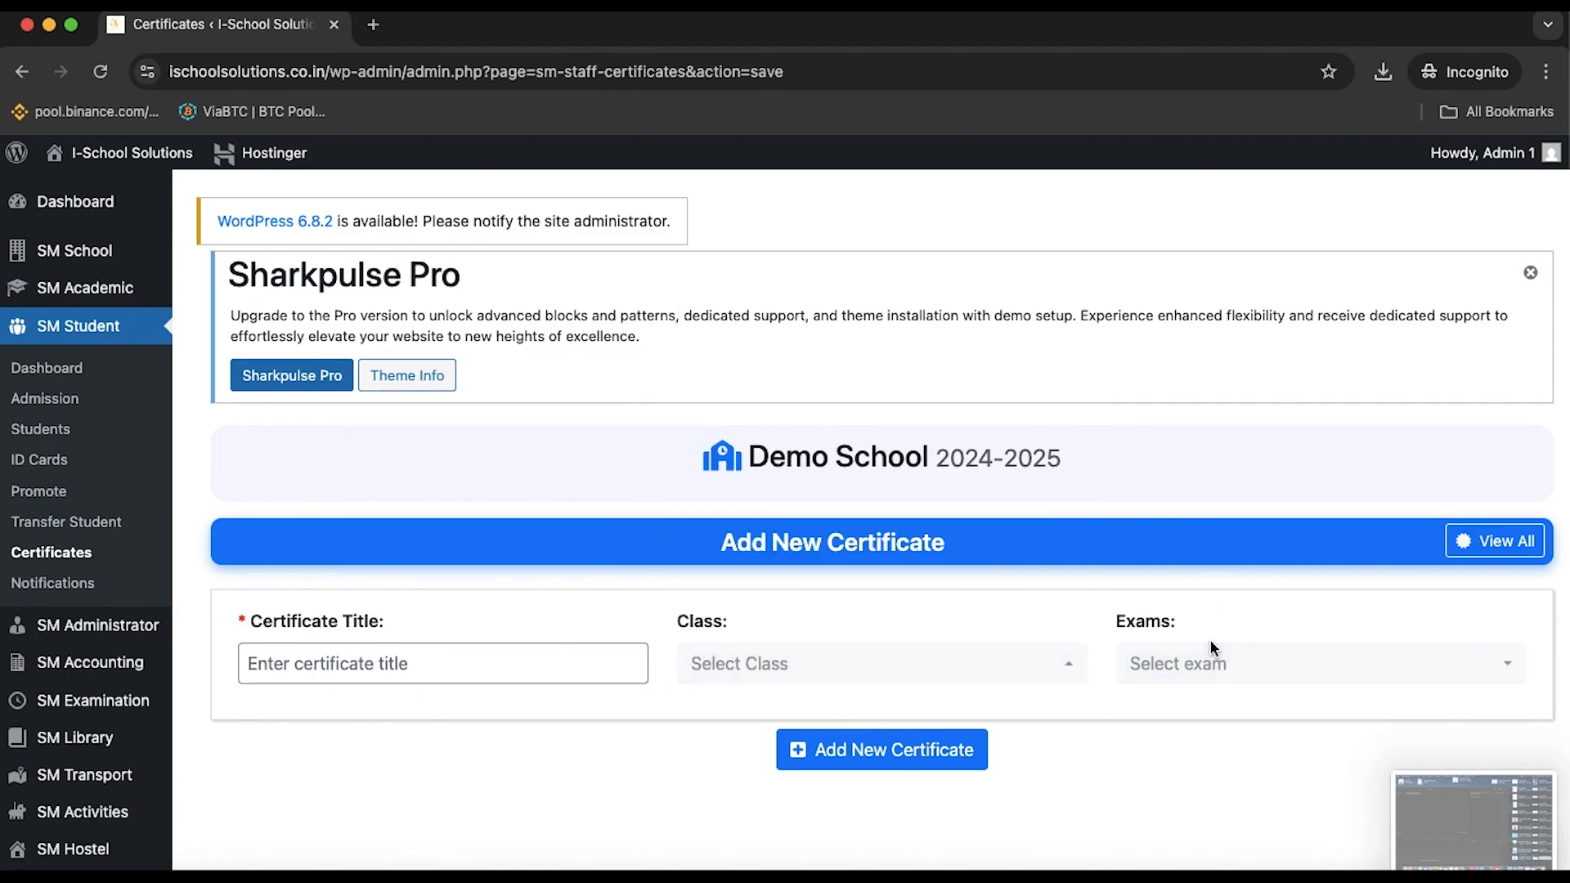
click(1221, 669)
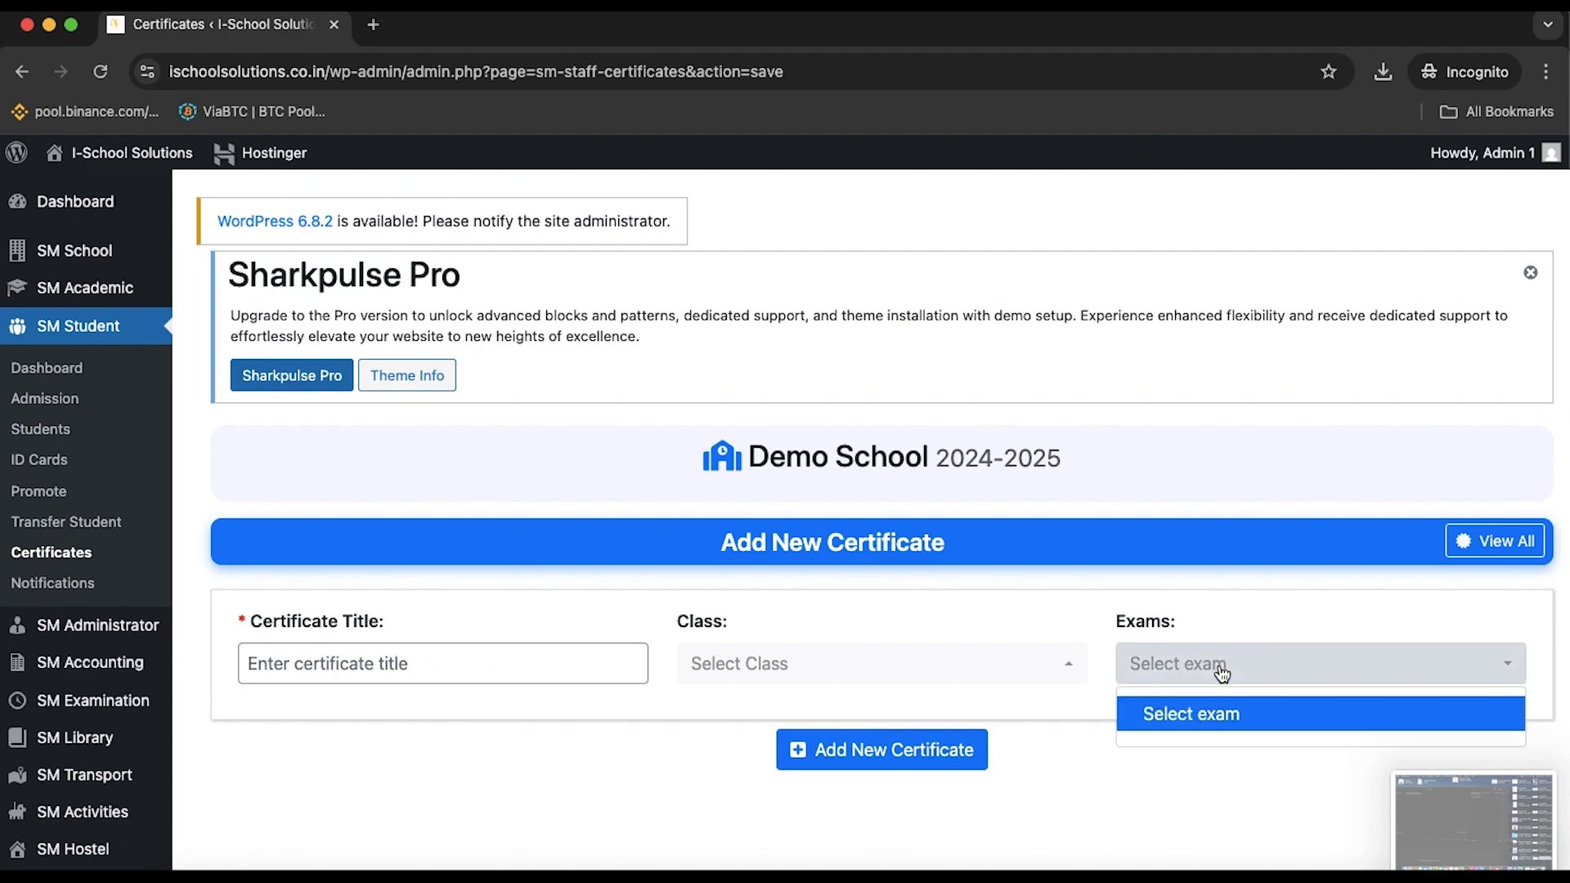
click(1221, 673)
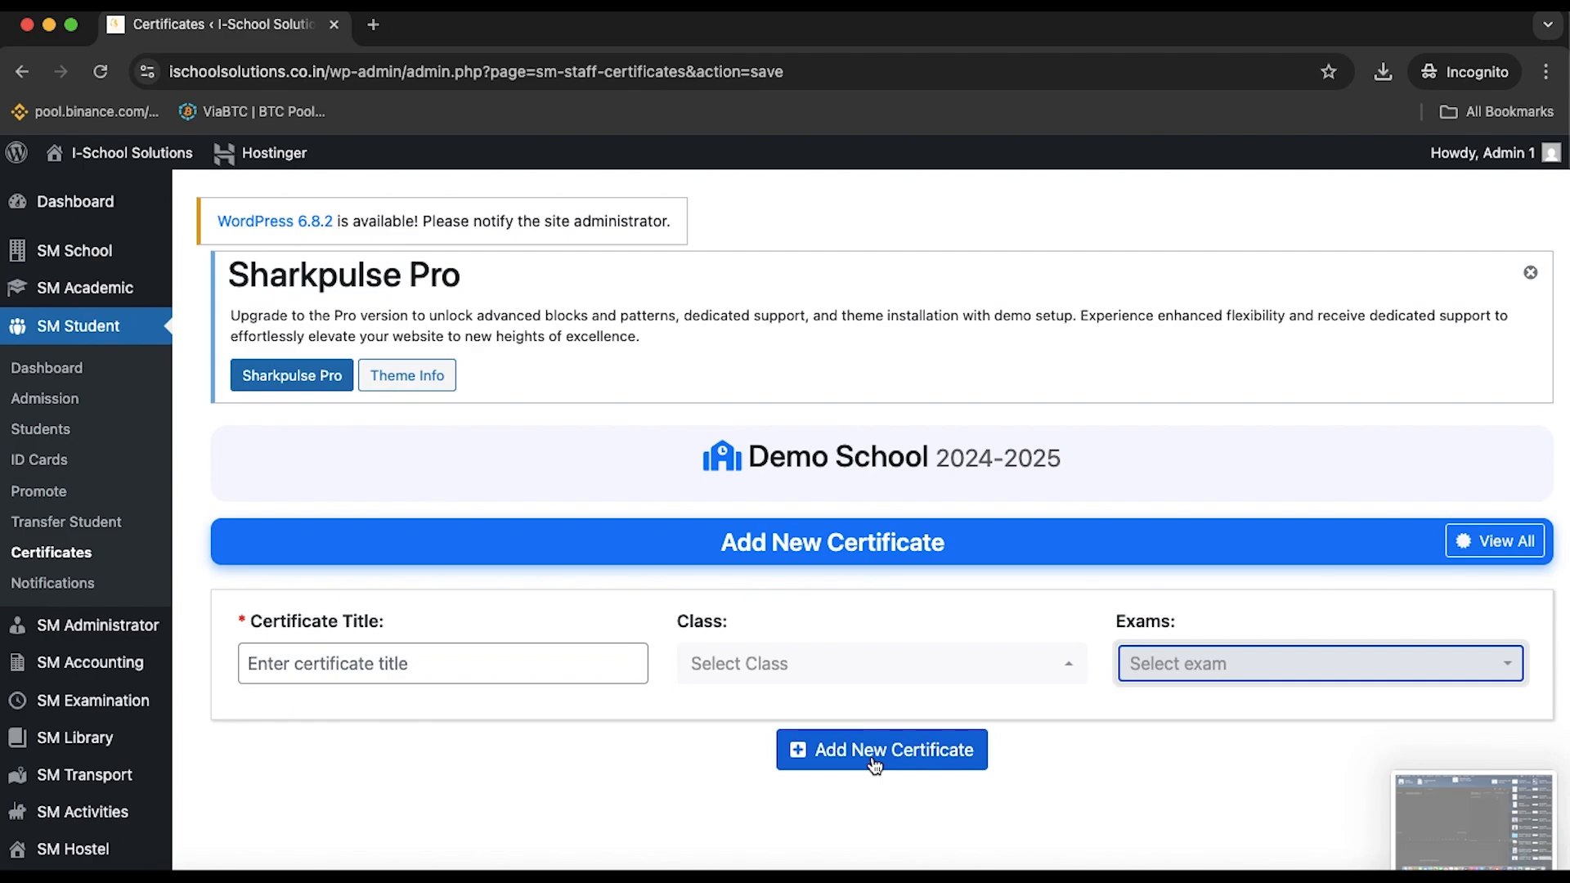
click(112, 581)
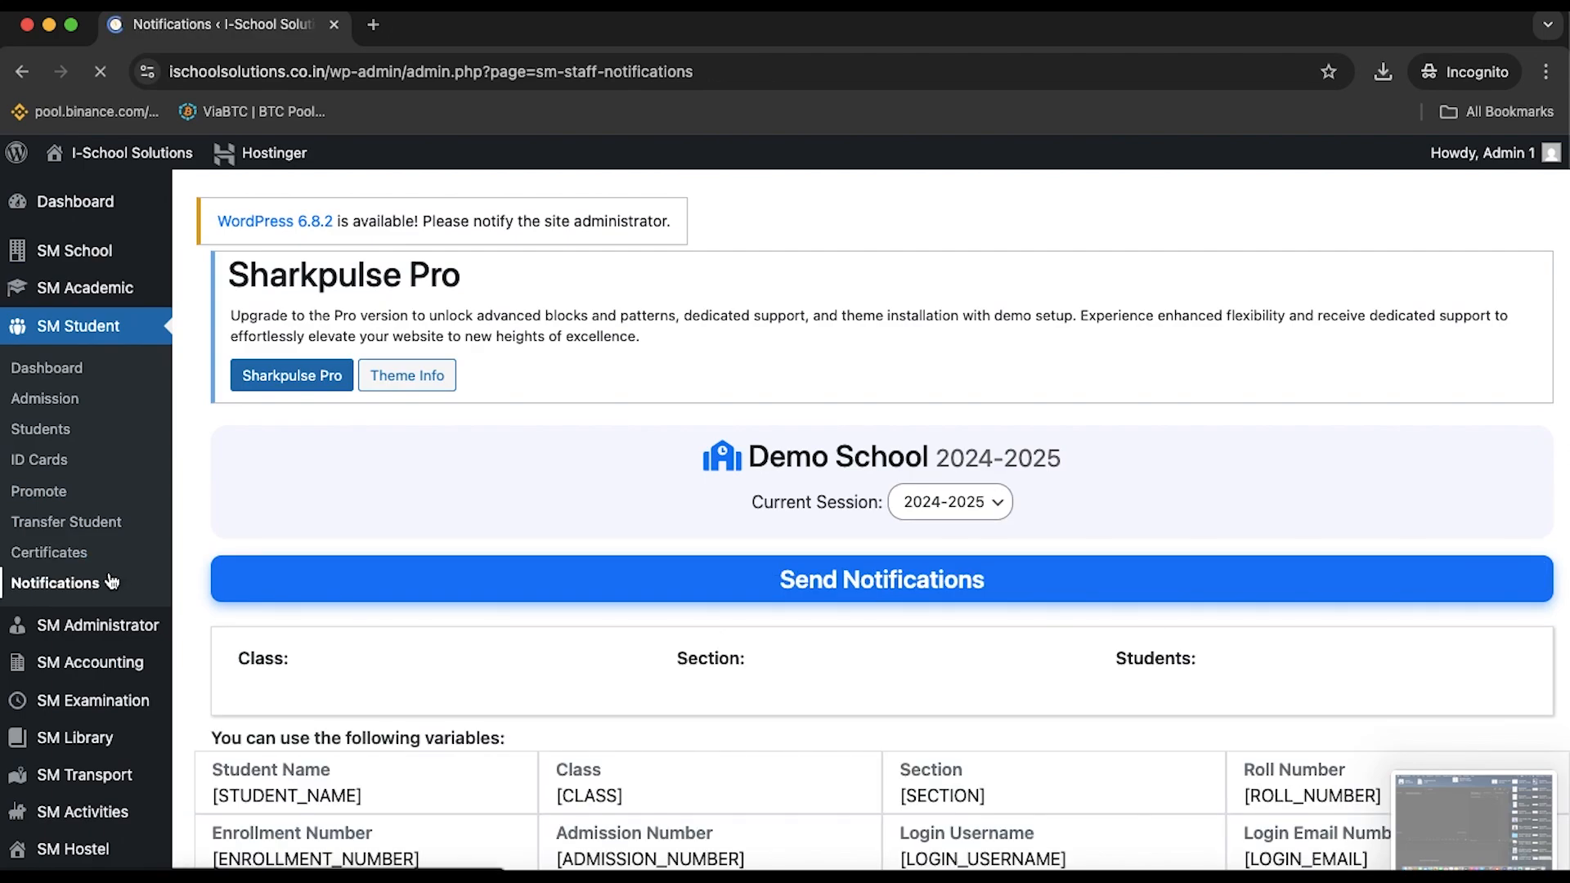
Choose class 8th, section A and tick one student as the notification recipient
scroll(814, 540, down, 5)
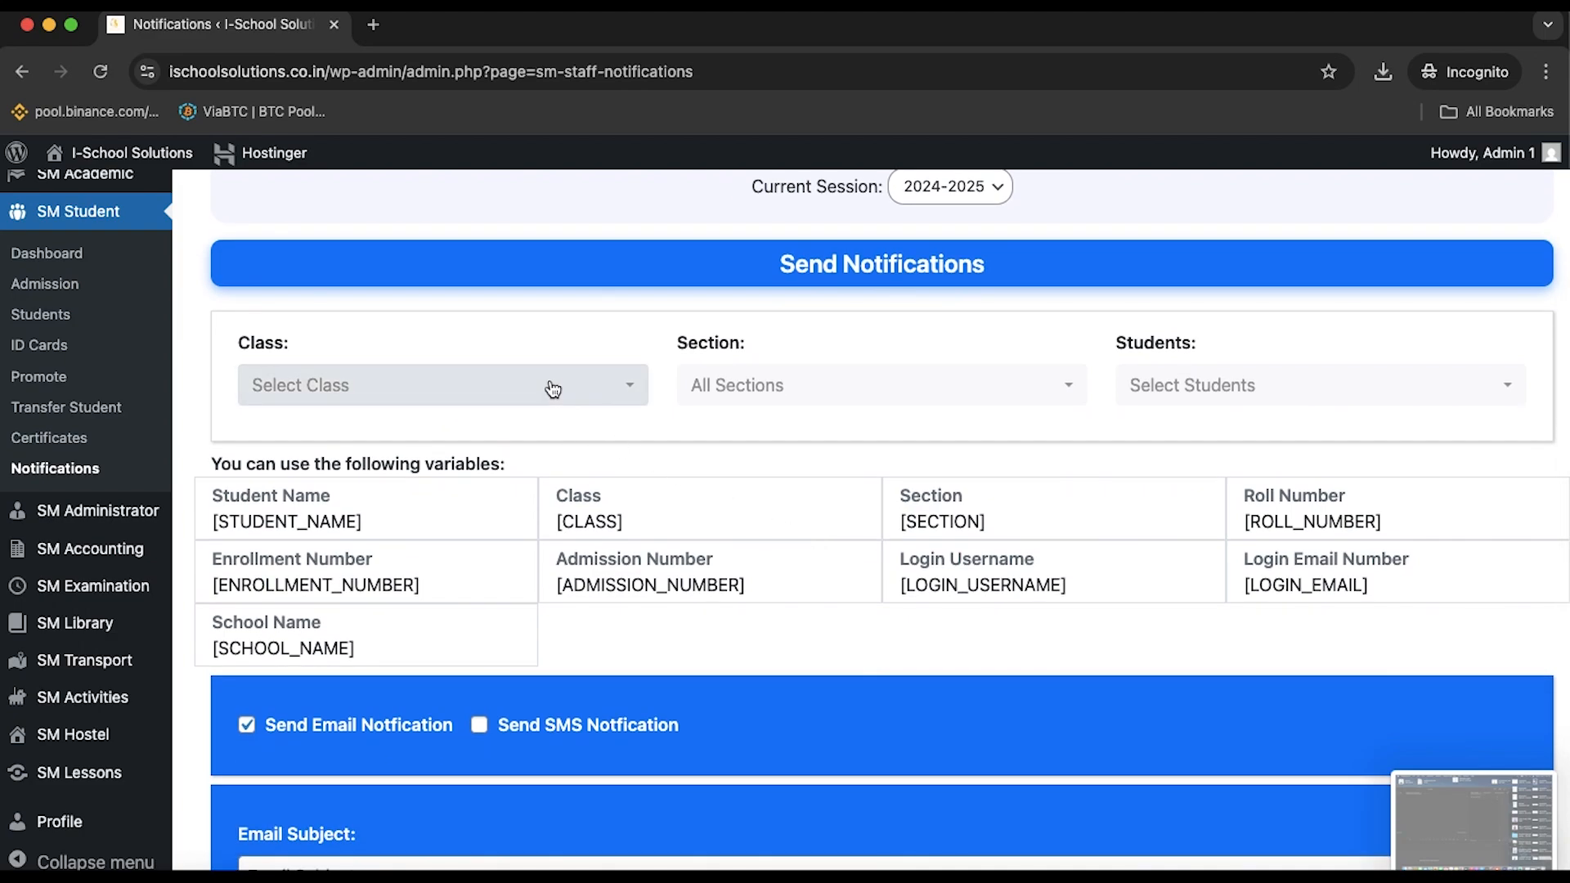
click(552, 387)
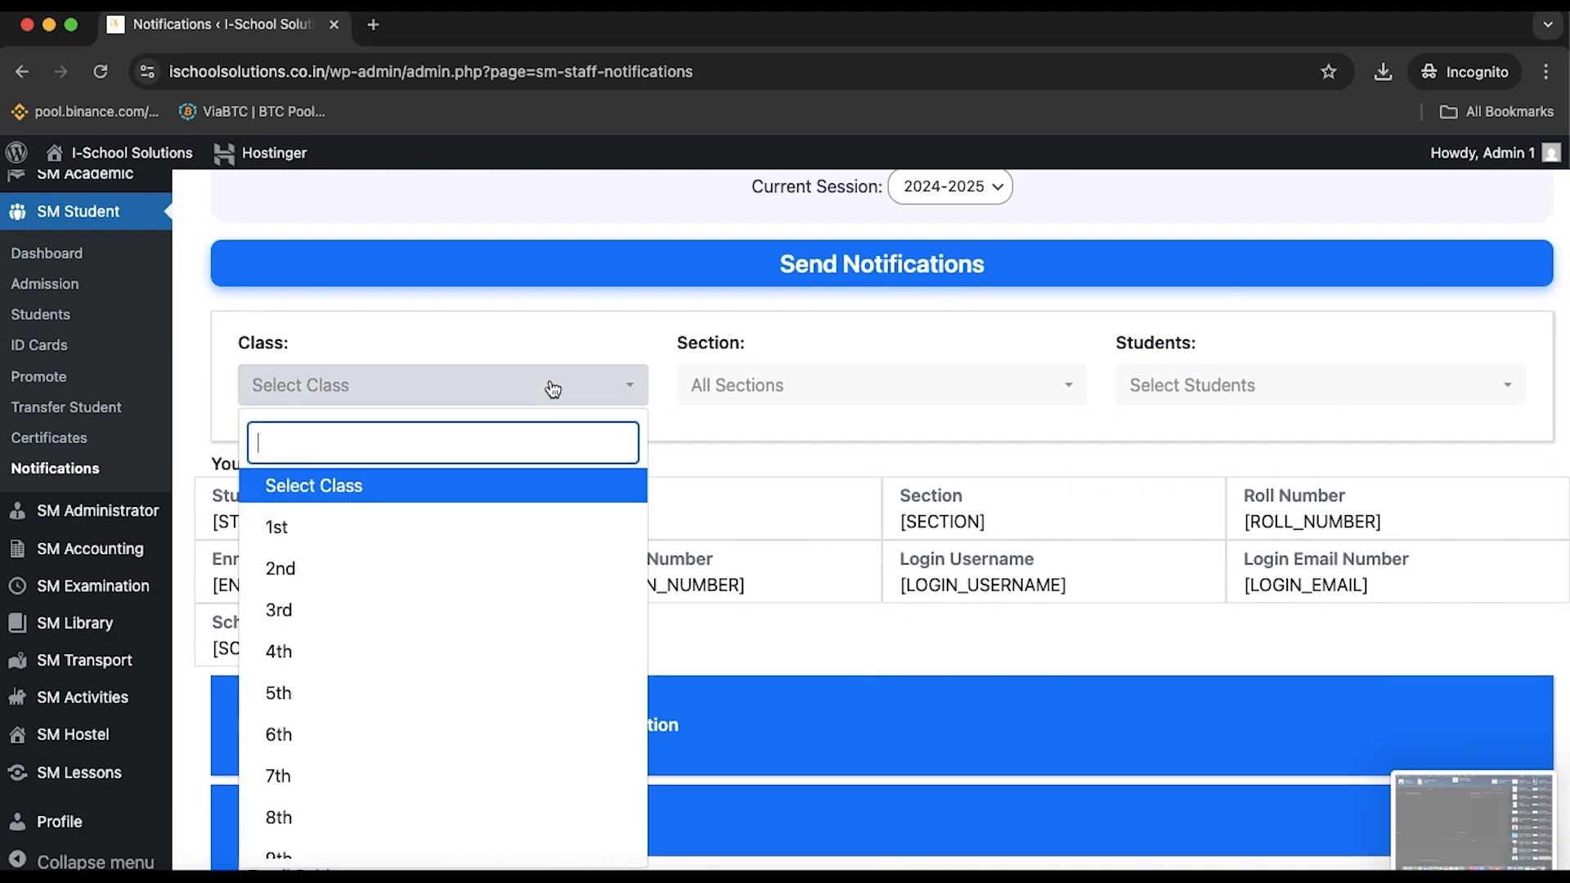
click(295, 830)
click(938, 401)
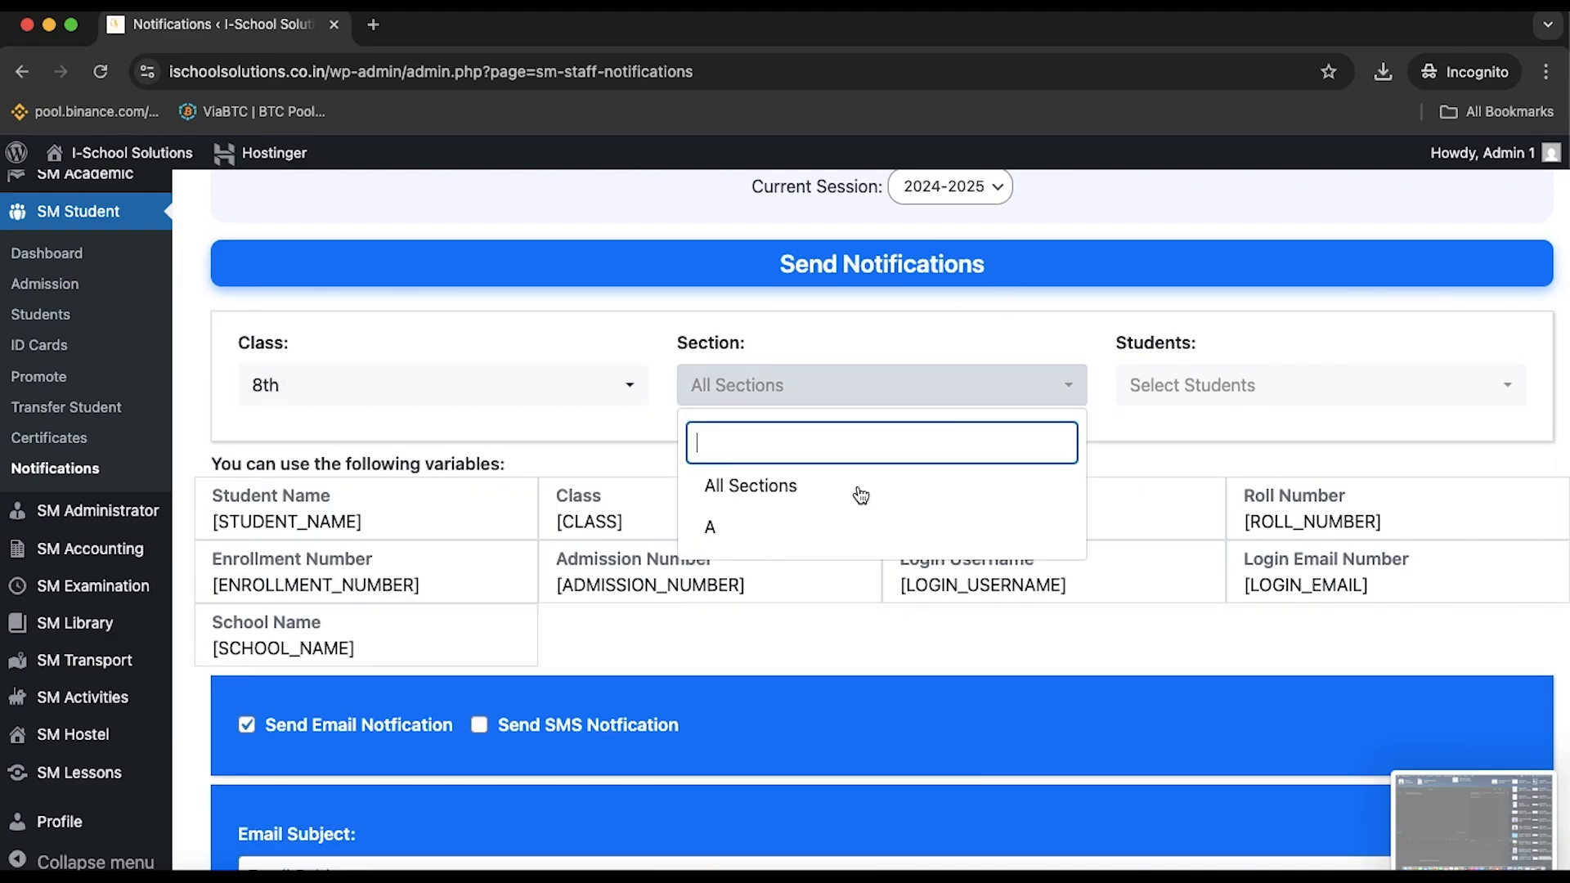
click(834, 527)
click(1248, 391)
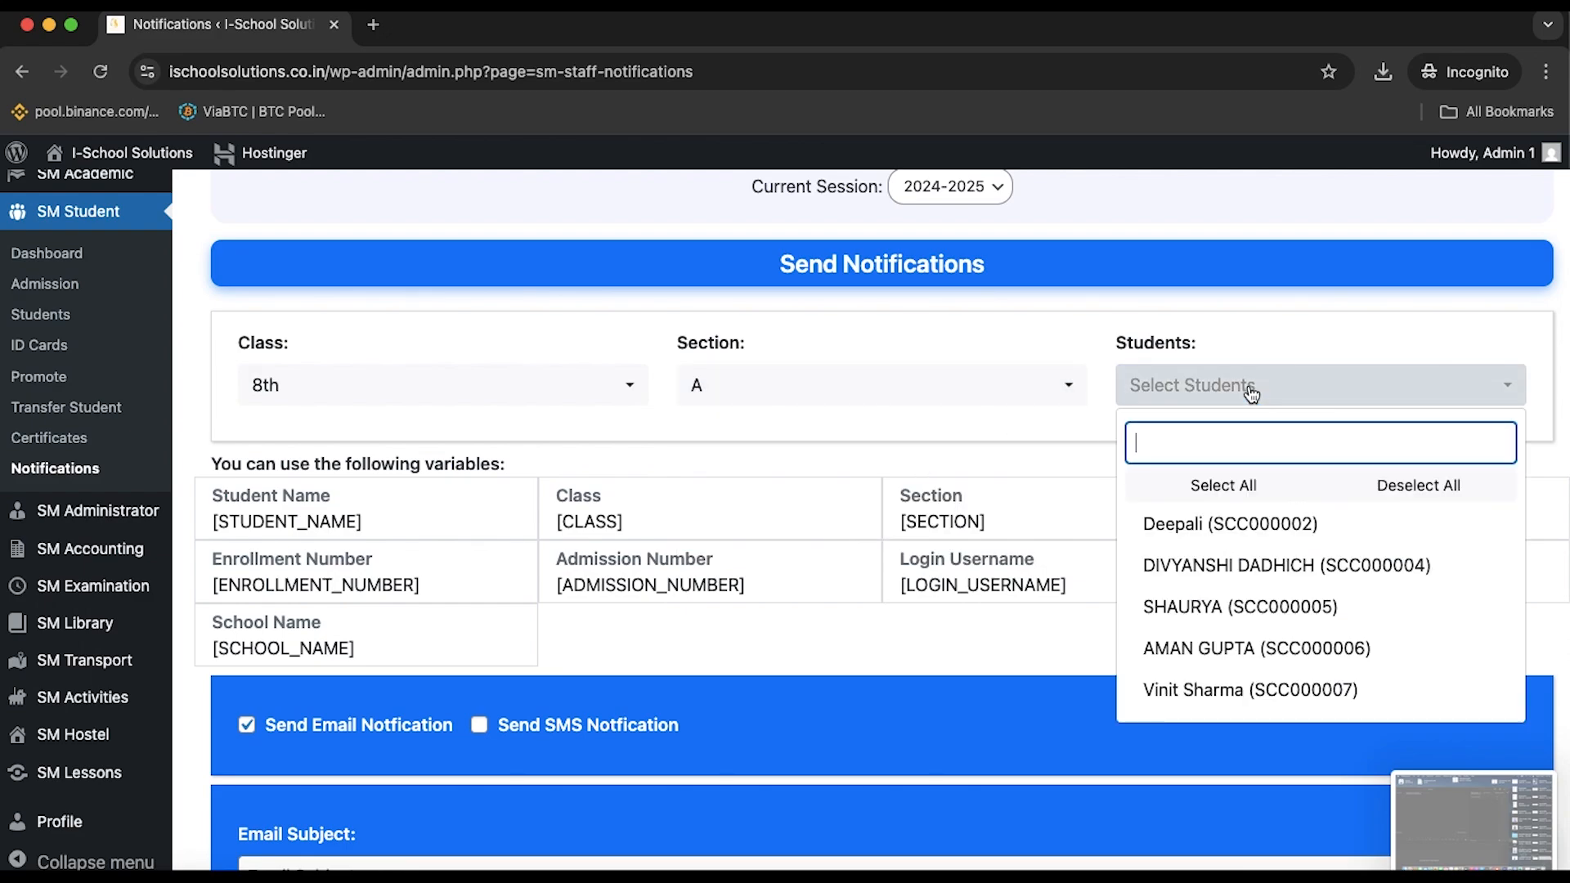
click(1227, 649)
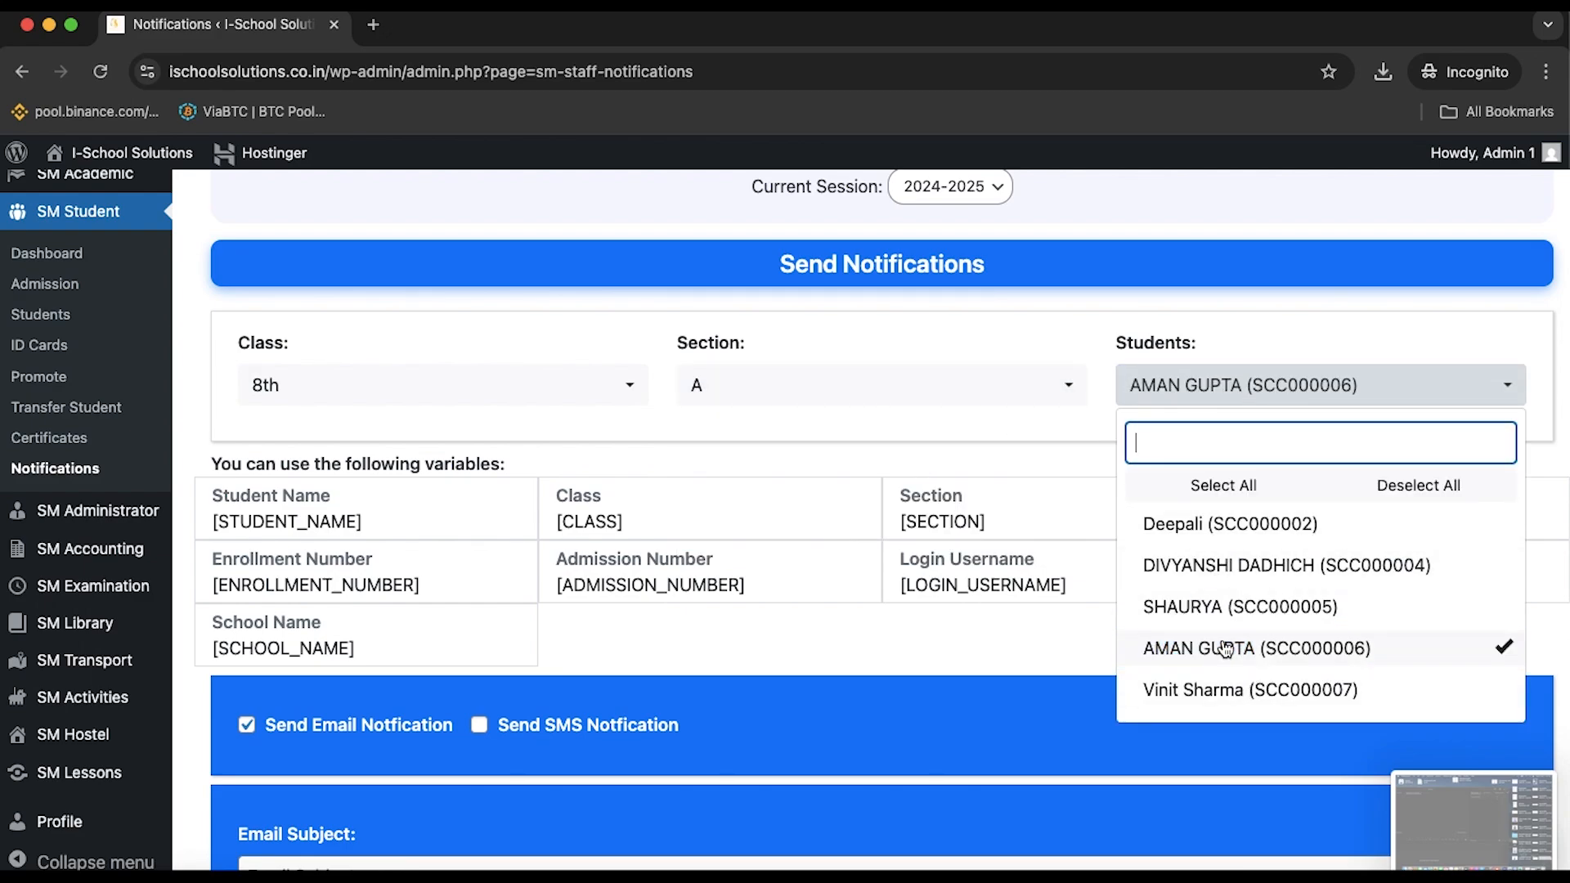
click(976, 606)
Visit the email subject and body fields, switching the body between Text and Visual editing
scroll(975, 606, down, 2)
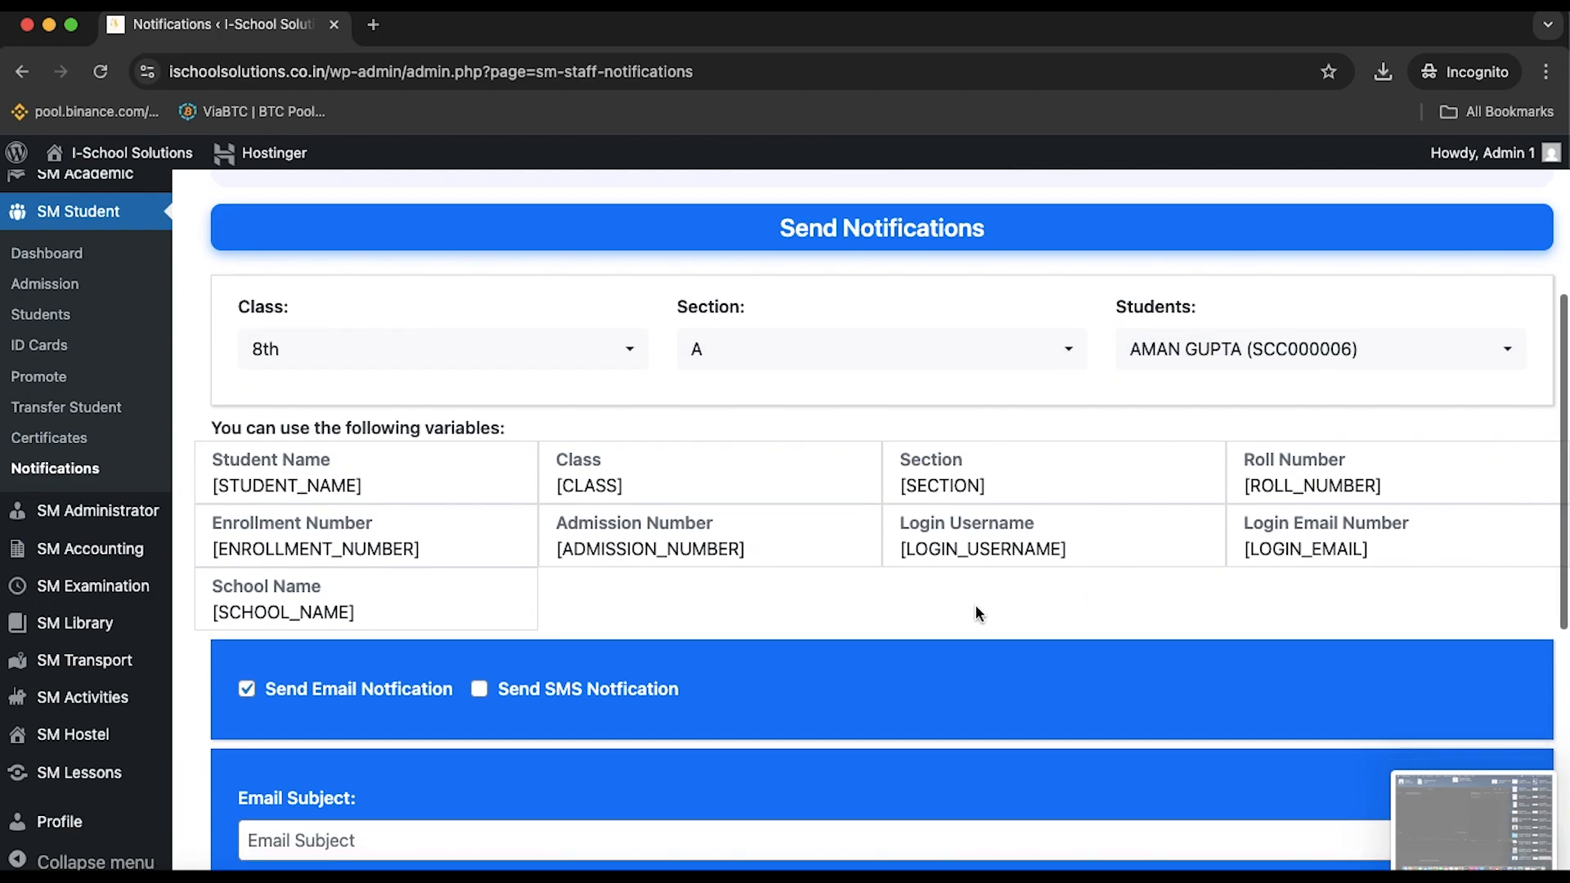
scroll(974, 606, down, 5)
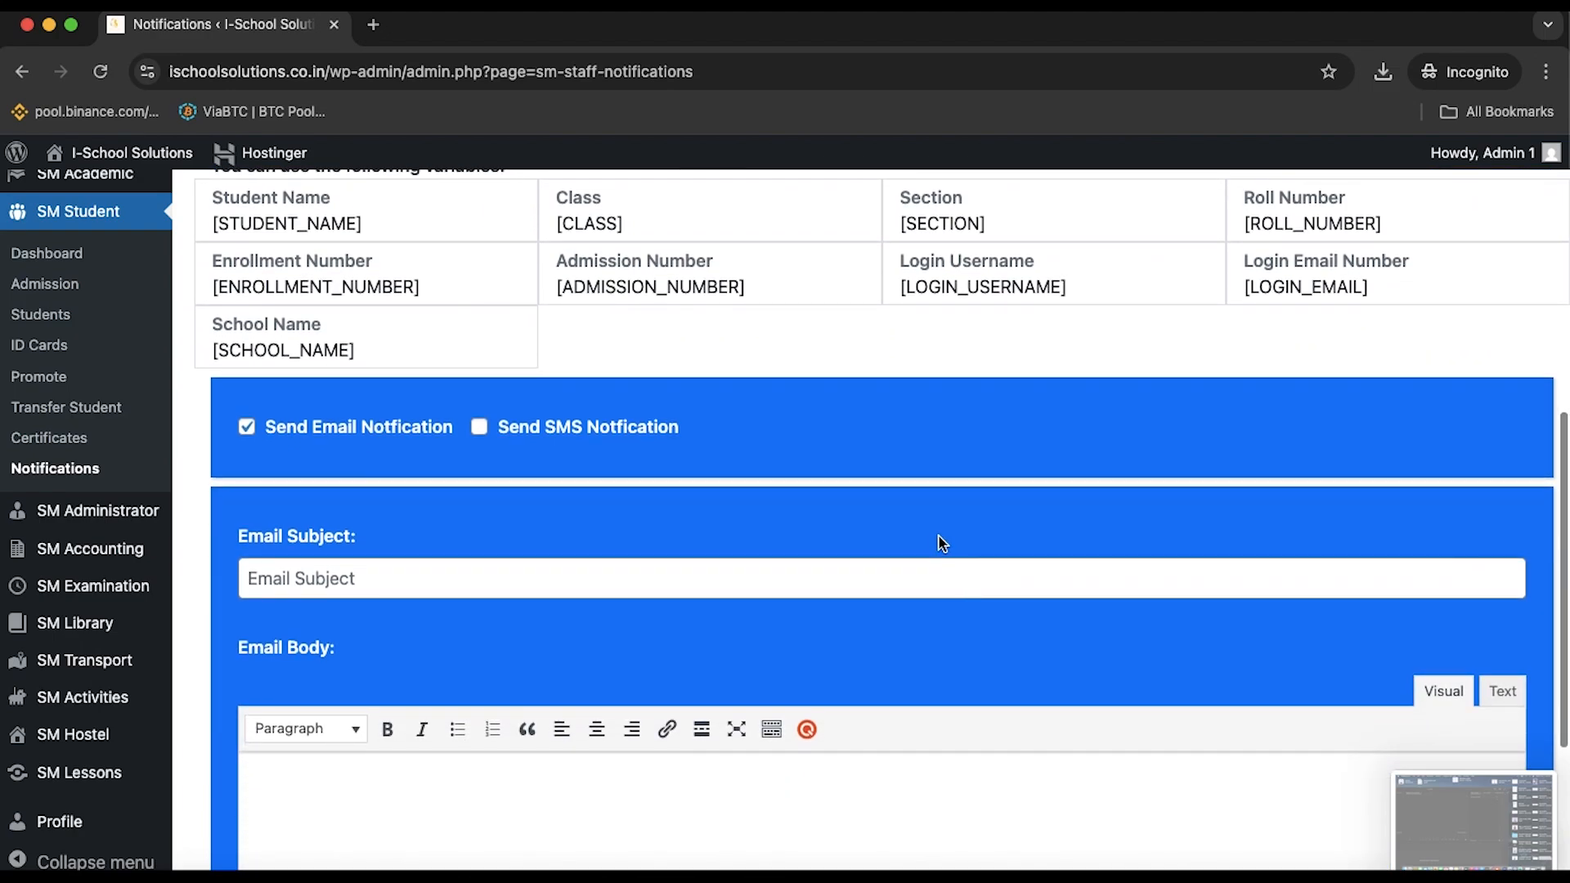
scroll(470, 502, up, 5)
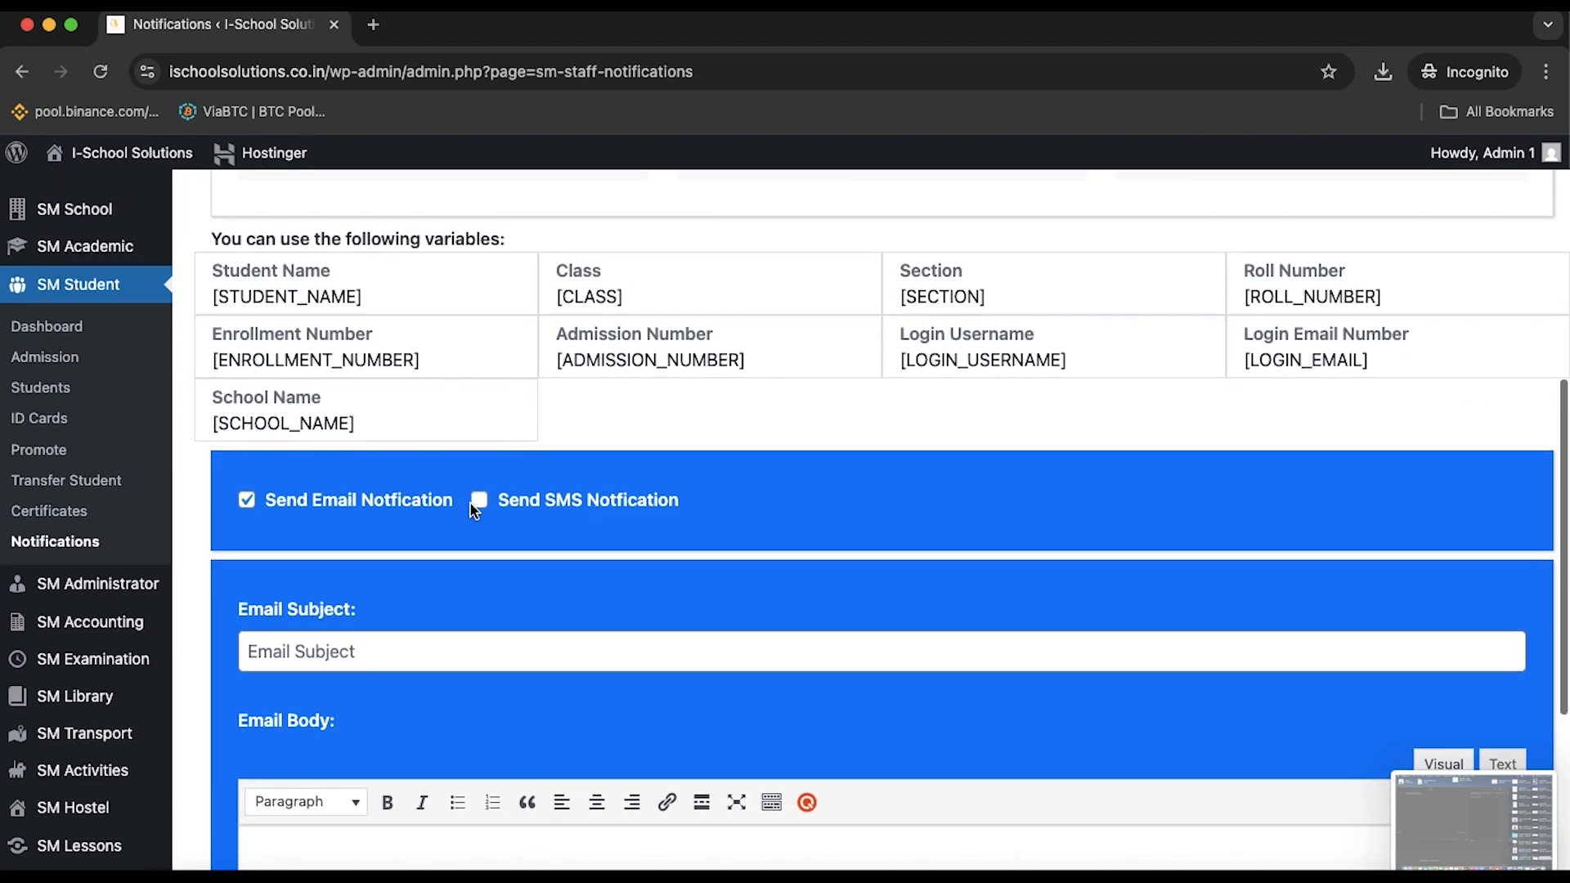
scroll(469, 502, down, 5)
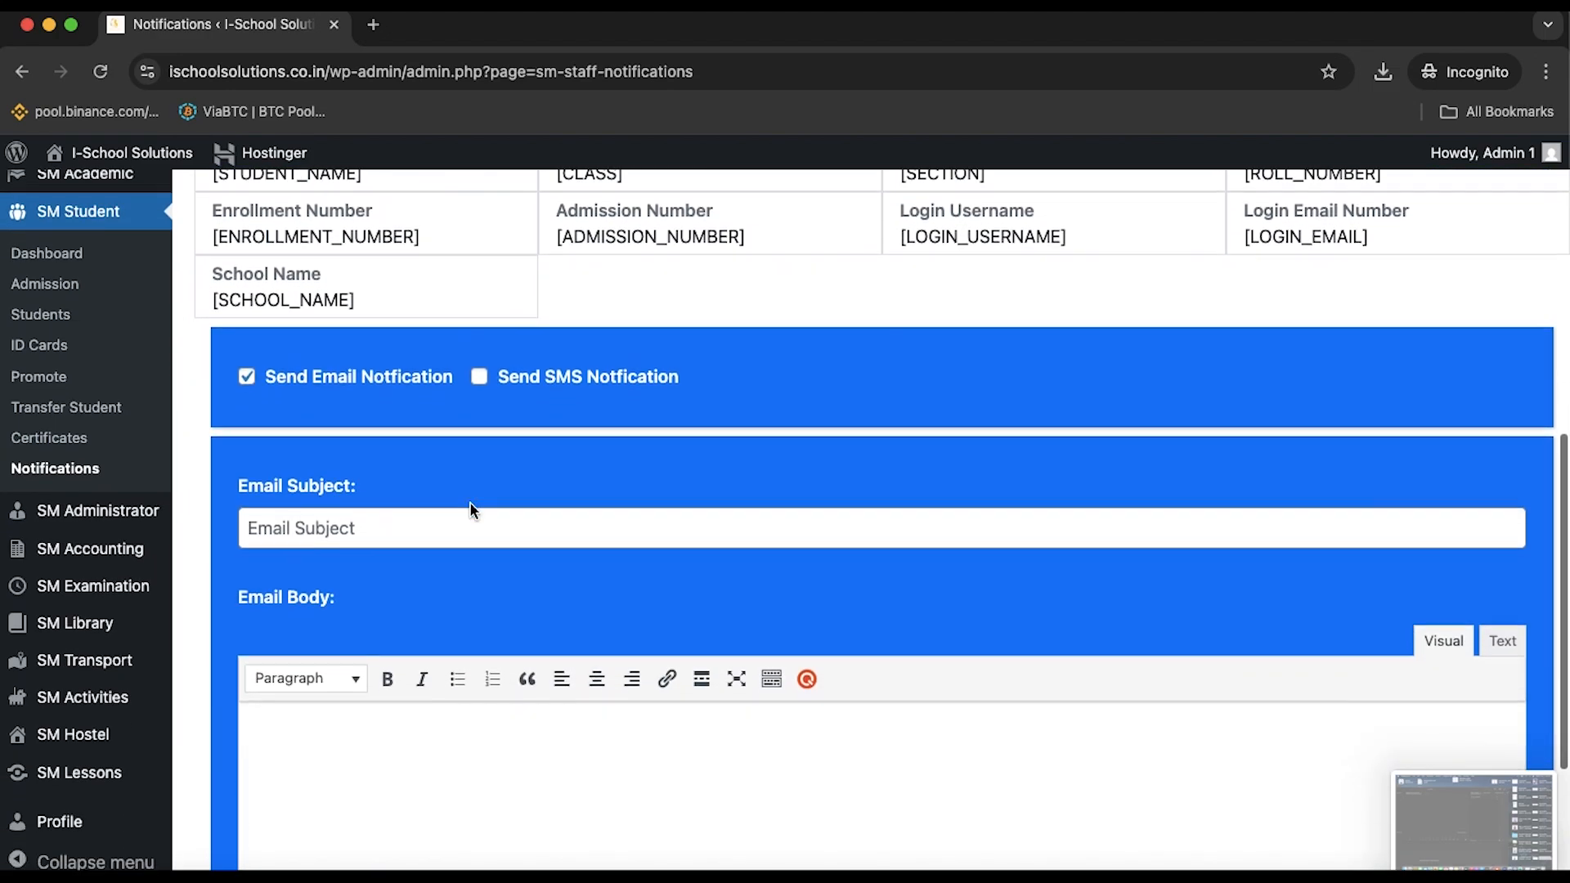
scroll(503, 528, down, 3)
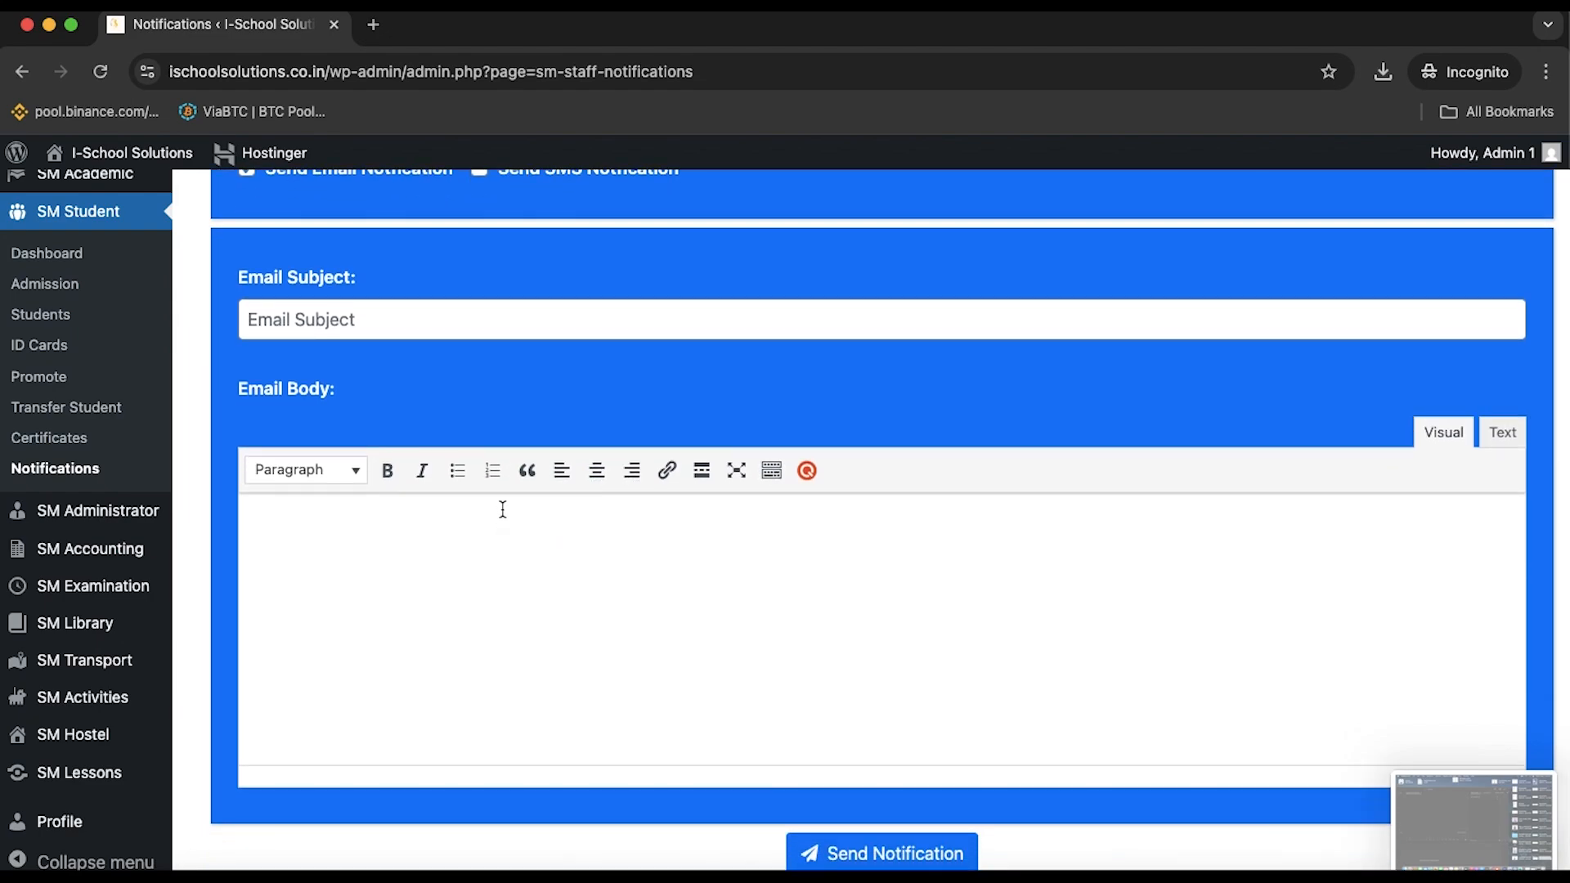
click(457, 325)
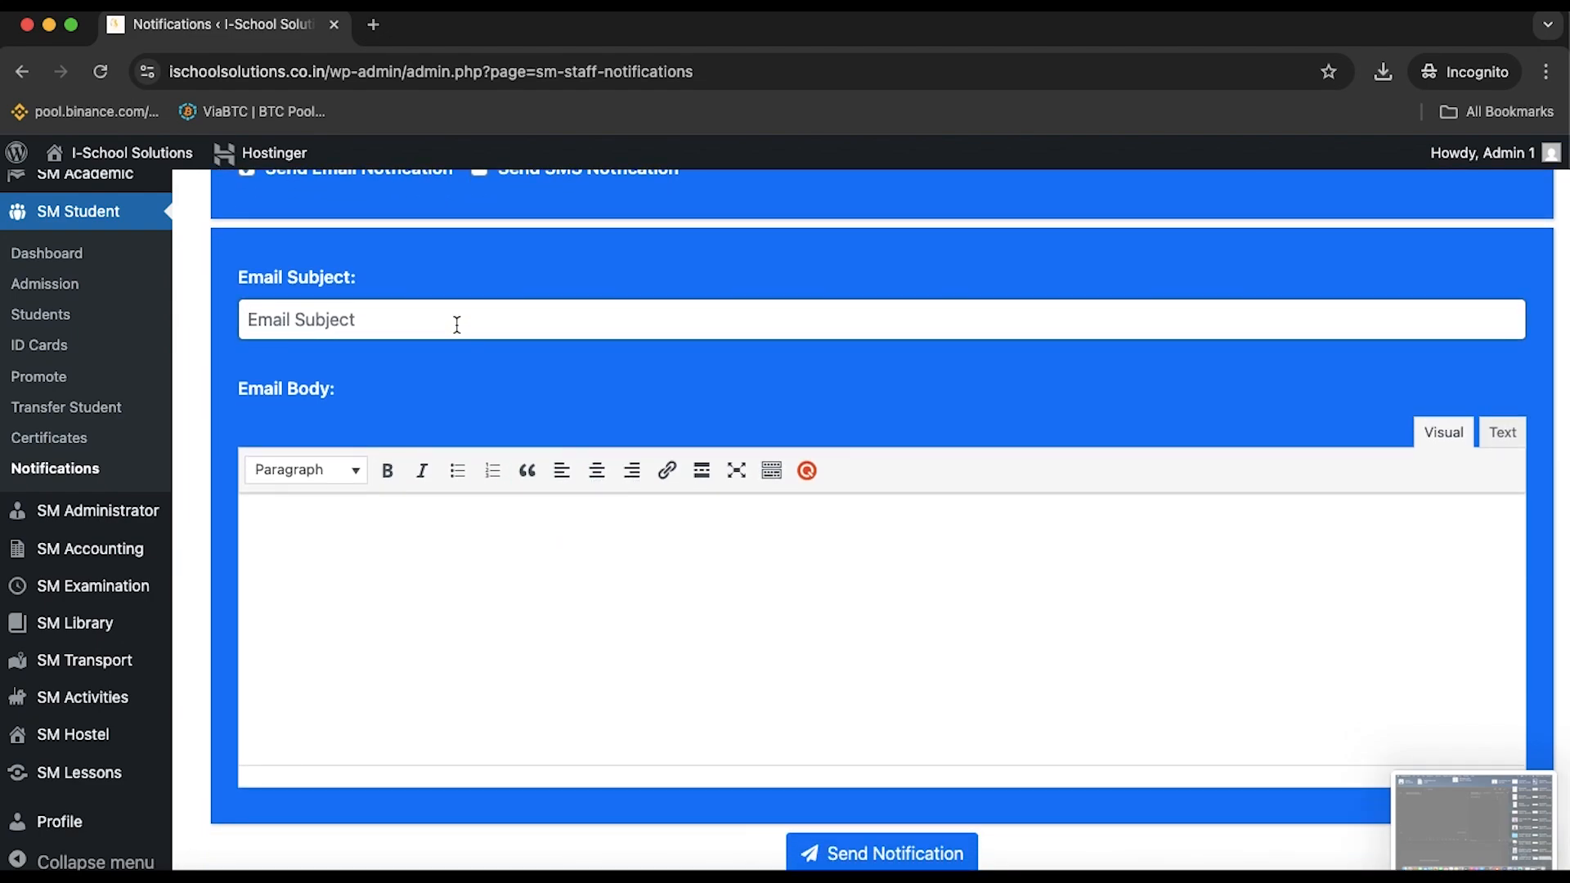
scroll(458, 325, down, 1)
click(440, 515)
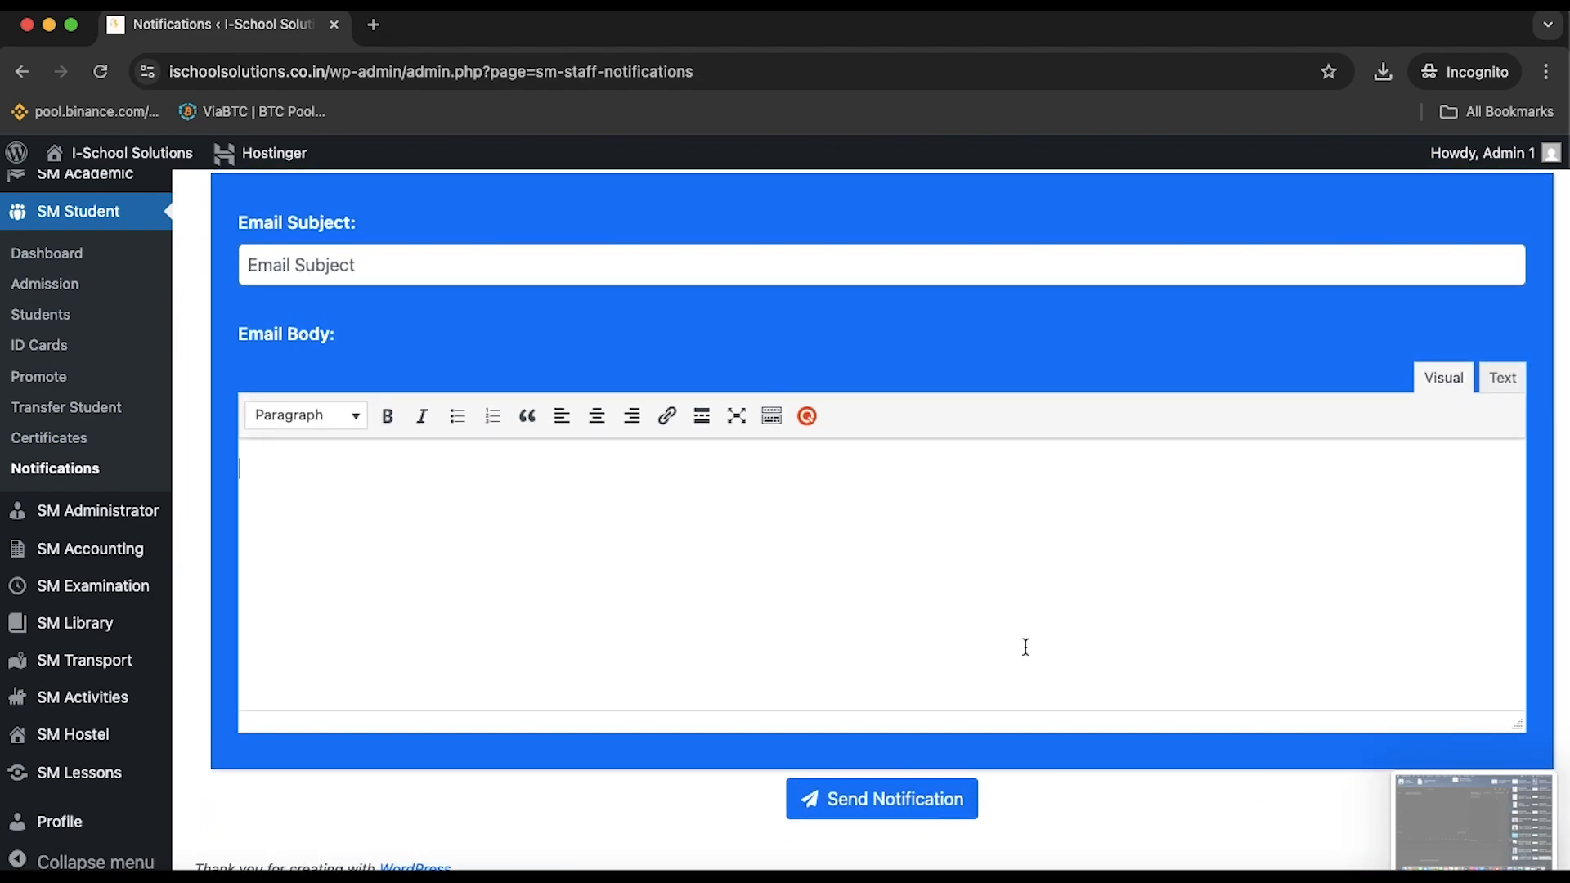
click(1505, 383)
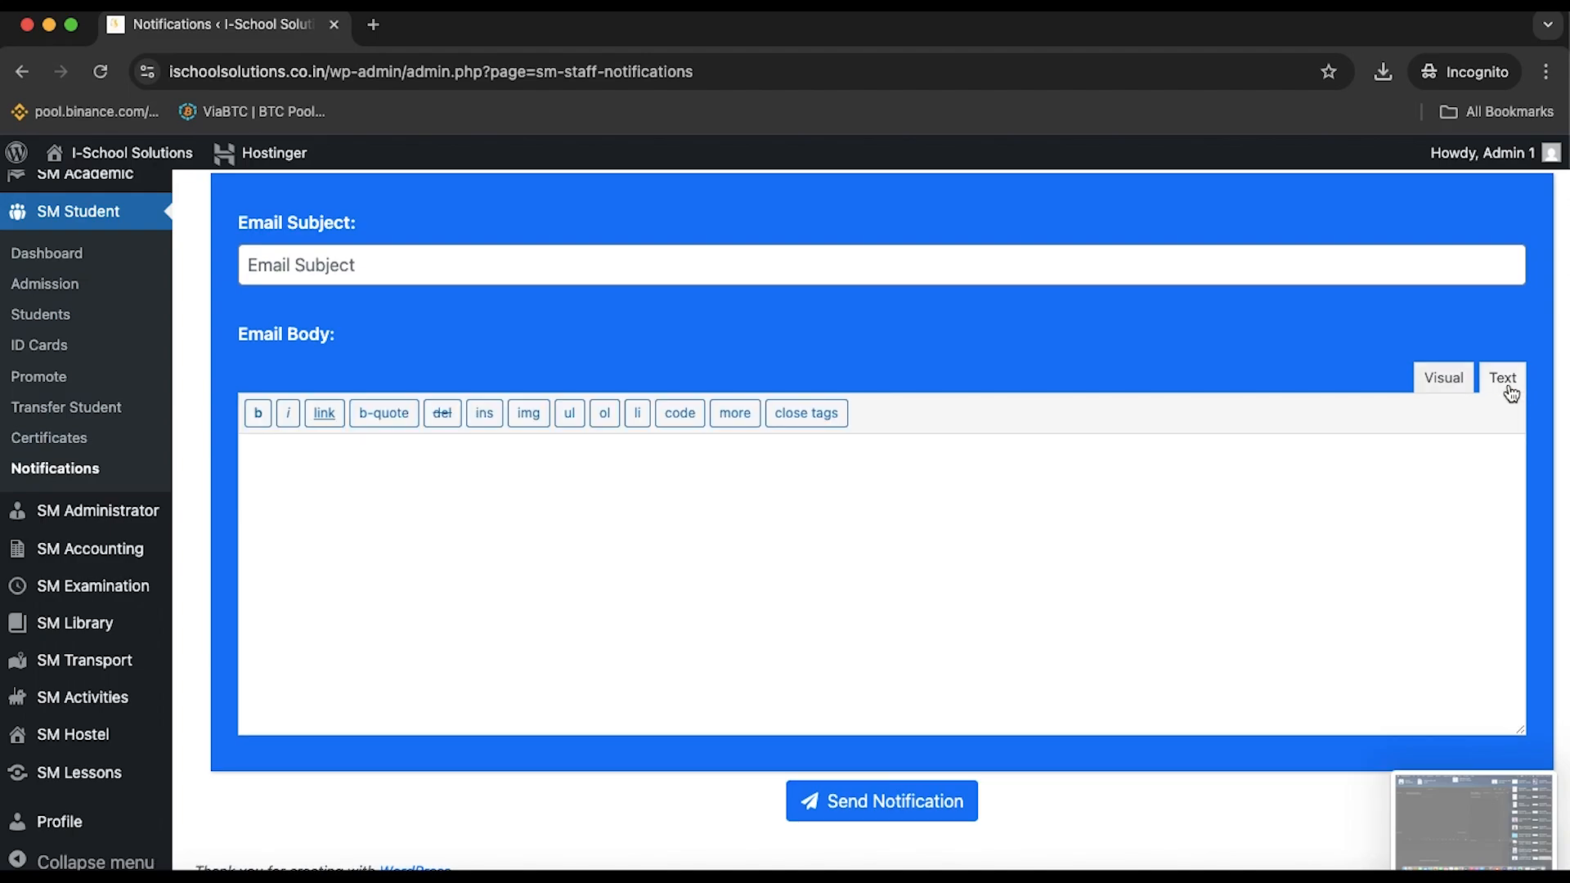
click(1456, 378)
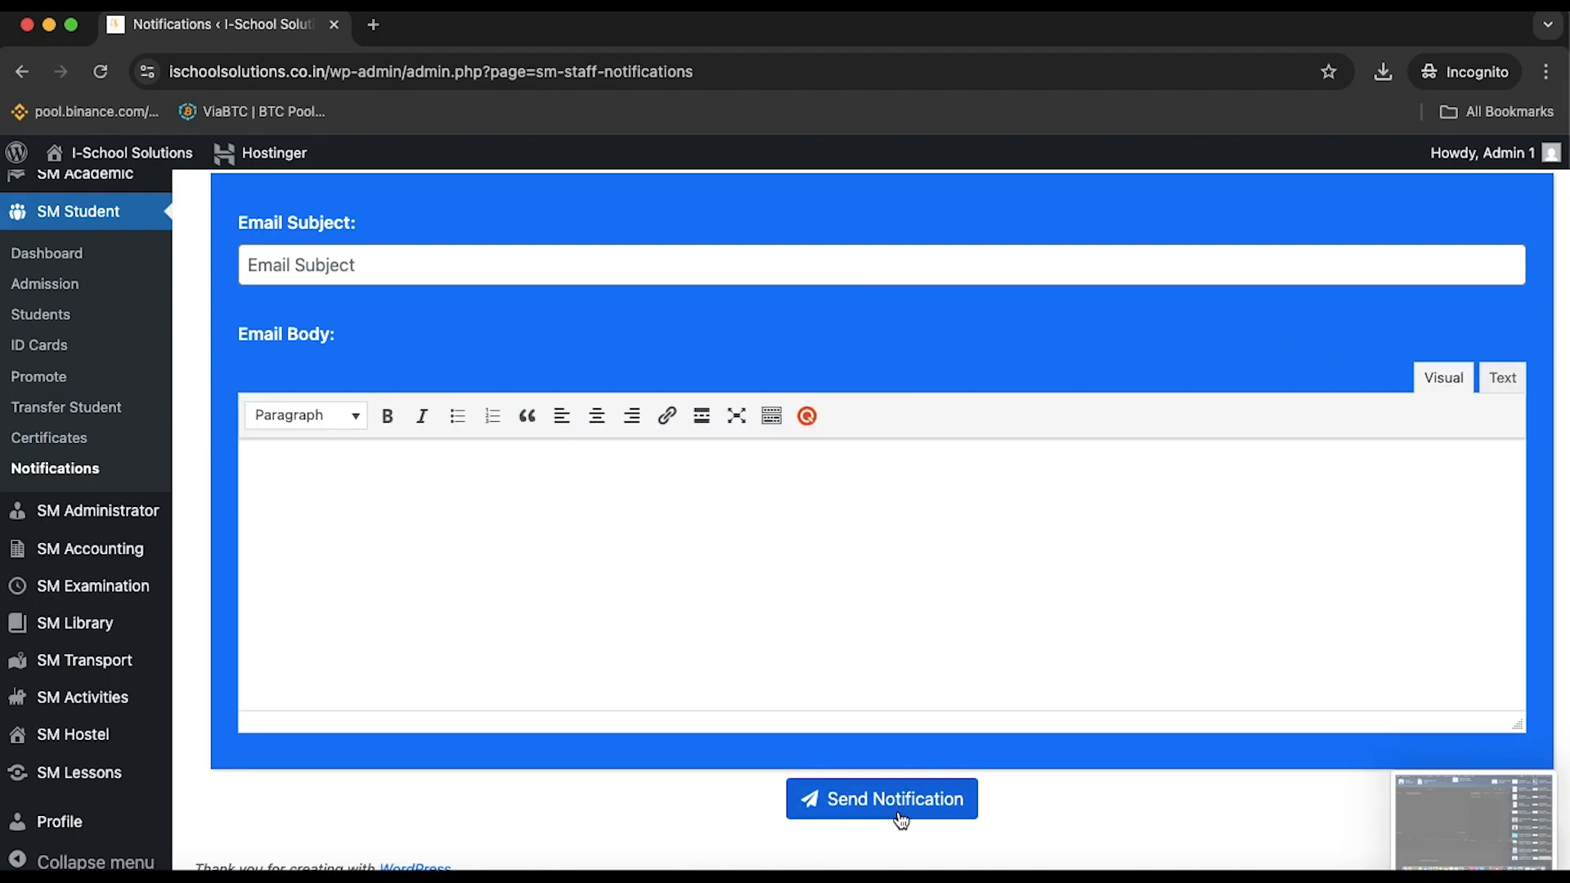
Go to the SM Administrator dashboard and scroll through its sections
scroll(883, 699, up, 10)
scroll(883, 698, down, 9)
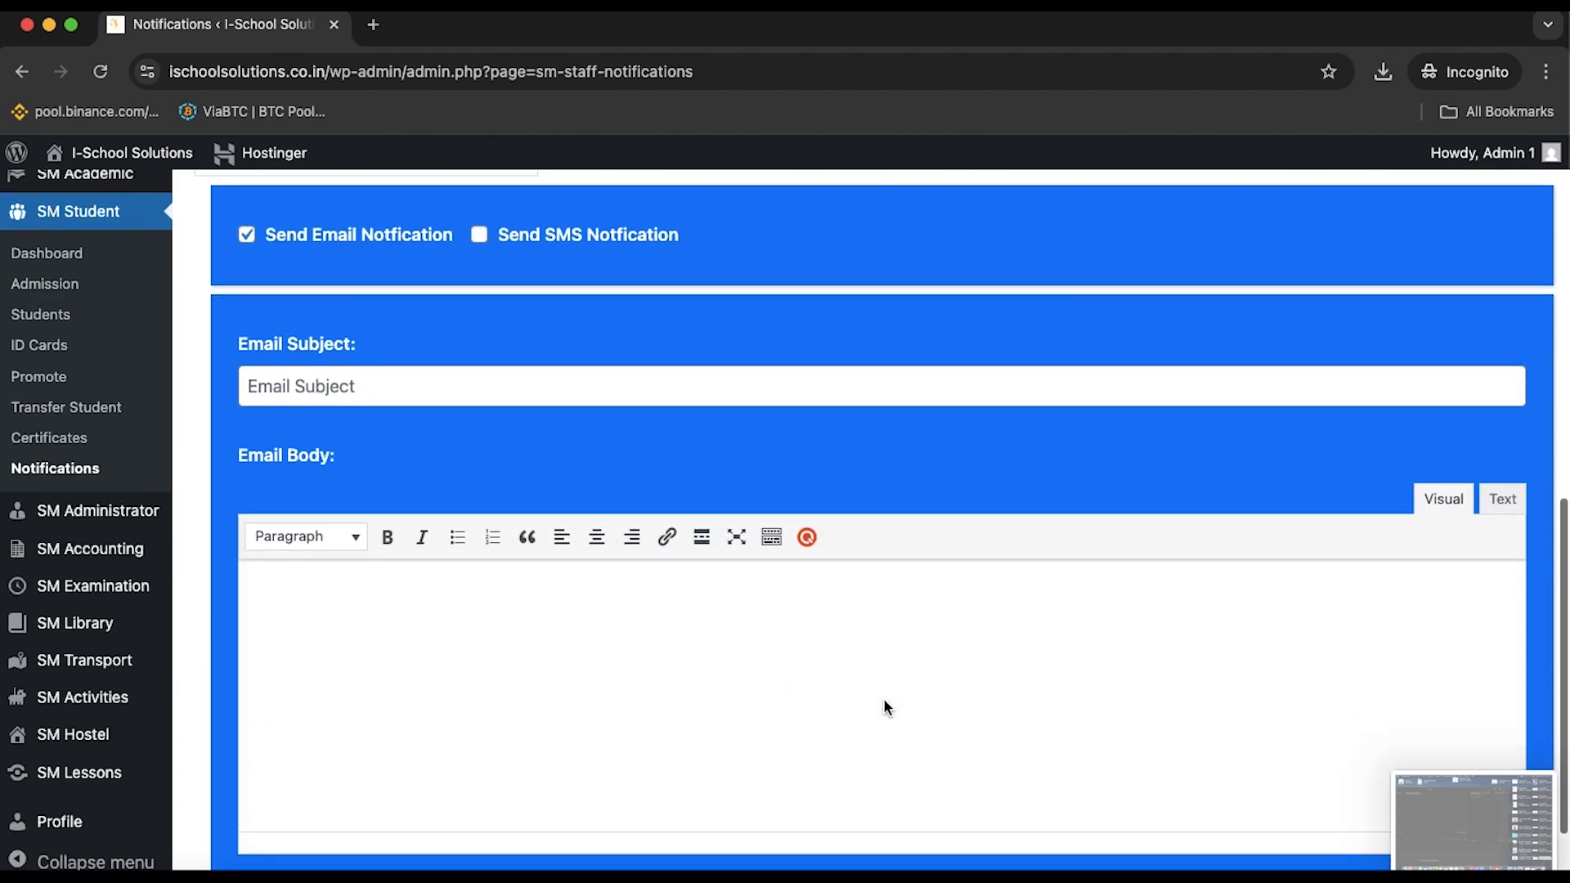
click(107, 513)
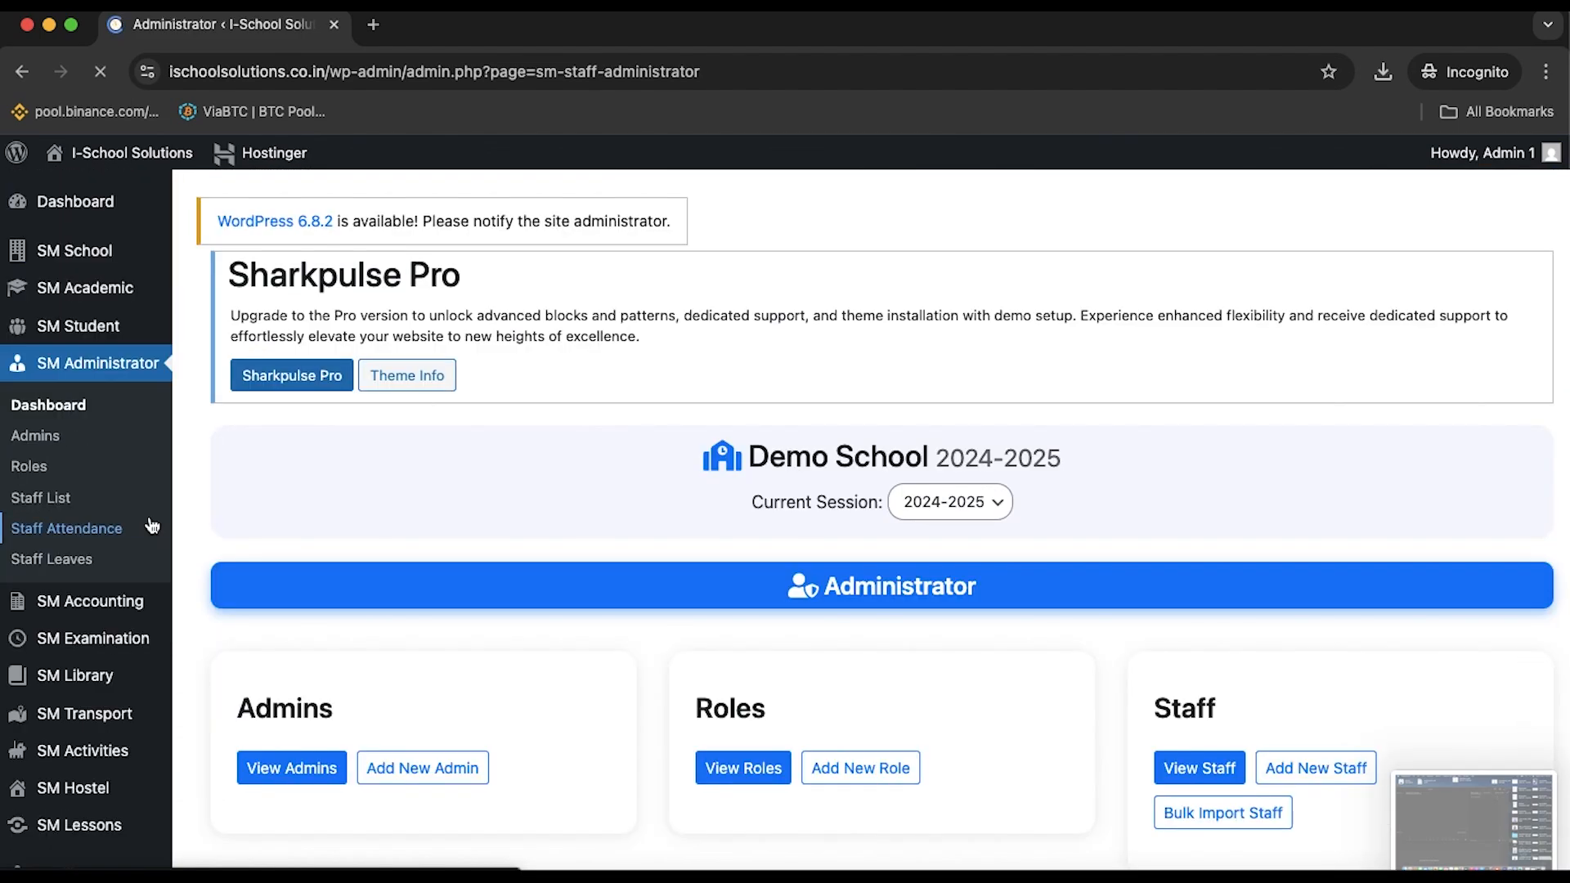
scroll(151, 524, down, 3)
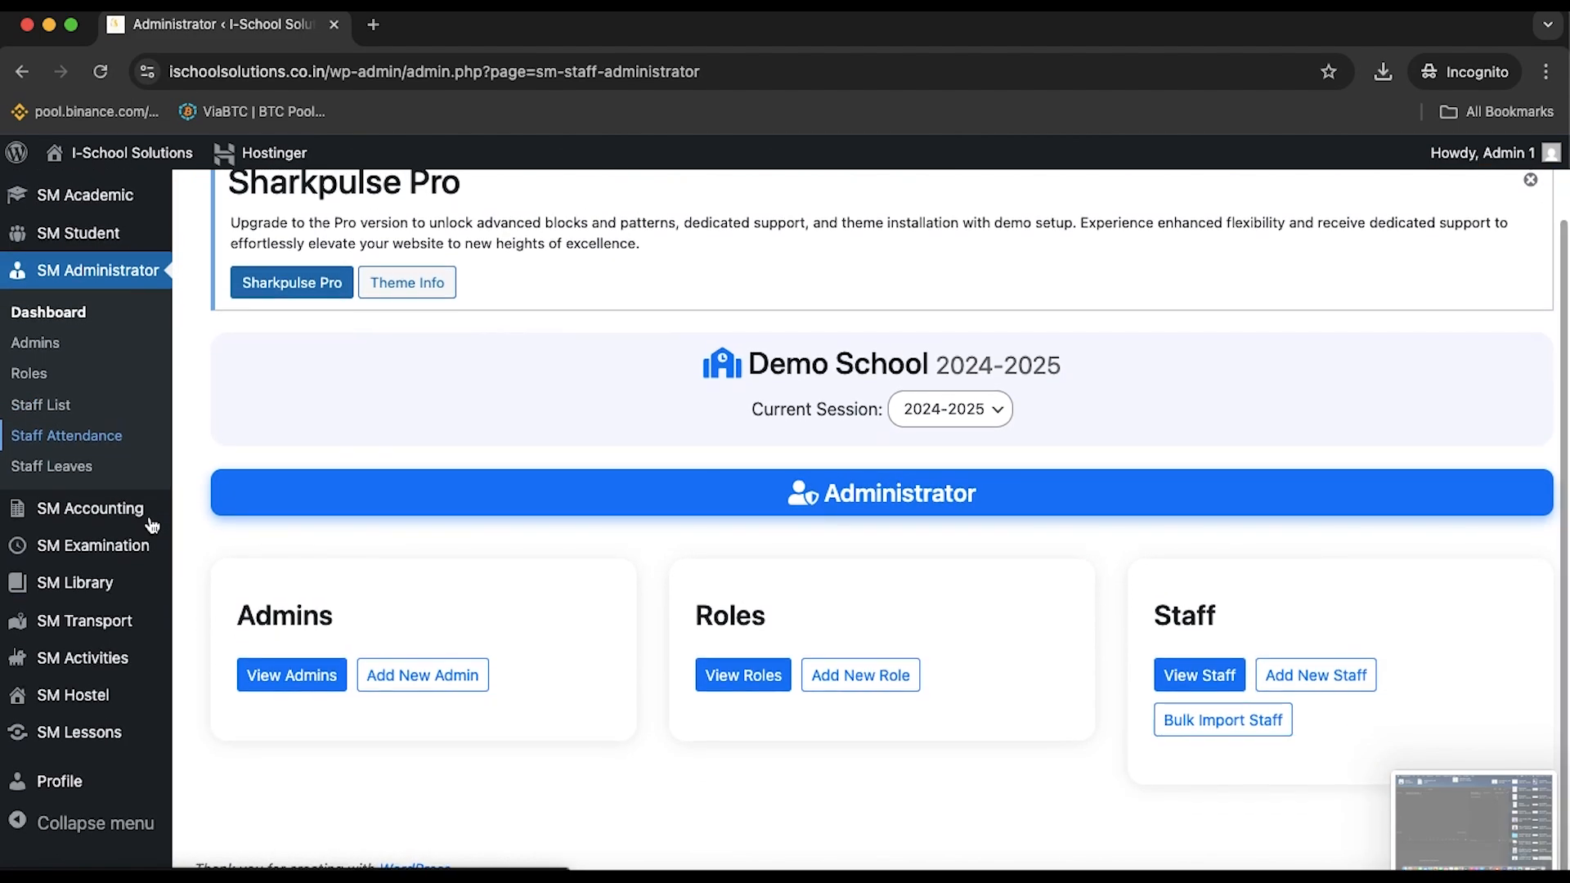
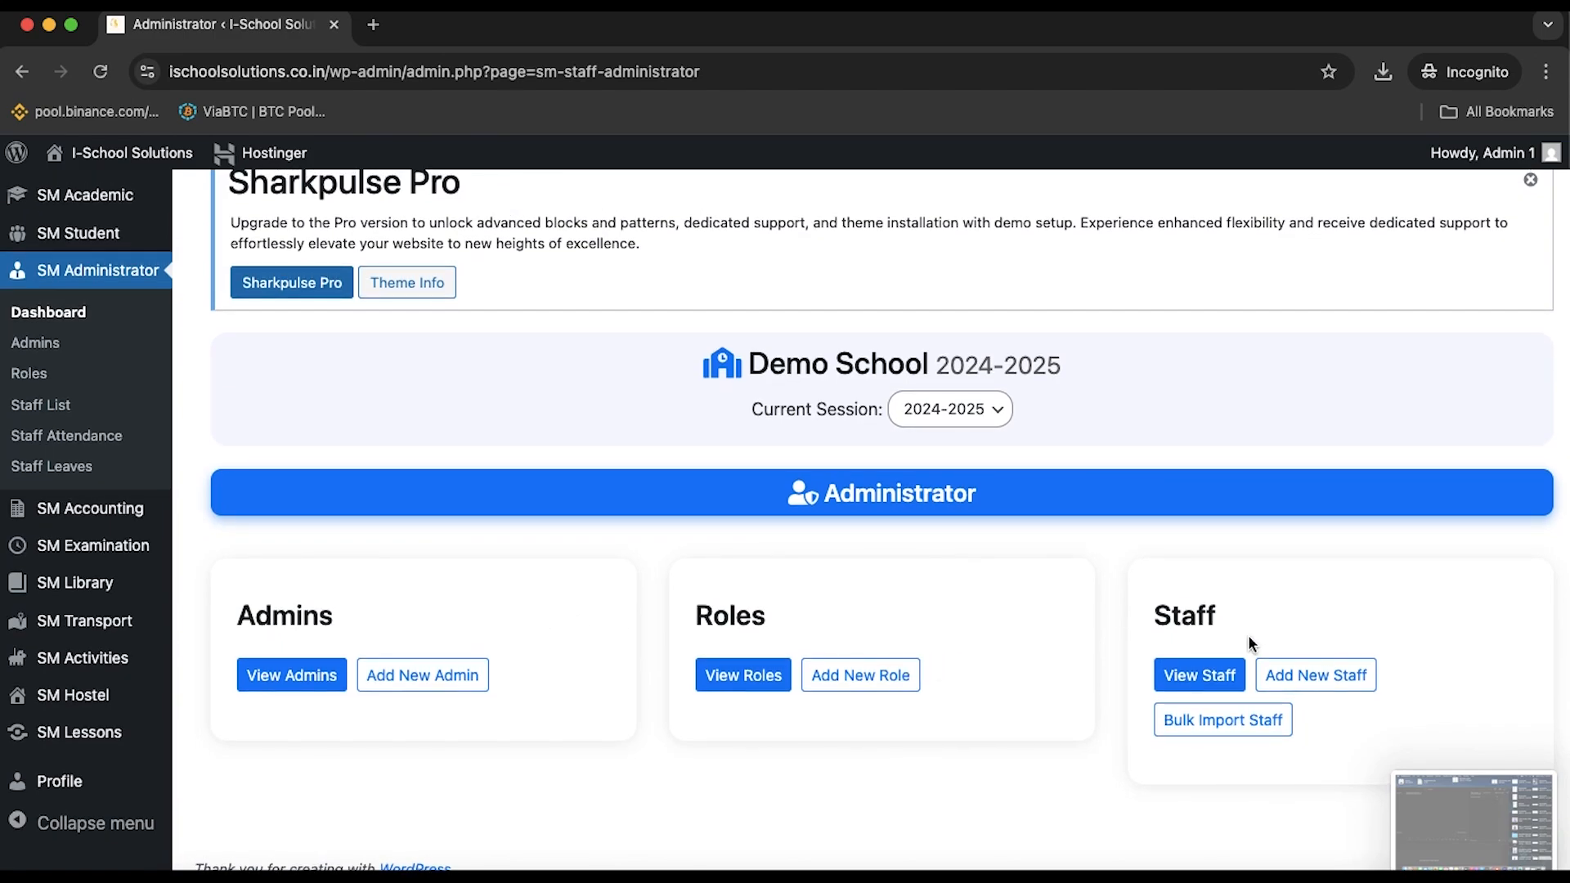
Look over the Admins list and the staff Roles list
click(316, 685)
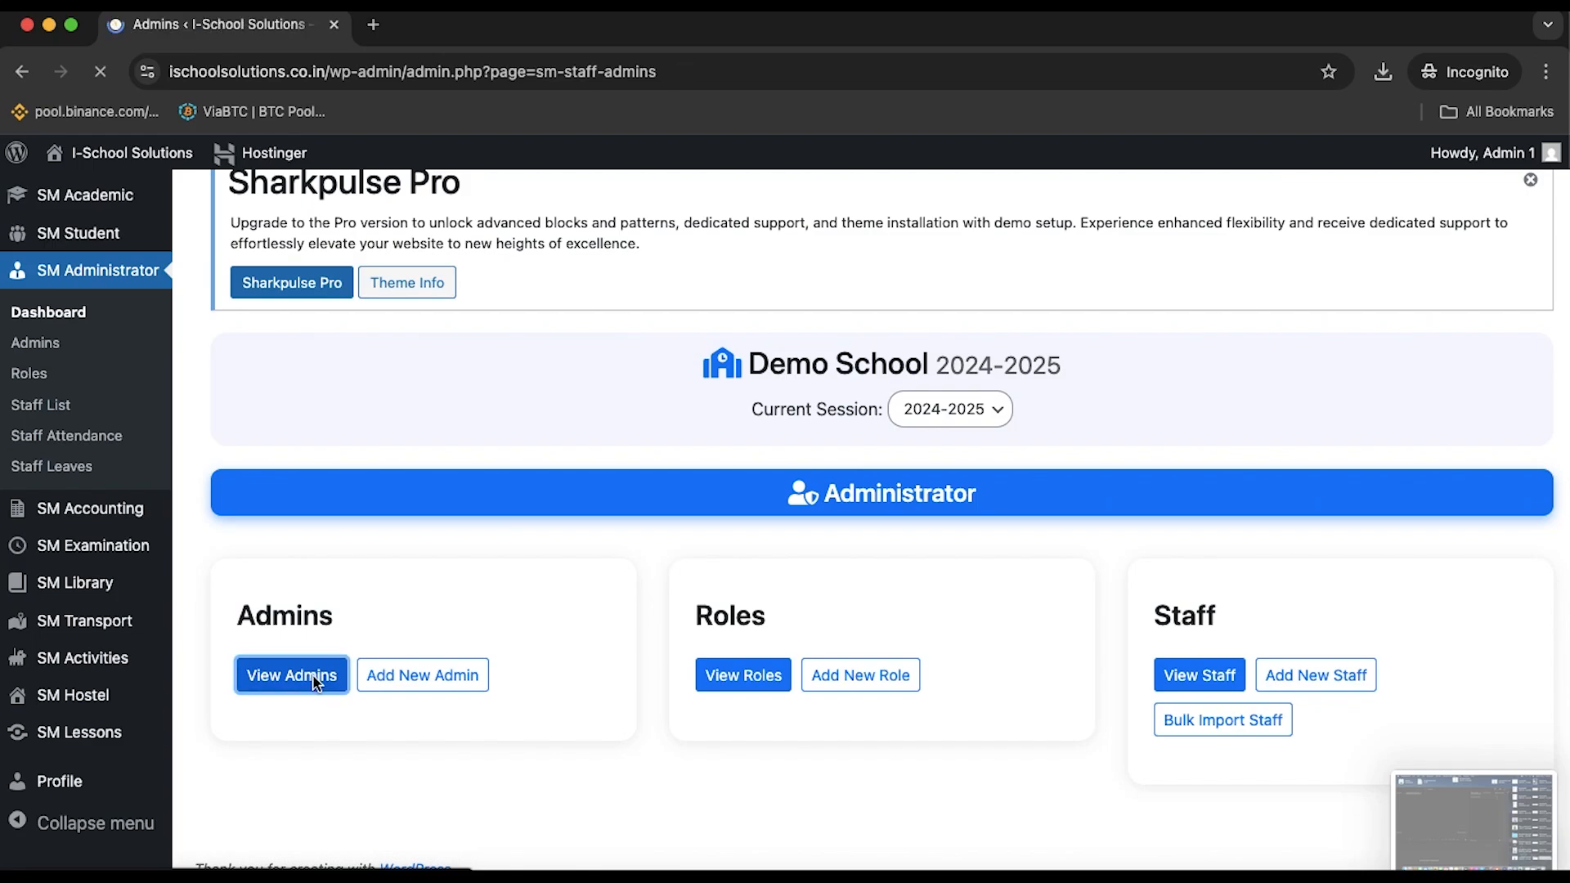
scroll(315, 685, down, 3)
scroll(315, 685, up, 3)
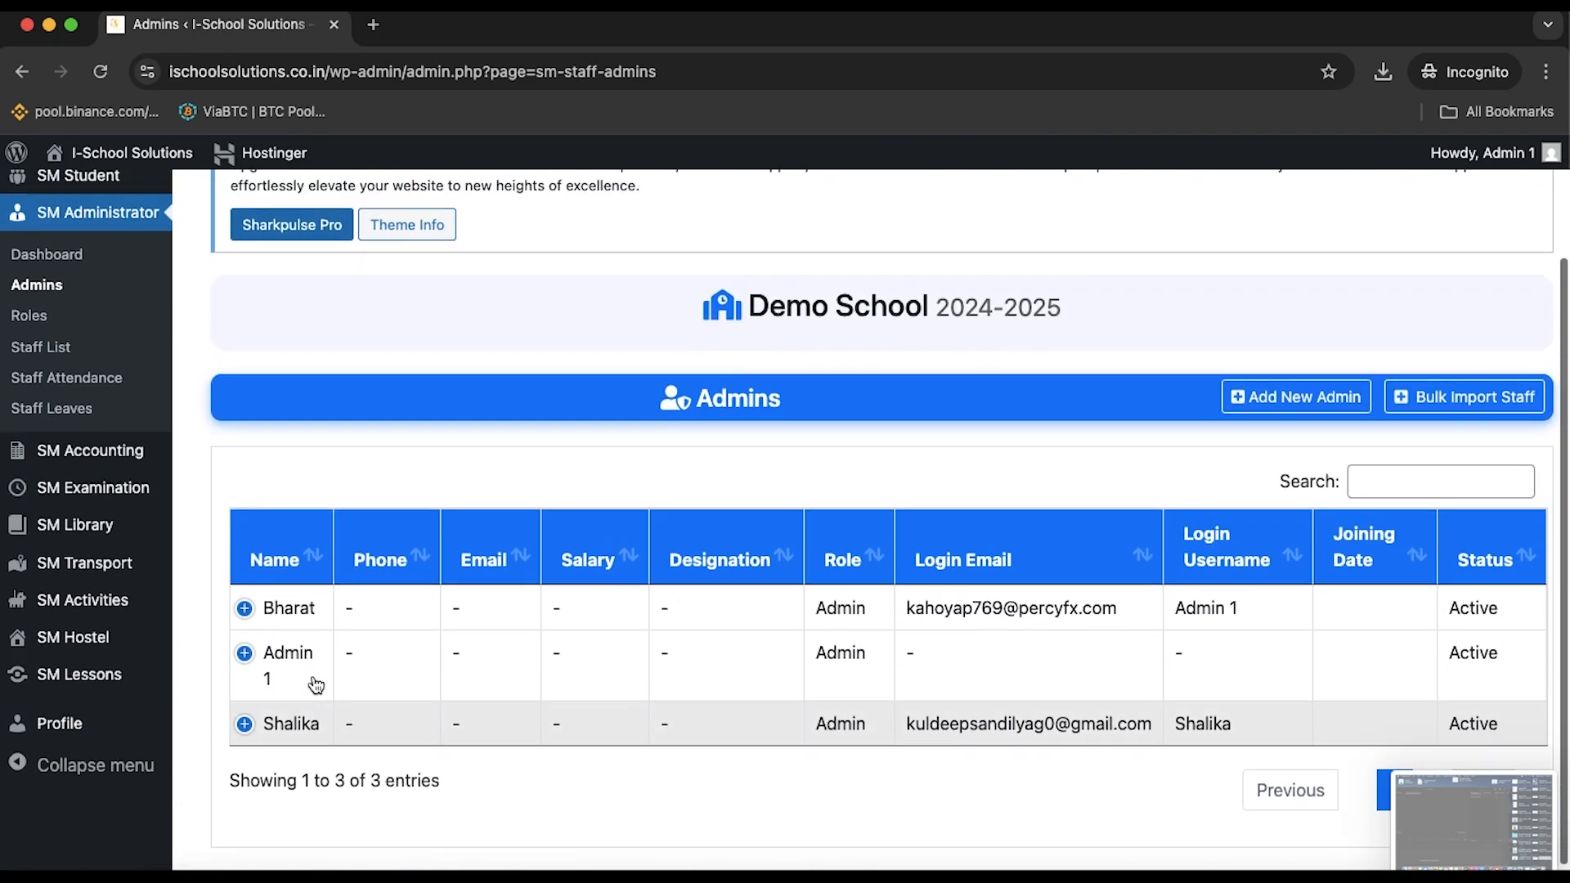
scroll(325, 731, up, 1)
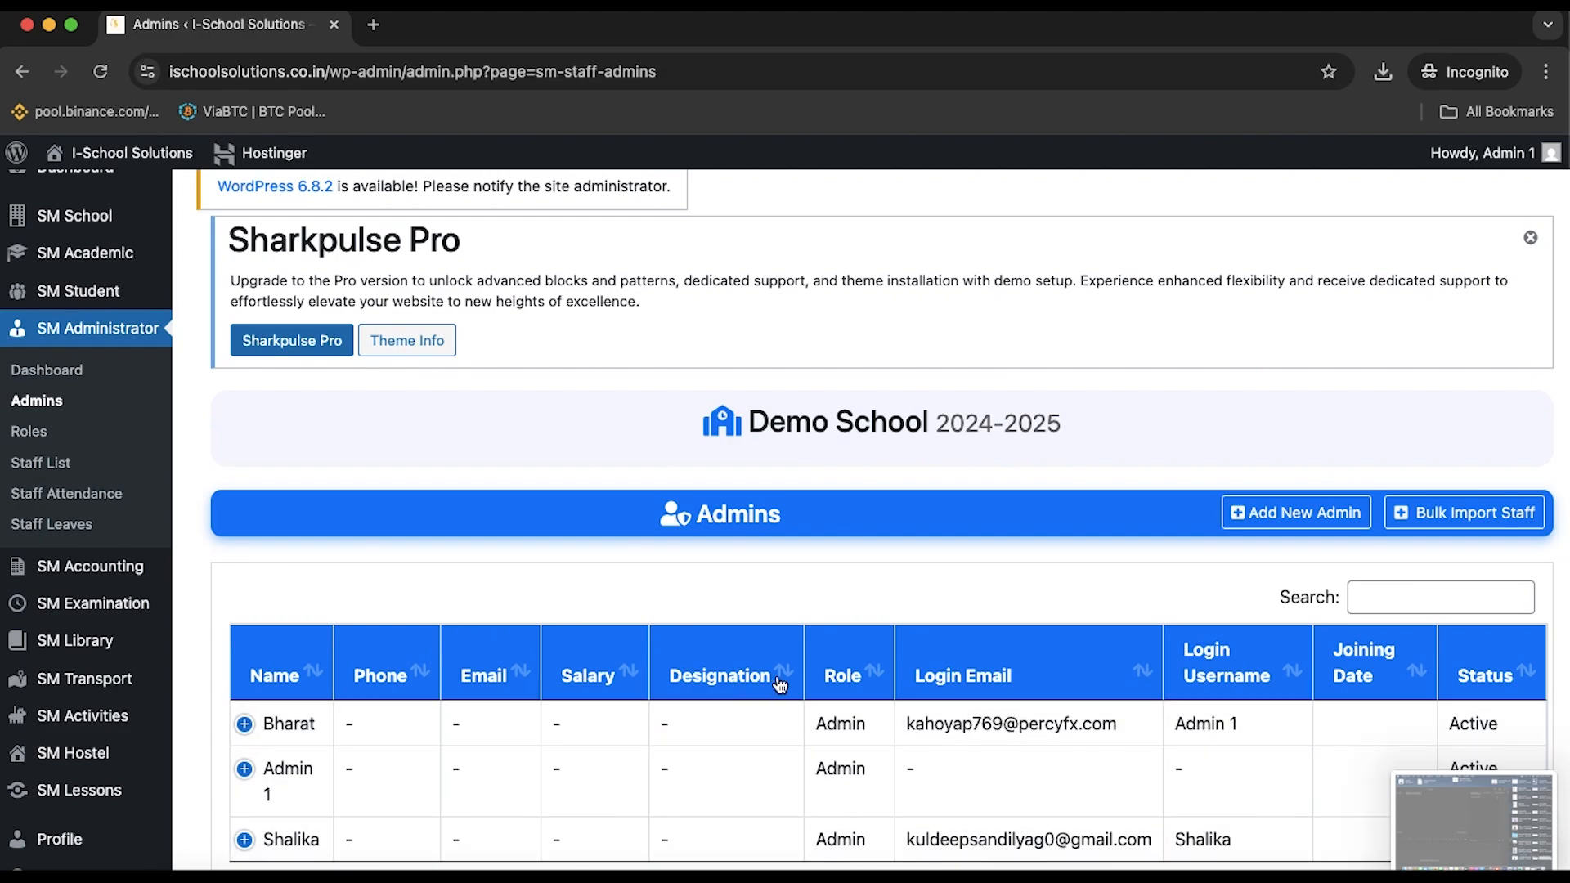
click(27, 434)
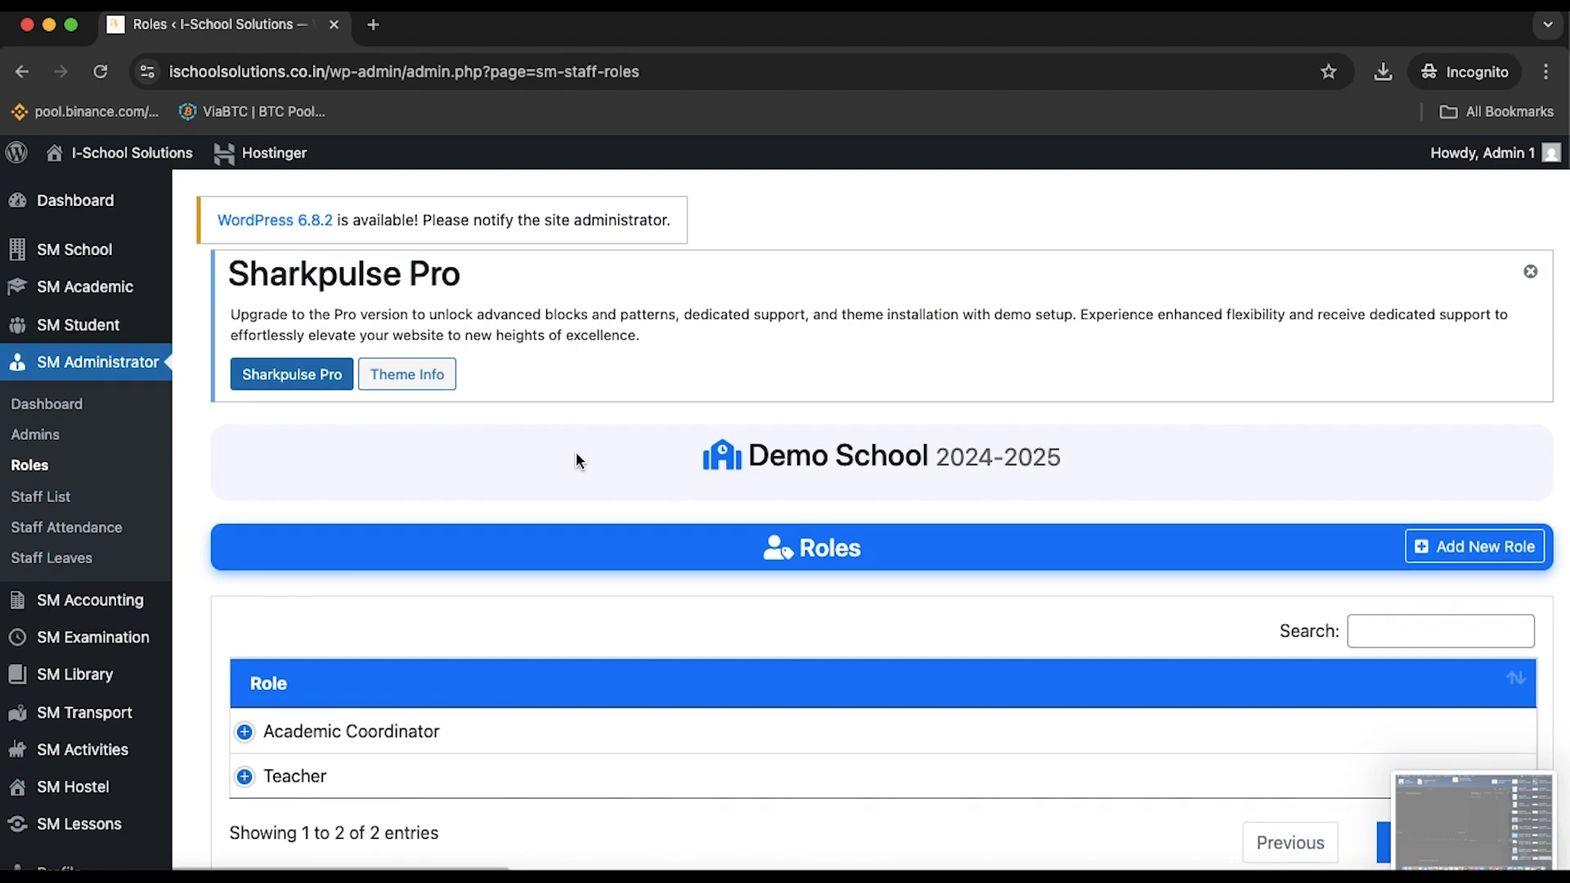
scroll(575, 454, down, 2)
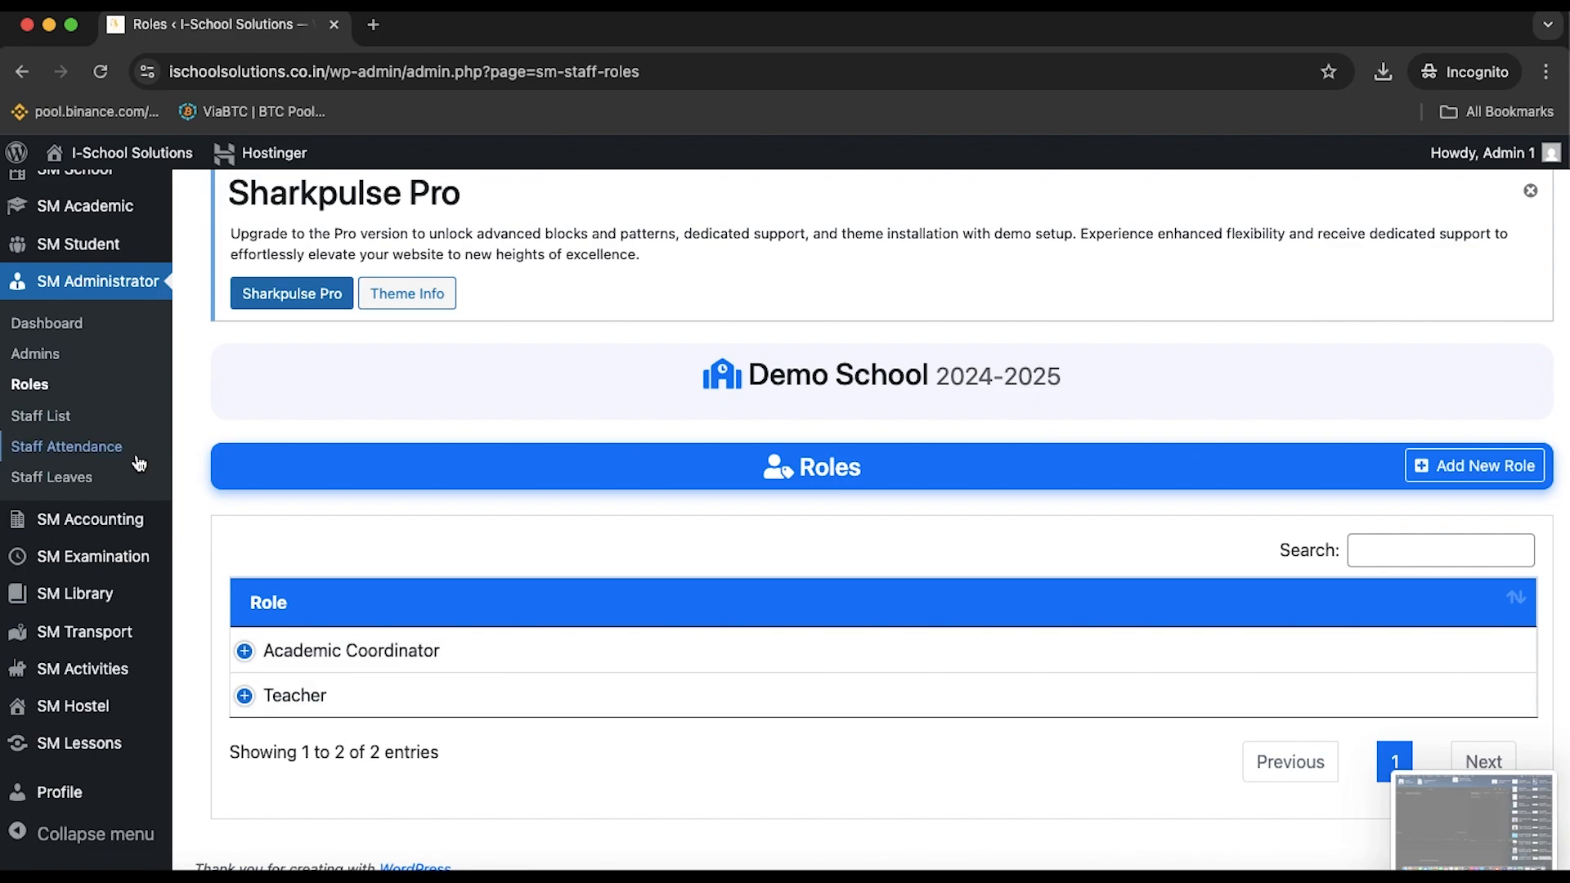
Check the Staff List, then return to the Administrator dashboard
click(46, 416)
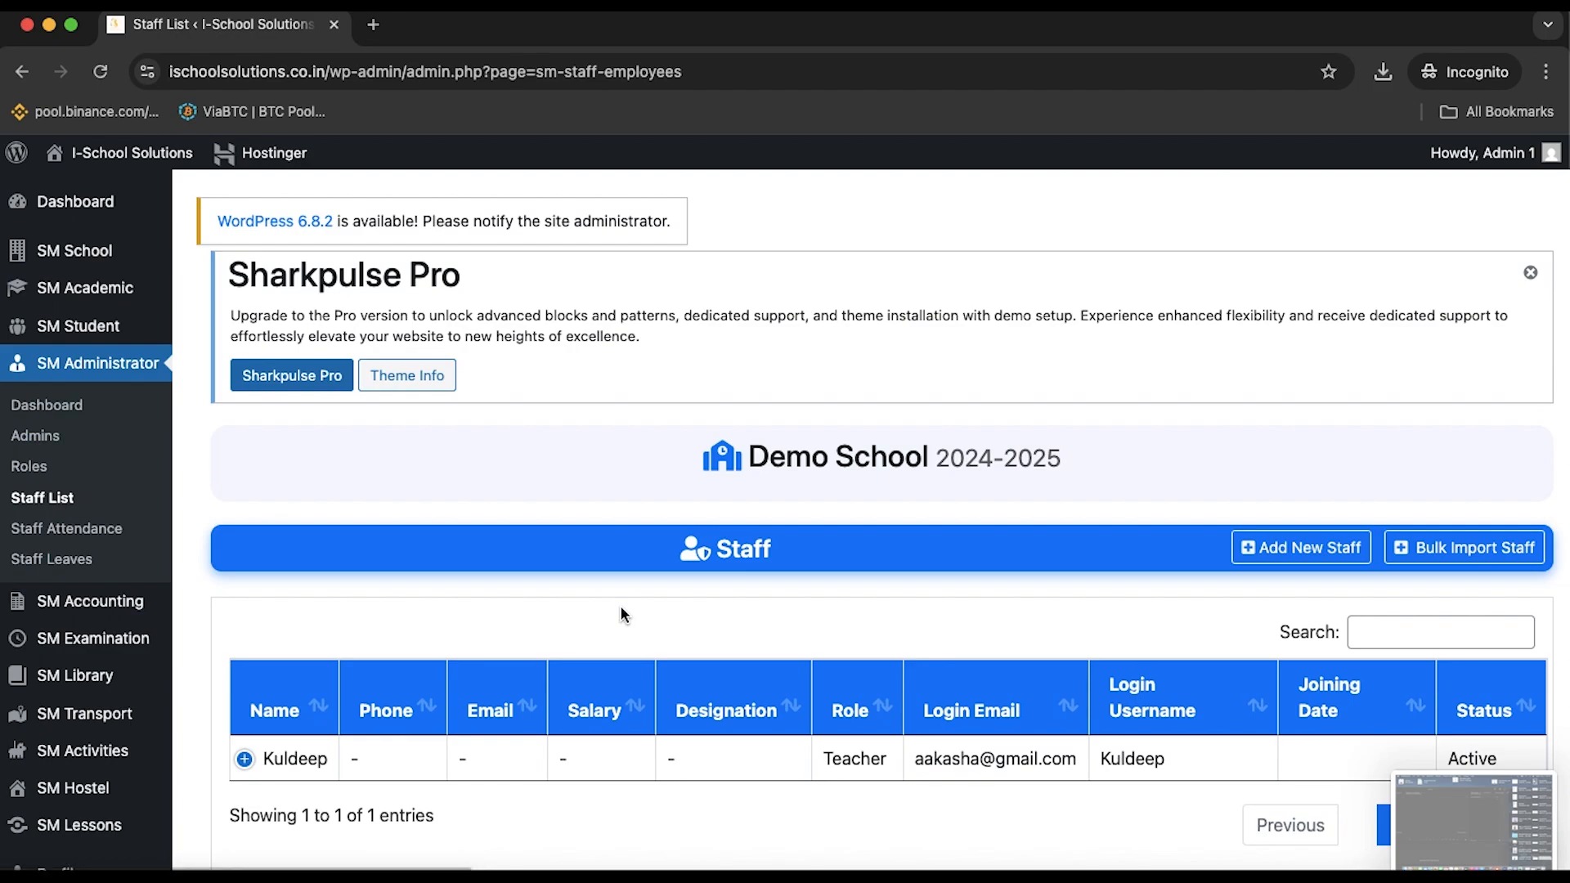
scroll(620, 610, down, 2)
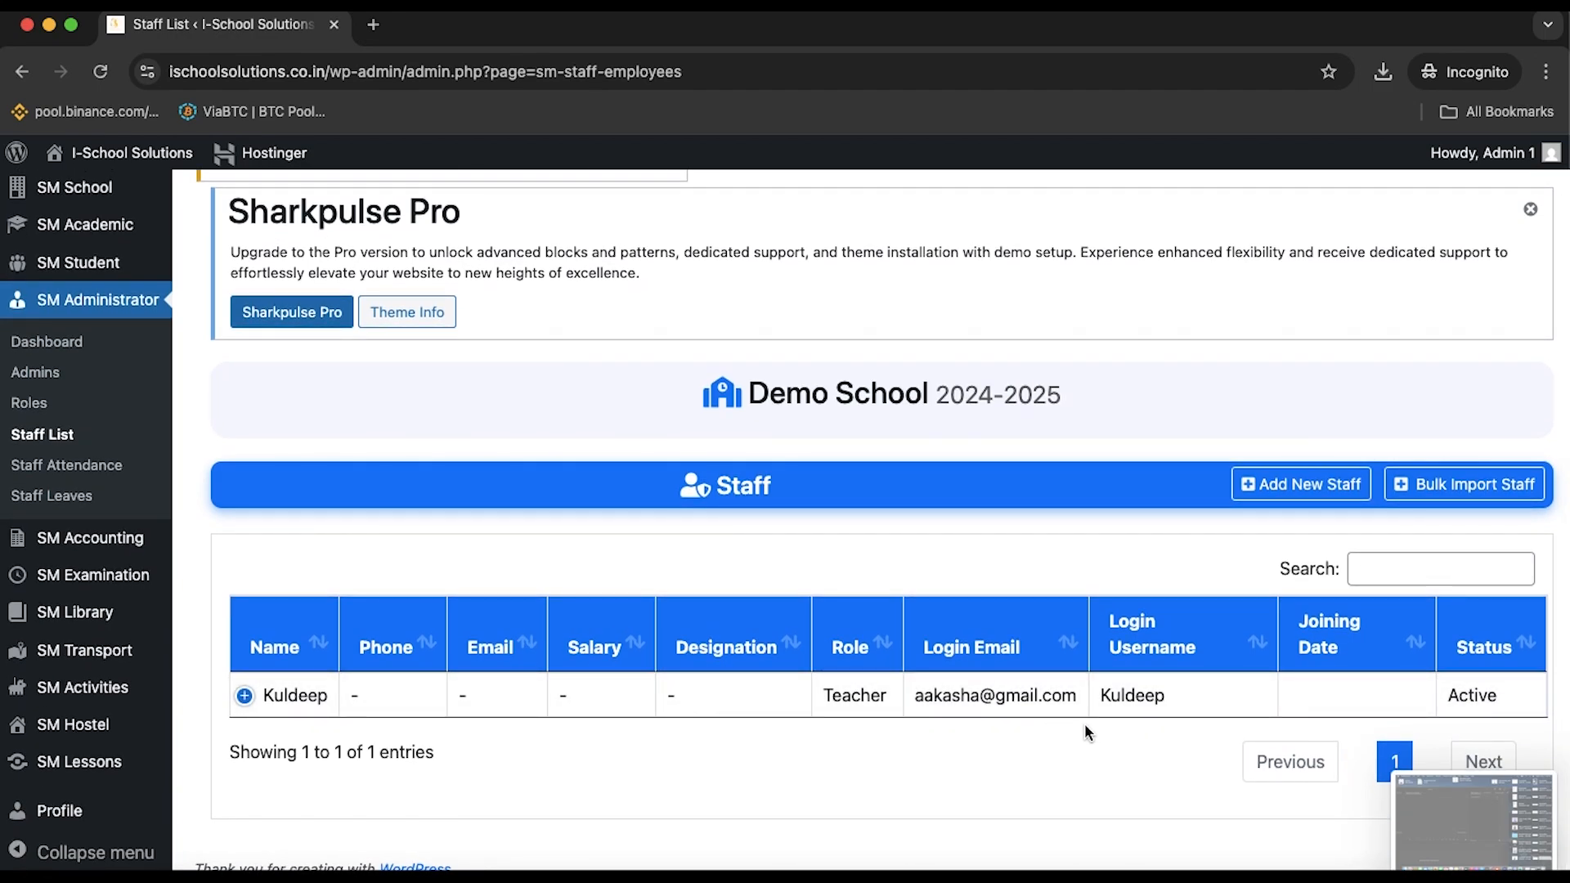
scroll(597, 541, up, 2)
click(49, 406)
scroll(430, 602, down, 3)
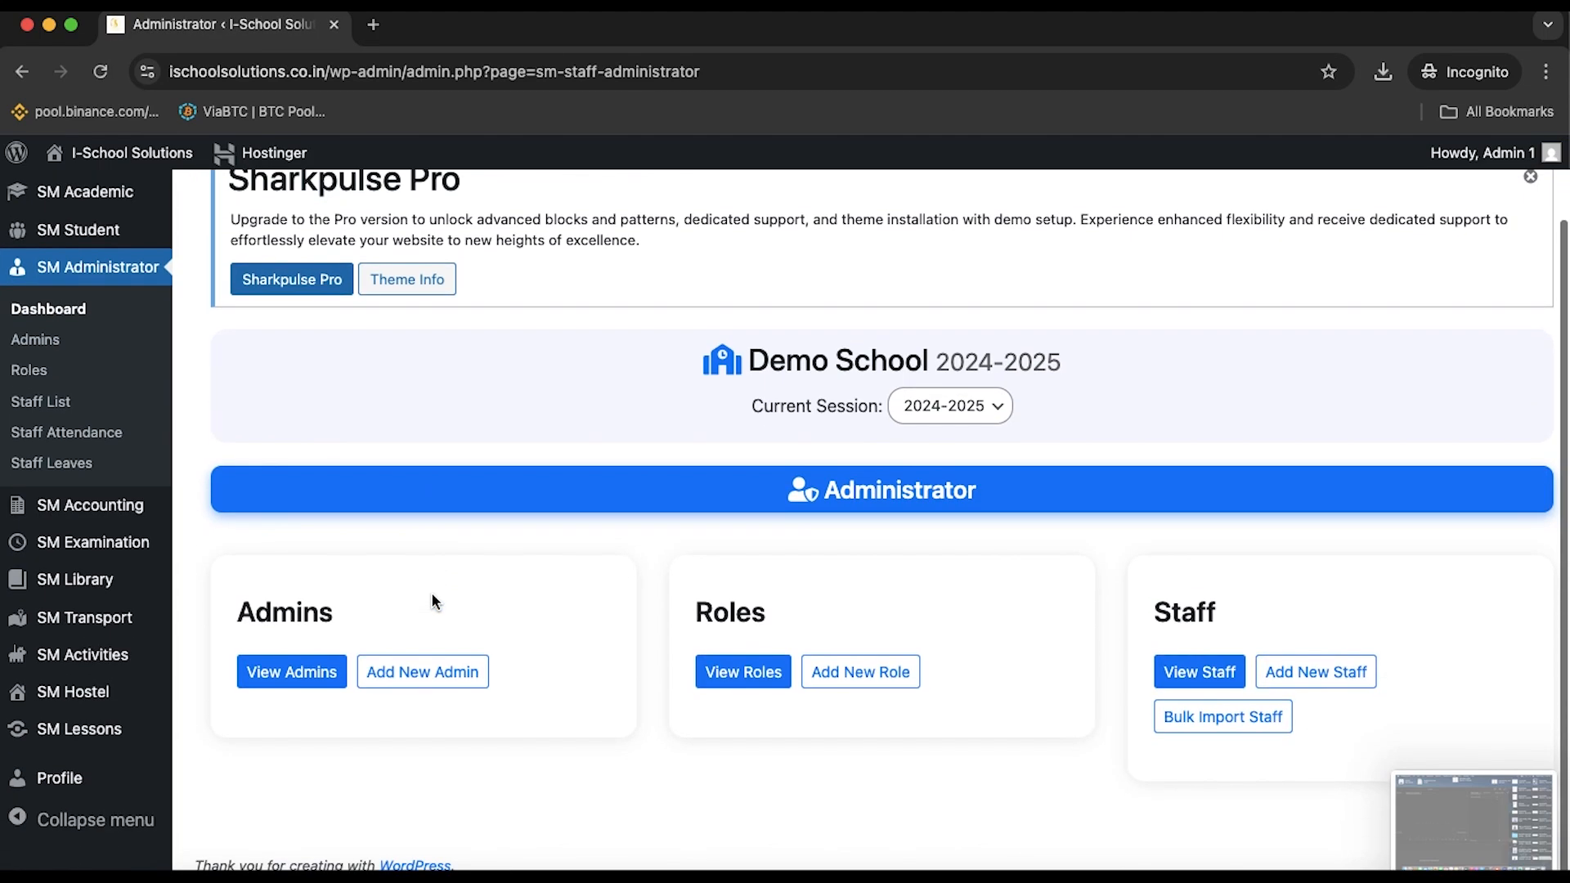
scroll(449, 649, down, 1)
scroll(428, 655, up, 1)
Open the Add New Admin form and scroll through its fields
click(437, 679)
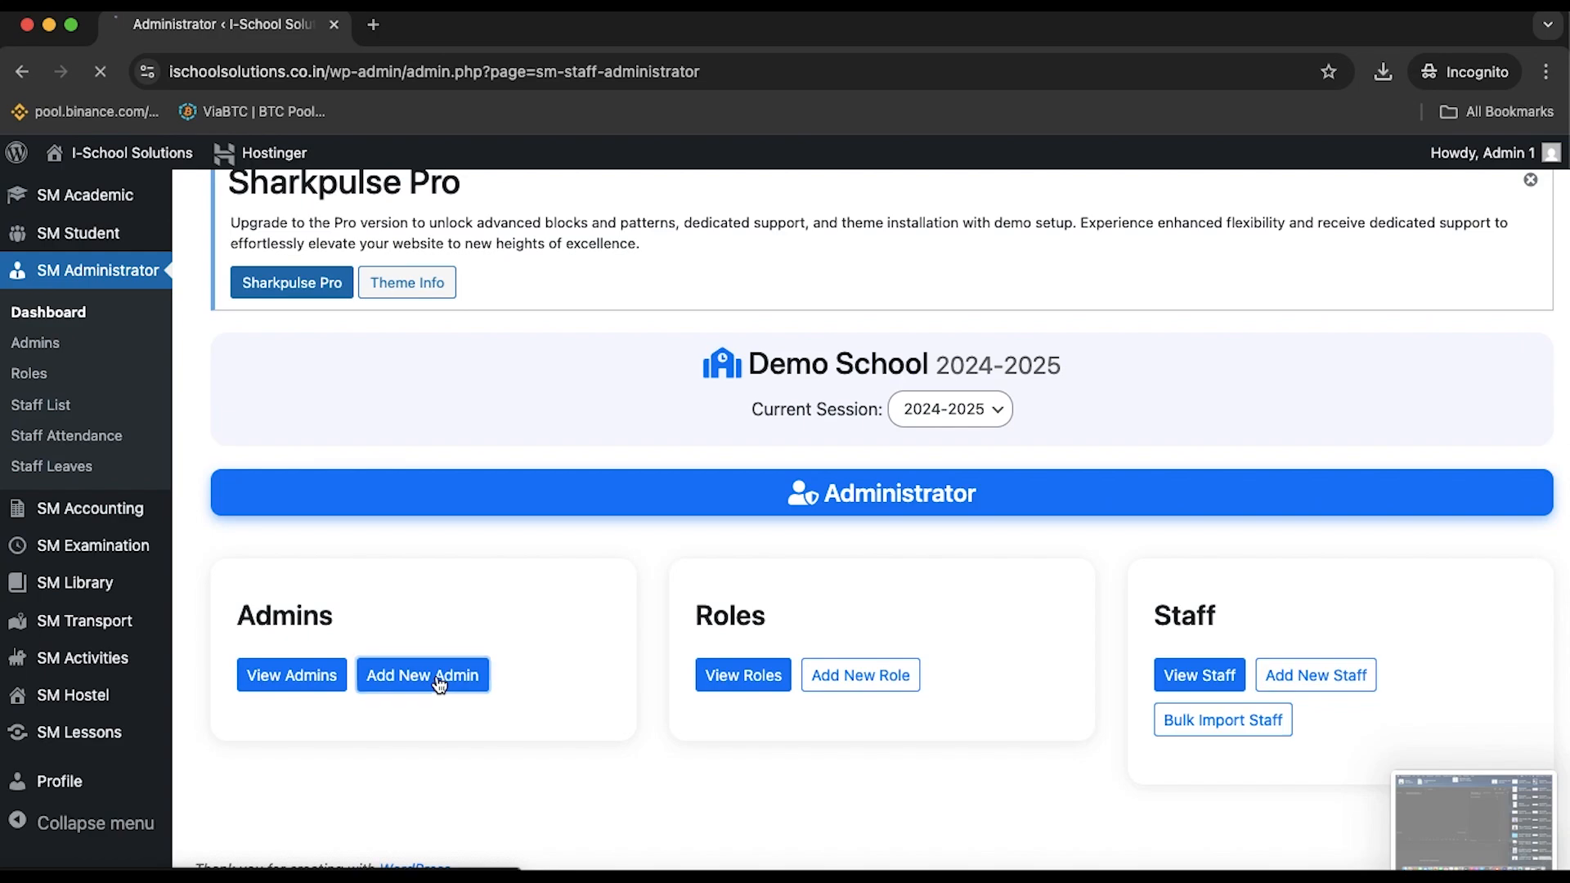
scroll(437, 679, down, 10)
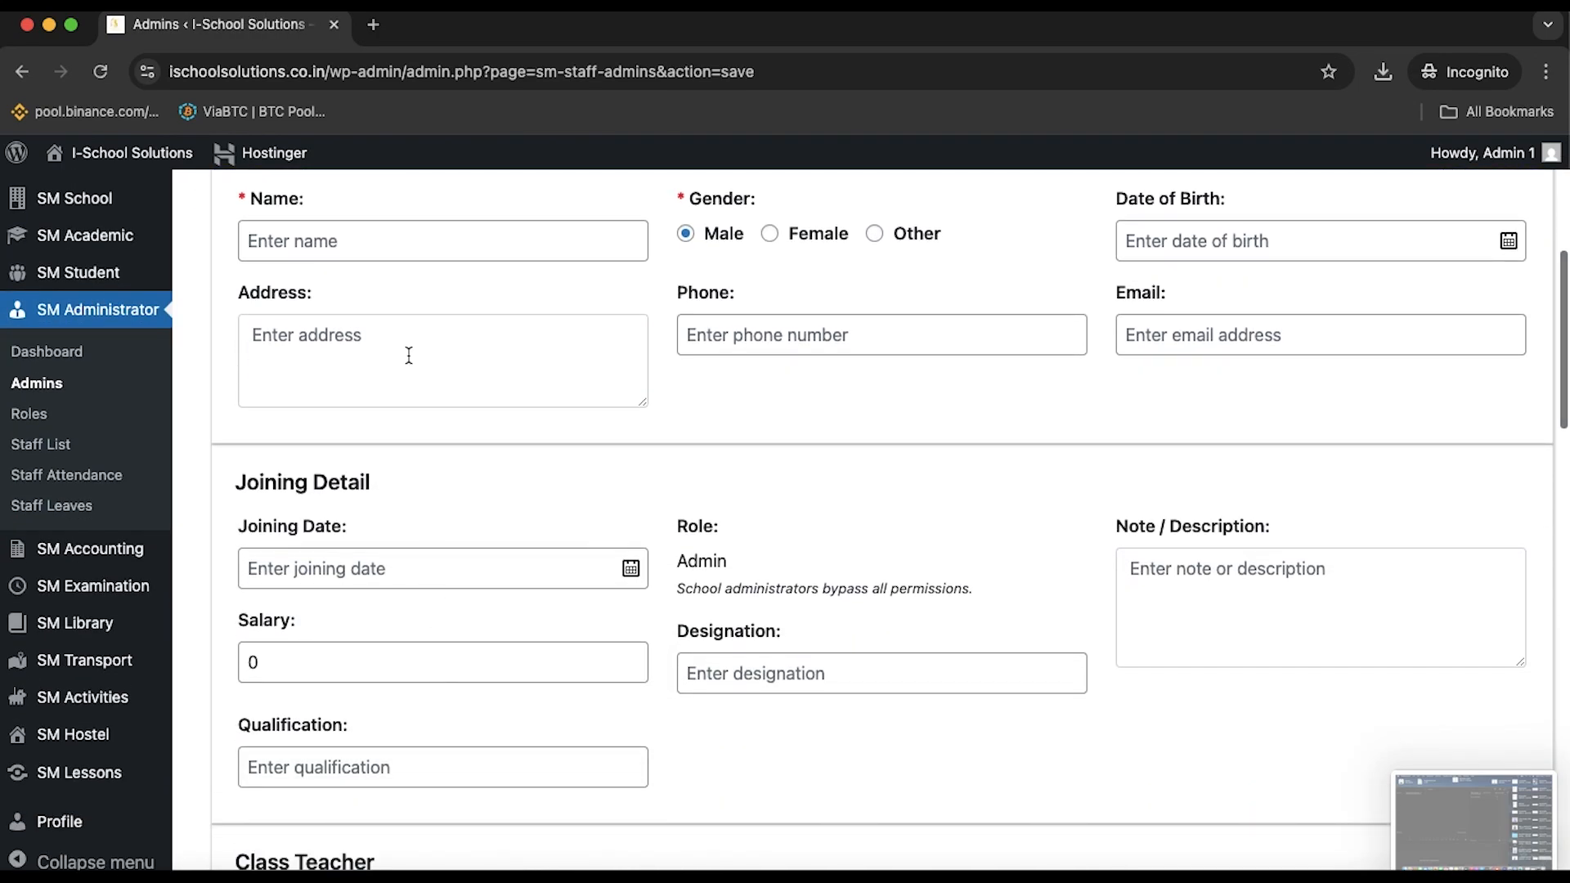
scroll(478, 244, up, 3)
scroll(478, 244, down, 1)
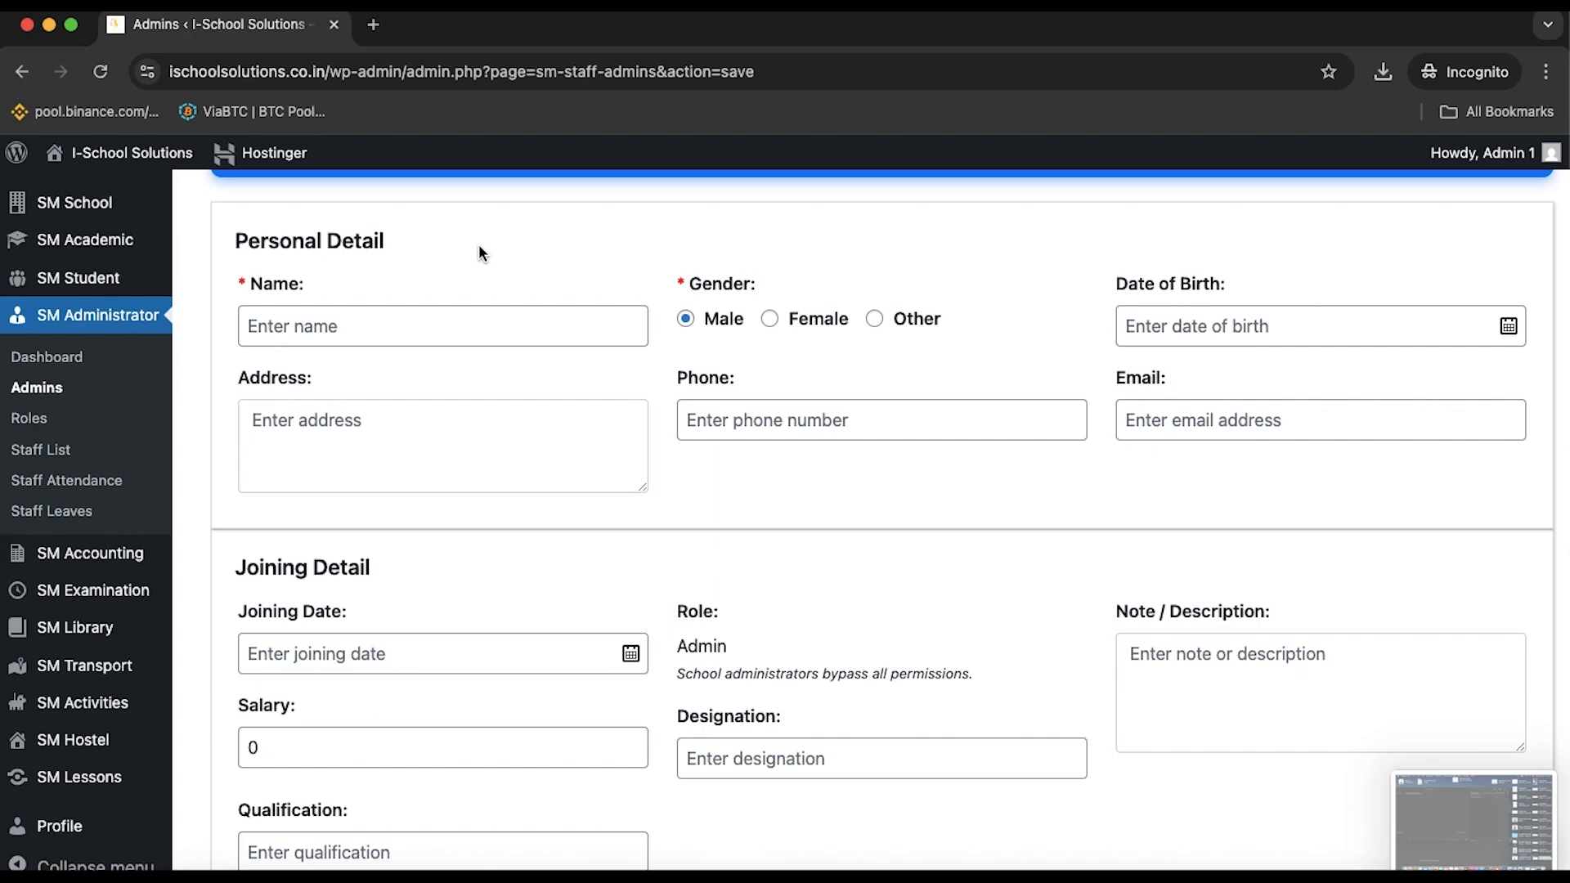
scroll(513, 325, down, 15)
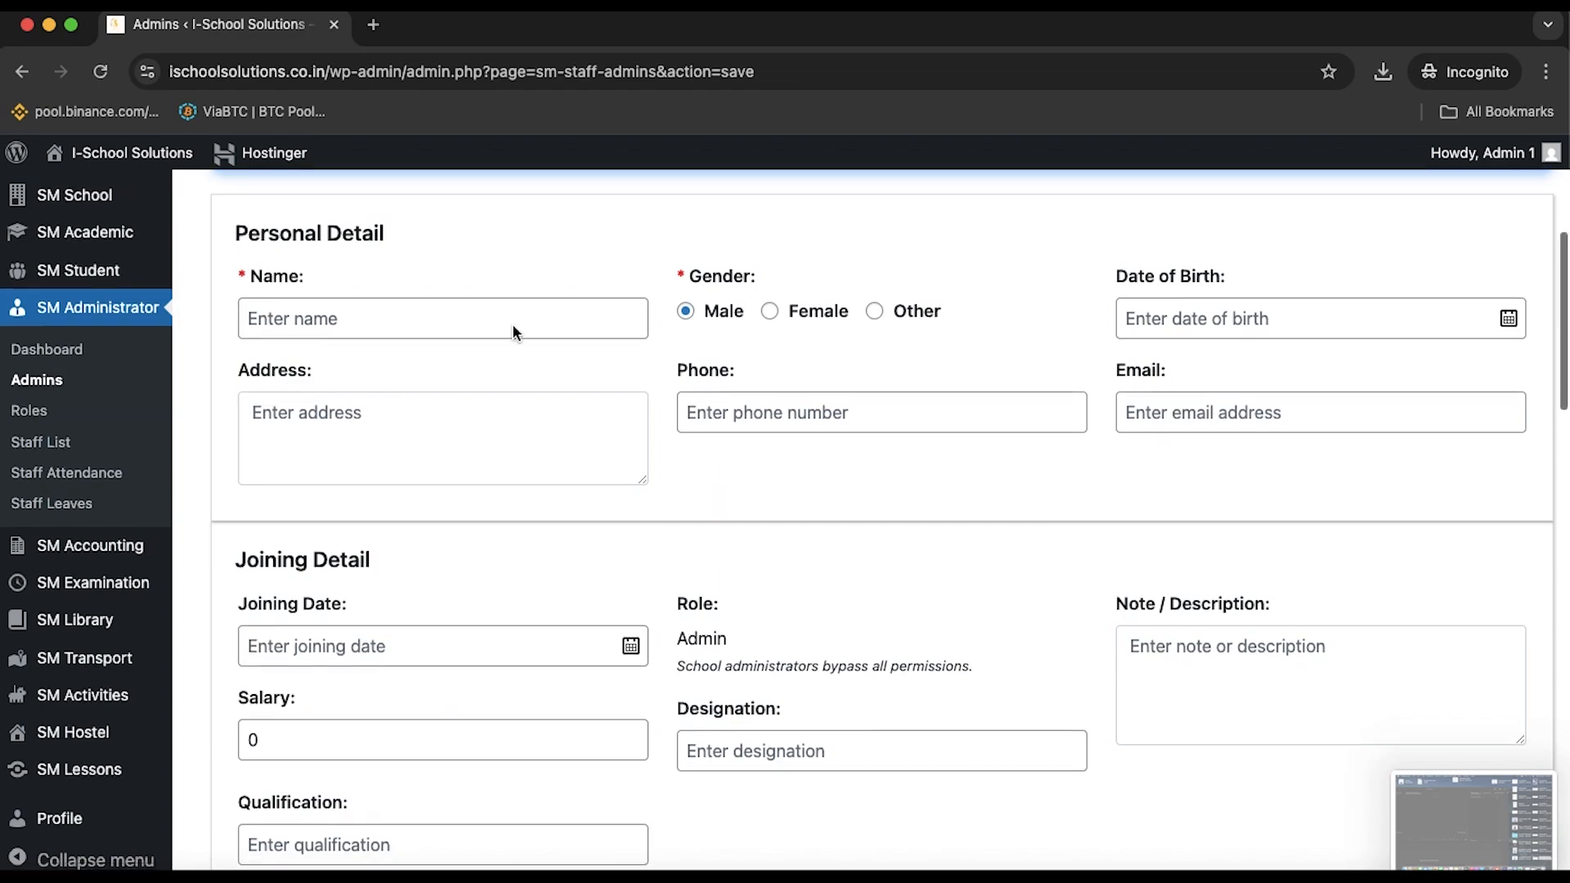
scroll(514, 332, up, 4)
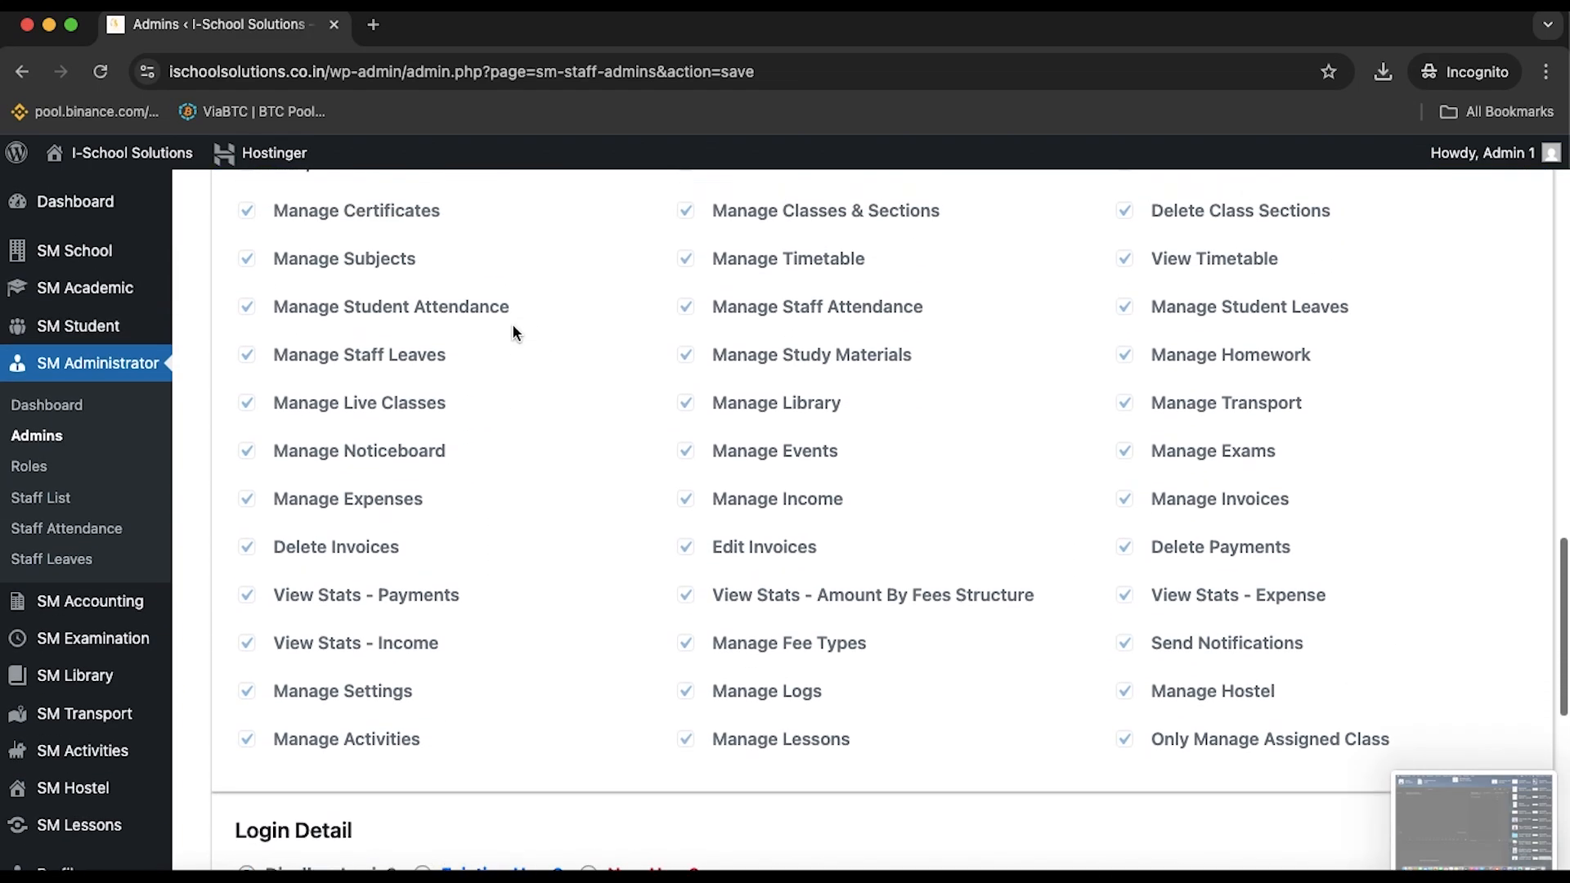
scroll(342, 357, up, 1)
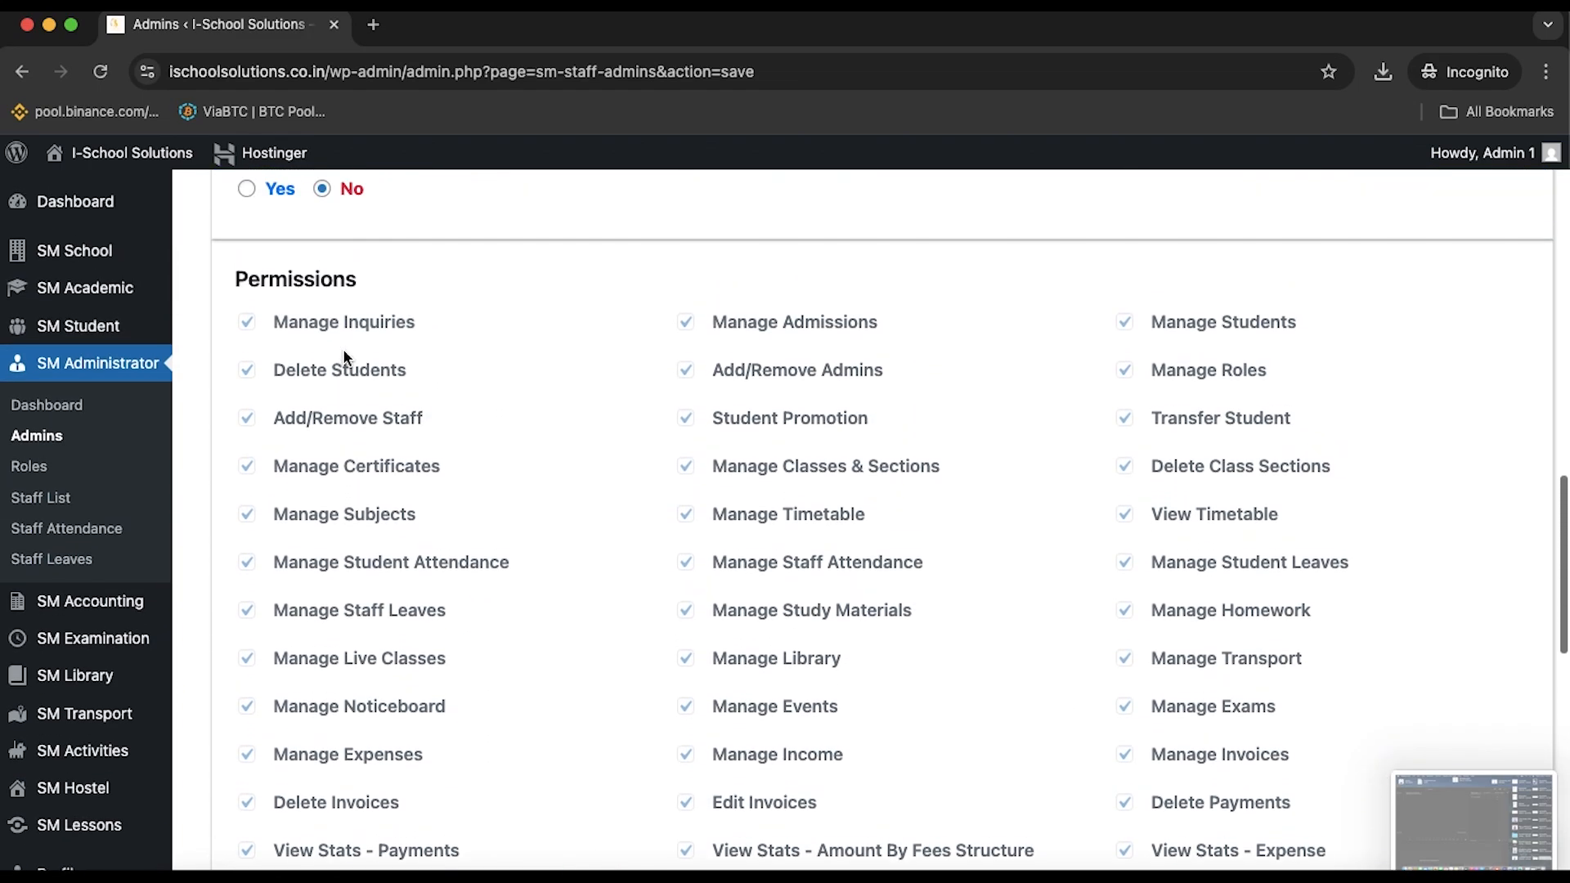
scroll(342, 356, down, 1)
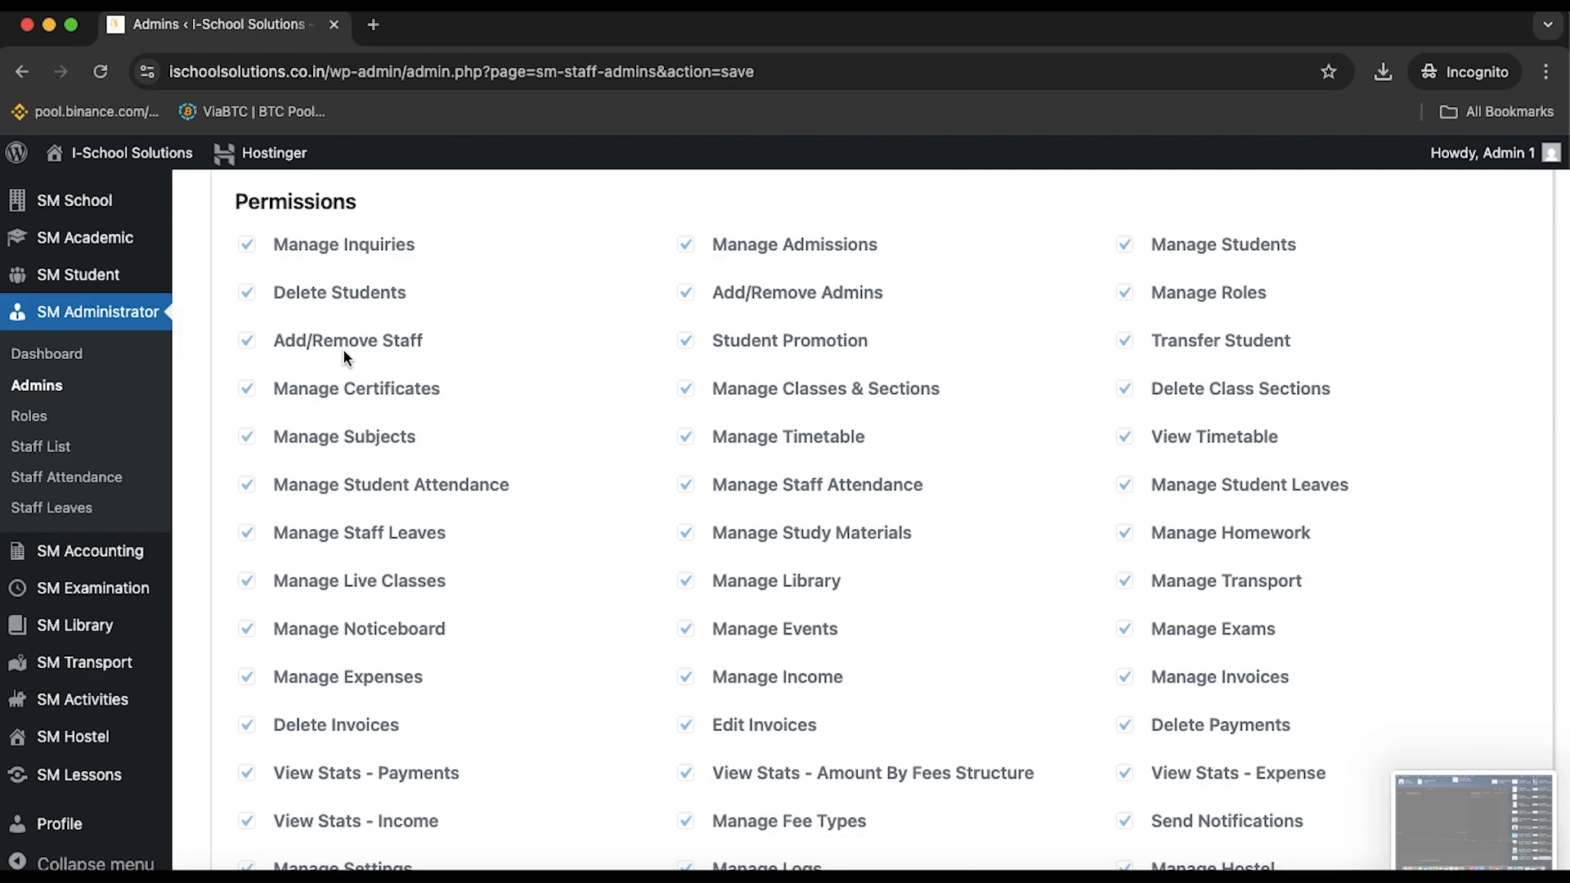
scroll(343, 356, down, 3)
scroll(344, 357, up, 4)
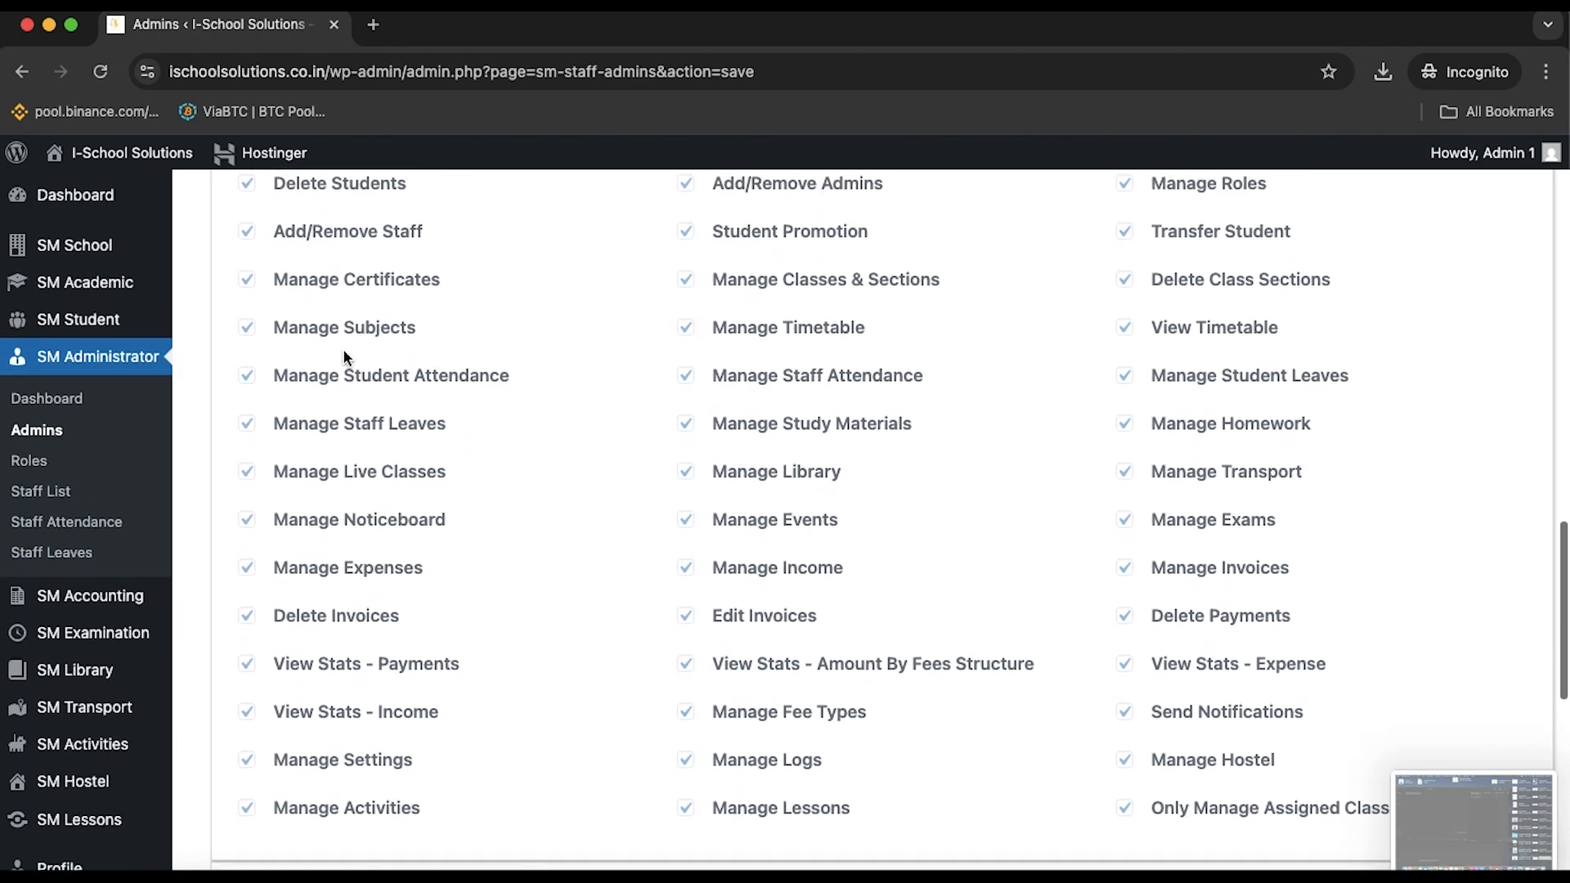
scroll(341, 348, down, 9)
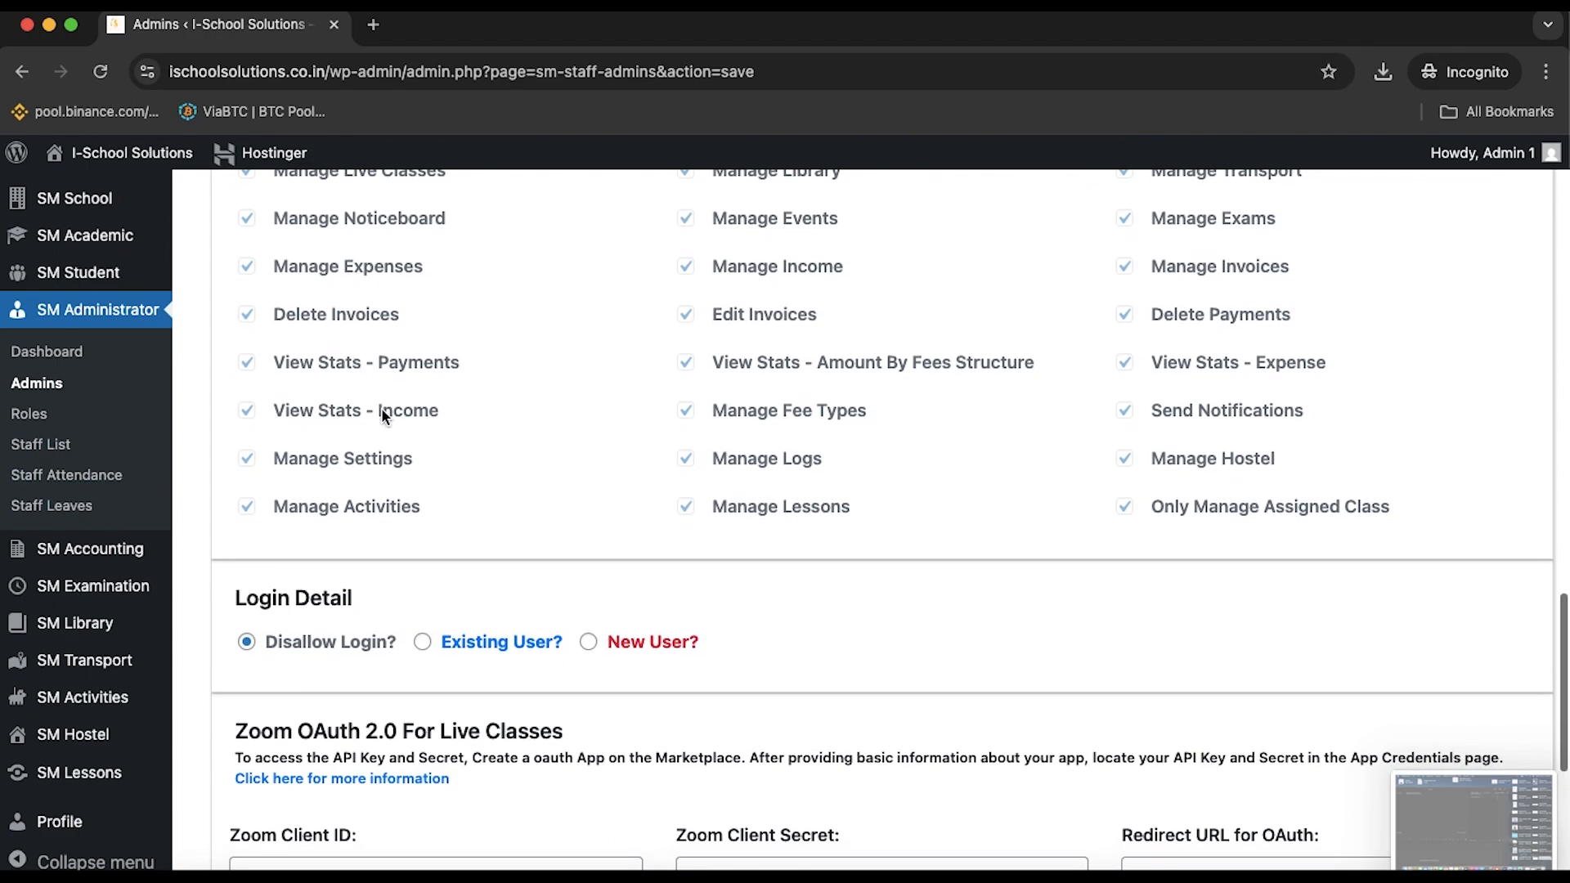
scroll(487, 594, down, 2)
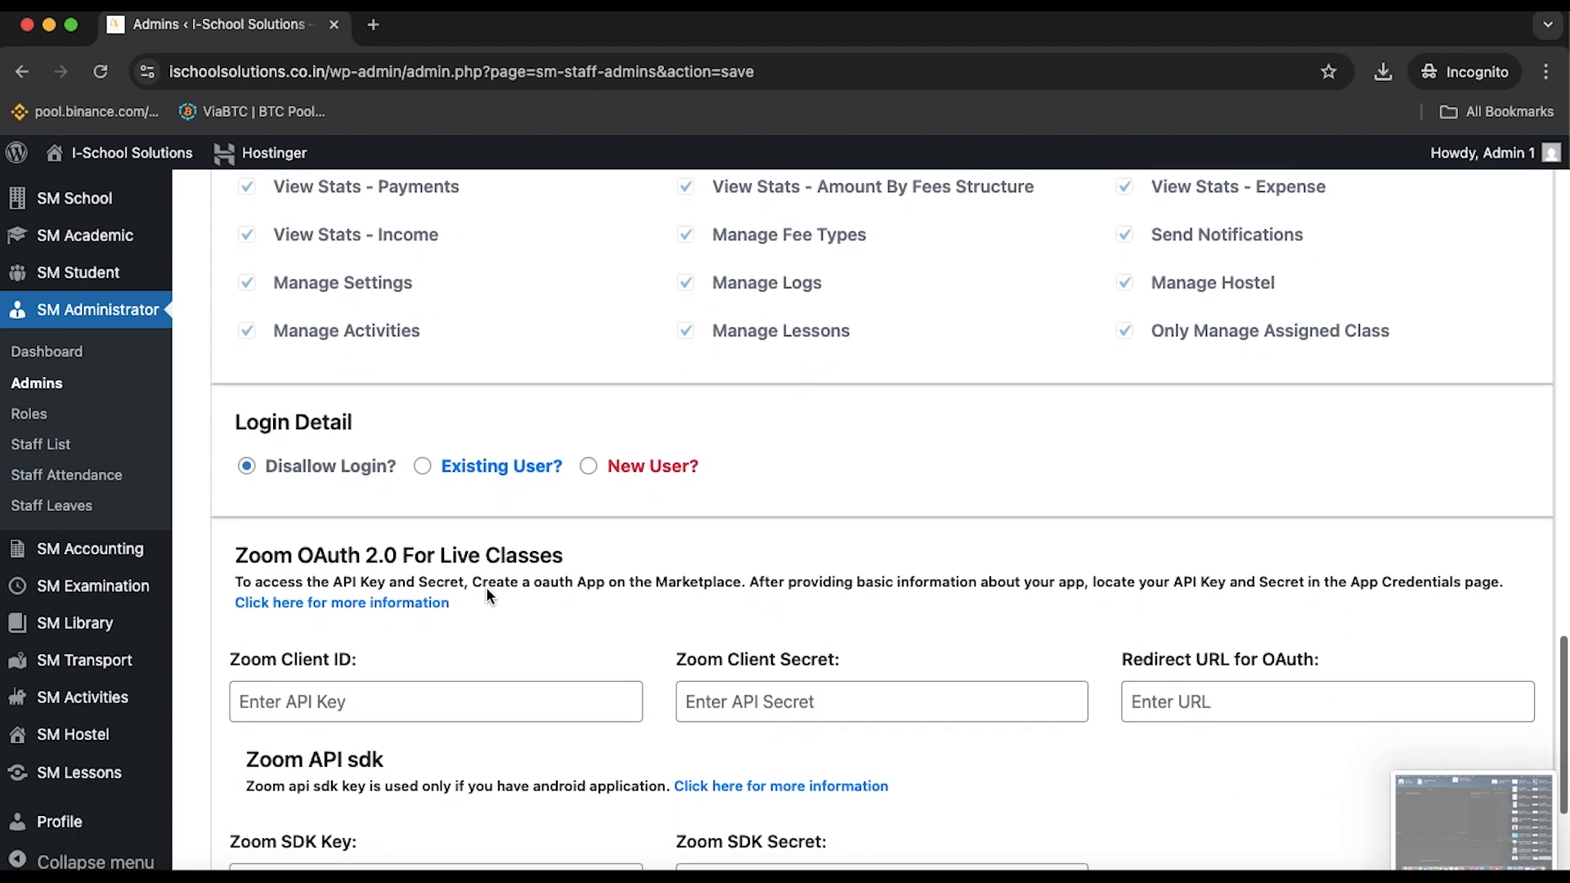
Choose New User? login, visit the username, email and password fields, then return unsaved to Admins
click(588, 466)
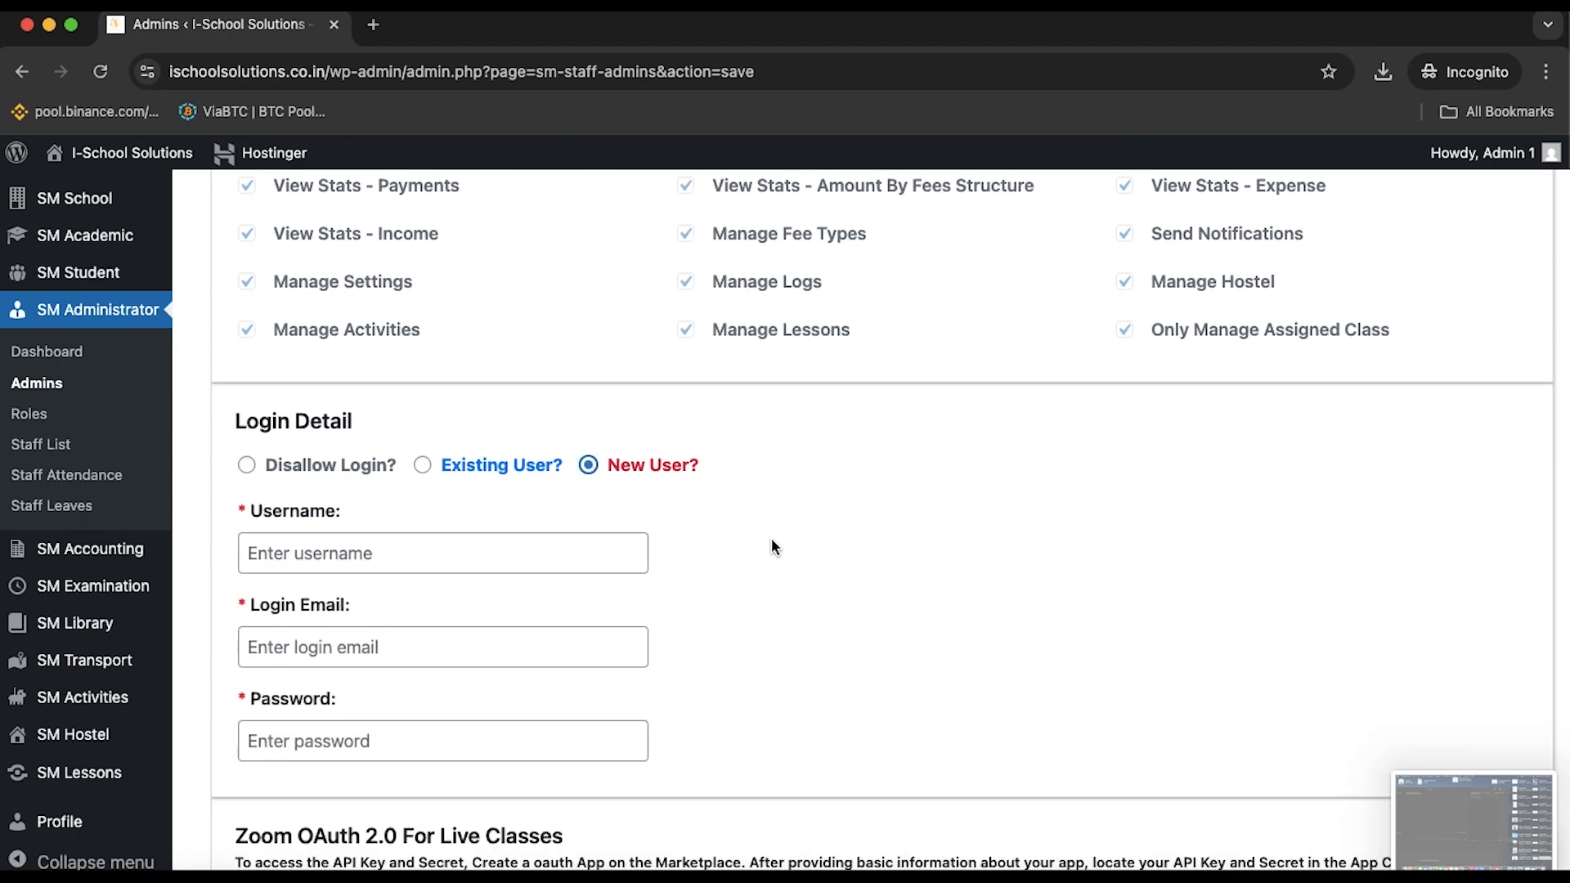
click(530, 540)
click(621, 654)
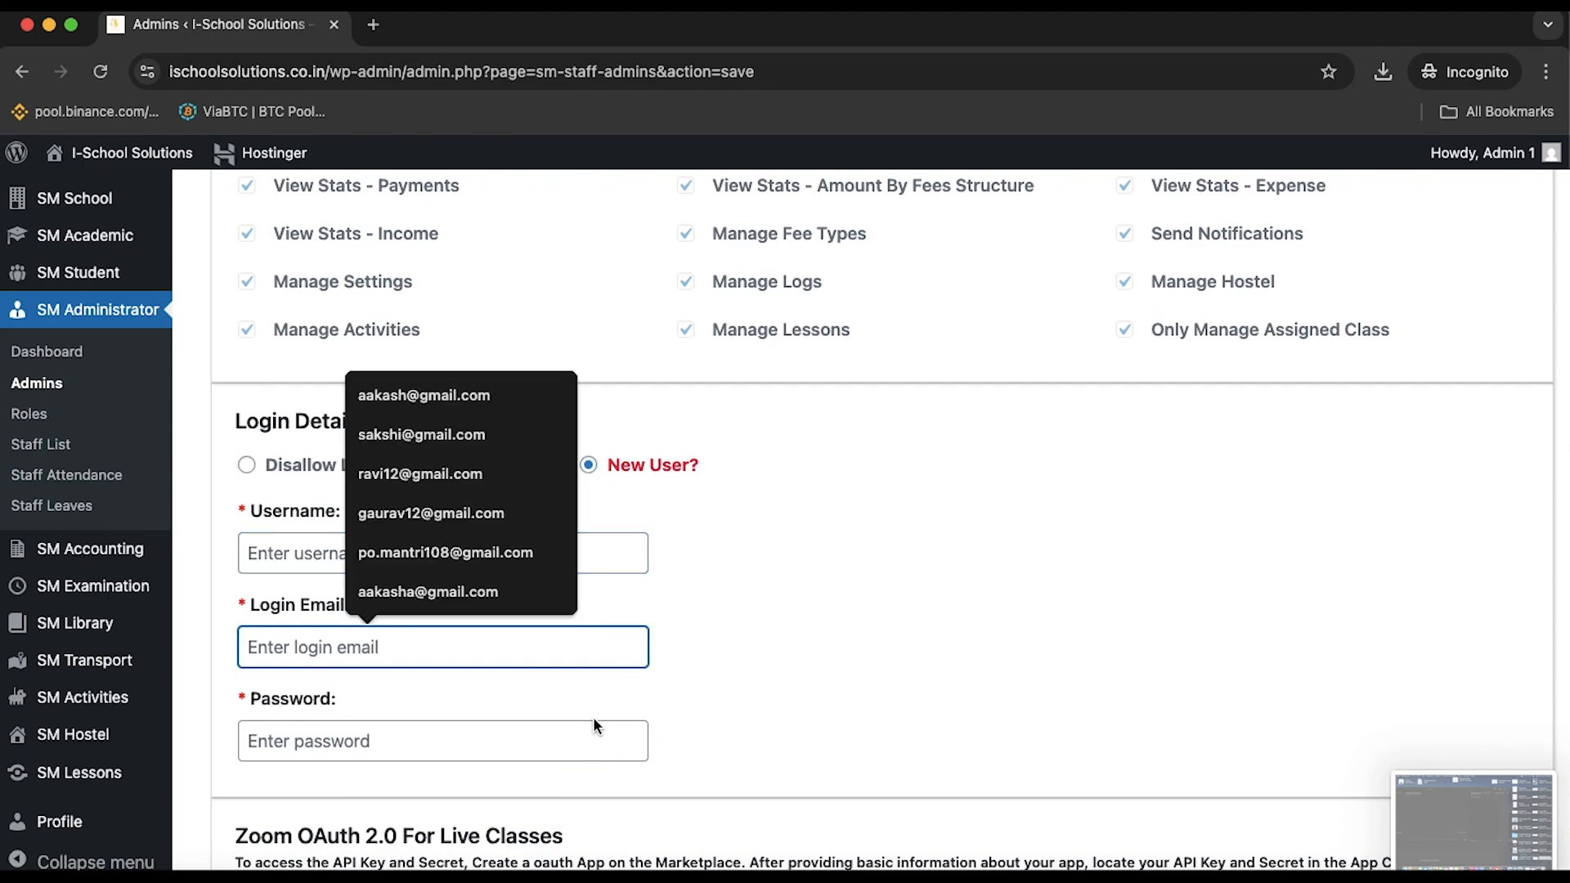
click(581, 744)
click(809, 645)
scroll(809, 645, down, 7)
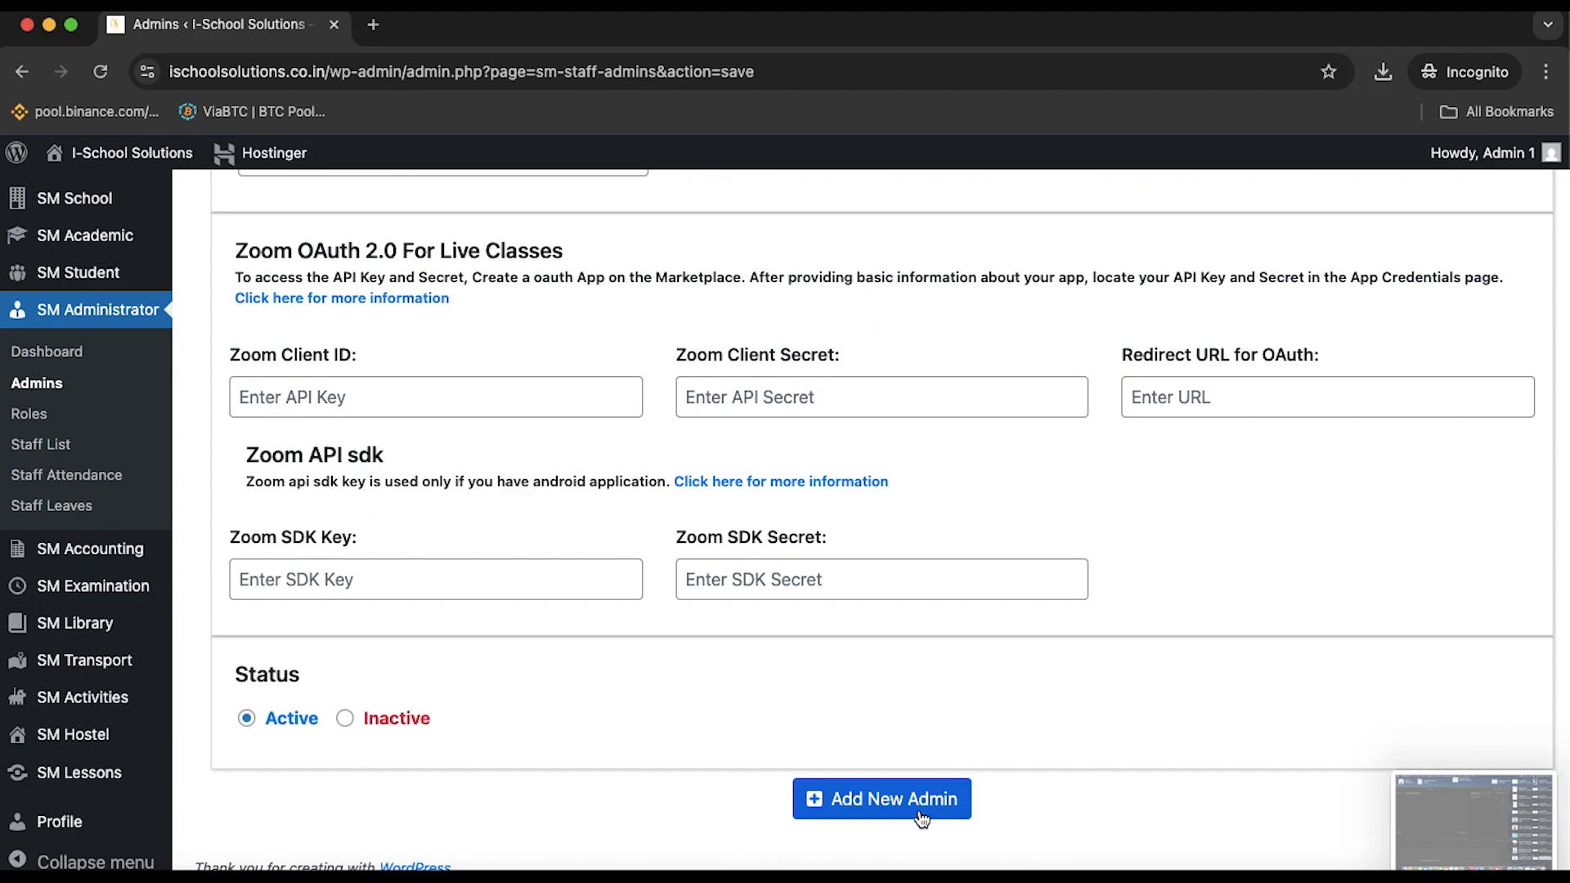
click(49, 384)
scroll(517, 600, down, 3)
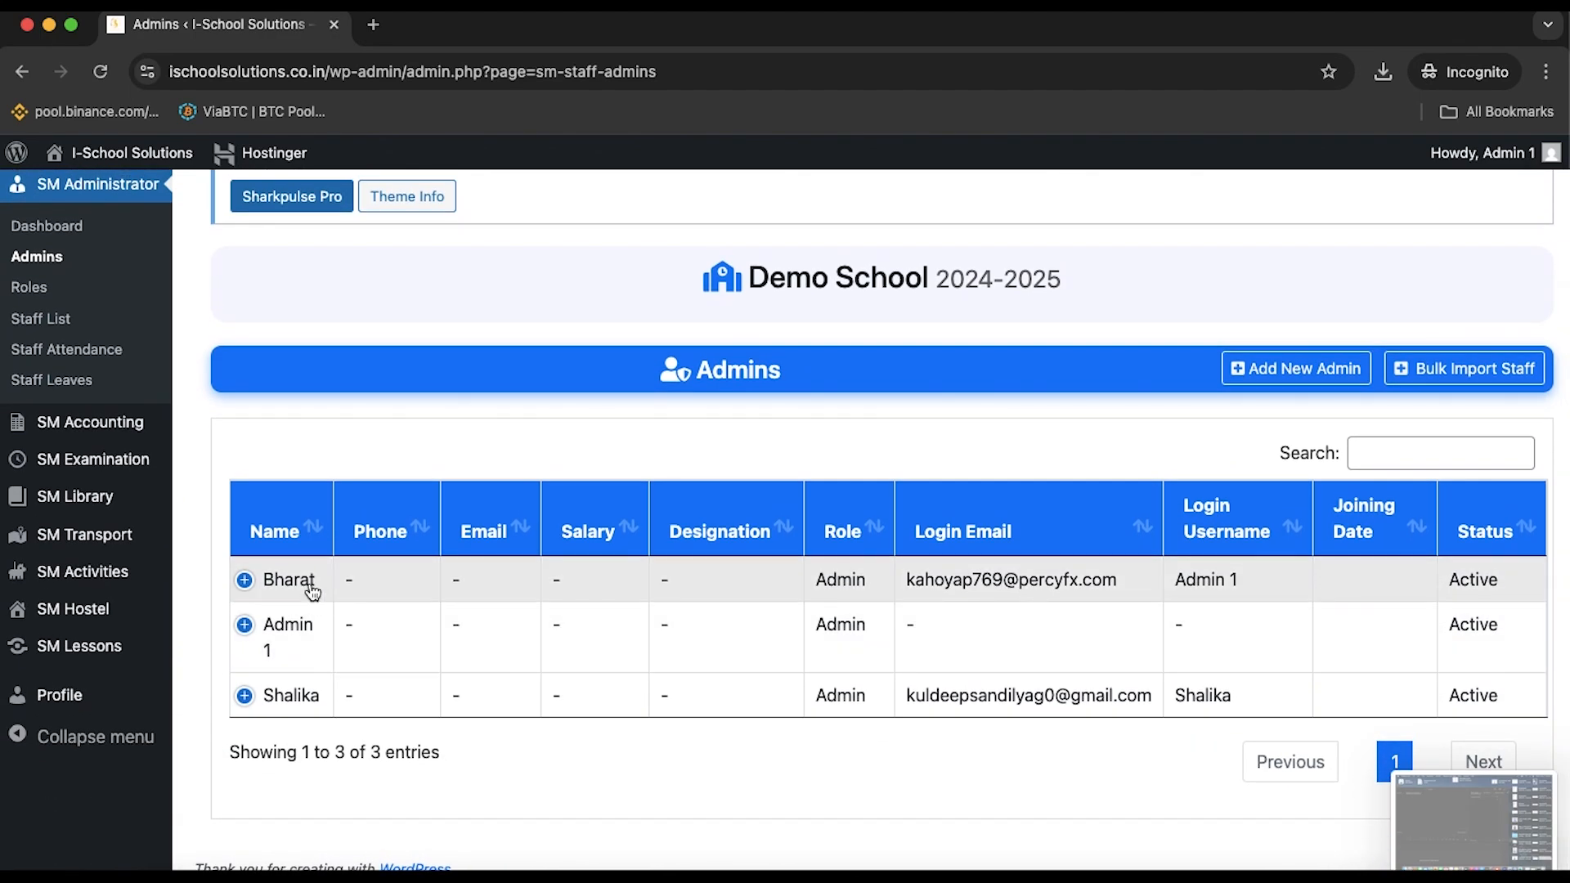
Delete the first admin with confirmation, then dismiss the table loading alert
click(247, 580)
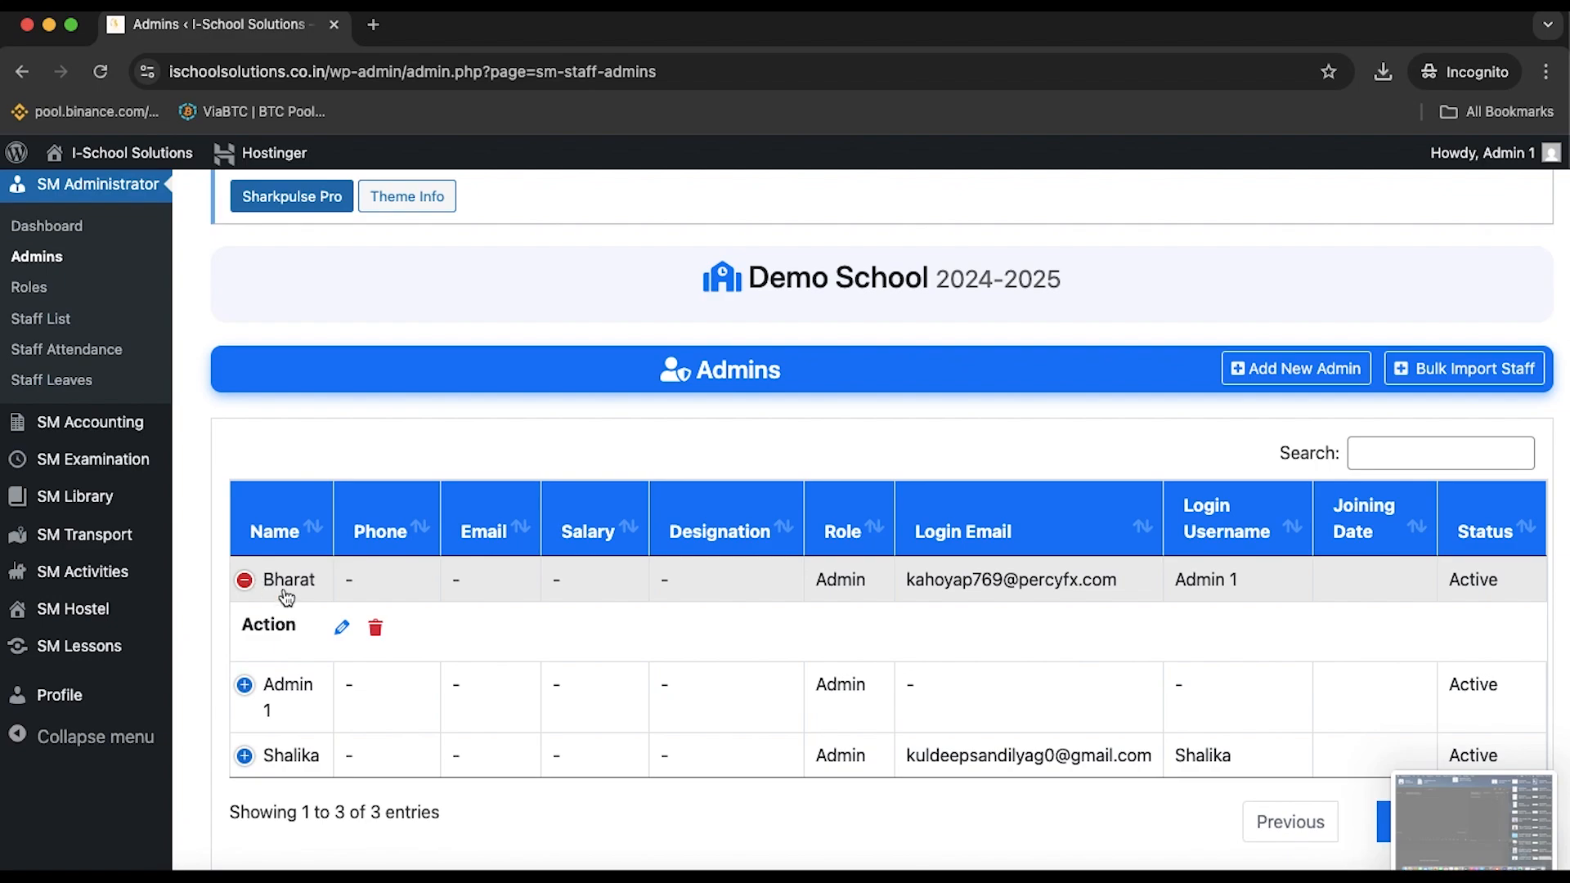
click(377, 629)
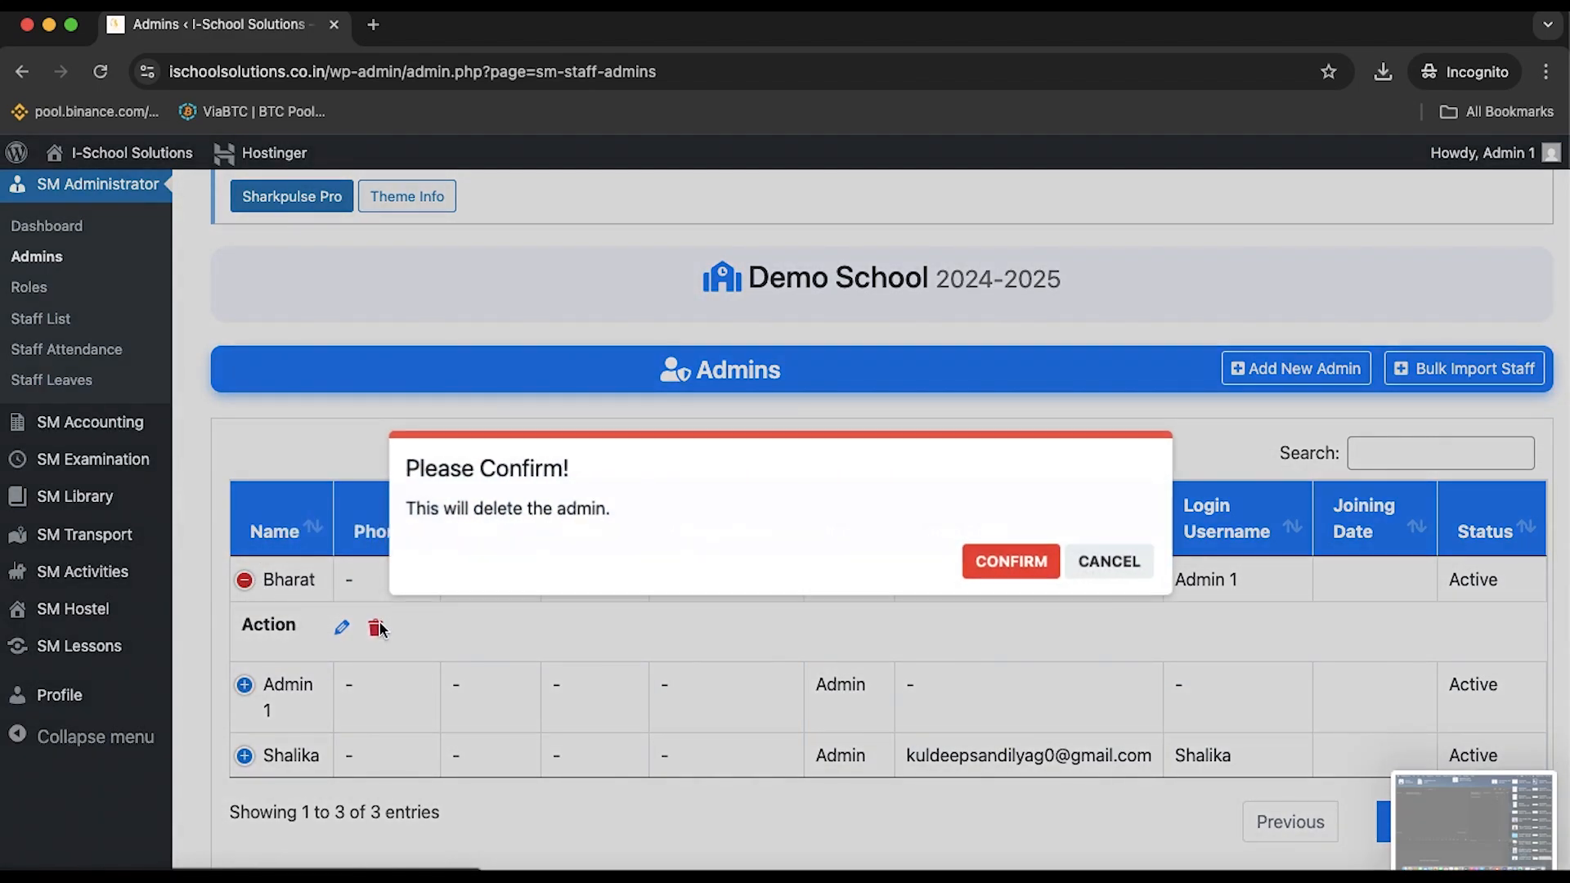
click(1016, 562)
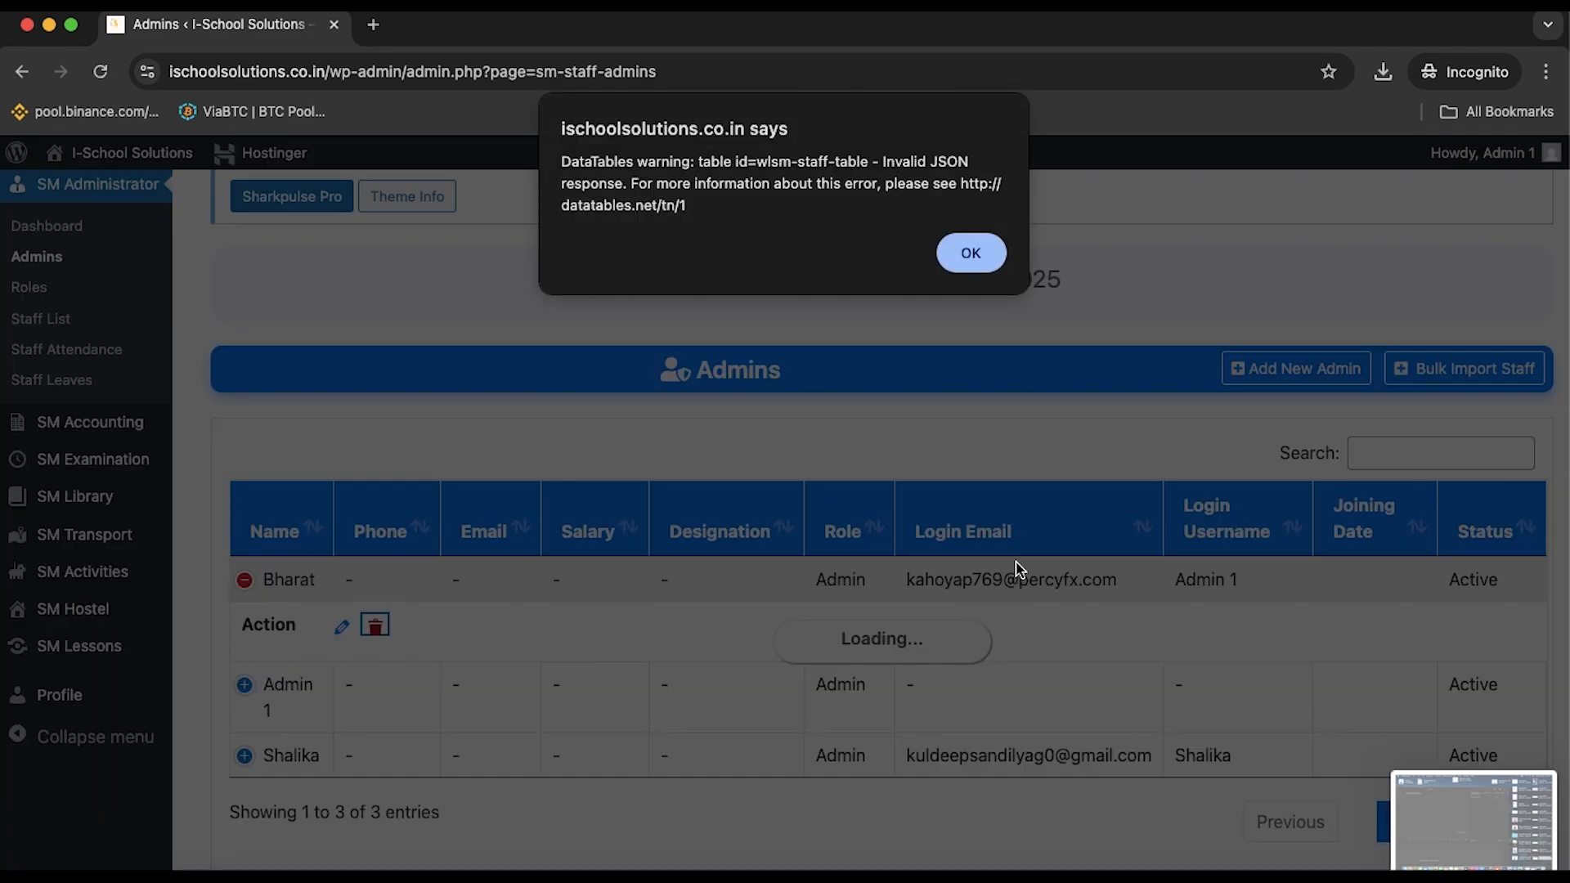
click(971, 254)
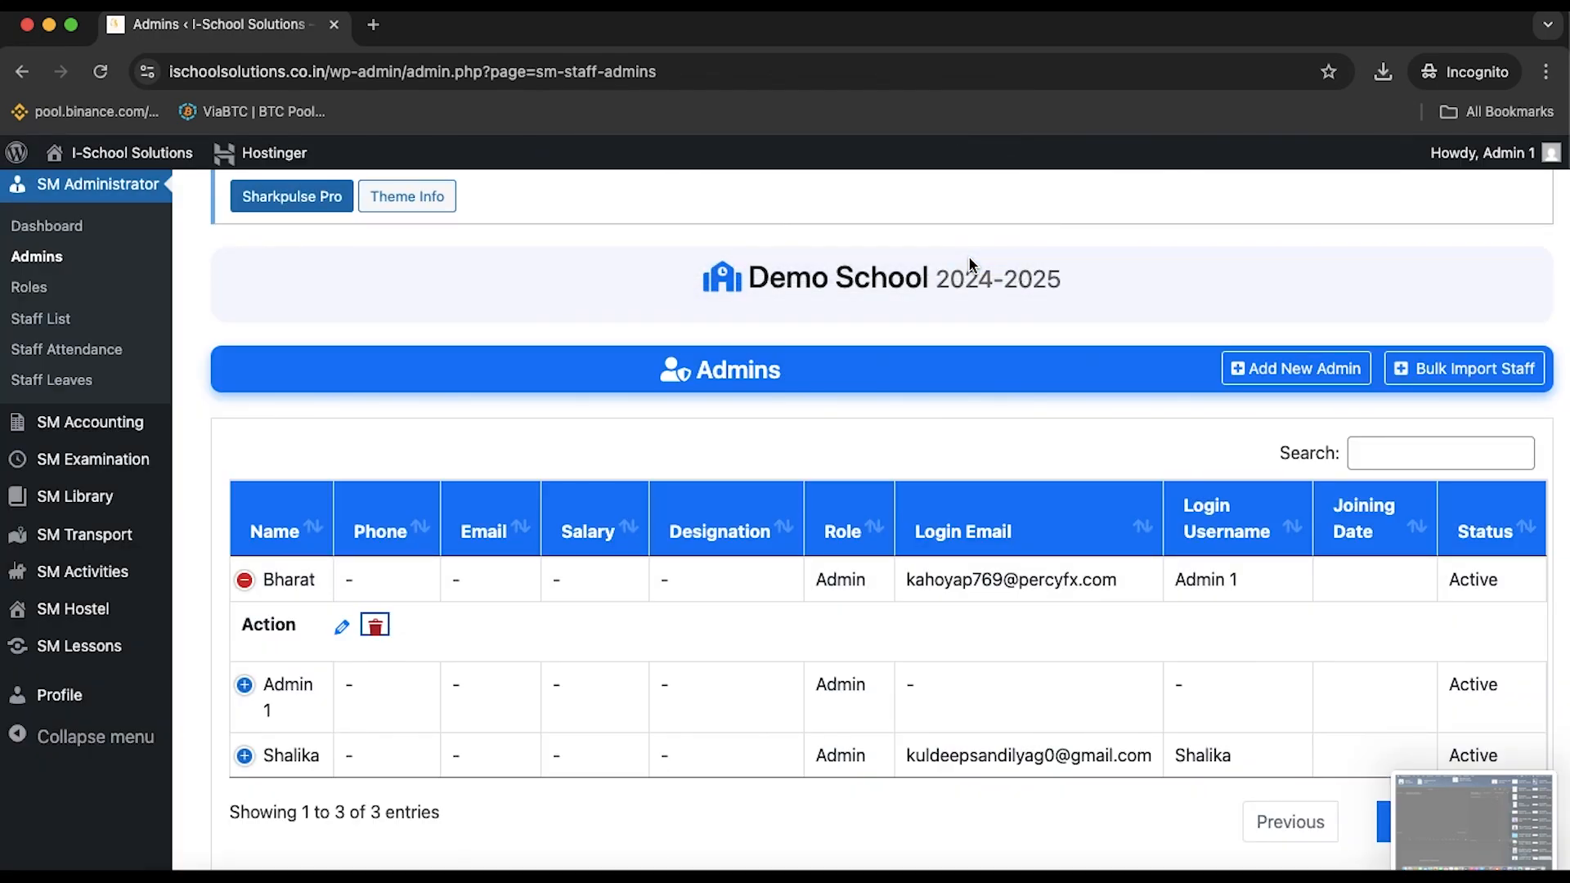
Delete the first admin again and confirm, then go to the staff Roles page
click(374, 627)
click(1021, 570)
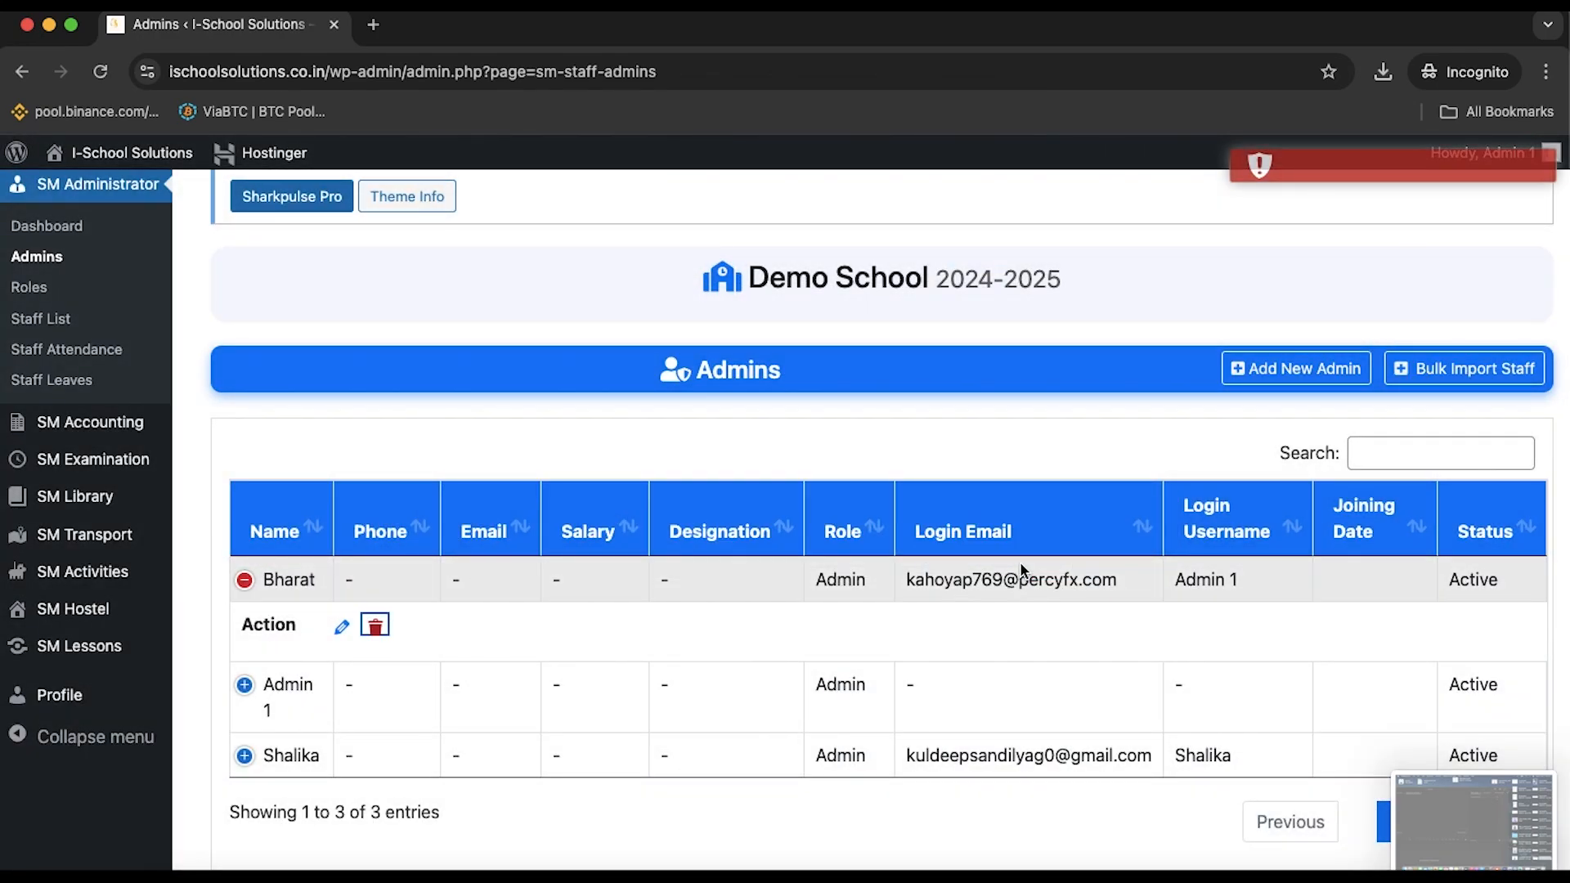
scroll(622, 417, up, 4)
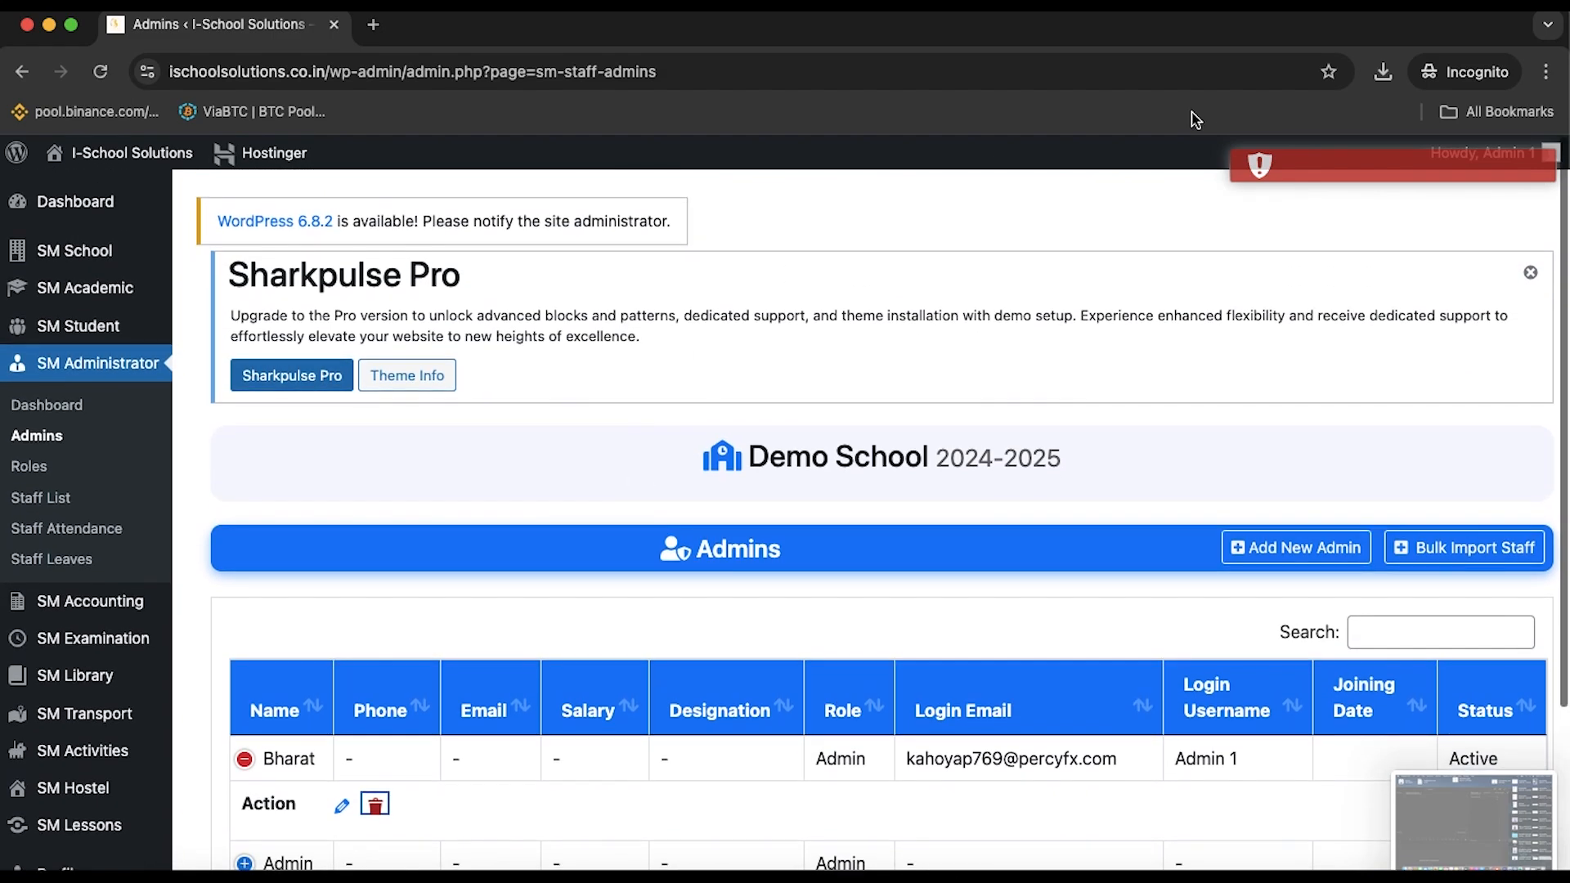
click(42, 474)
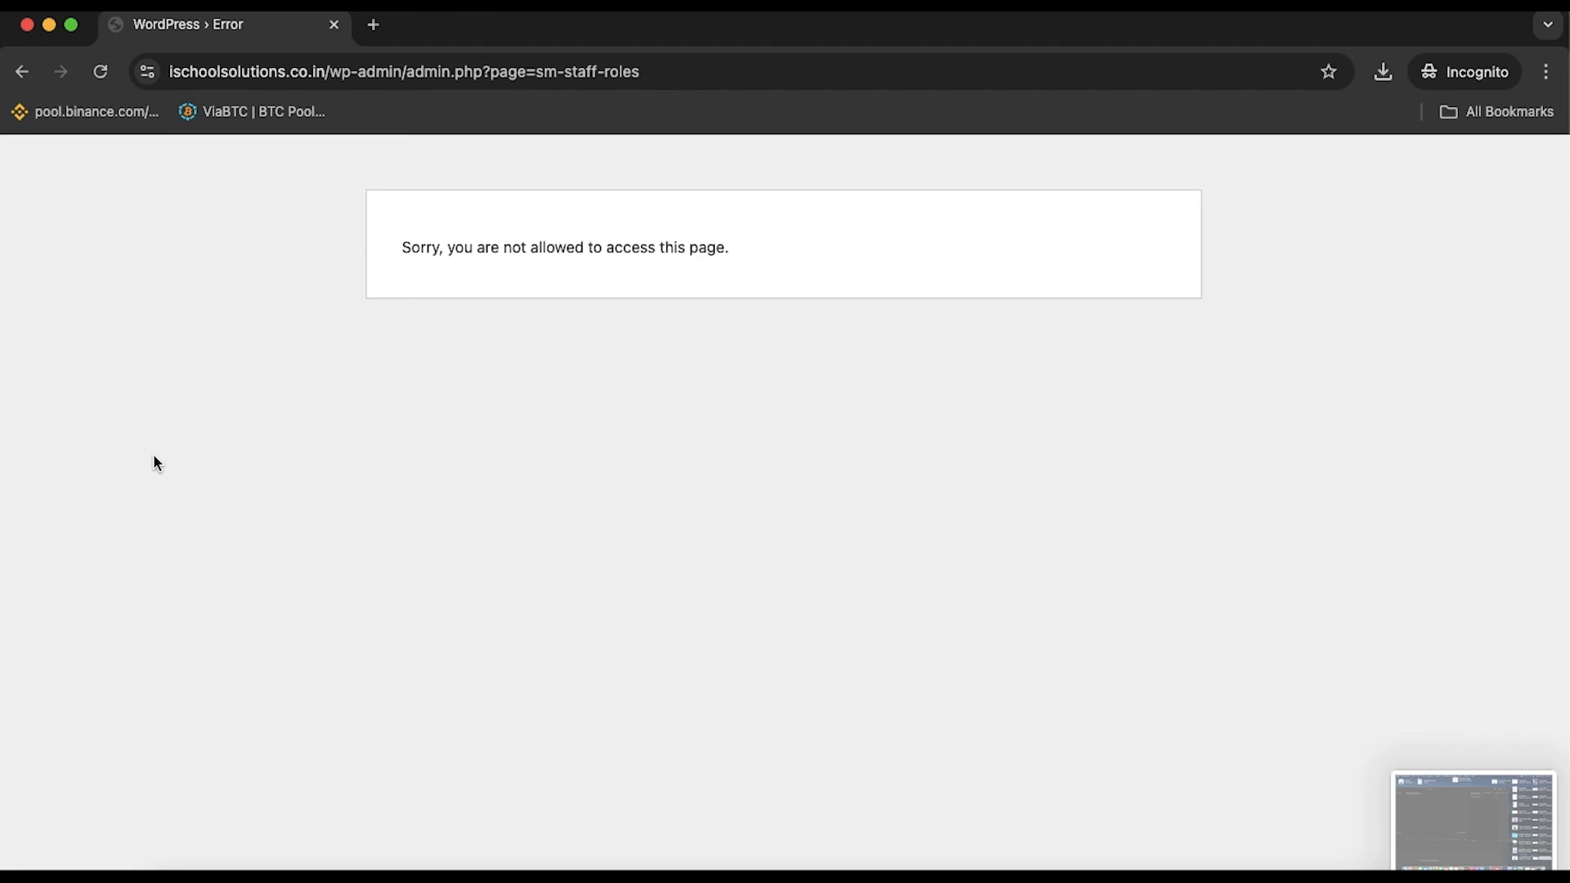
click(22, 73)
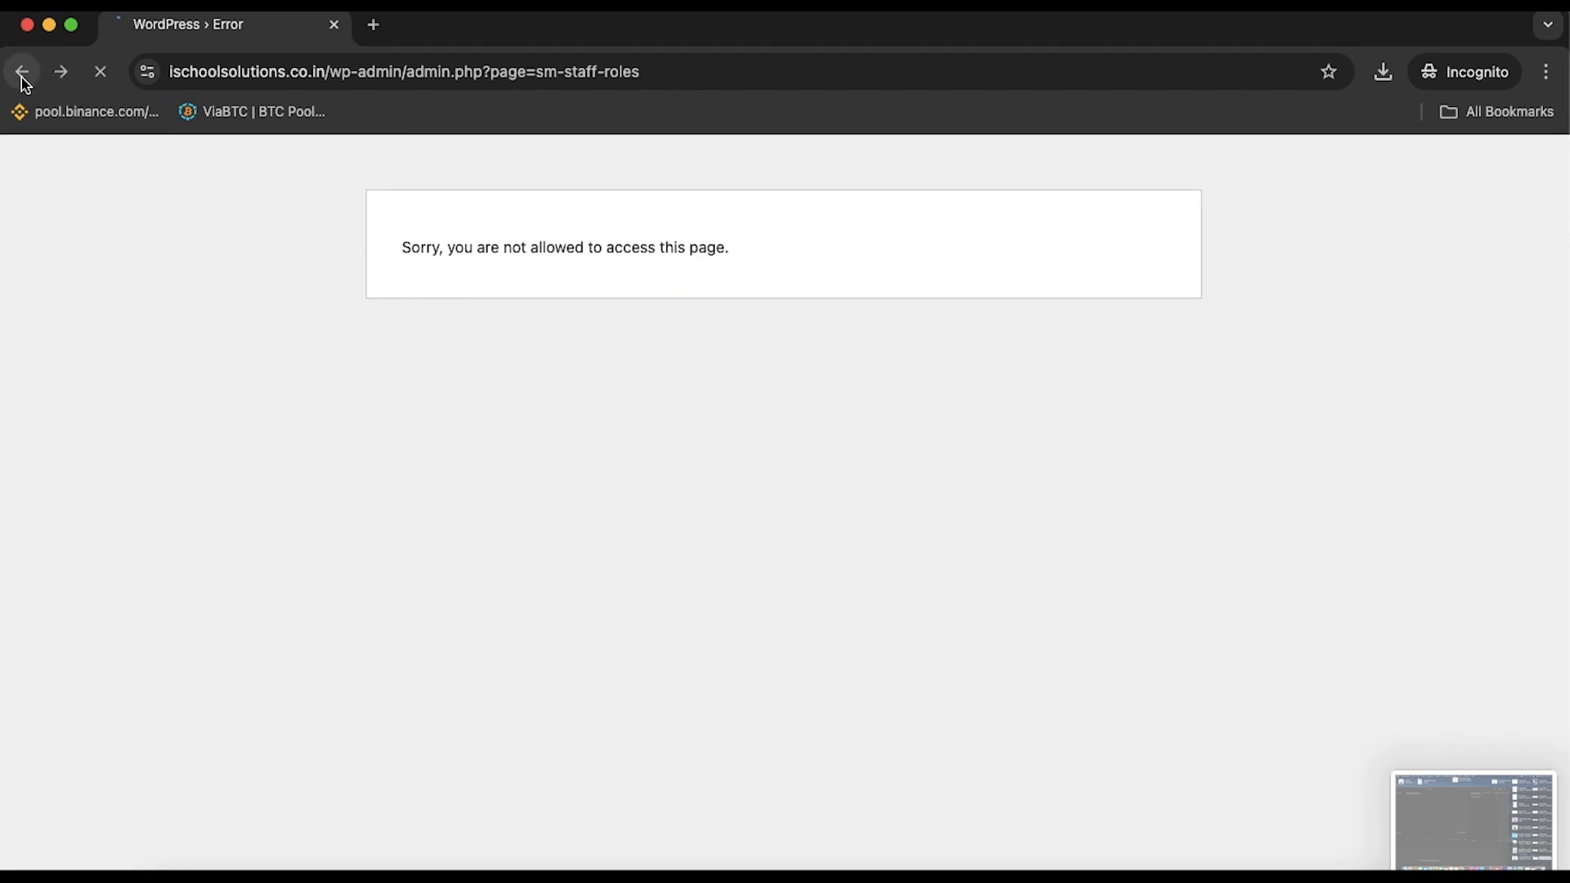
click(21, 73)
click(22, 73)
click(21, 72)
click(22, 72)
click(1457, 846)
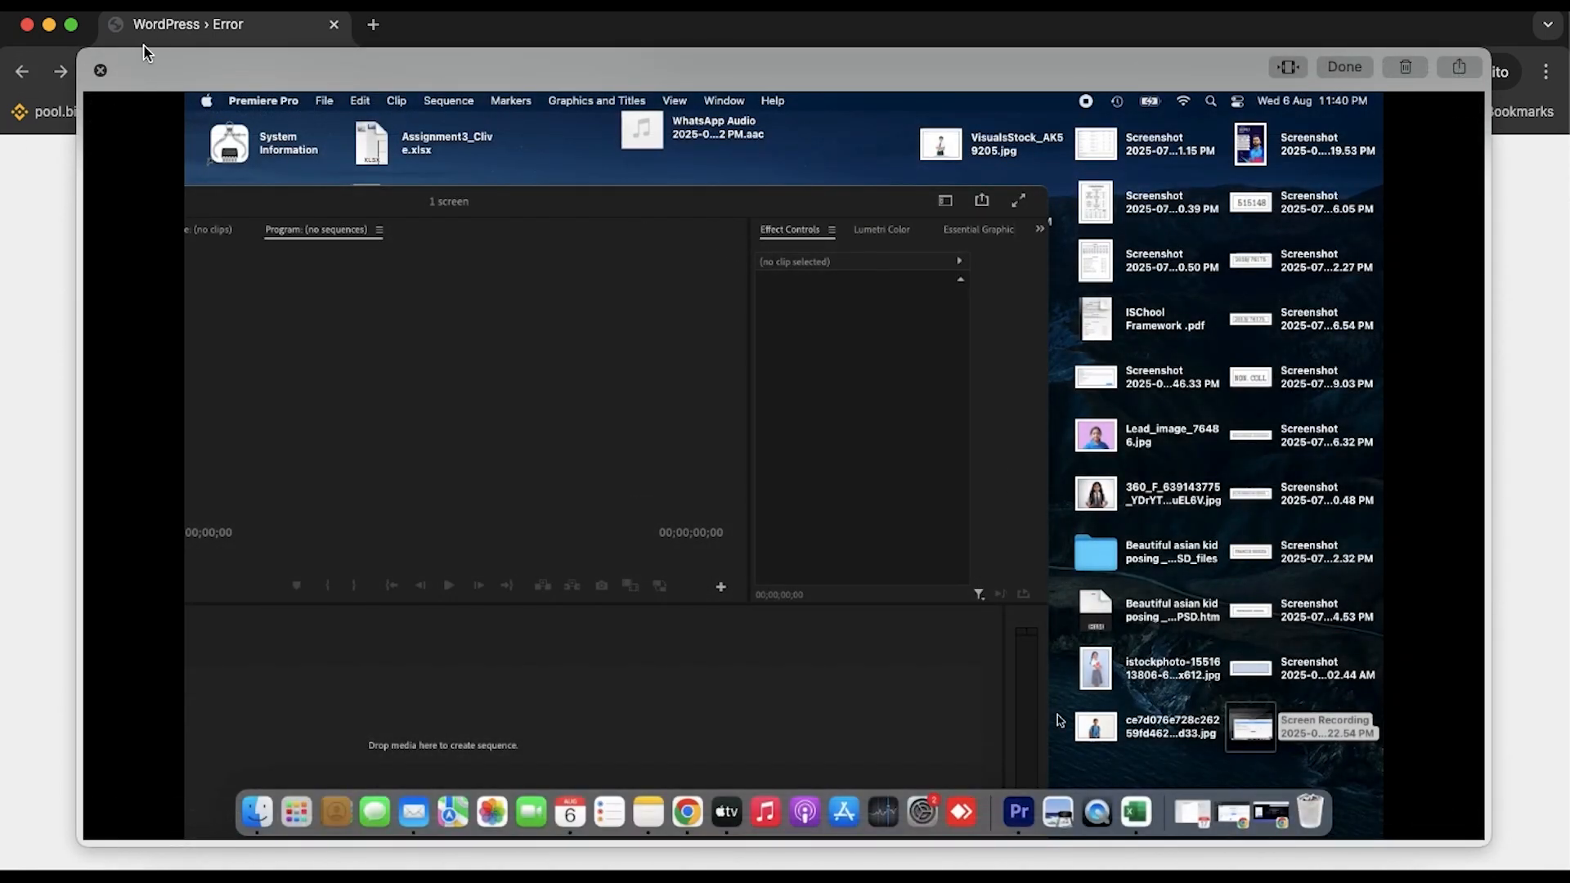
click(96, 72)
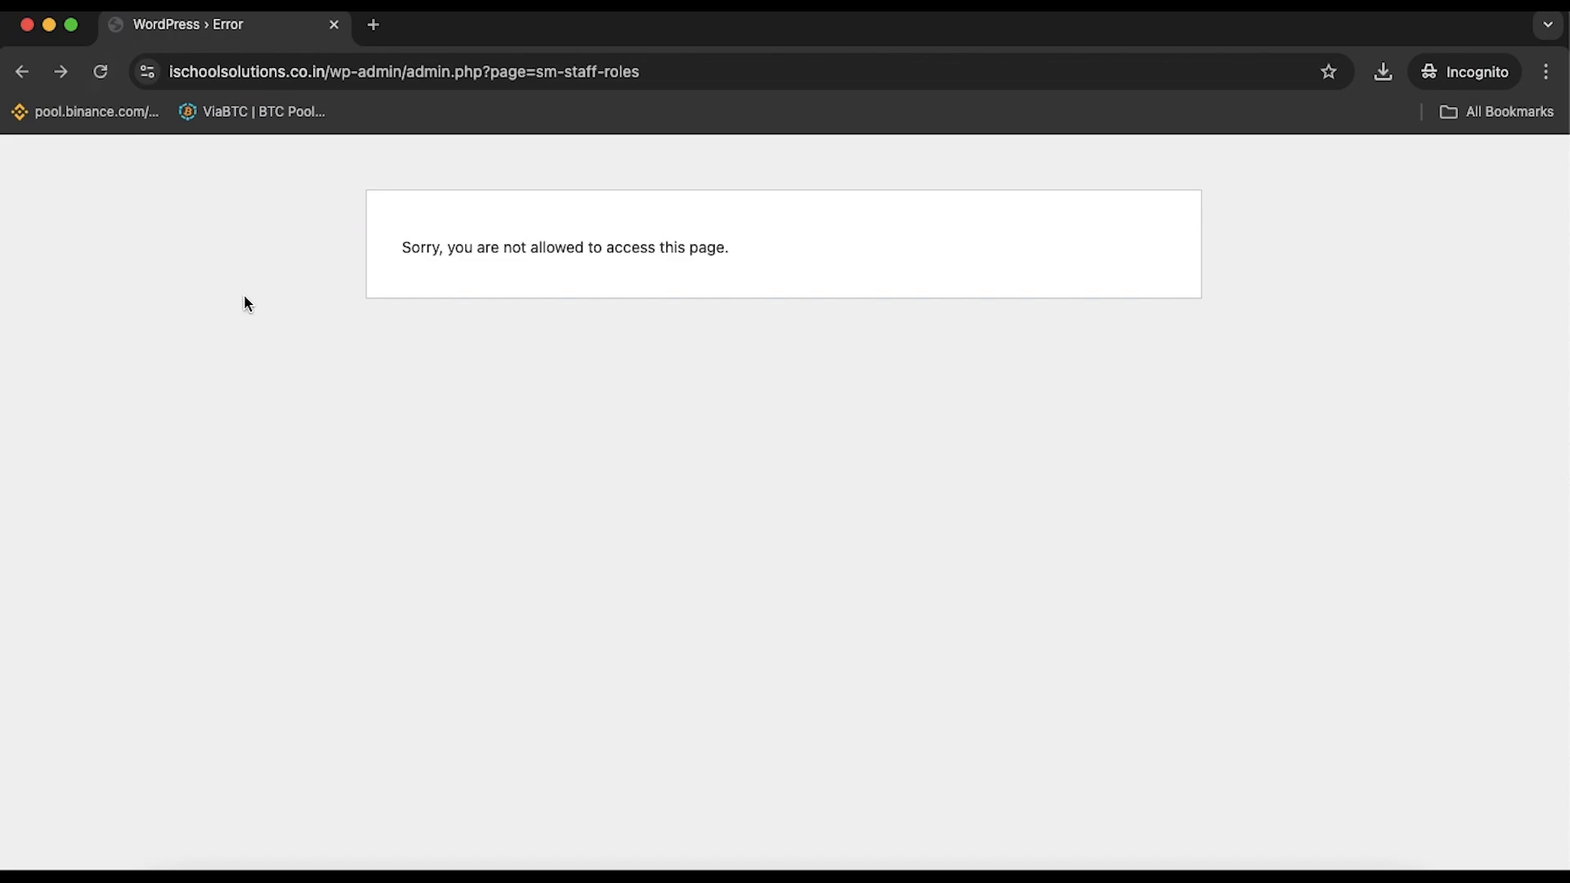
key(super+shift+5)
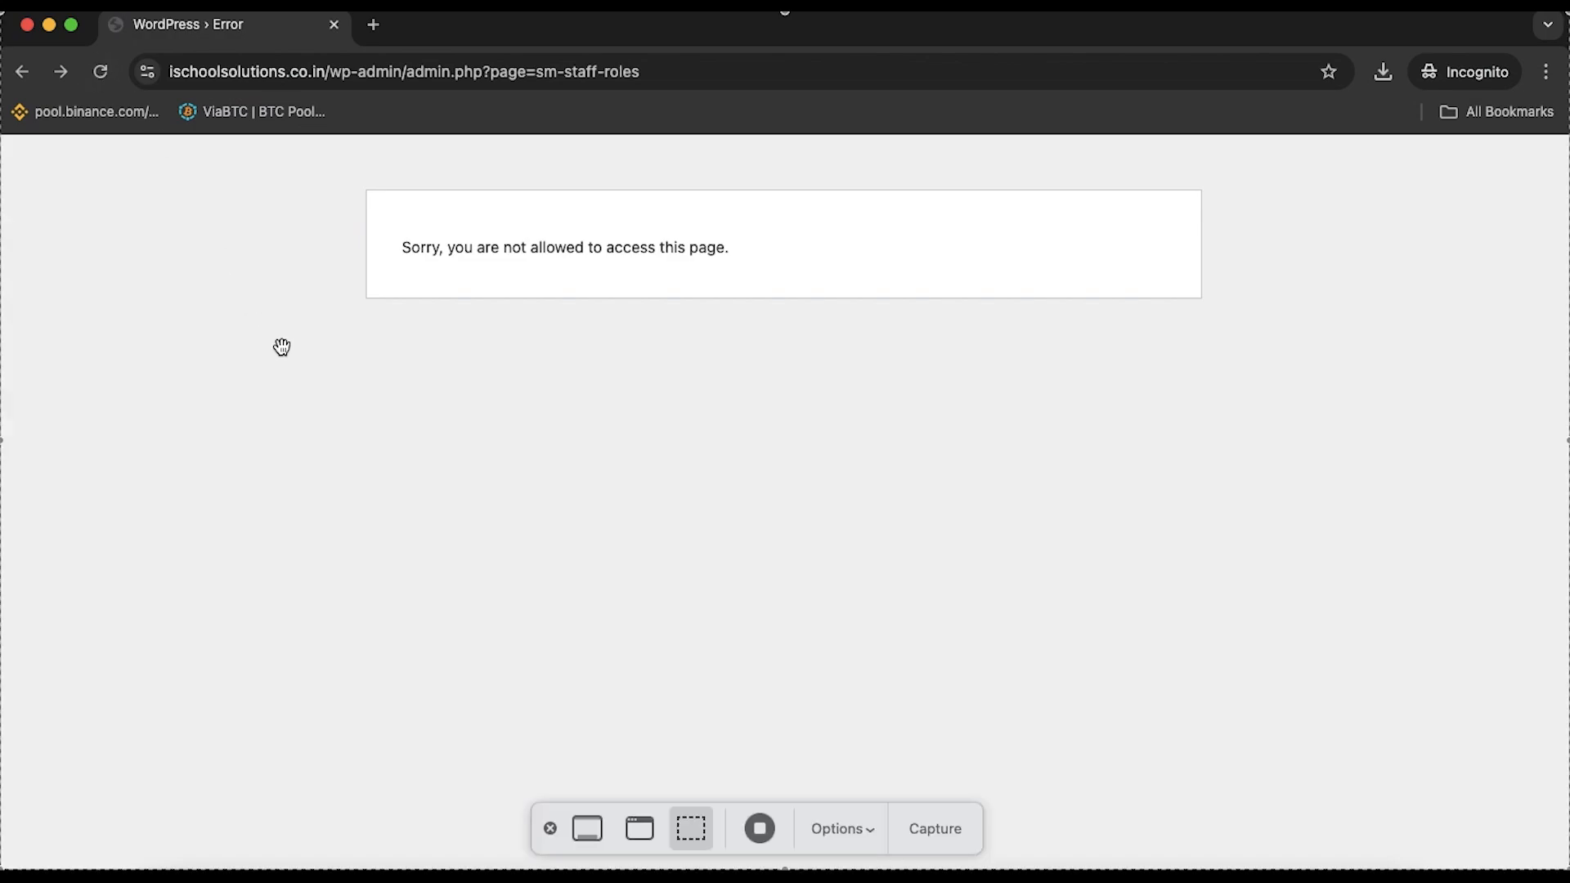
click(760, 827)
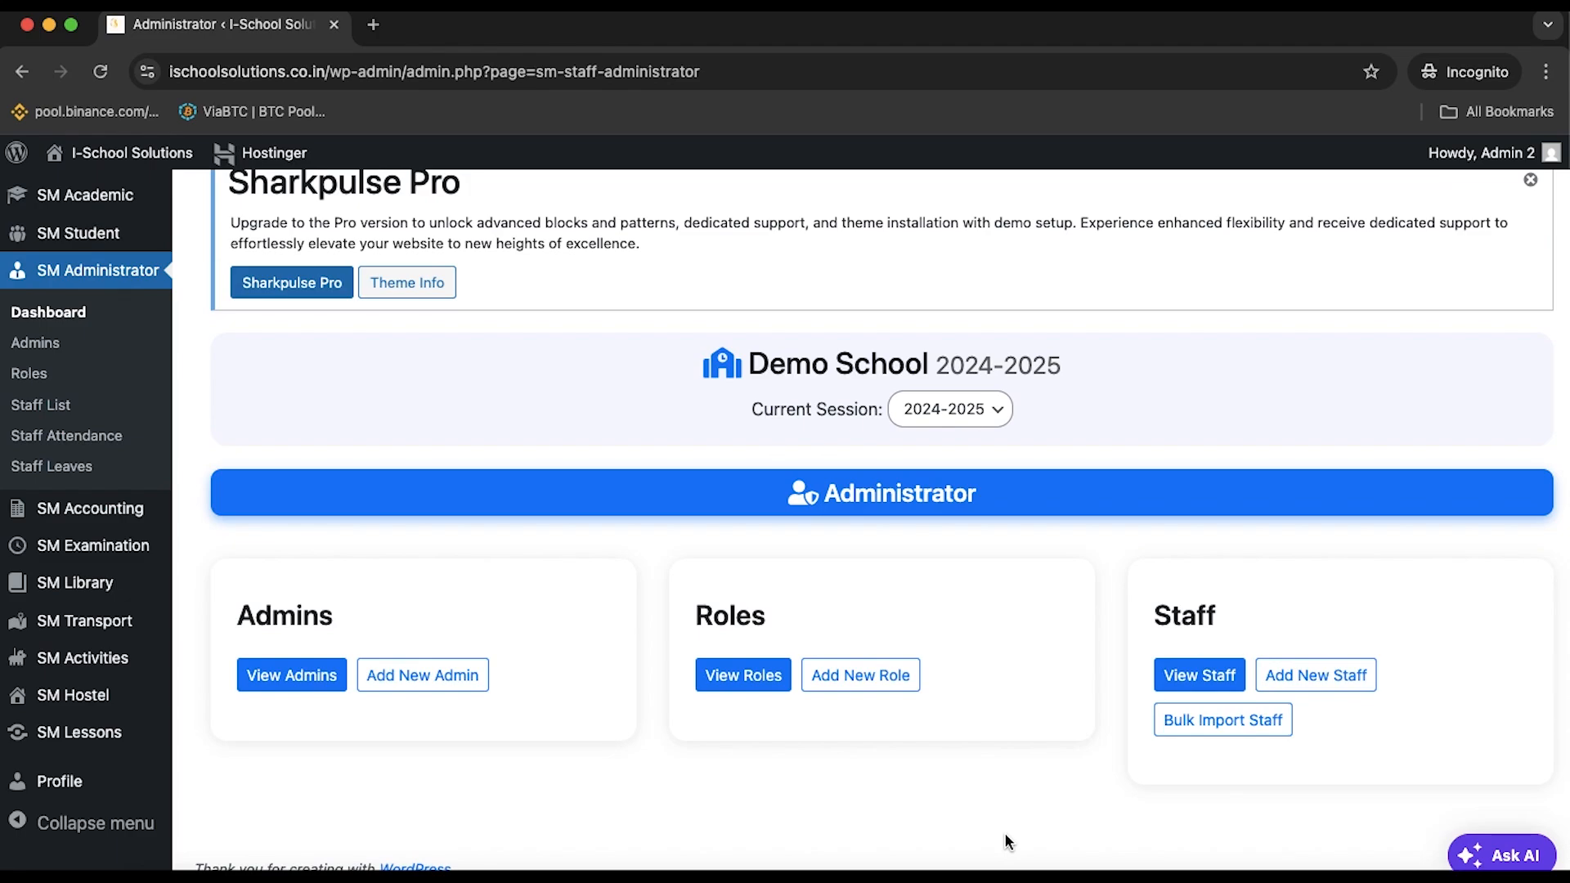
View the two remaining admins, then show the Roles list with Academic Coordinator and Teacher
click(405, 675)
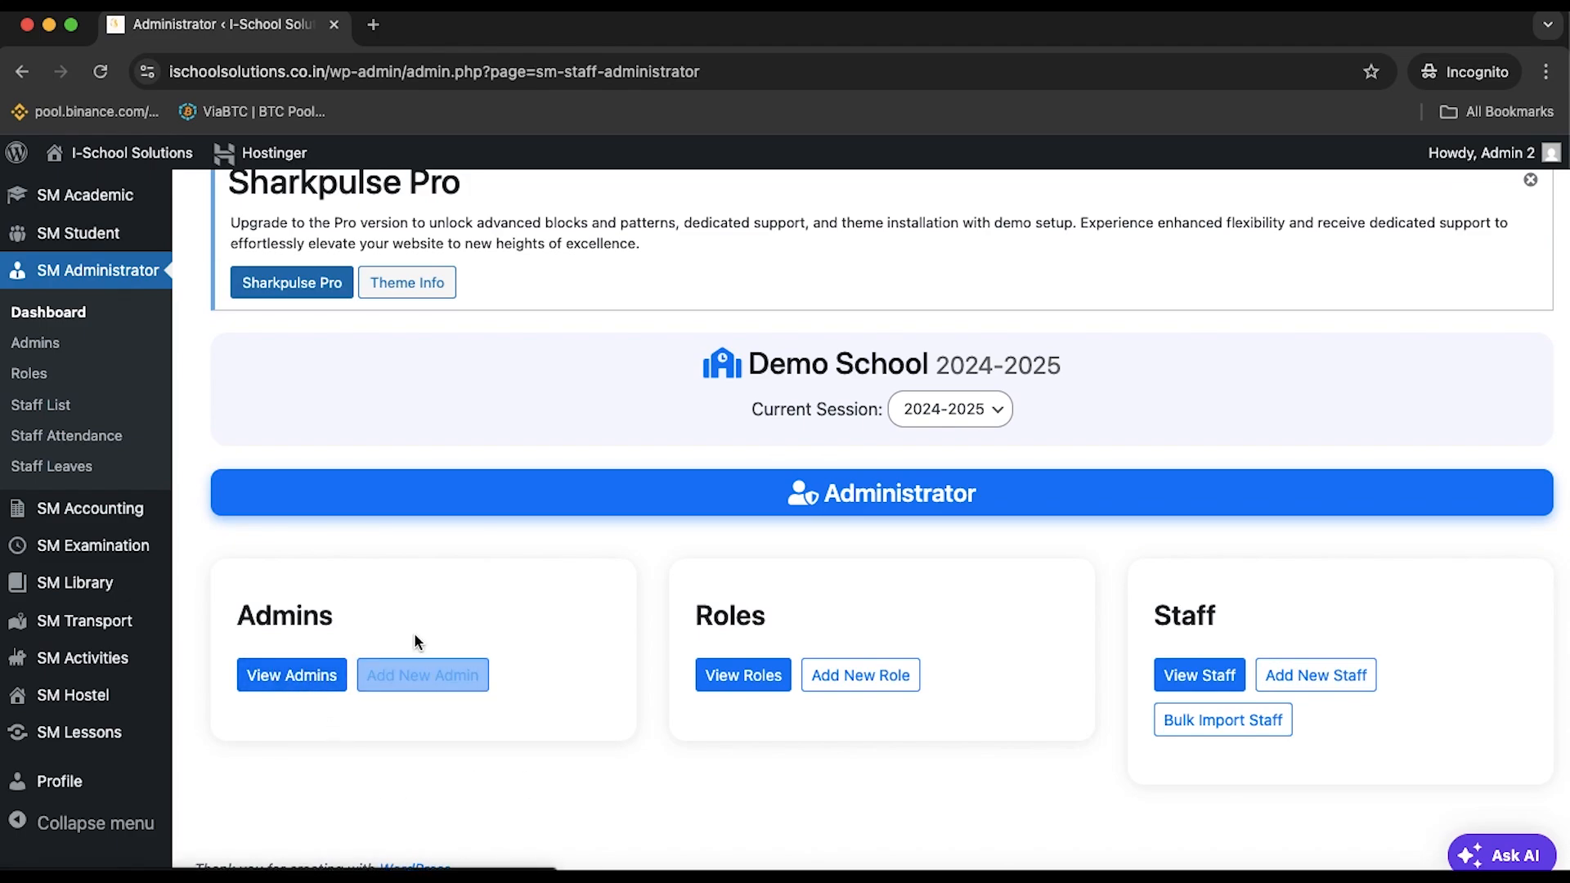
click(324, 676)
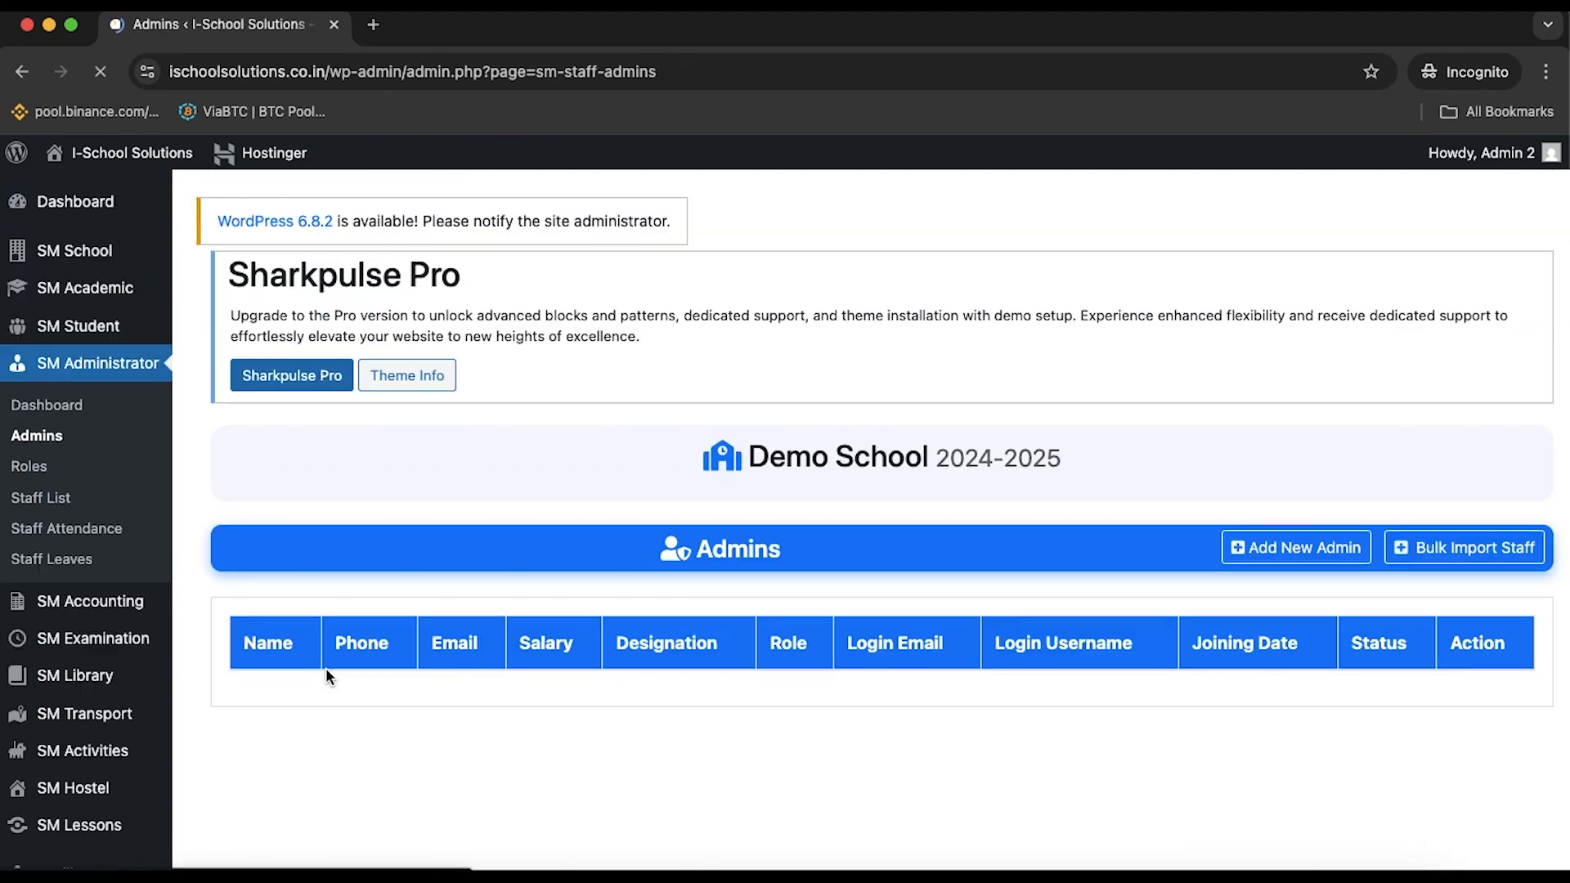
scroll(448, 648, down, 3)
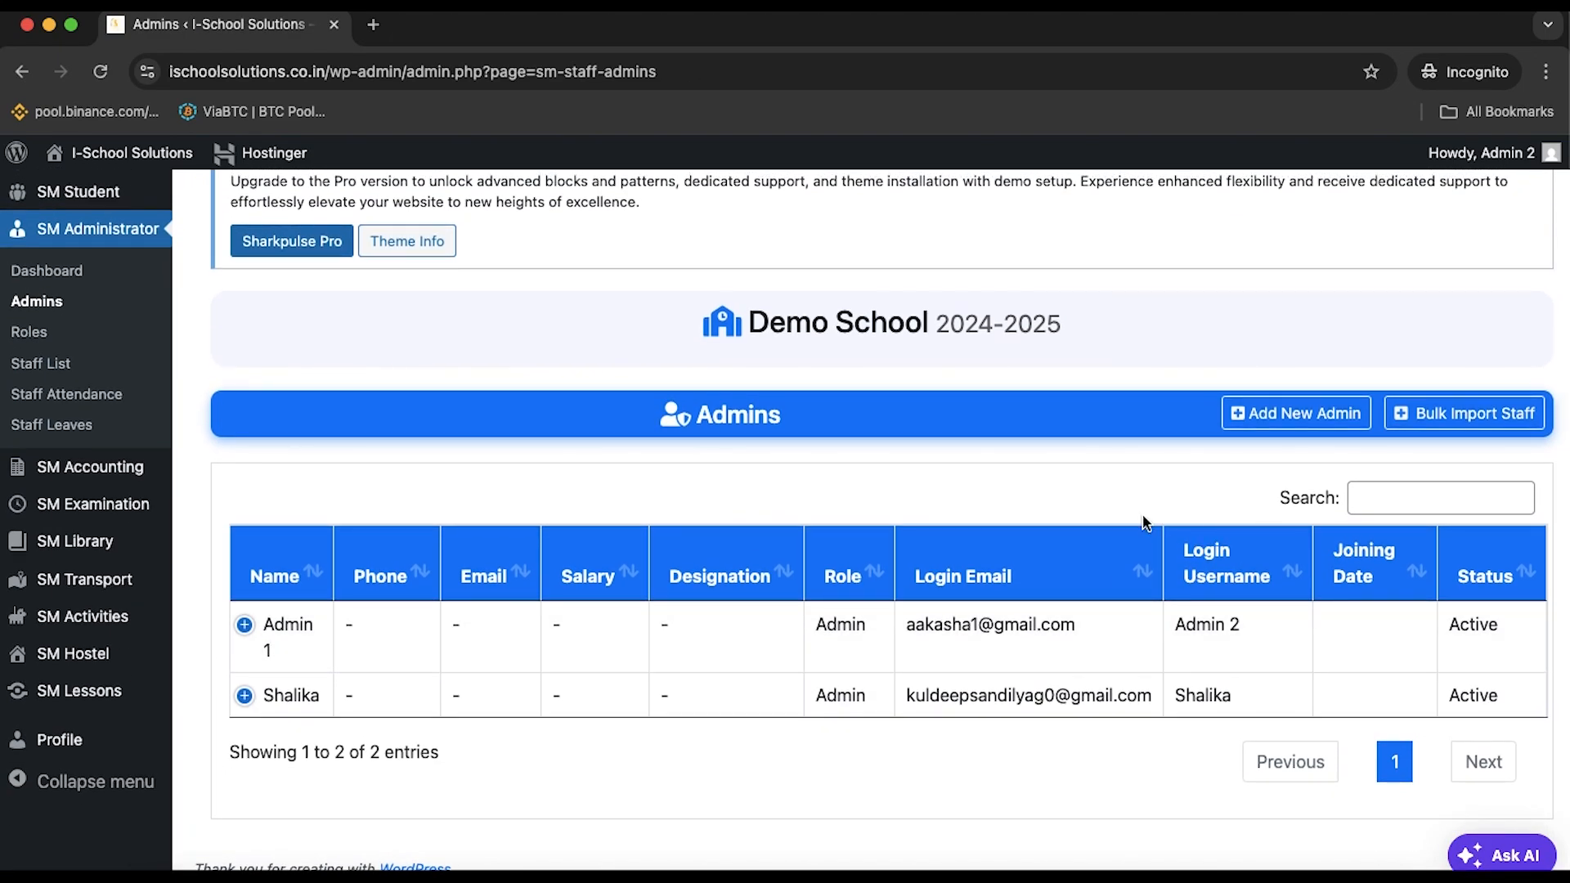
scroll(1076, 466, up, 3)
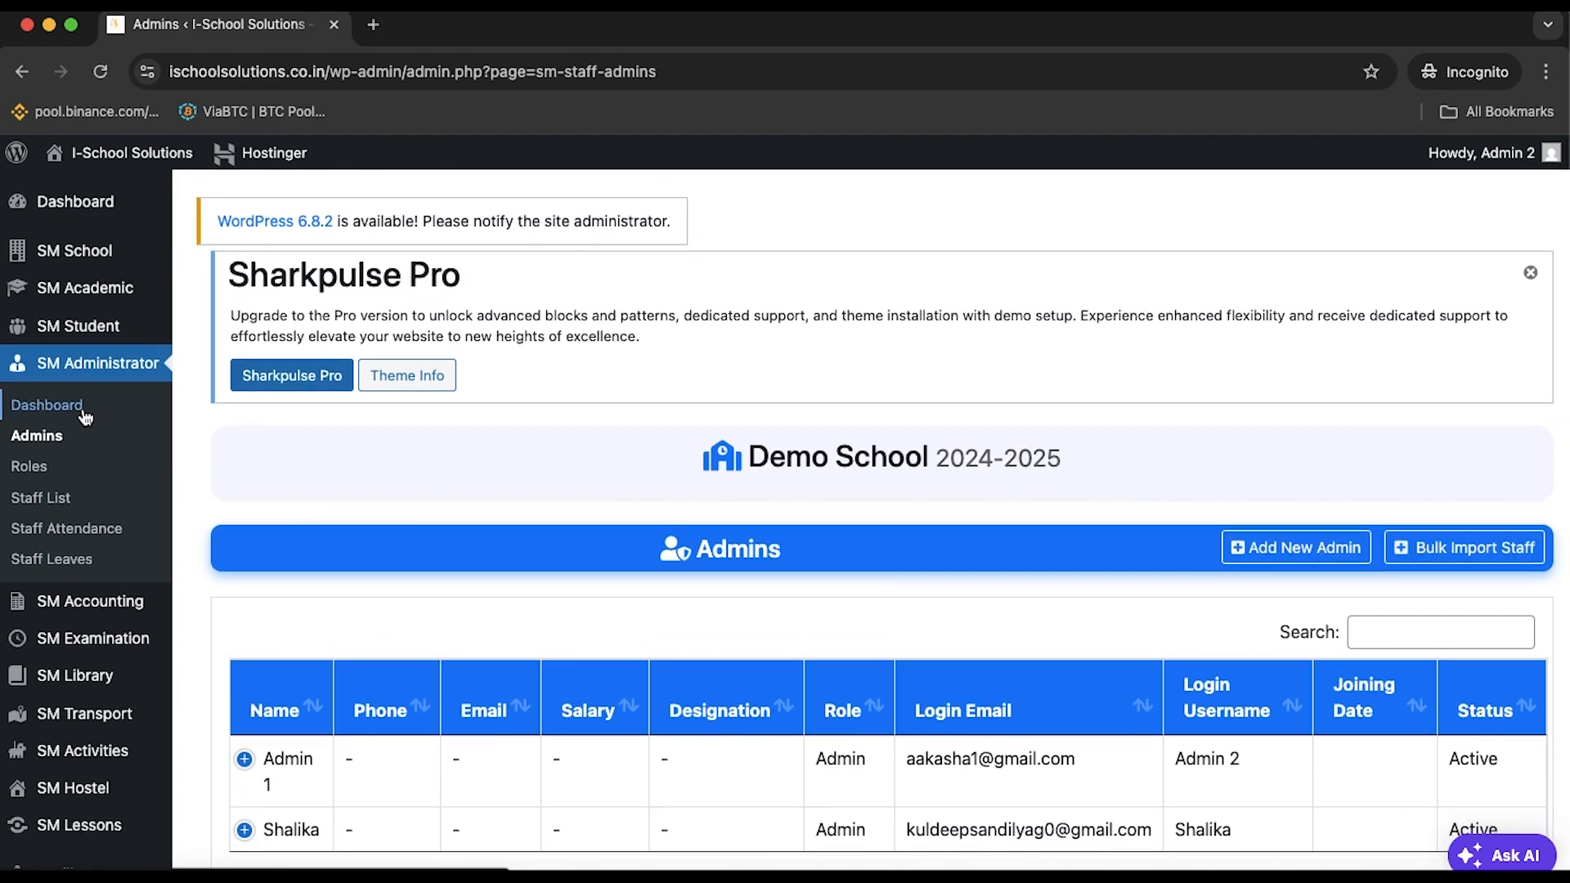
click(74, 473)
scroll(540, 593, down, 2)
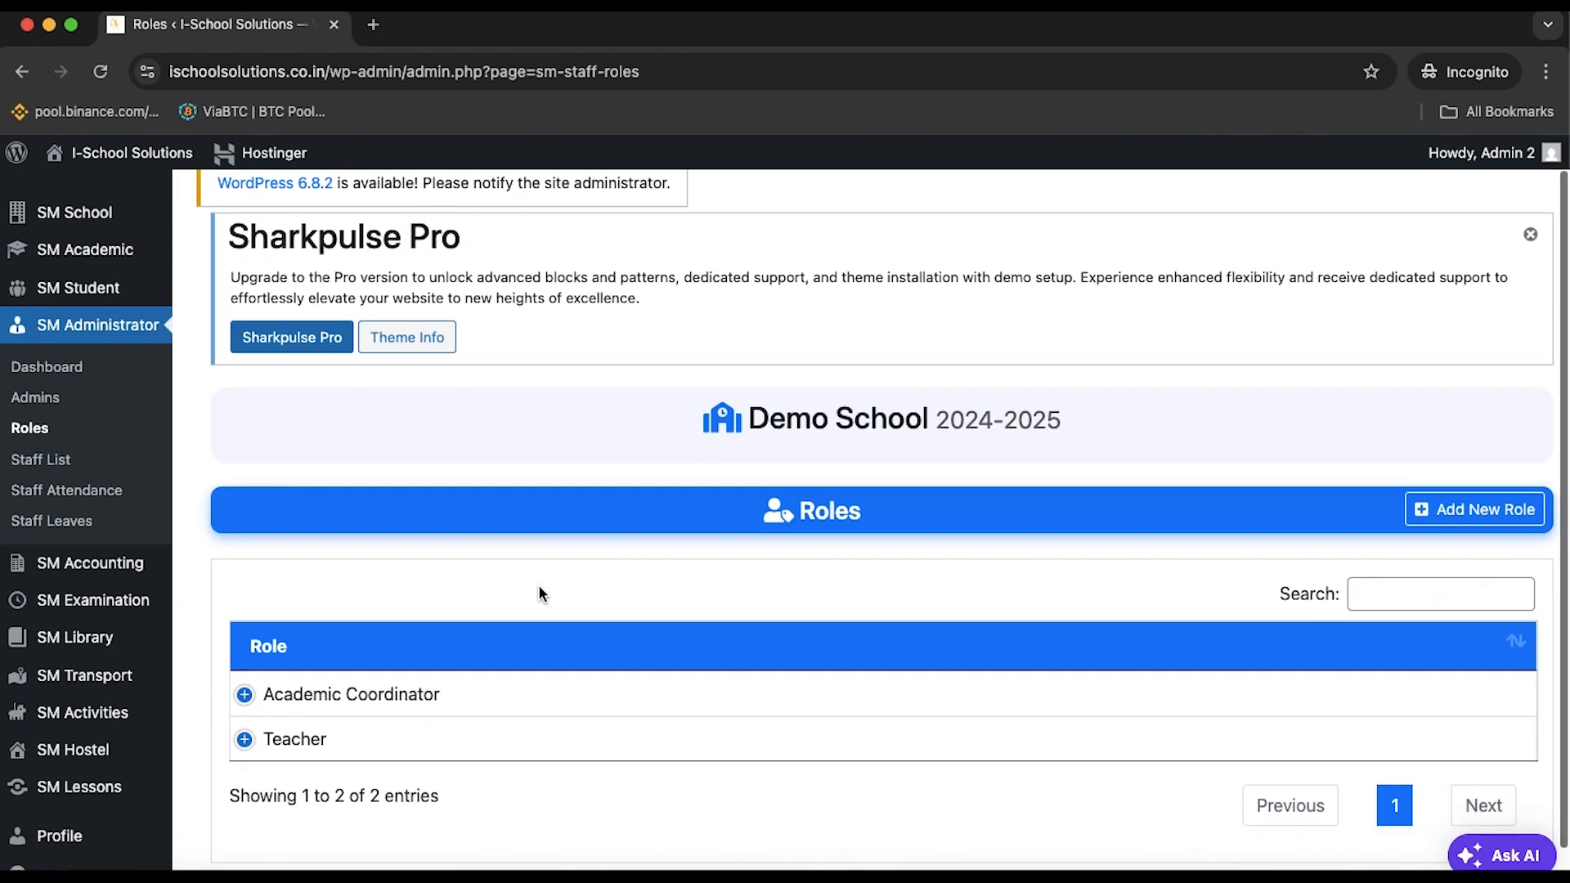
scroll(539, 594, down, 1)
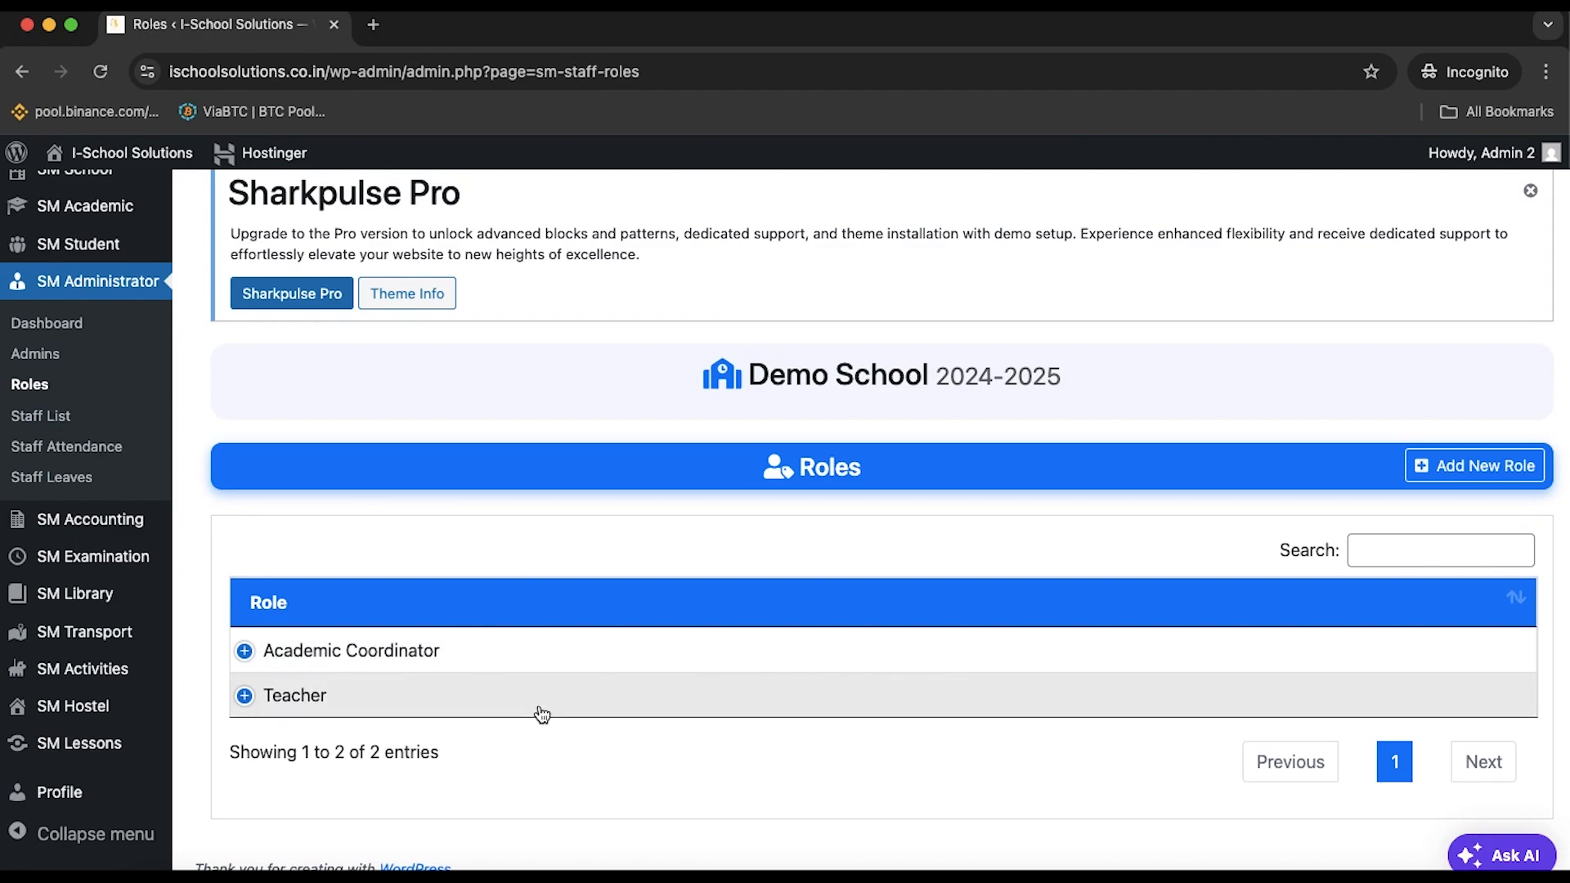
Open the Add New Role form and name the role PRO
click(1480, 466)
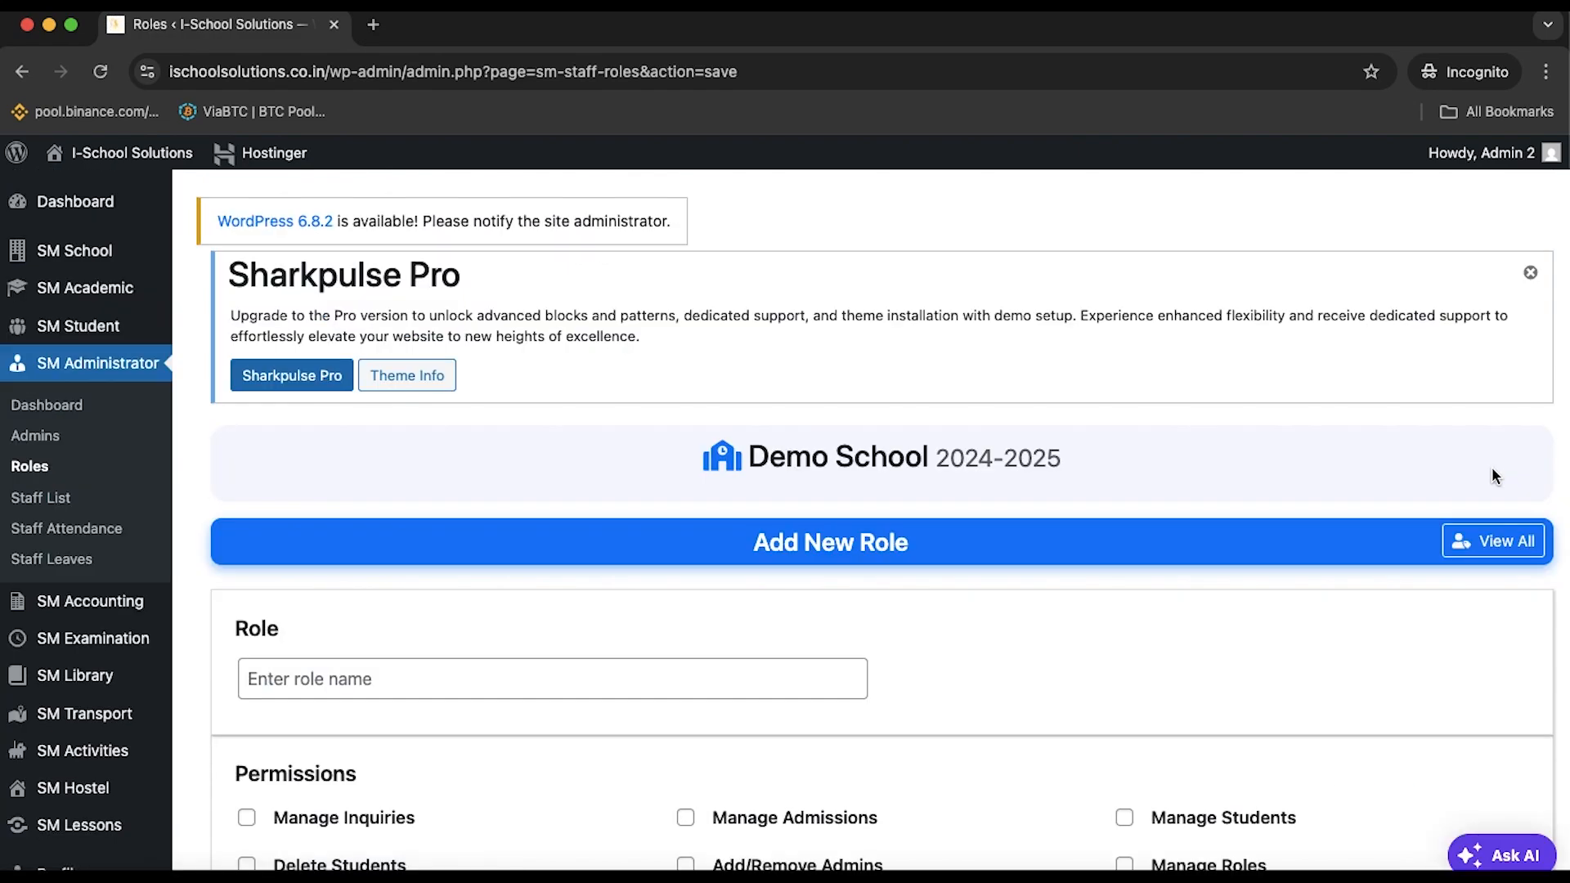
scroll(1265, 637, down, 2)
scroll(1265, 637, down, 10)
scroll(1265, 637, up, 10)
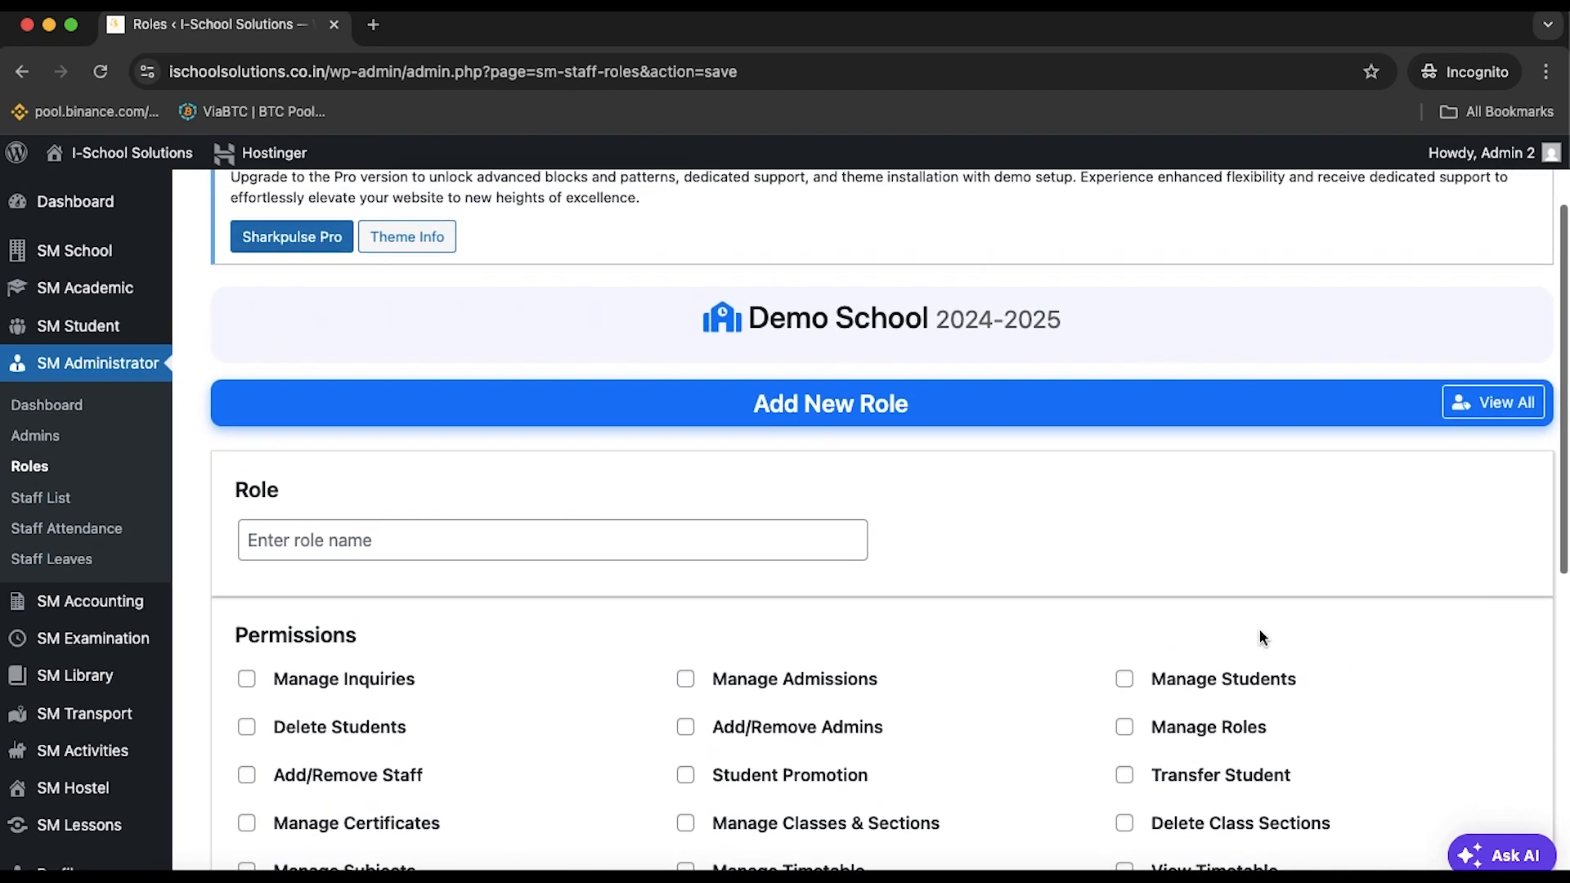
click(513, 548)
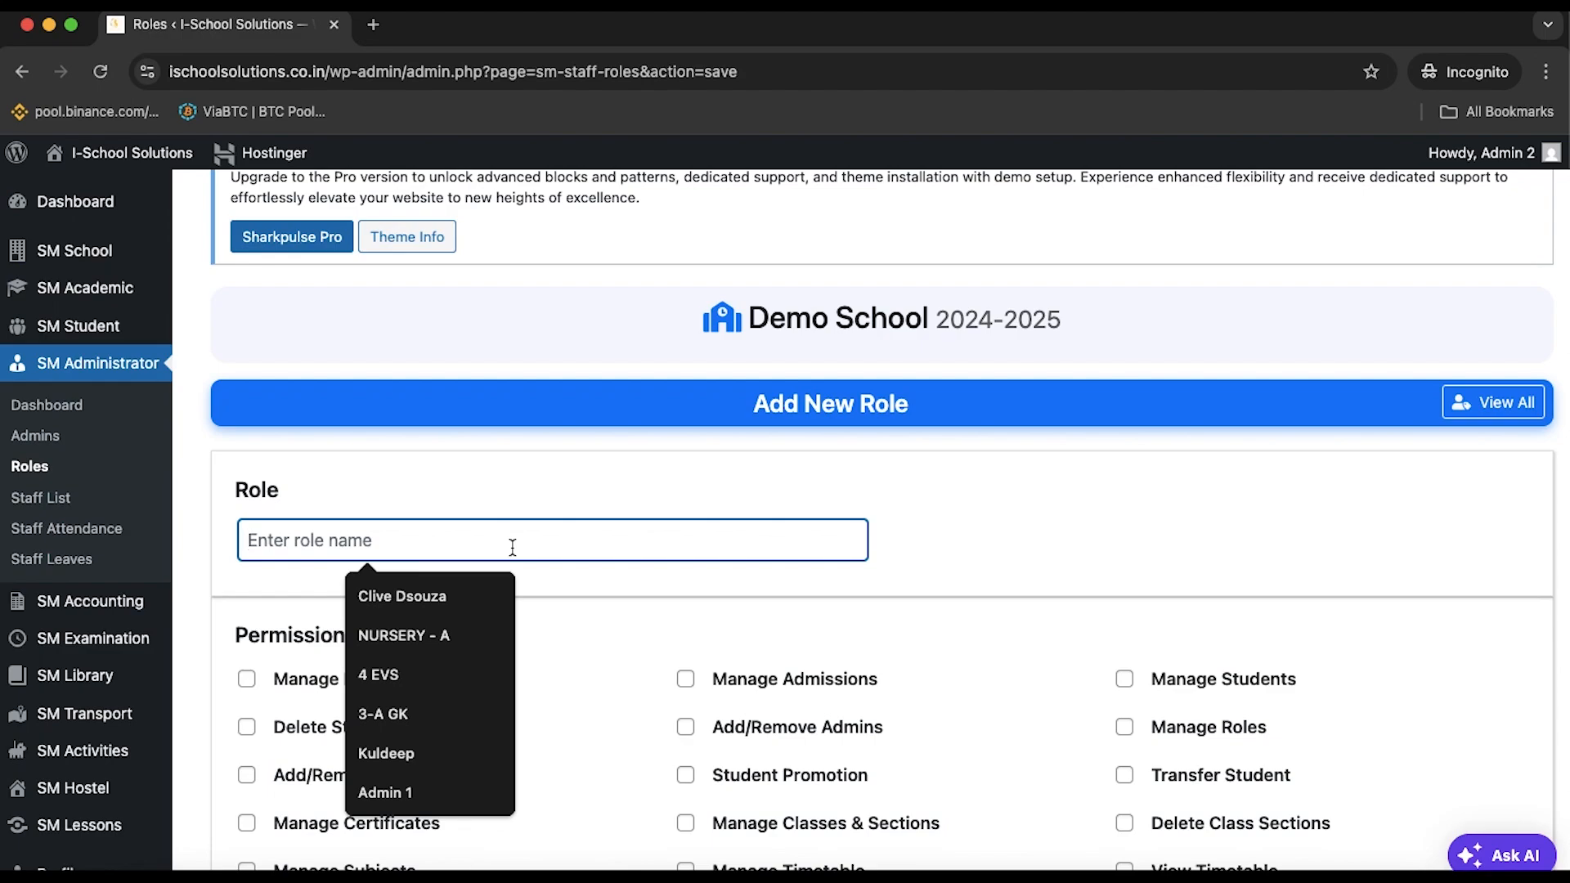
text(PRO)
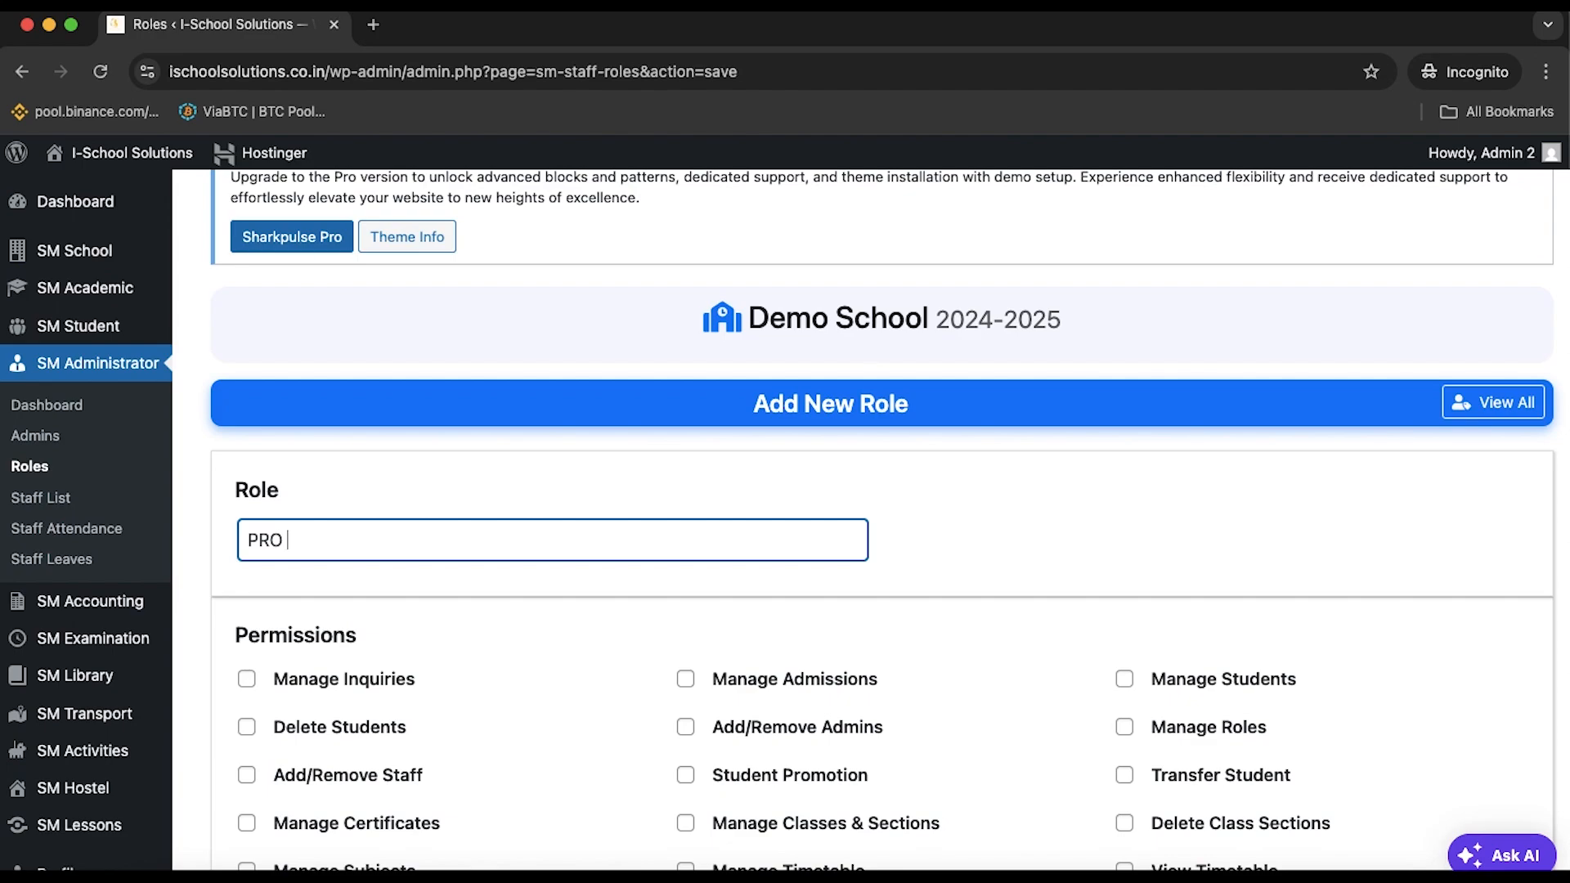
scroll(434, 473, down, 4)
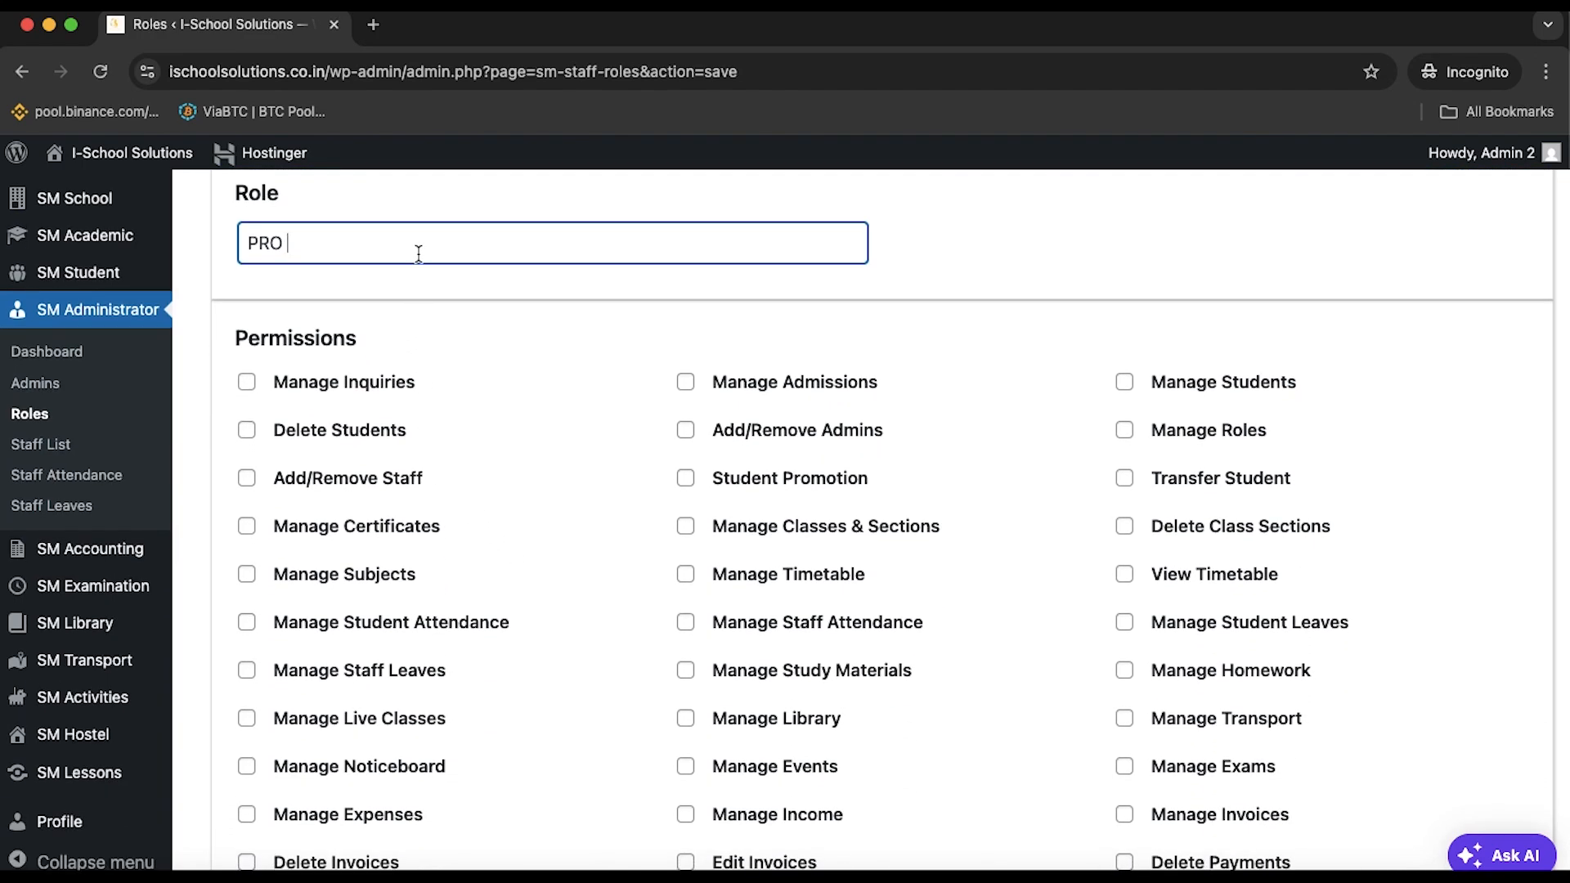
text(O)
Scroll through the role's Permissions list
scroll(747, 343, up, 1)
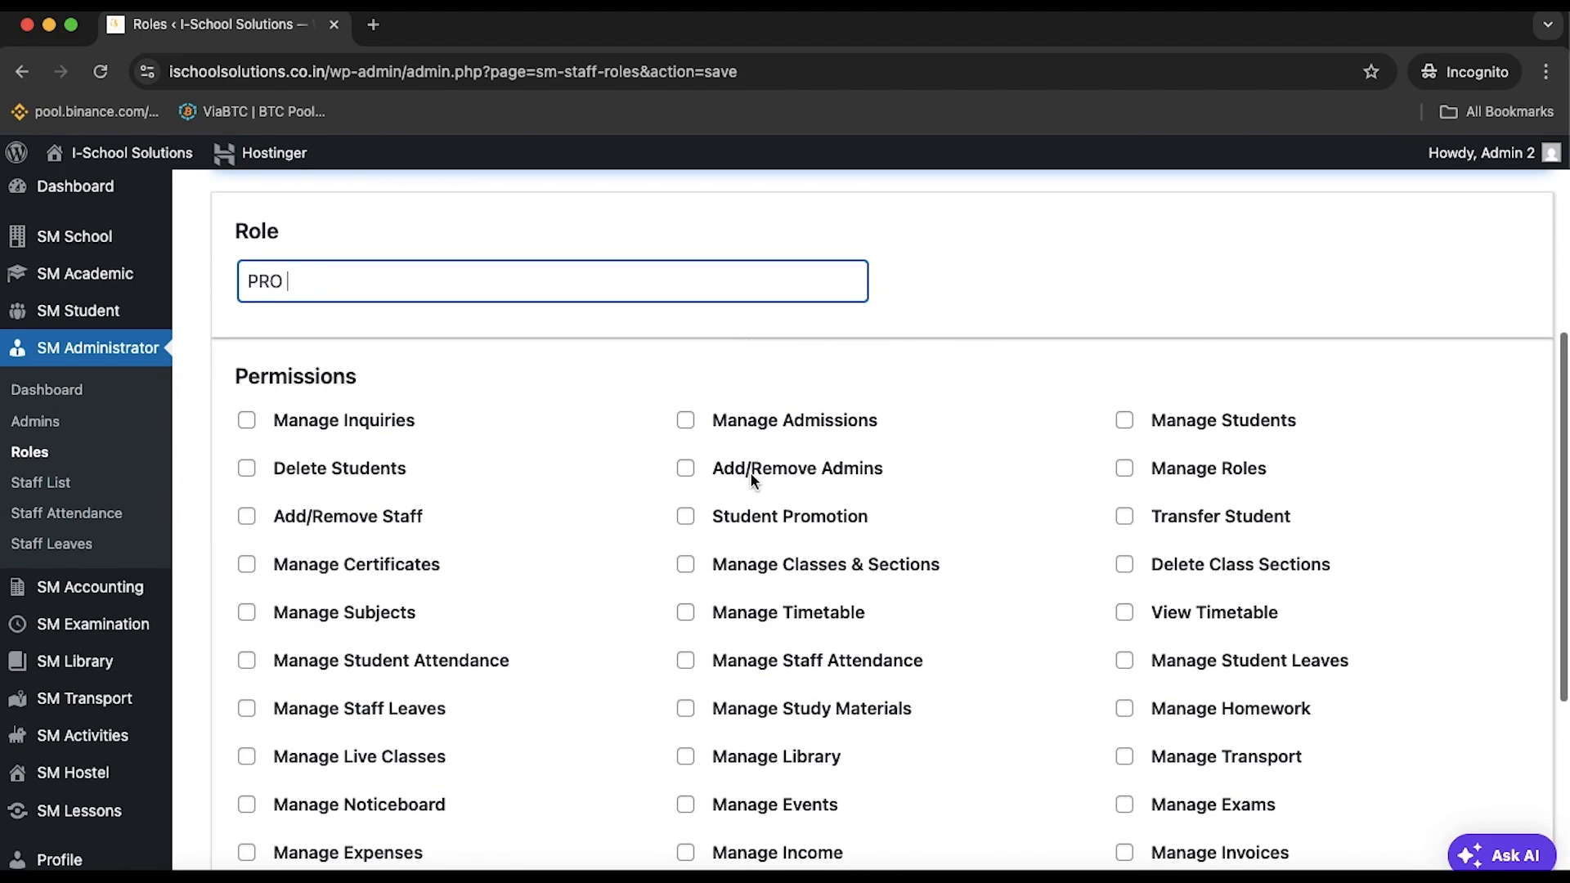
scroll(265, 426, down, 1)
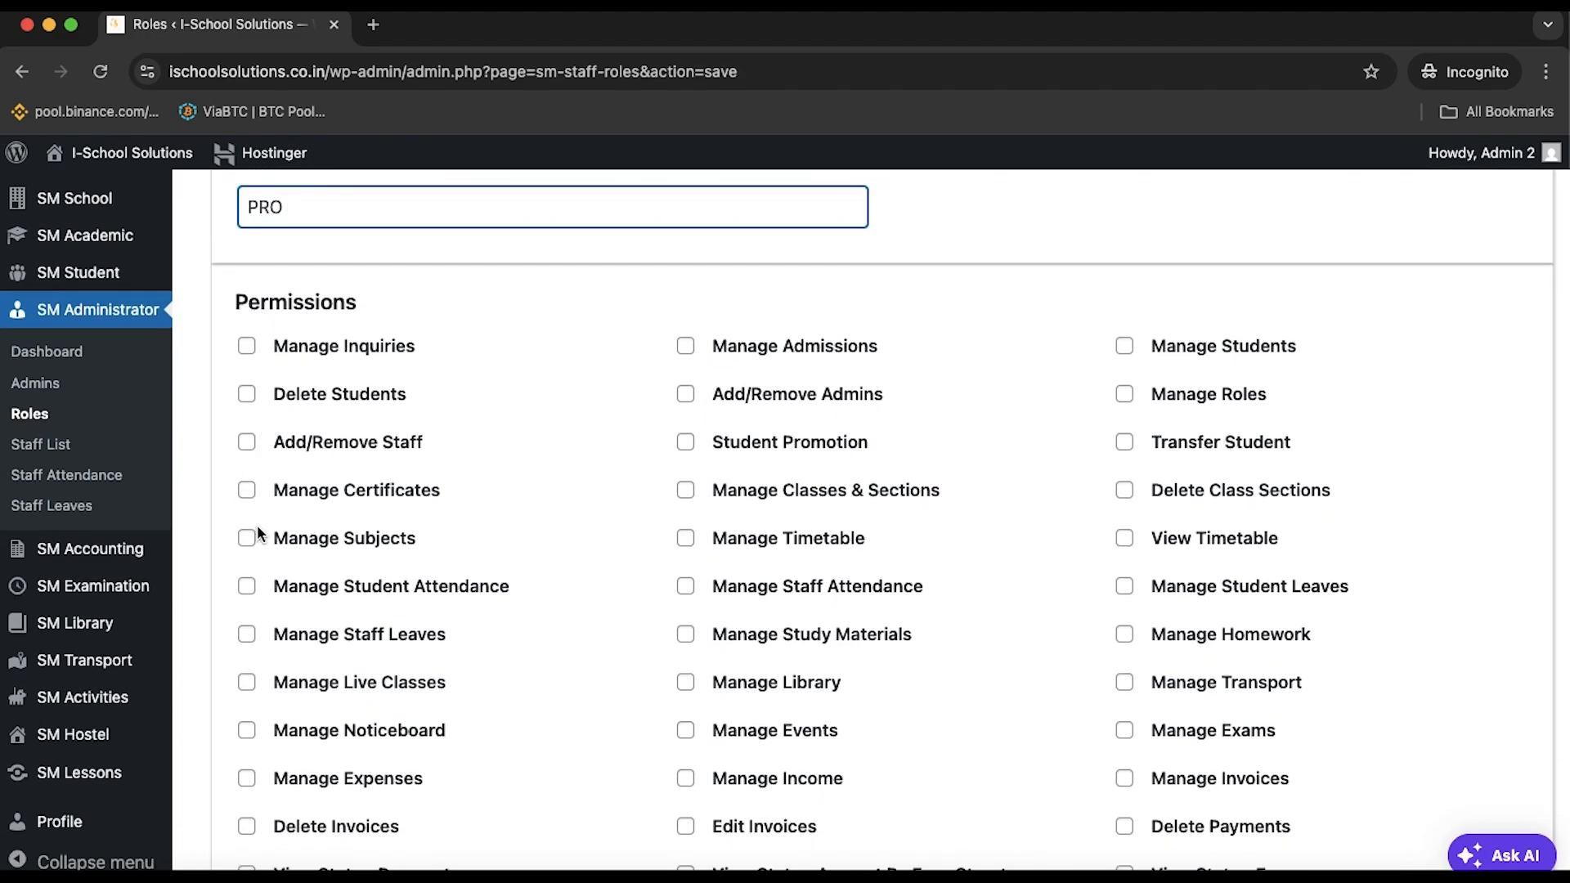
scroll(281, 459, down, 1)
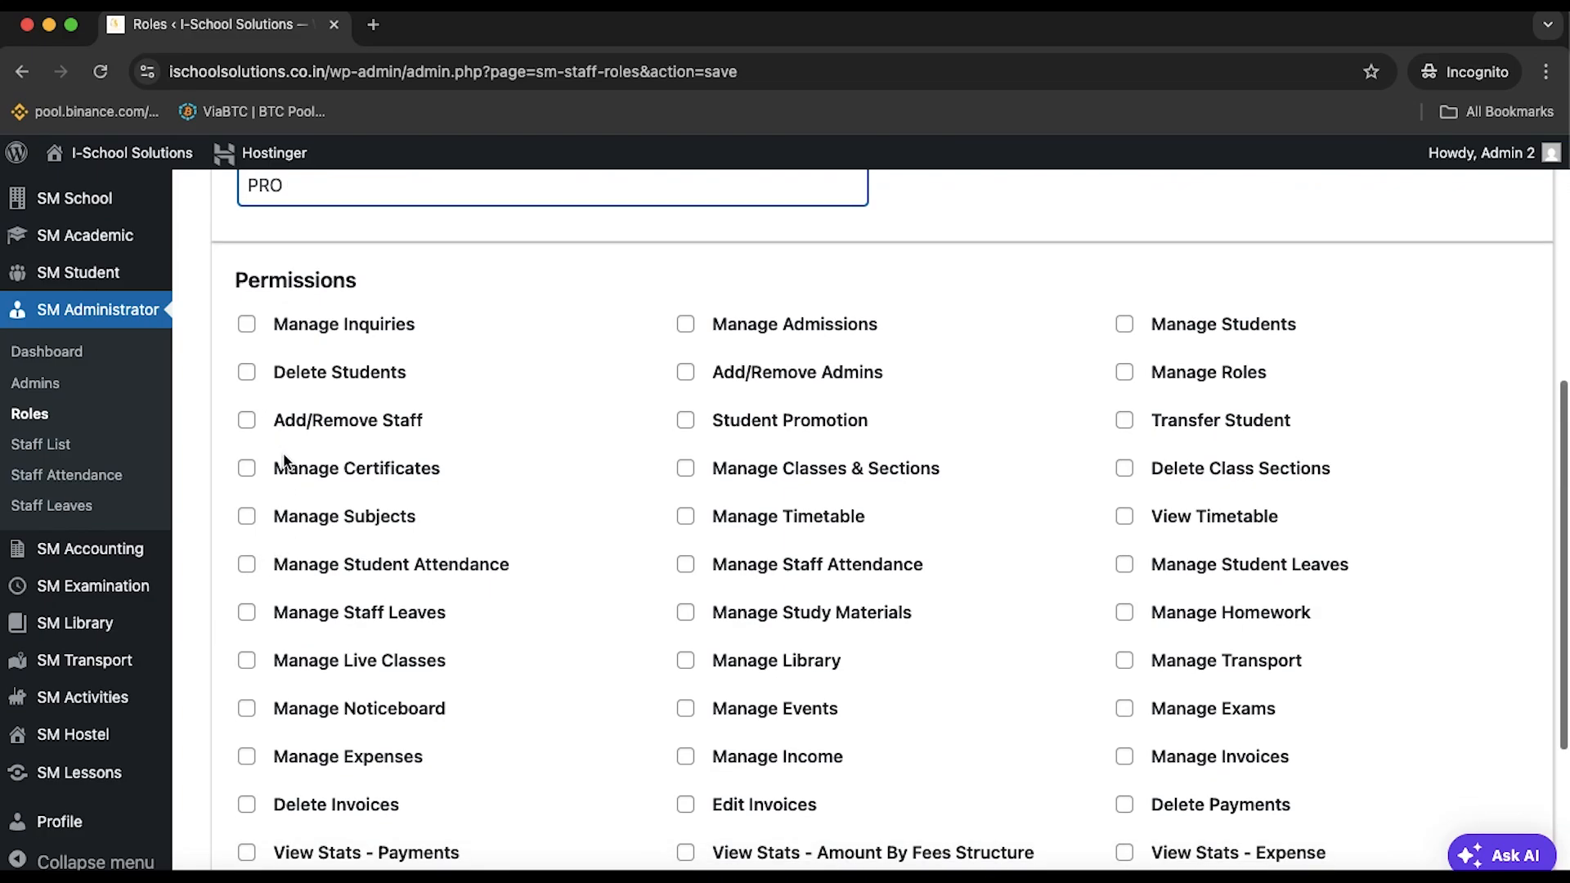
scroll(1147, 424, down, 1)
scroll(1148, 425, down, 3)
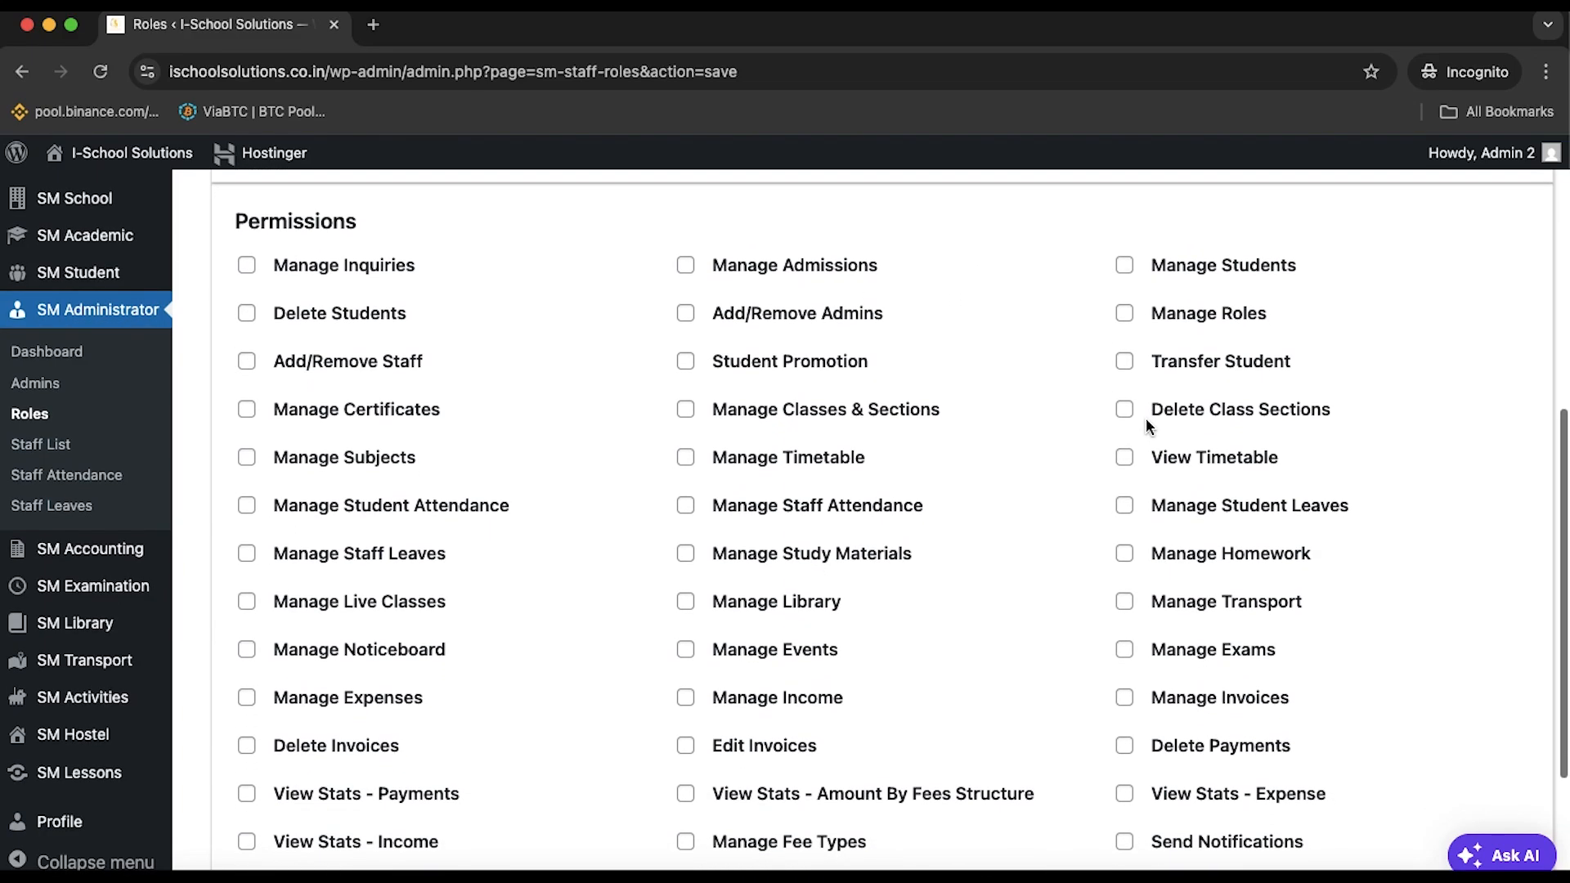
scroll(1143, 412, down, 2)
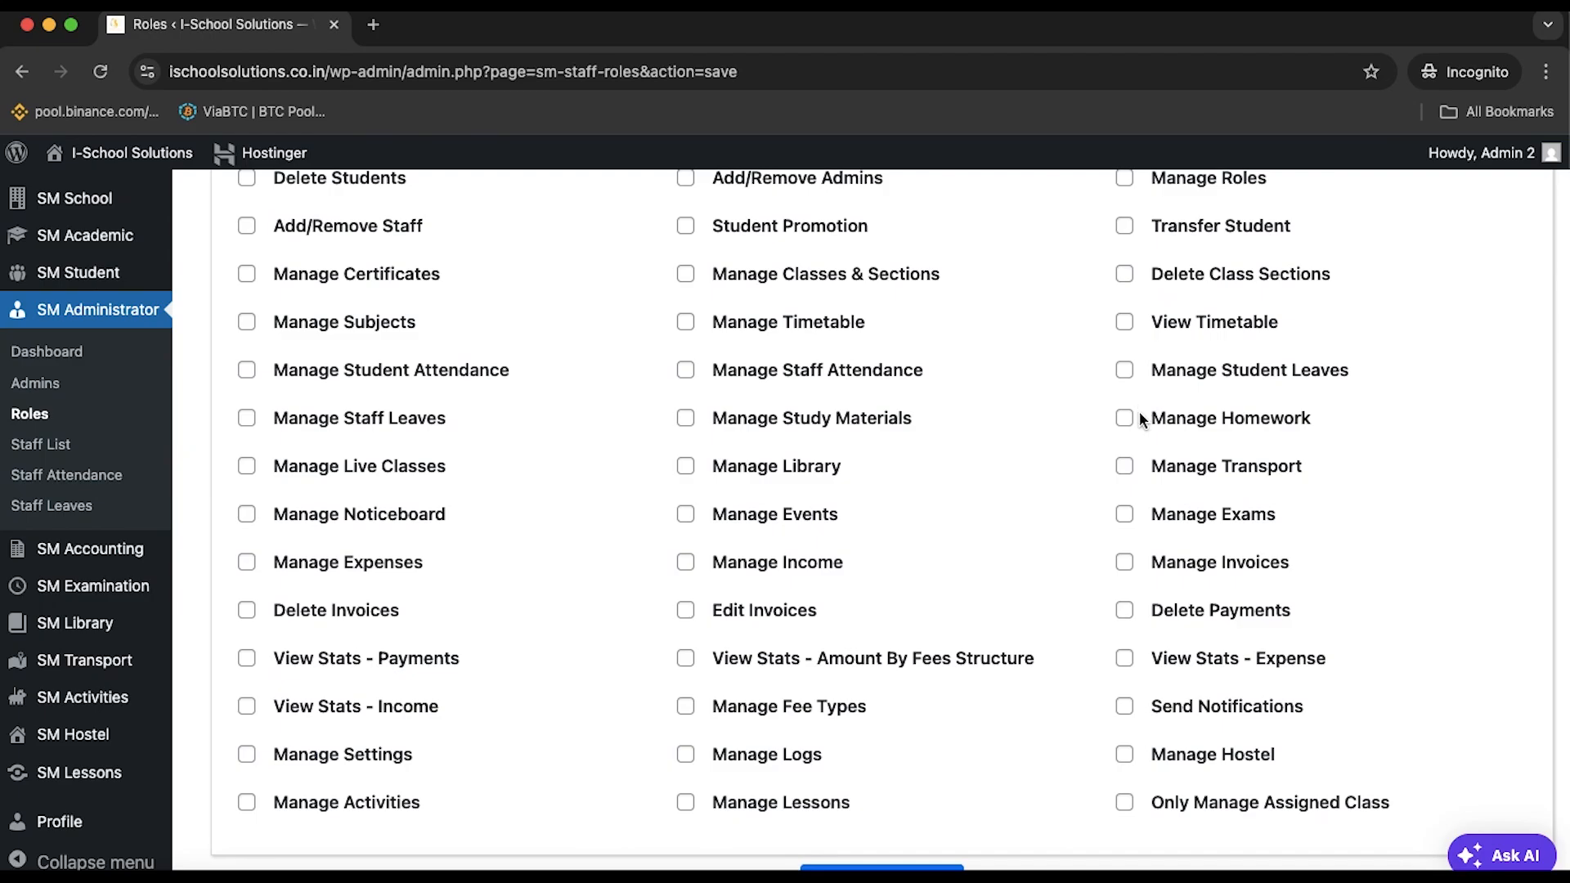
scroll(1142, 411, down, 1)
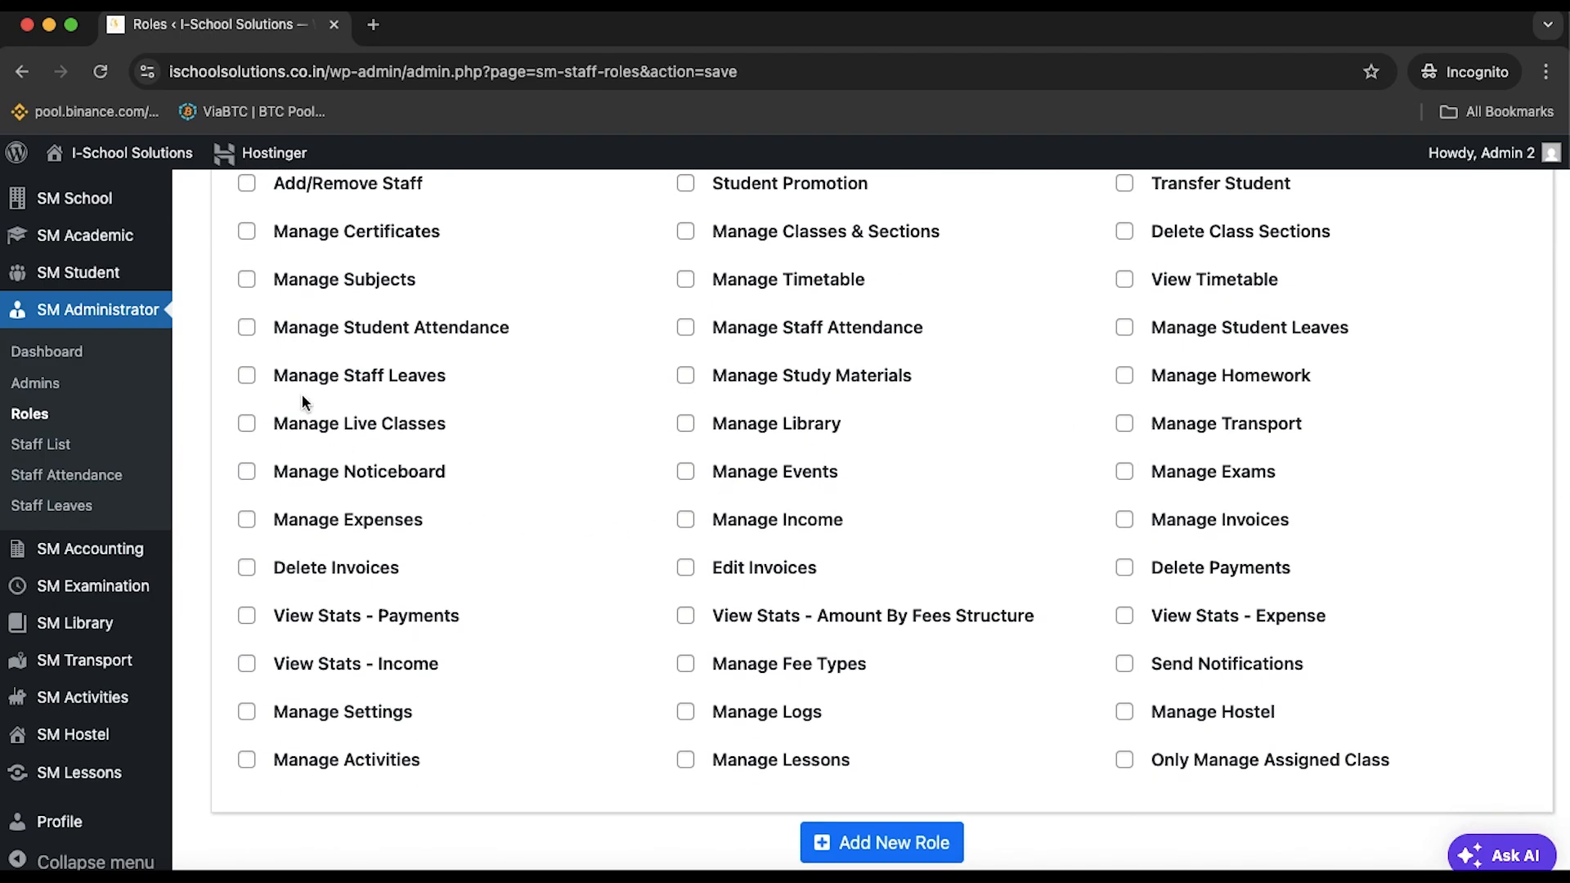
scroll(253, 339, up, 1)
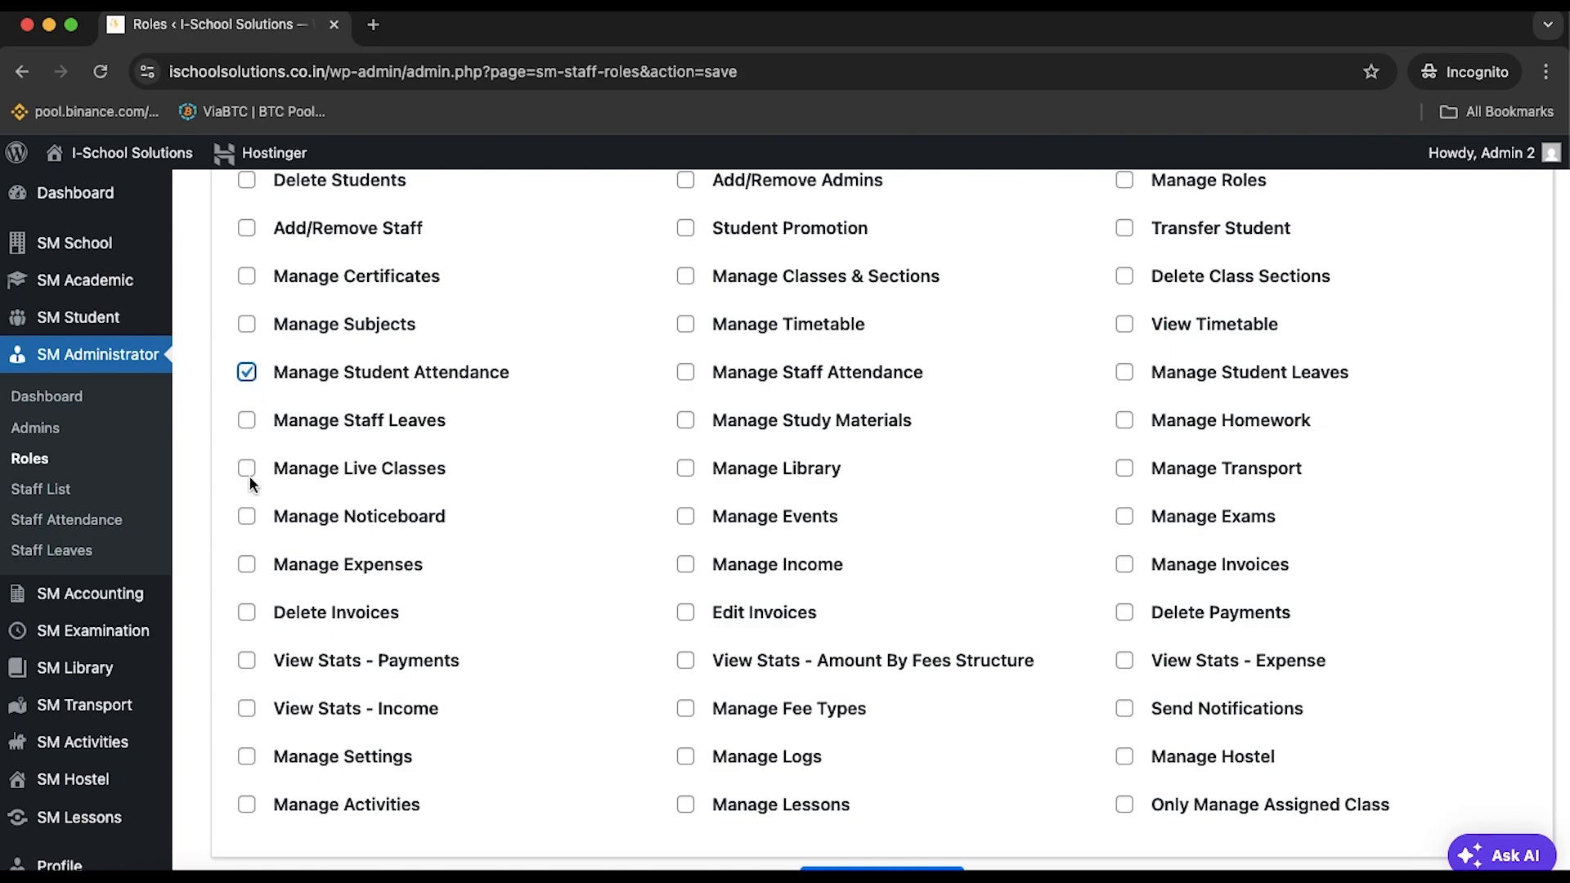
Grant the View Stats - Payments, Student Promotion and Transfer Student permissions
click(247, 662)
scroll(694, 583, up, 4)
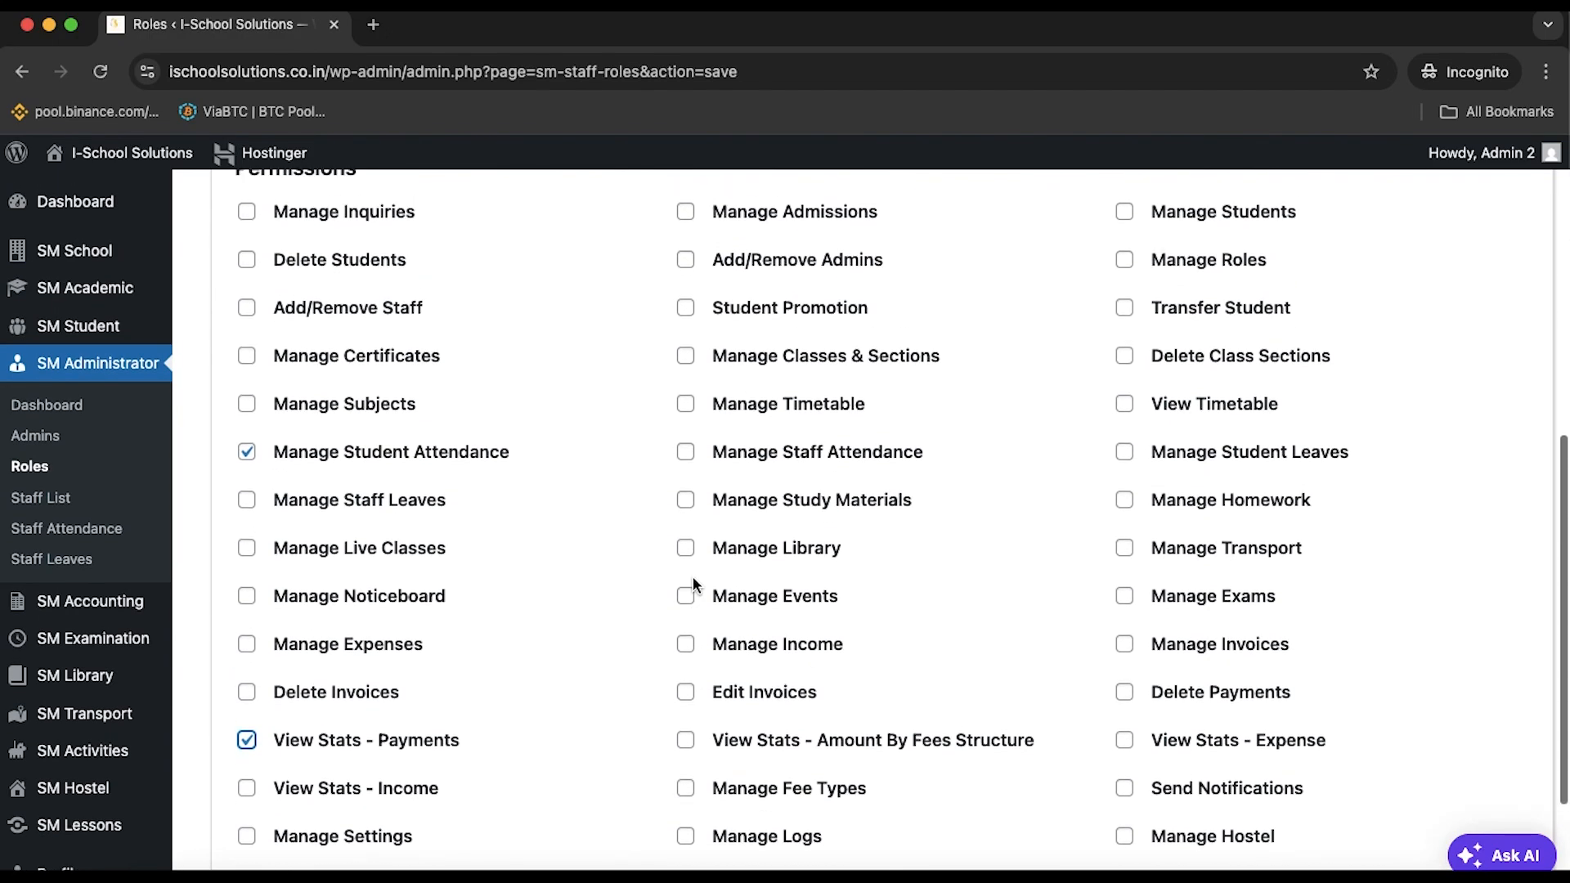
click(685, 386)
scroll(700, 505, down, 5)
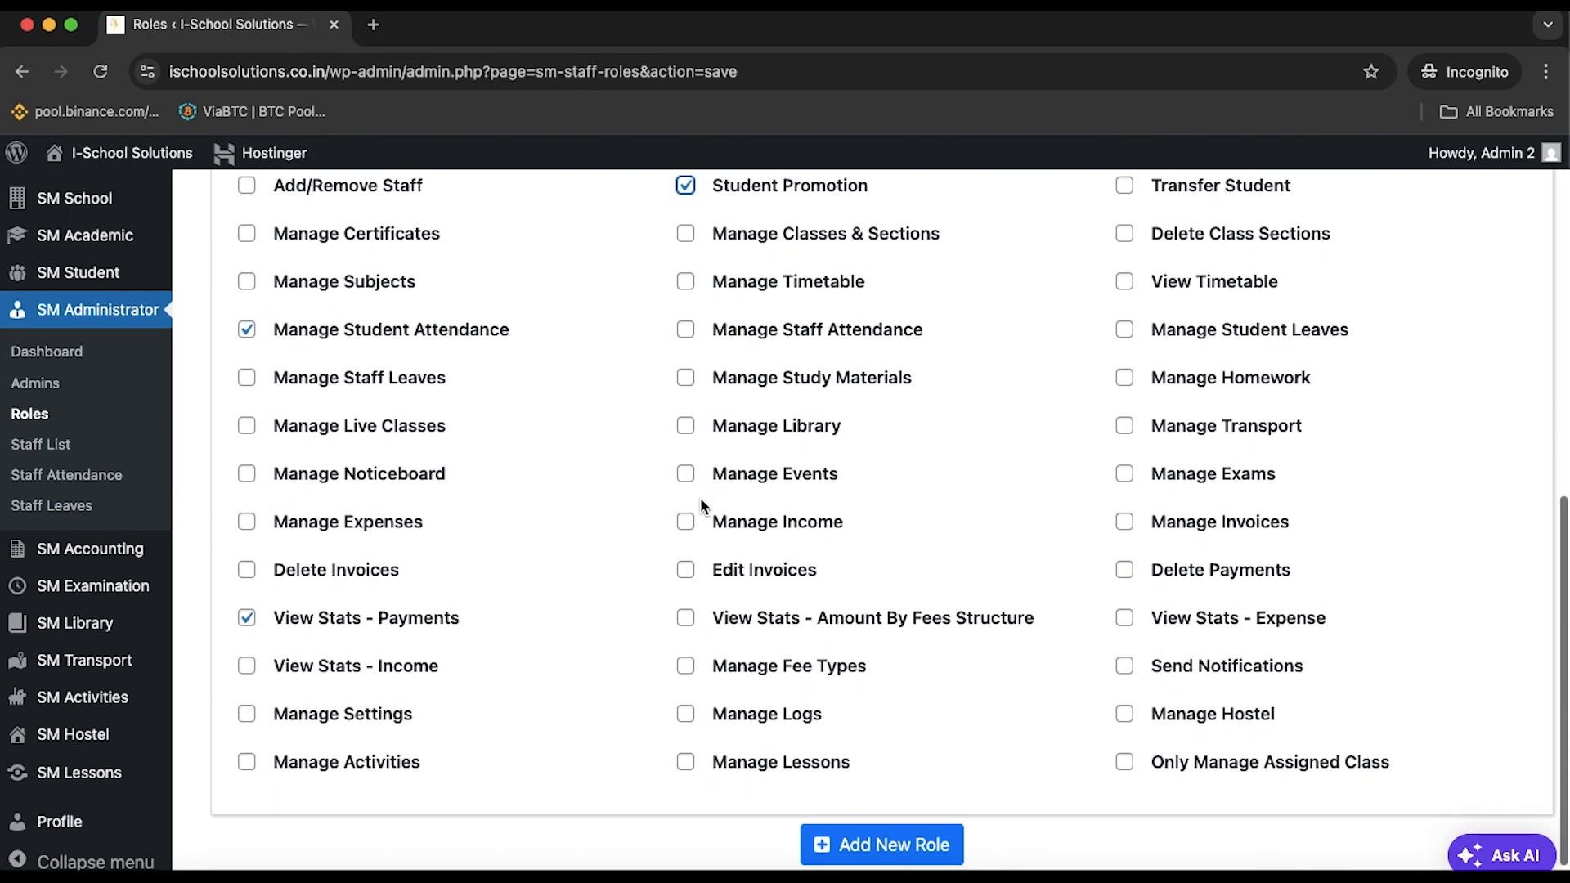
scroll(704, 507, down, 1)
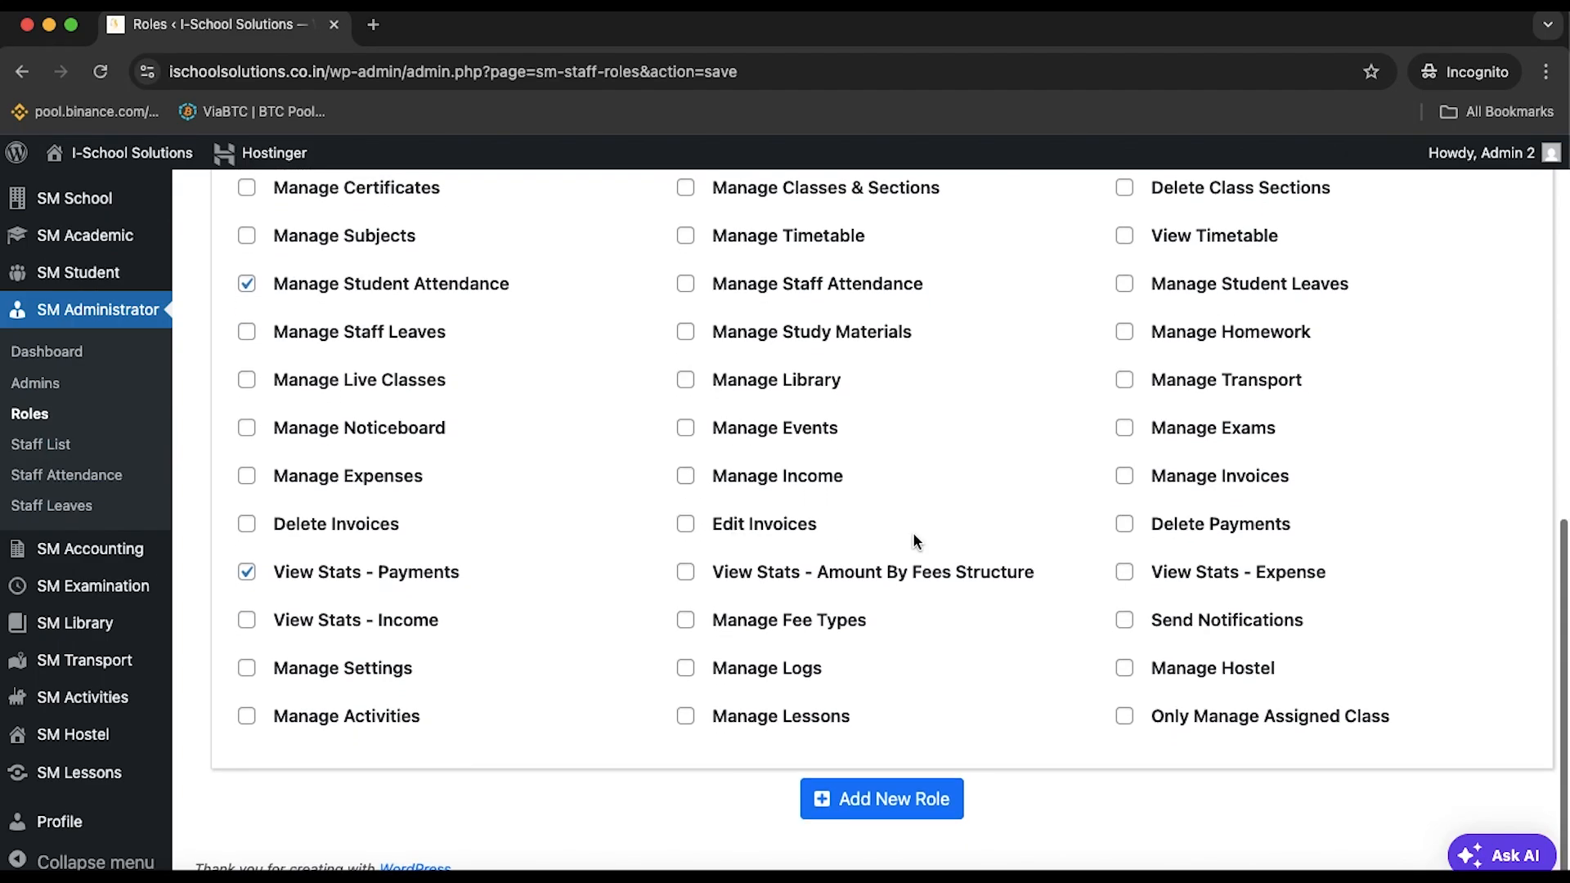
scroll(1170, 618, up, 6)
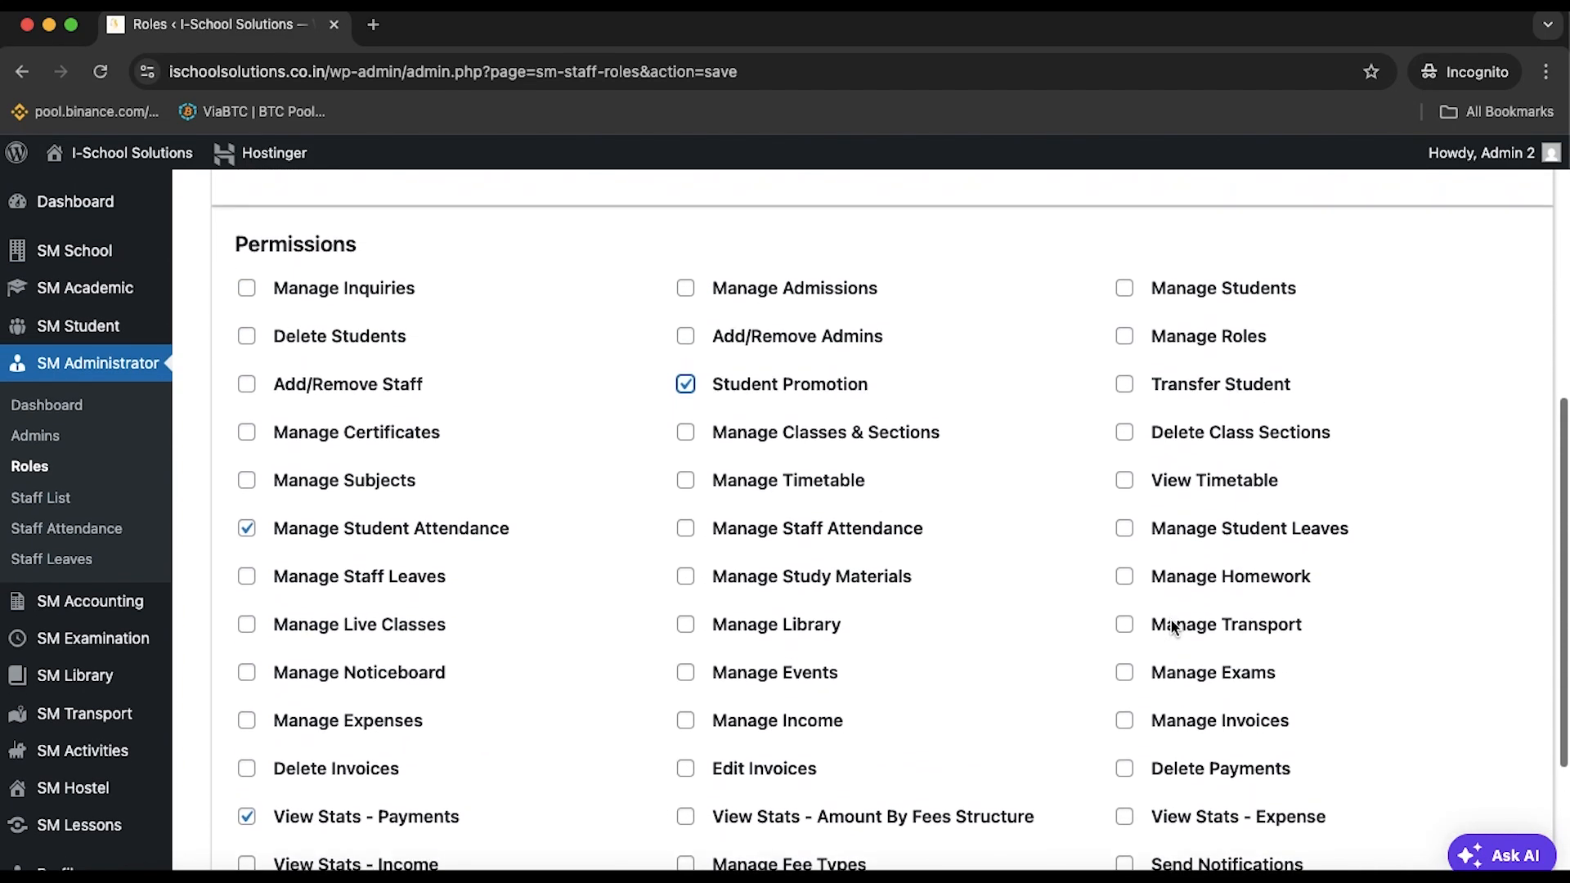
scroll(1170, 618, up, 2)
click(1128, 450)
scroll(1125, 666, down, 8)
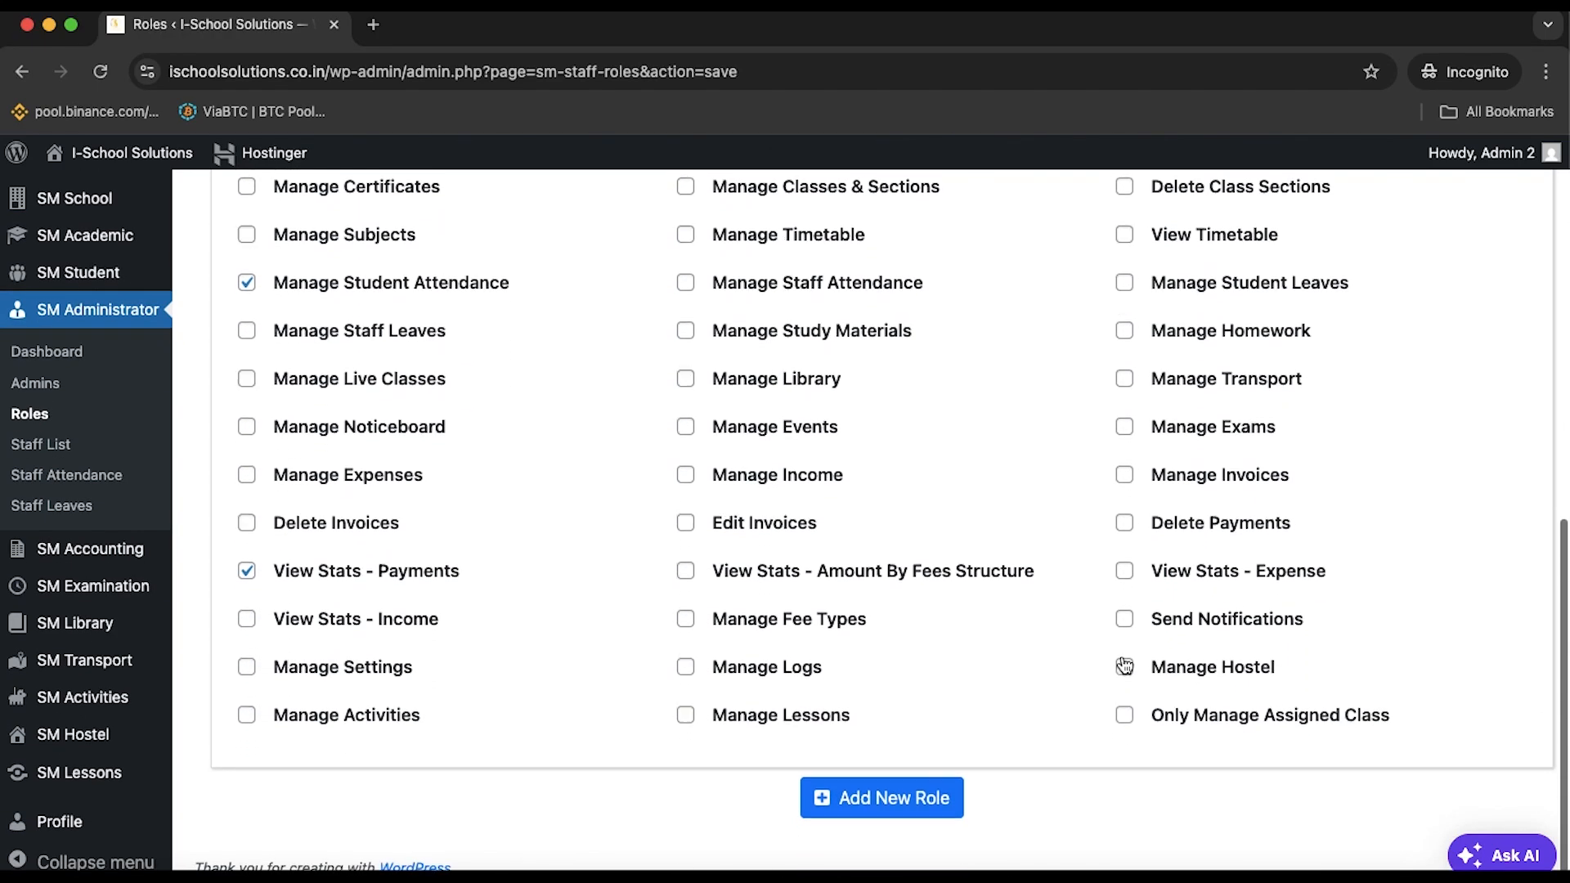
scroll(1125, 664, up, 3)
scroll(1125, 664, up, 5)
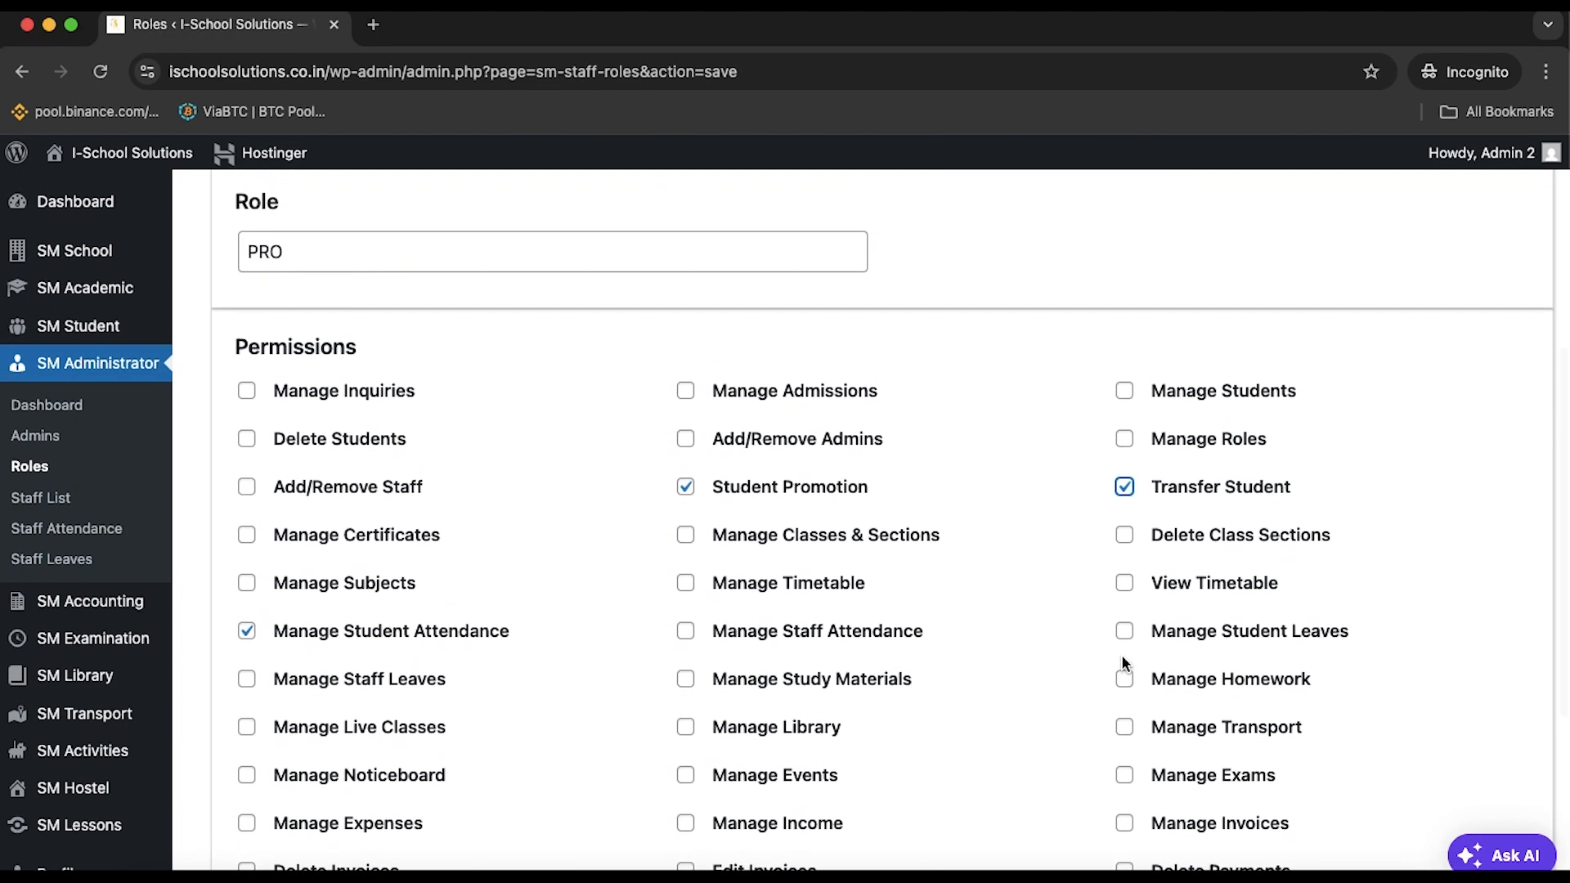
scroll(739, 540, down, 1)
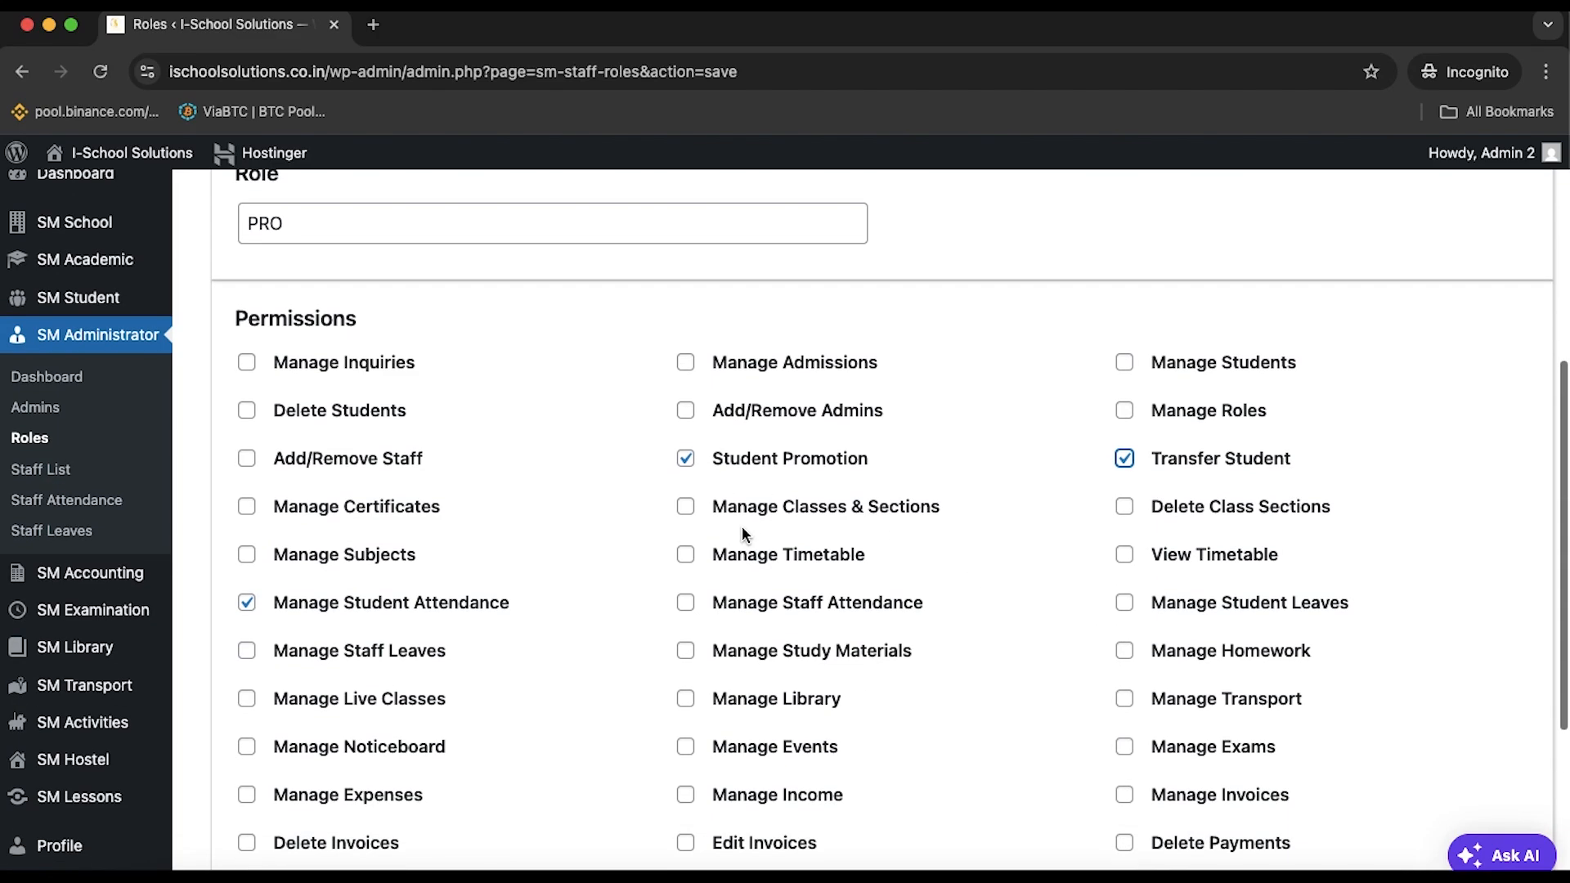
scroll(752, 515, down, 2)
scroll(1032, 642, down, 6)
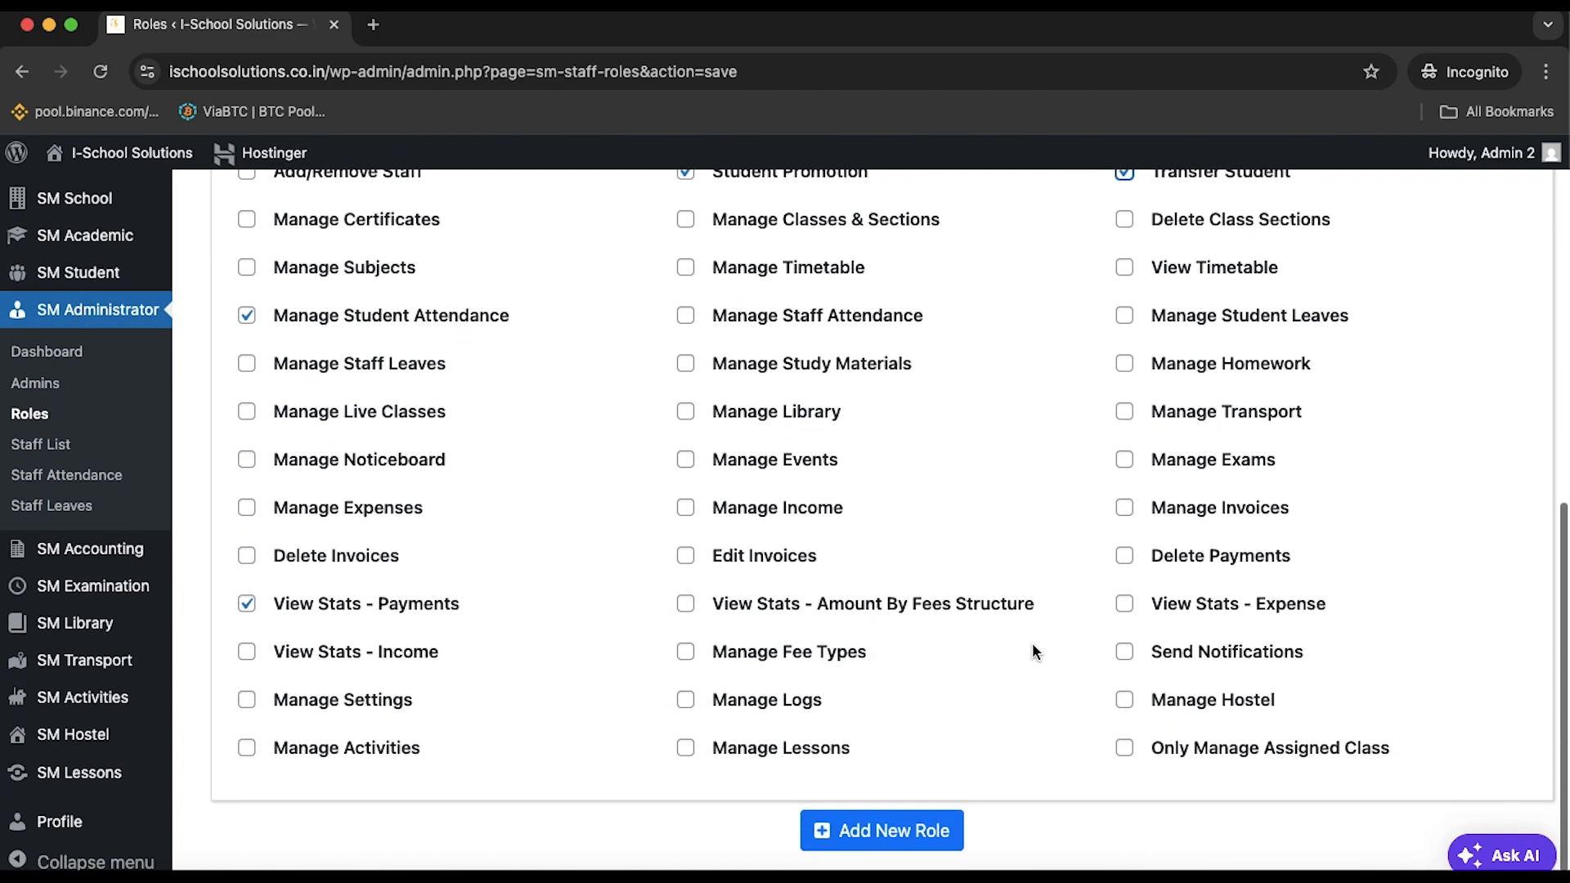
scroll(1032, 644, up, 8)
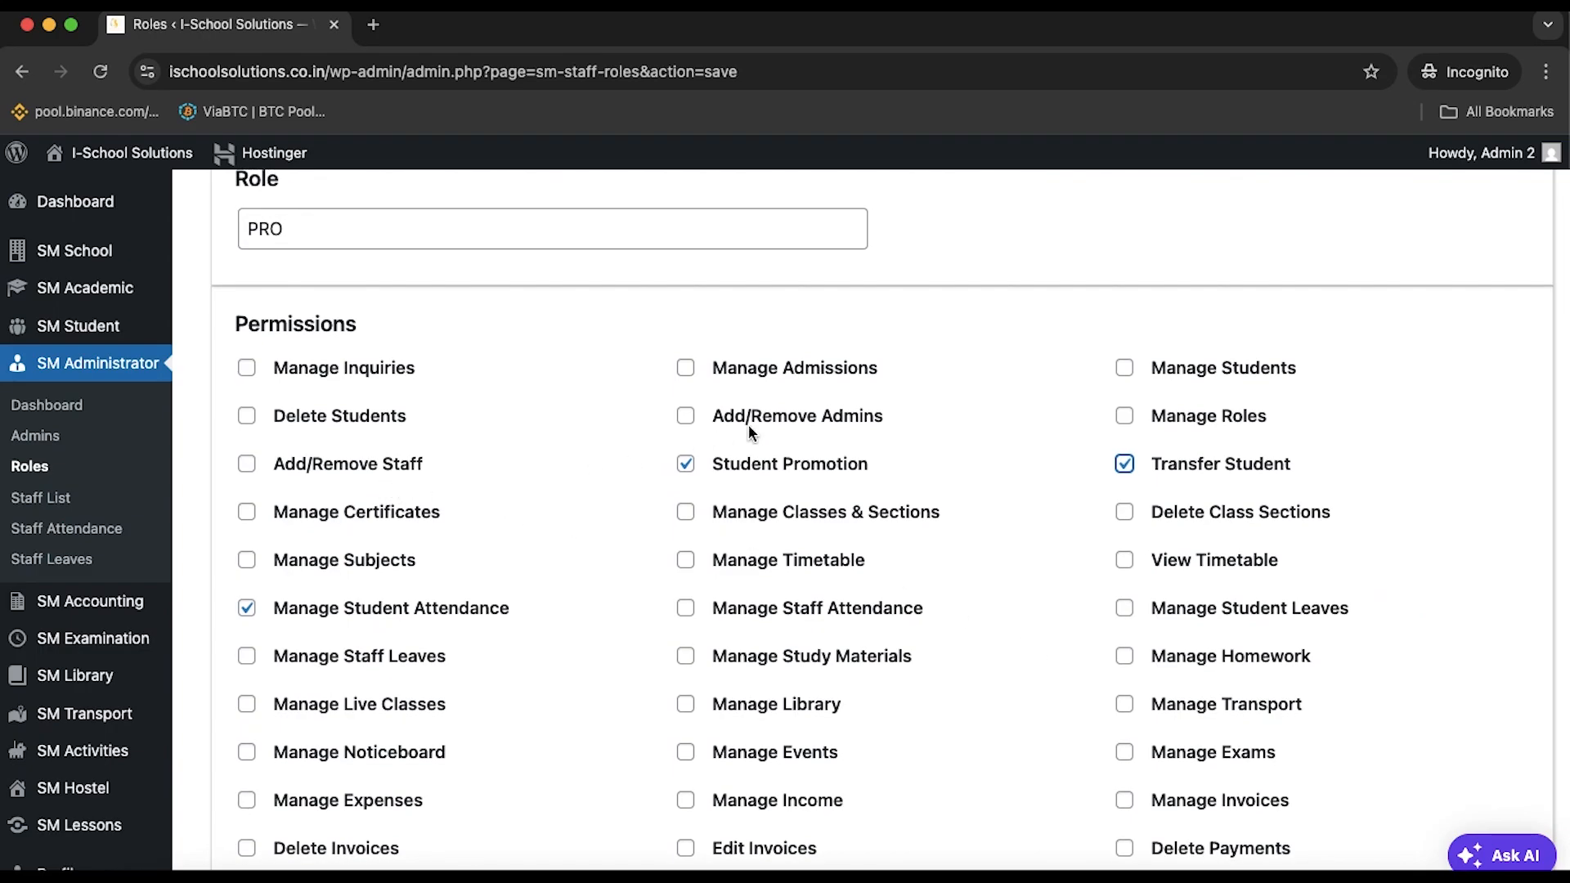
Tick Add/Remove Staff, save the PRO role and go back to the Roles list
click(246, 464)
scroll(439, 678, down, 8)
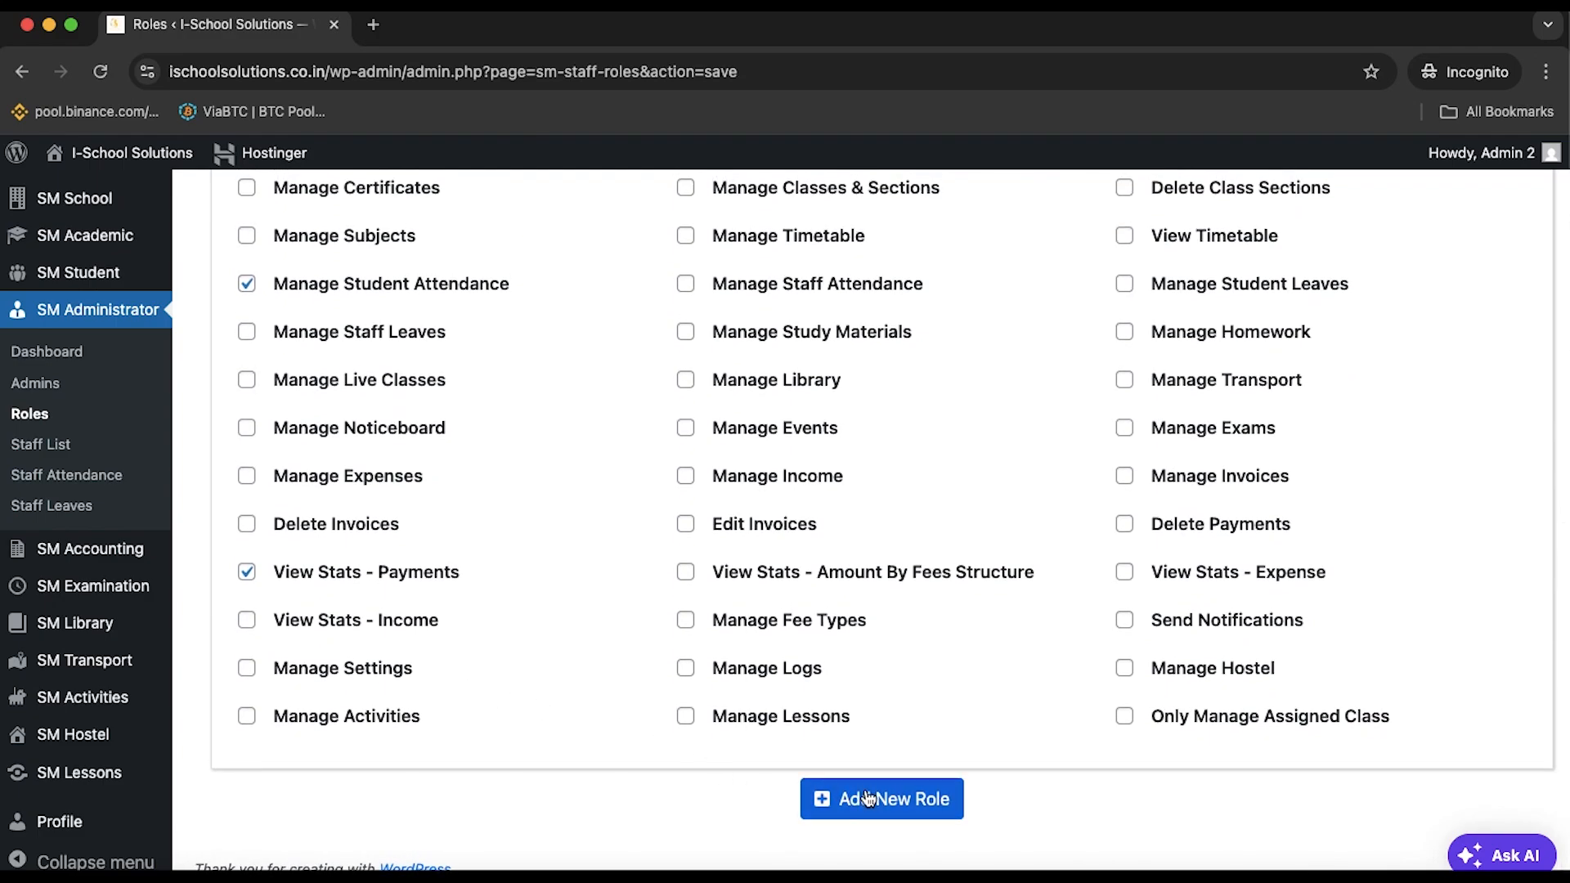
click(862, 793)
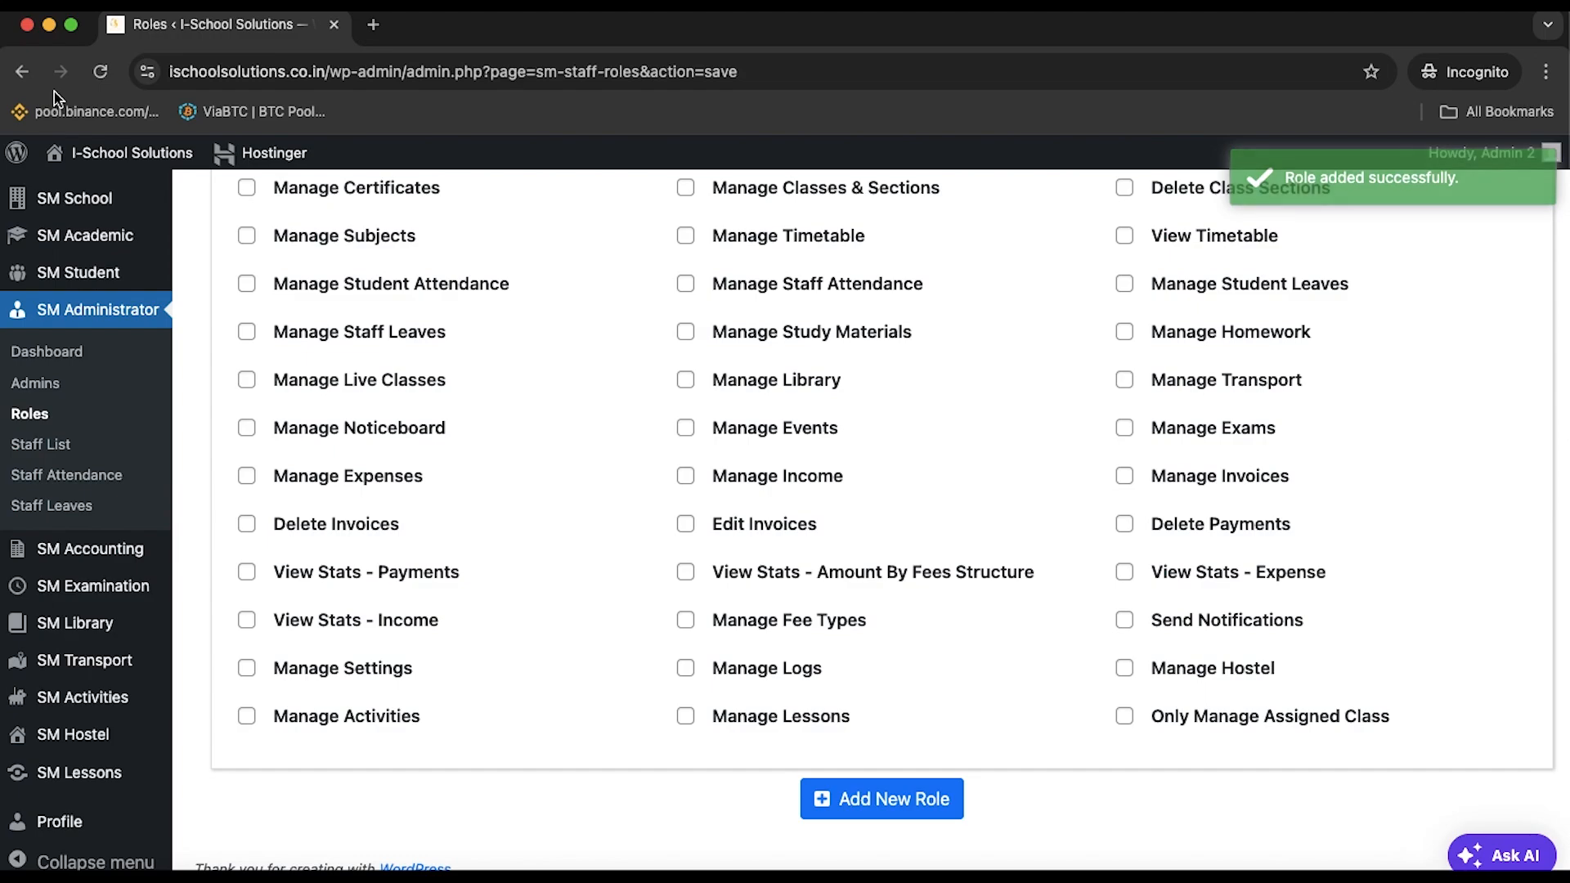
click(23, 72)
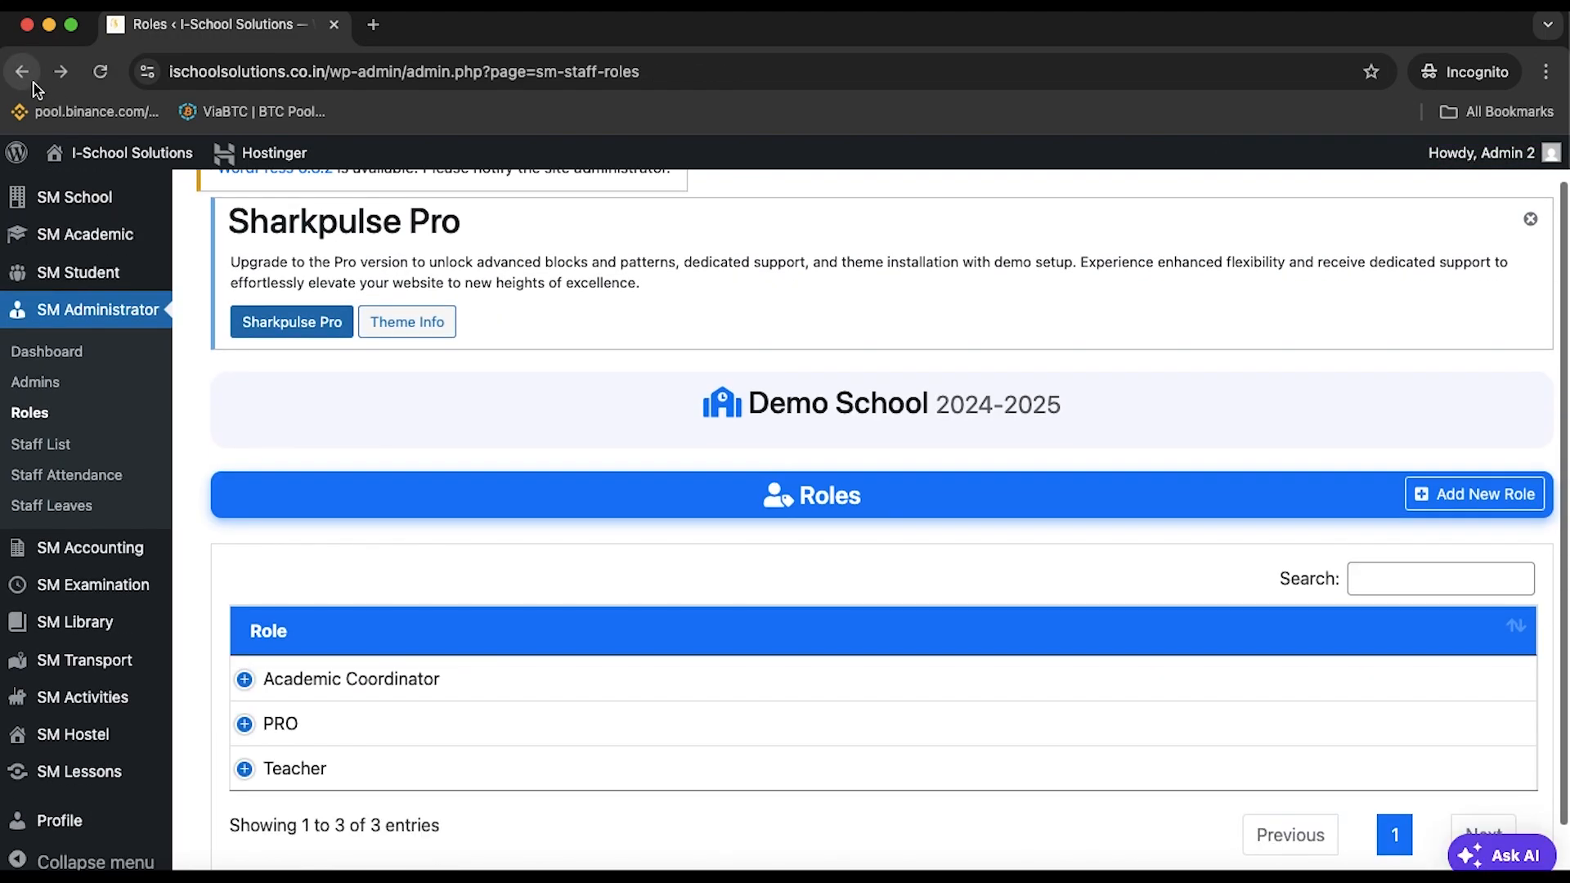
Go to the Staff List, showing one Teacher, and start a blank Add New Staff entry
scroll(501, 424, down, 2)
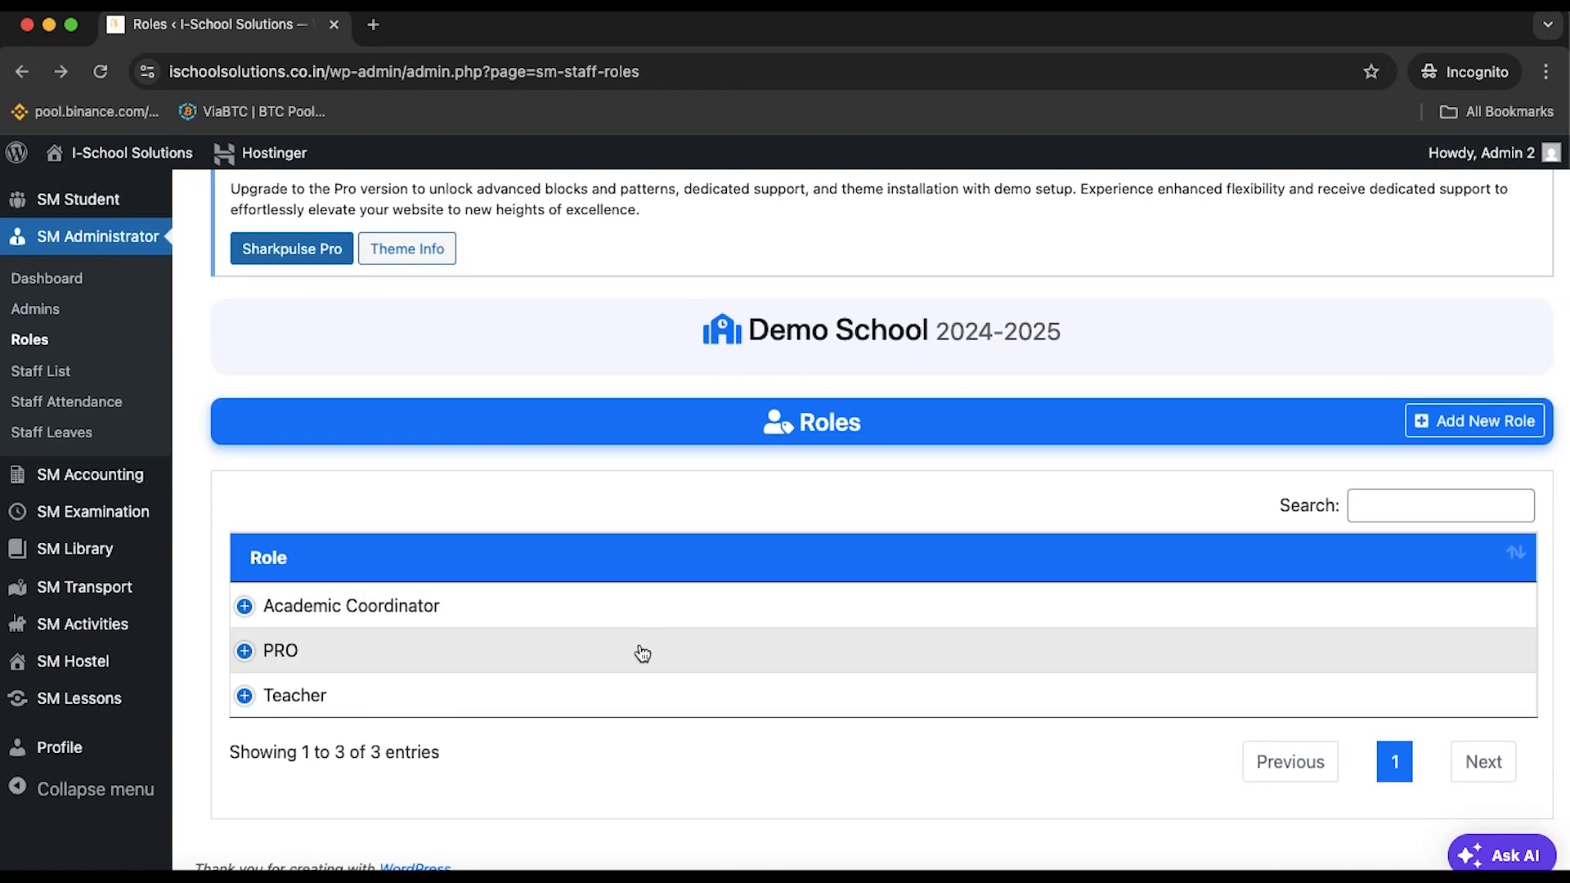
click(59, 371)
scroll(491, 695, down, 2)
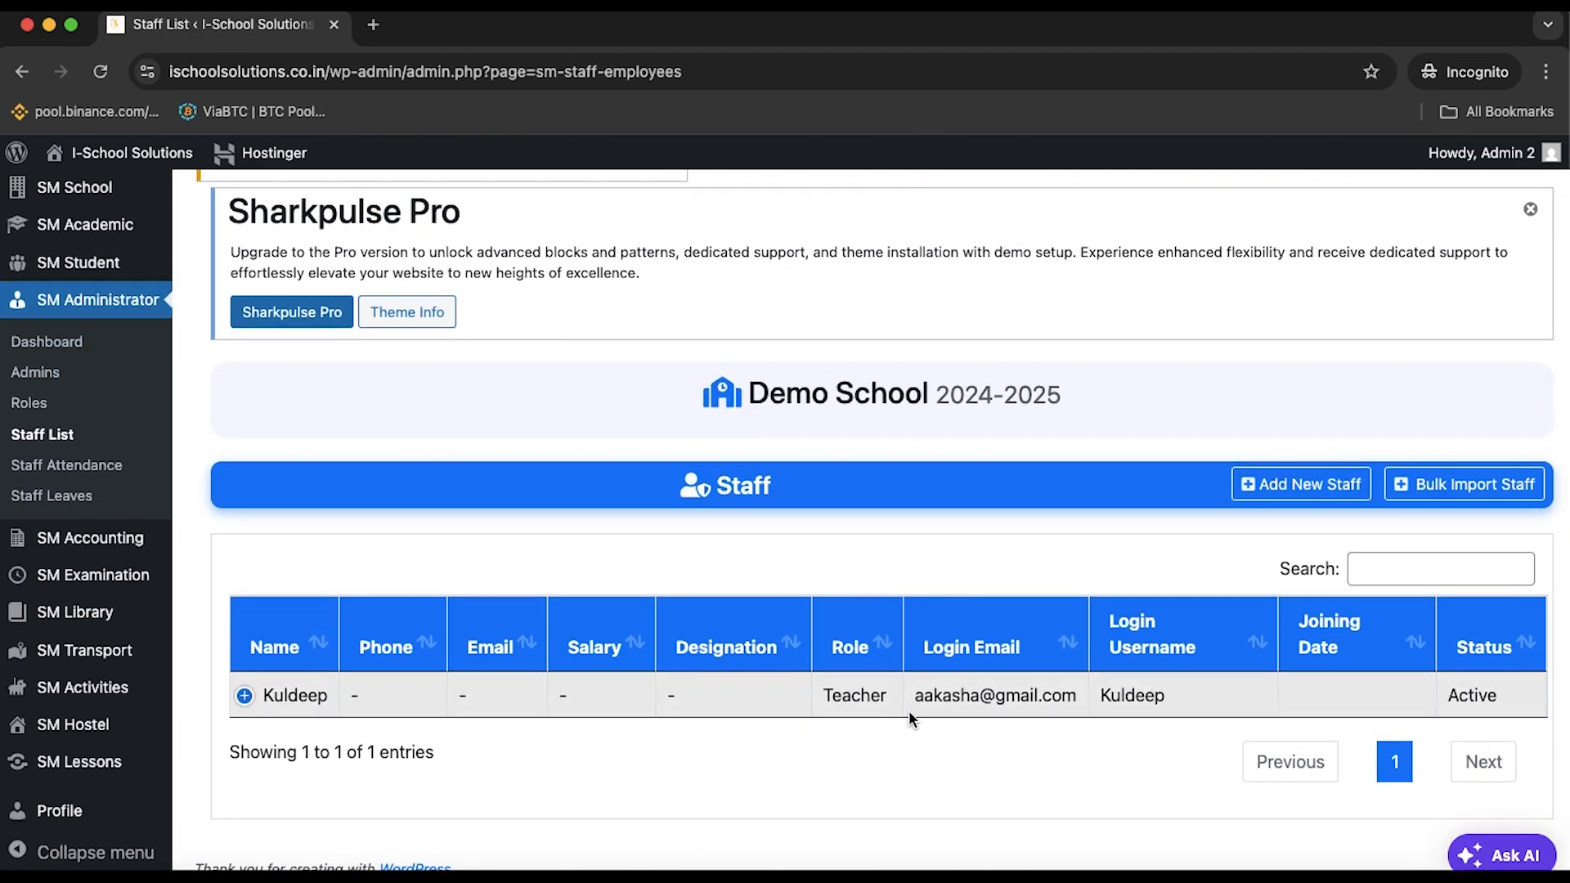
click(1273, 493)
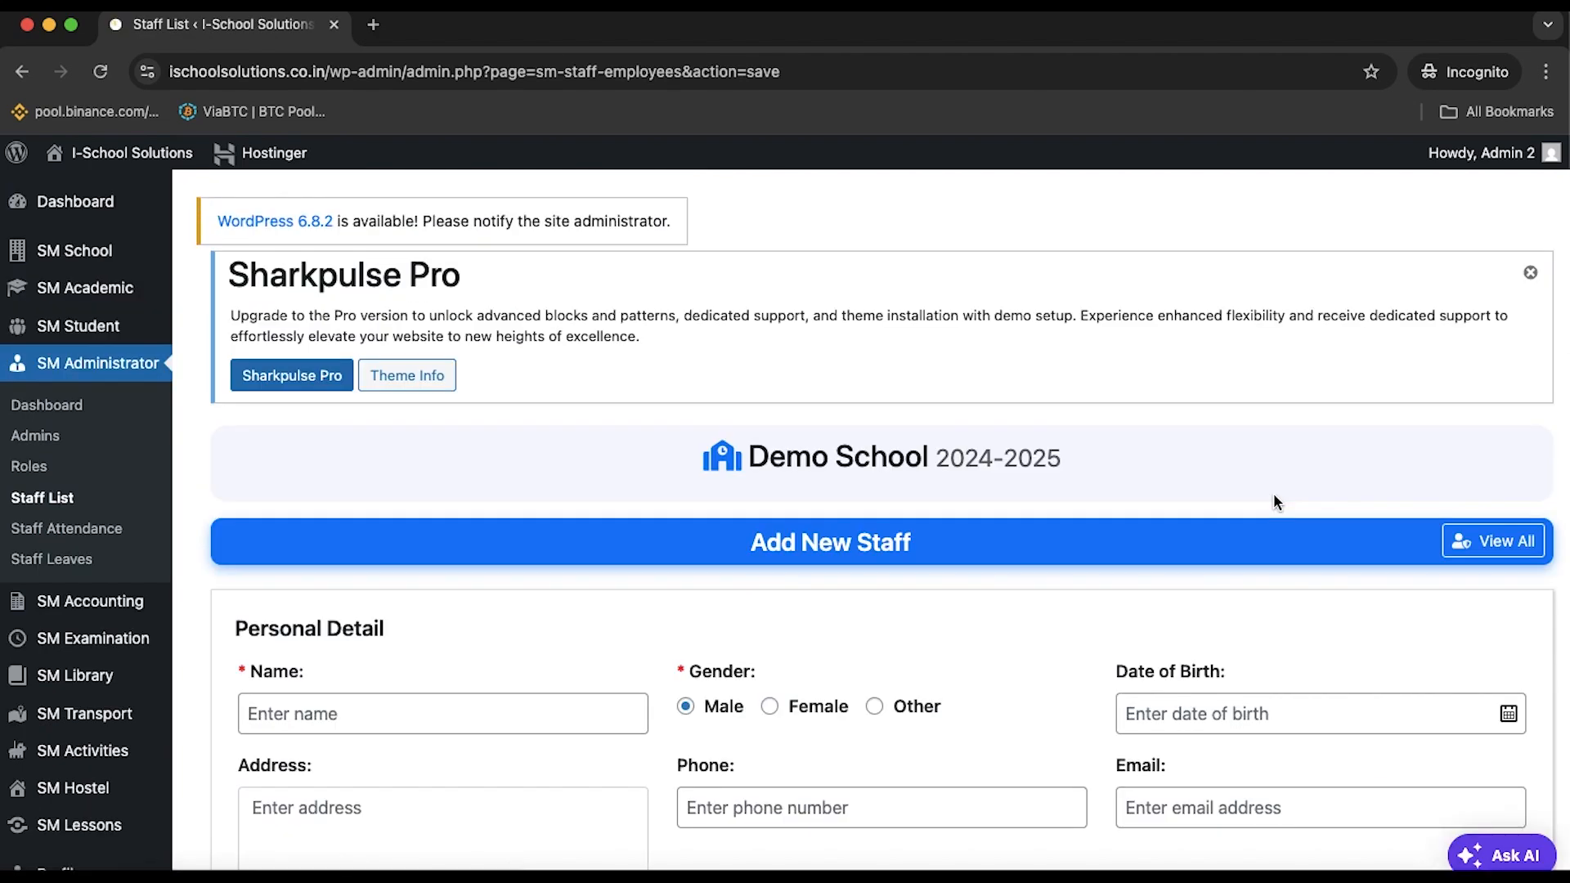
Enter the staff member's name and set gender to Female
scroll(1273, 502, down, 5)
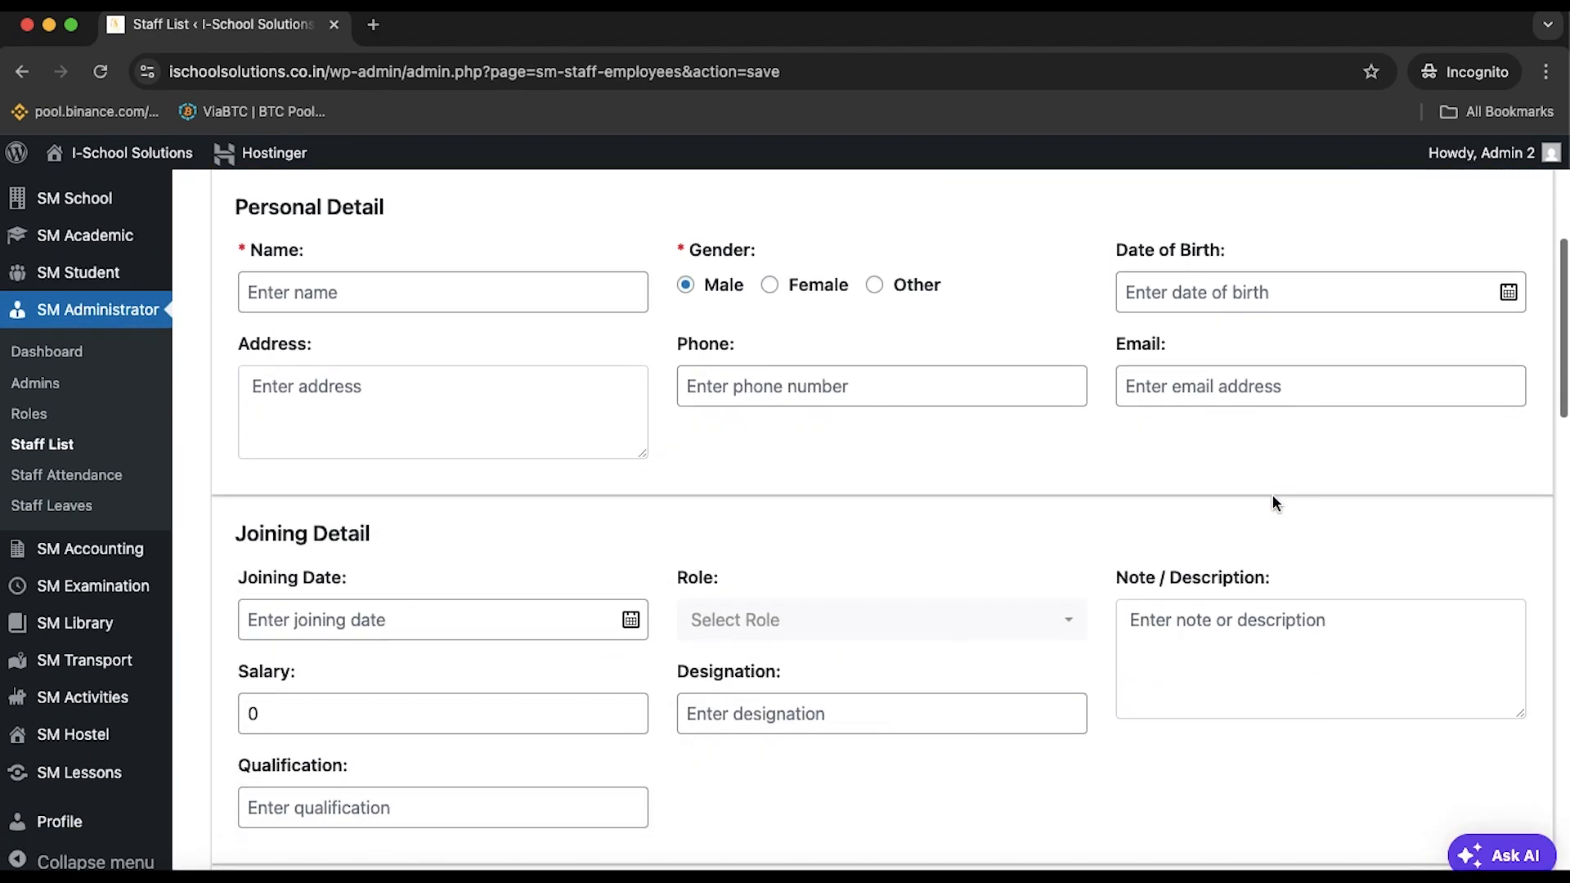
click(394, 287)
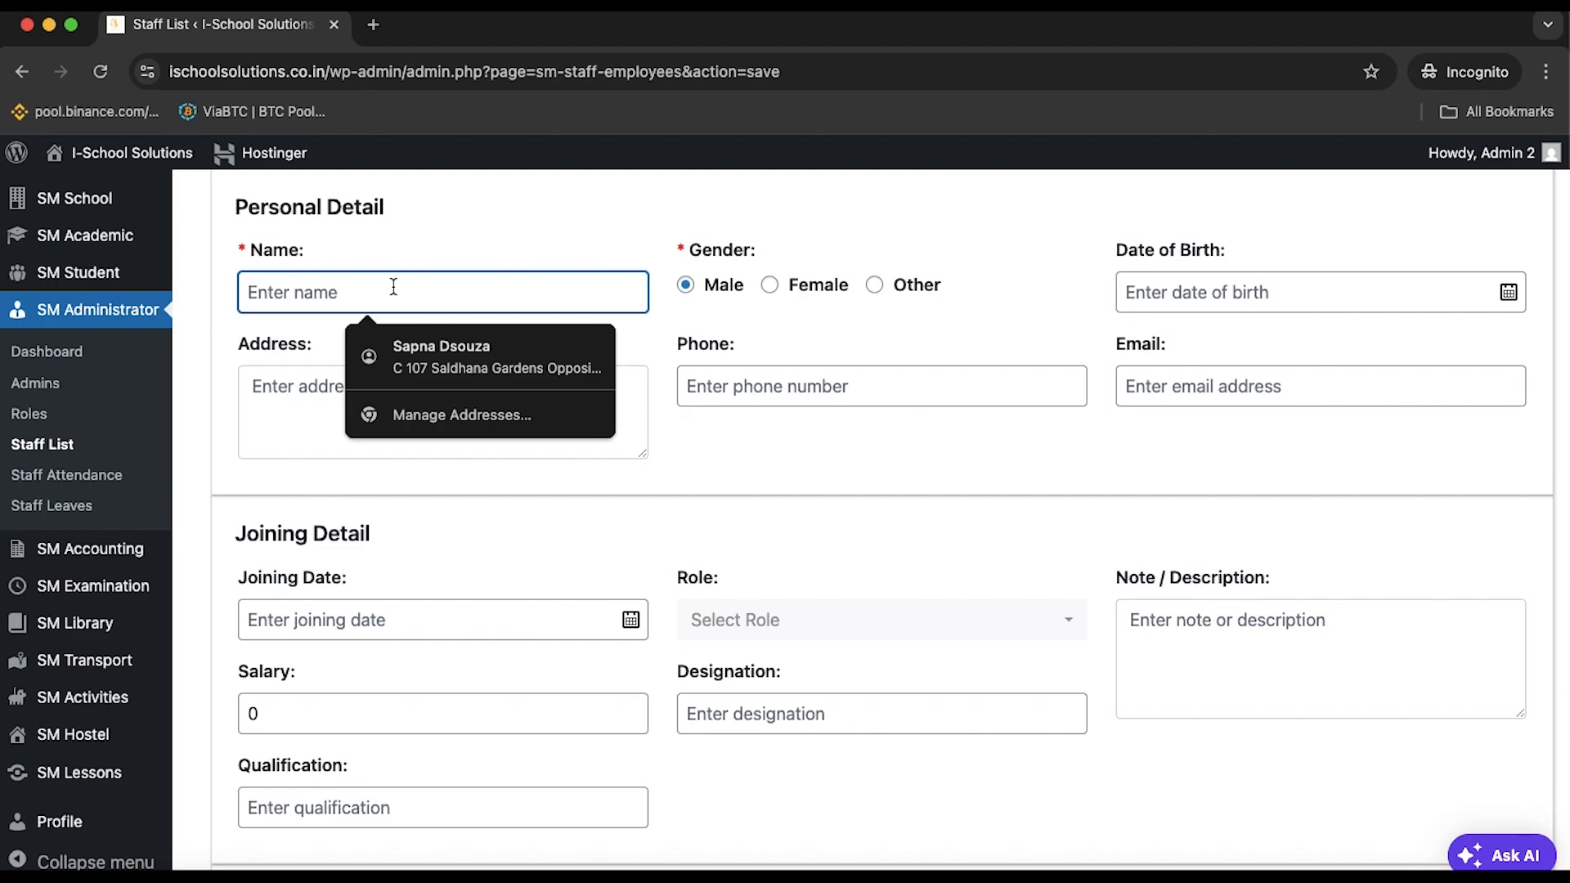
text(Chanda)
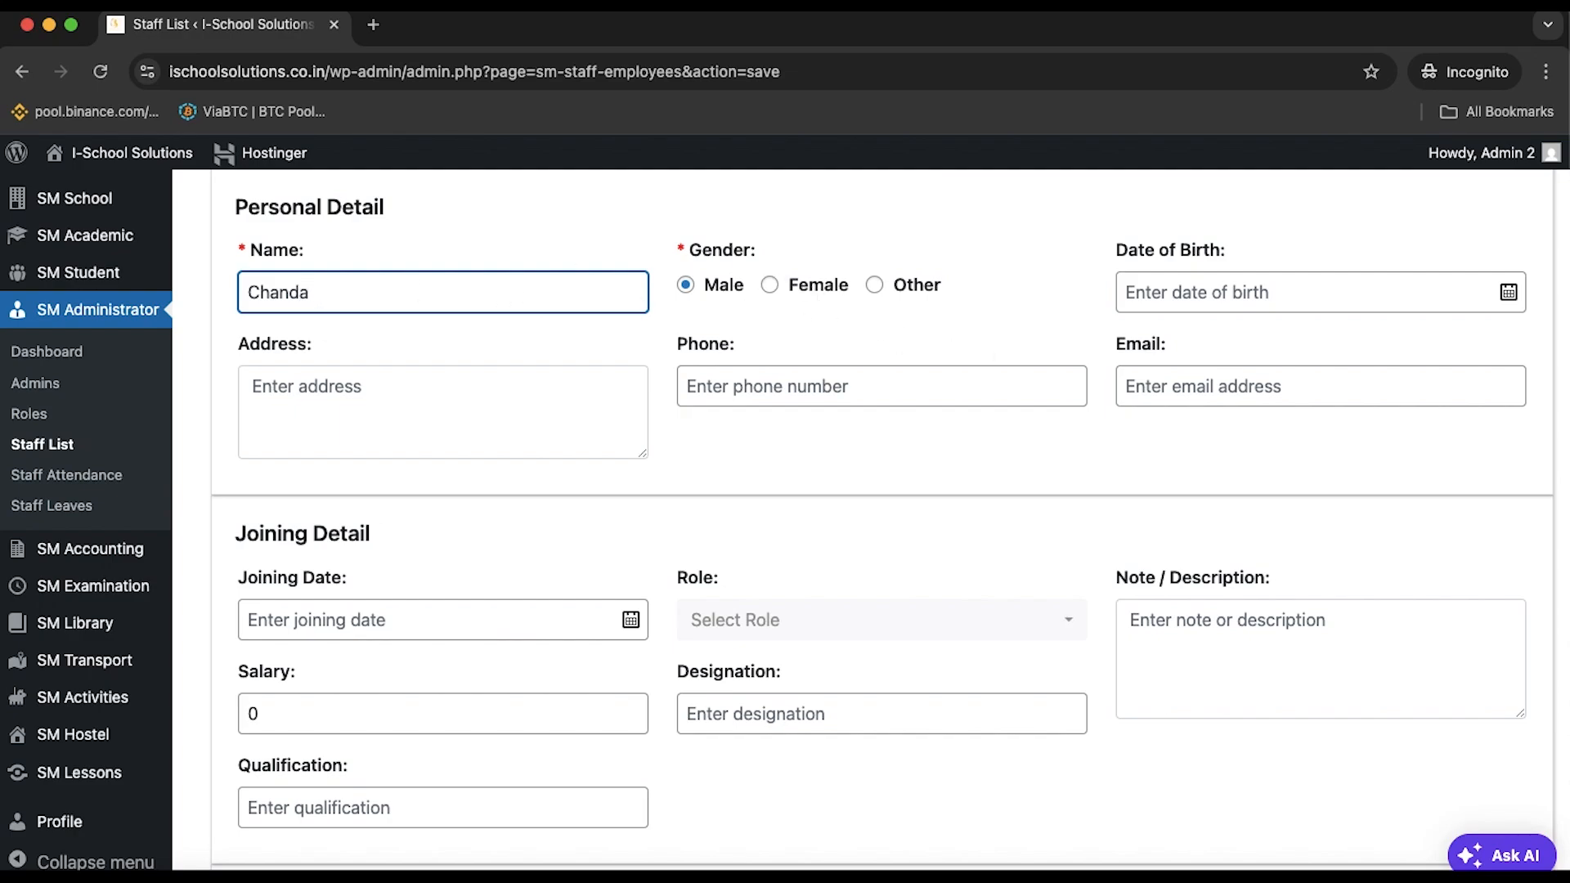
key(BackSpace)
key(BackSpace)
key(BackSpace)
key(BackSpace)
text(Su)
click(769, 285)
Set the date of birth to 19/07/2011
click(1273, 288)
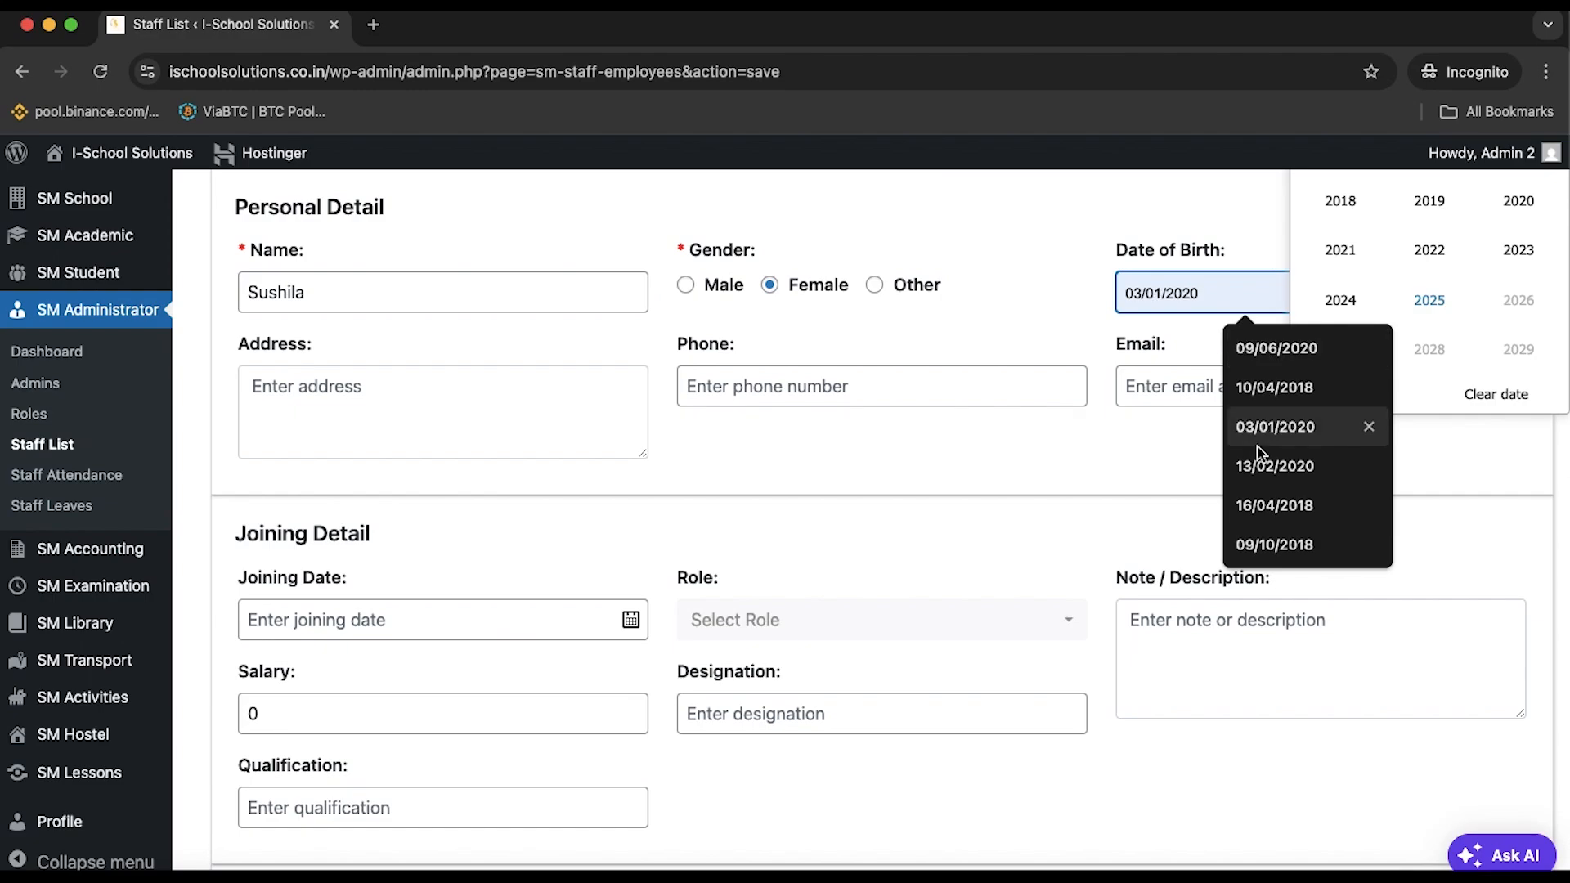
click(1264, 505)
click(1249, 347)
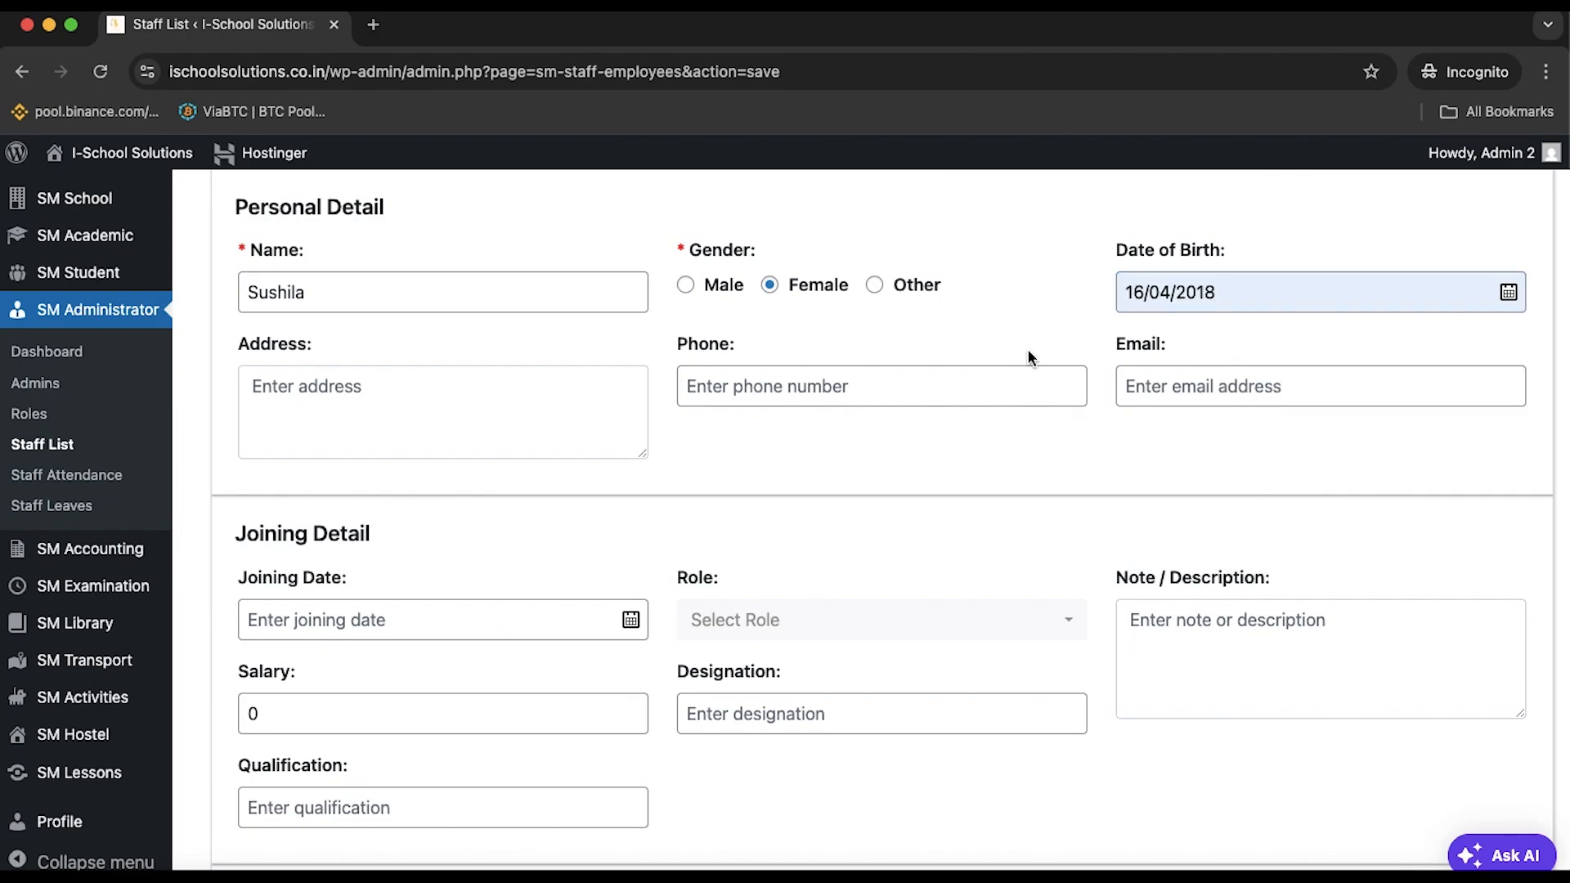
click(1236, 278)
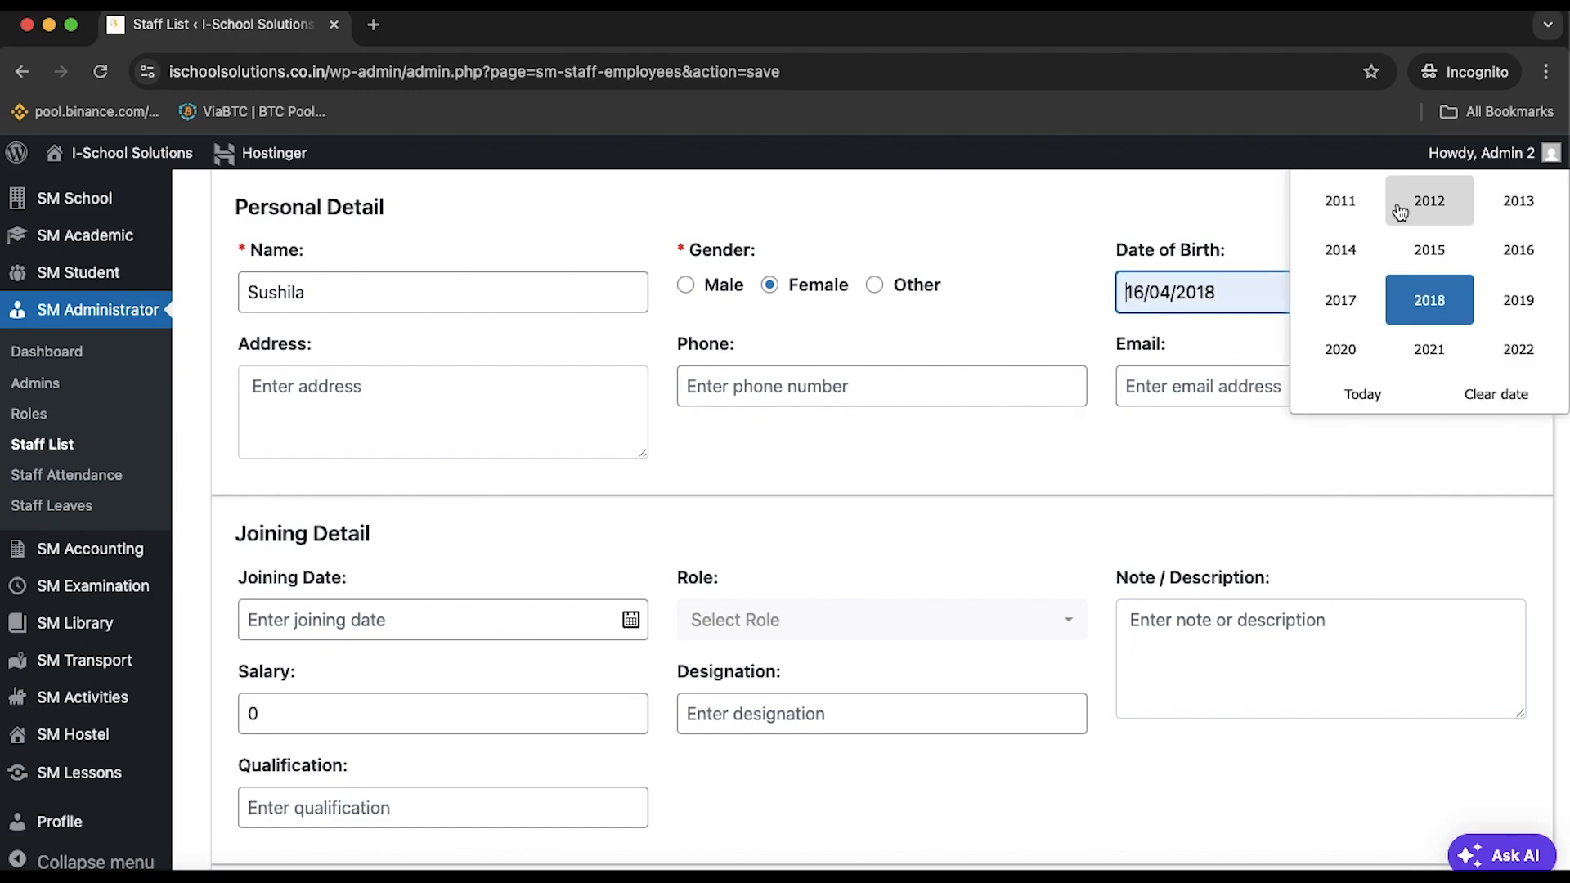
scroll(1414, 298, up, 3)
click(1345, 347)
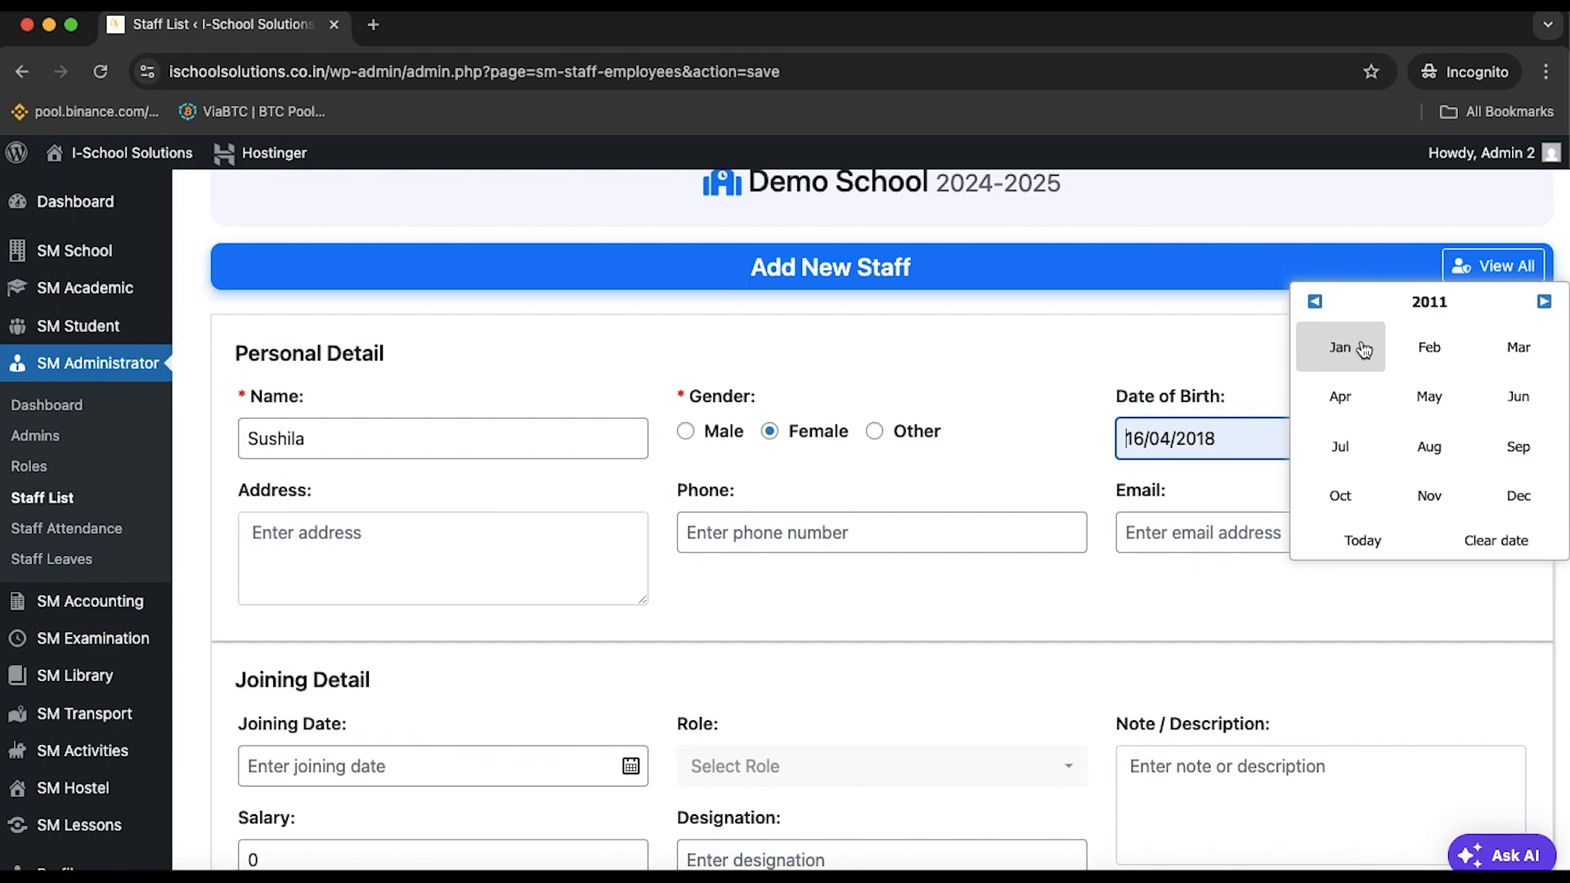
click(1341, 447)
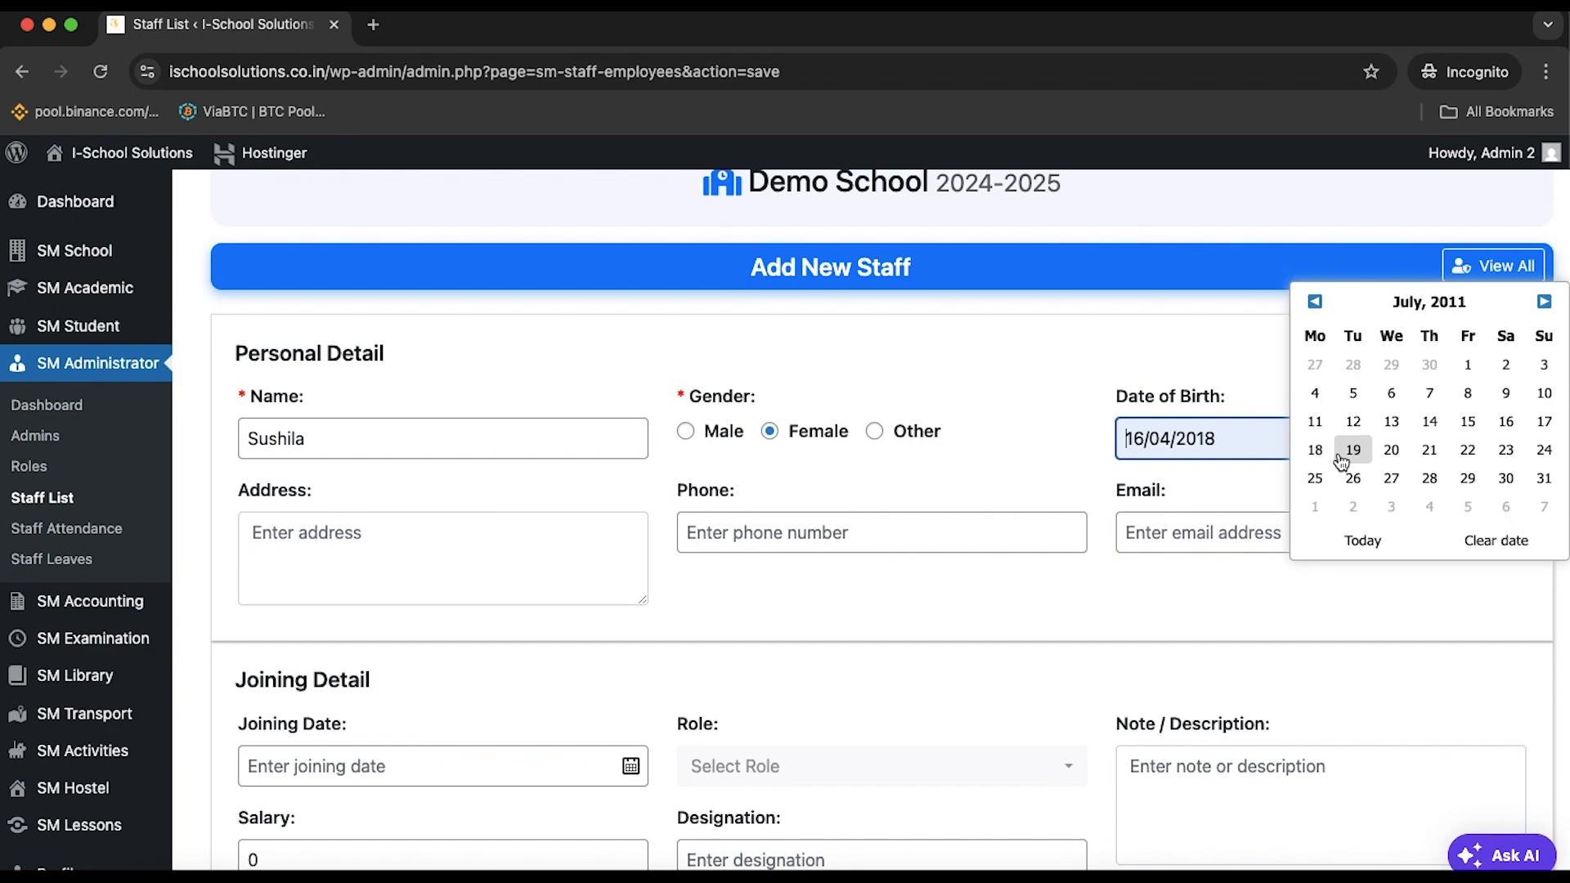
click(1341, 451)
click(901, 680)
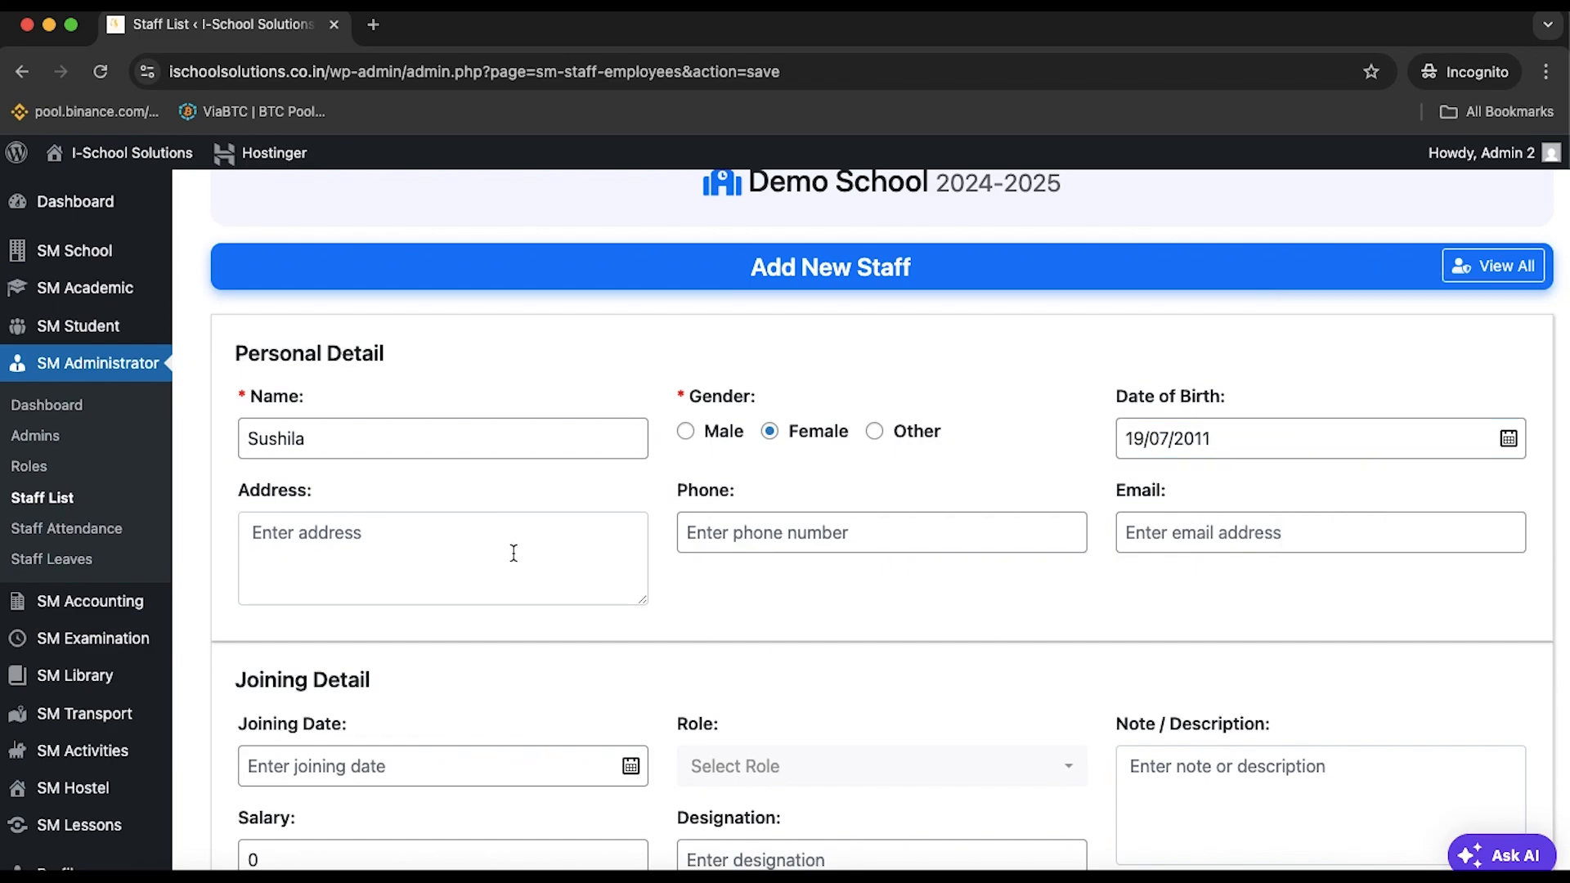
Bring up the Joining Date calendar and step back to the month picker
scroll(513, 554, down, 3)
scroll(517, 556, down, 1)
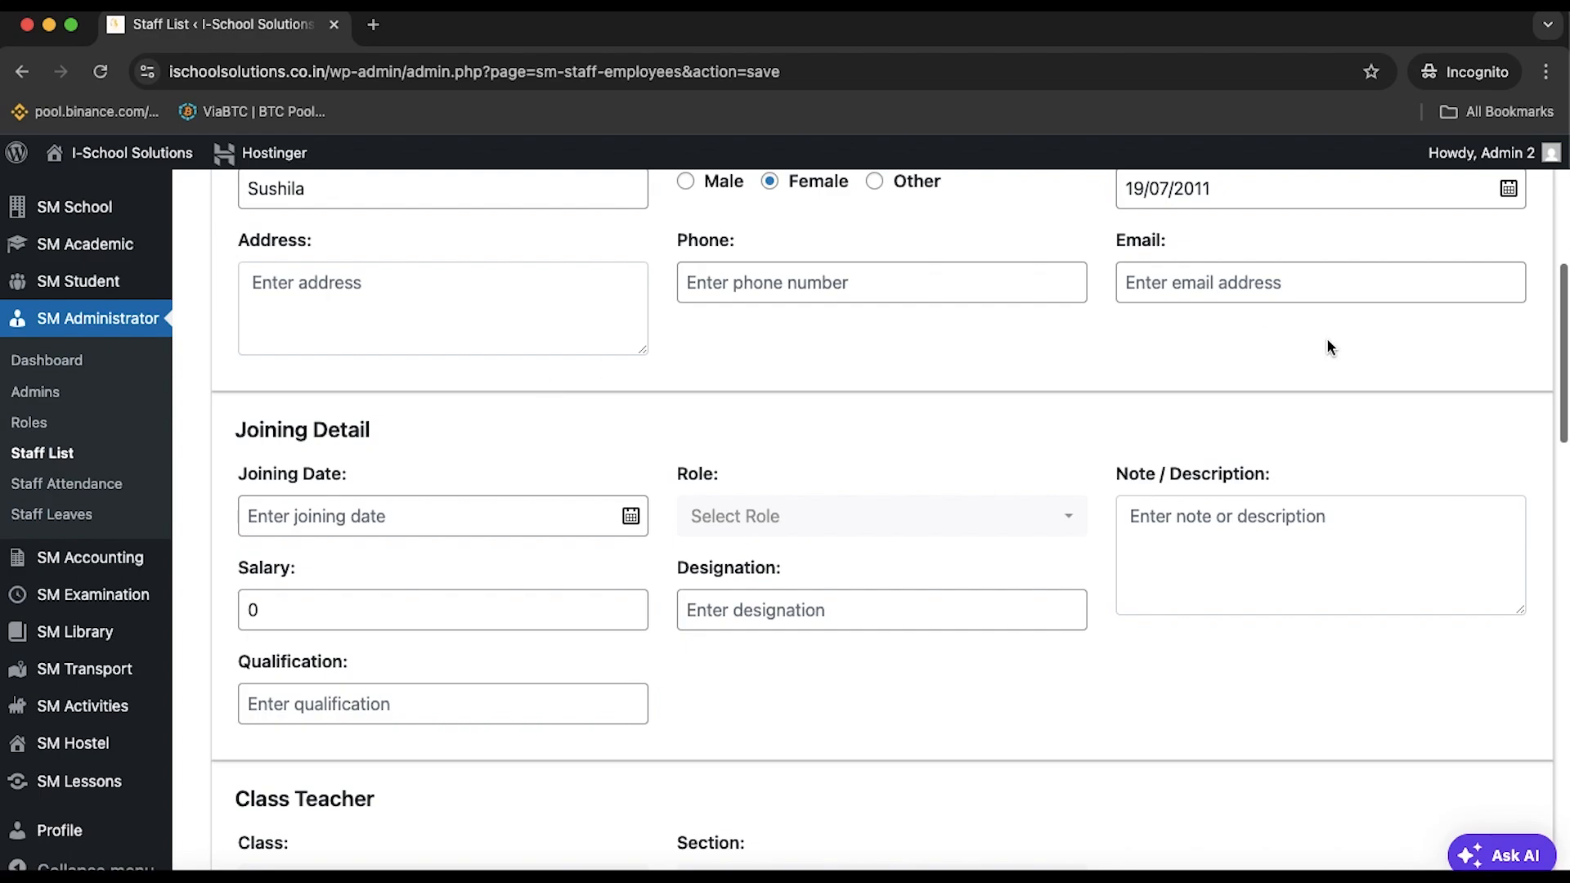
click(630, 516)
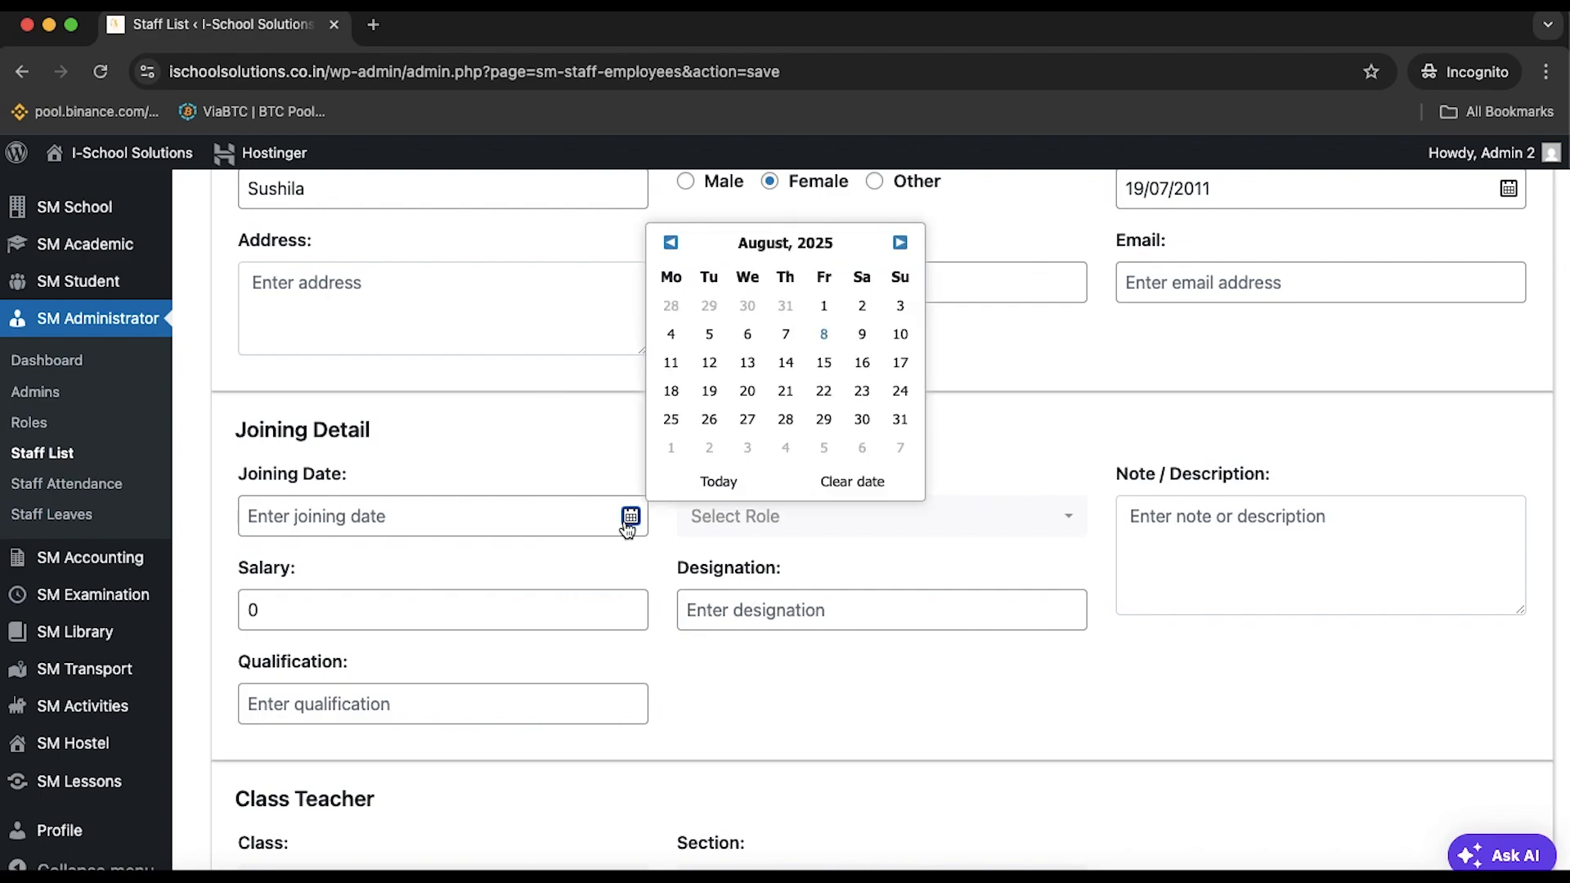
double_click(670, 243)
double_click(675, 249)
click(674, 250)
click(787, 249)
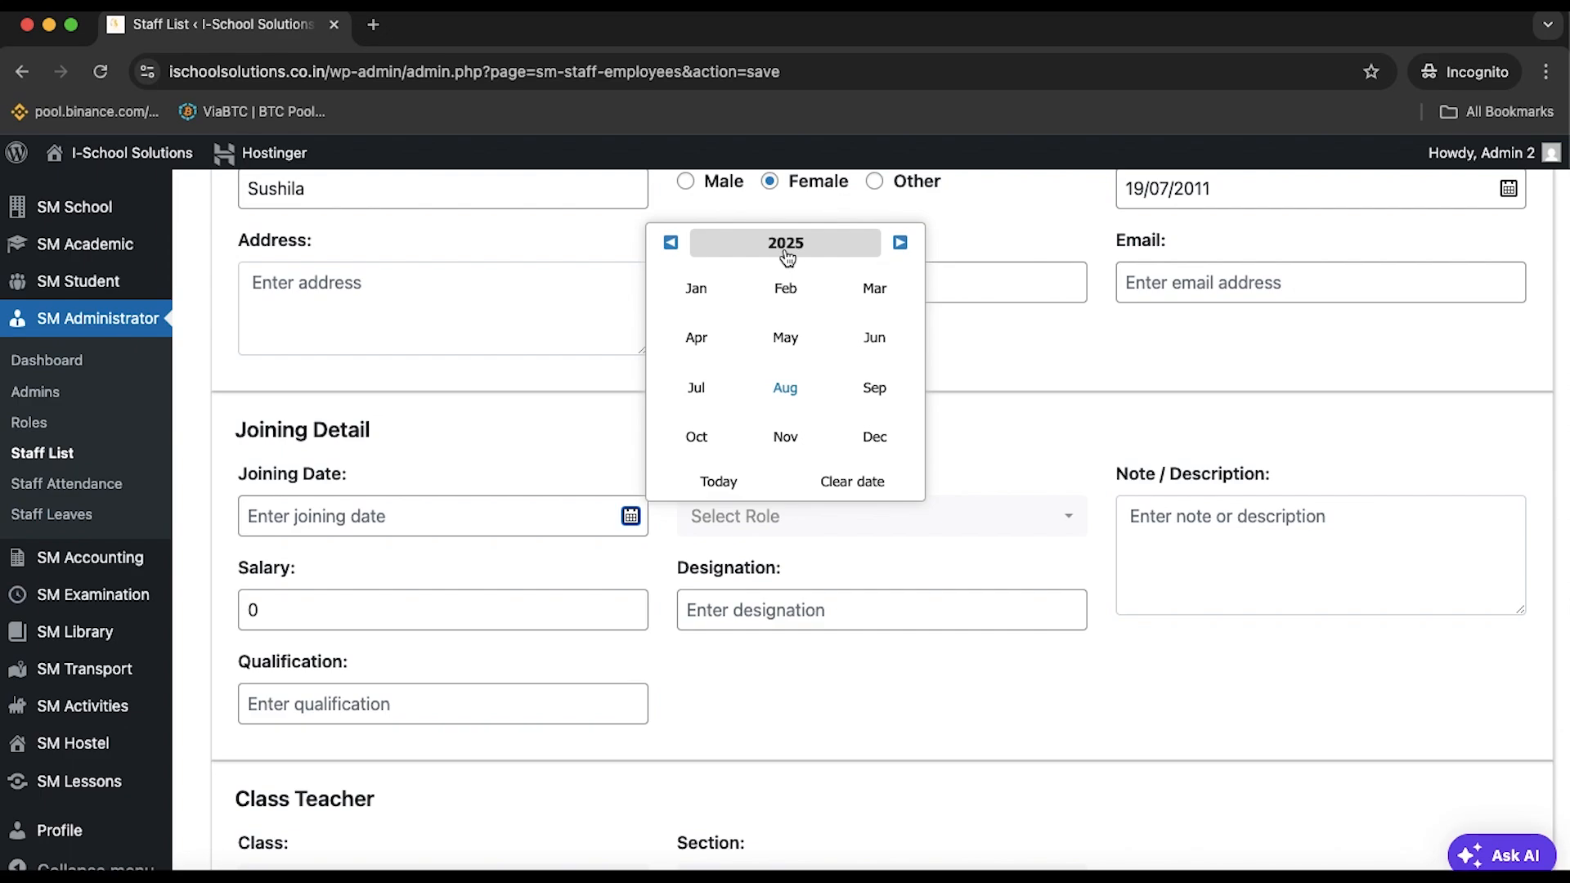
Set the joining date to 26/08/2021 and assign the Teacher role
triple_click(673, 243)
click(673, 242)
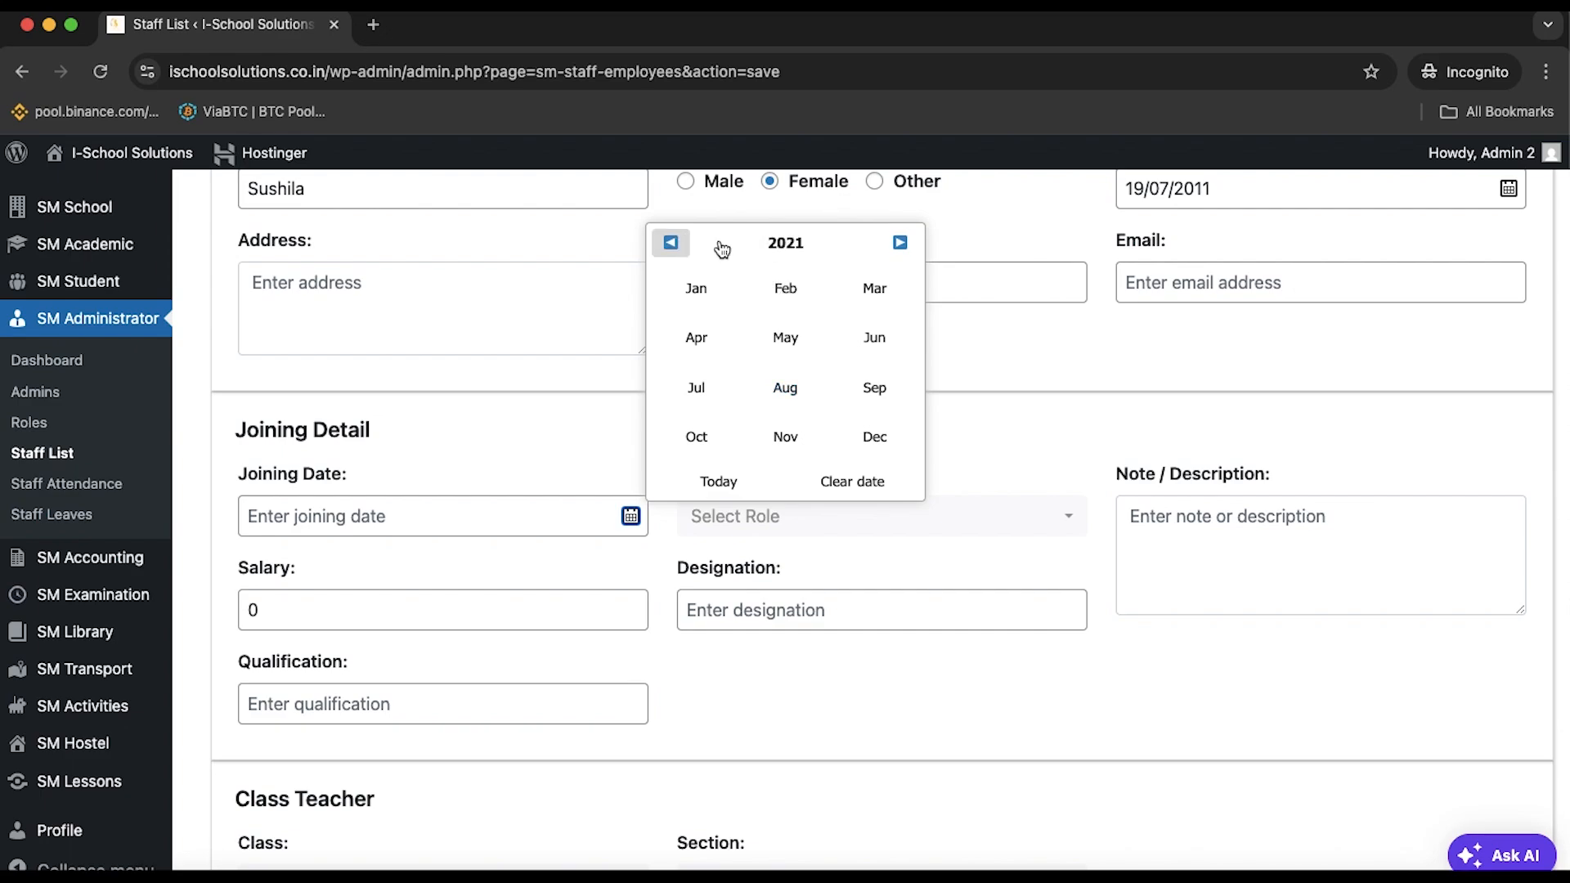
click(787, 391)
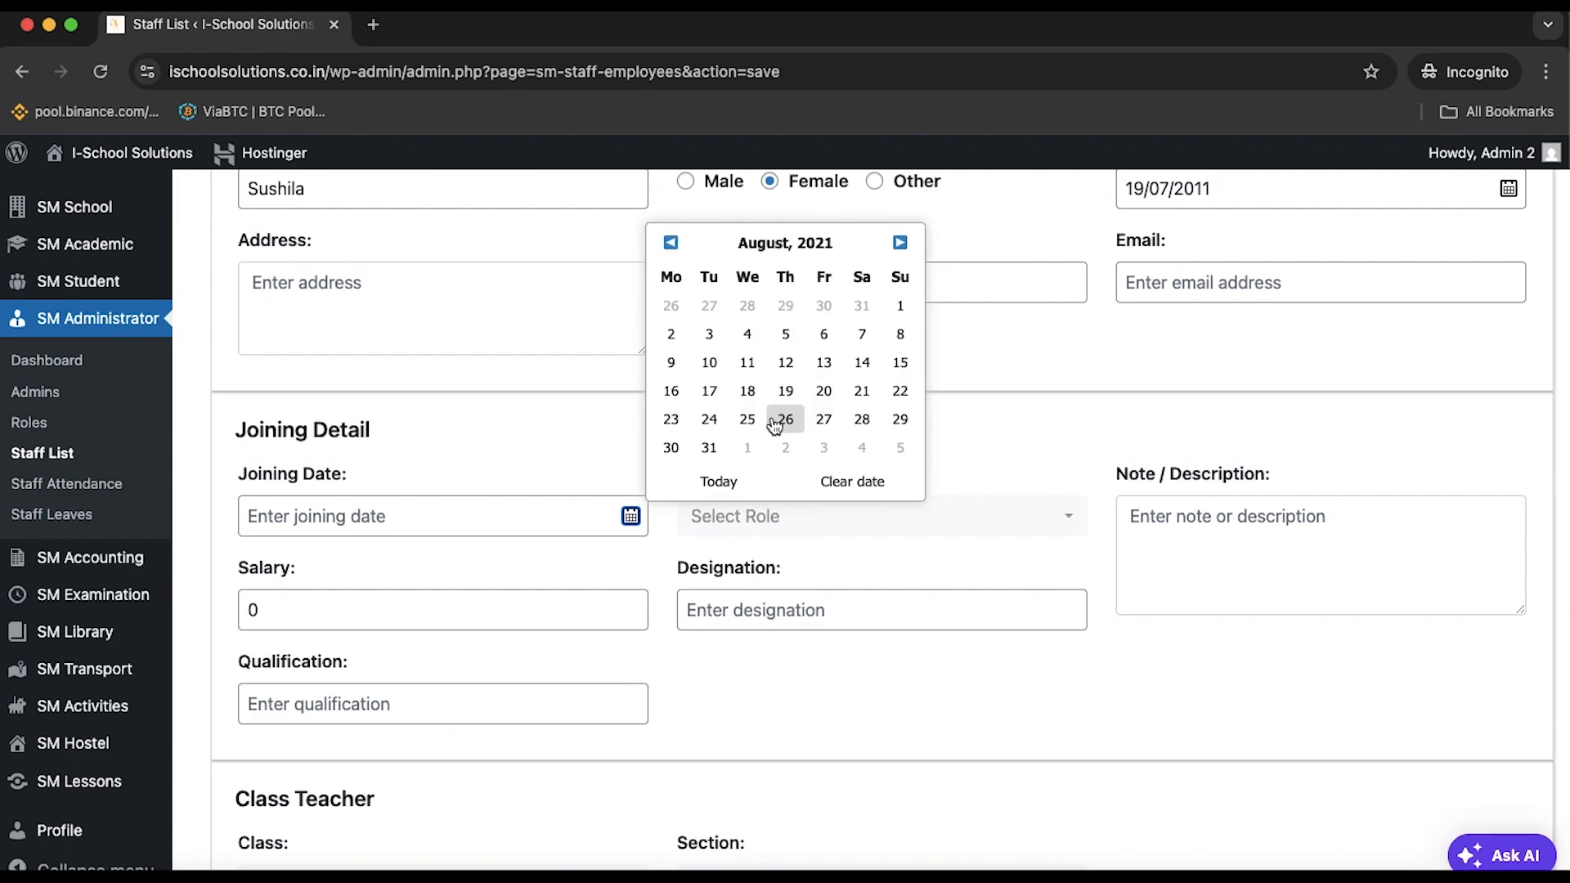
click(785, 419)
click(792, 530)
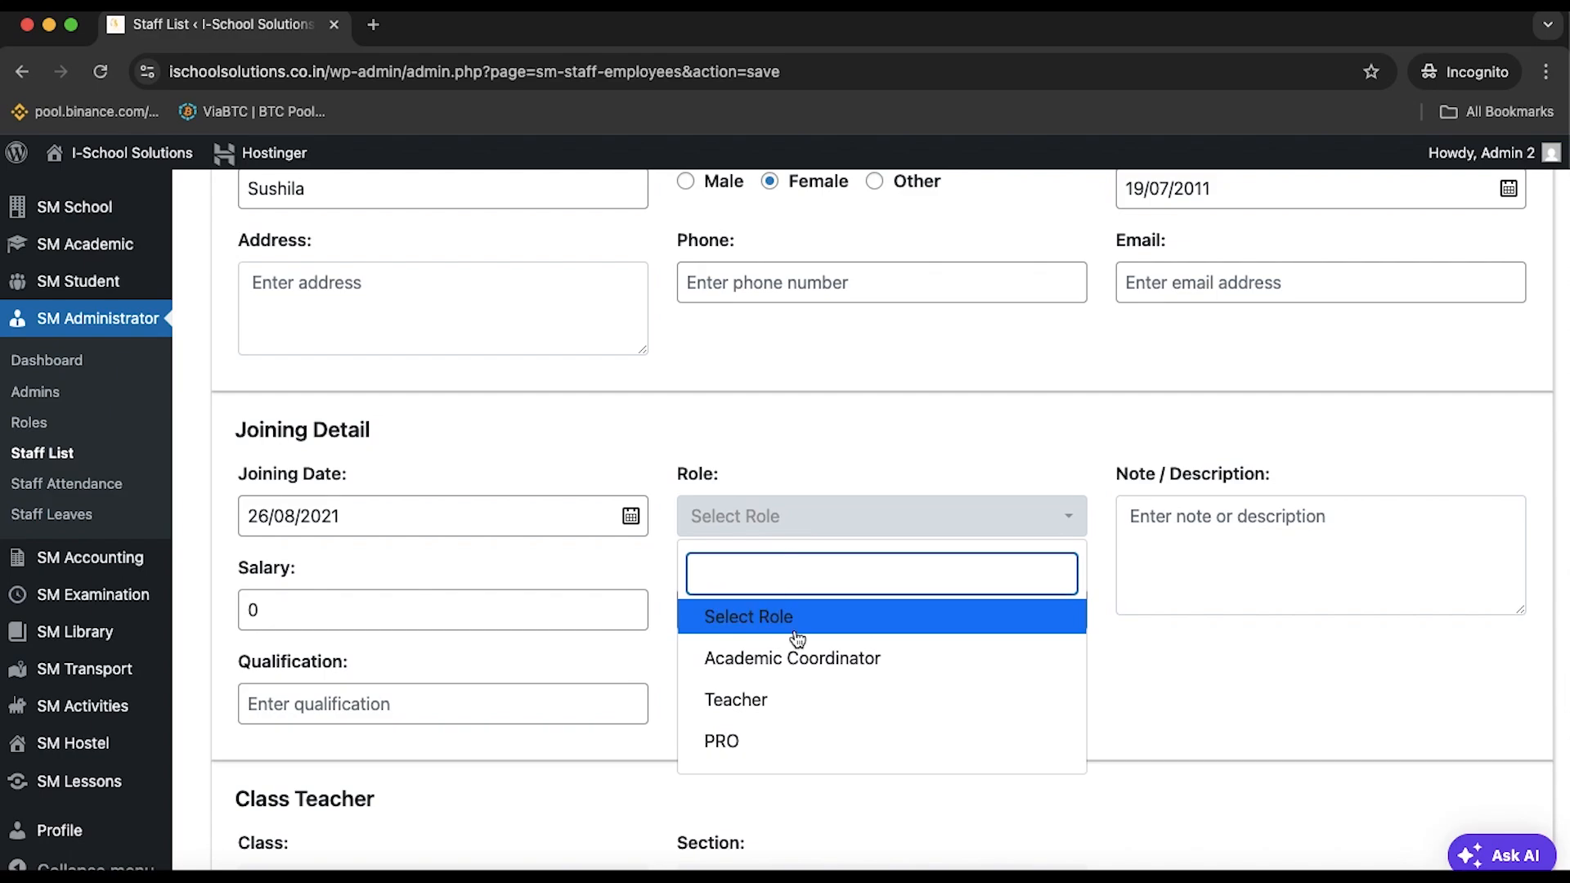
click(793, 702)
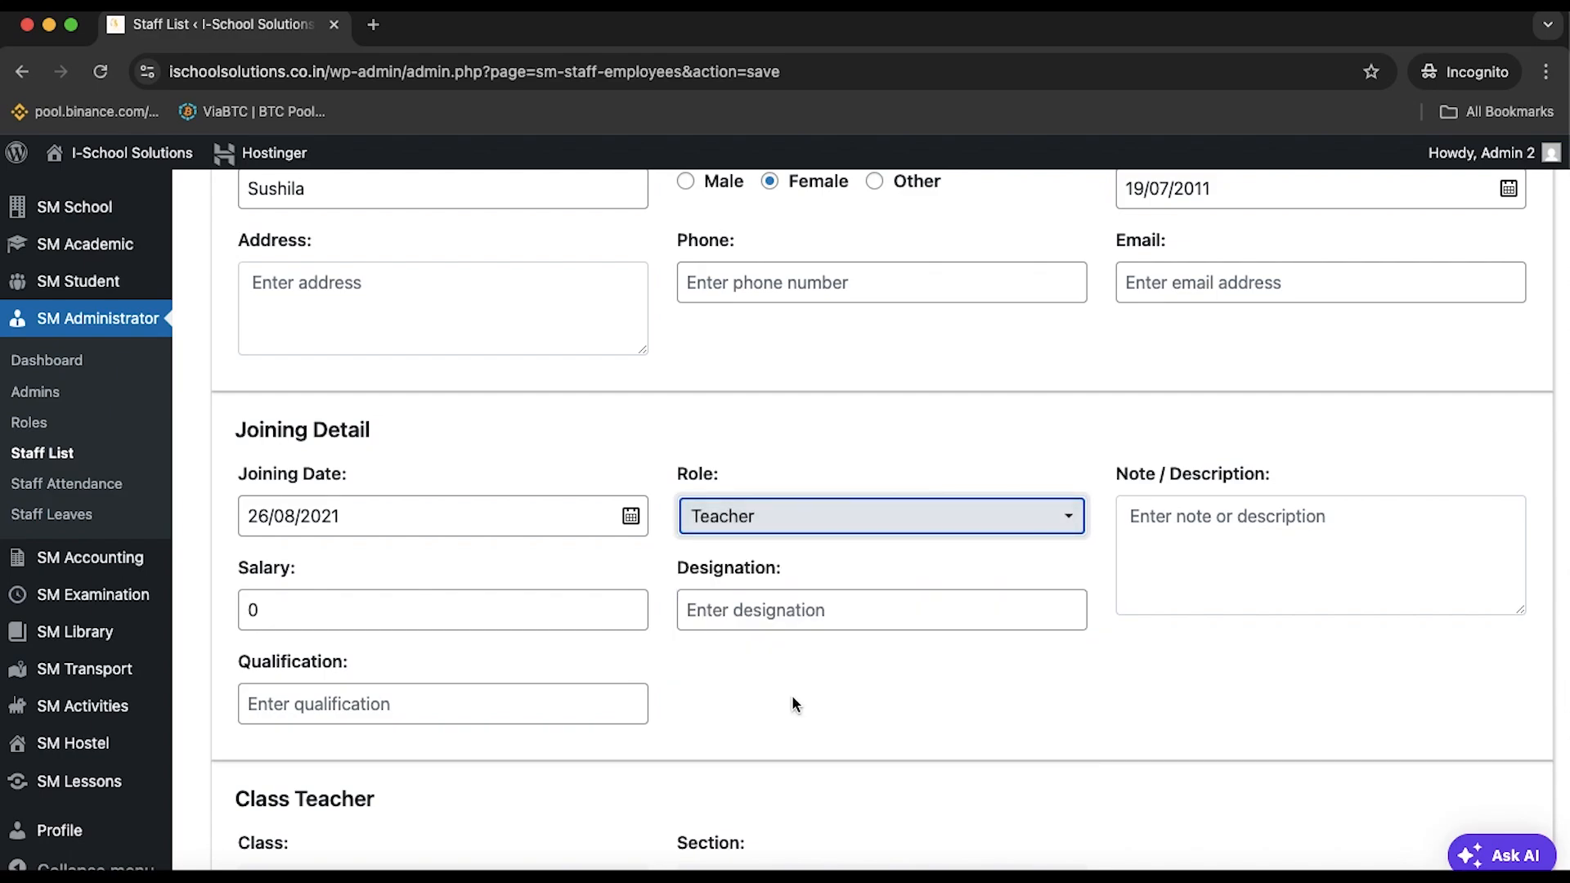
click(1143, 563)
click(991, 527)
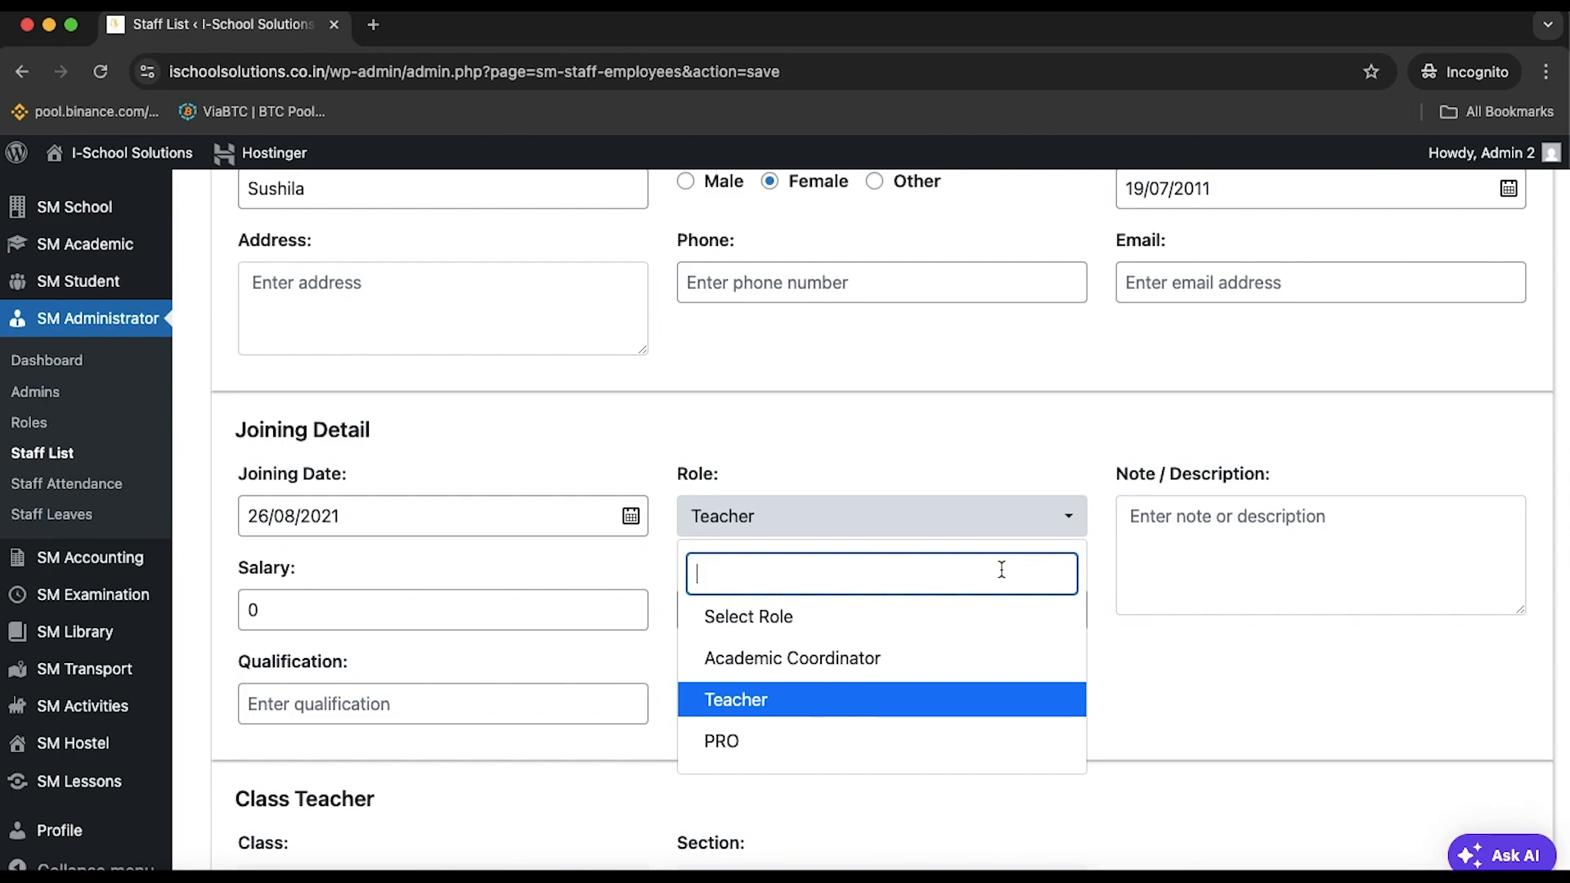
click(615, 607)
Set salary to 25000 and designation to Science Teacher
click(1193, 538)
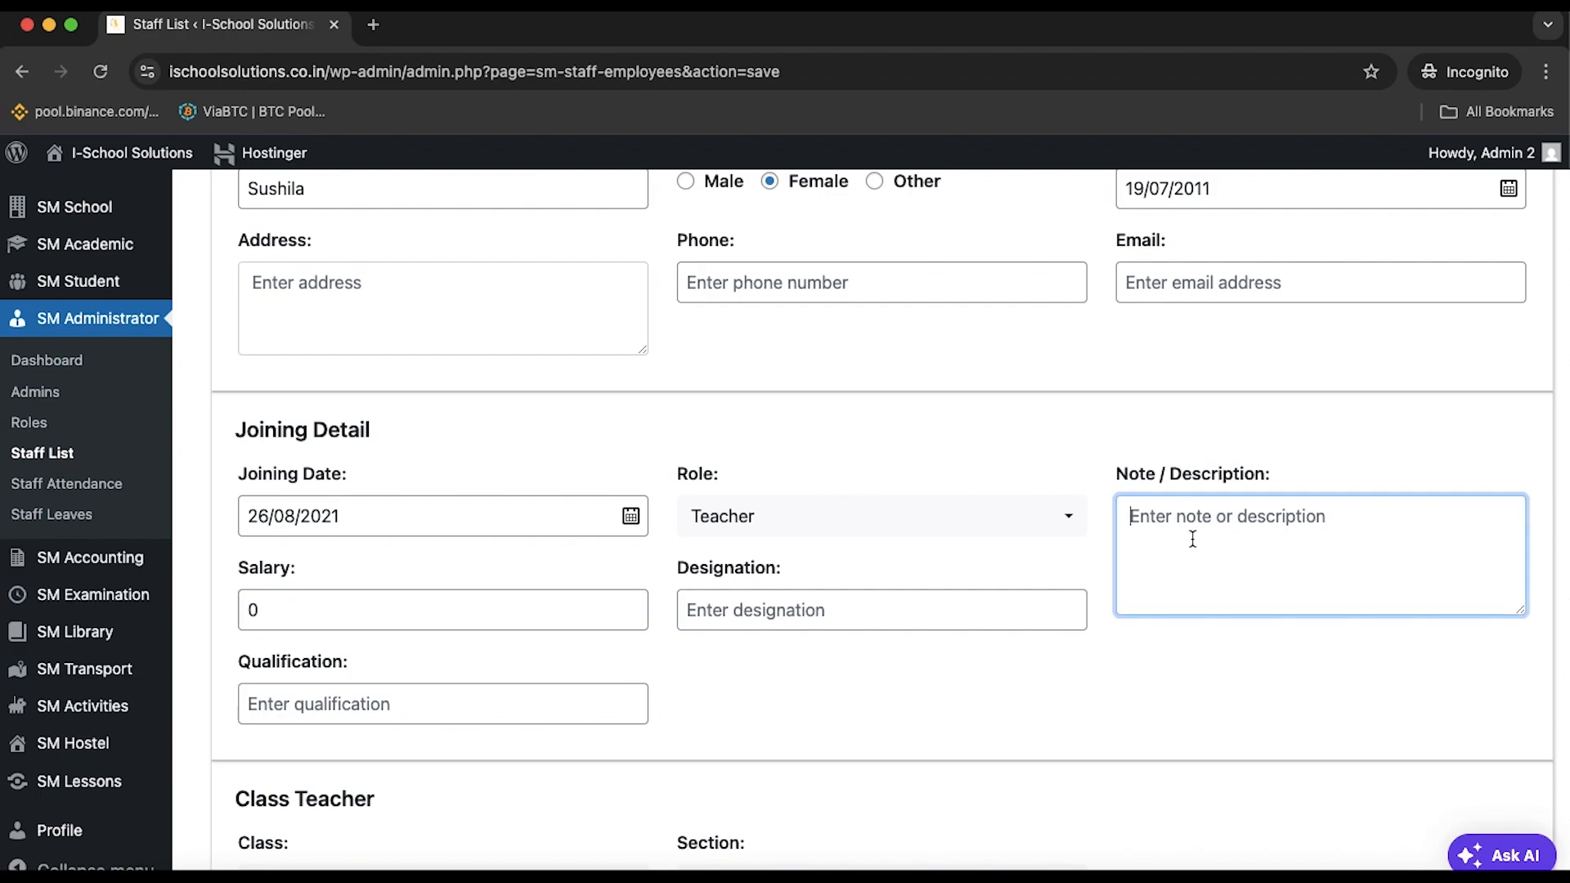
click(515, 622)
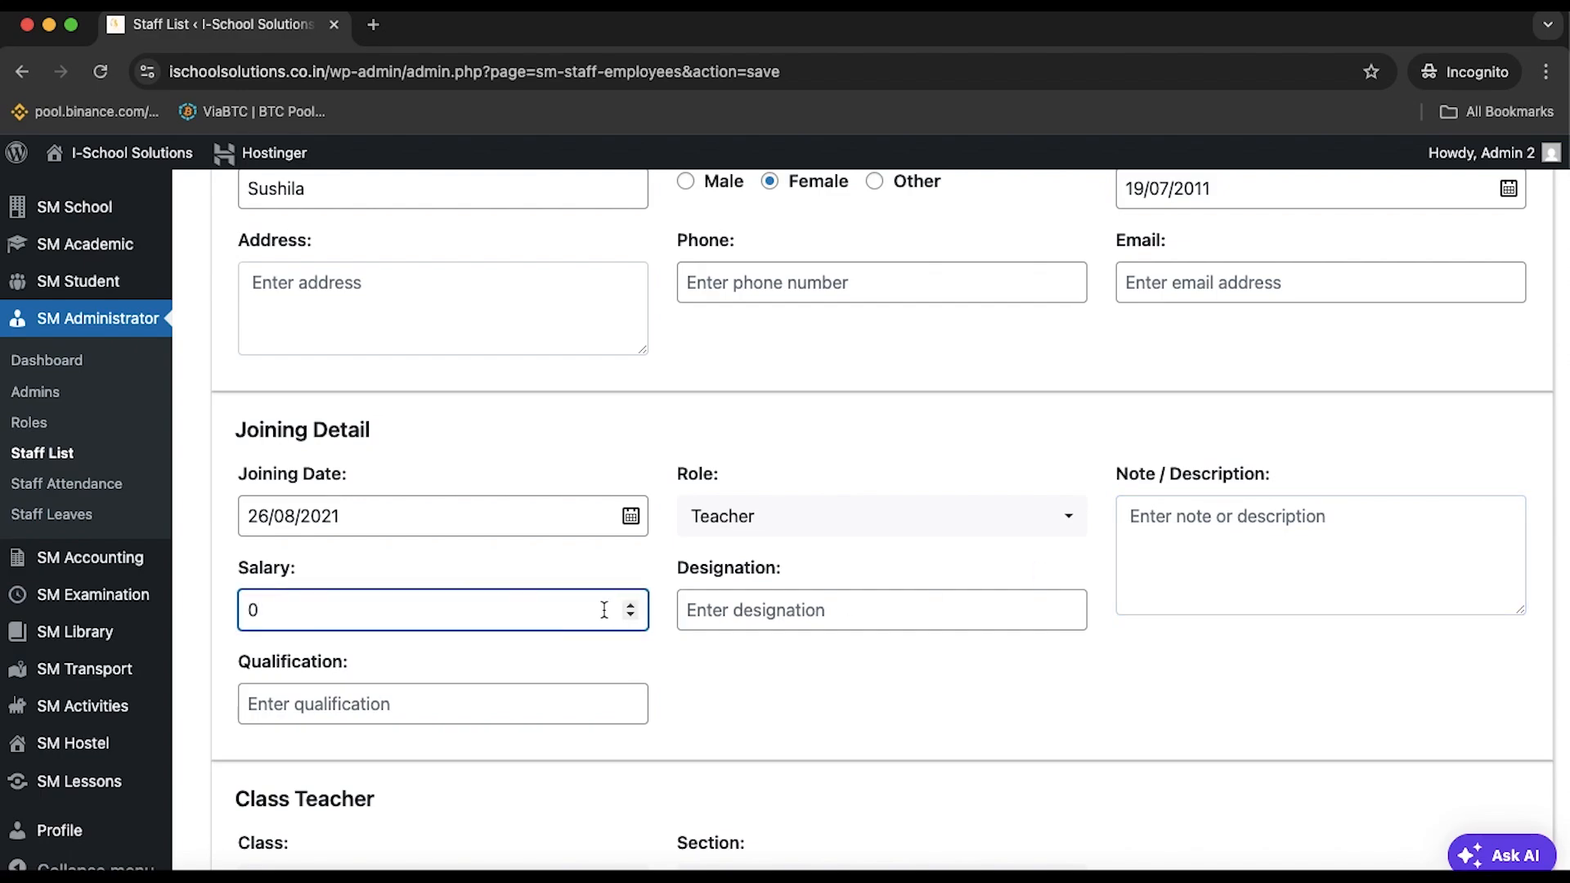
key(BackSpace)
text(25000)
click(786, 625)
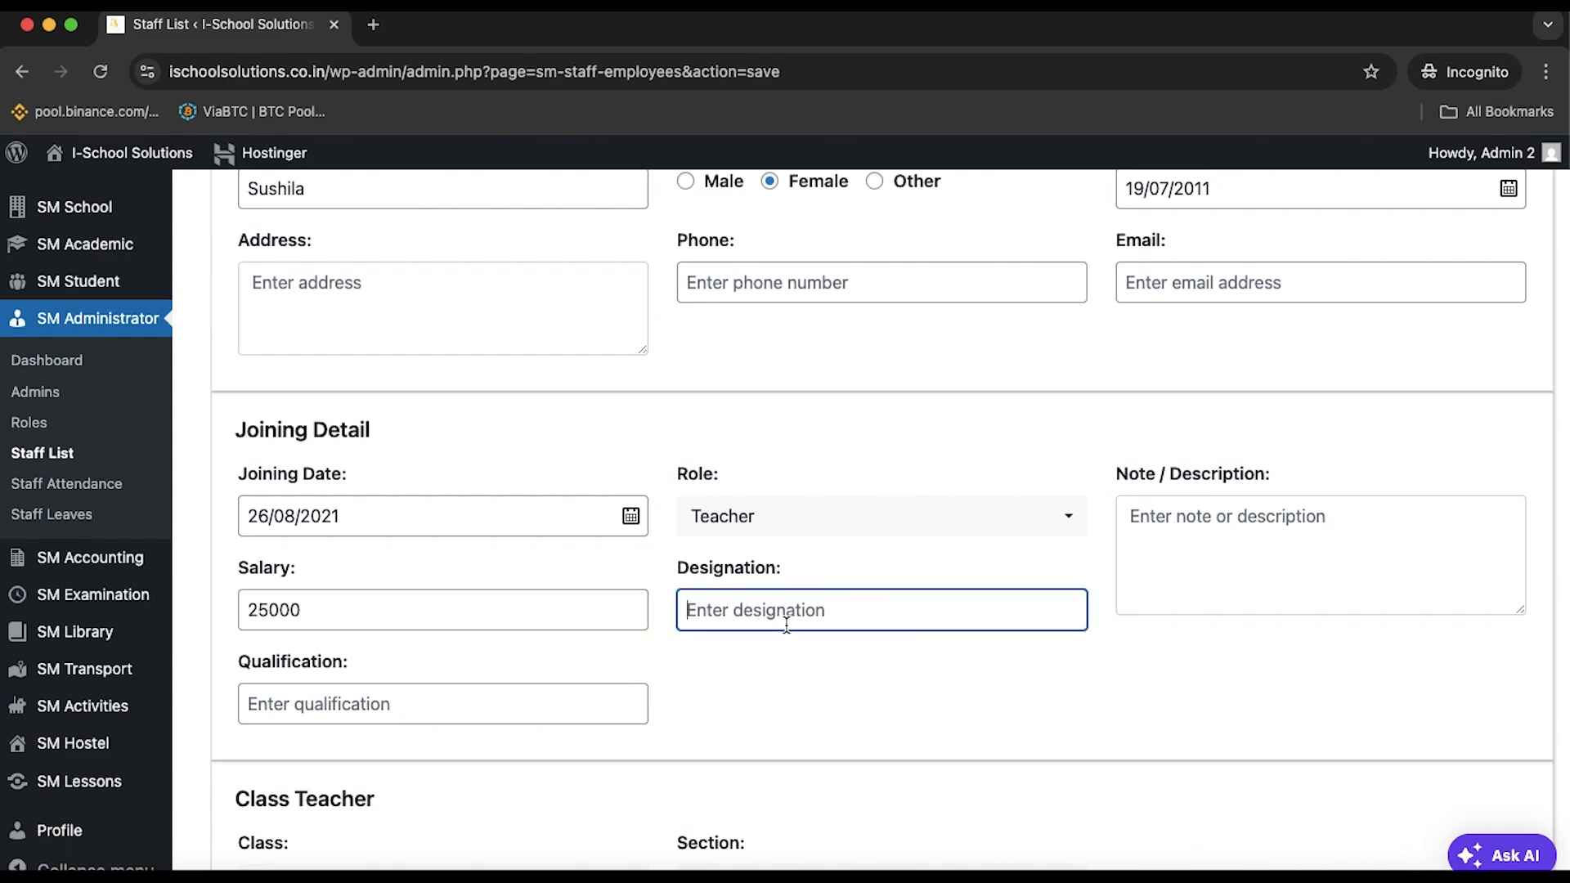
text(Science Teachetr)
Enter MSC as the qualification
click(402, 720)
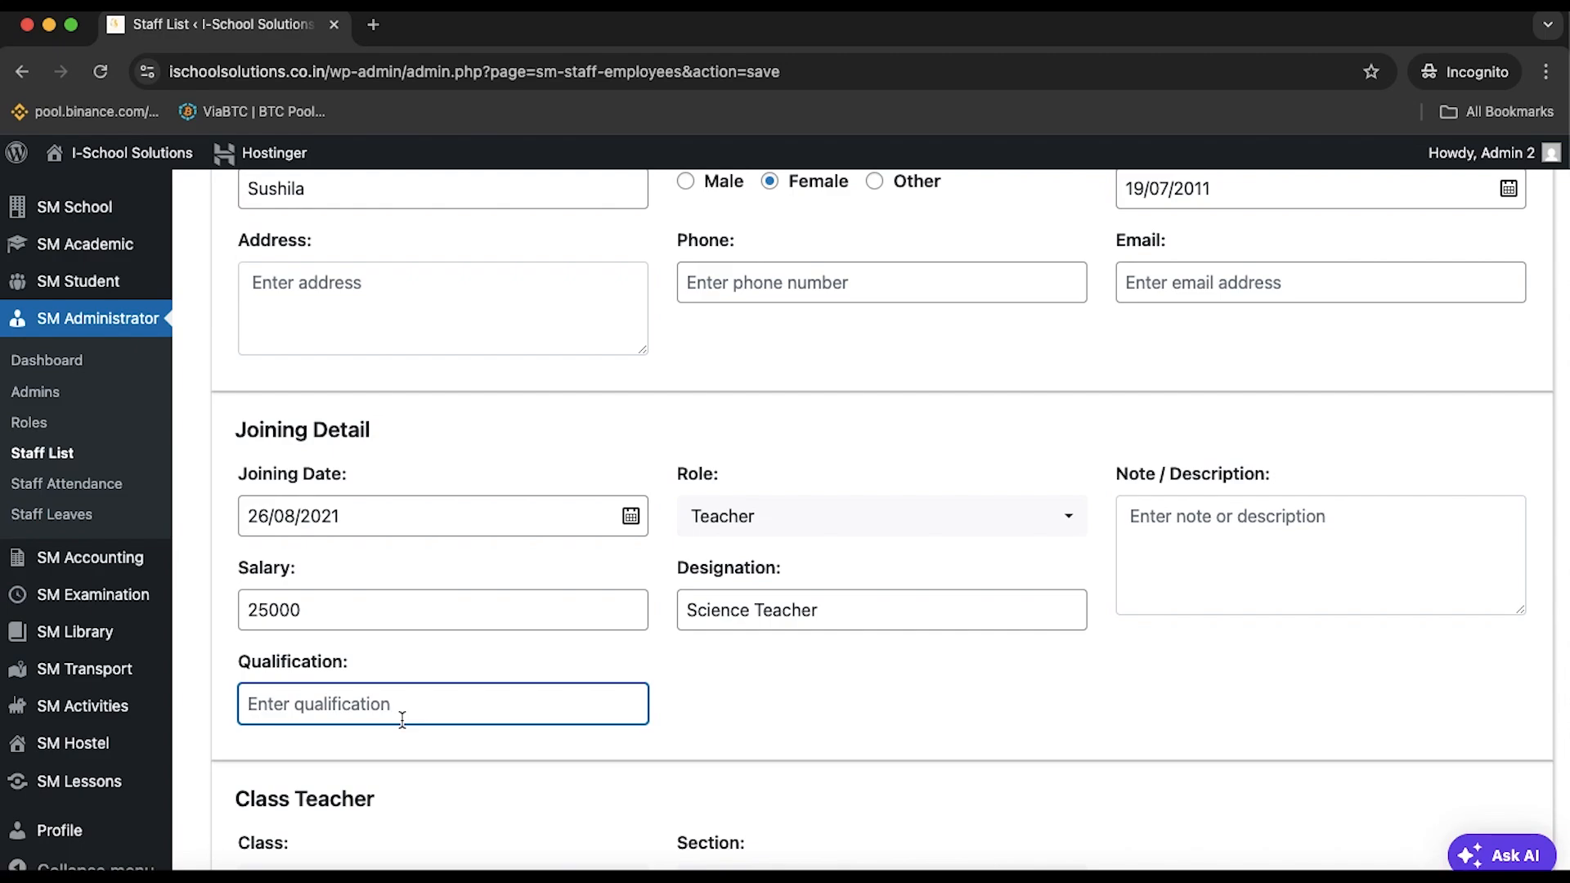
text(Ms)
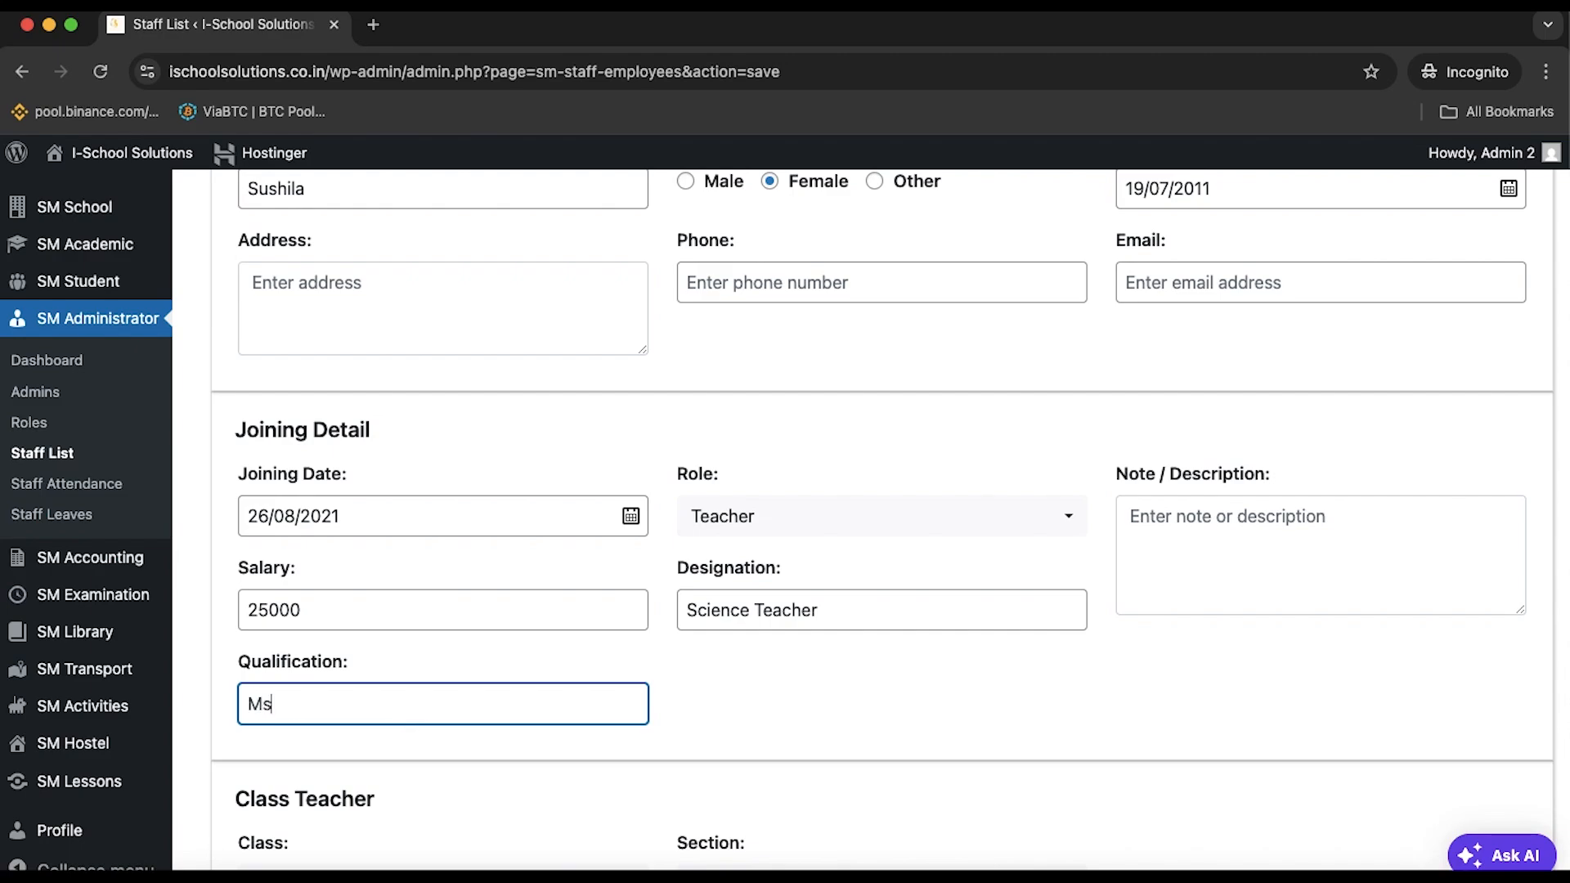
text(Sc)
key(BackSpace)
text(C)
Browse the class list and try 3rd as the class
scroll(397, 698, down, 5)
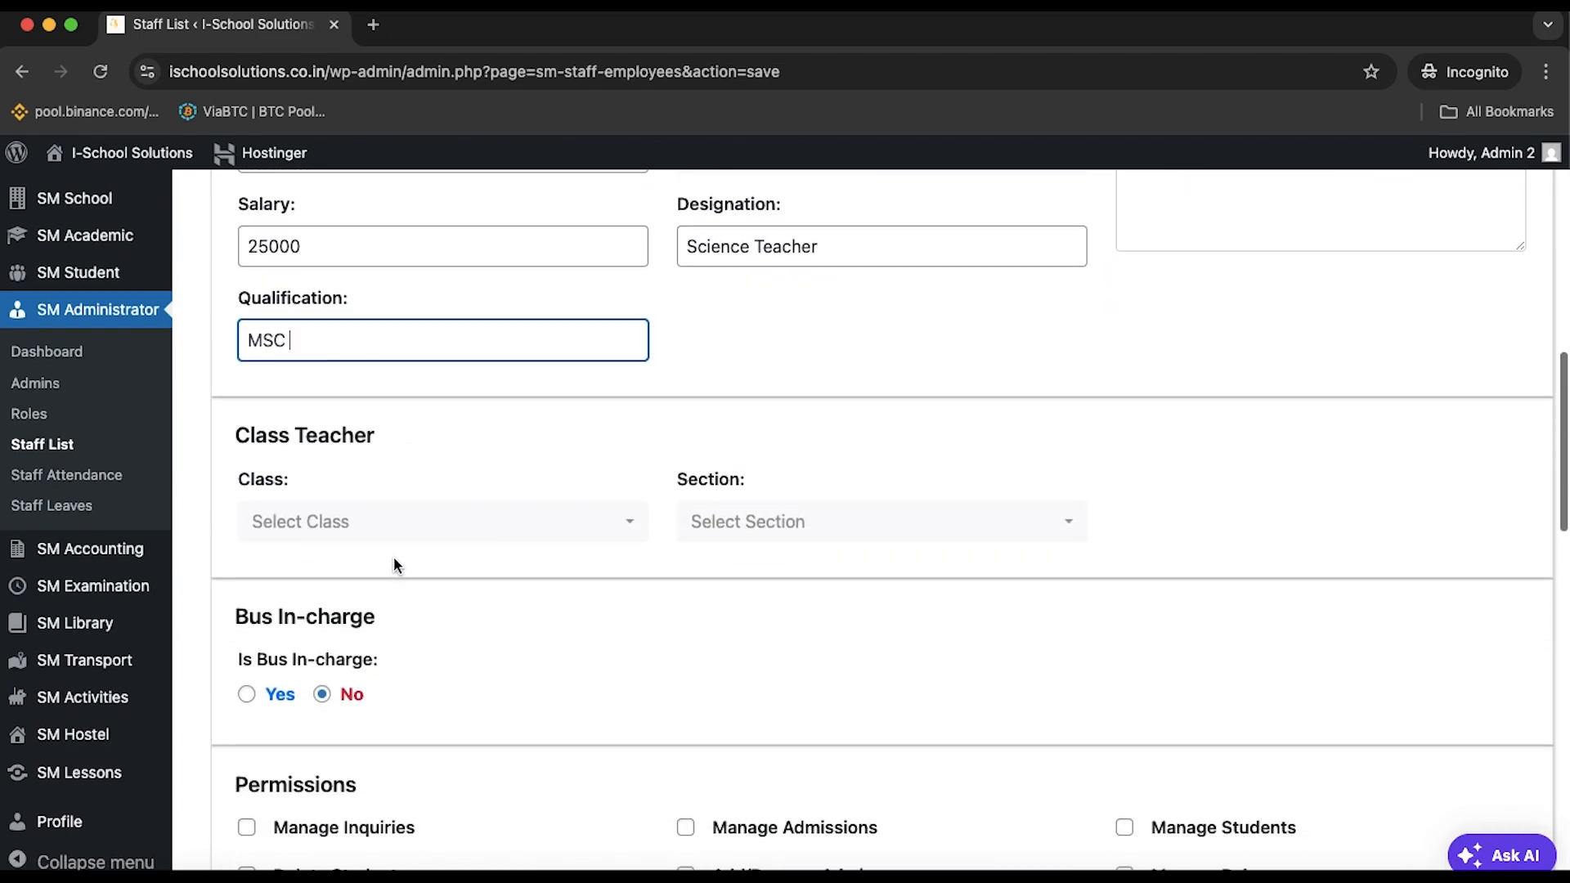
click(386, 523)
scroll(387, 692, down, 5)
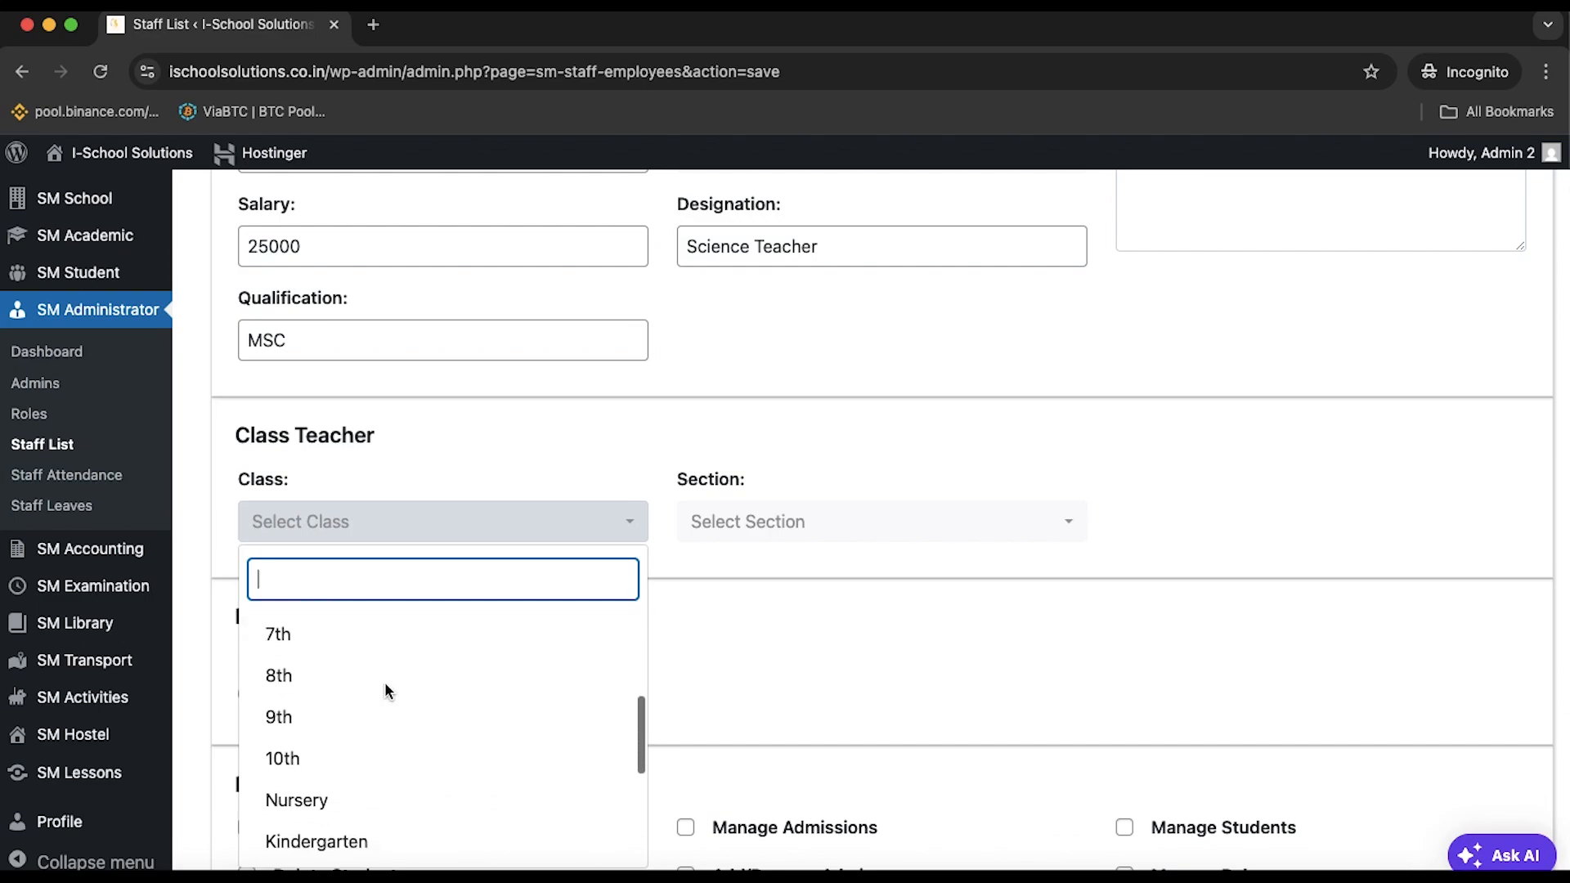
scroll(386, 693, up, 3)
click(354, 625)
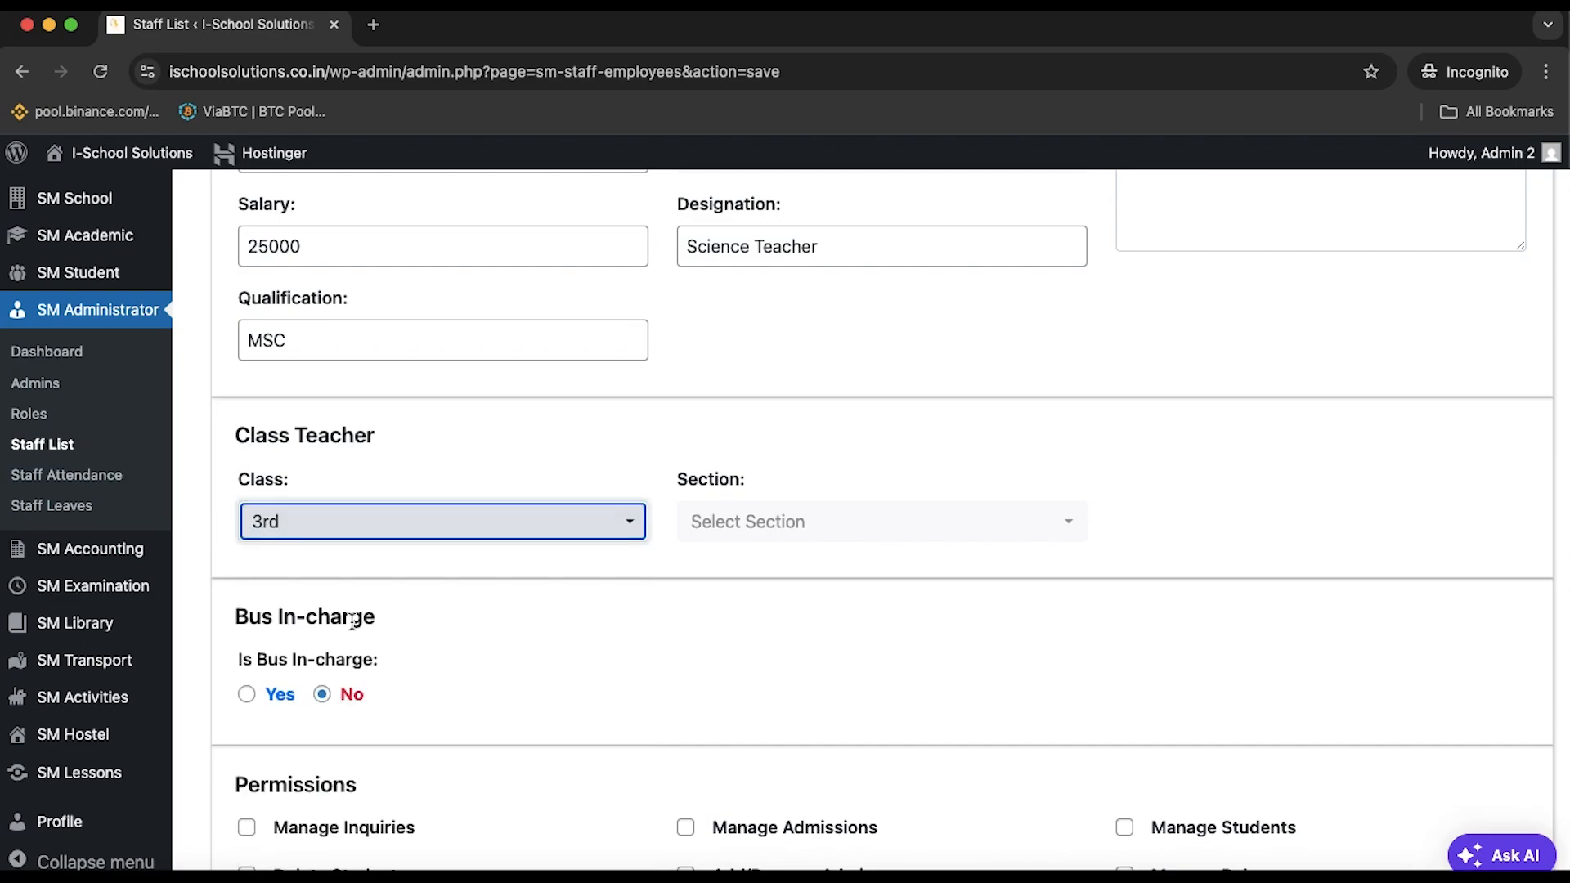
click(494, 533)
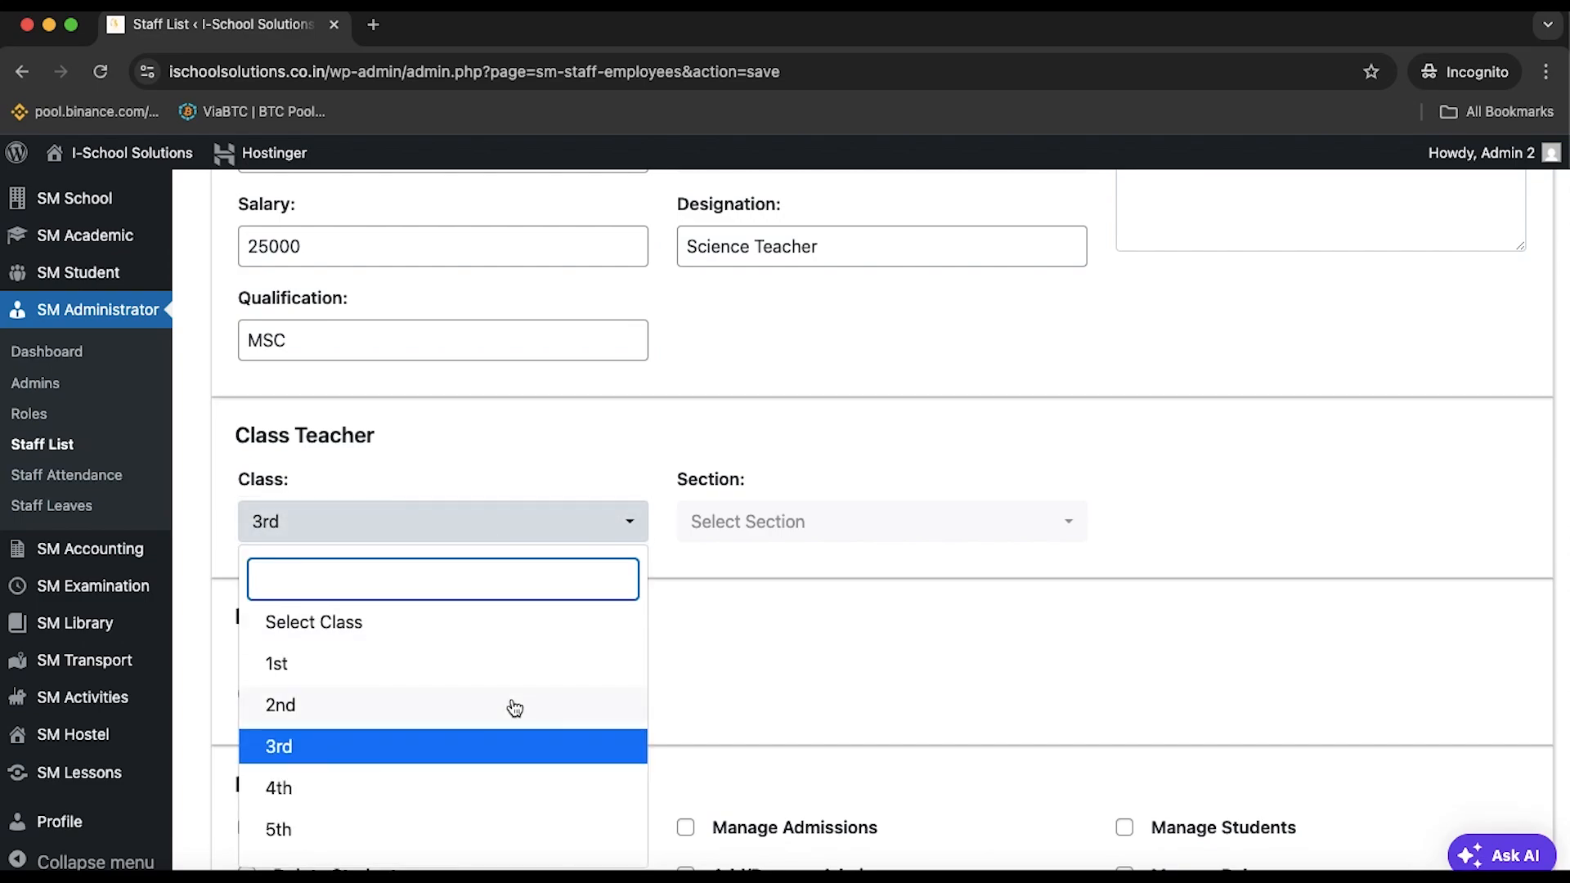
scroll(511, 701, up, 1)
scroll(510, 702, up, 3)
click(449, 695)
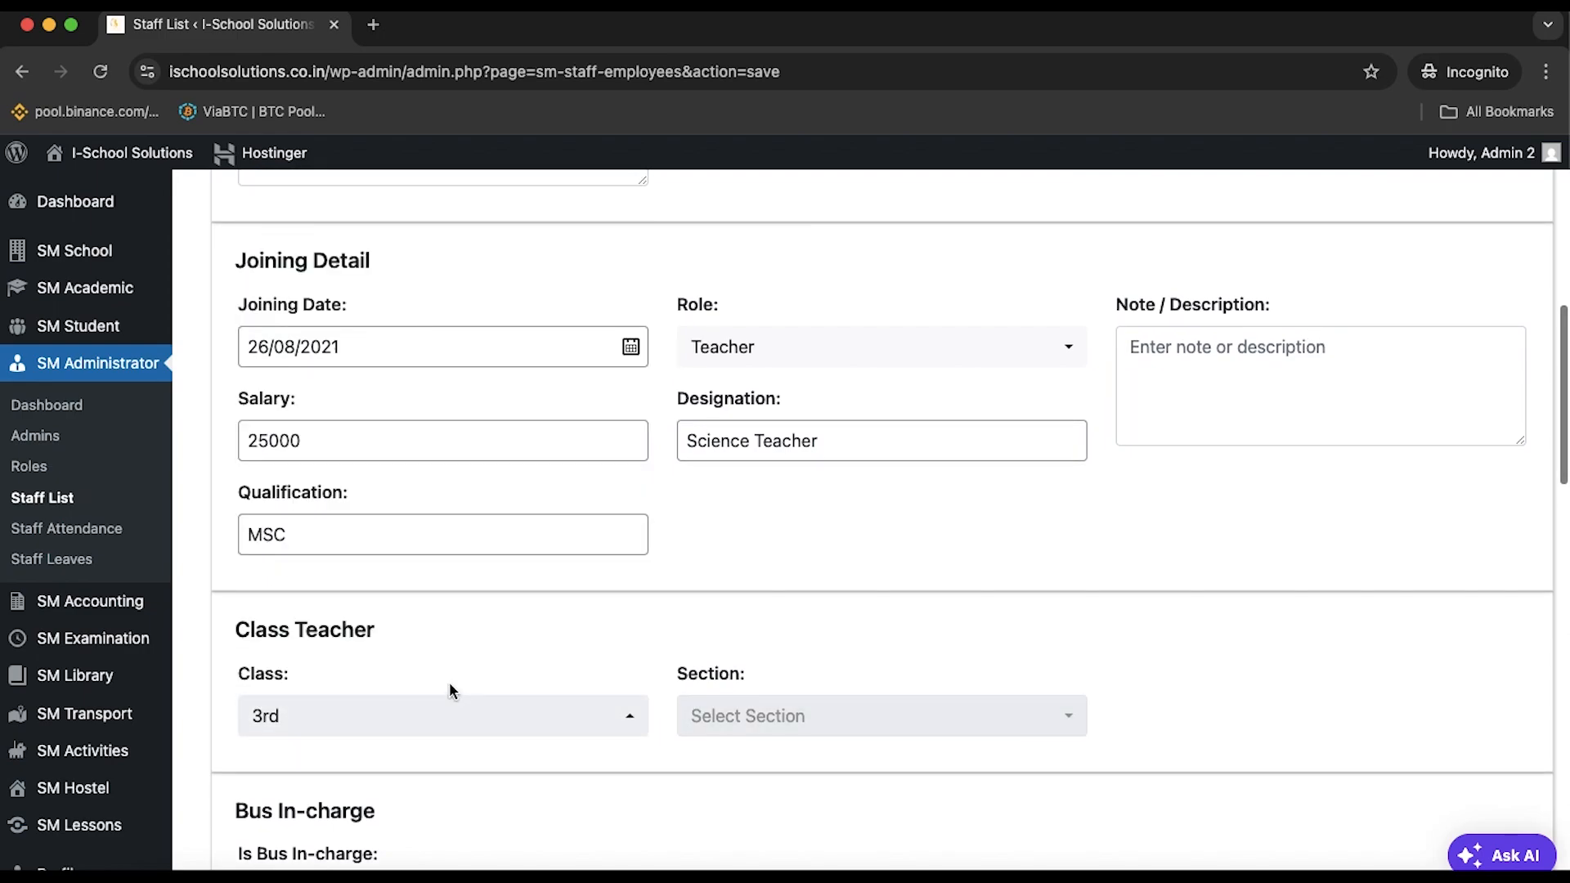
Set the staff member's class to 8th and section to A
click(750, 744)
click(457, 740)
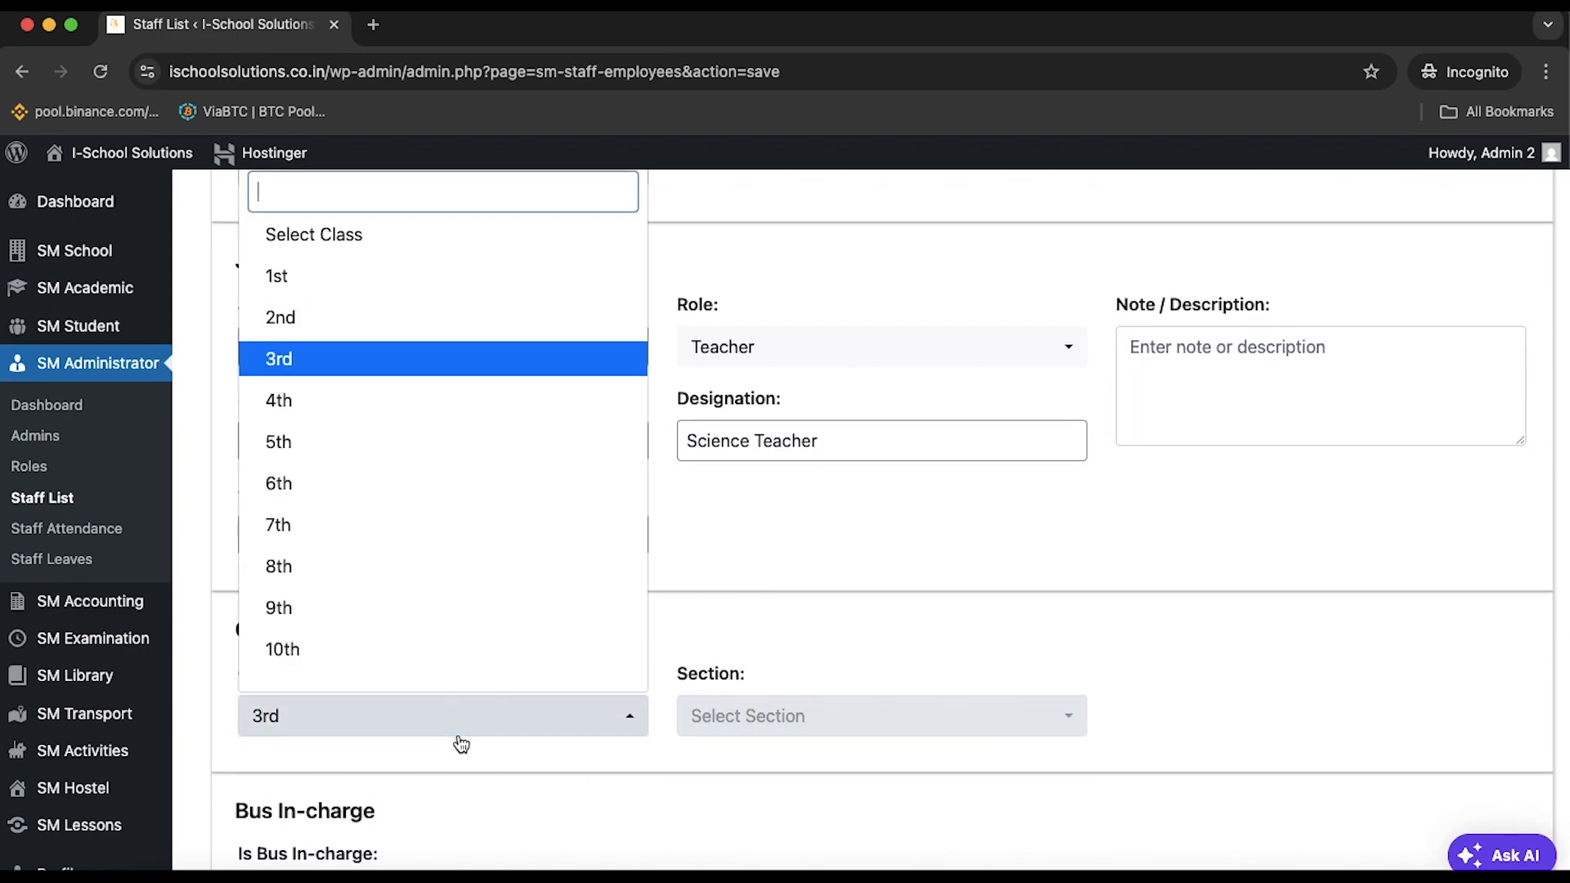
click(418, 542)
click(381, 717)
click(349, 570)
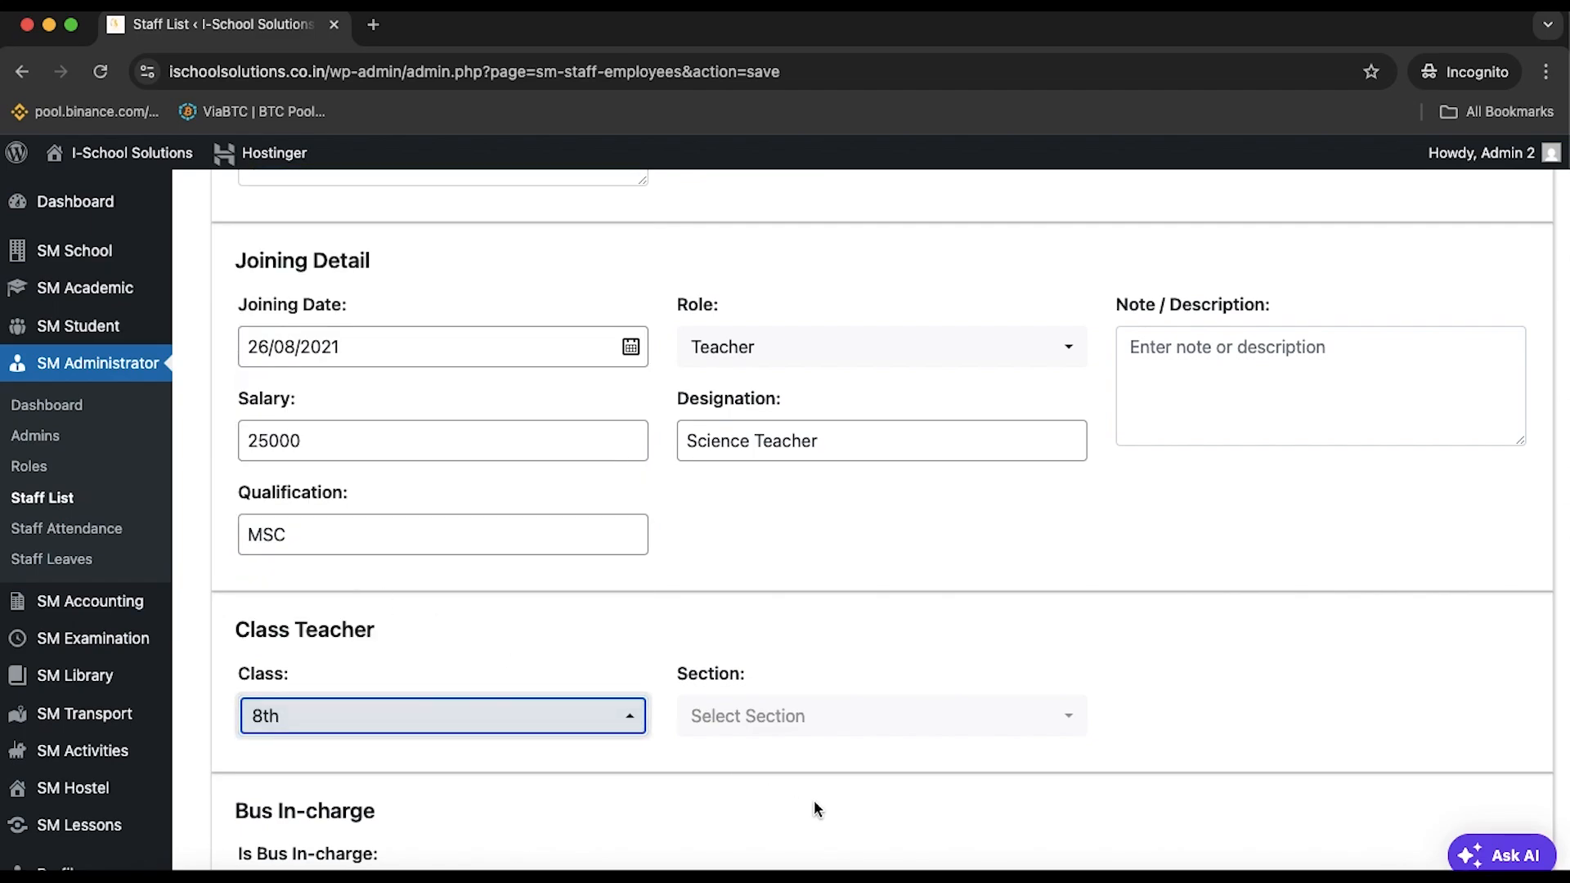
click(805, 720)
click(778, 817)
Check the assignable vehicles, then leave Is Bus In-charge set to No
scroll(774, 807, down, 5)
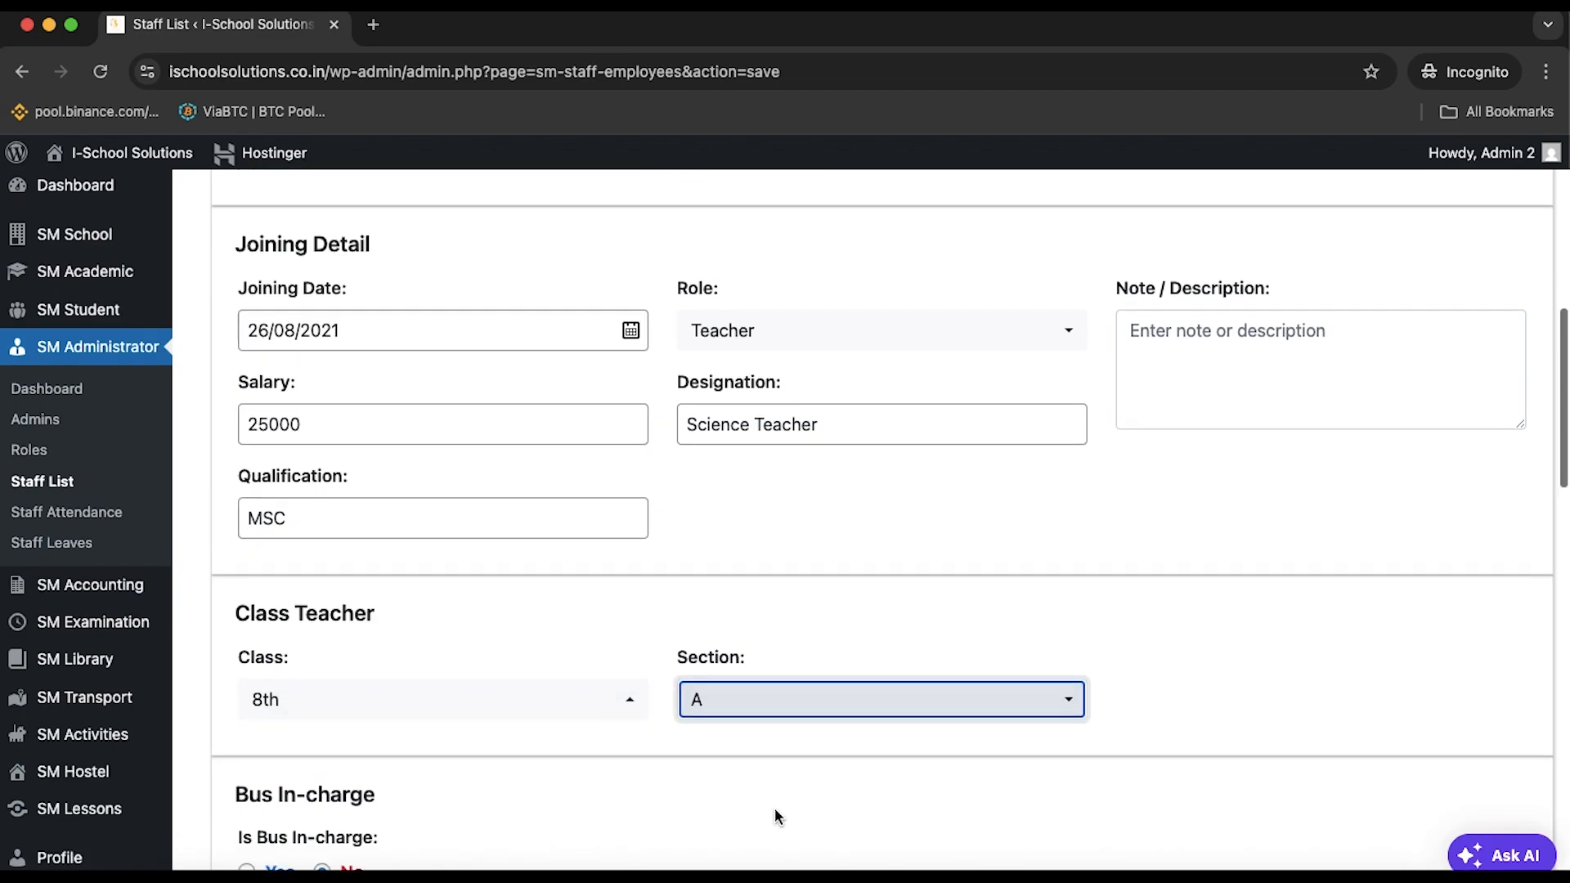
scroll(391, 566, down, 3)
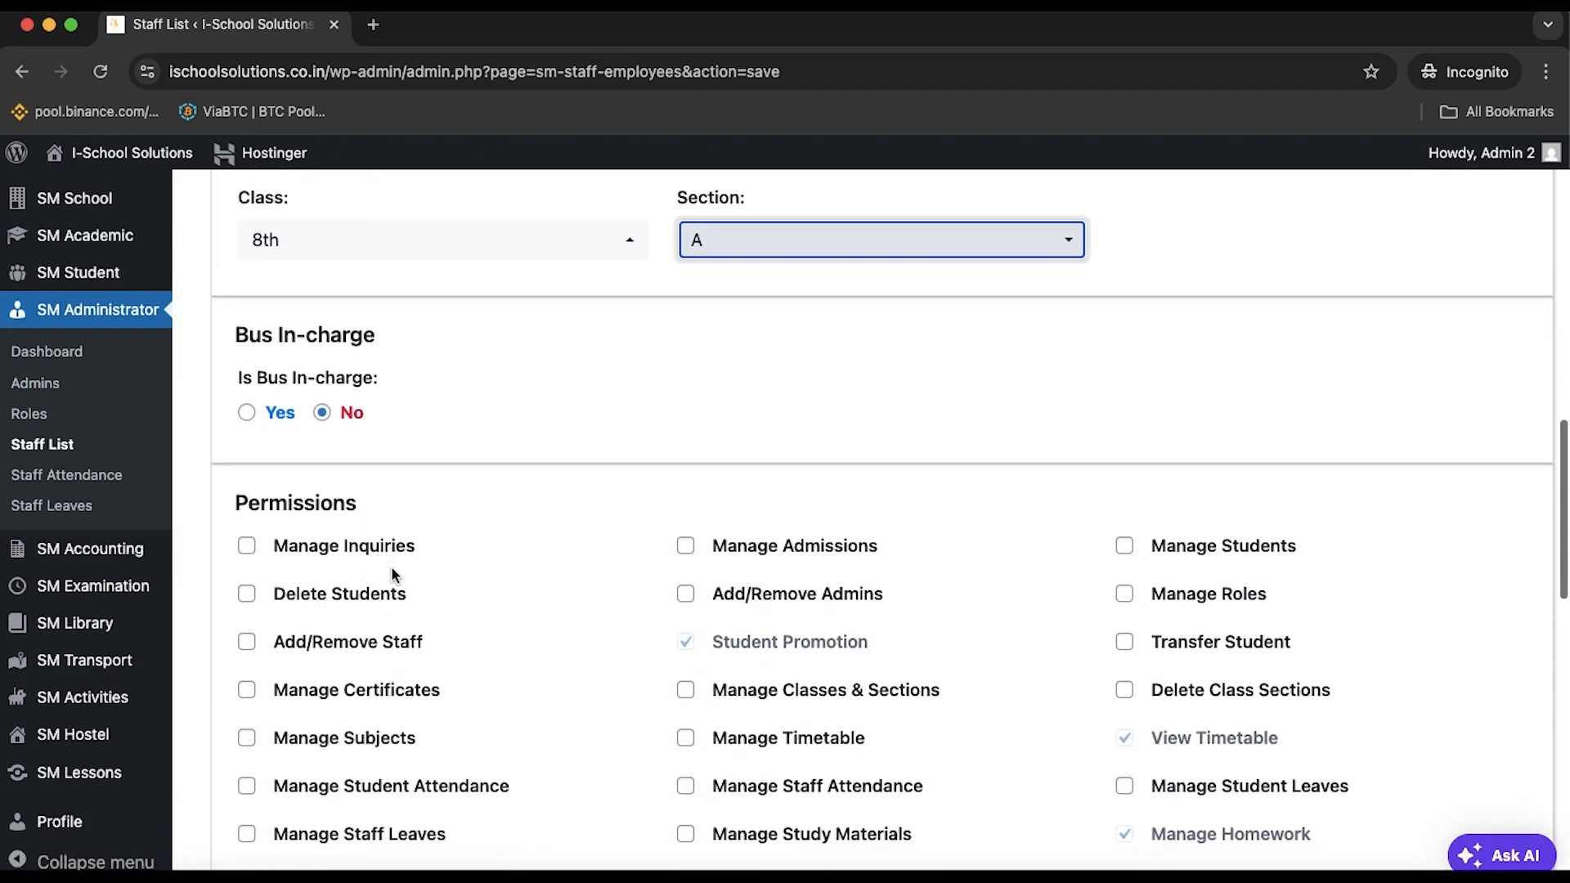
click(260, 350)
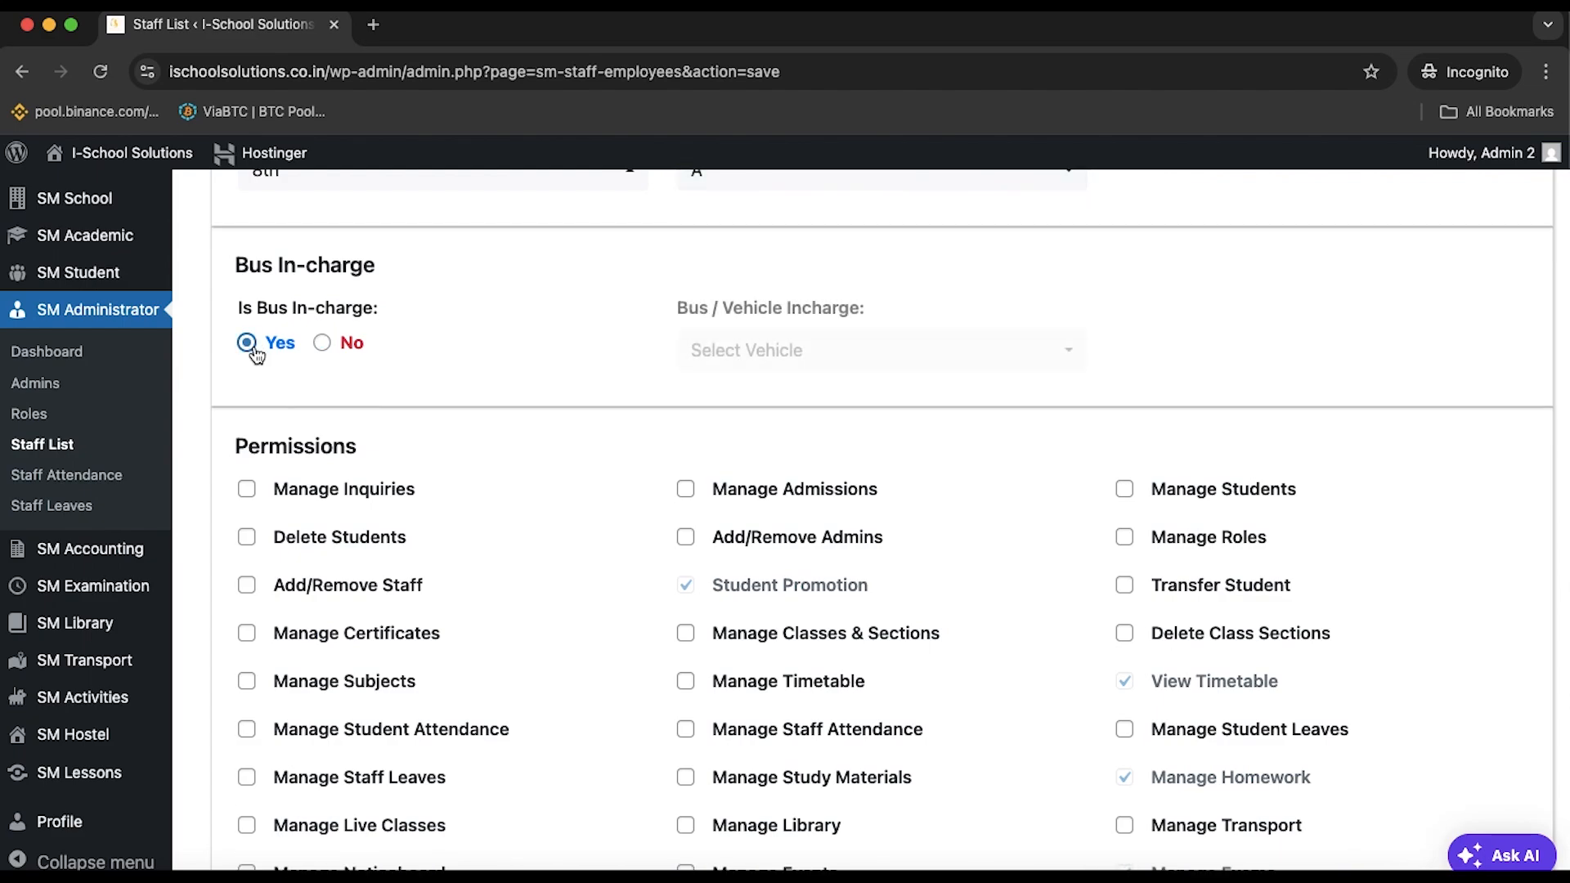
click(929, 369)
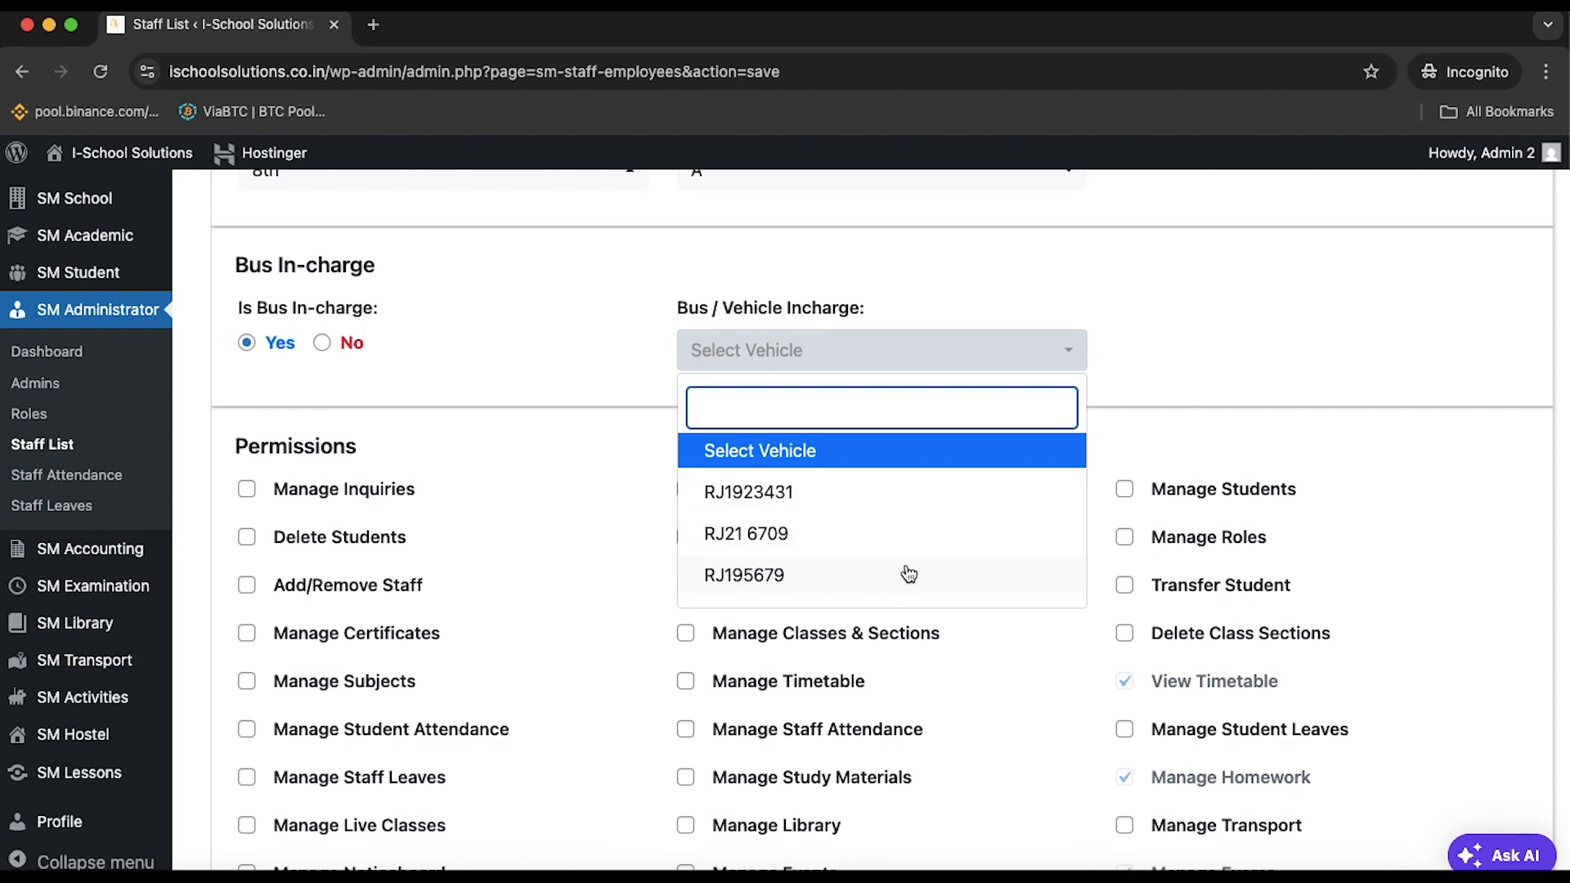
click(641, 502)
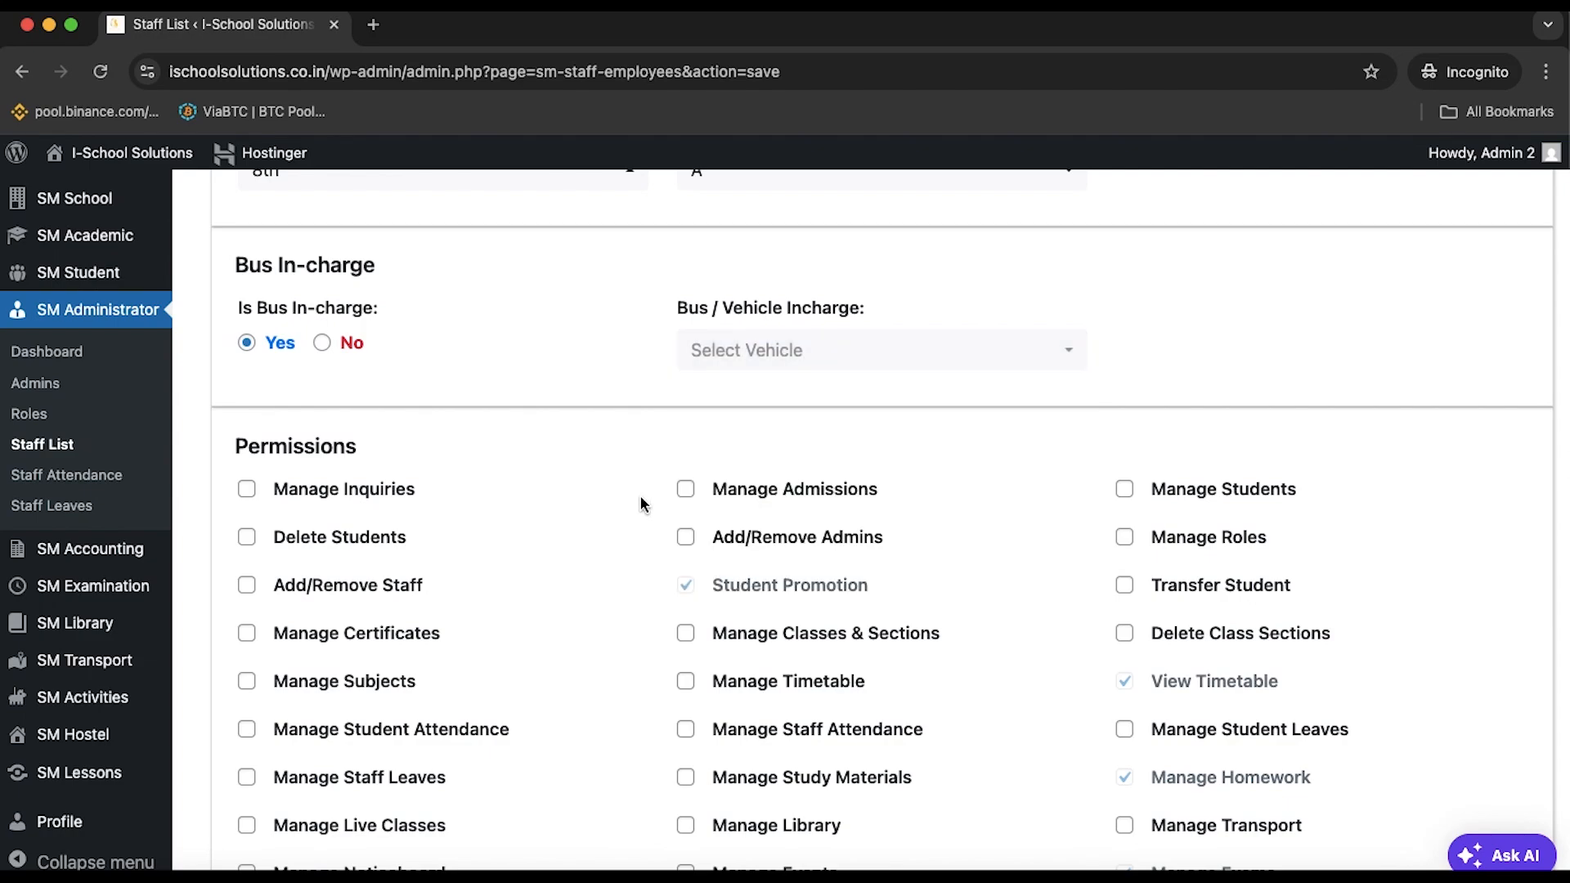
click(321, 347)
Restrict the staff member's access to their assigned class only
scroll(483, 476, down, 5)
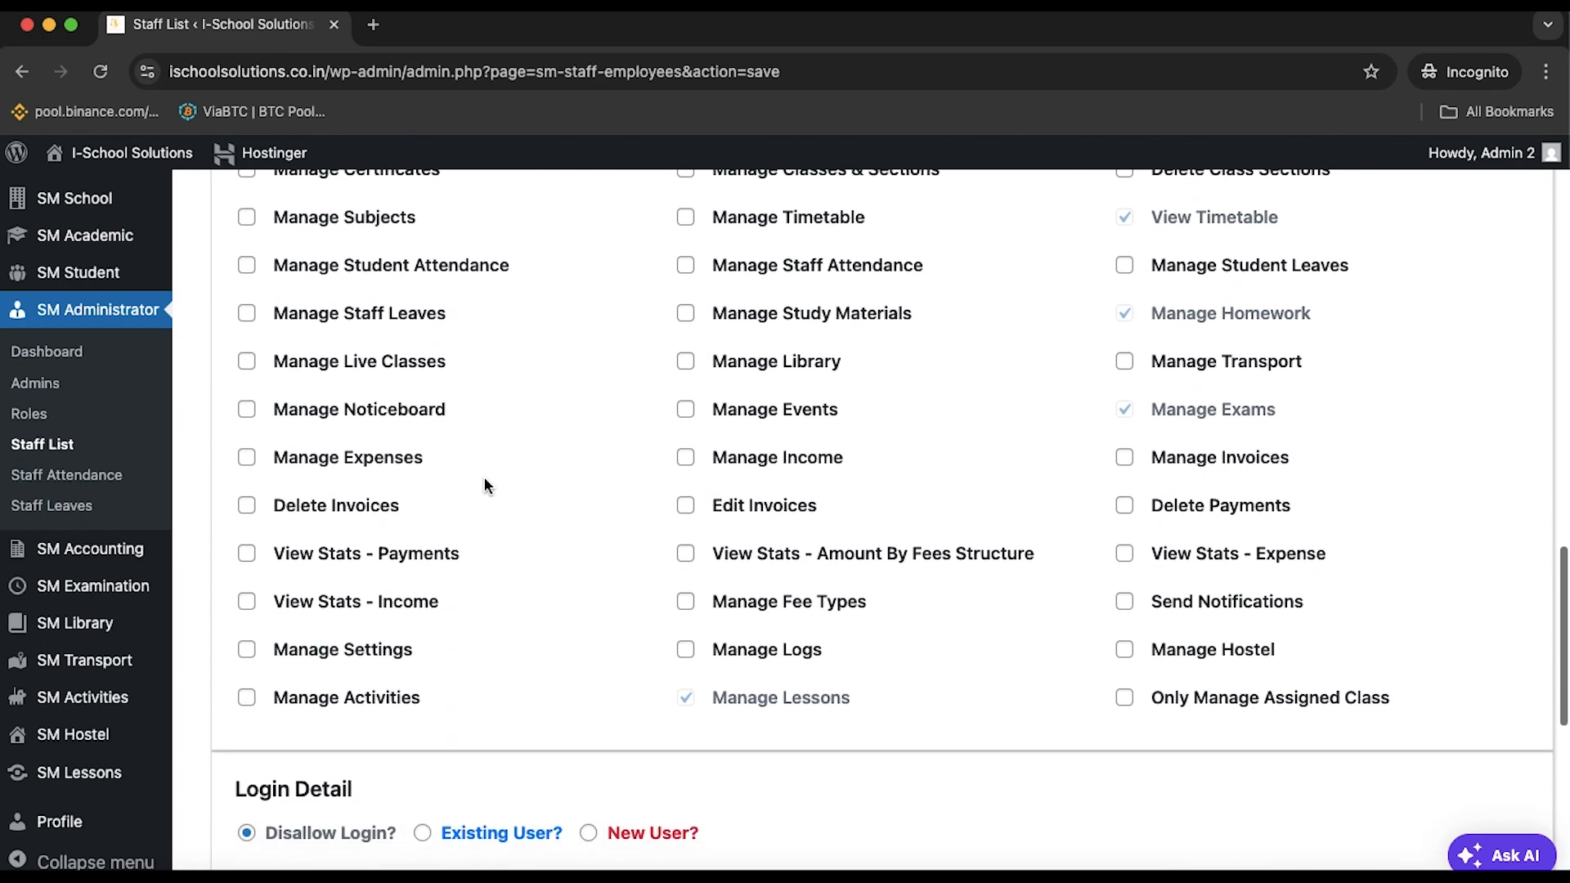
scroll(484, 485, up, 3)
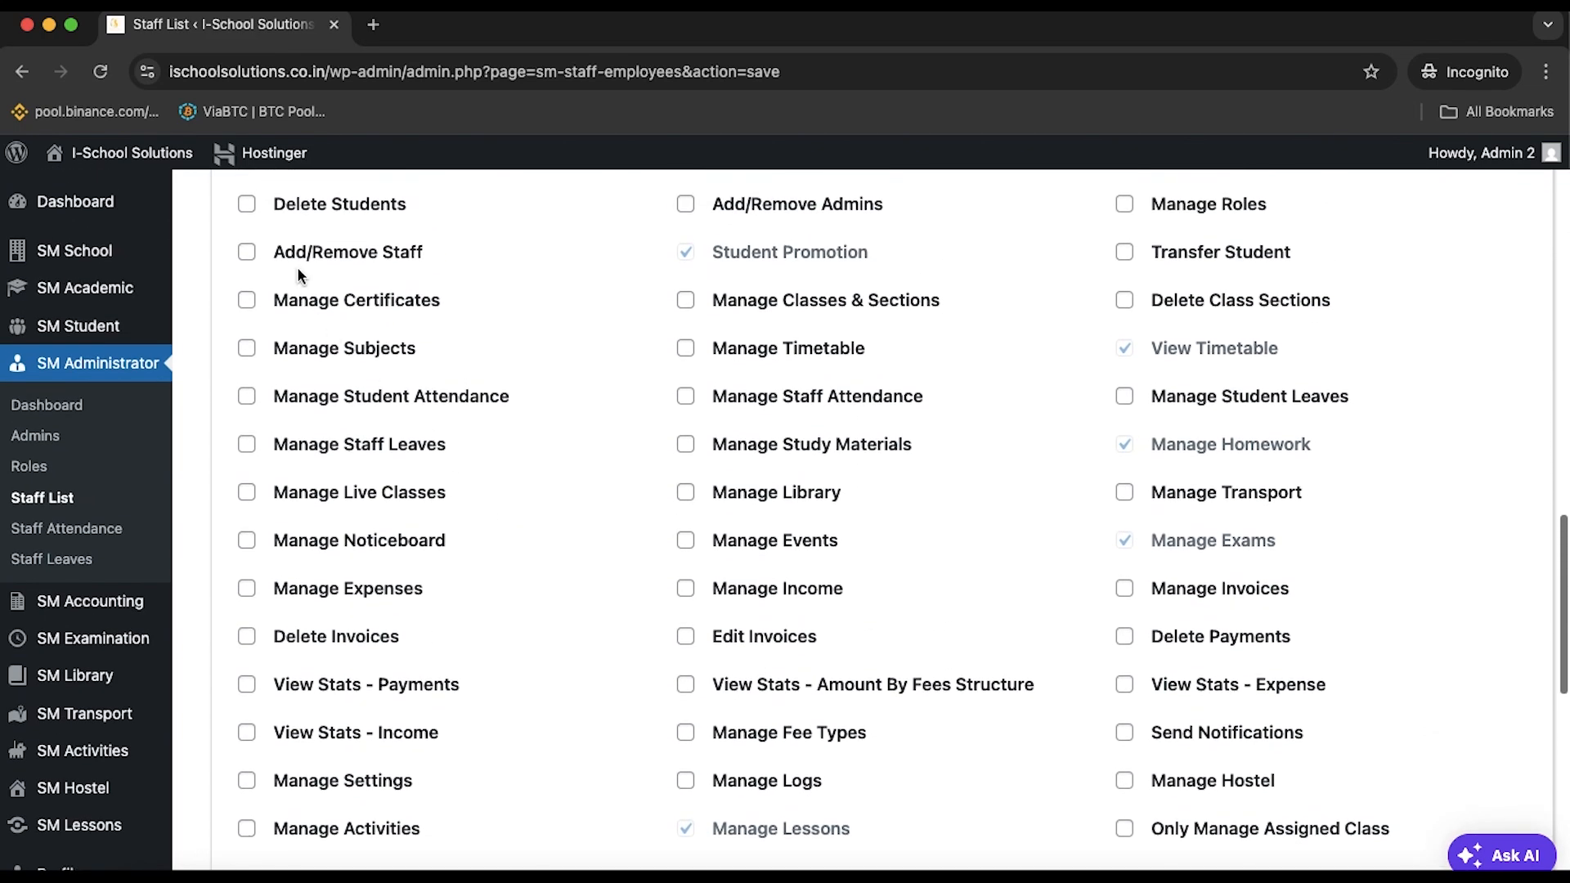
scroll(798, 540, up, 3)
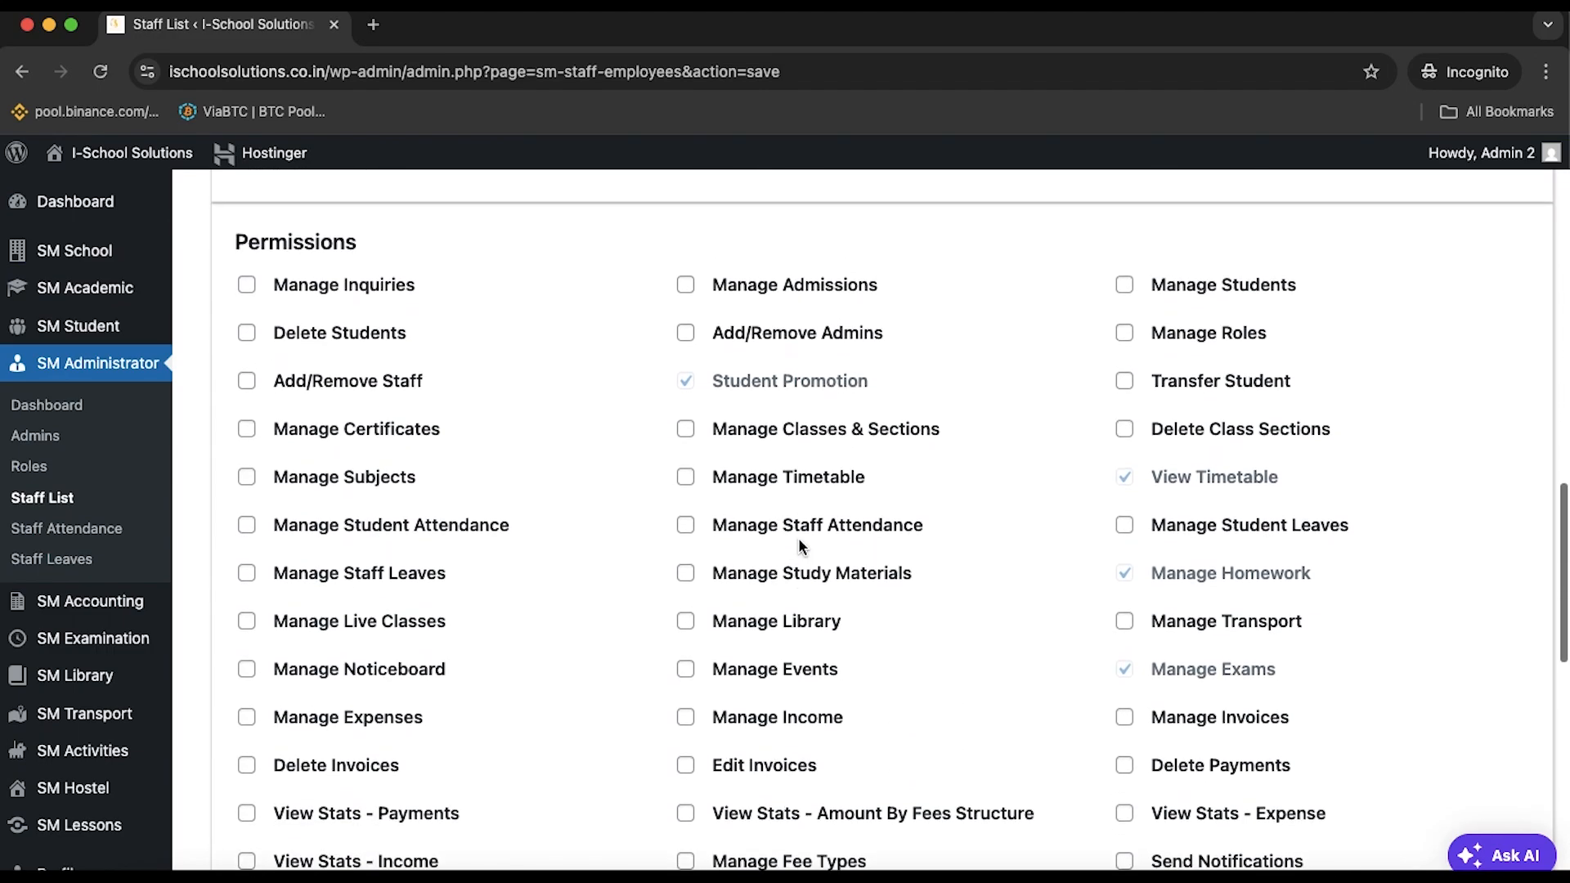
scroll(798, 546, down, 1)
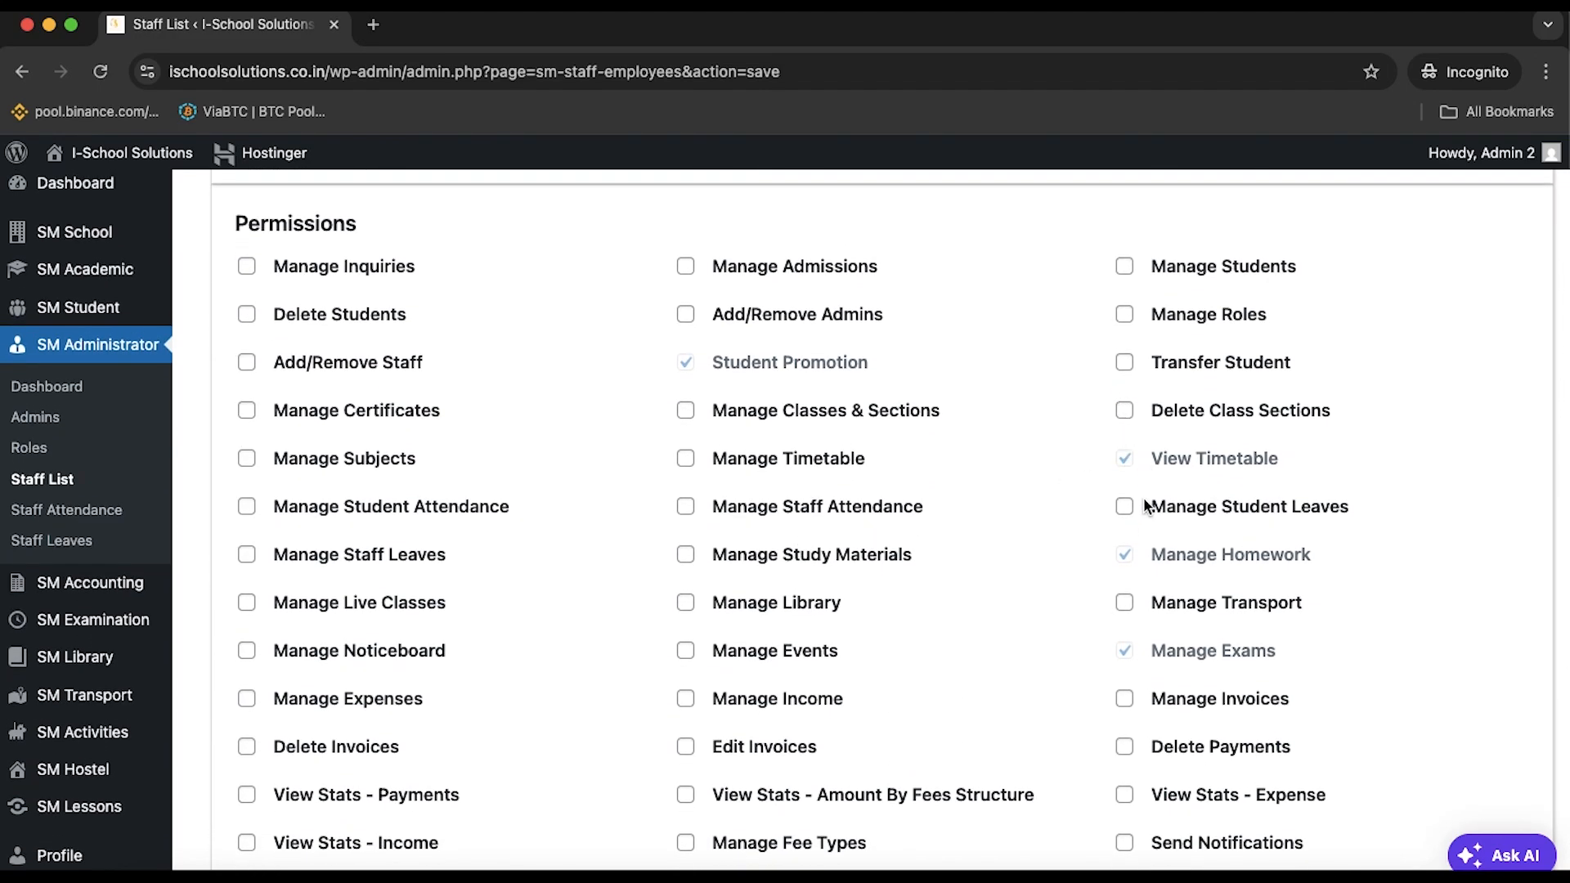
scroll(1163, 713, down, 1)
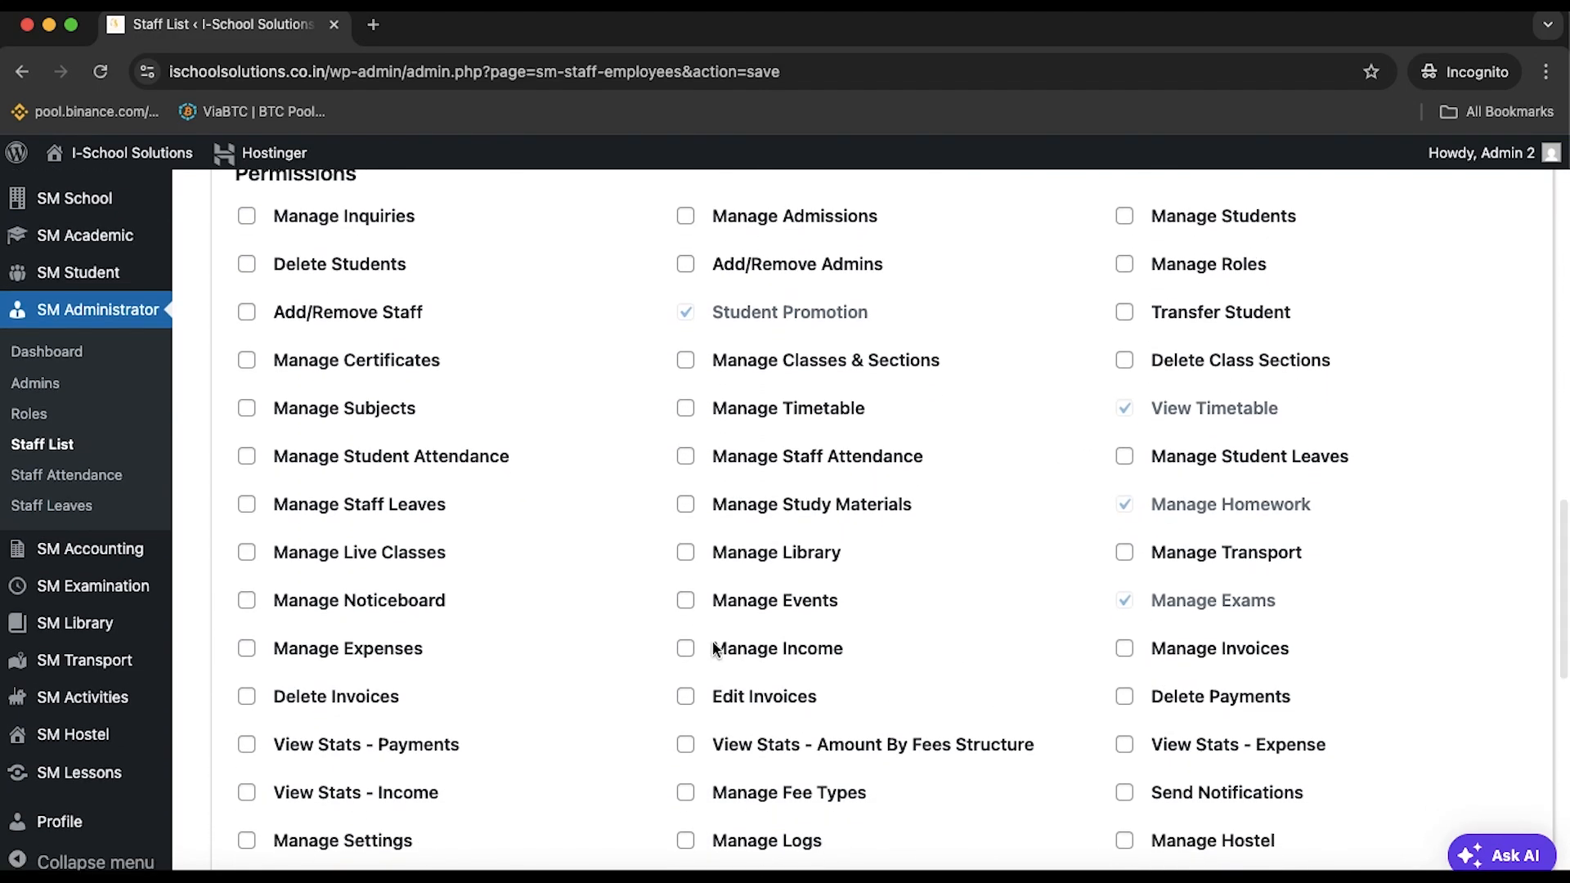
scroll(693, 691, up, 3)
scroll(694, 687, down, 10)
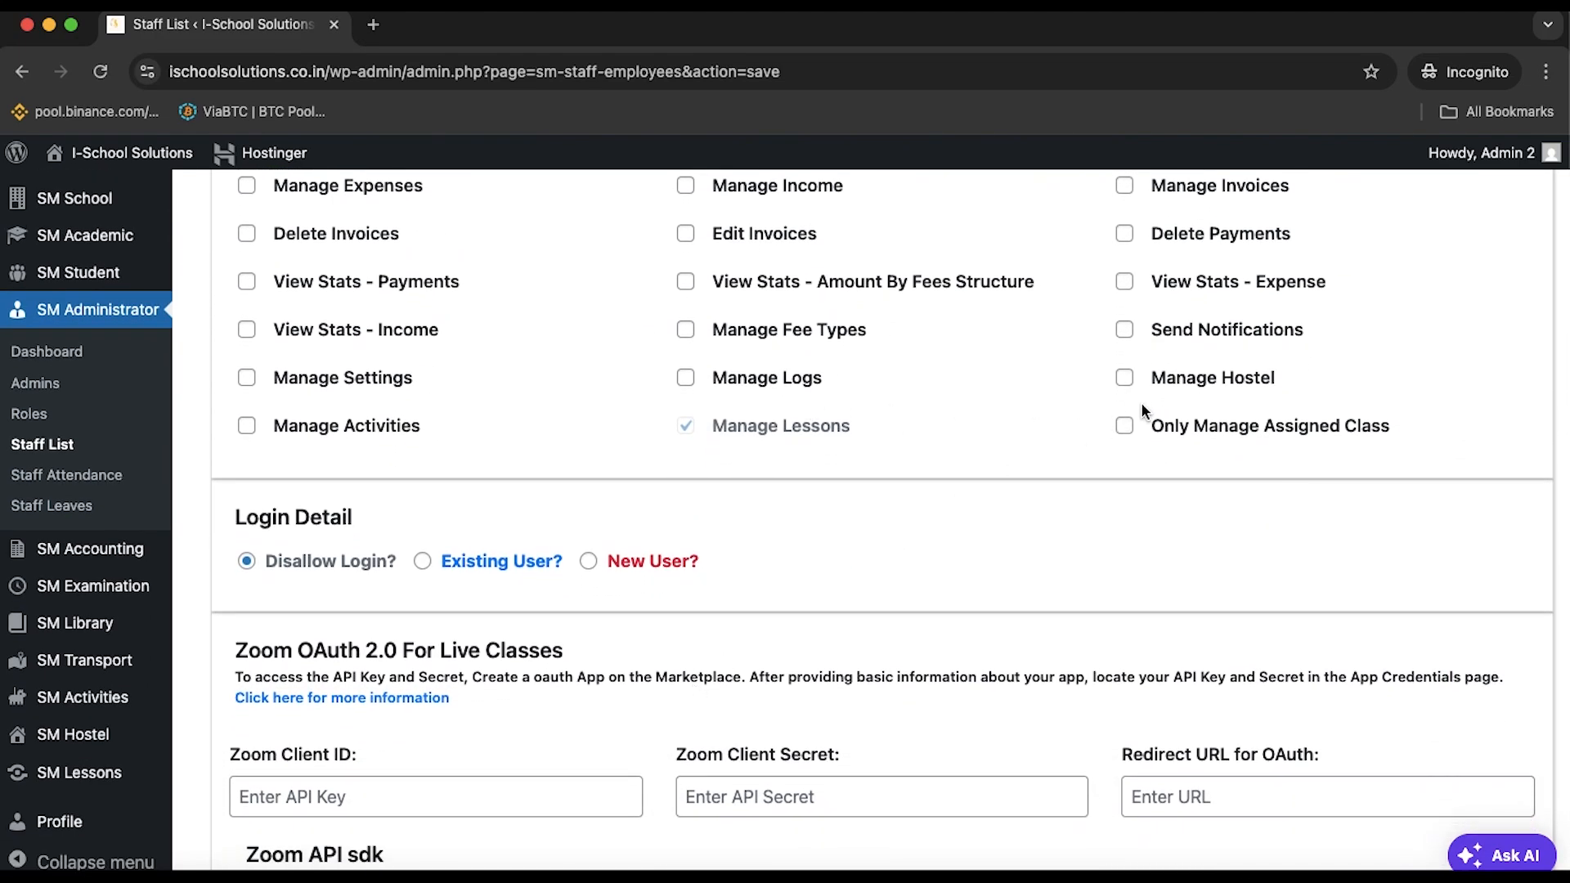
click(1127, 426)
Choose to create a new login user for the staff member and attempt submitting
scroll(1118, 383, up, 1)
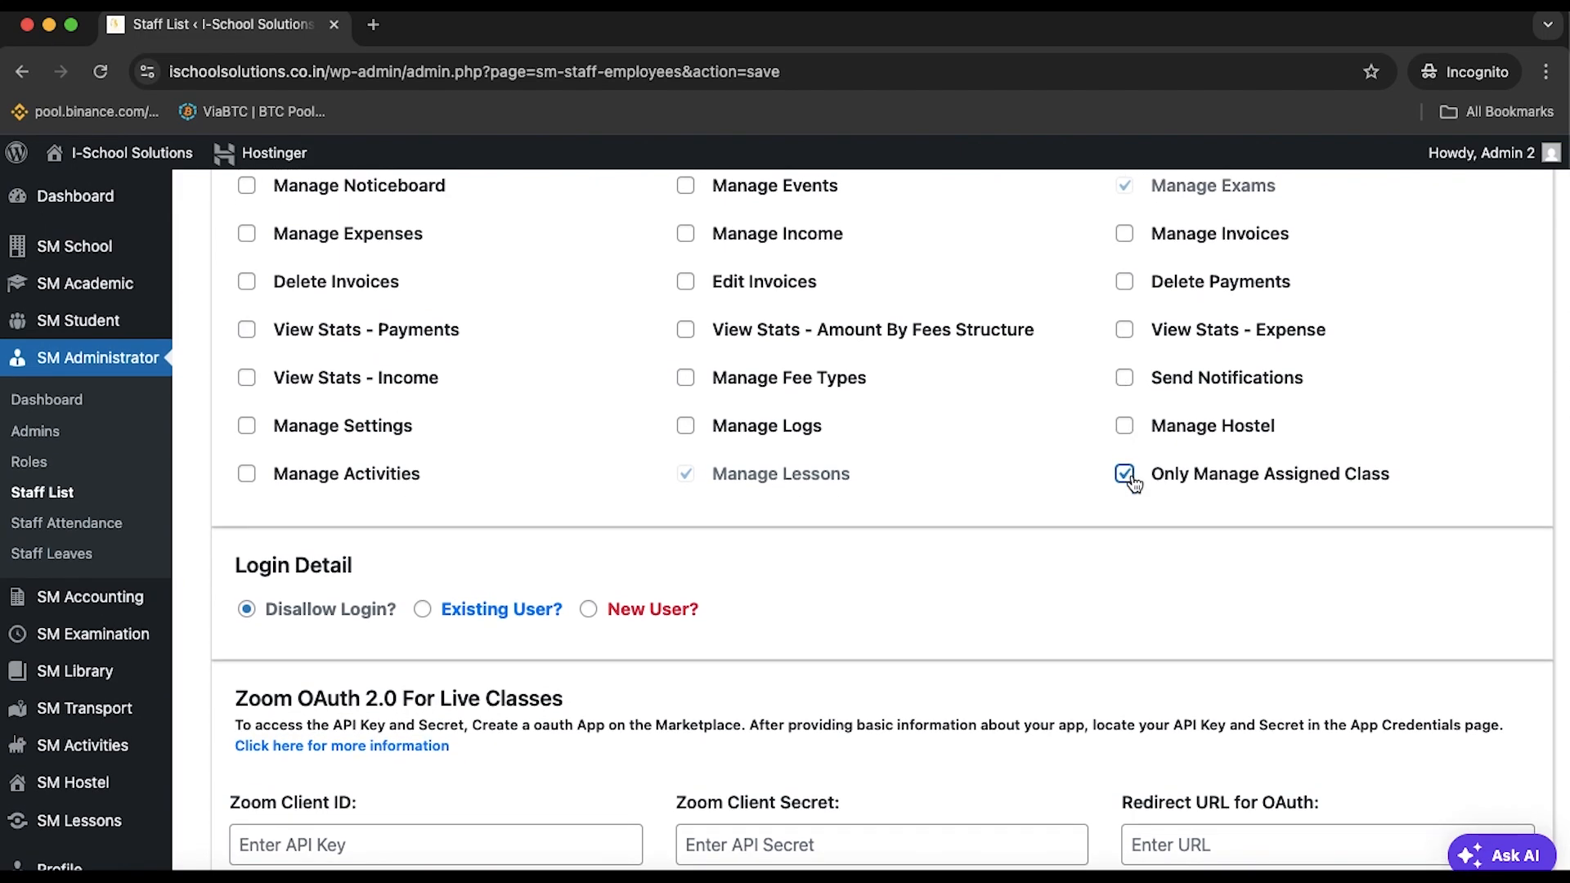
scroll(1016, 449, up, 10)
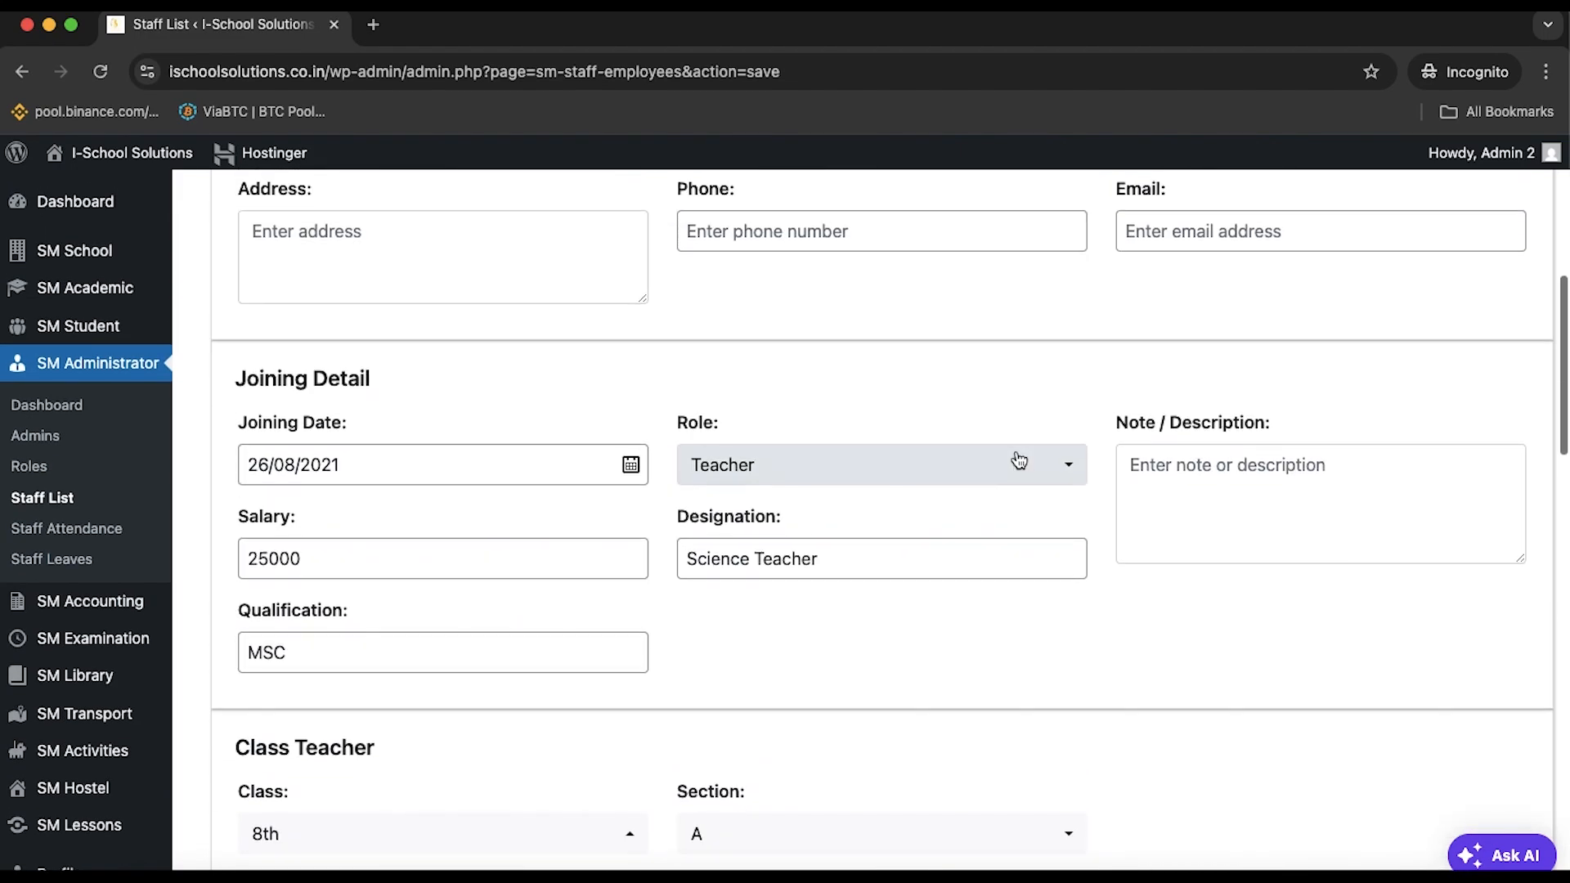
scroll(1178, 449, down, 3)
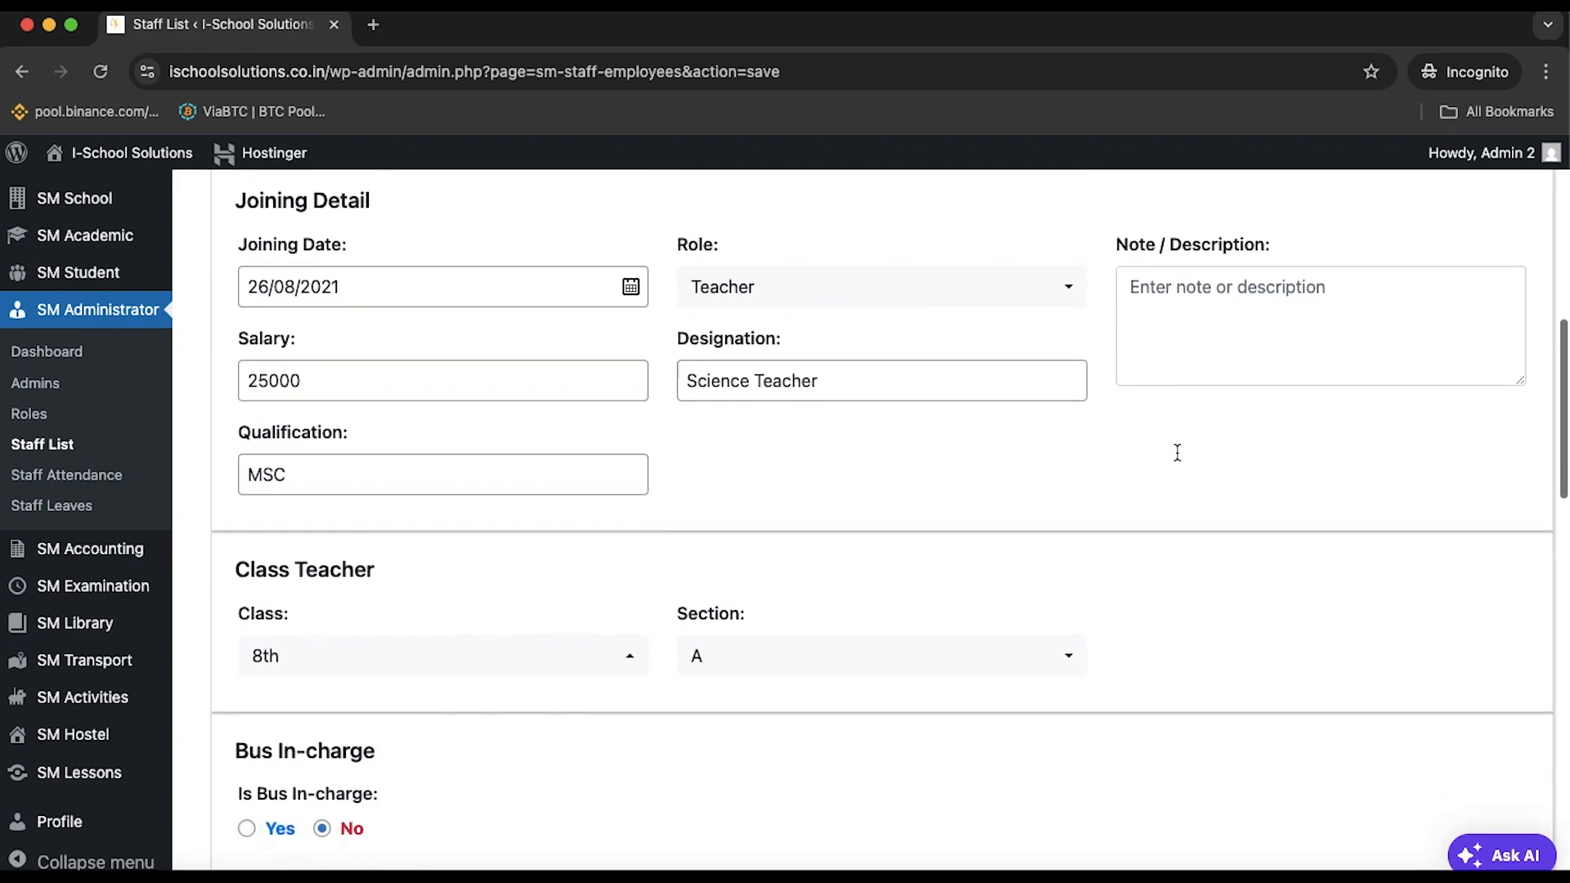
scroll(466, 758, down, 15)
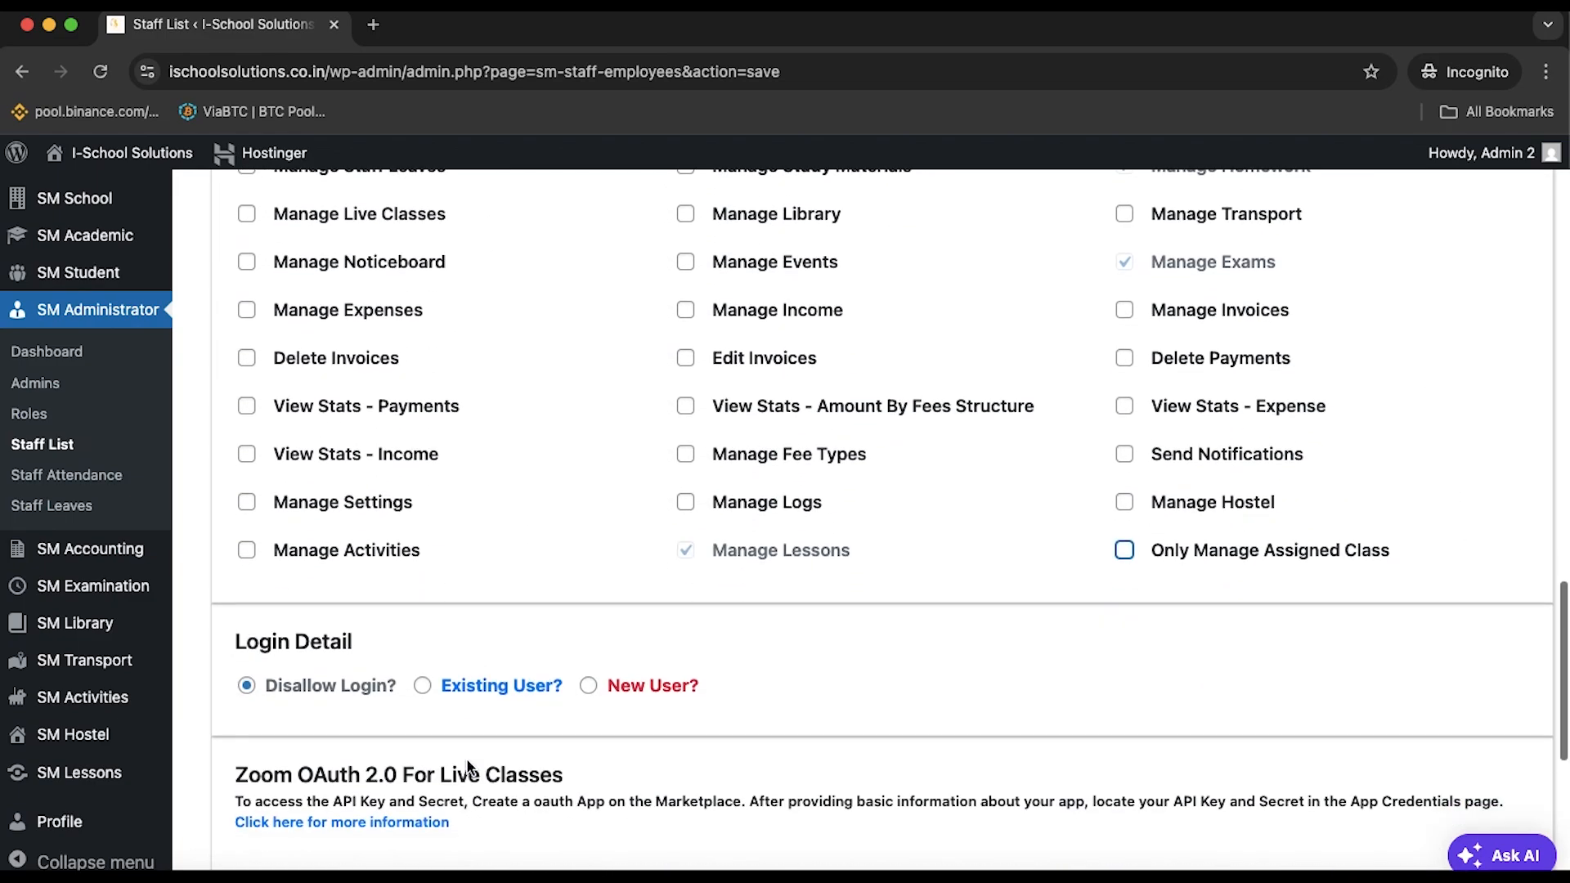
scroll(468, 760, down, 11)
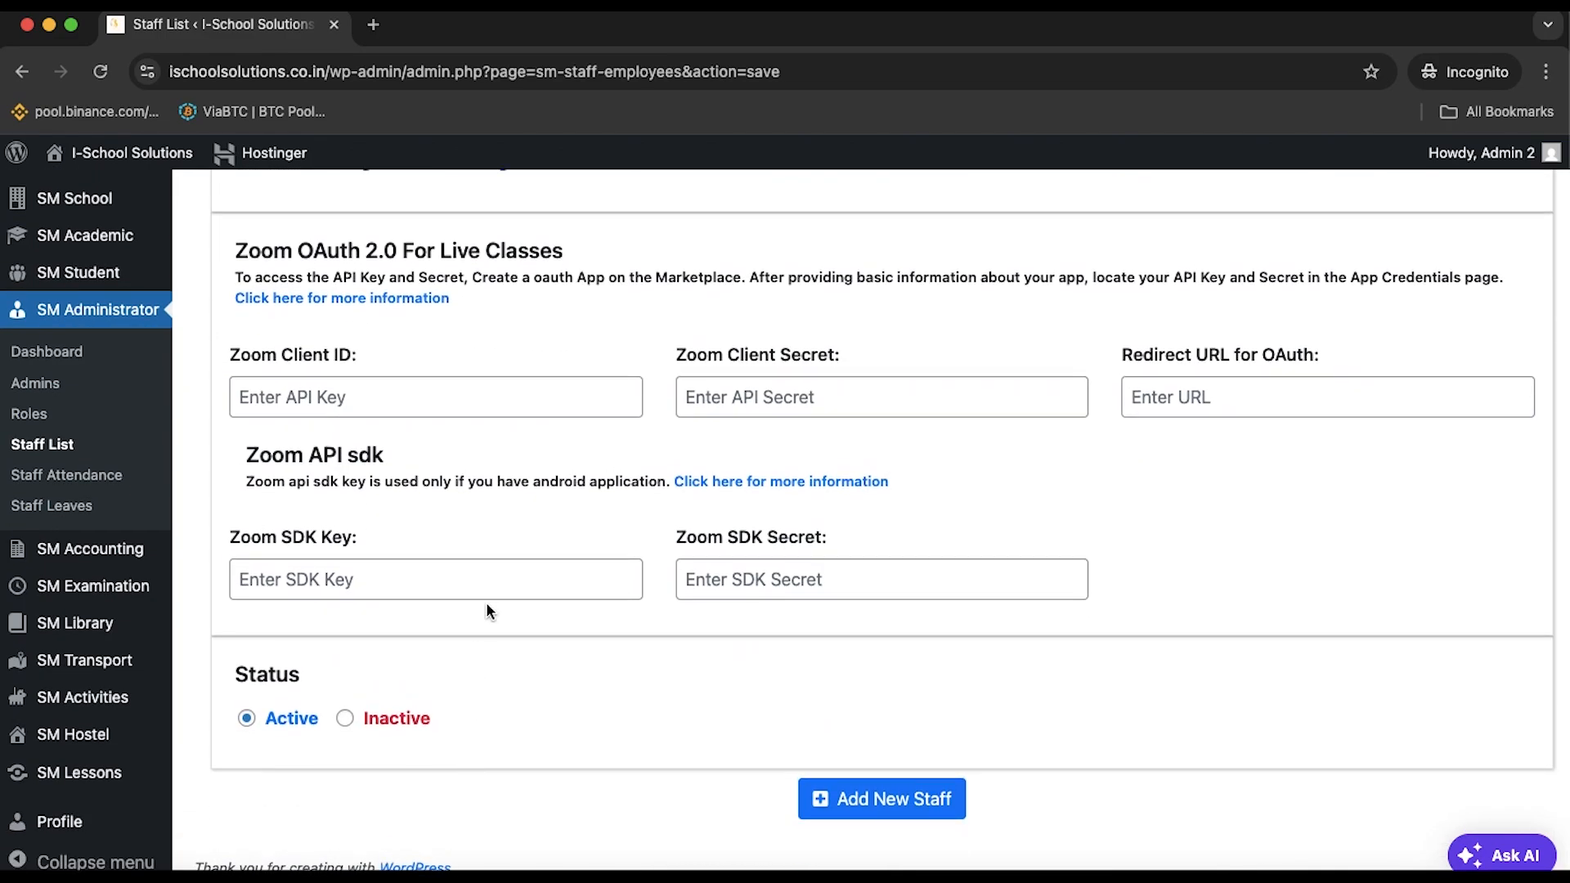
scroll(486, 610, up, 5)
scroll(487, 606, up, 1)
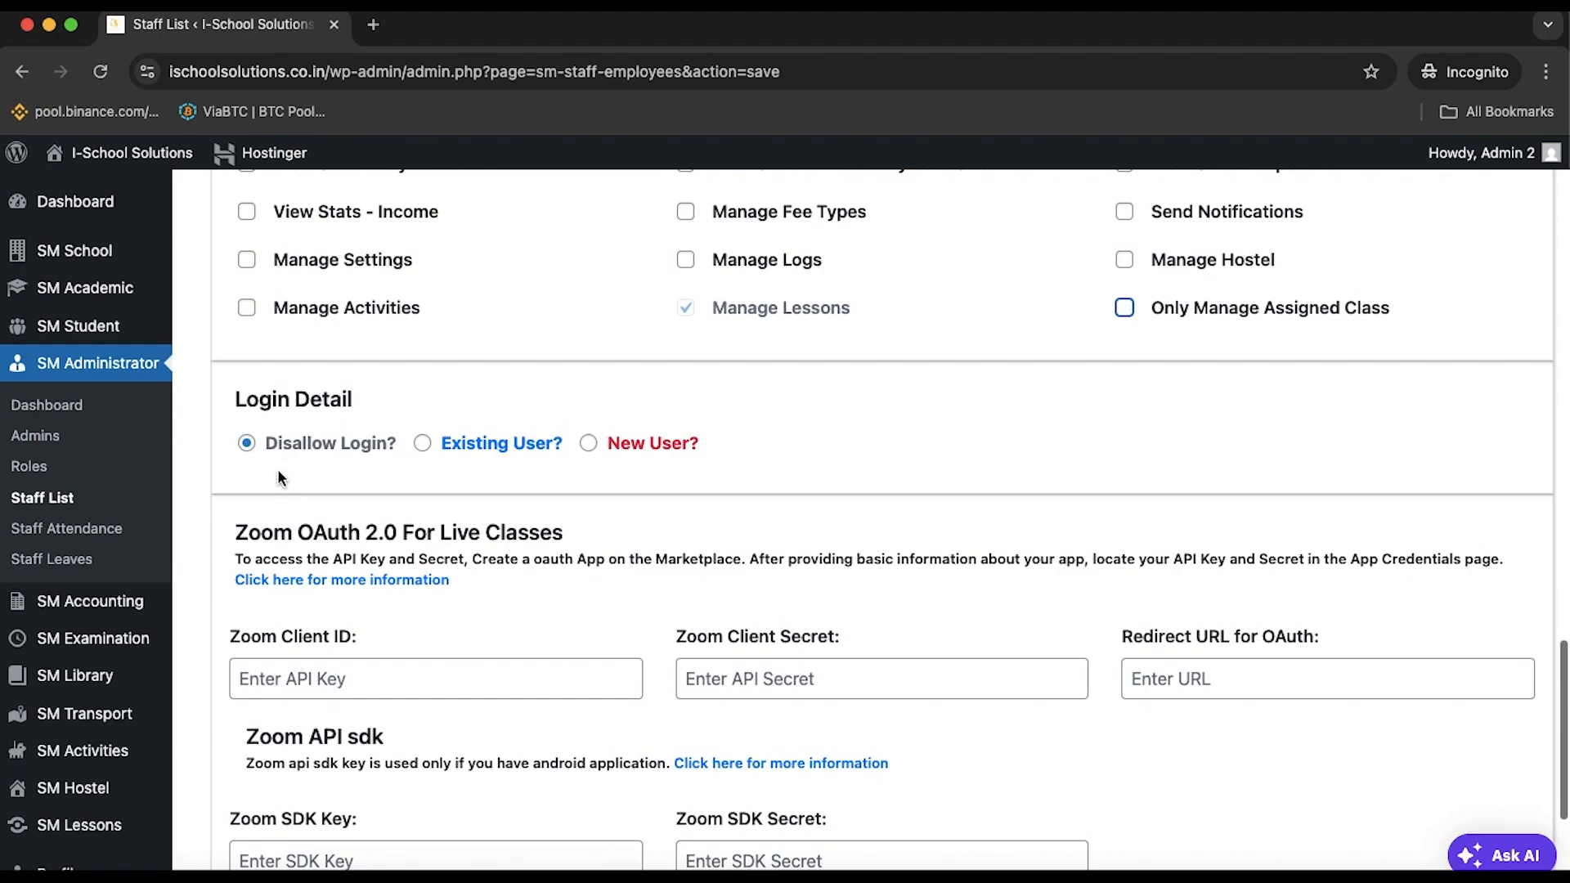
click(589, 442)
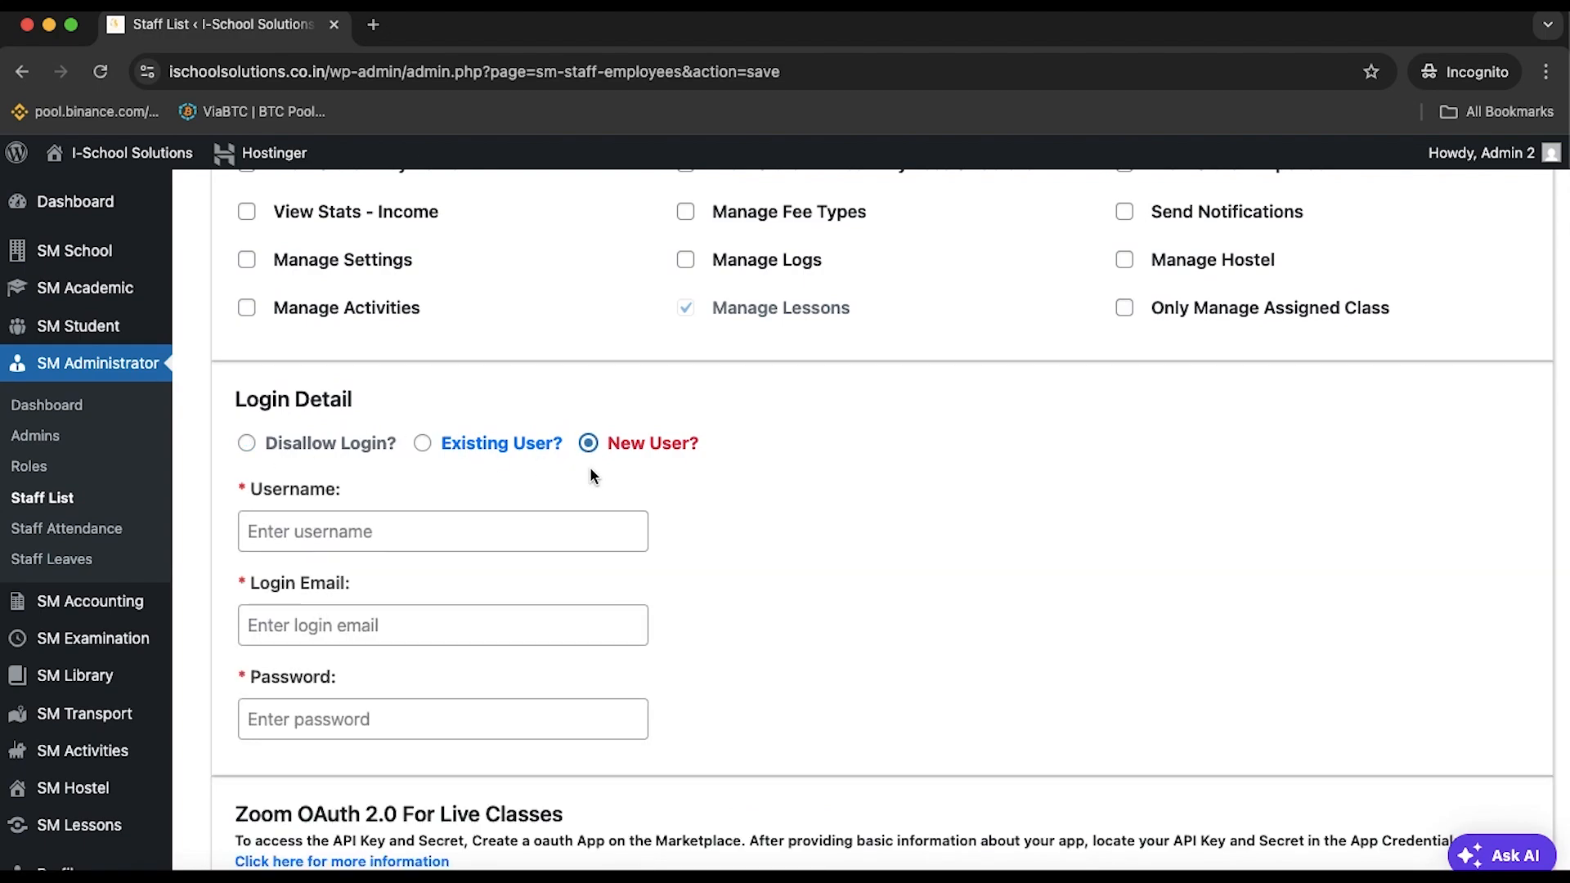
scroll(620, 571, down, 2)
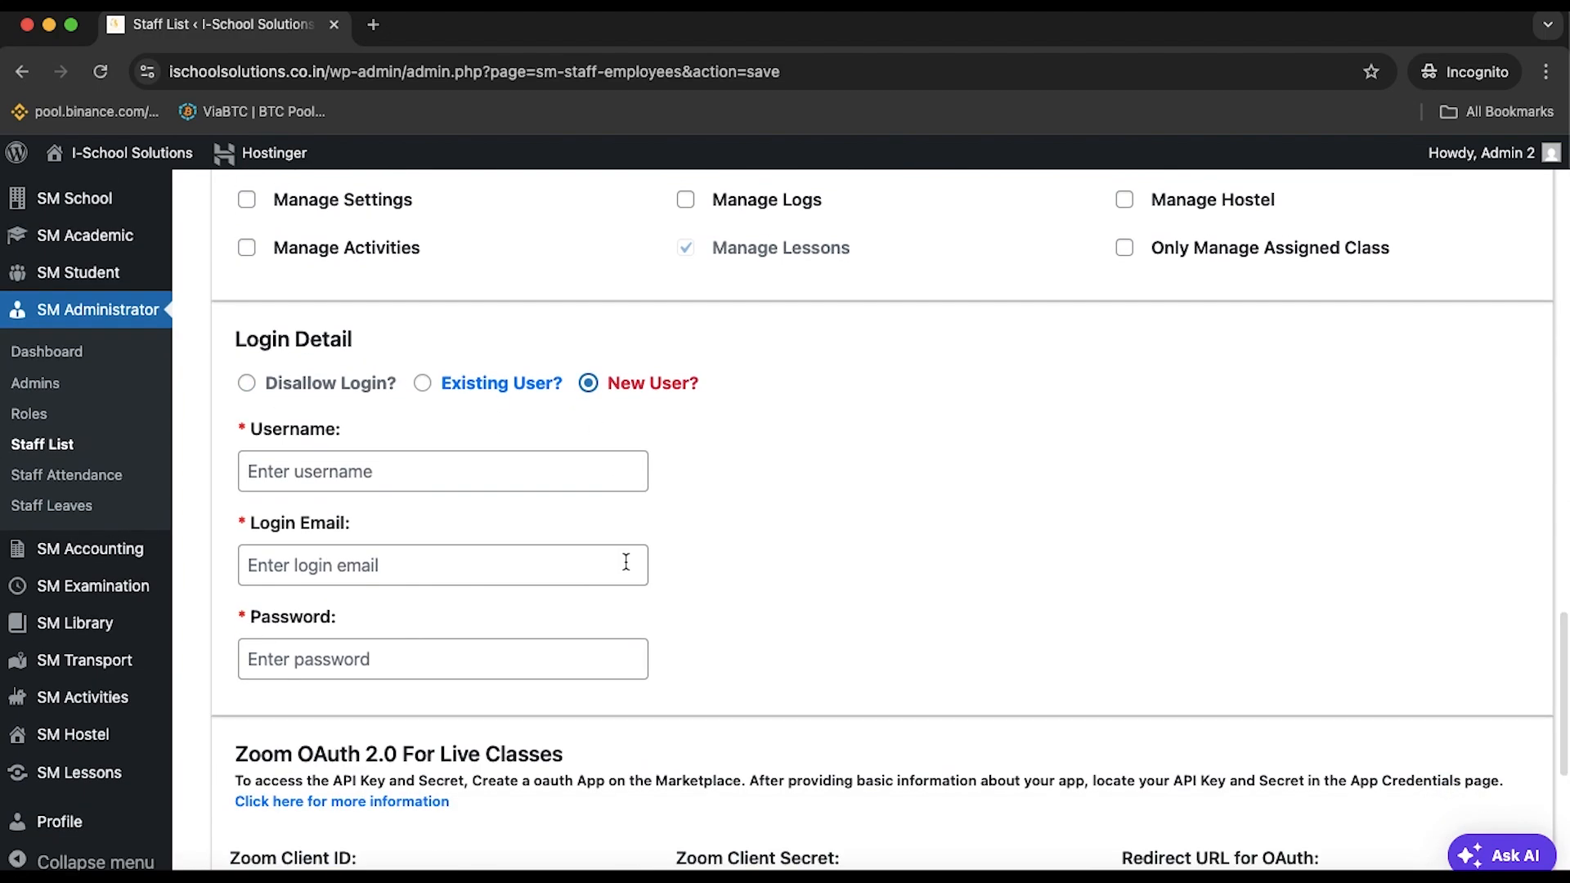
click(626, 563)
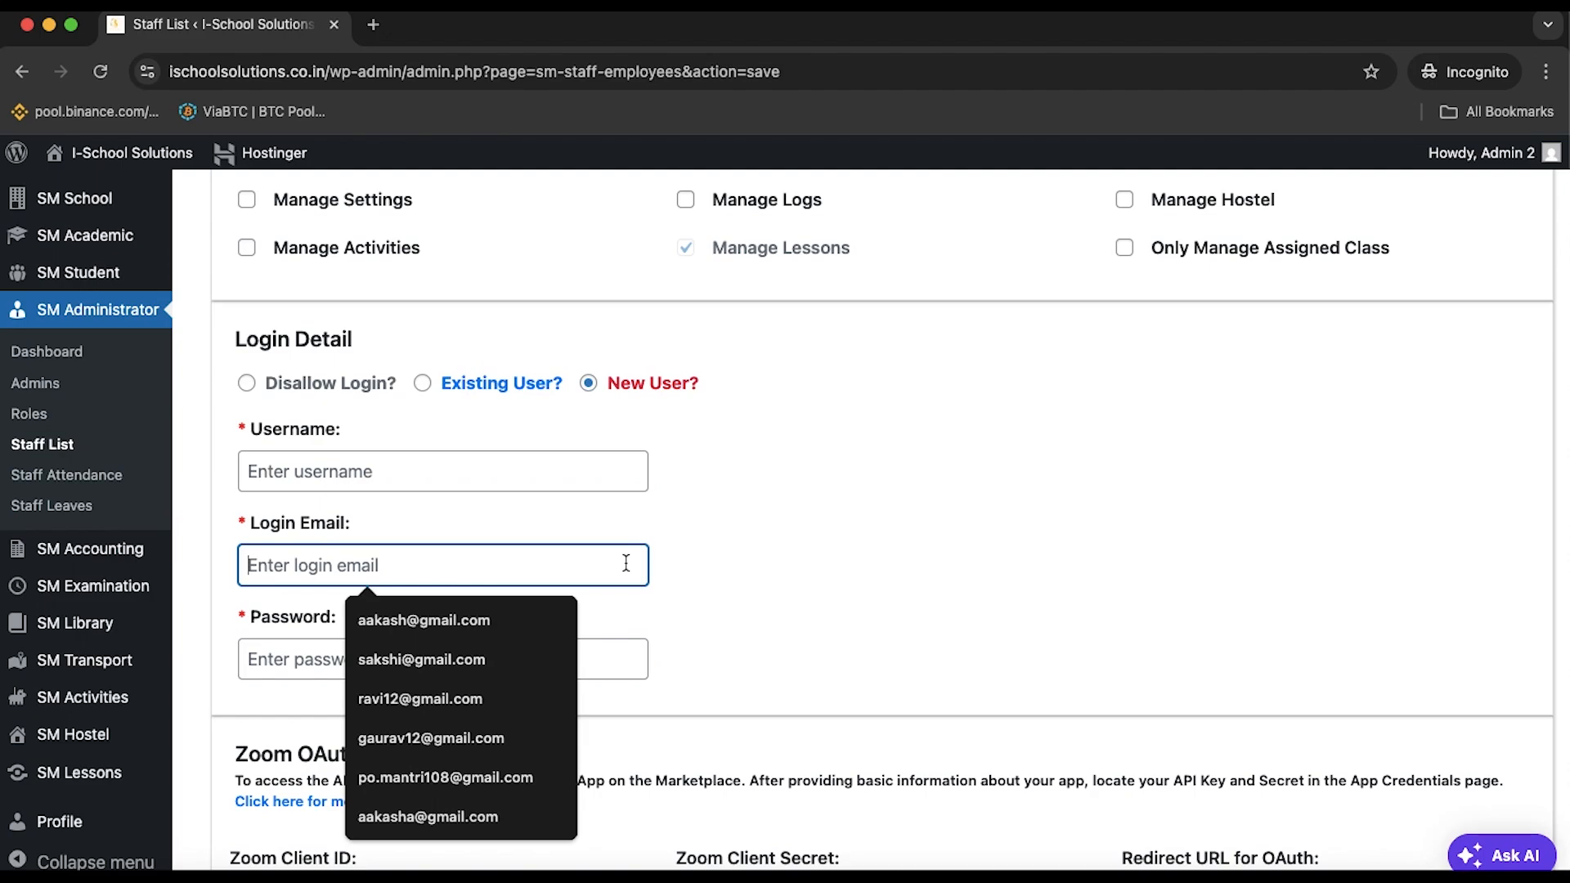
click(336, 664)
scroll(826, 639, down, 8)
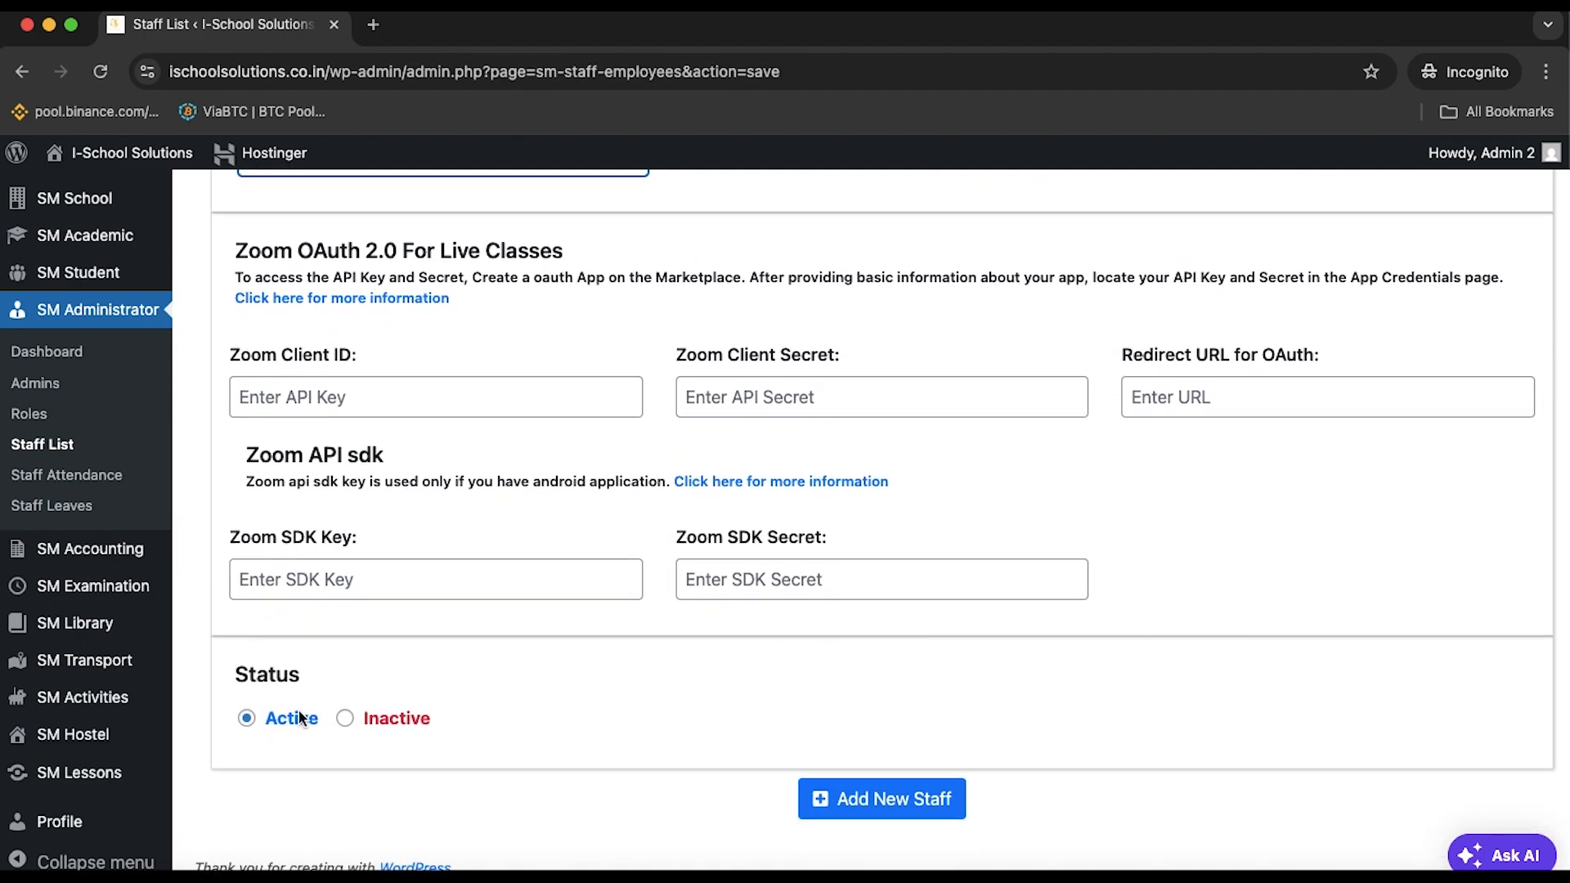
click(874, 793)
Enter the staff member's name as the login username
scroll(874, 788, down, 15)
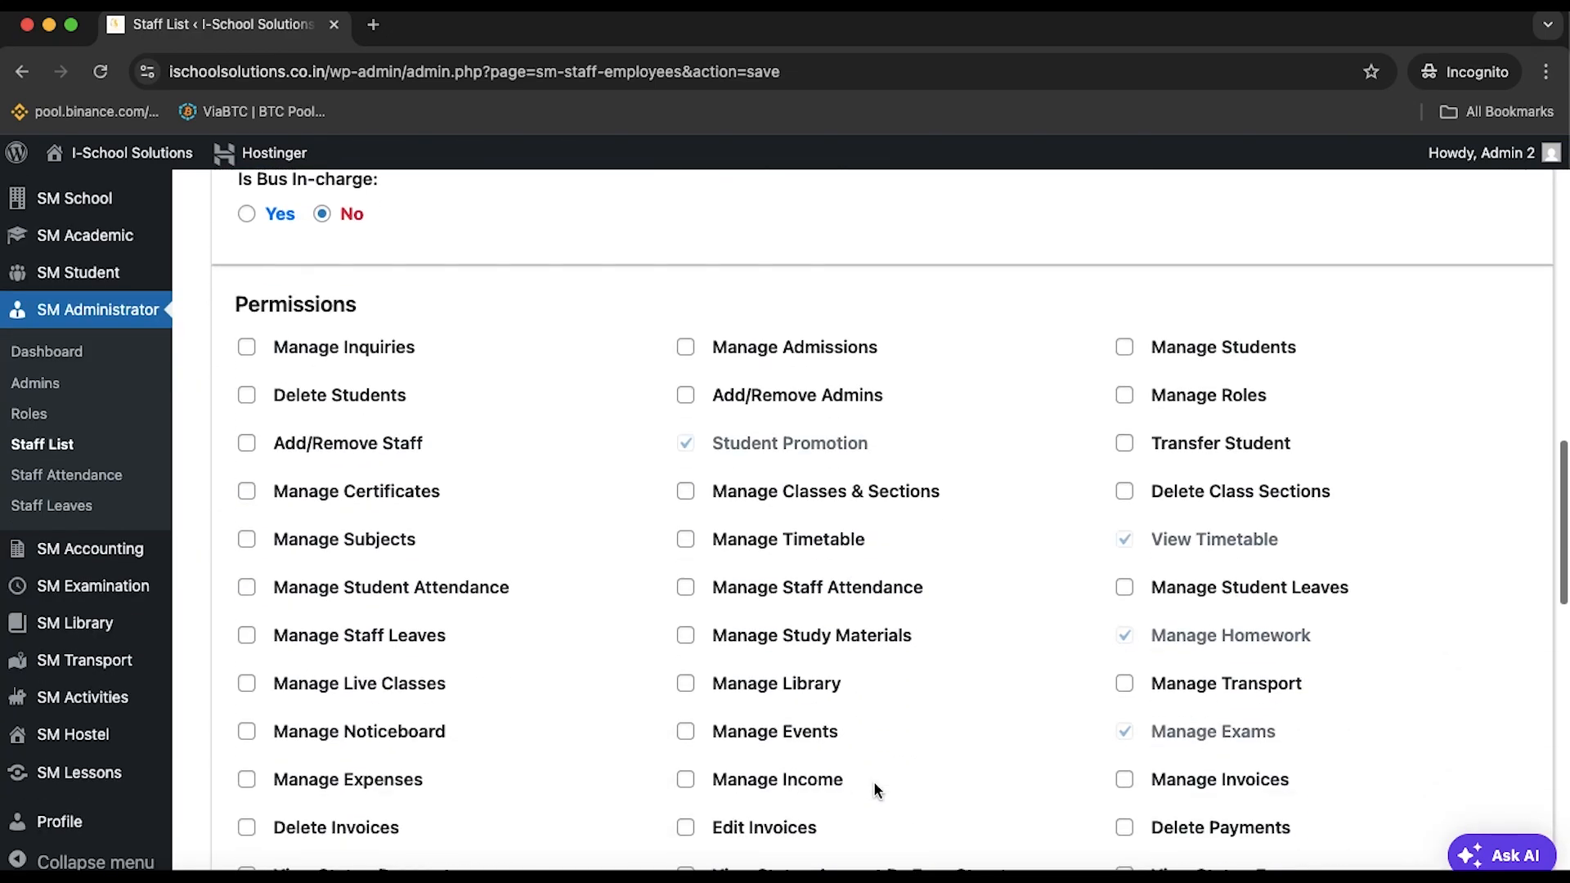
scroll(875, 785, down, 10)
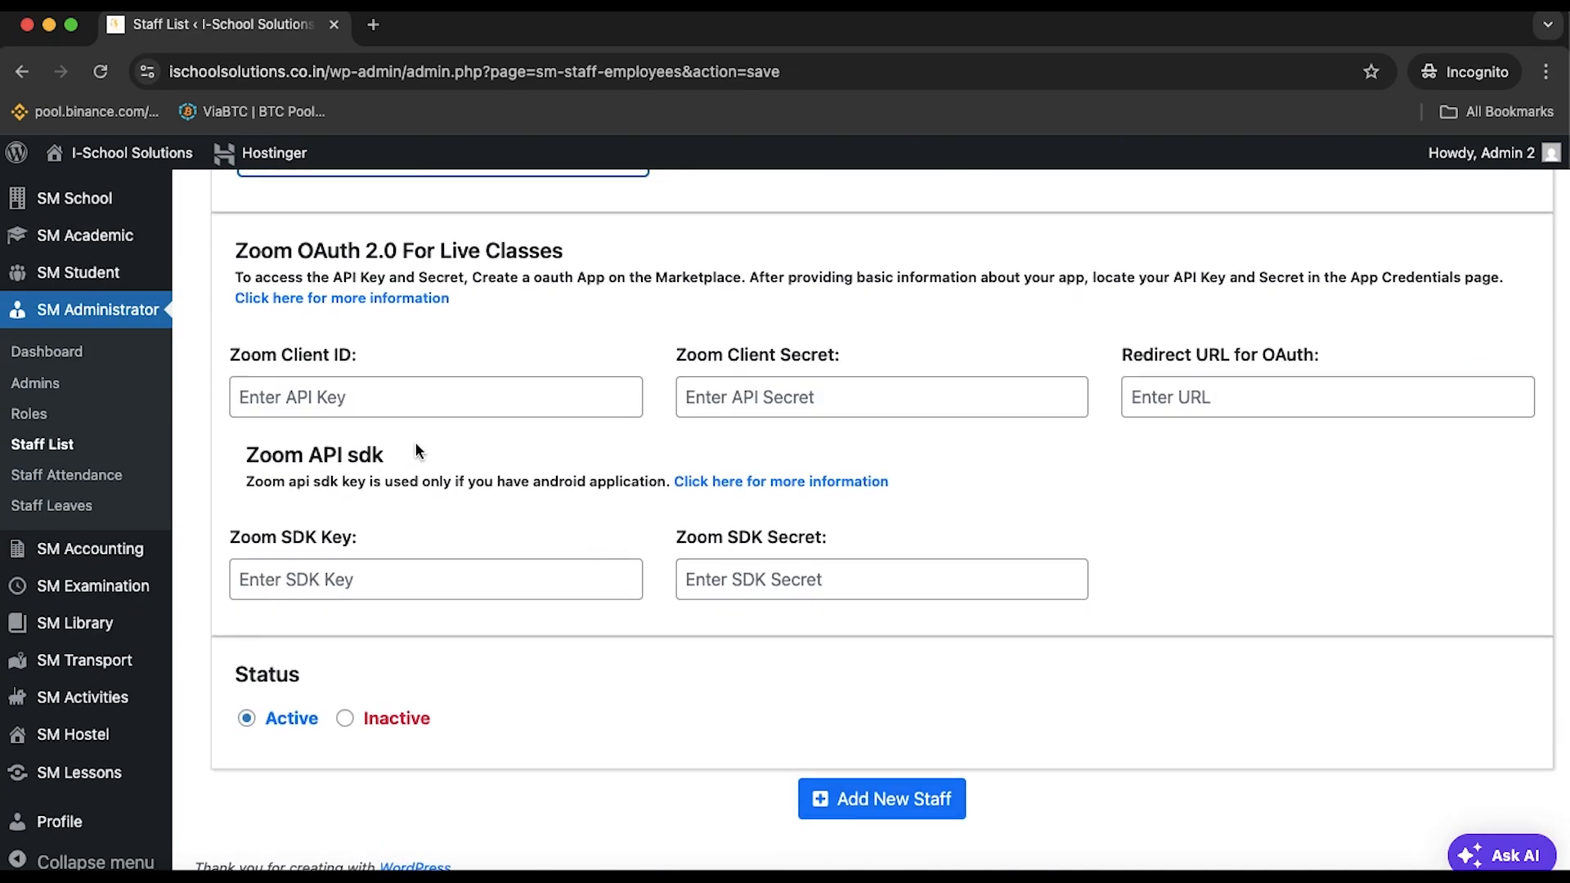
scroll(189, 287, up, 10)
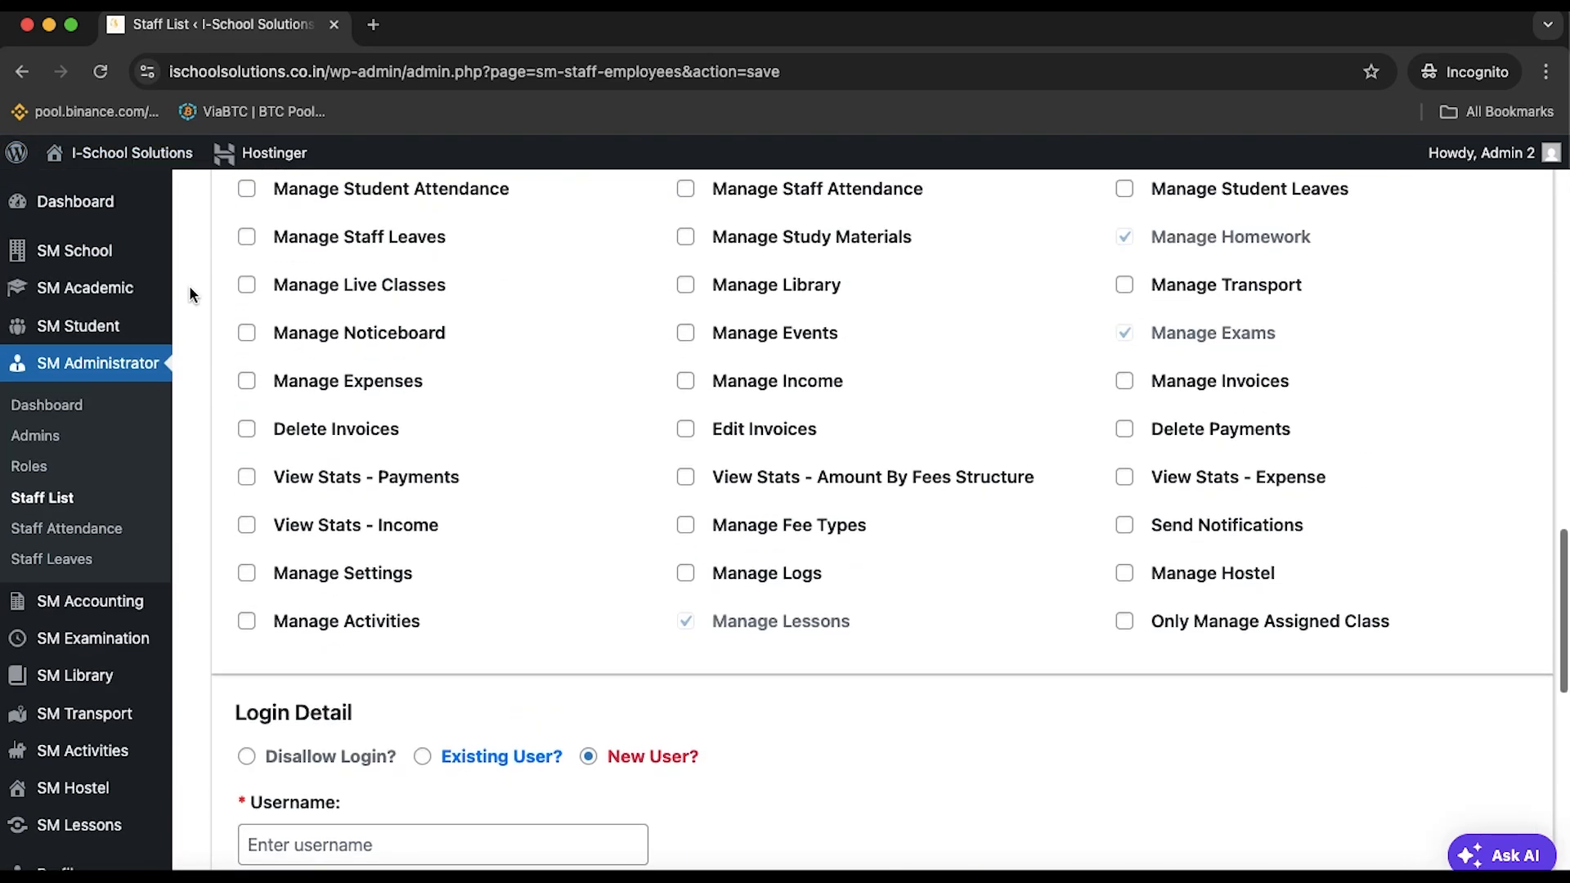
scroll(193, 296, down, 3)
click(399, 605)
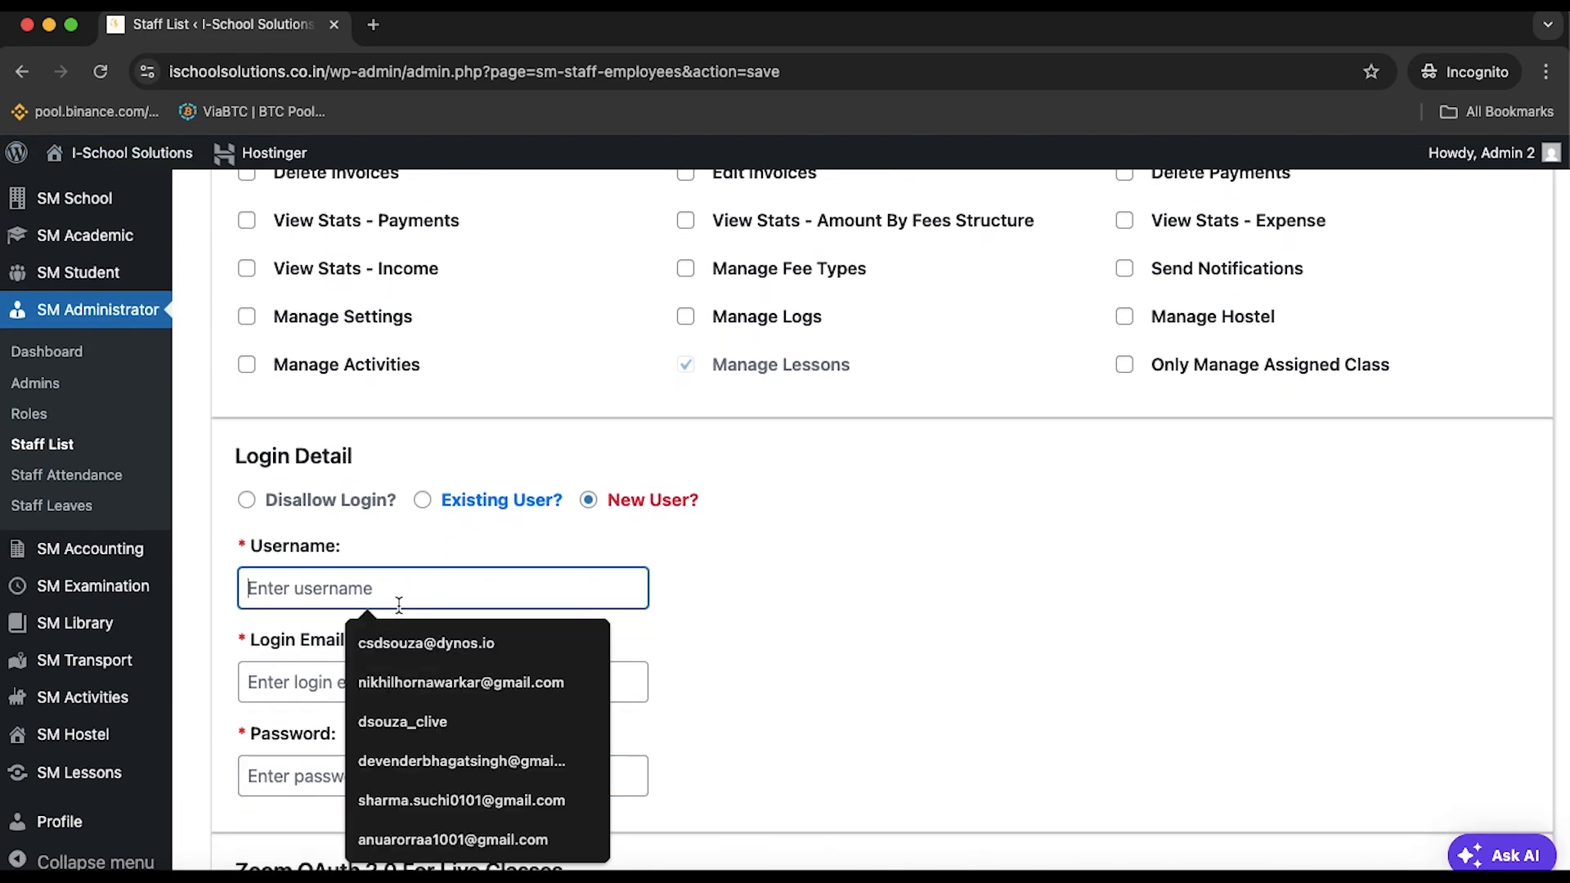
click(832, 591)
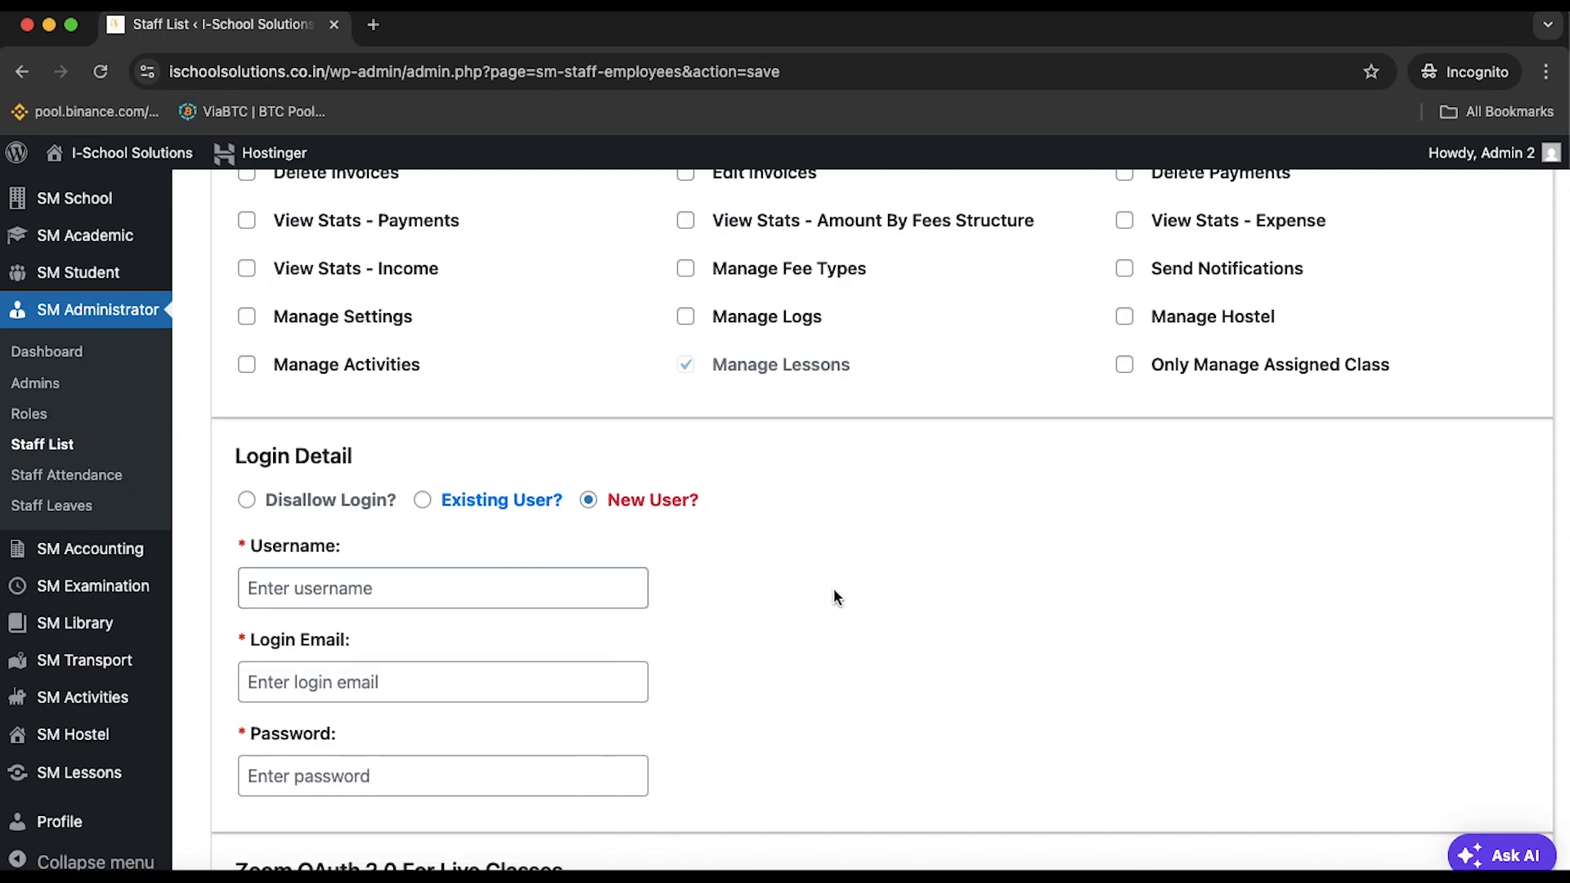
click(463, 585)
text(S)
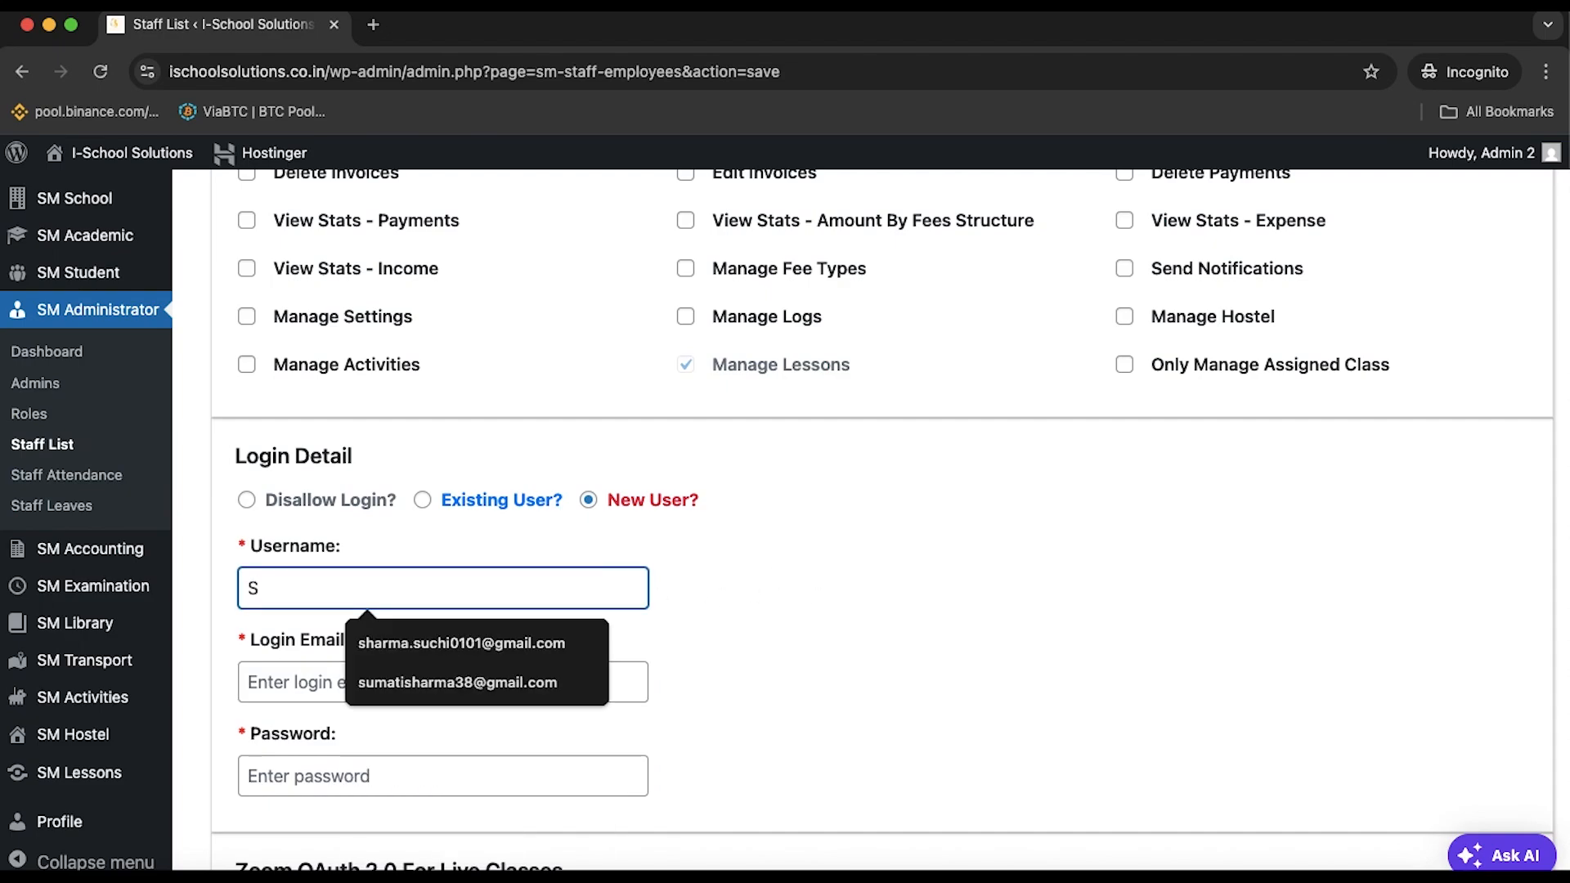
text(ushila)
click(467, 673)
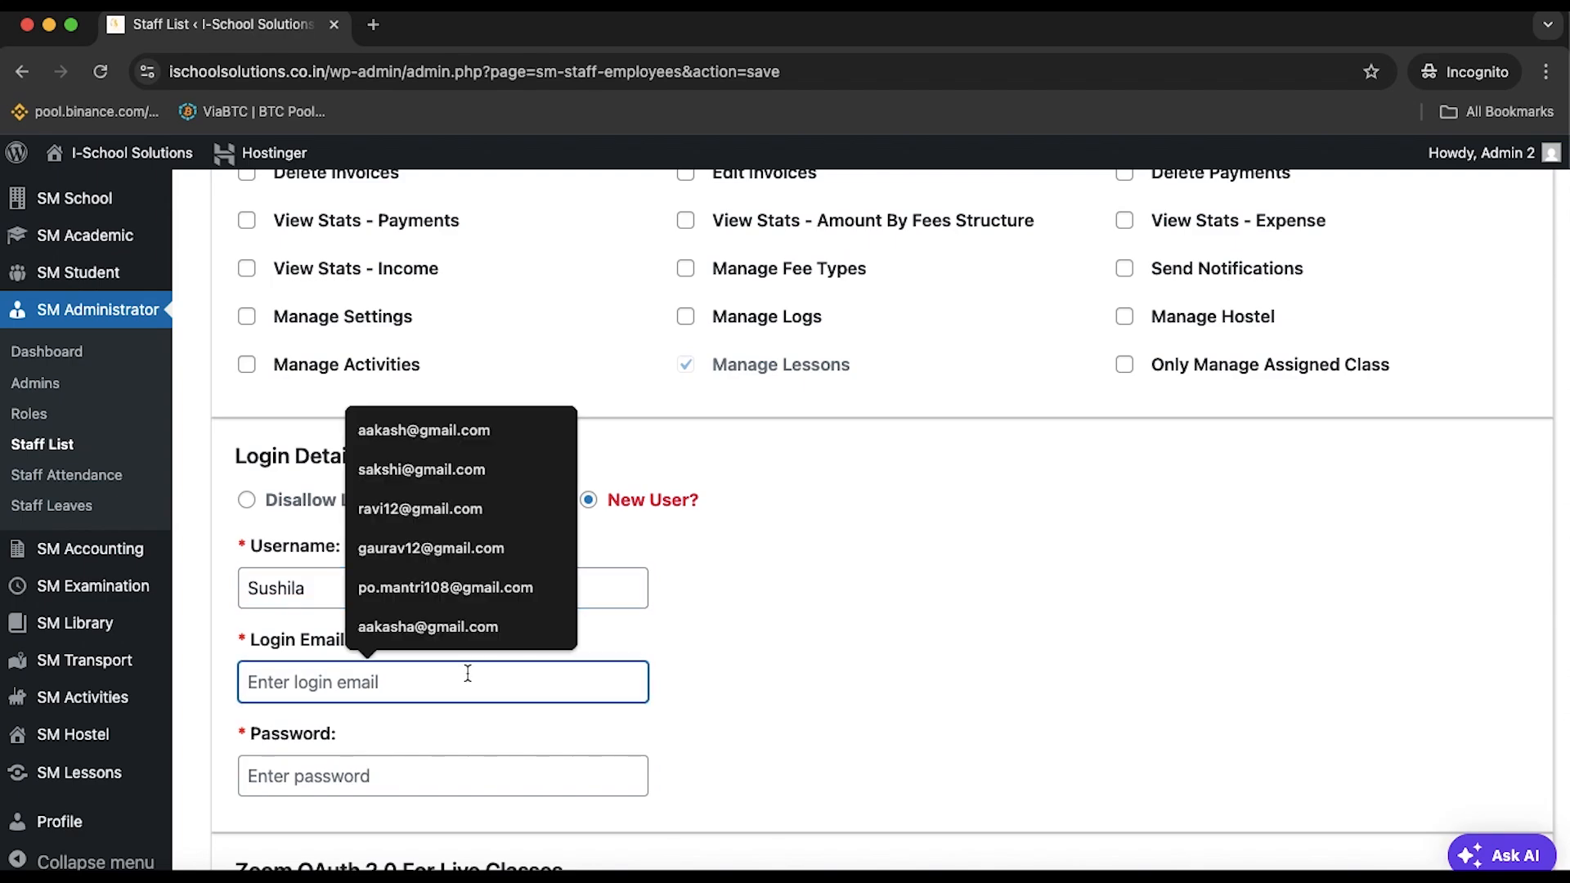
Fill in the login email and password, then save the new staff member
click(431, 550)
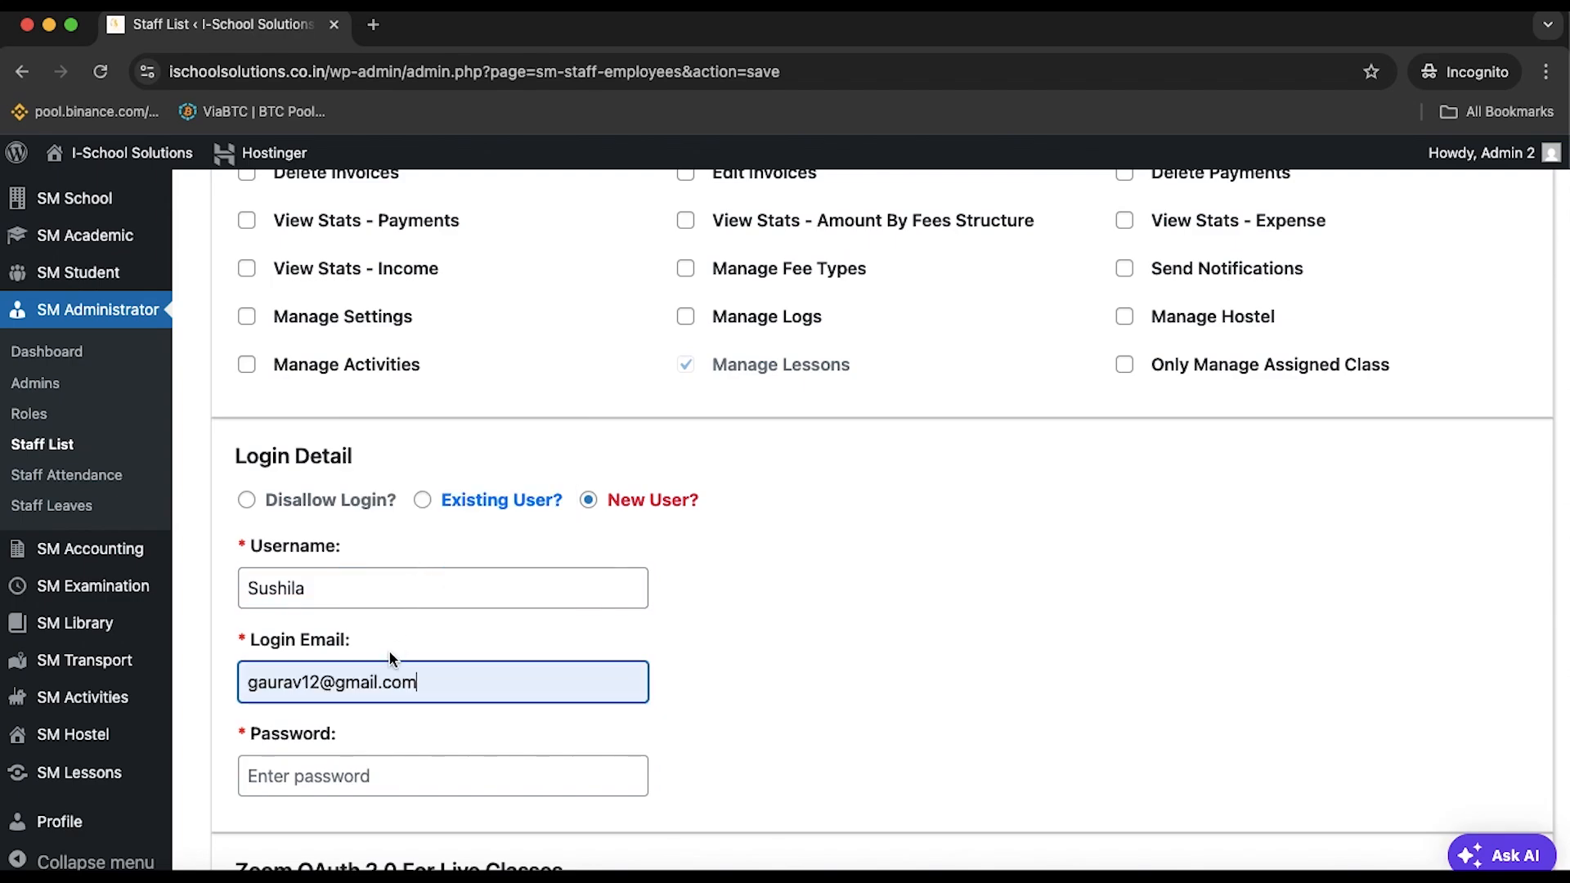
click(305, 685)
text(a)
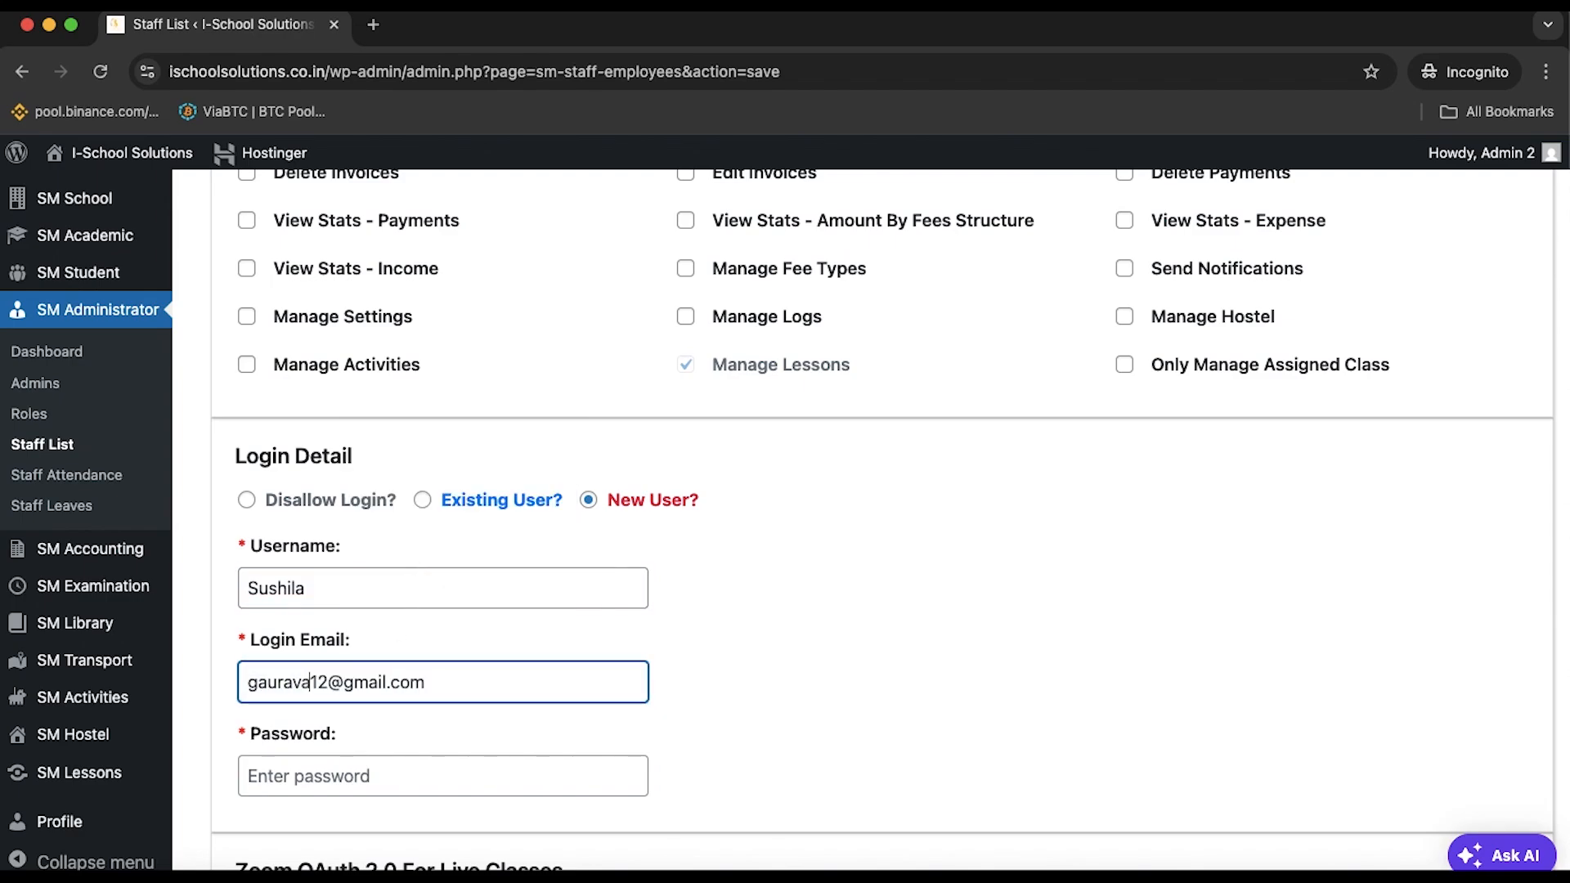
click(452, 783)
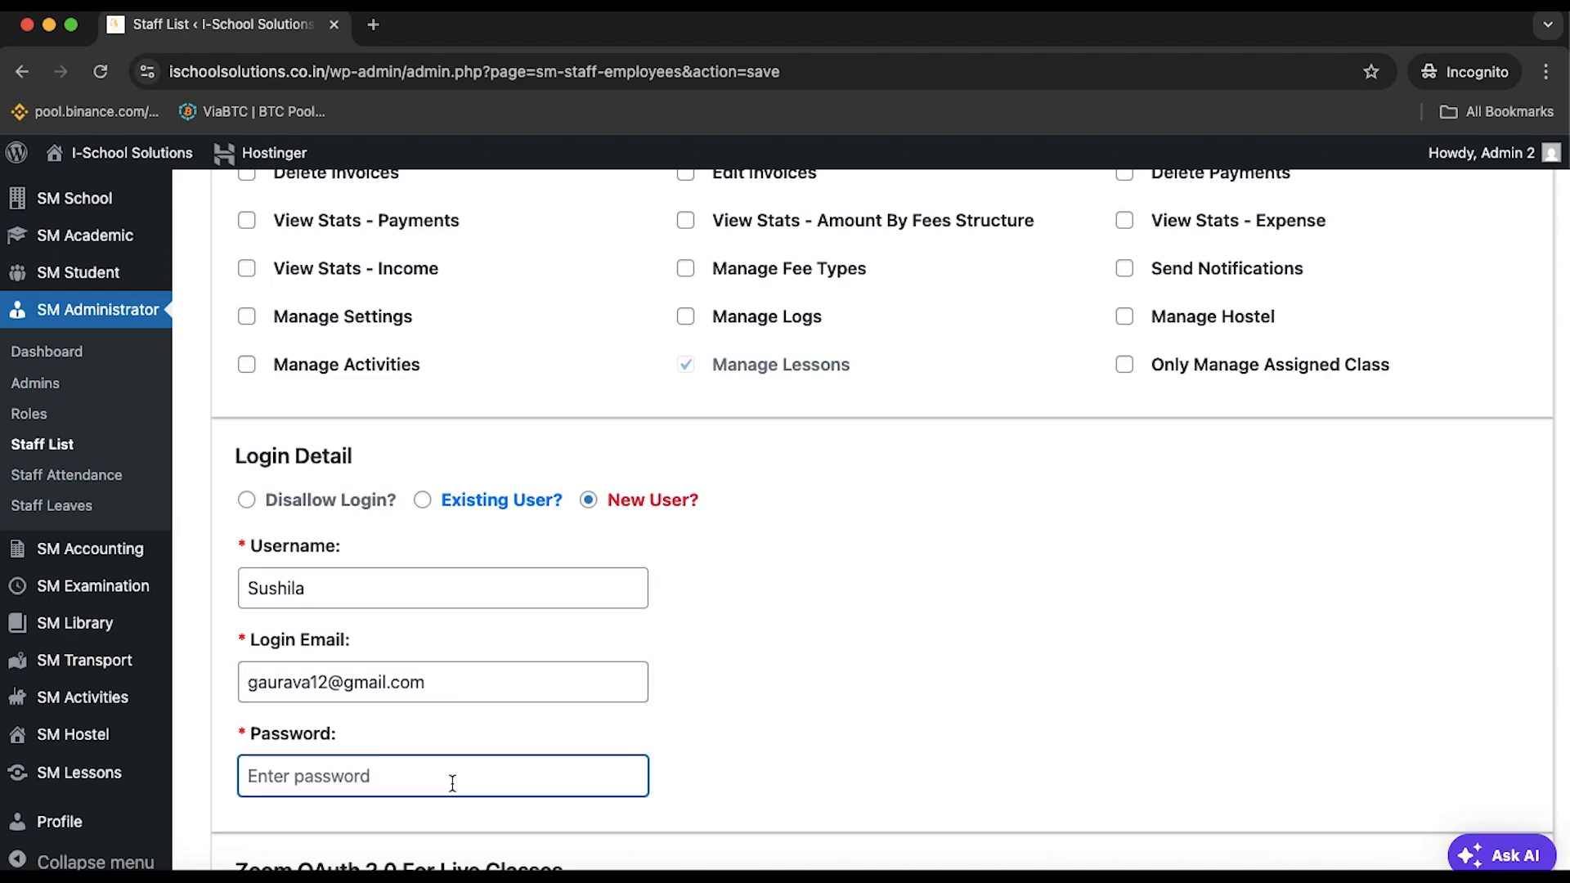
text(•••)
scroll(828, 748, down, 8)
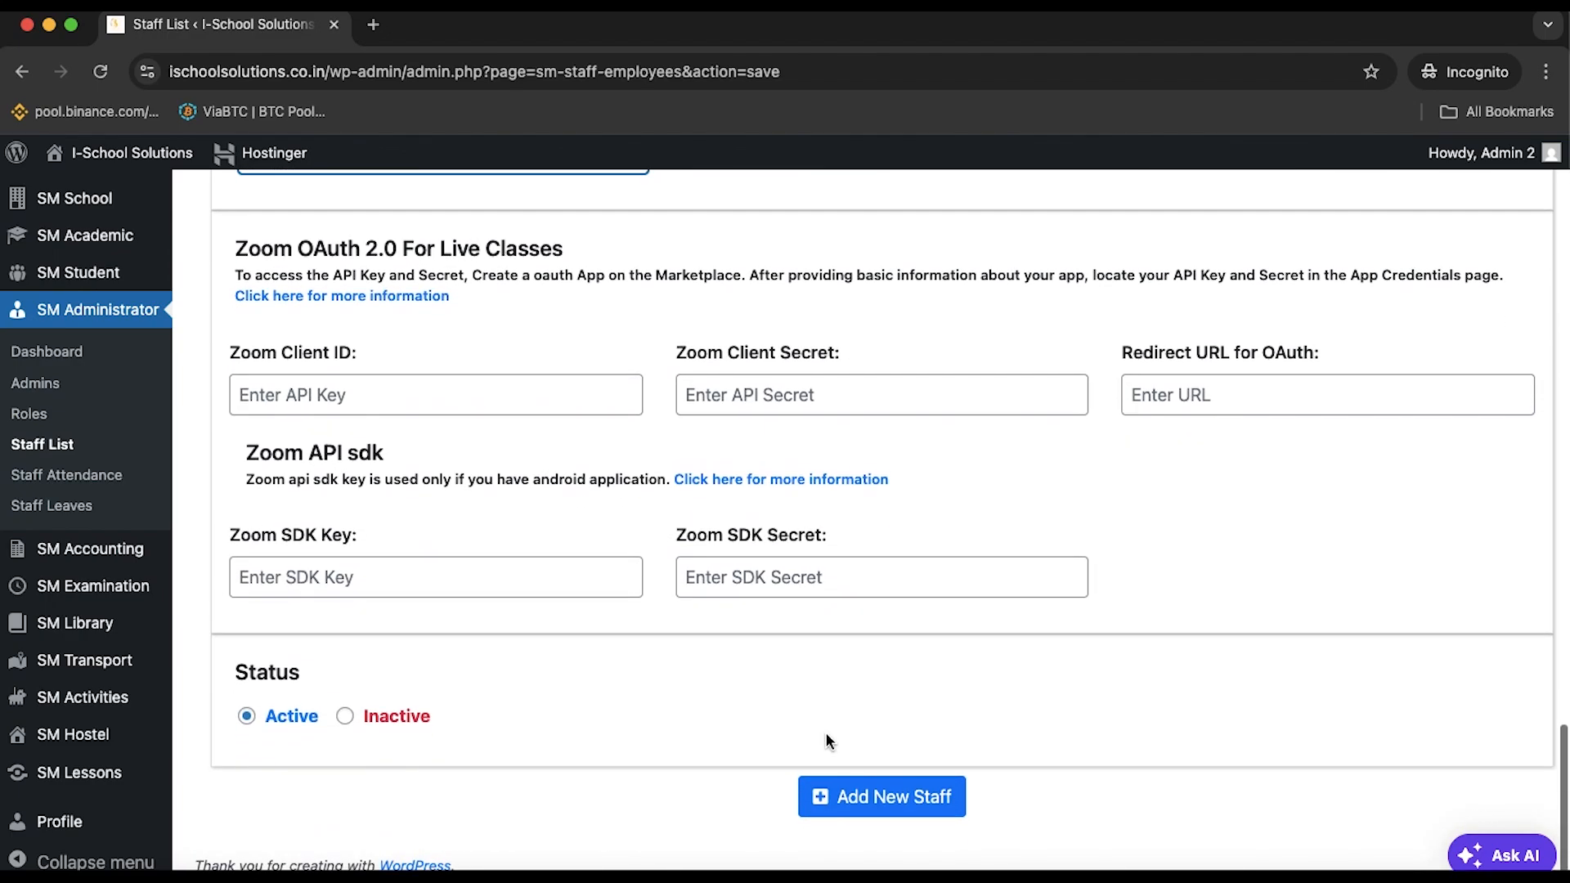
click(887, 801)
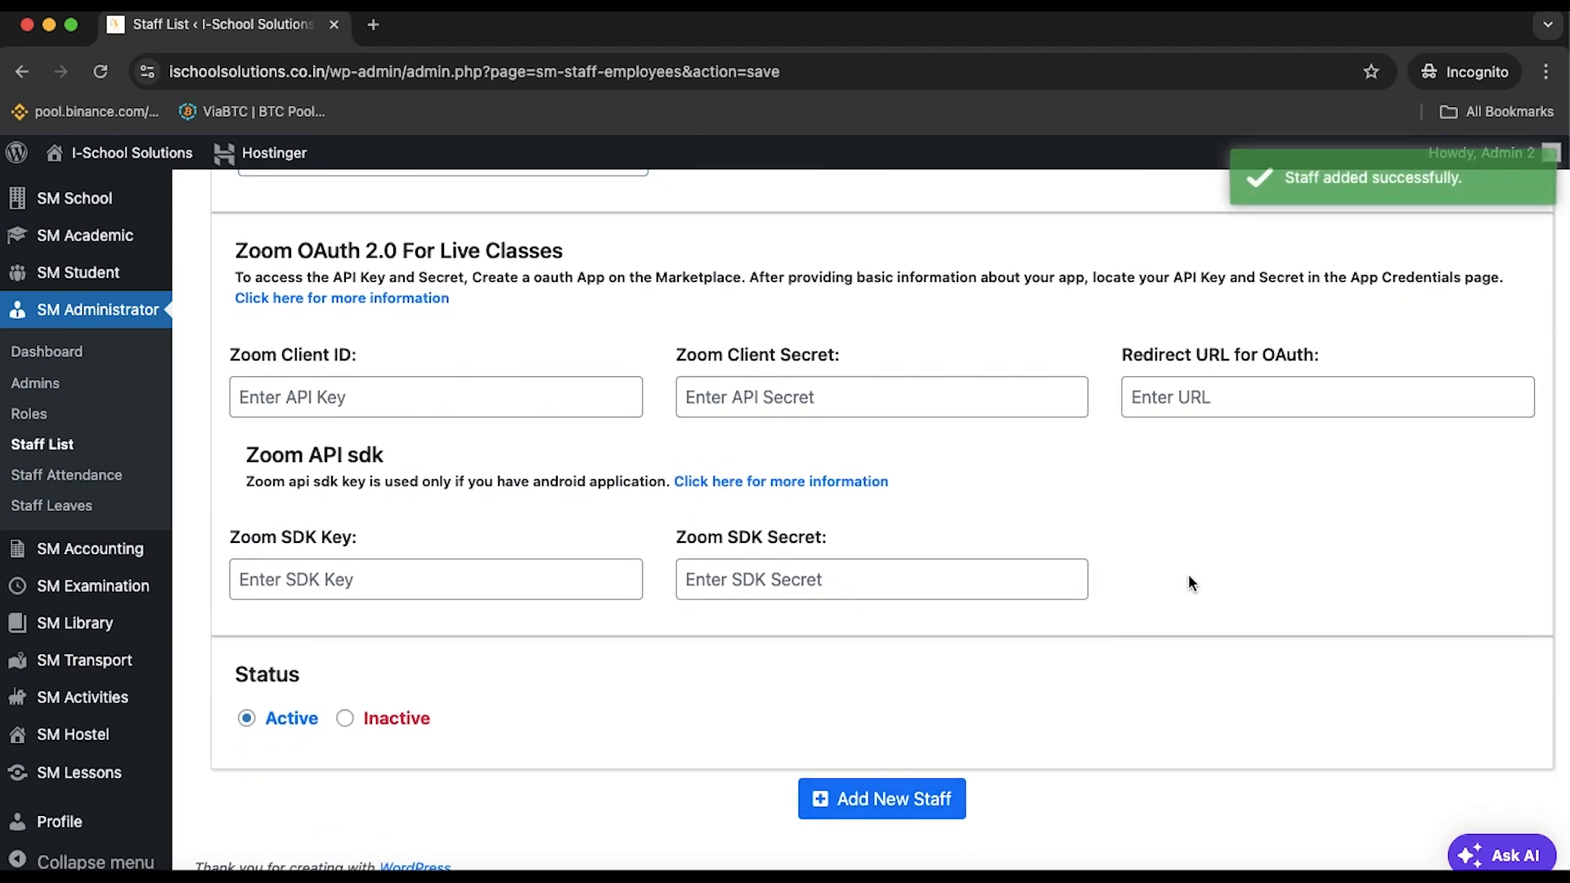
Go to the Staff List, then open Take Staff Attendance
click(29, 446)
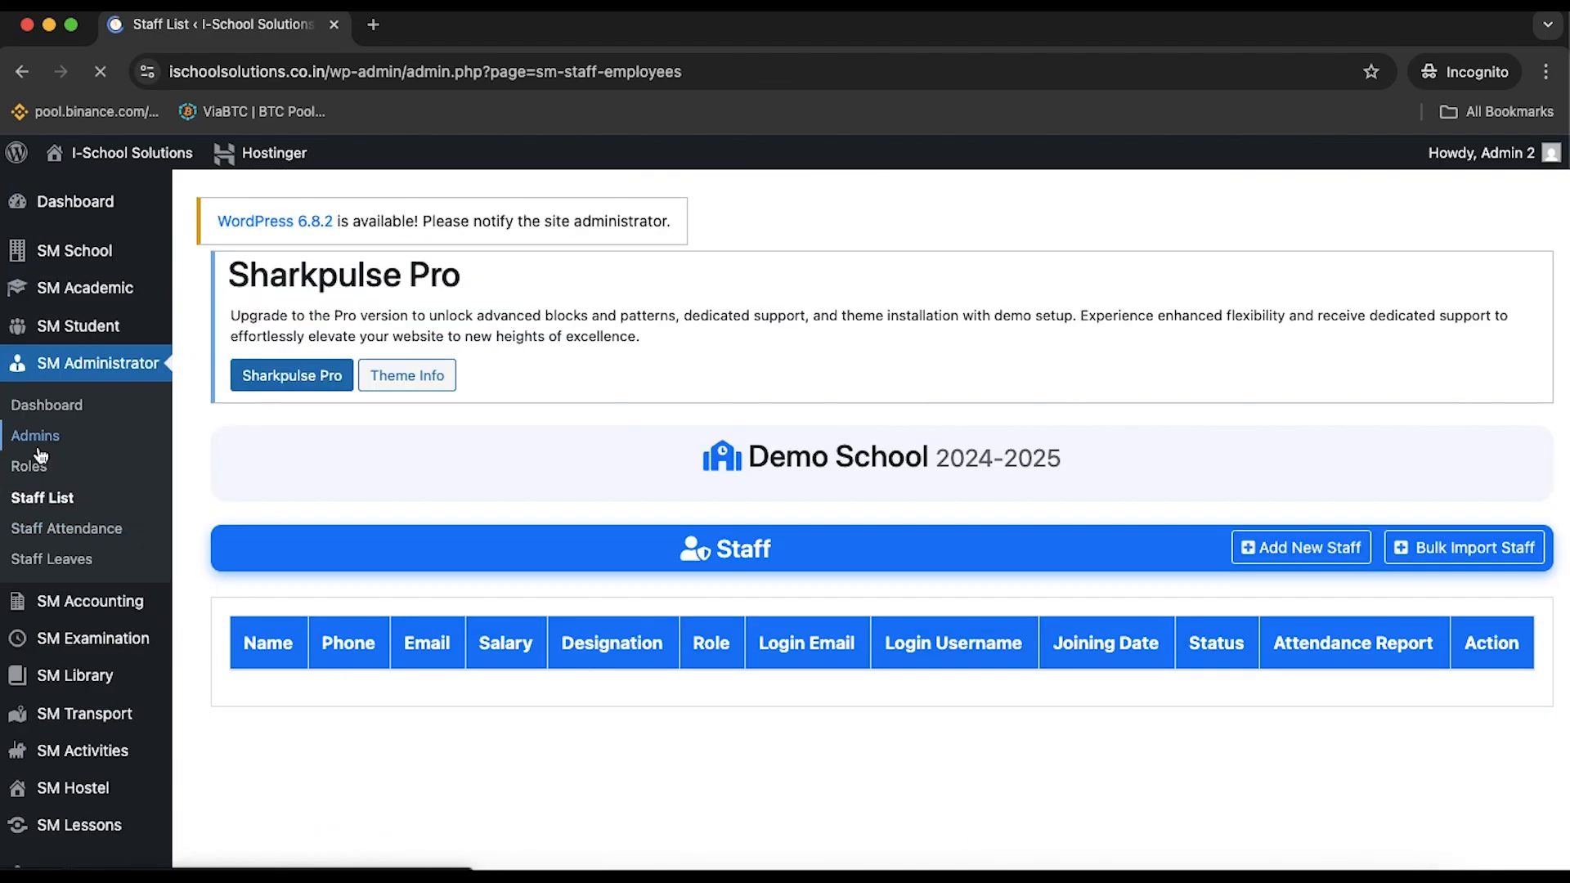
scroll(454, 590, down, 2)
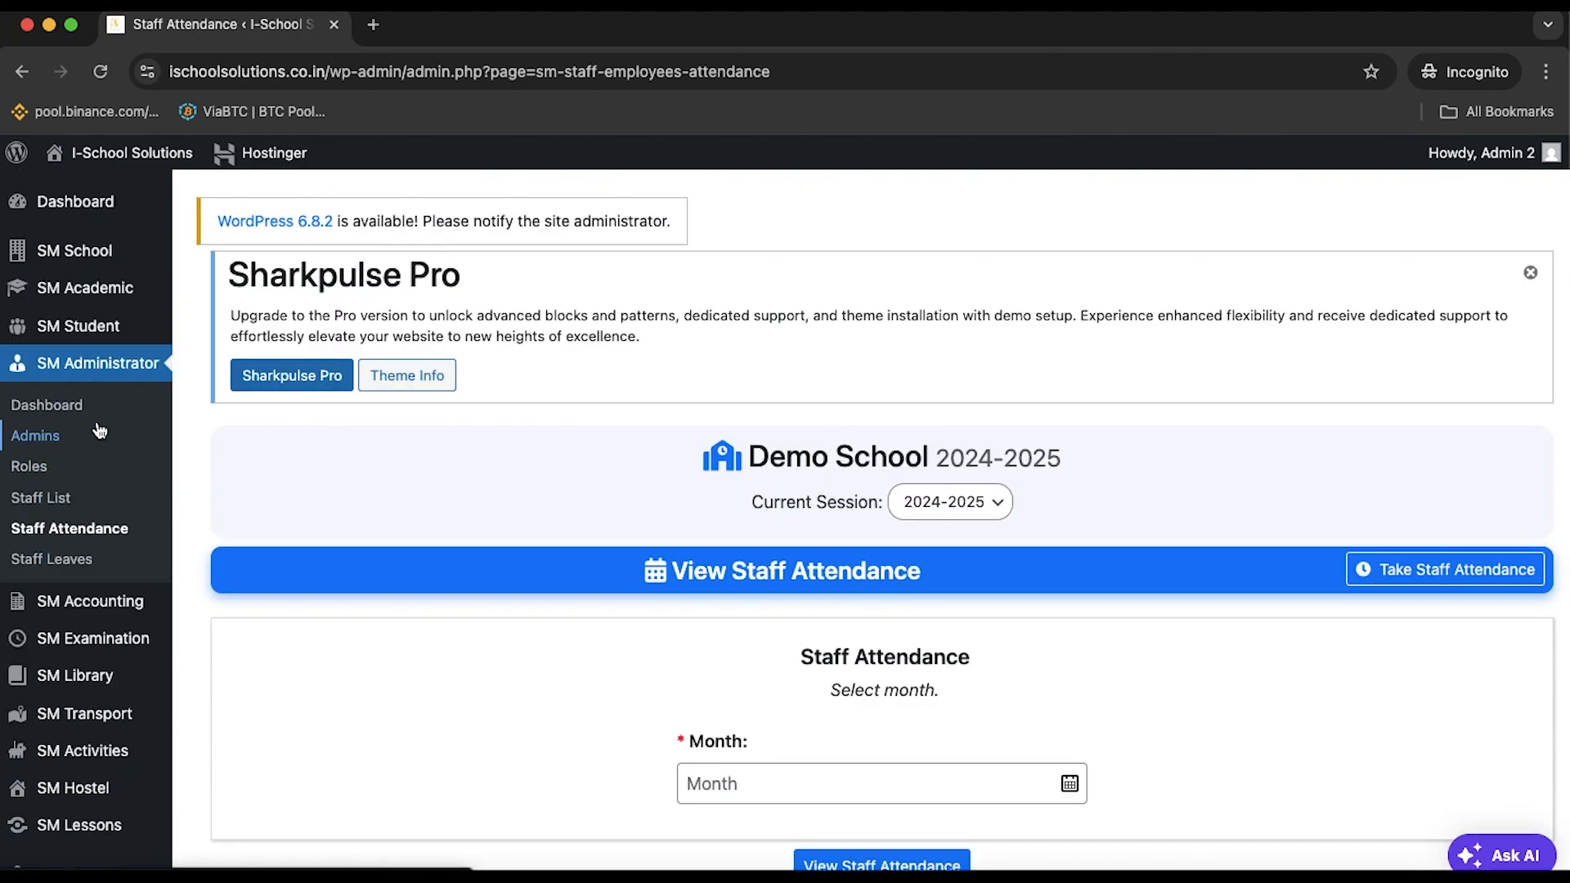
scroll(753, 858, down, 2)
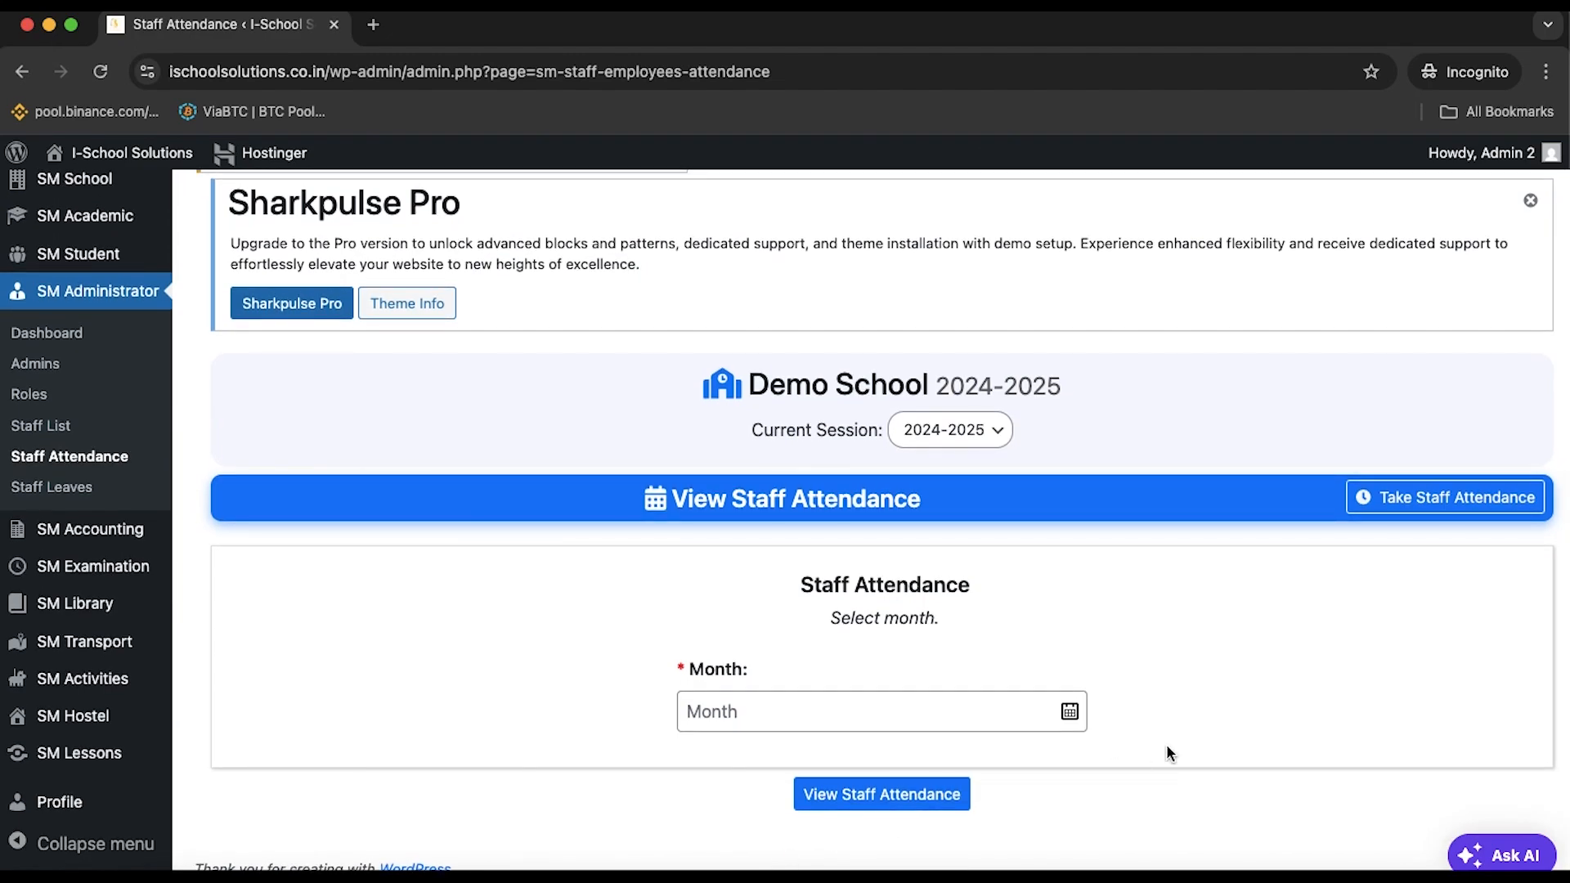
click(1443, 492)
Load the staff attendance sheet for 08/08/2025
scroll(1413, 570, down, 2)
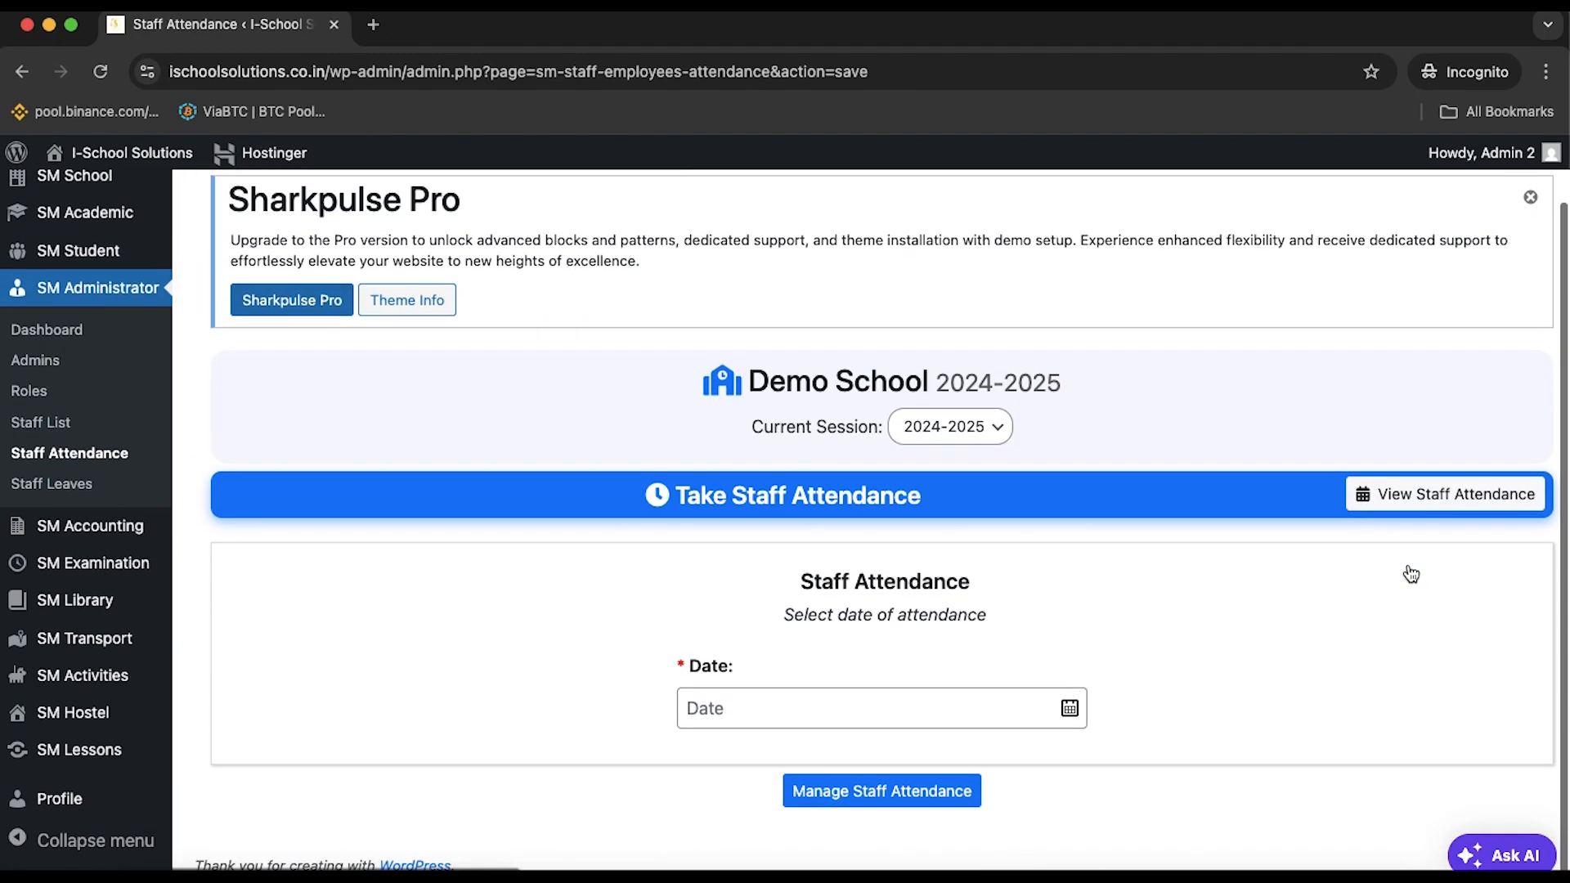
click(1072, 712)
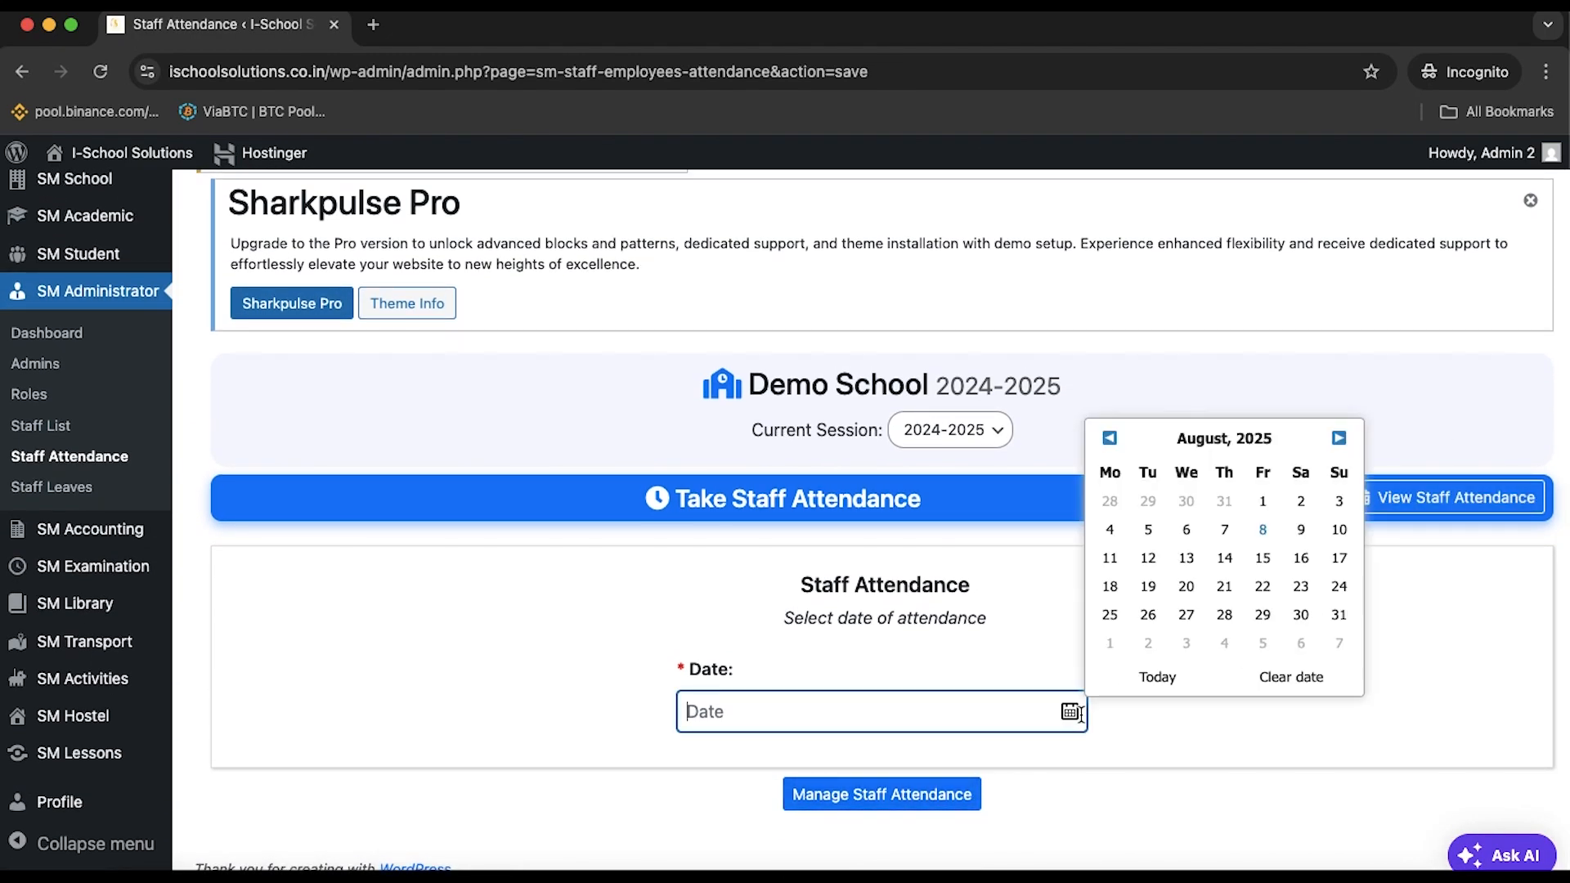
click(1262, 529)
click(944, 792)
Mark the first teacher Present and the Science Teacher Absent, then save
scroll(938, 781, down, 10)
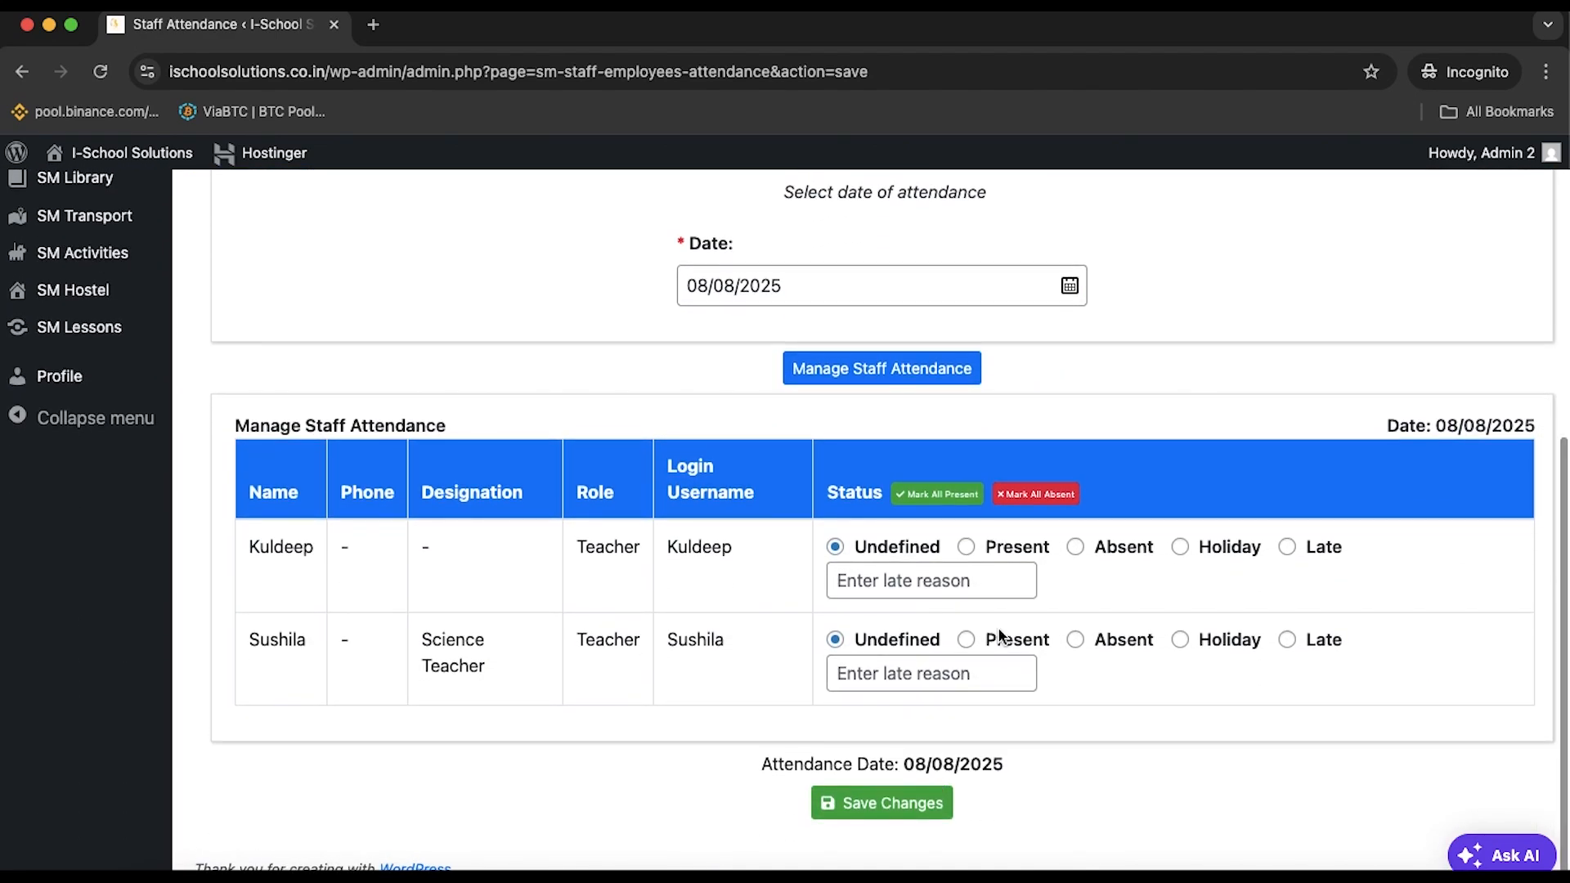
click(965, 545)
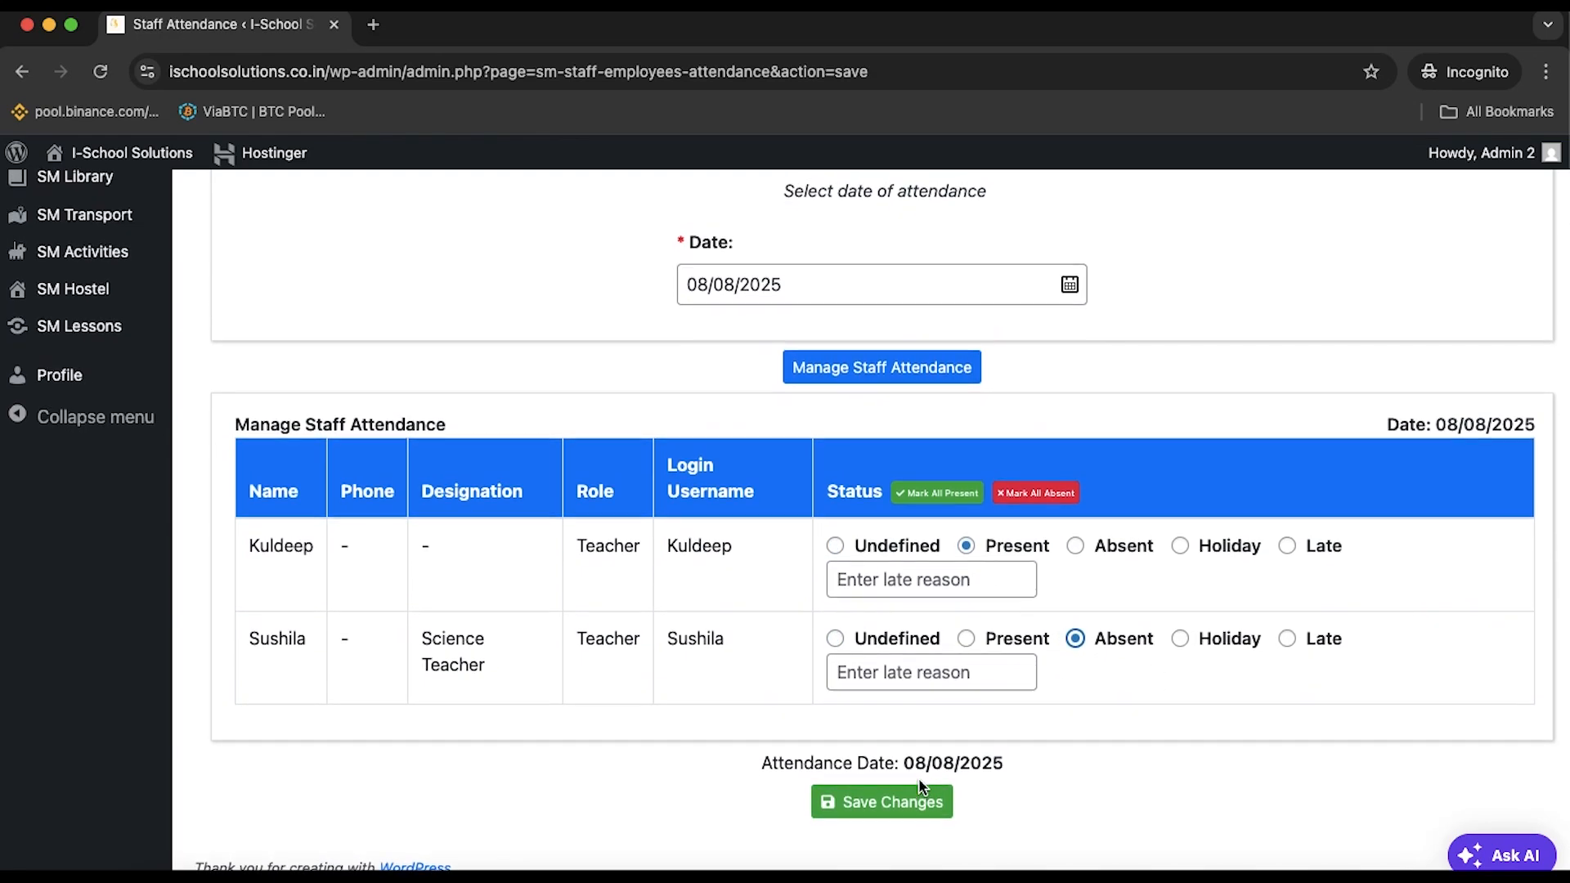
click(883, 804)
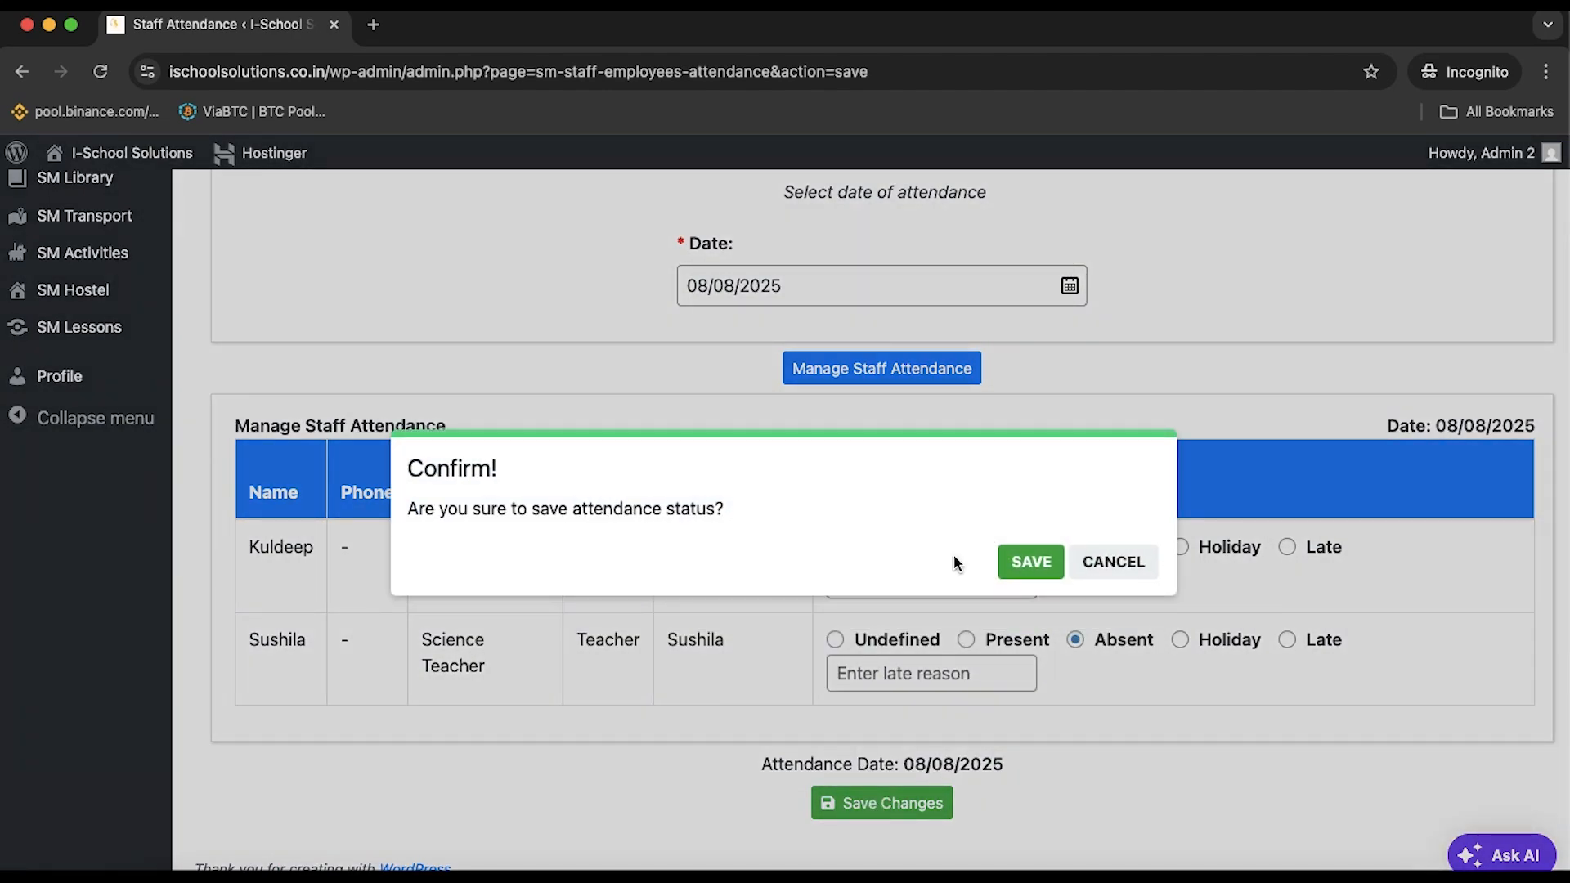
click(1034, 561)
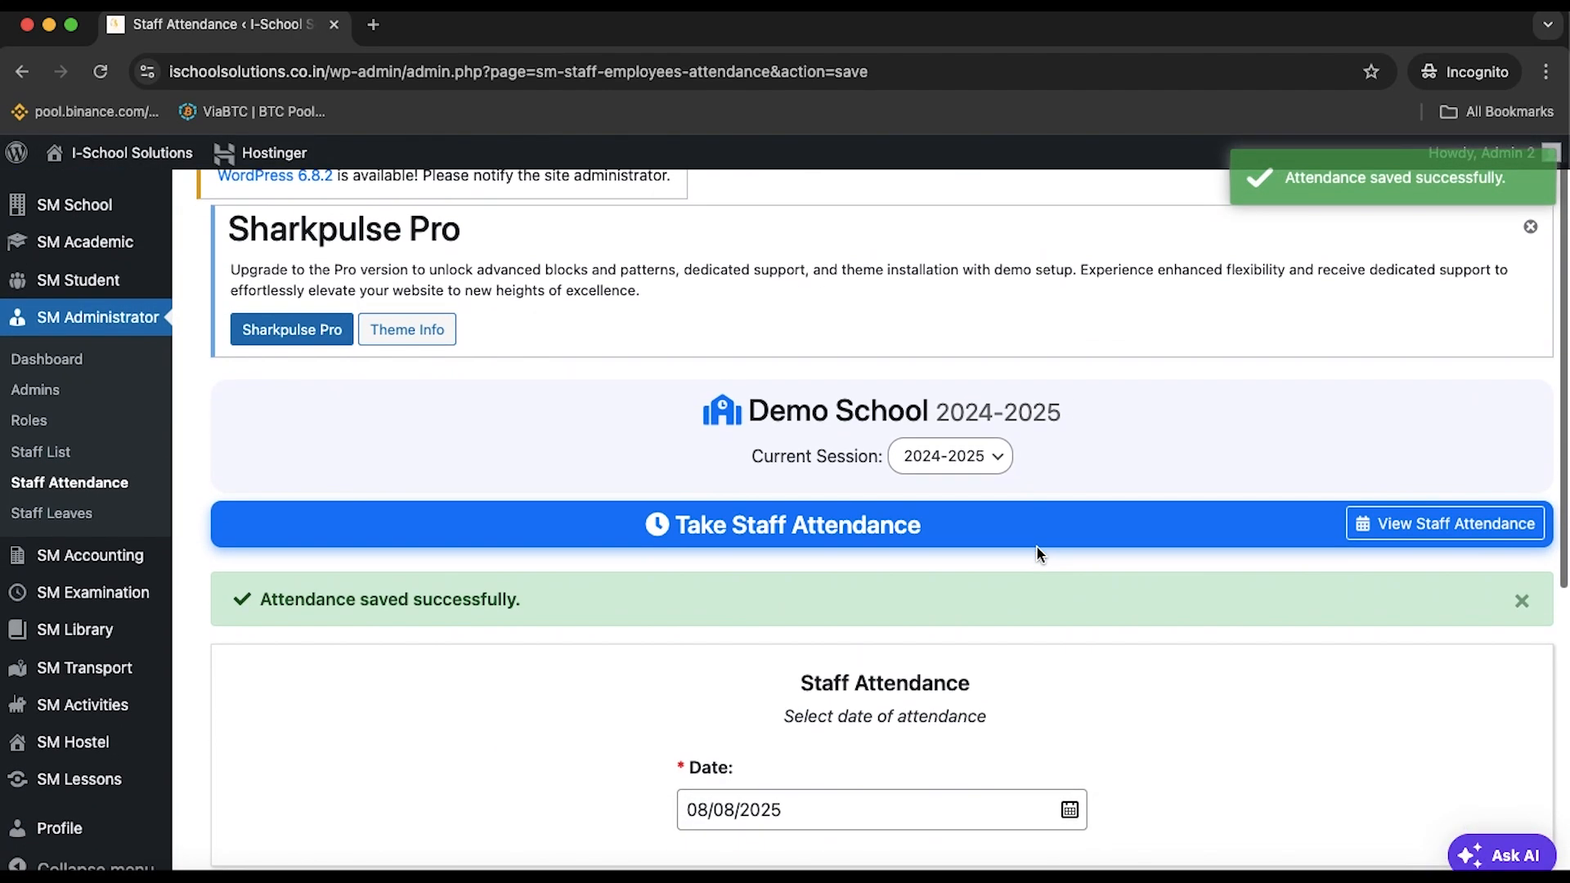
click(1449, 523)
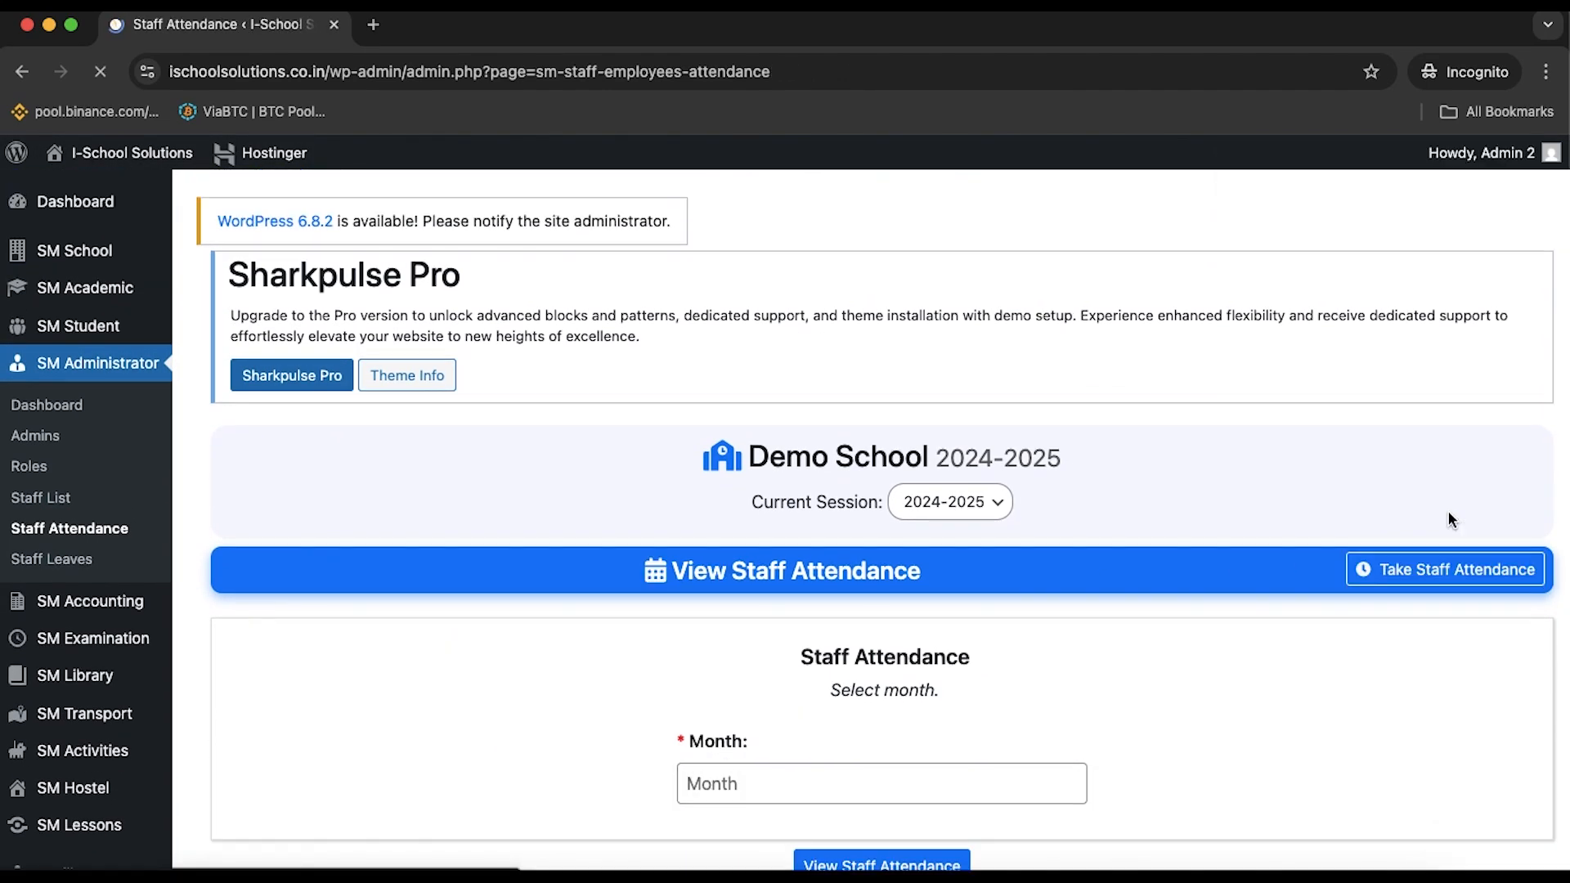
Show the staff attendance report for August 2025
click(1064, 785)
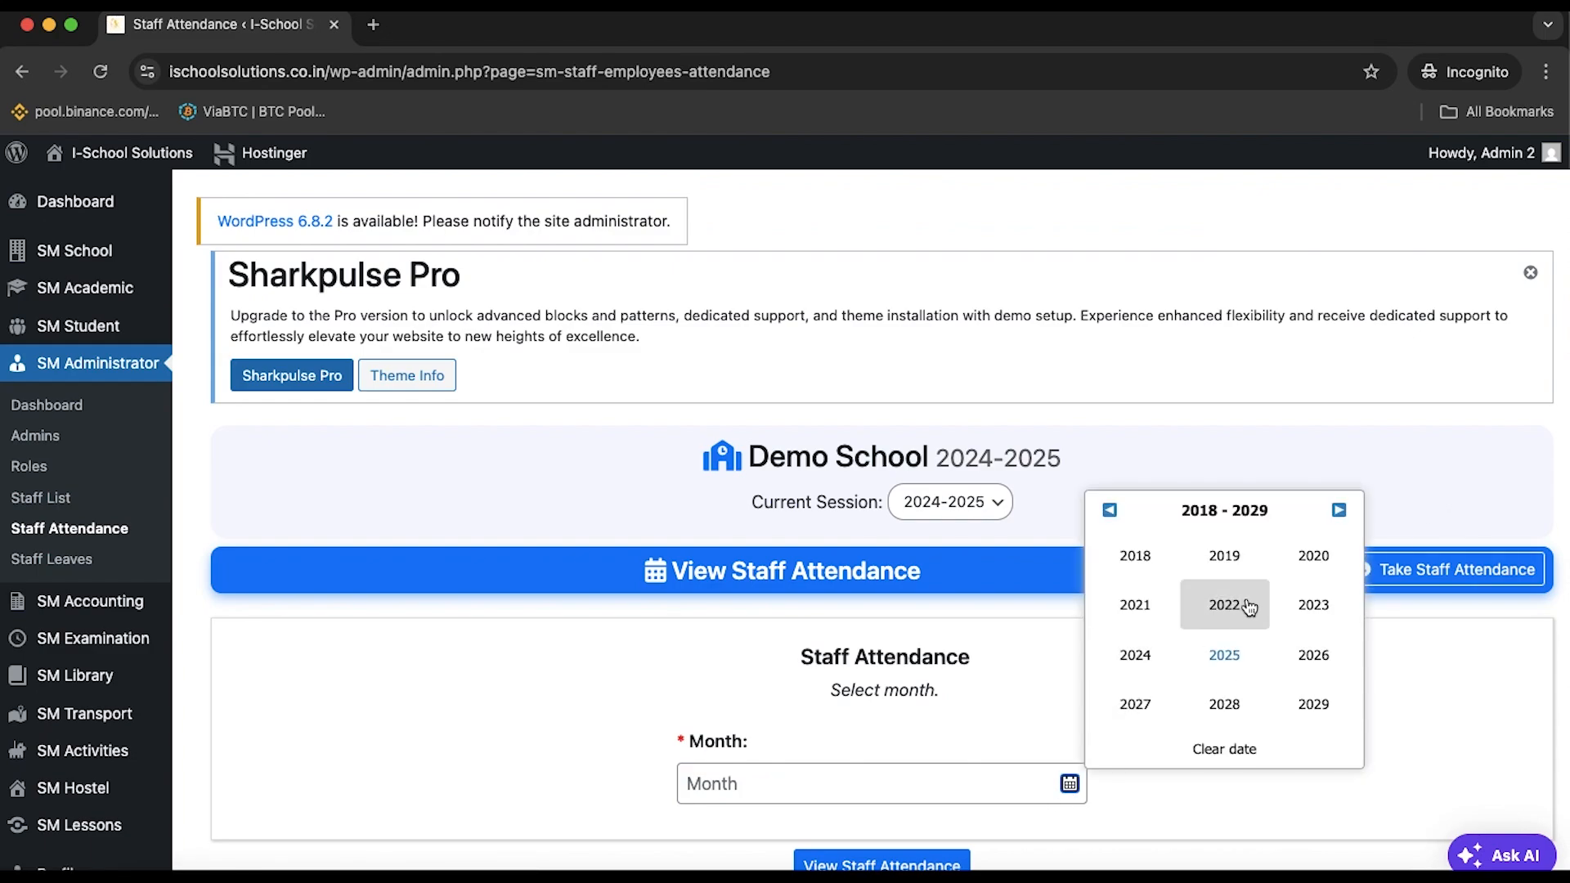
click(1224, 653)
click(1227, 655)
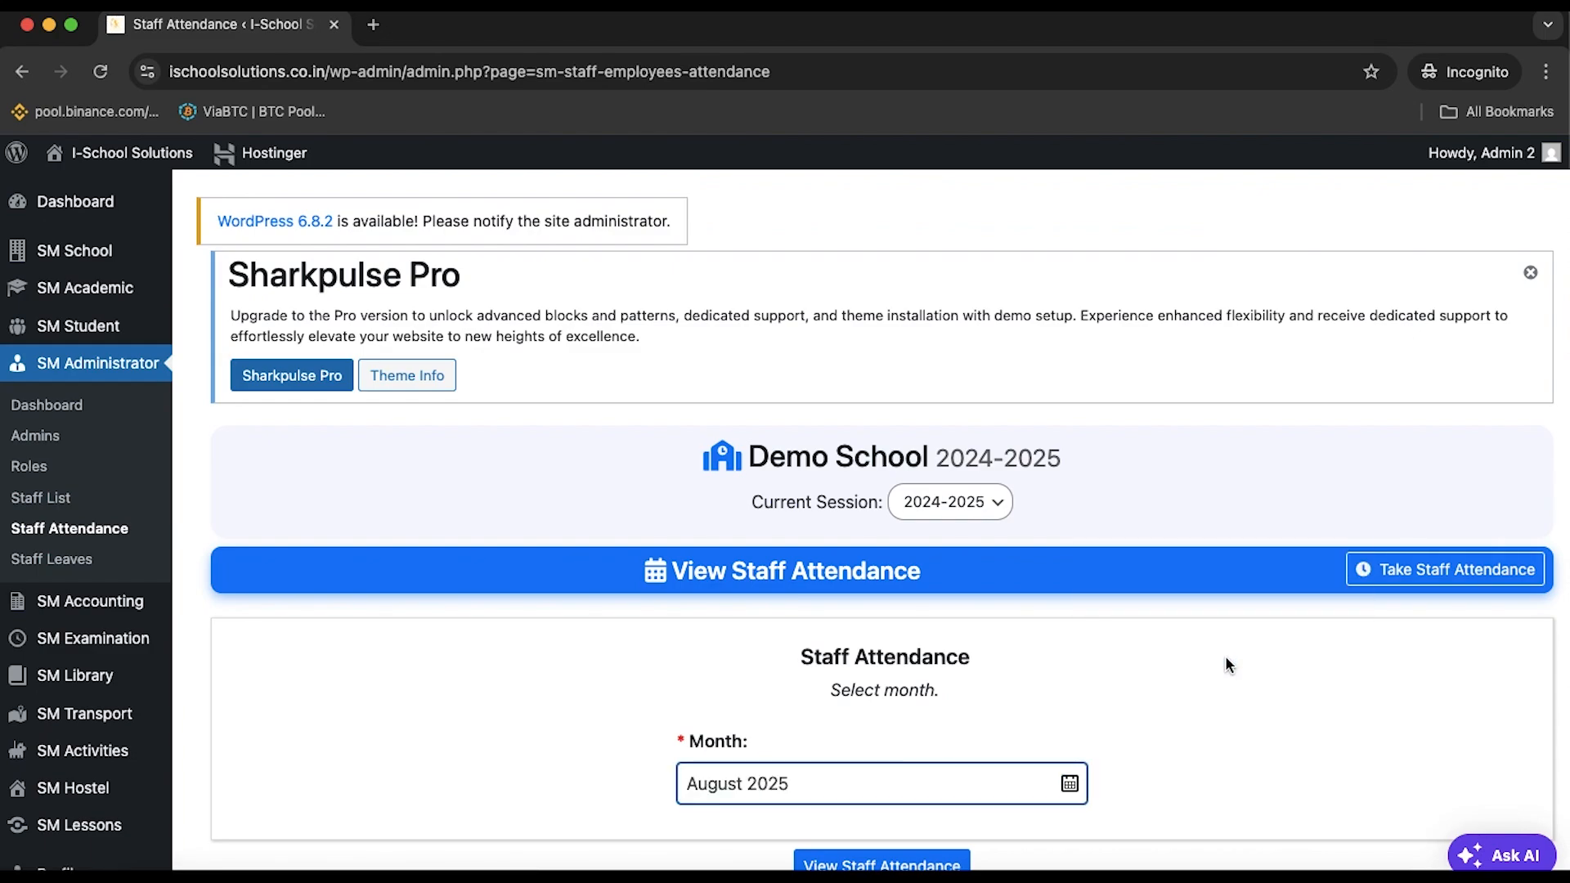
scroll(1161, 683, down, 2)
click(897, 800)
scroll(894, 802, down, 5)
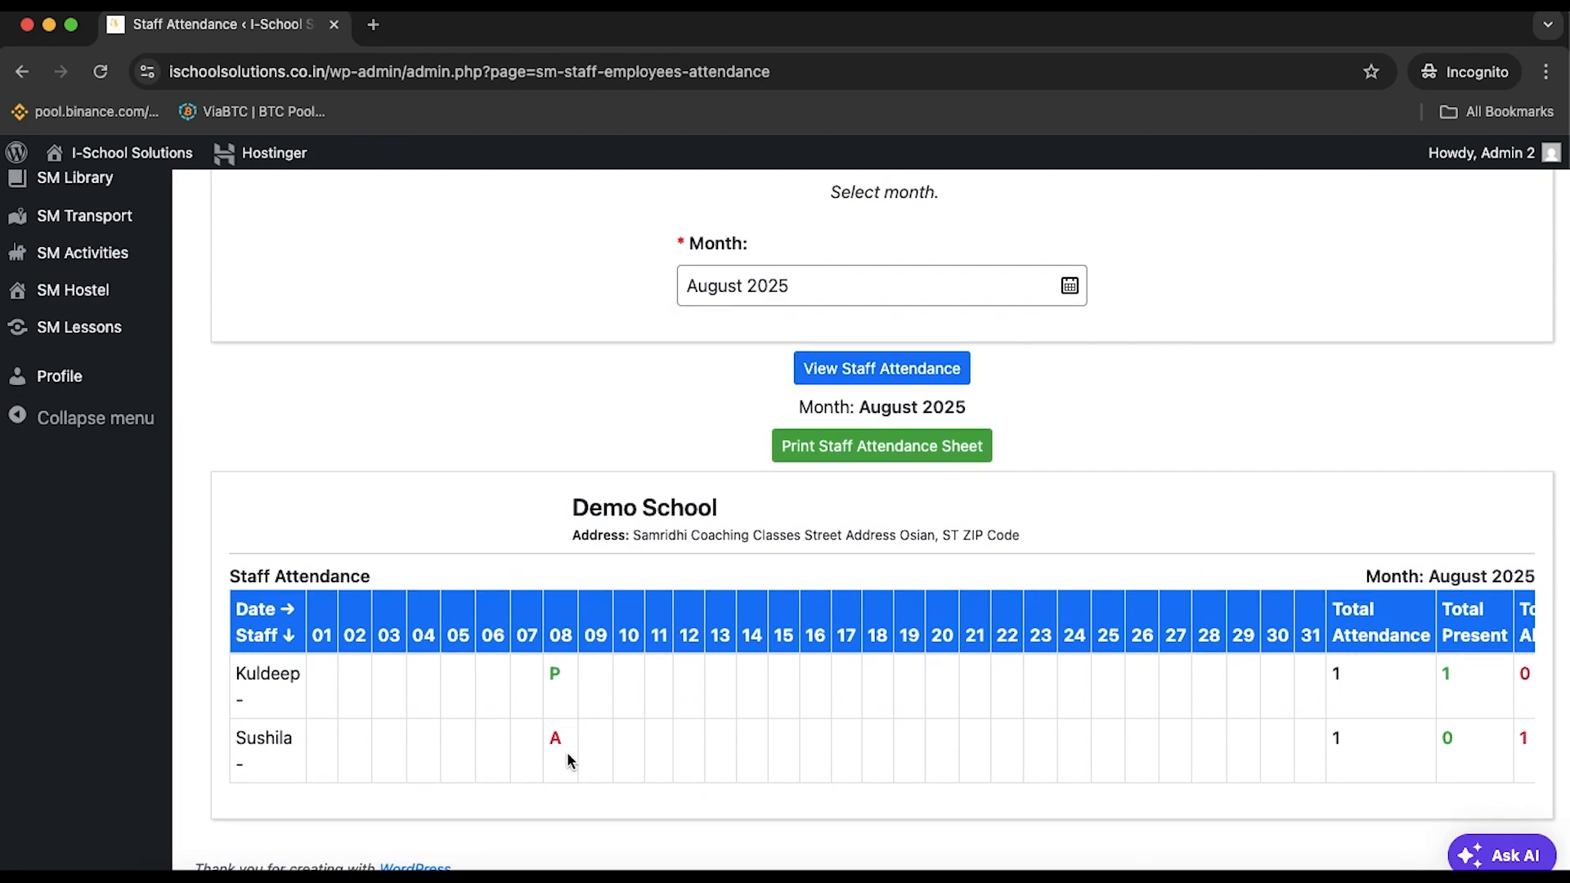
scroll(503, 592, up, 10)
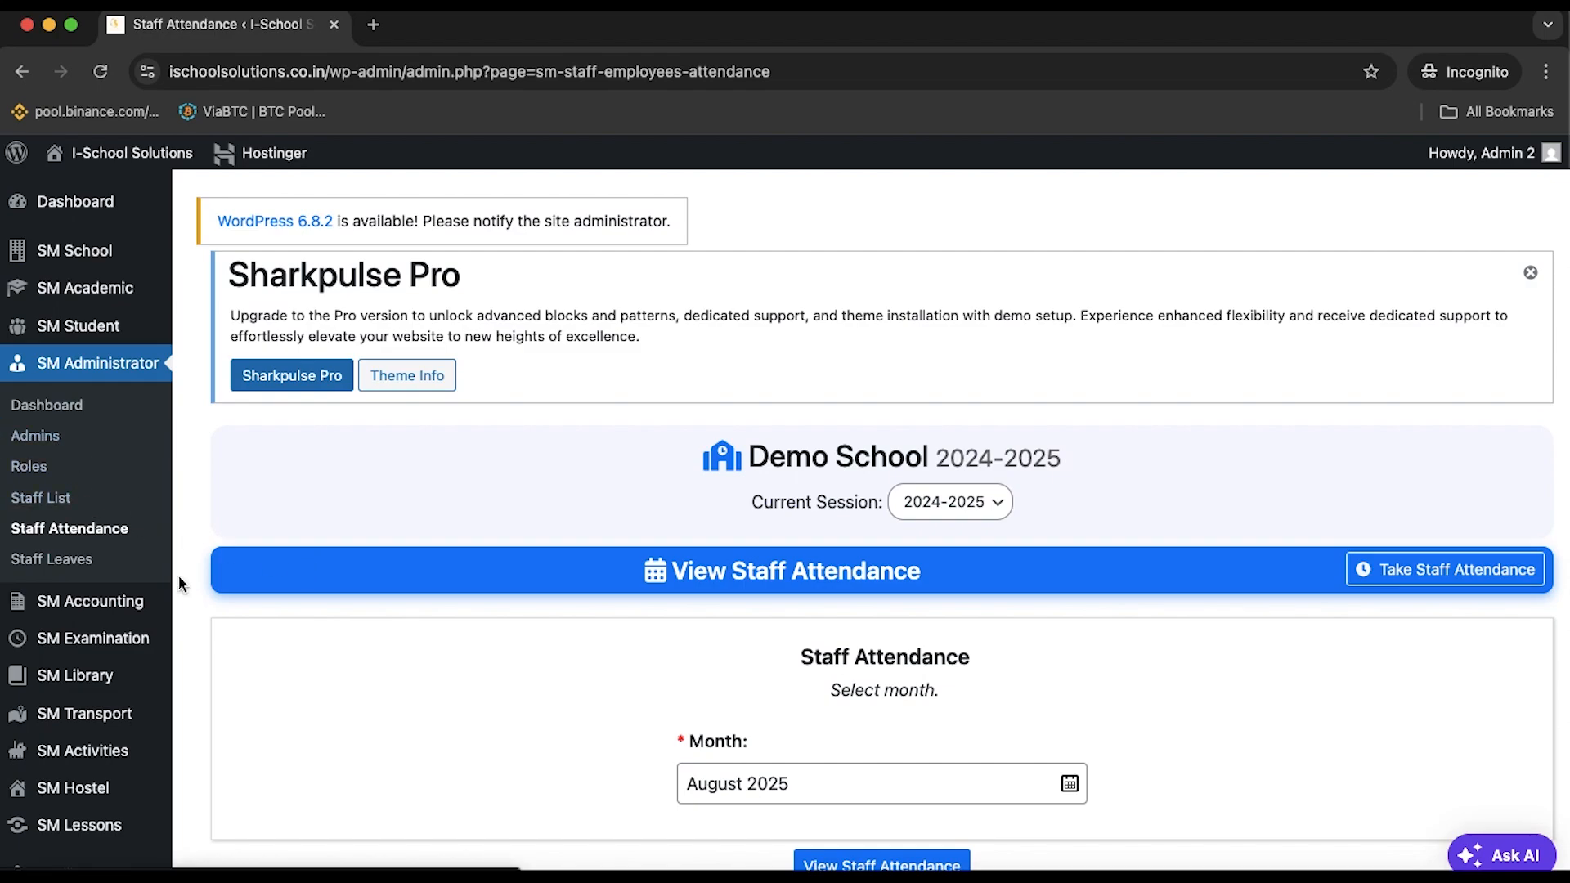
Go to the Staff Leaves list, which has no records yet
click(112, 533)
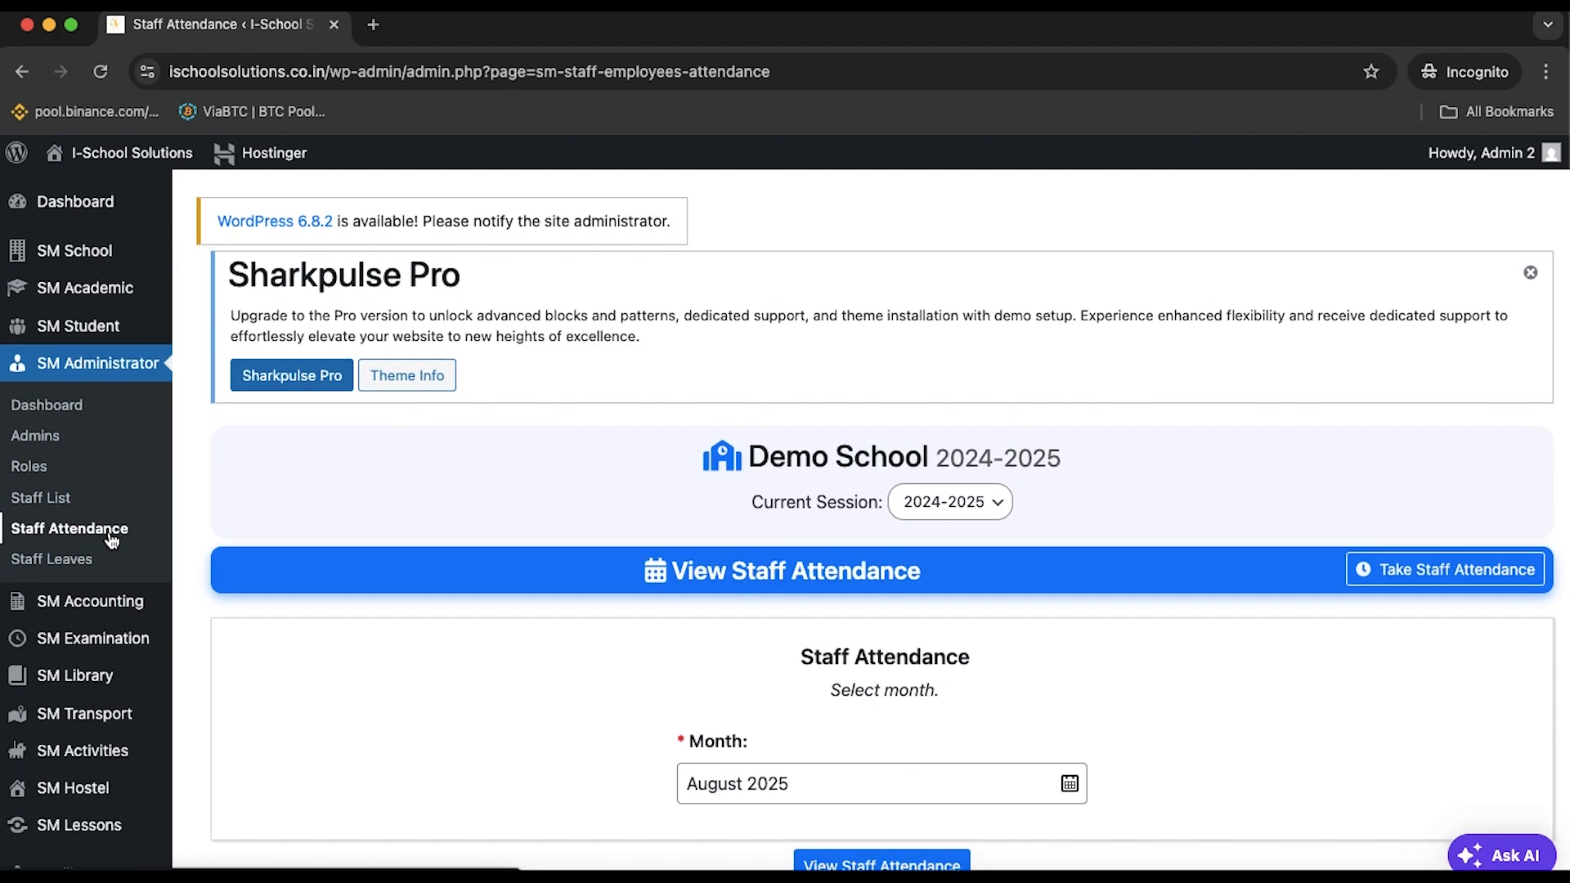
click(92, 559)
scroll(433, 544, down, 2)
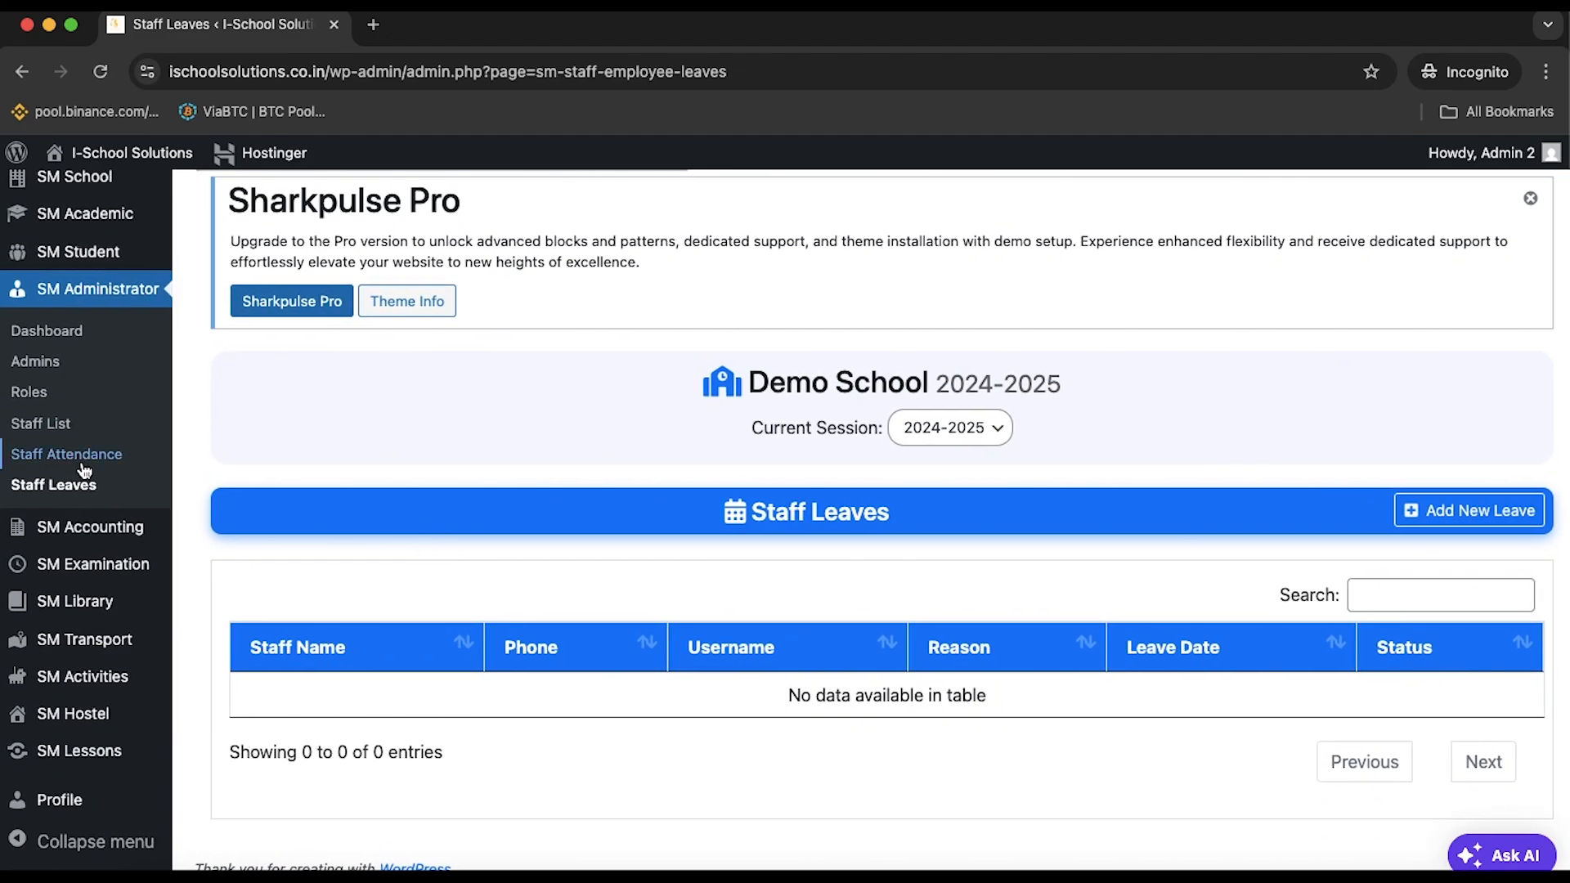
Go to the Bulk Admission page under student admission
scroll(84, 470, up, 2)
mouse_move(98, 327)
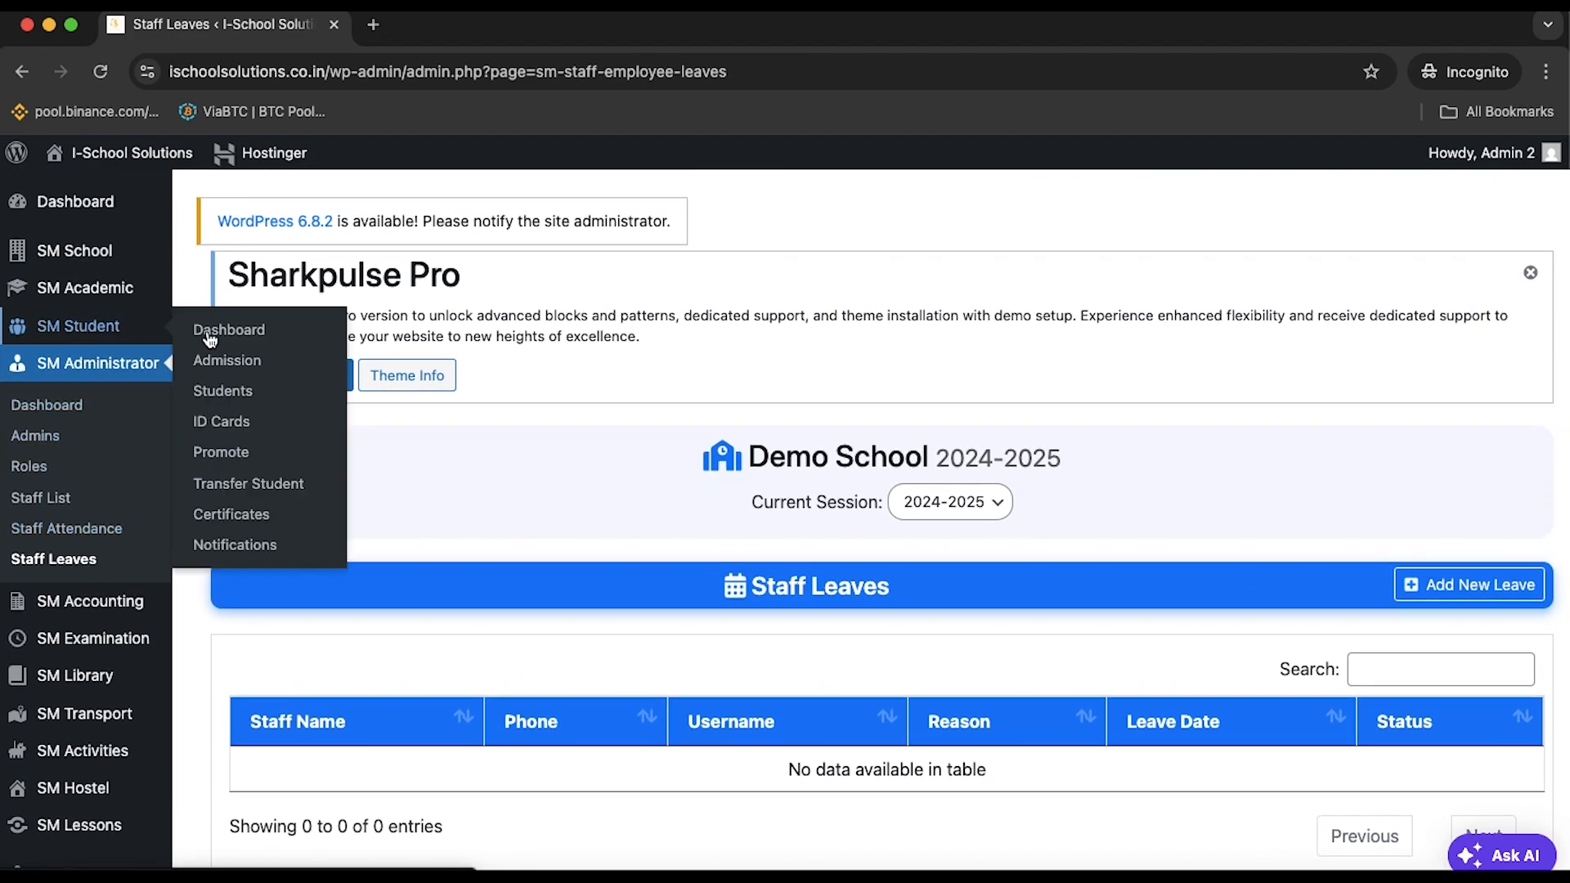
click(223, 360)
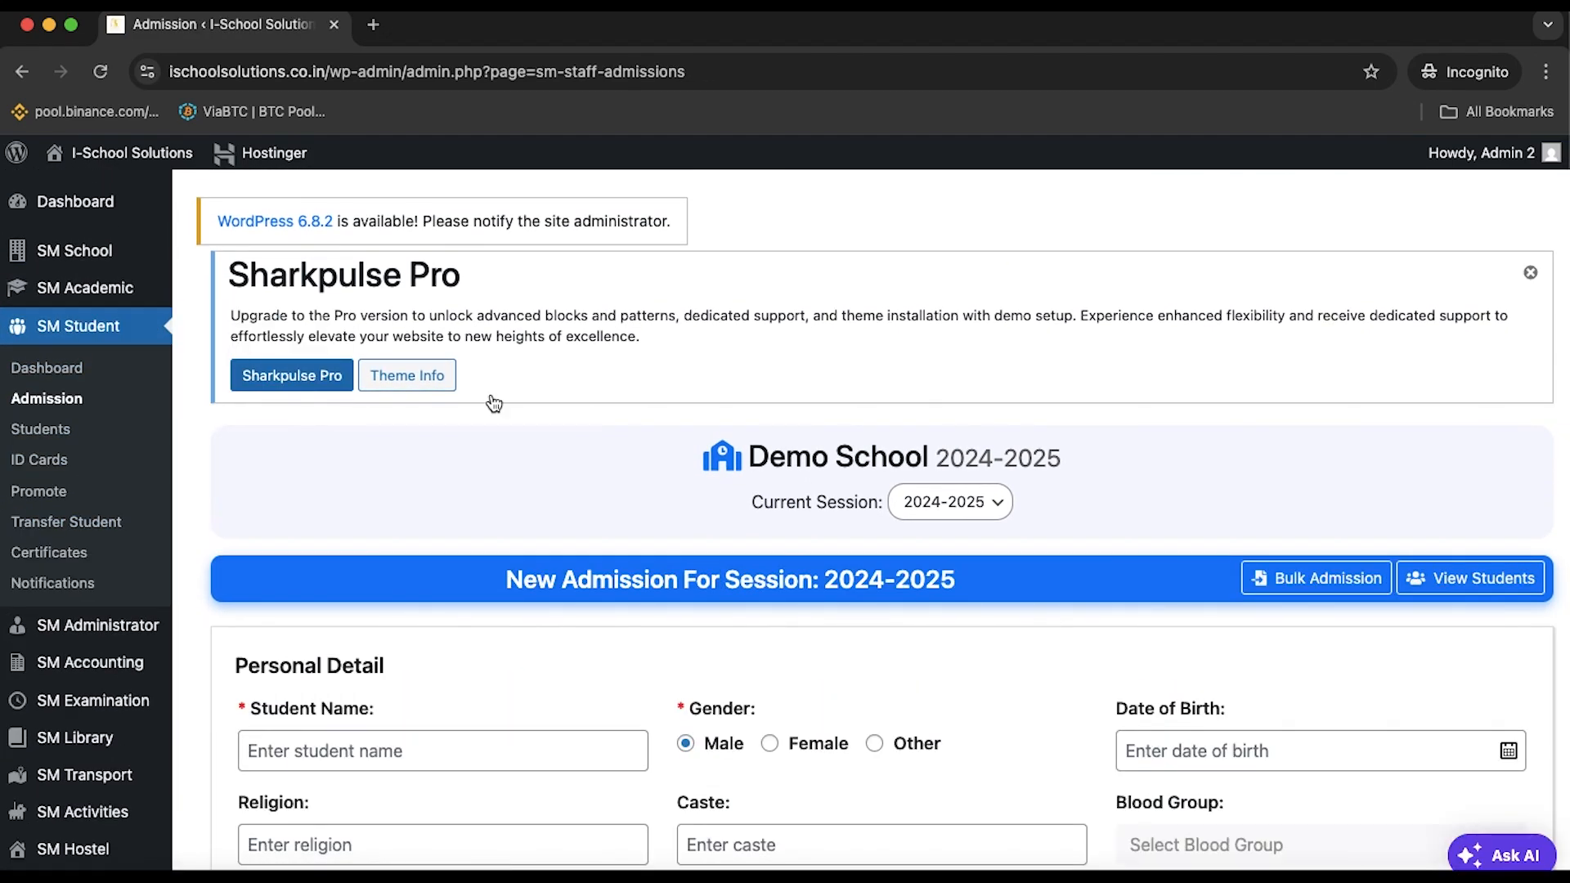
scroll(705, 511, down, 3)
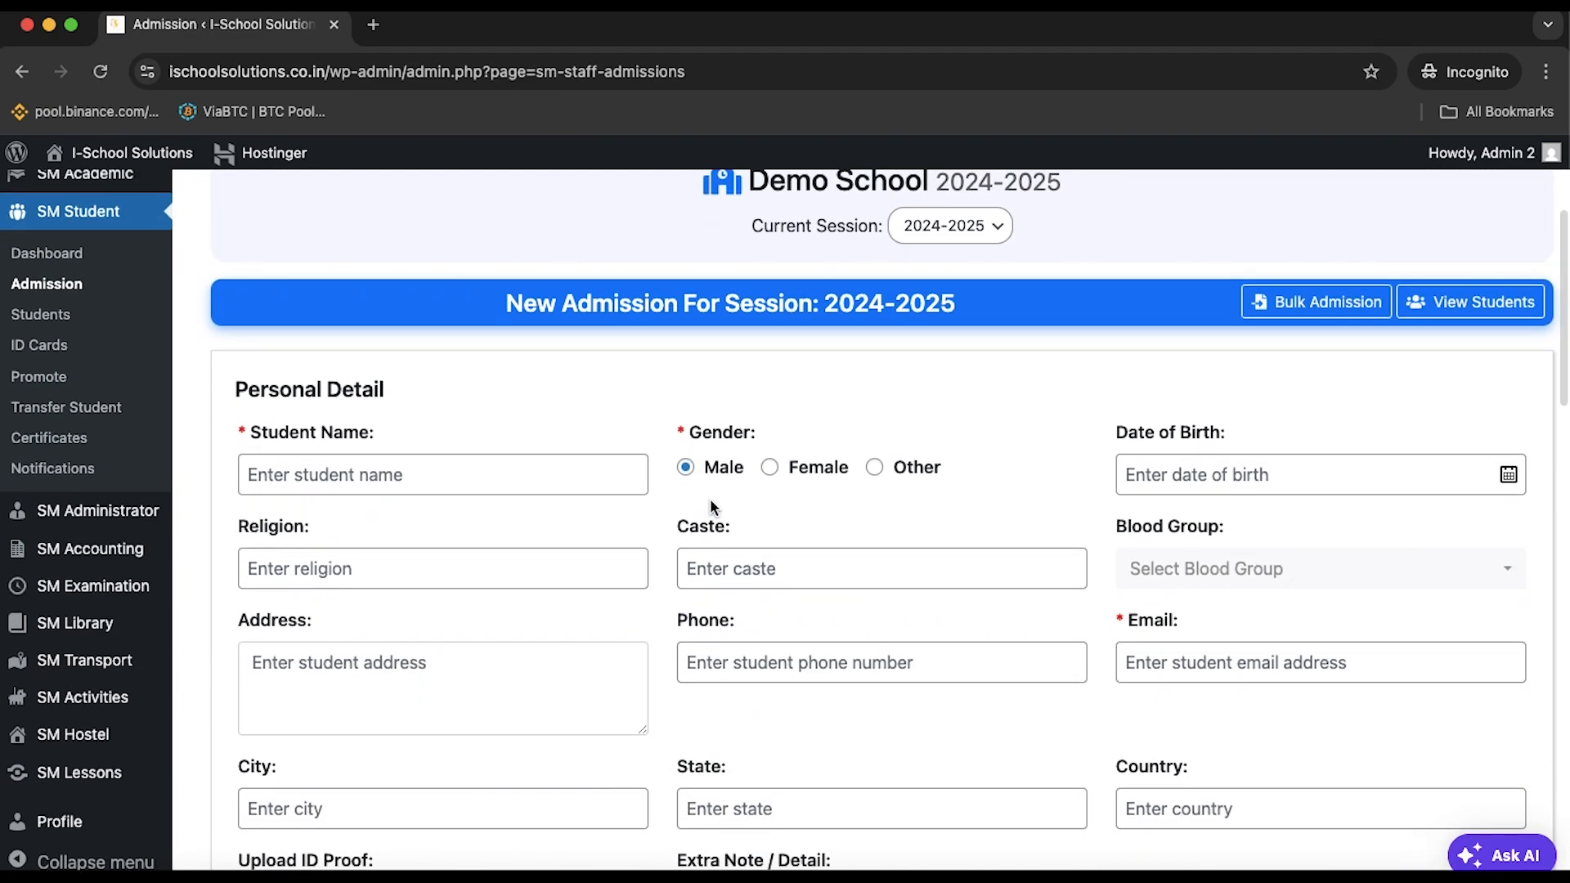
click(1316, 317)
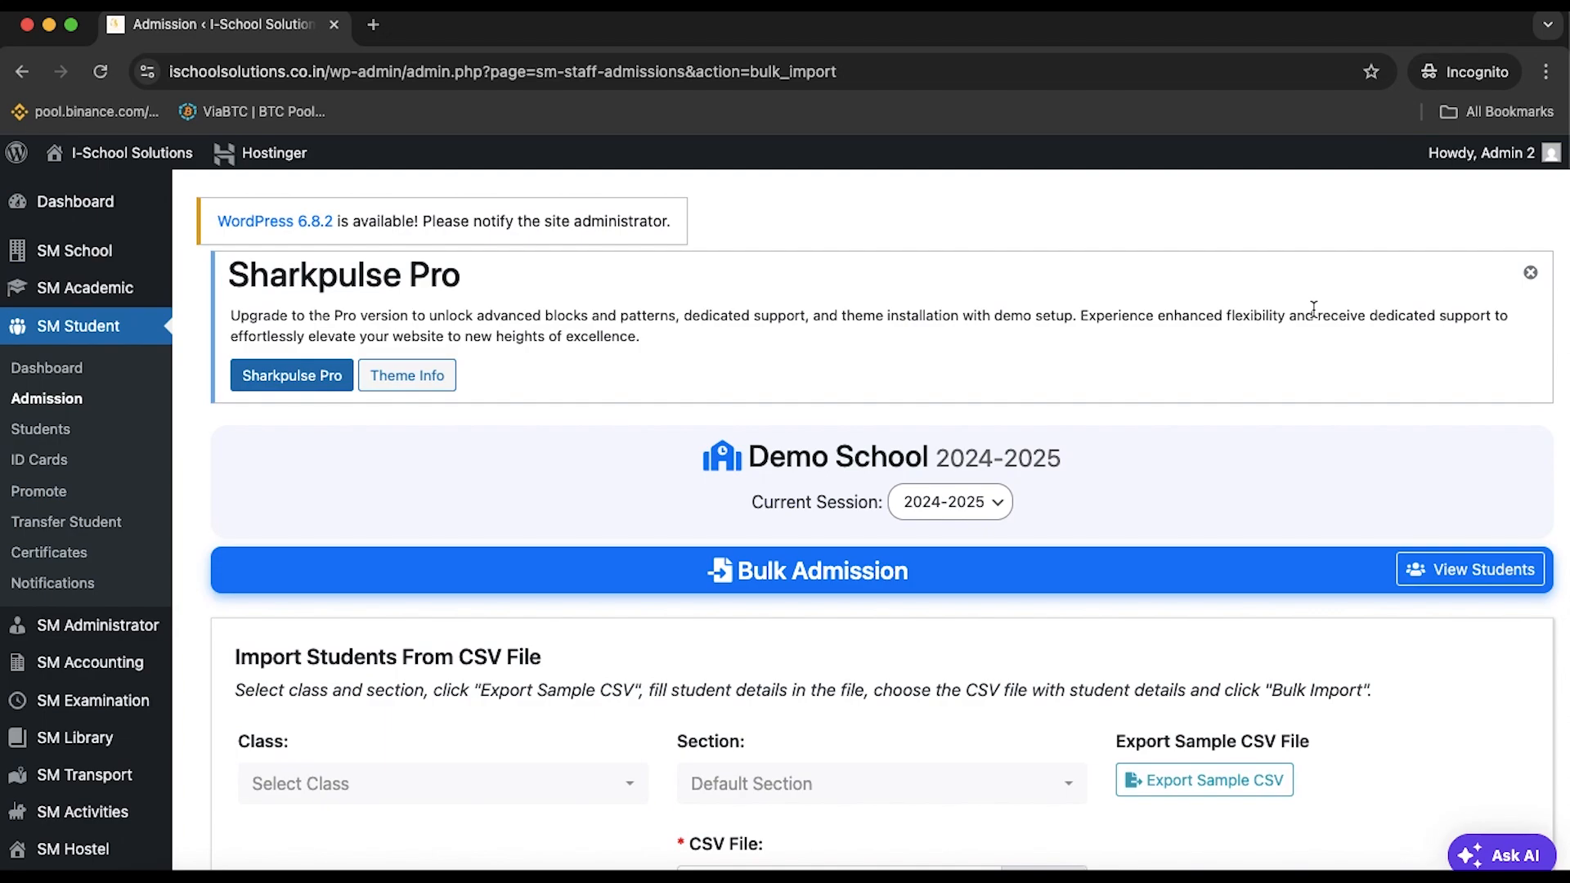
scroll(1313, 309, down, 2)
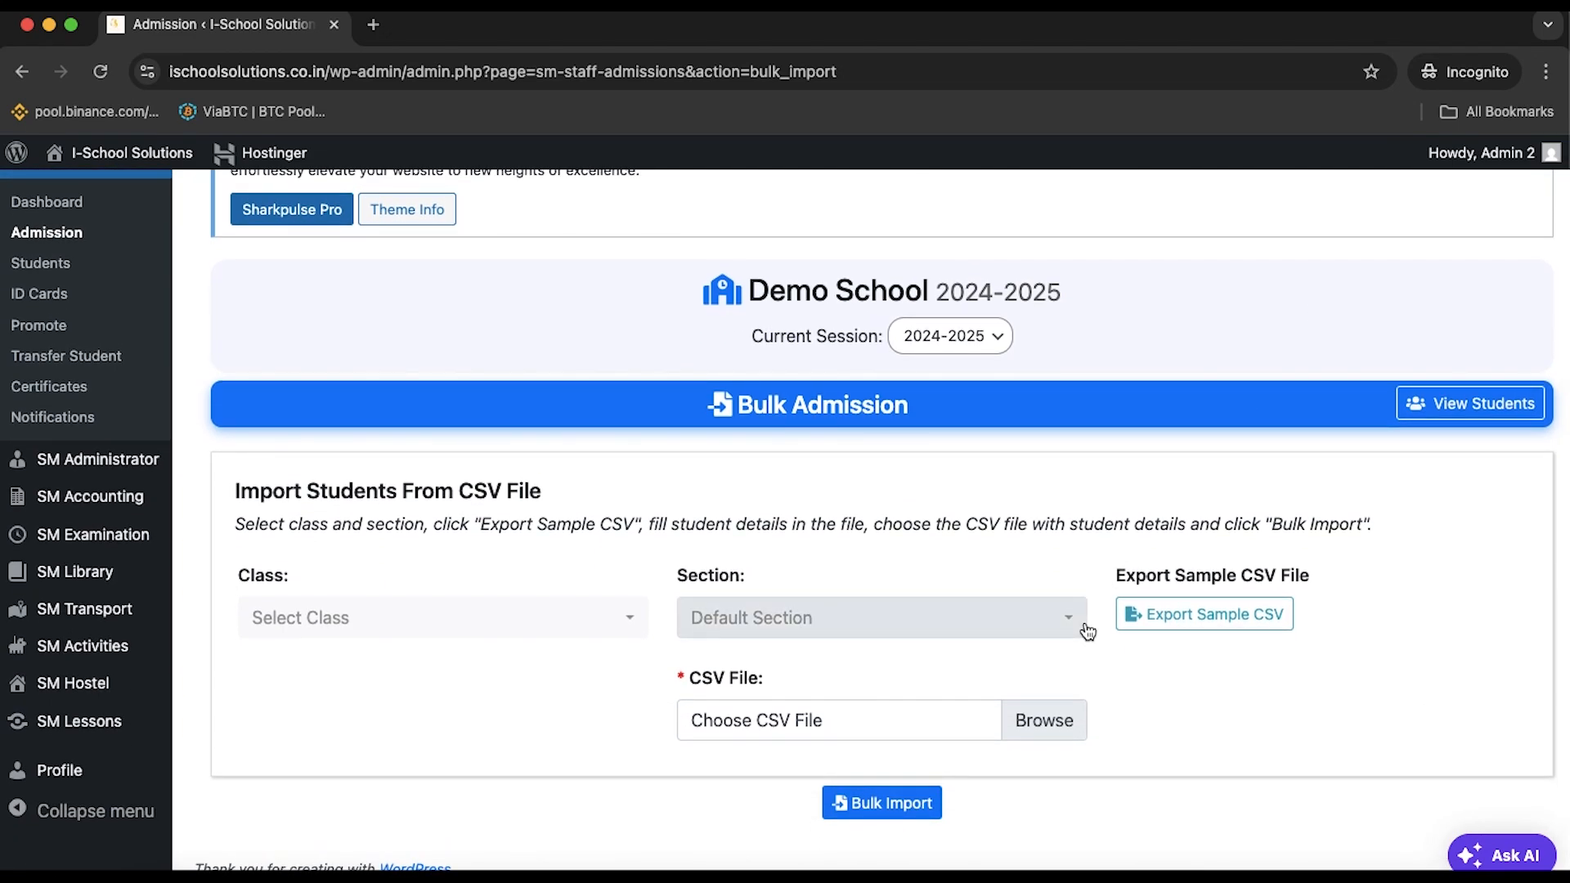
Choose class 8th and section A, then export the sample student CSV
click(590, 625)
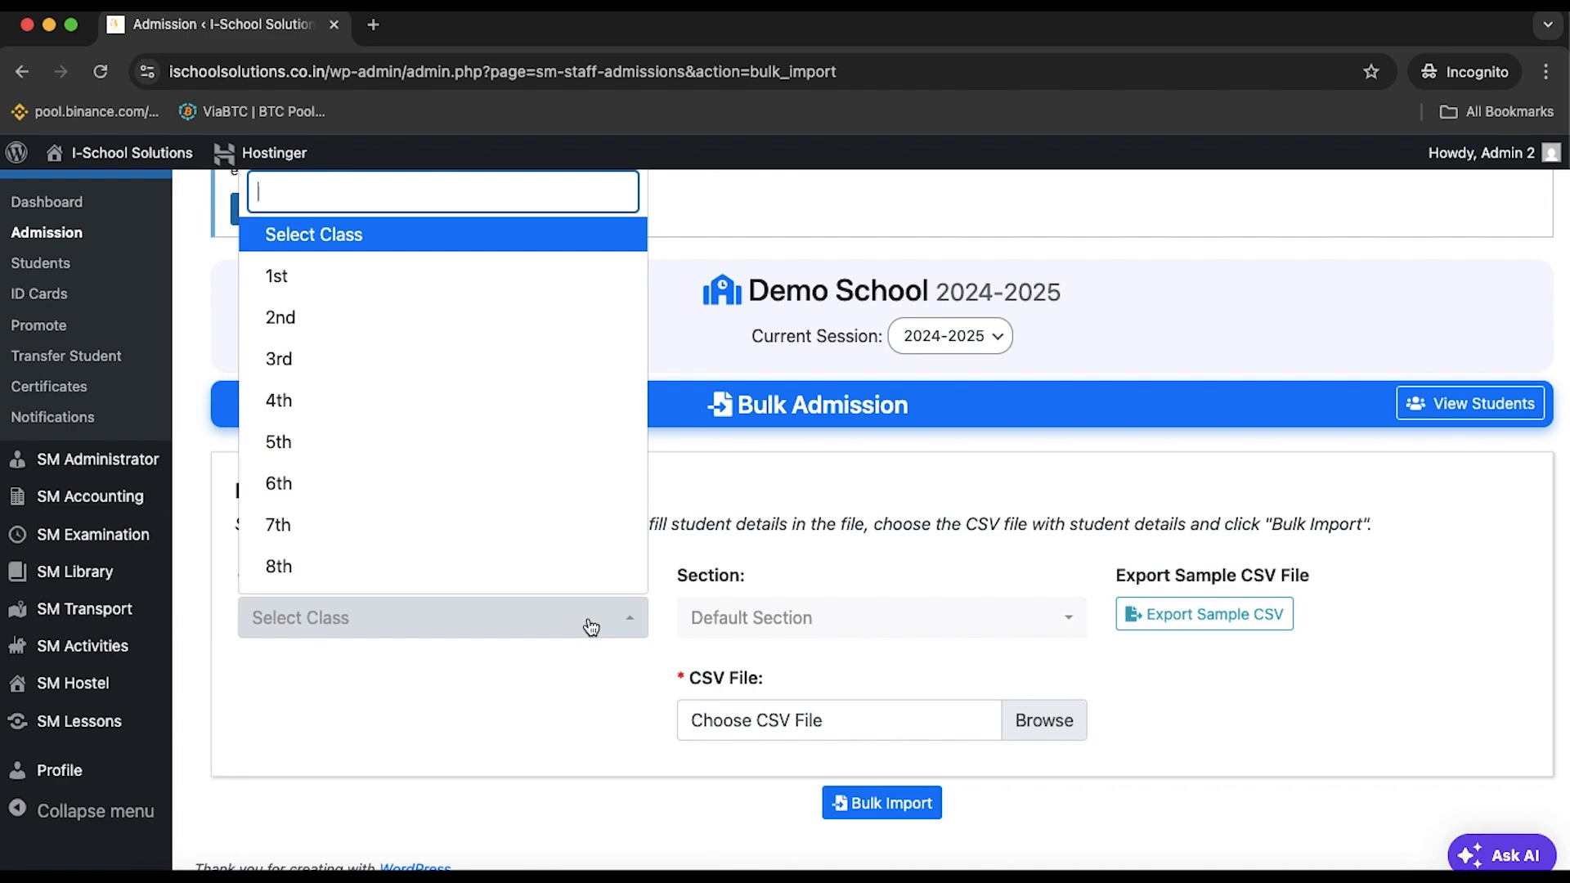
click(543, 601)
click(550, 629)
click(526, 564)
click(804, 617)
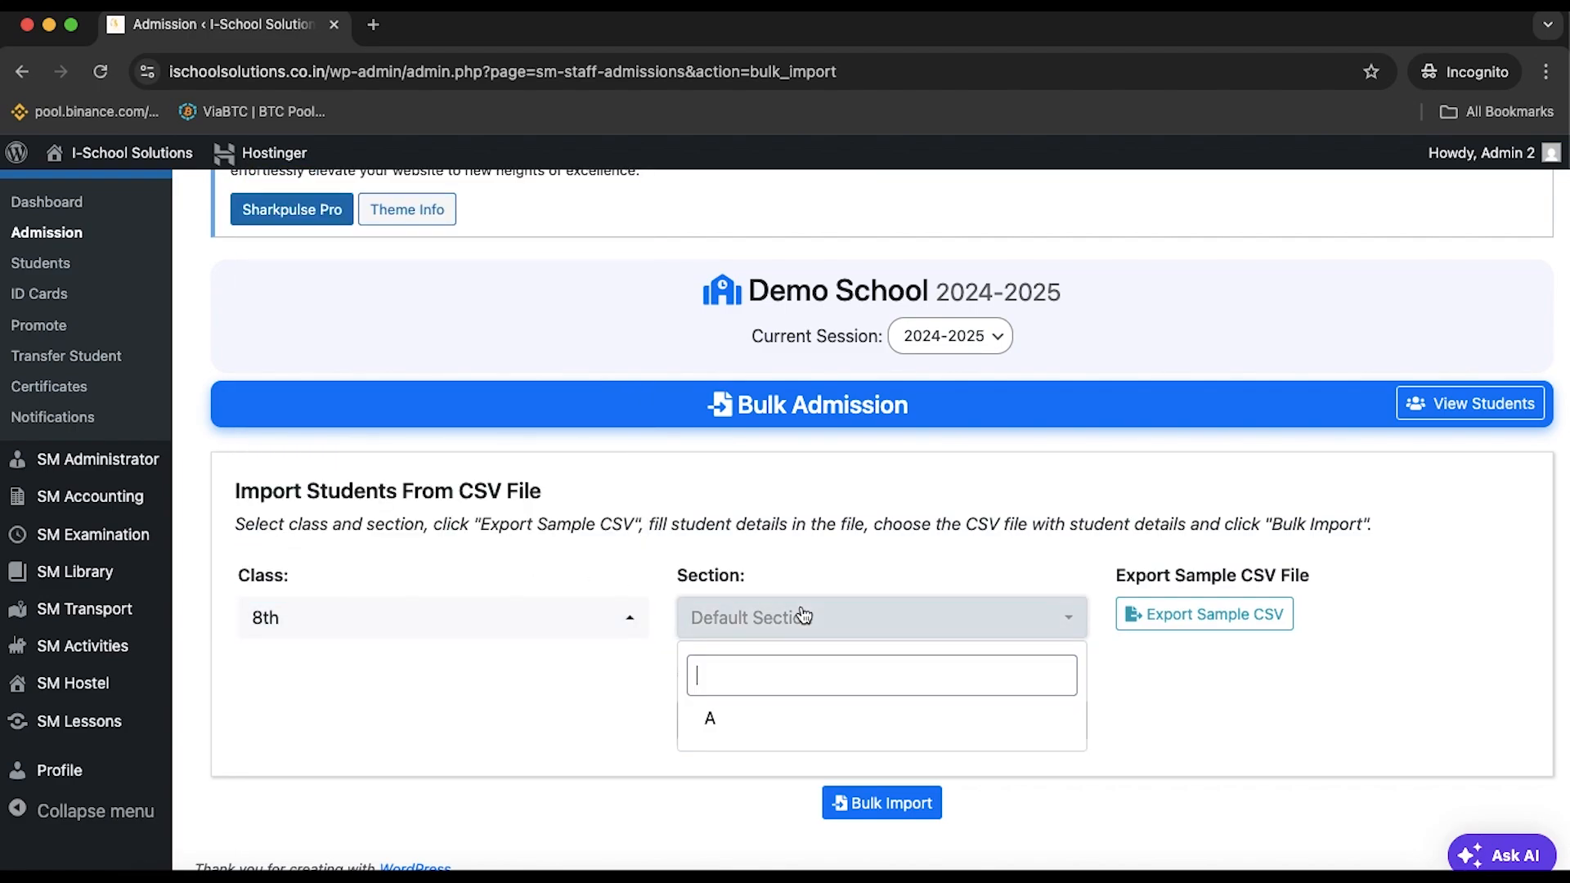
click(793, 718)
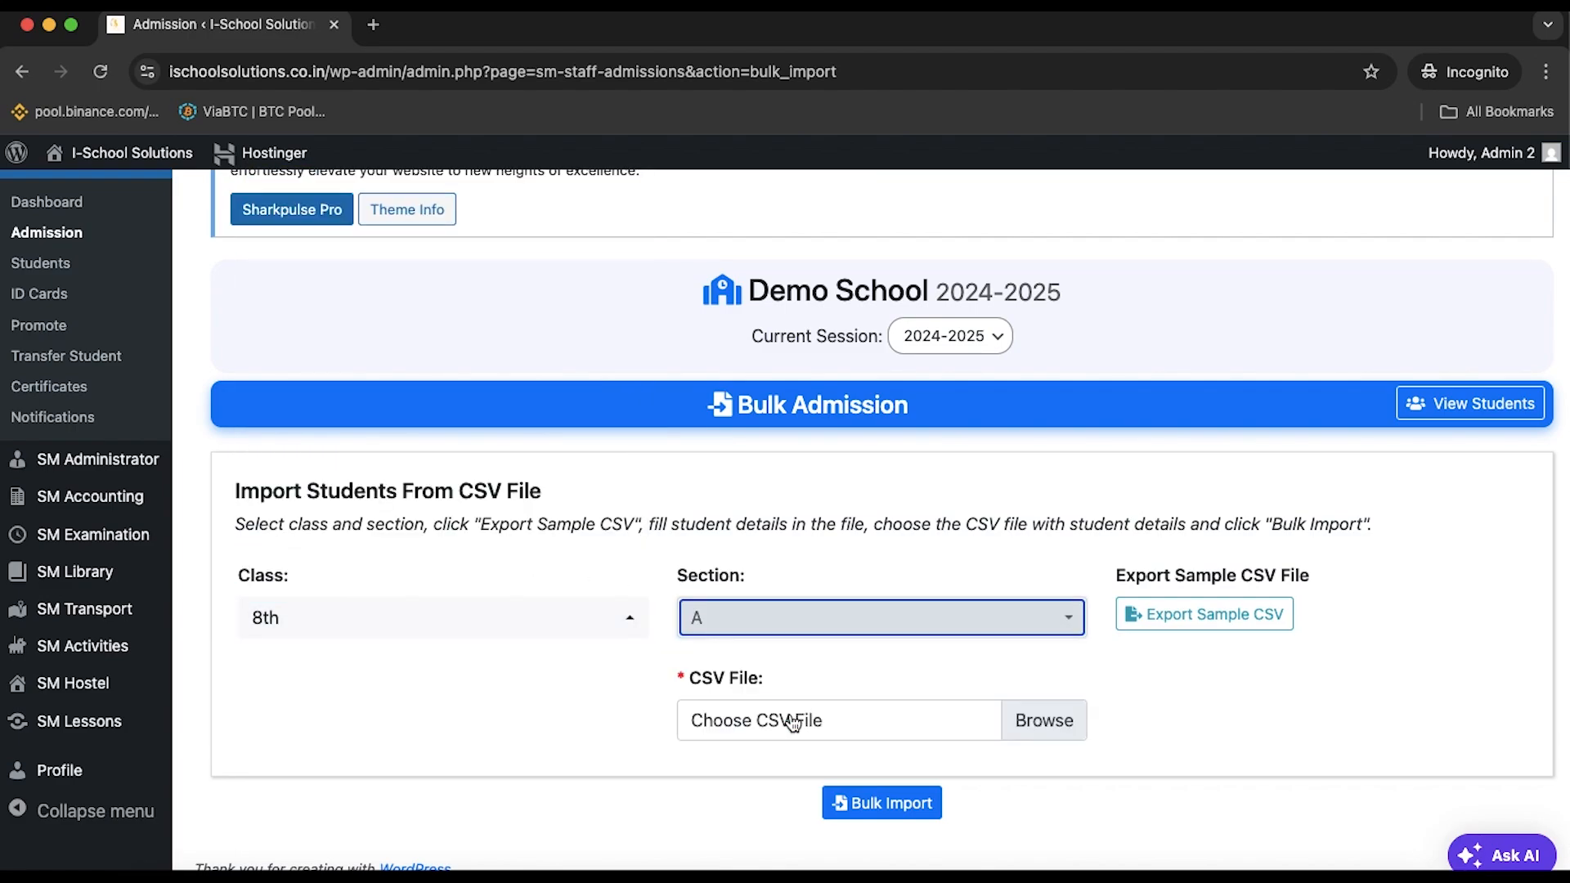
click(1216, 631)
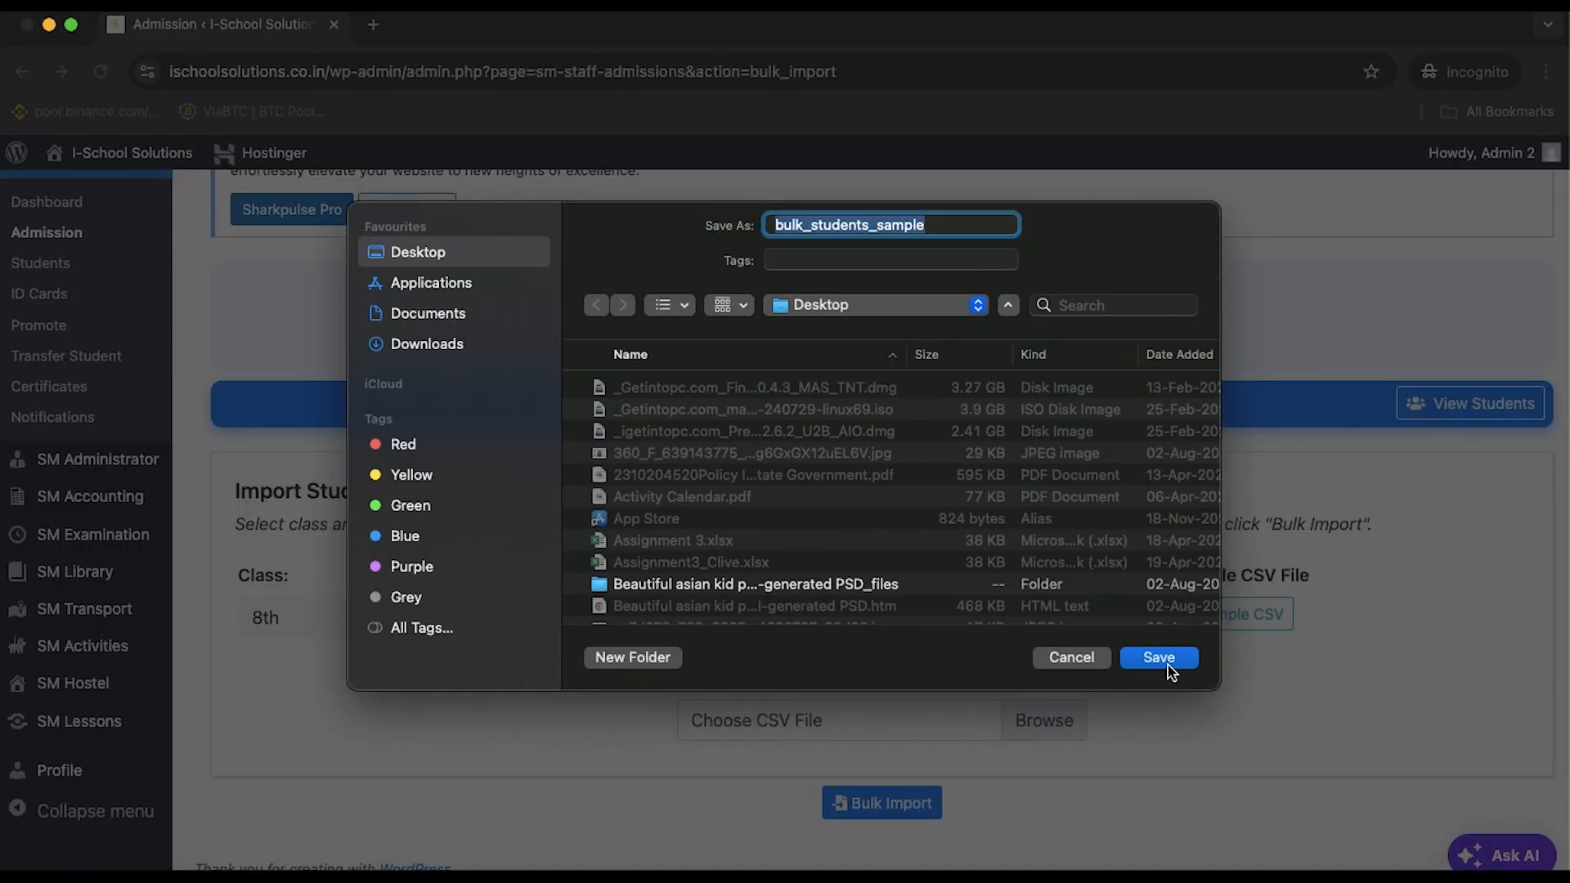
Save bulk_students_sample.csv to the Desktop, view its columns, then close it and the folder
click(1179, 664)
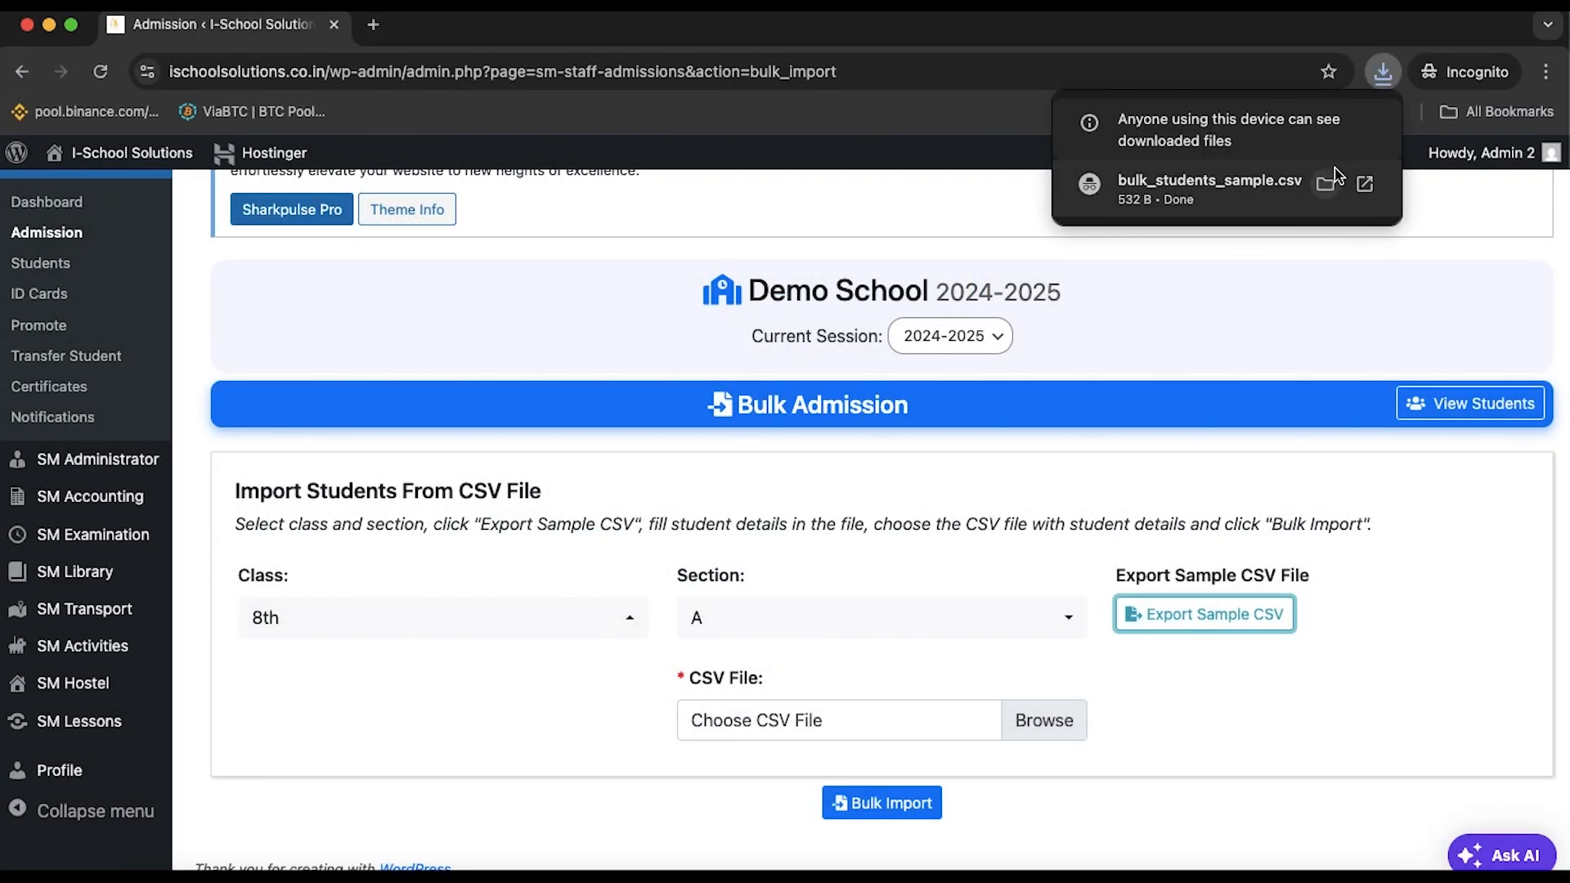
click(1325, 185)
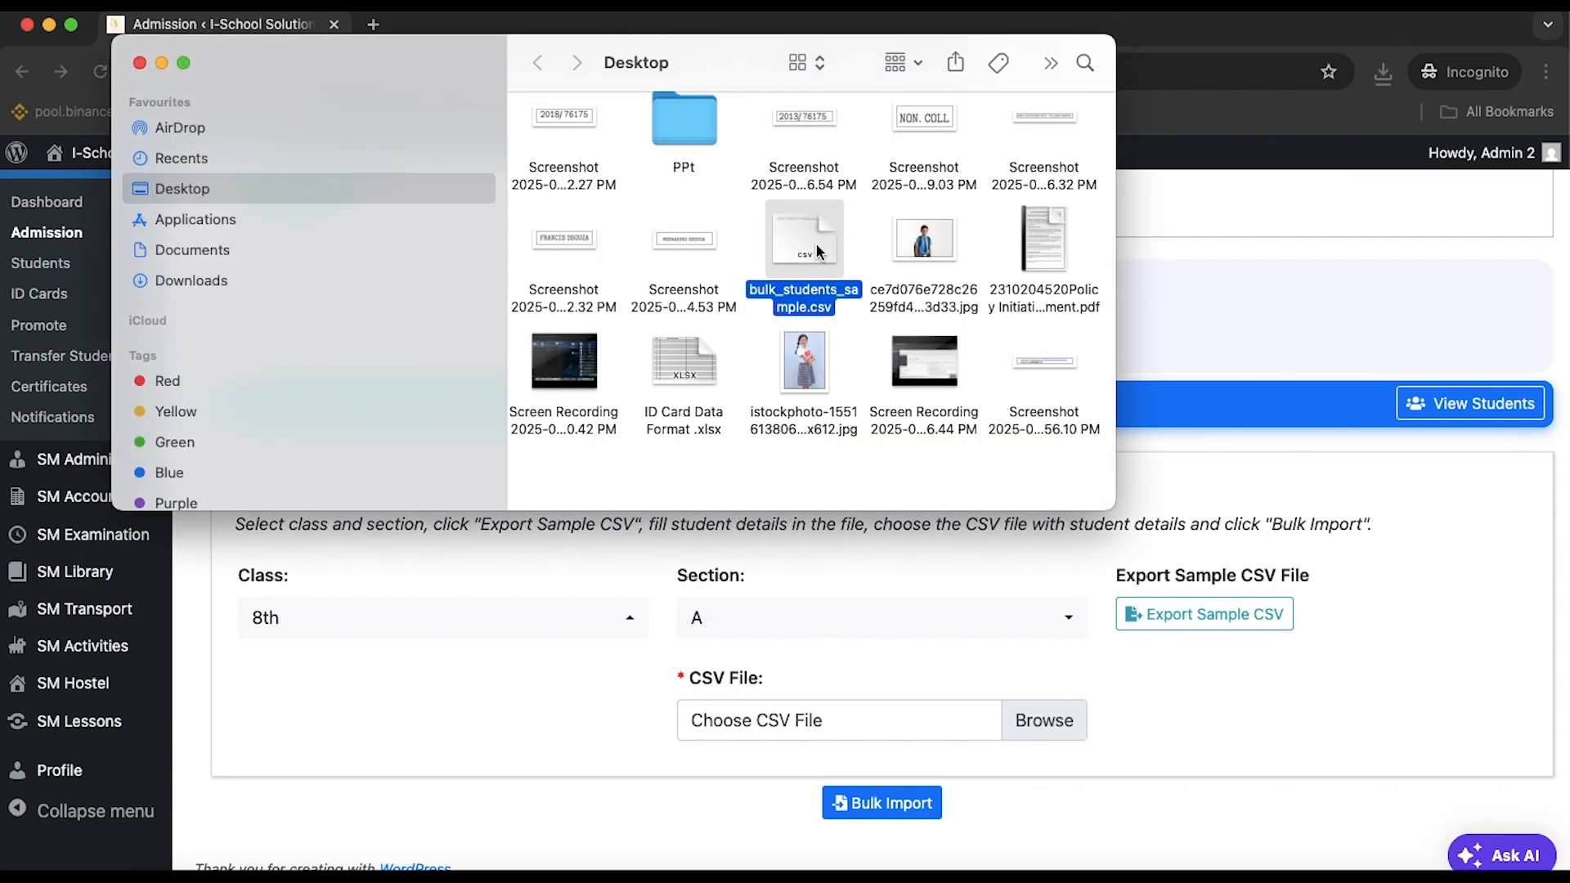
double_click(820, 253)
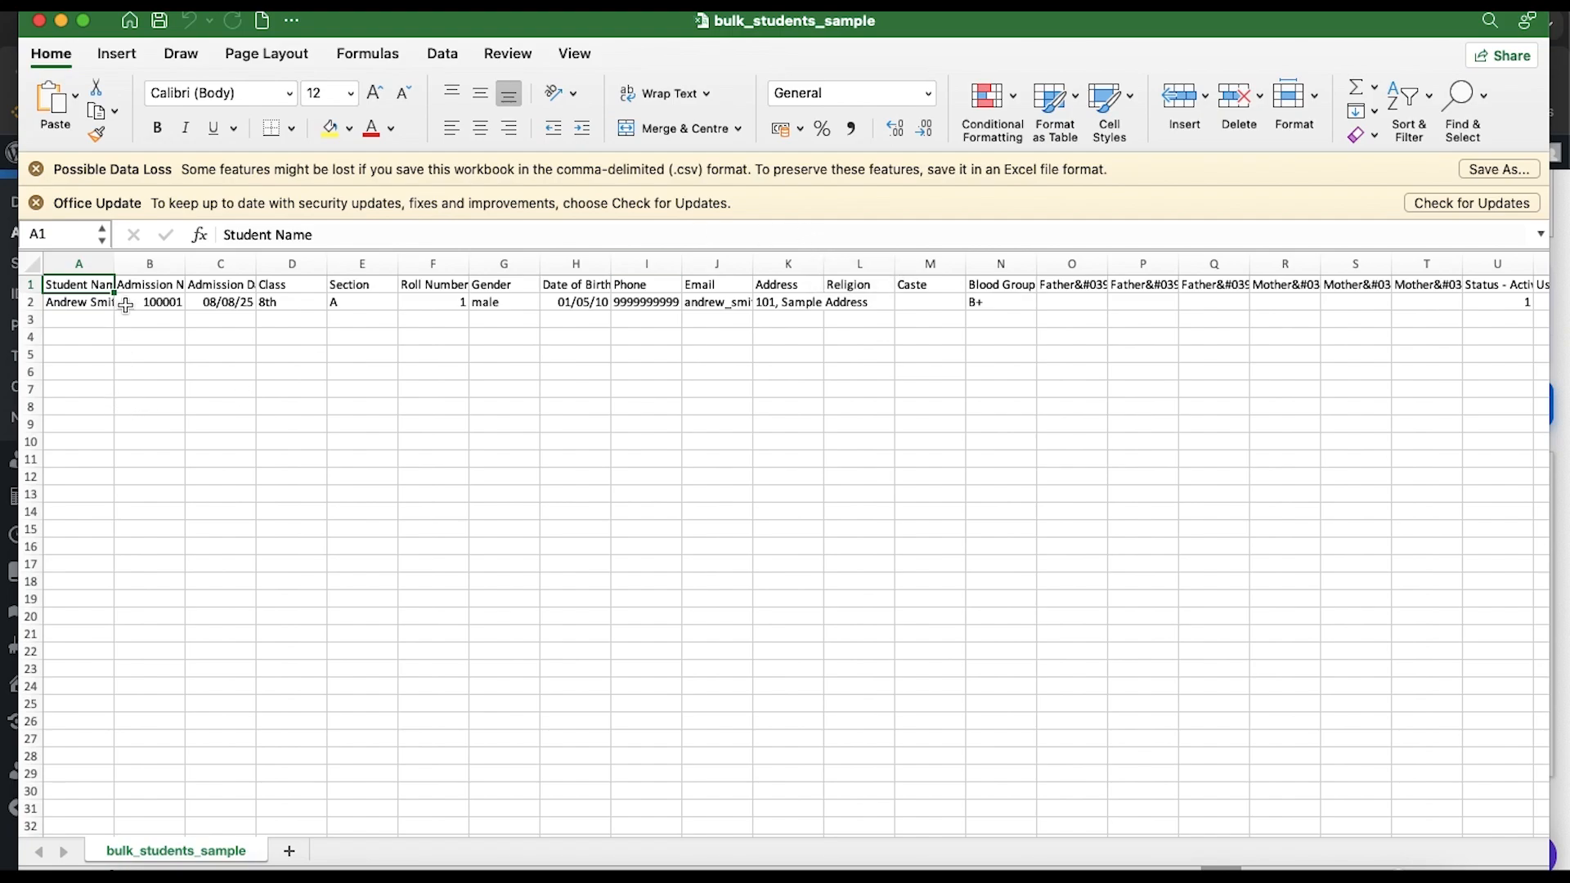
click(38, 23)
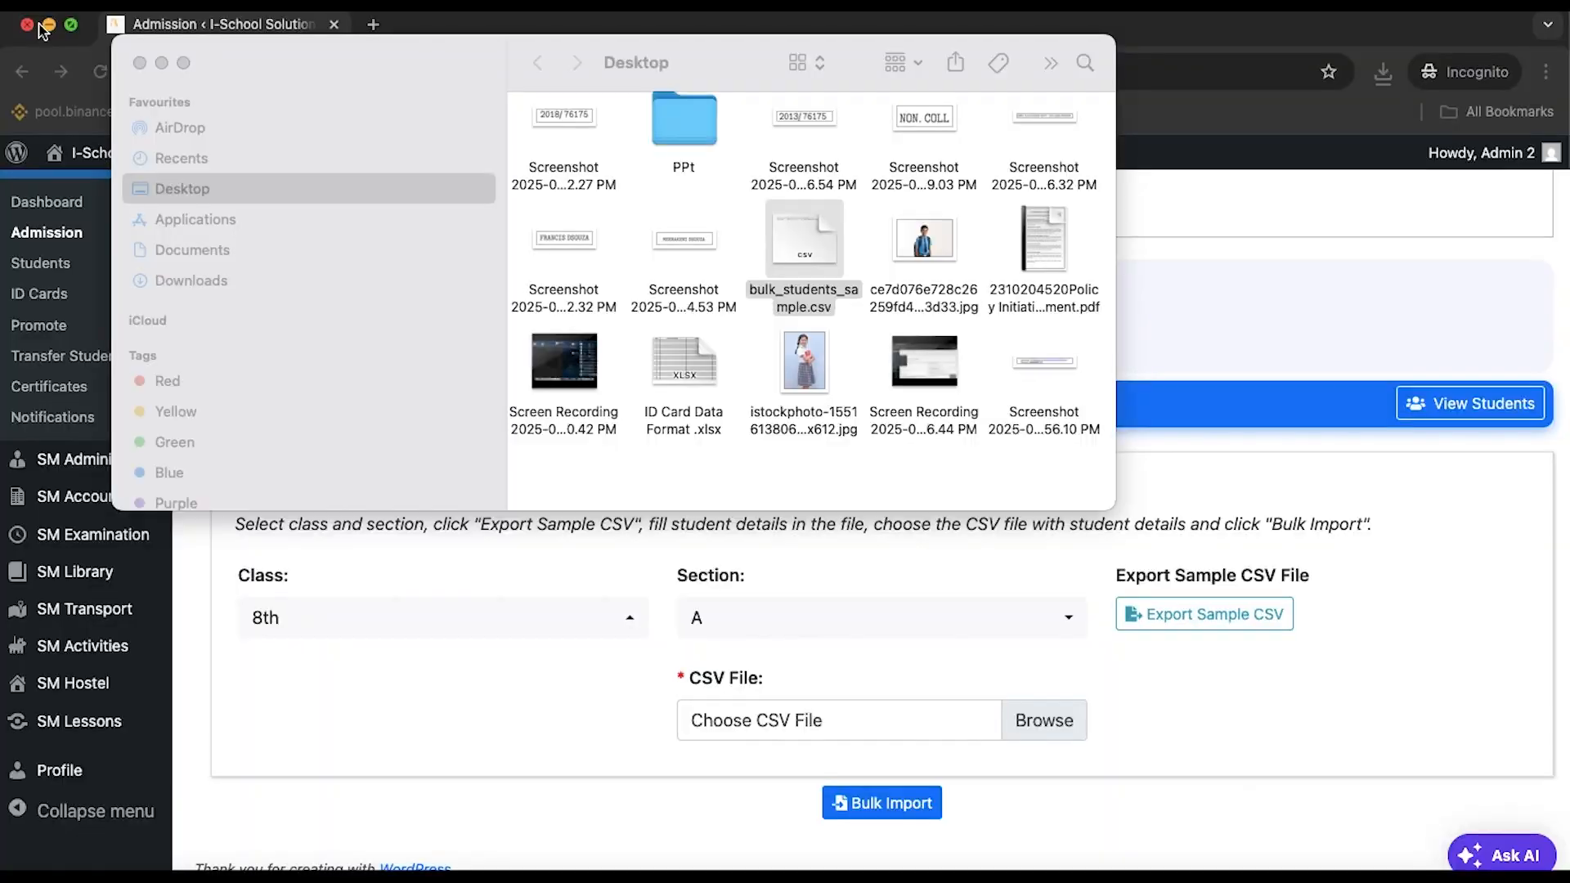
click(139, 63)
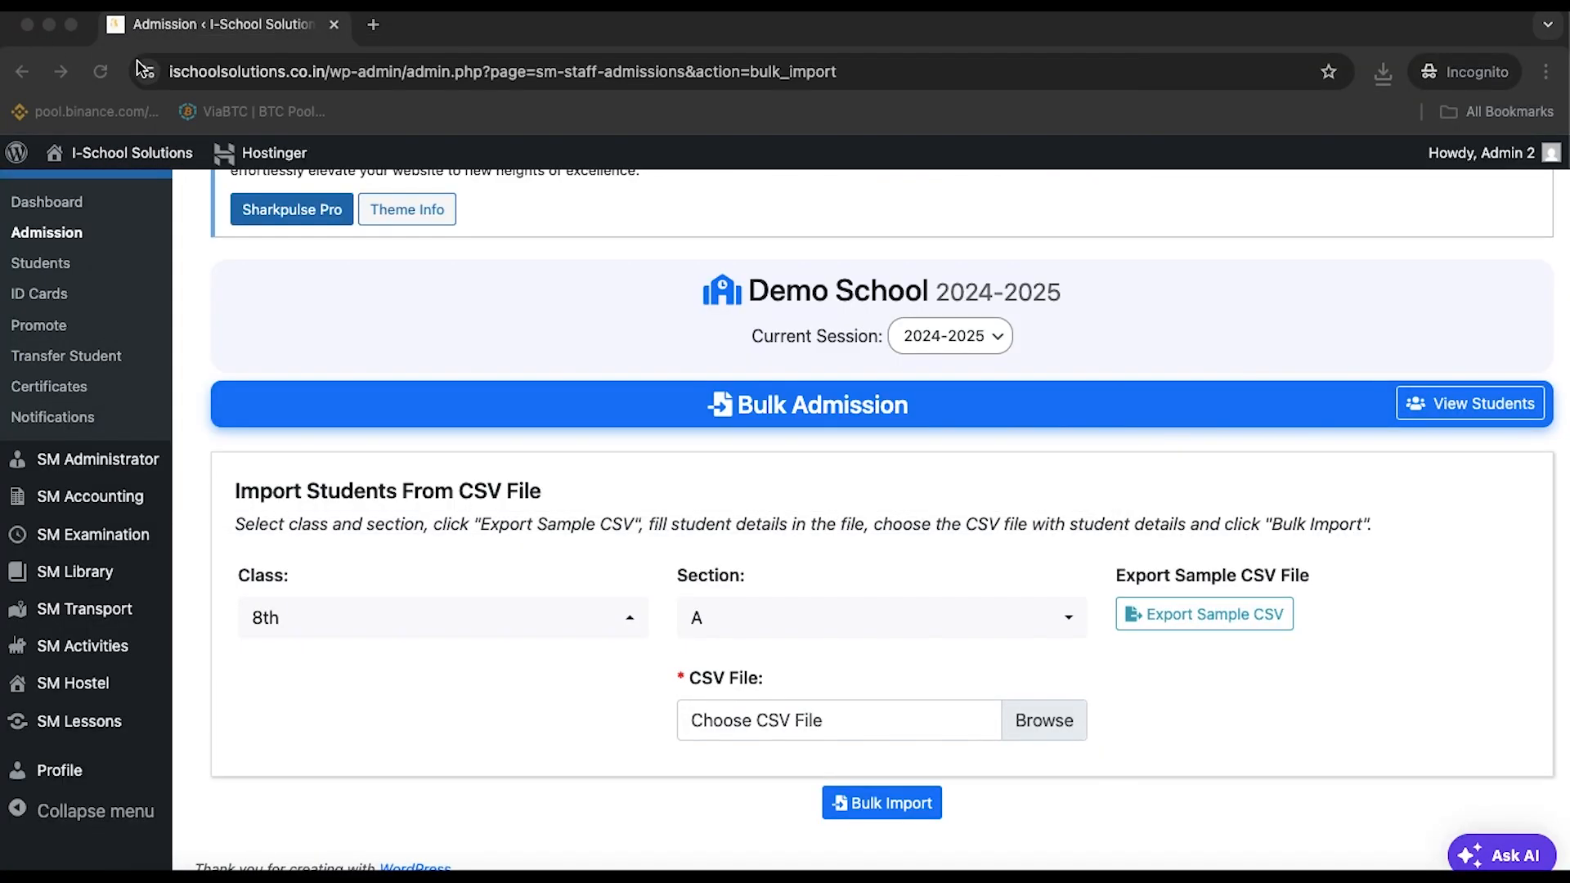
click(913, 805)
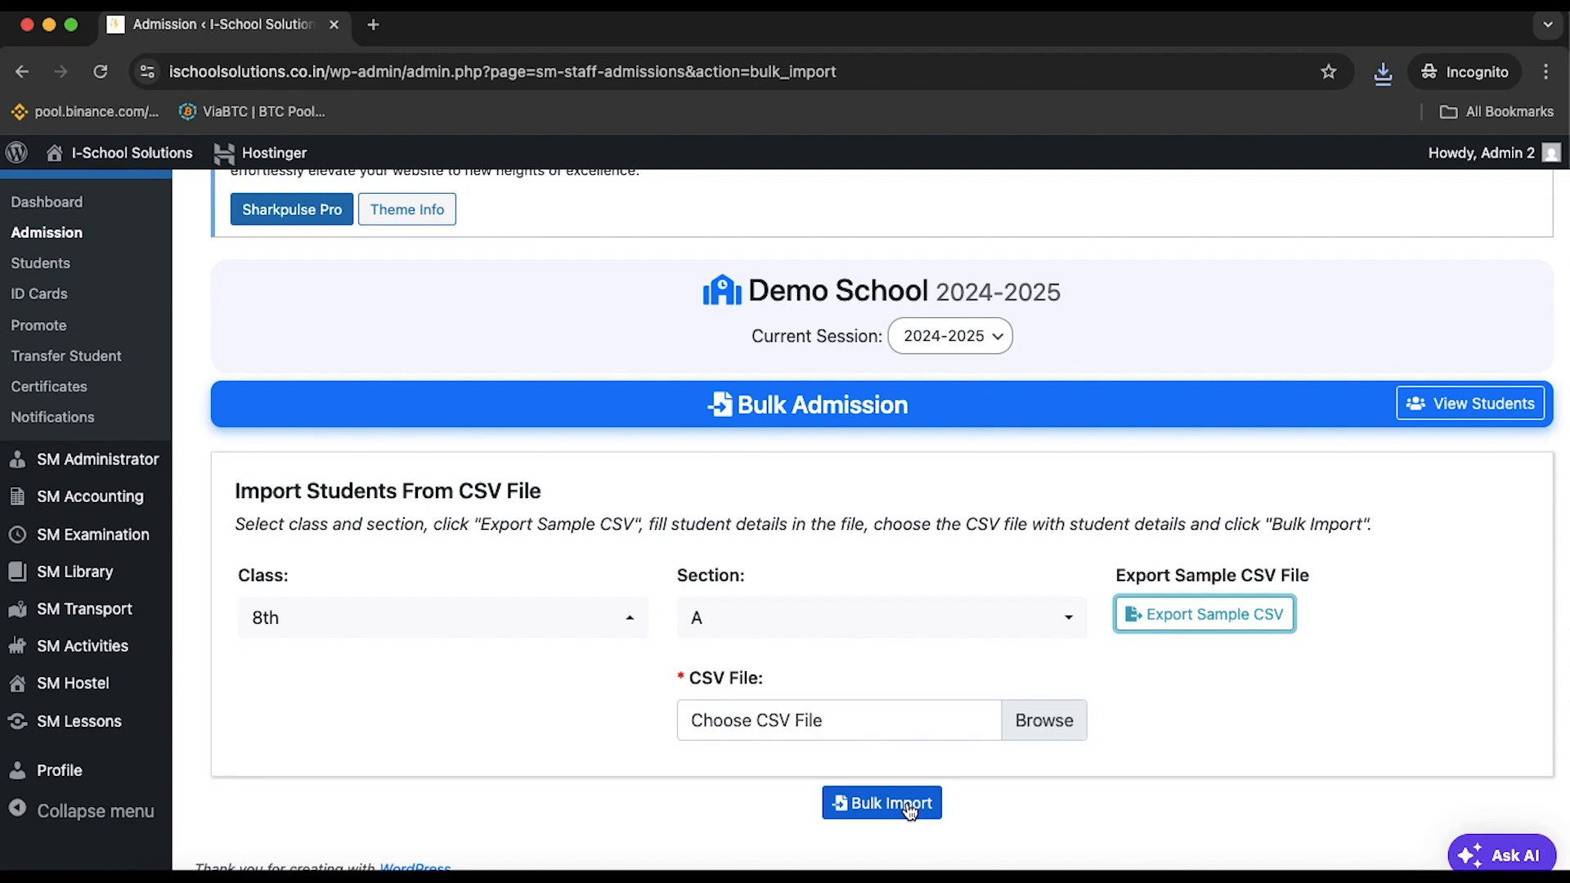
click(1055, 717)
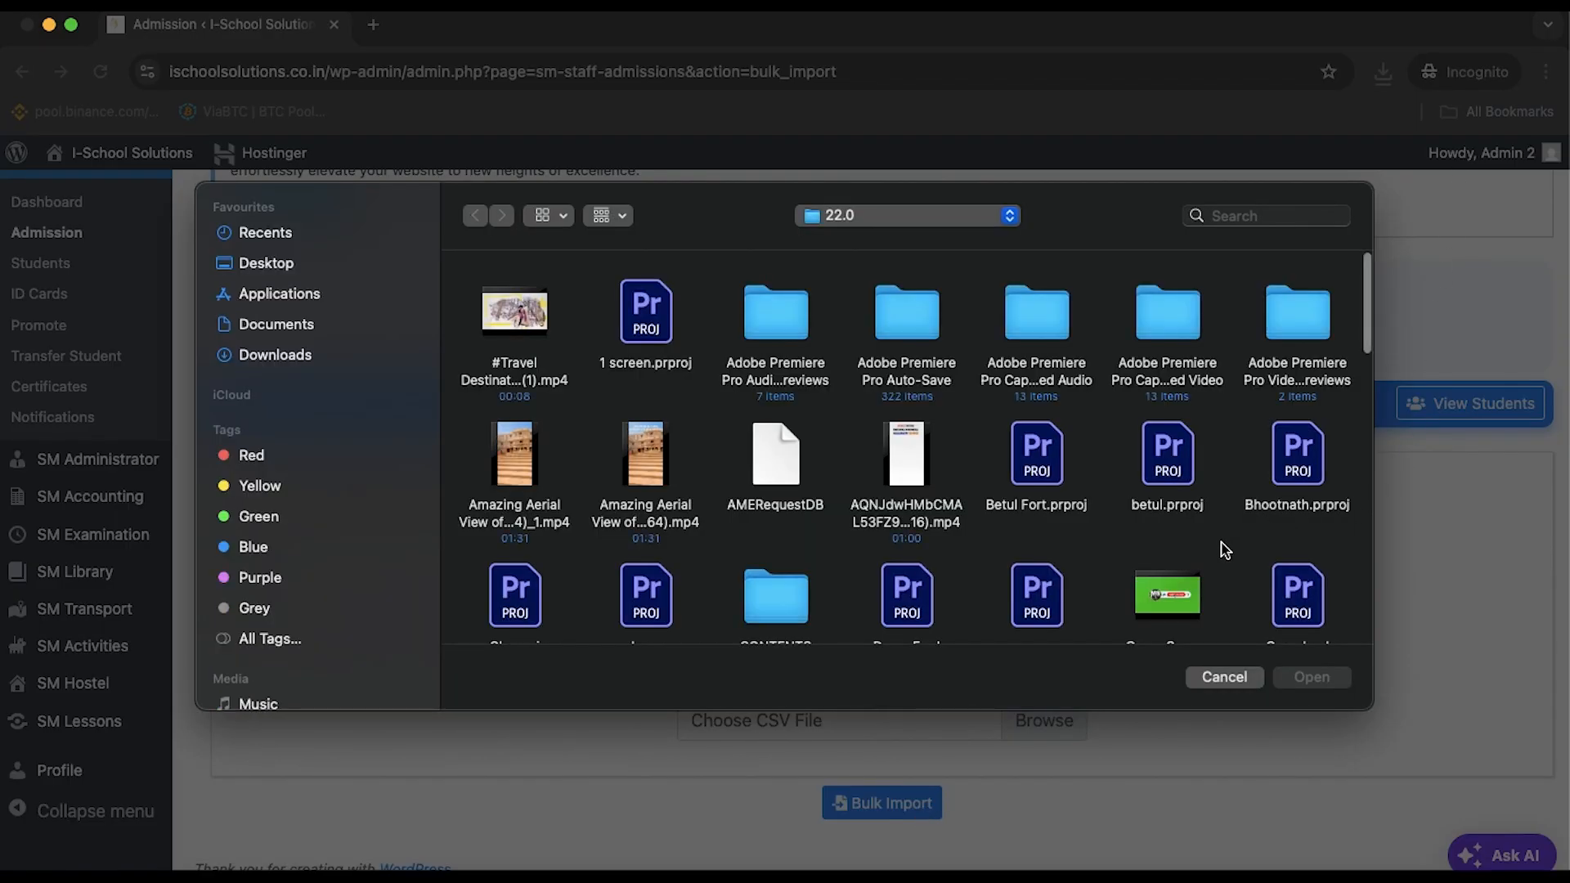
click(1227, 678)
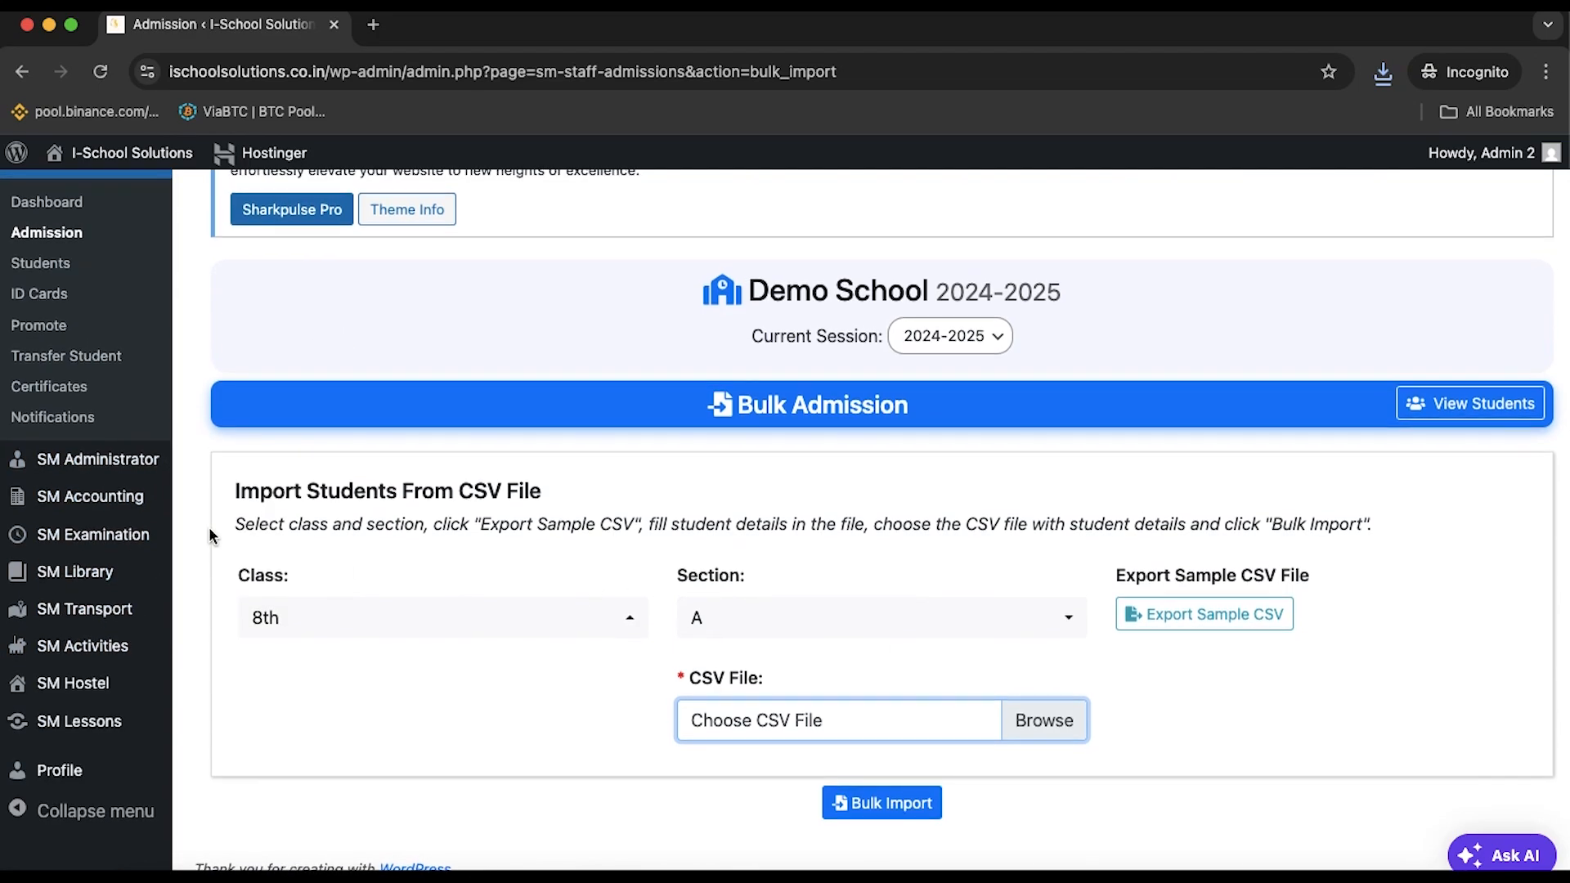
mouse_move(86, 500)
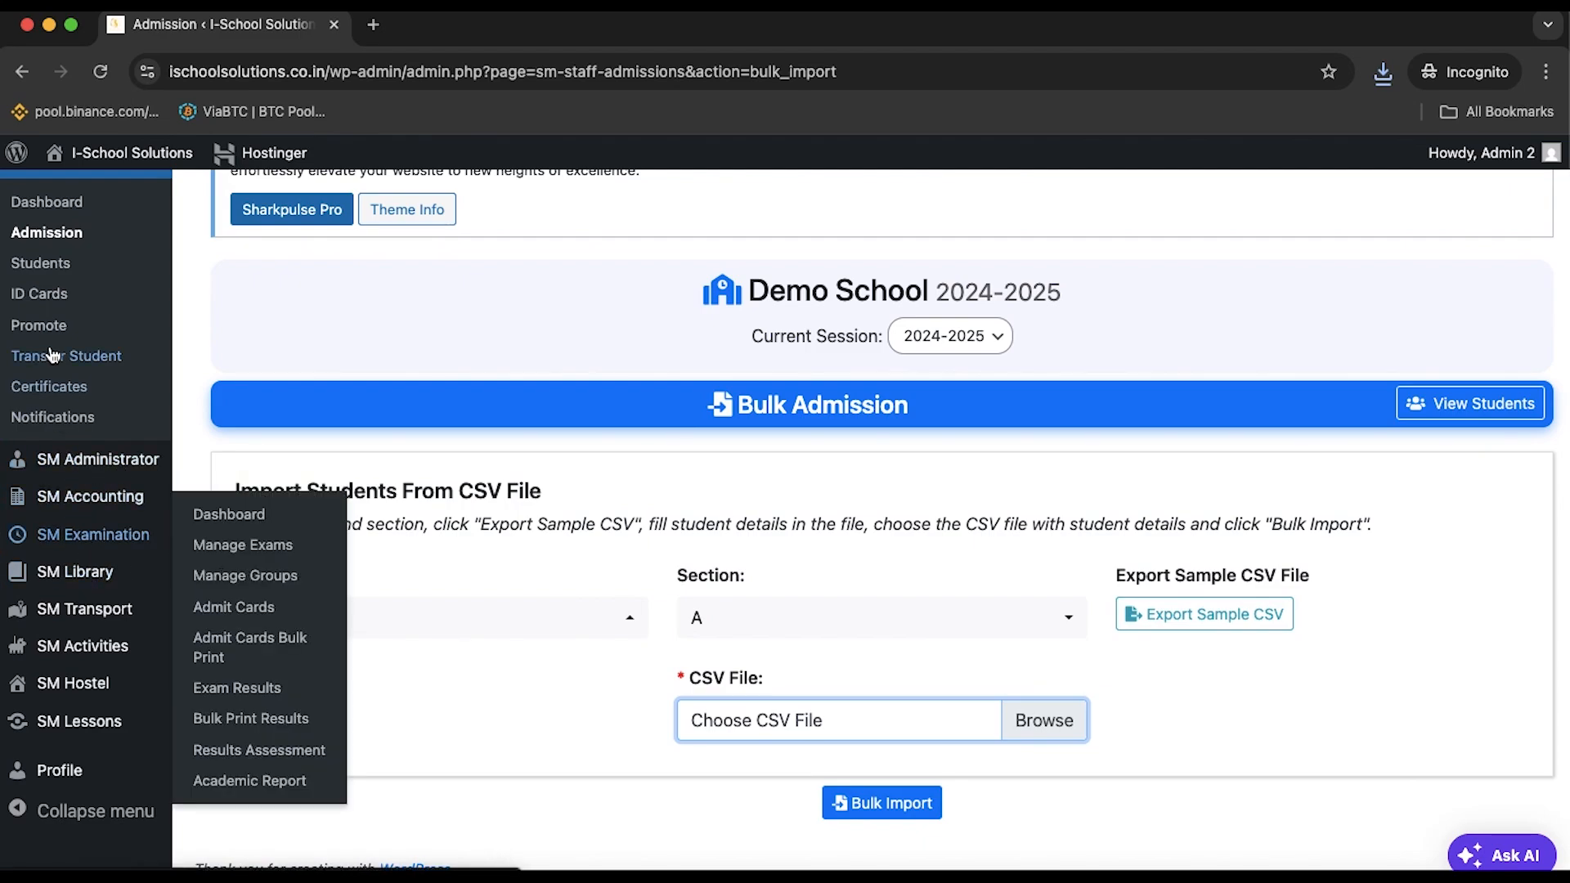
mouse_move(68, 474)
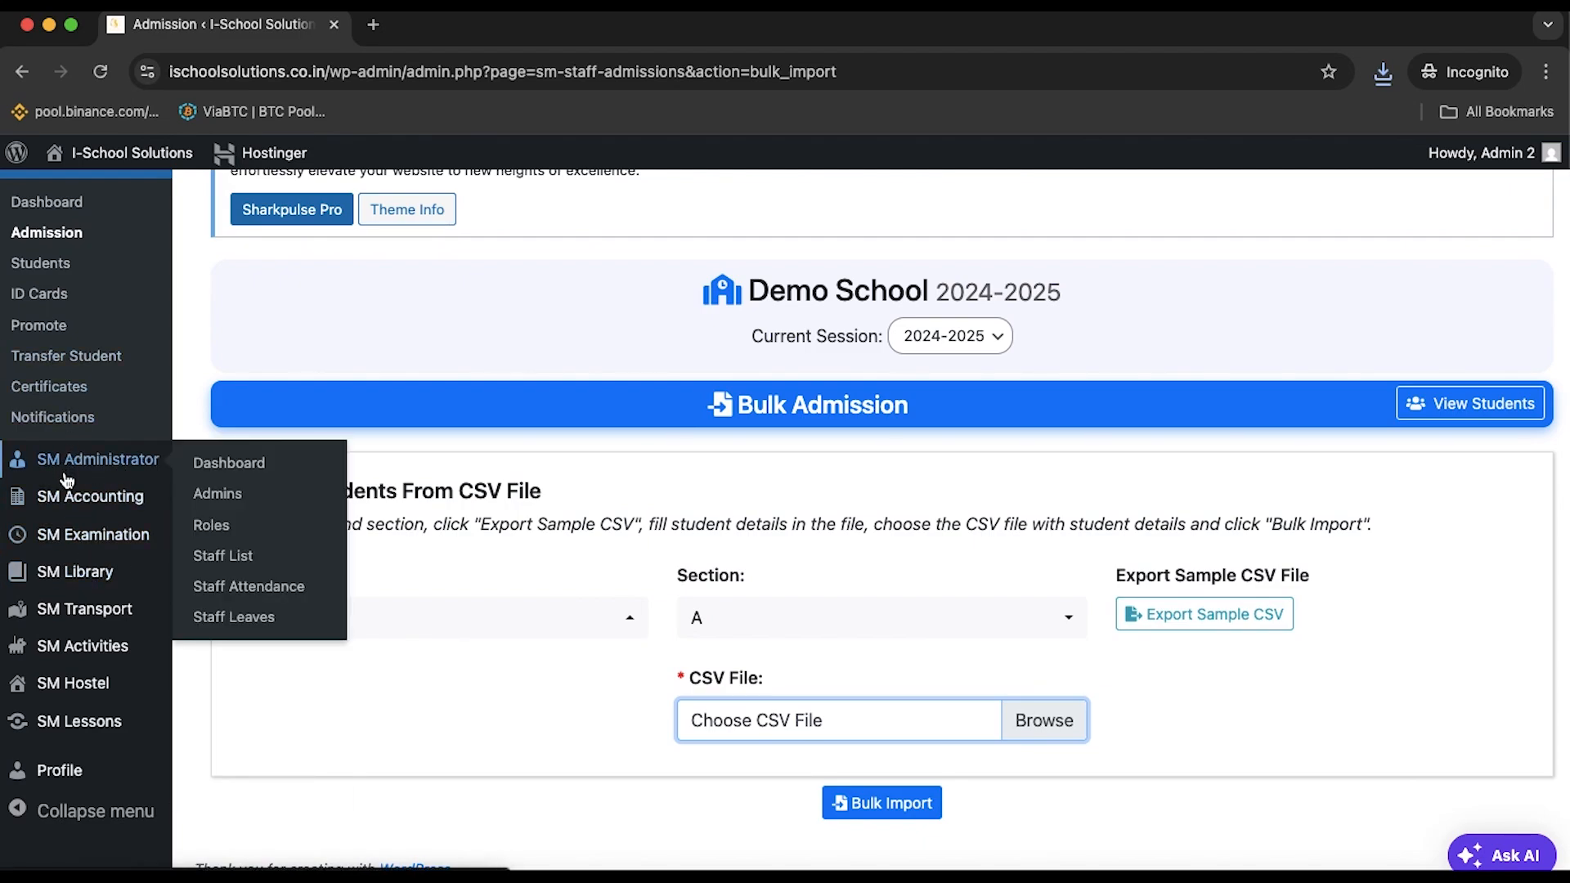
Open Bulk Import Staff, cancel the staff CSV file chooser, and return to Staff Leaves
click(81, 465)
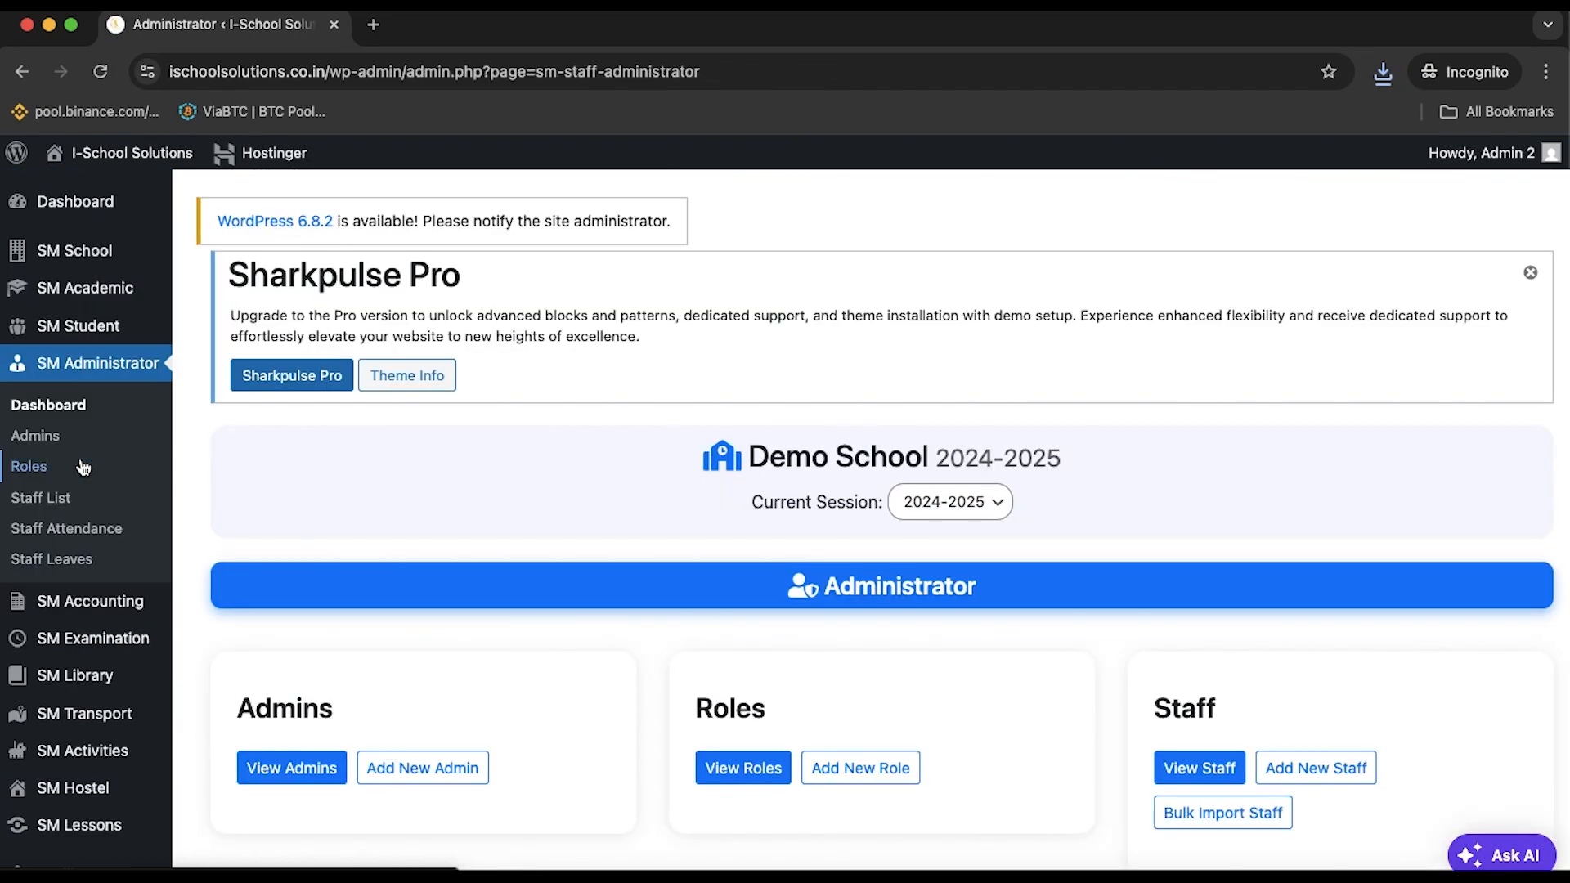
click(1243, 810)
scroll(1215, 744, down, 1)
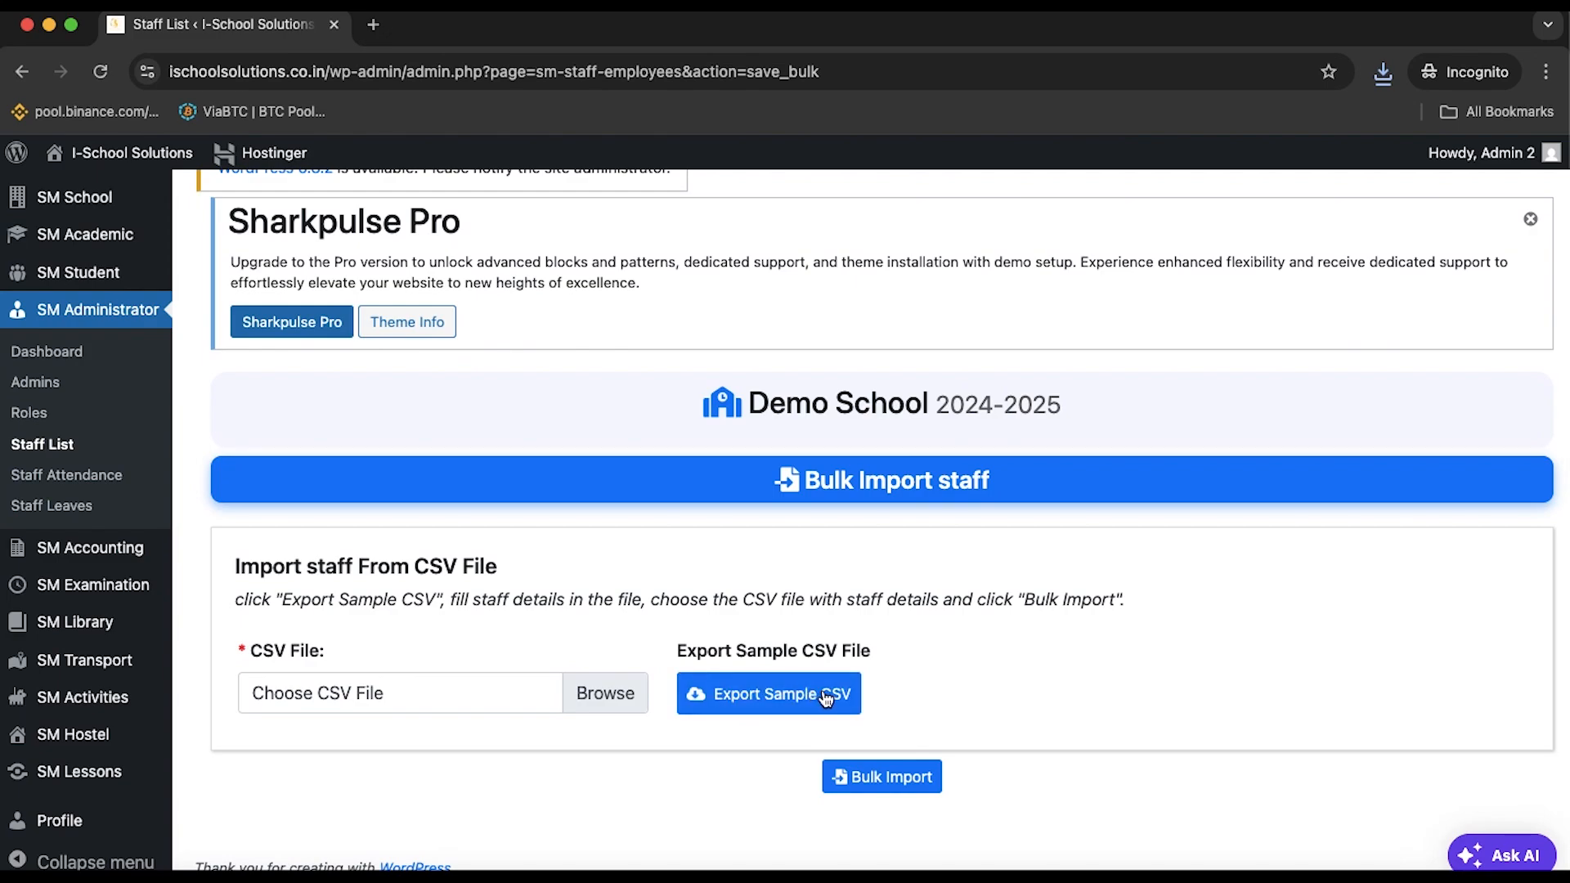
click(599, 703)
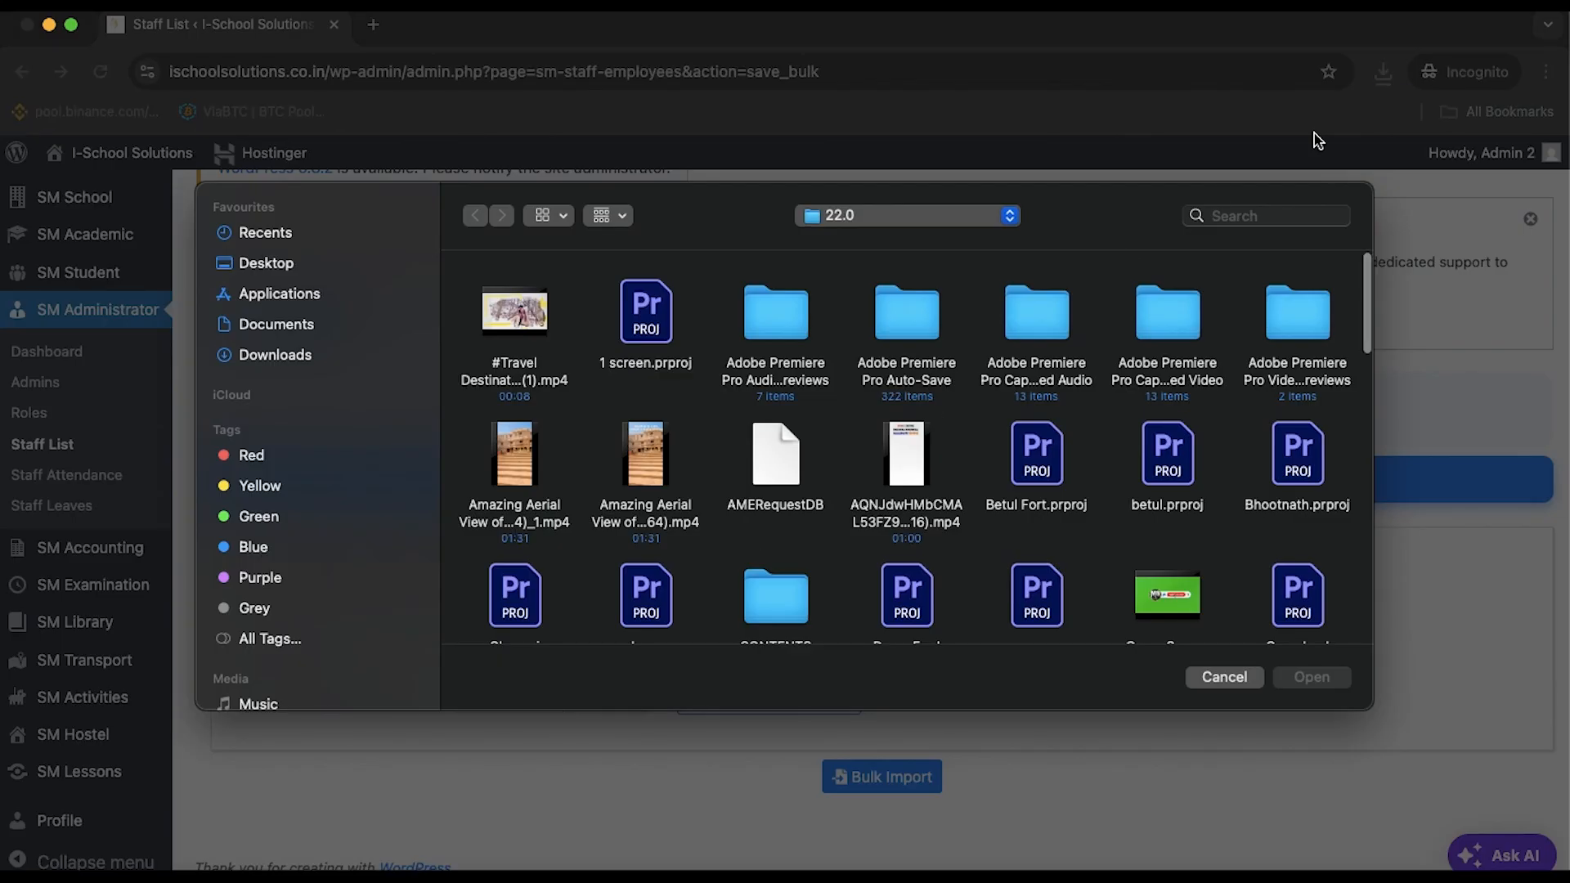
click(1224, 677)
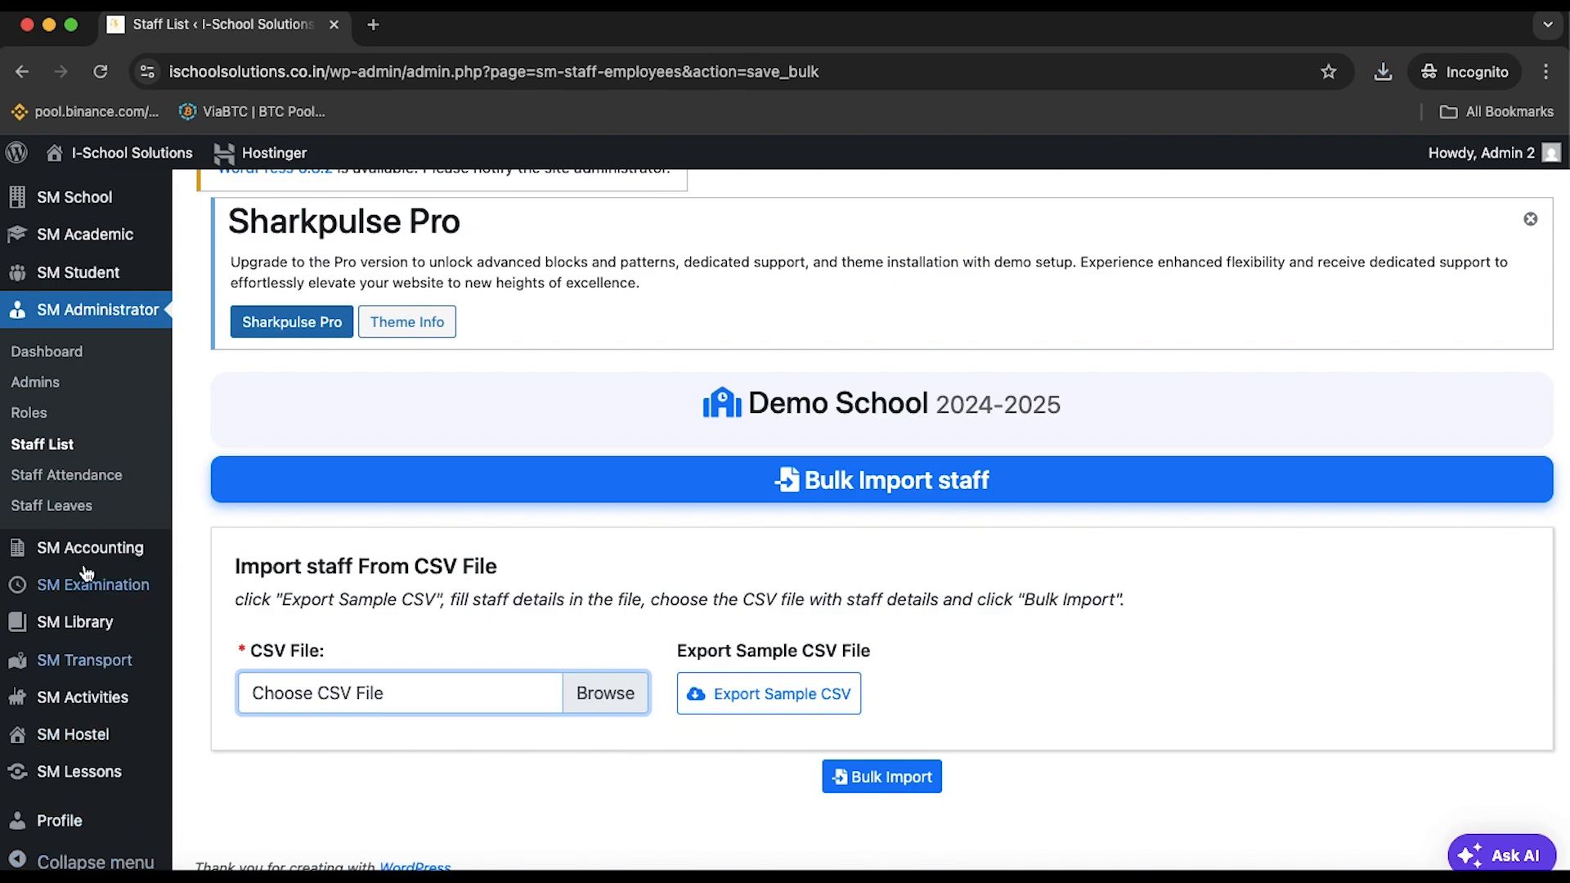
click(78, 476)
Start a new staff leave and select the staff member taking leave
click(92, 560)
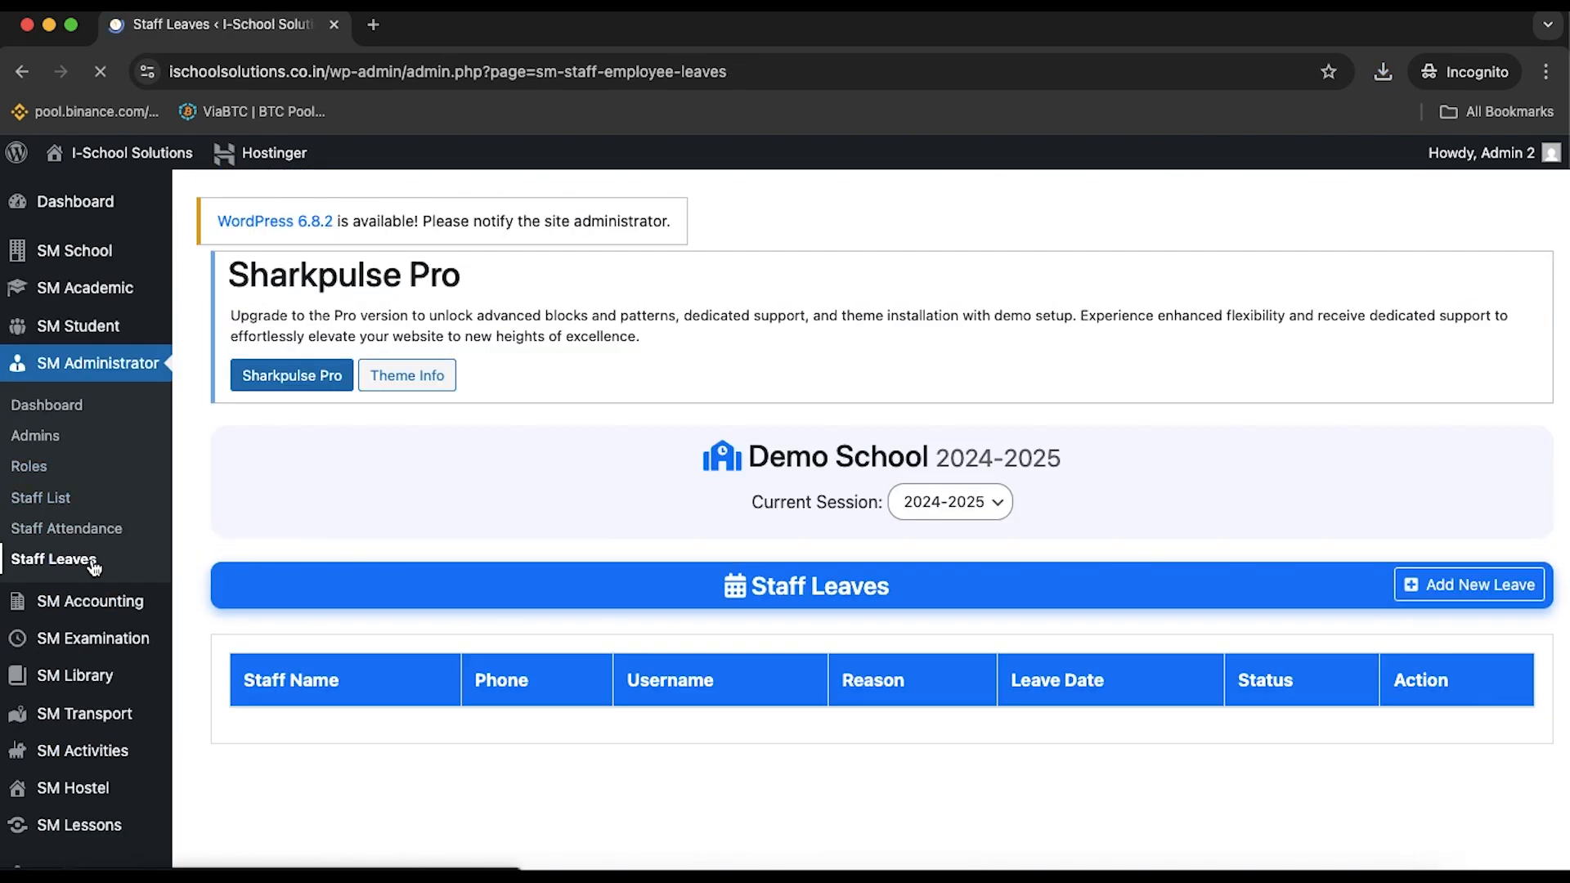
scroll(442, 609, down, 2)
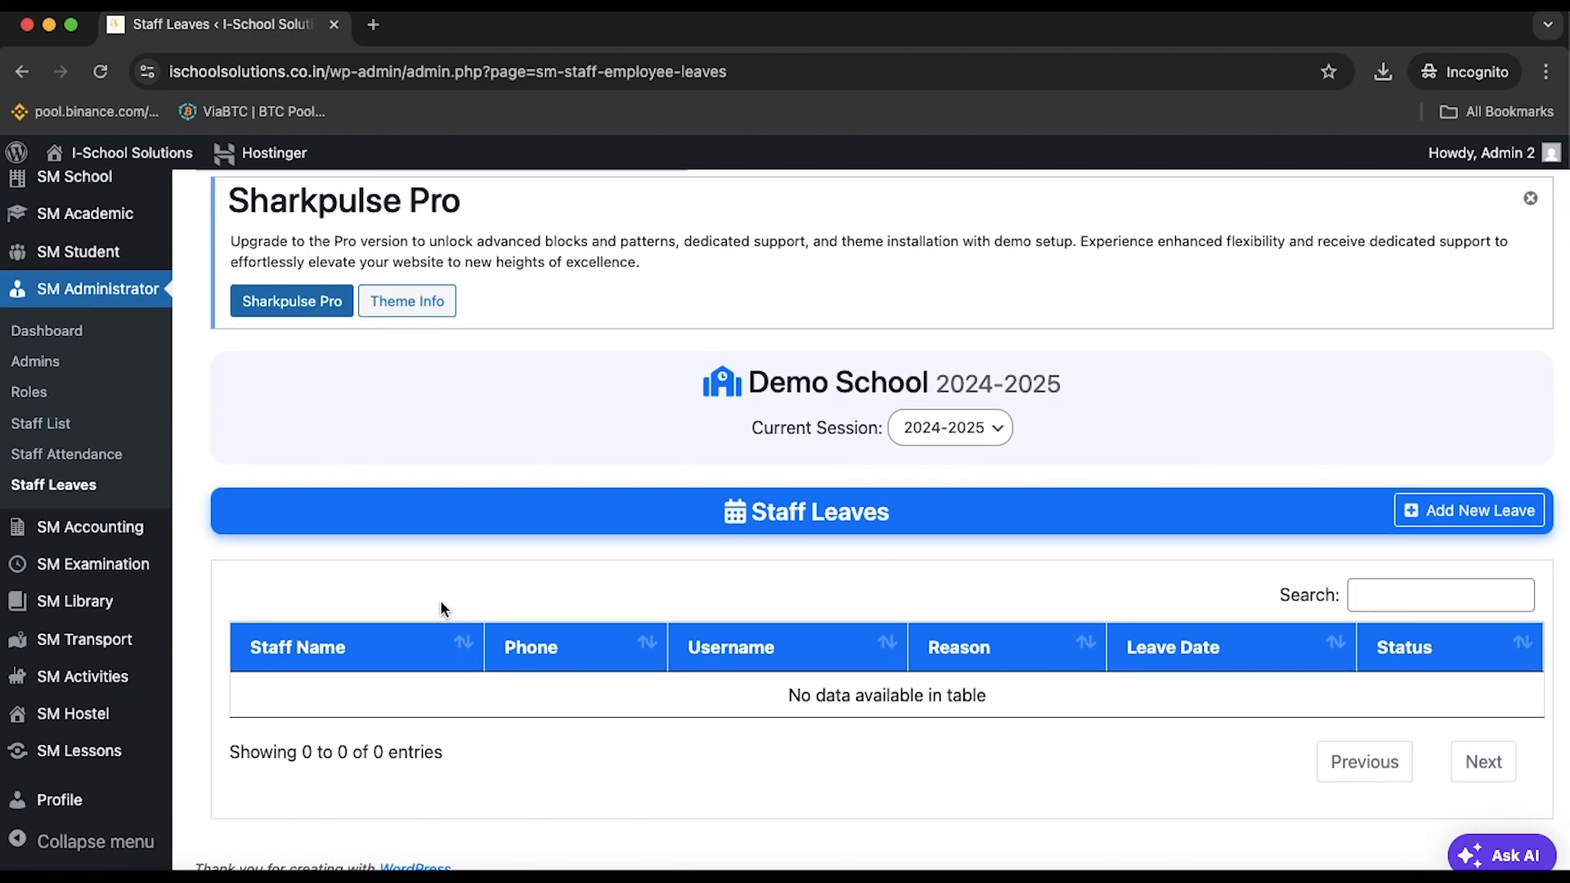
click(1462, 510)
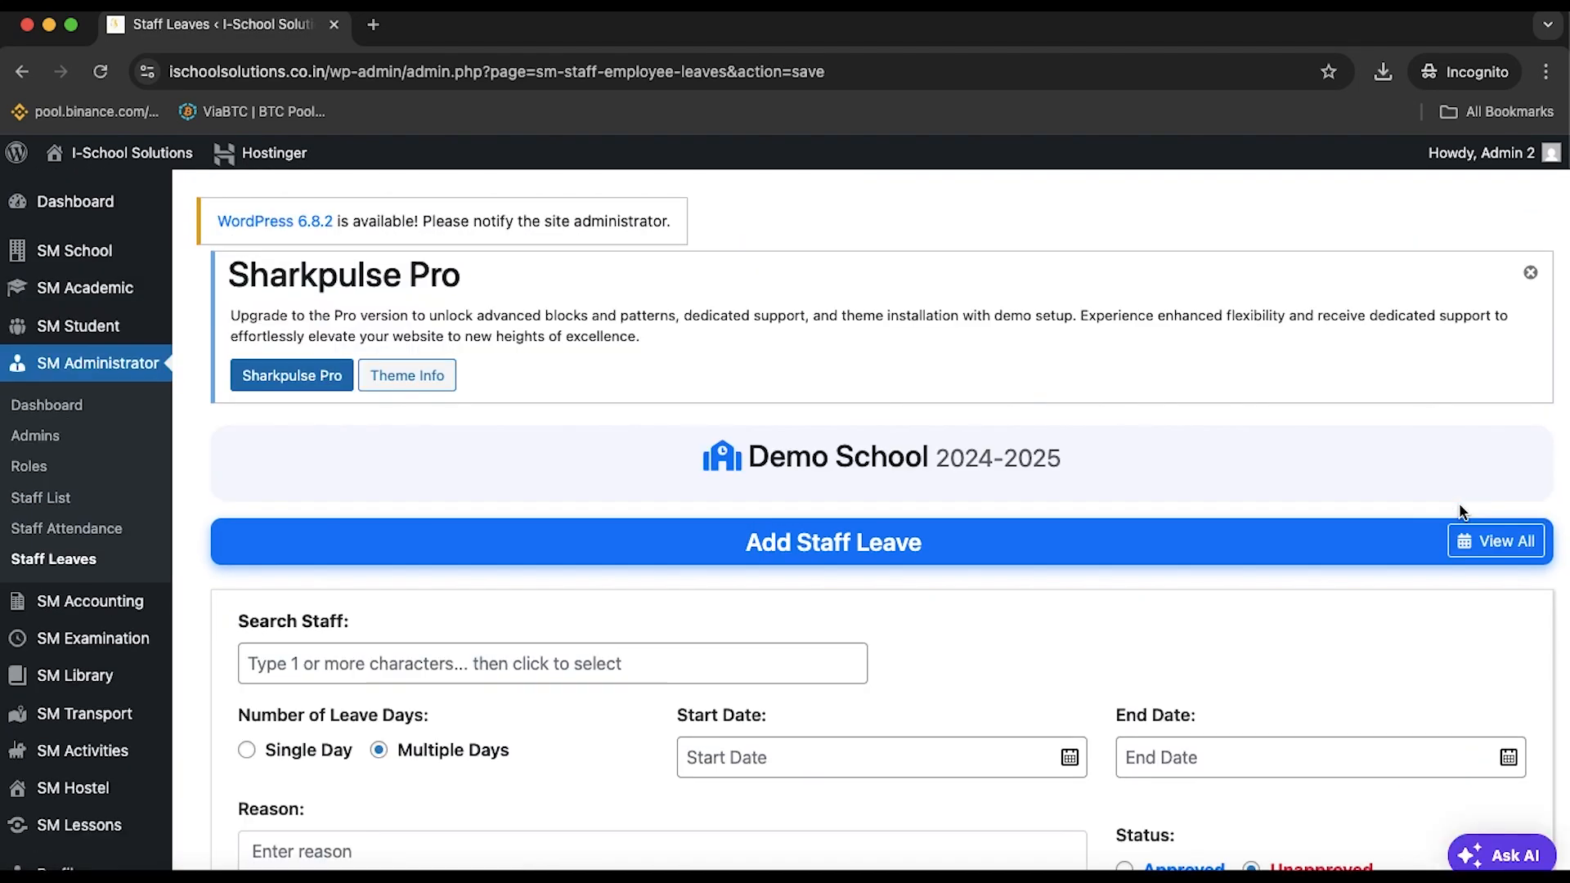
scroll(1462, 510, down, 5)
click(830, 423)
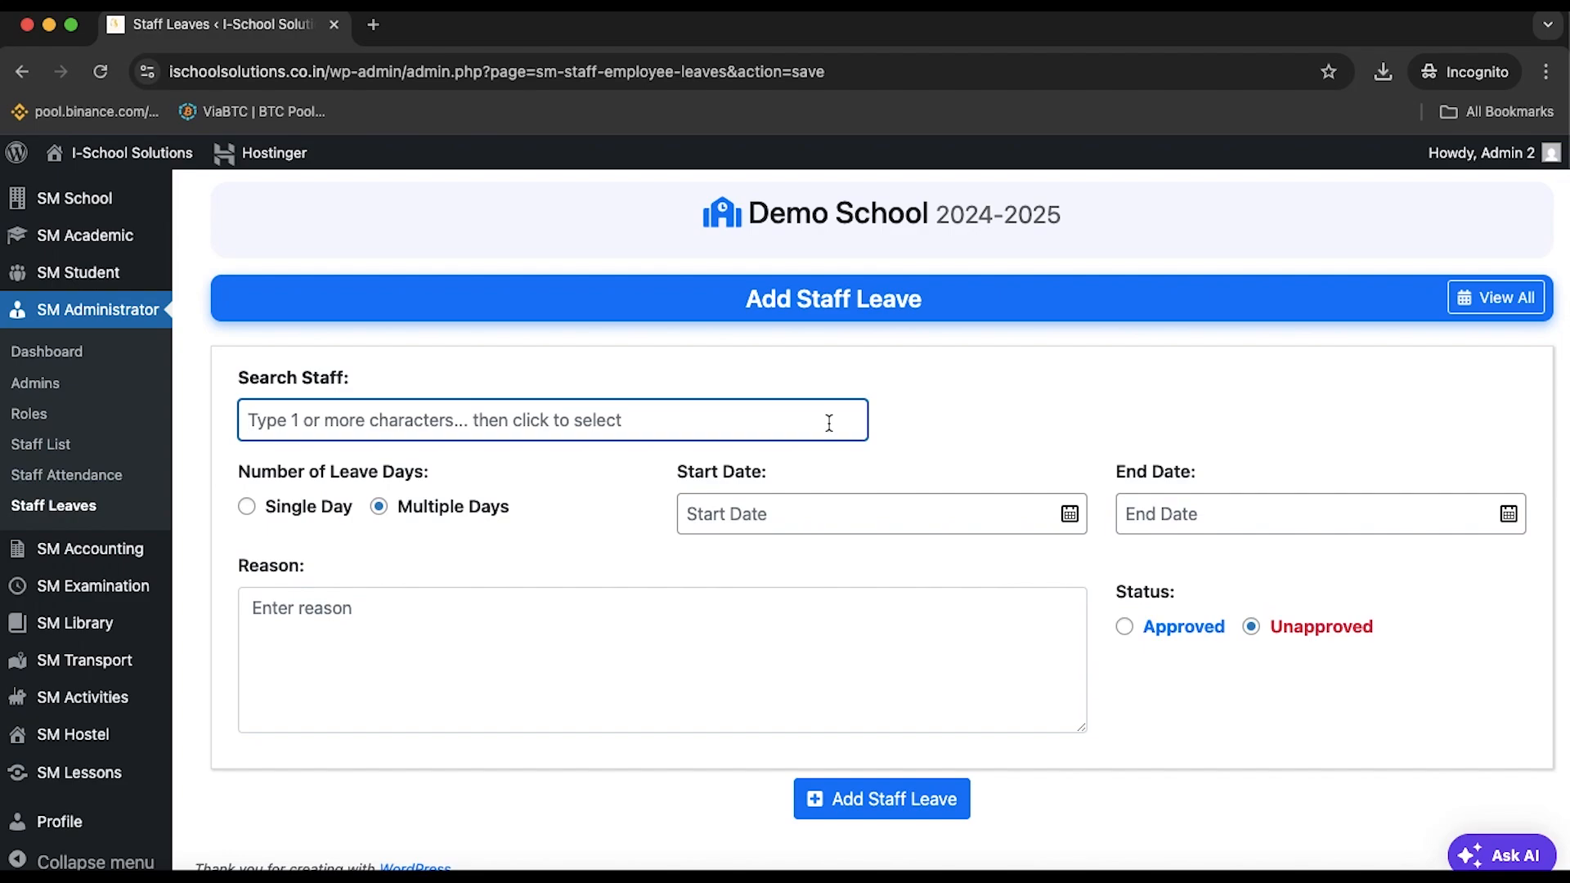
text(k)
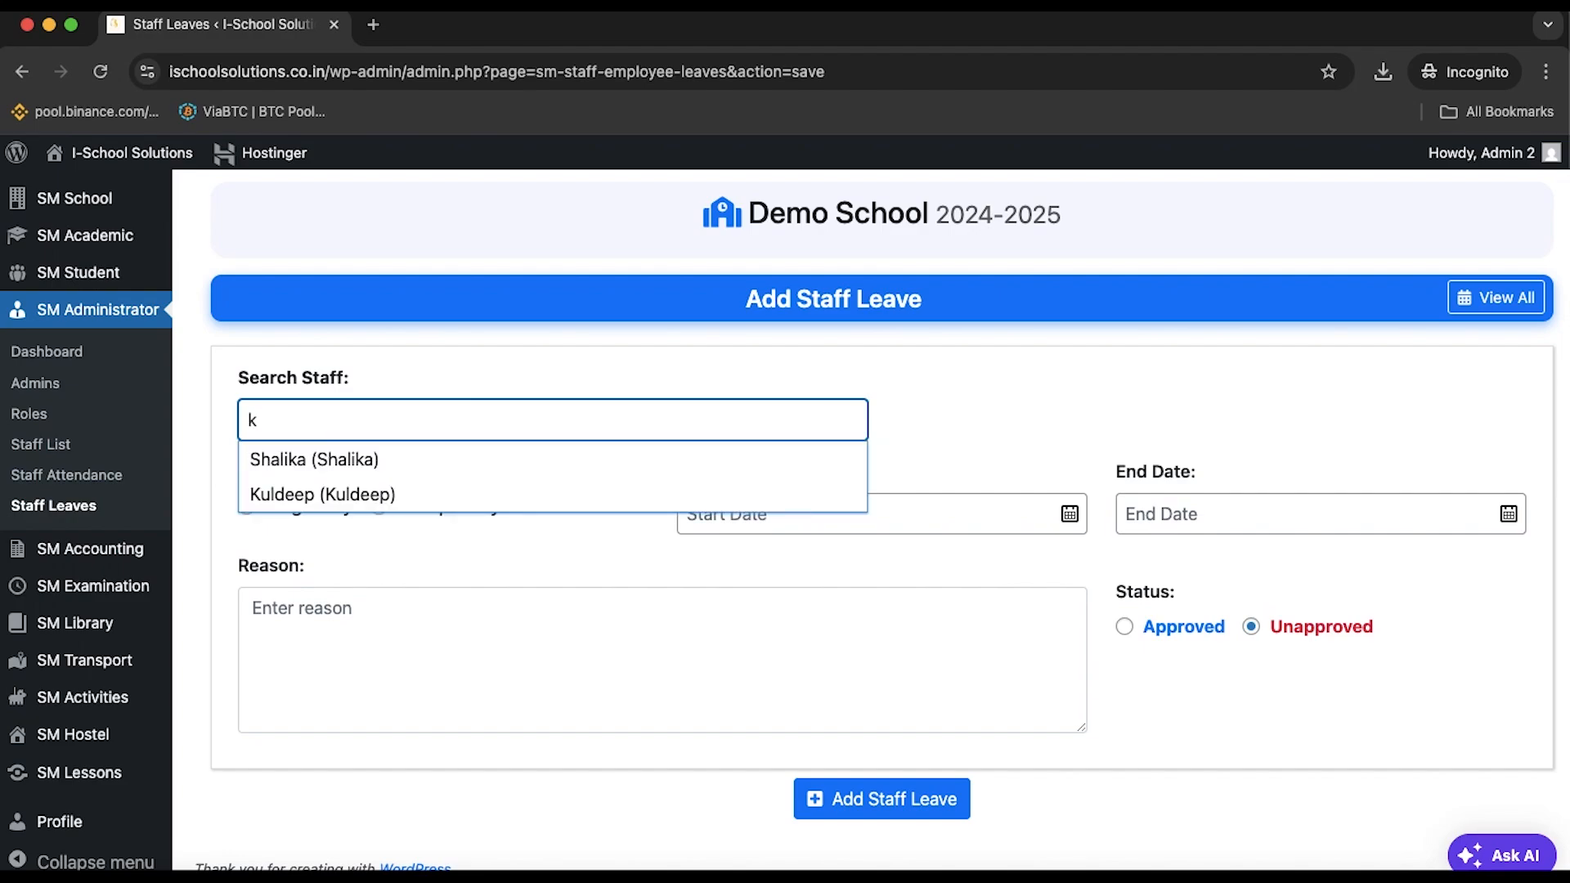
click(584, 490)
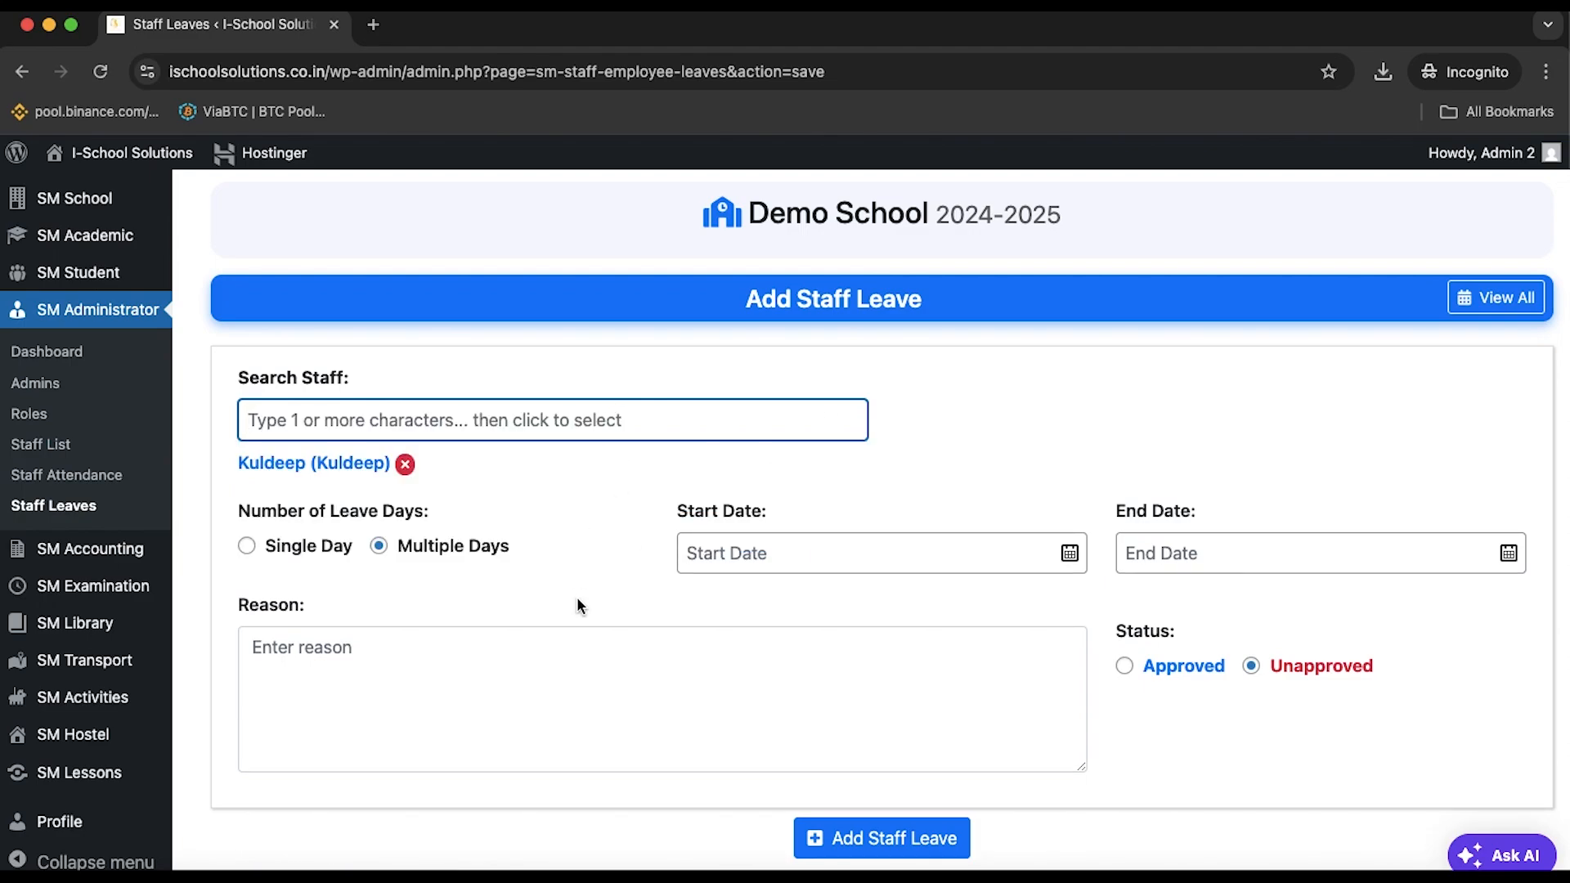
Make it a single-day leave on 08/08/2025 with reason Family Emergency
click(270, 546)
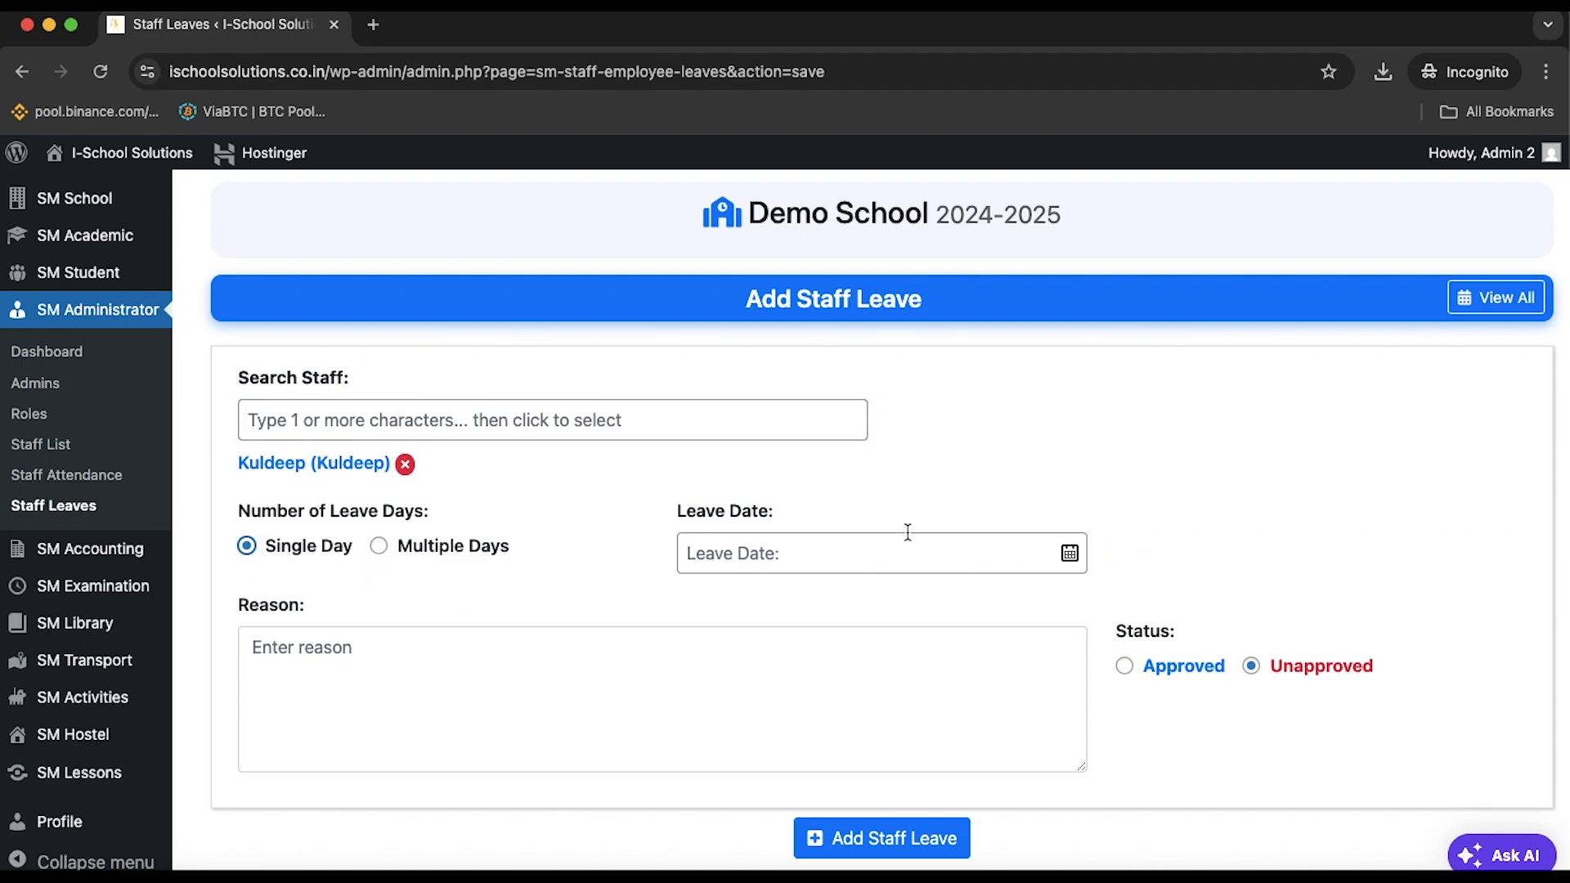
click(1070, 553)
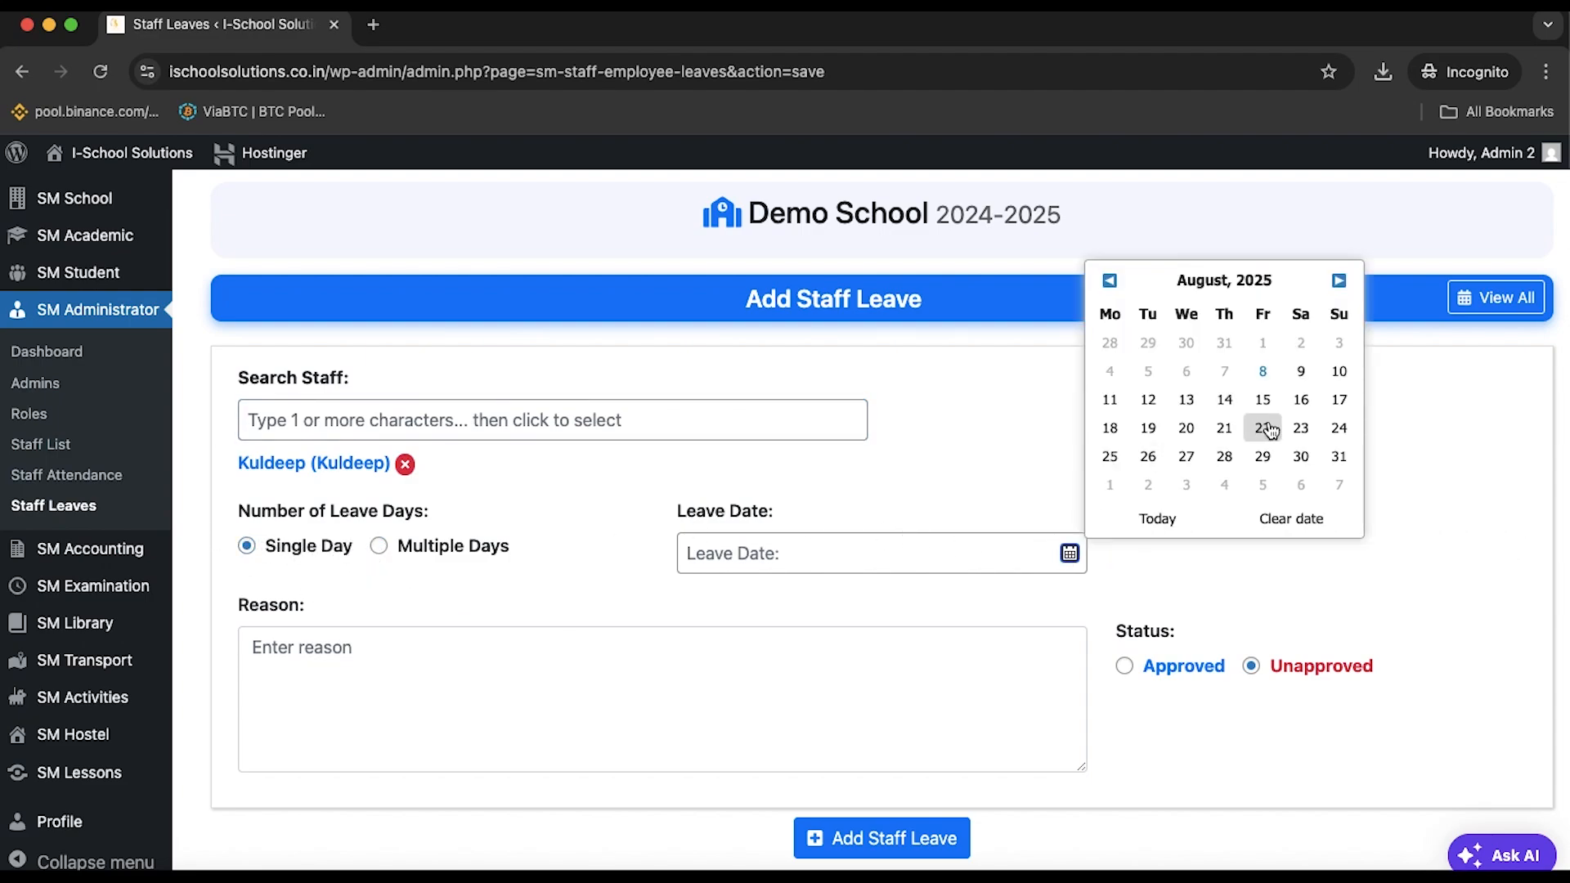
click(1264, 372)
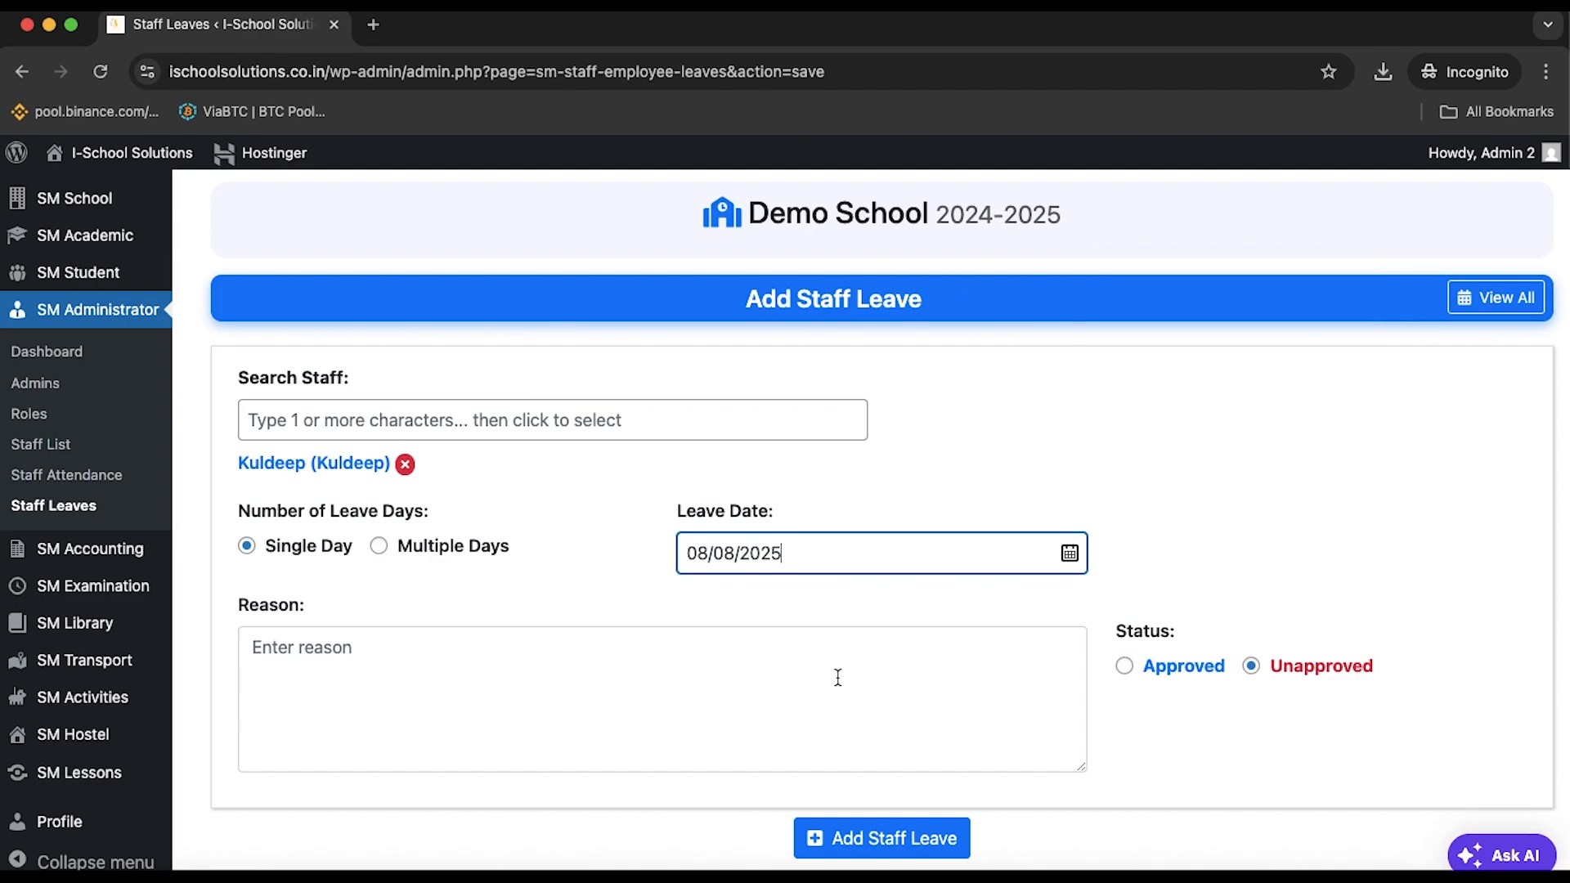
click(722, 695)
text(M)
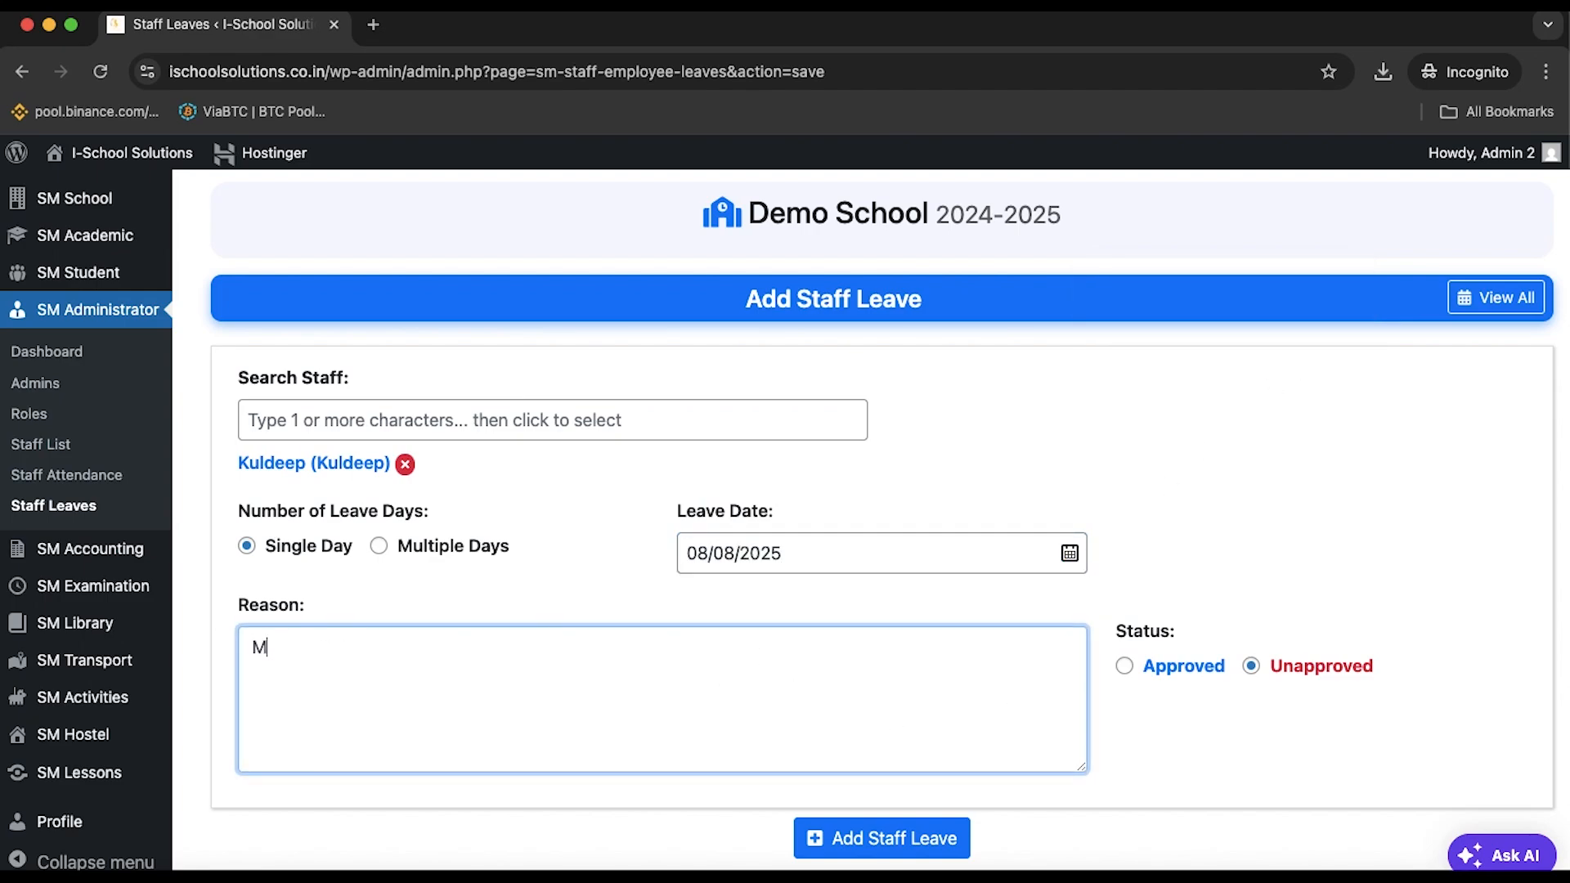
key(BackSpace)
text(Family Emergency)
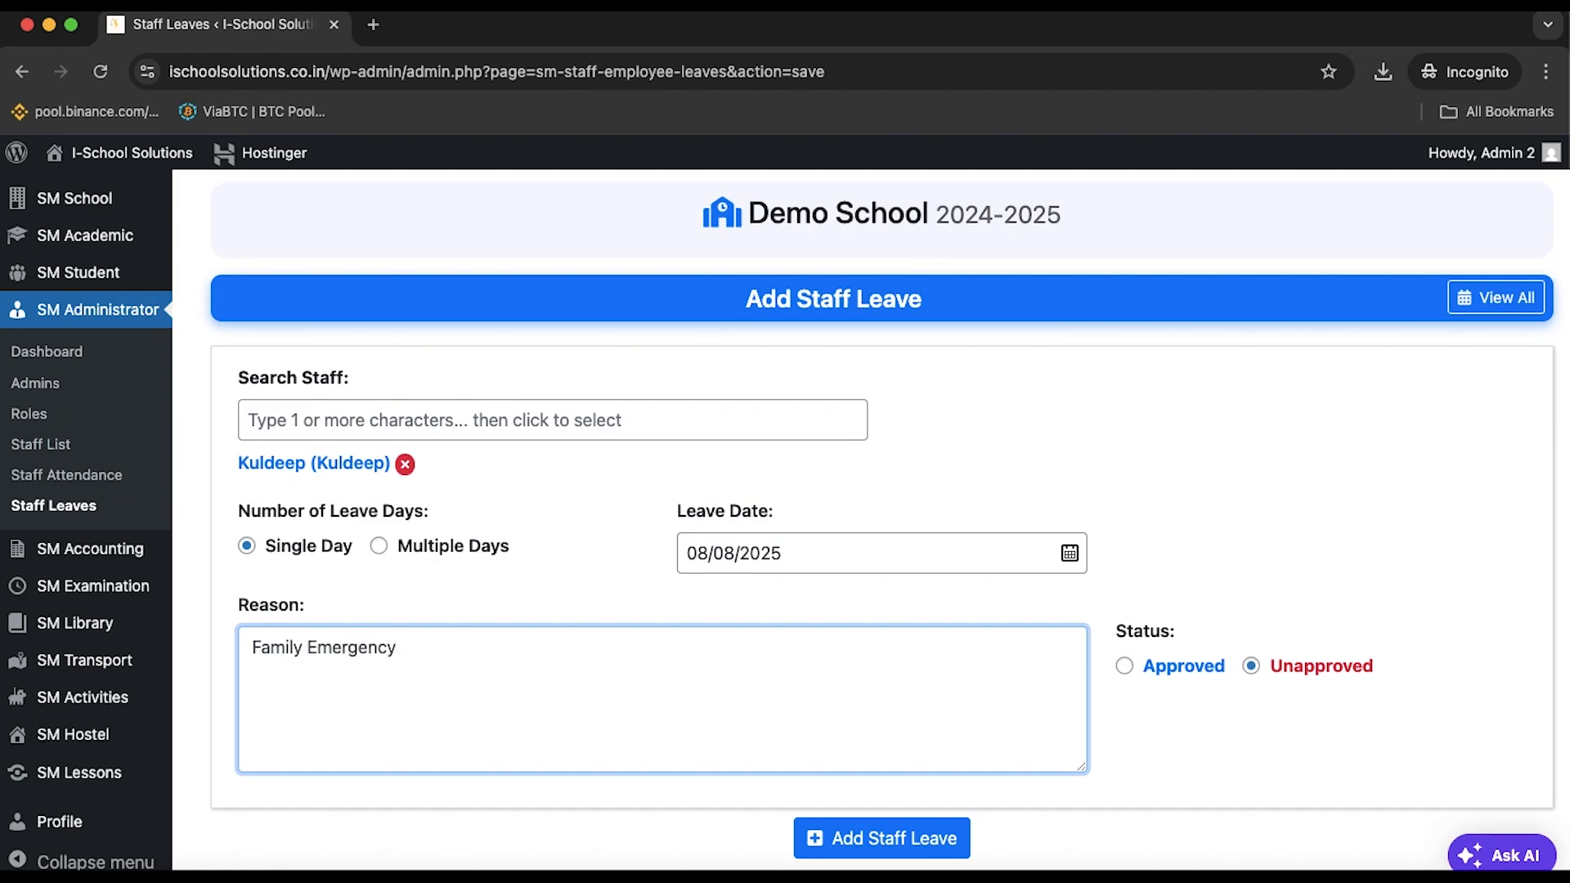
Set the leave status to Approved and add the staff leave
click(1124, 667)
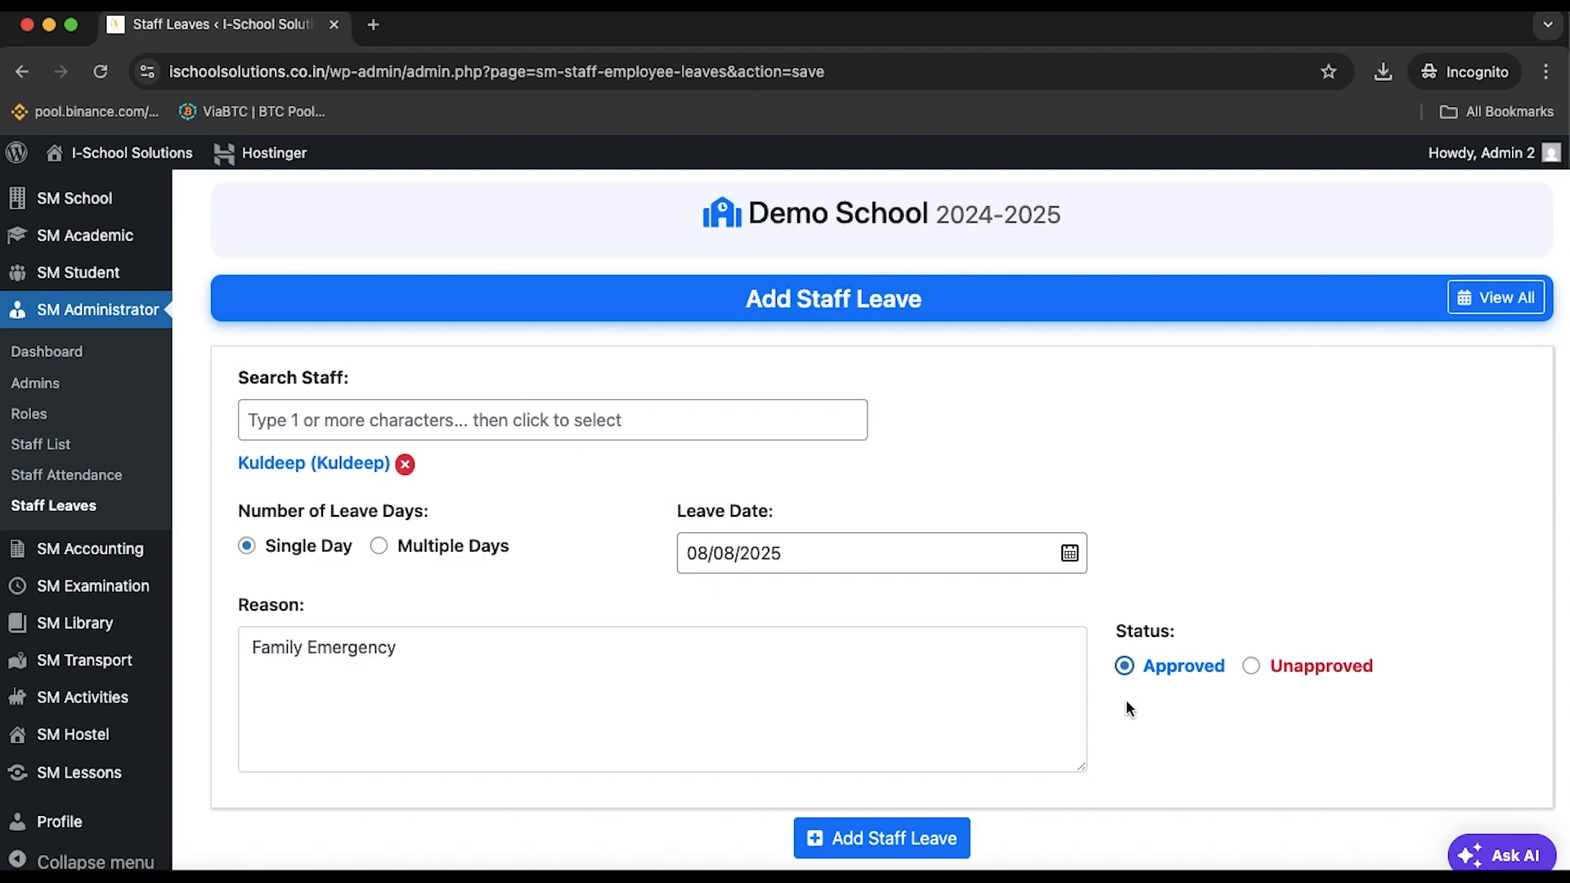
scroll(1140, 718, down, 1)
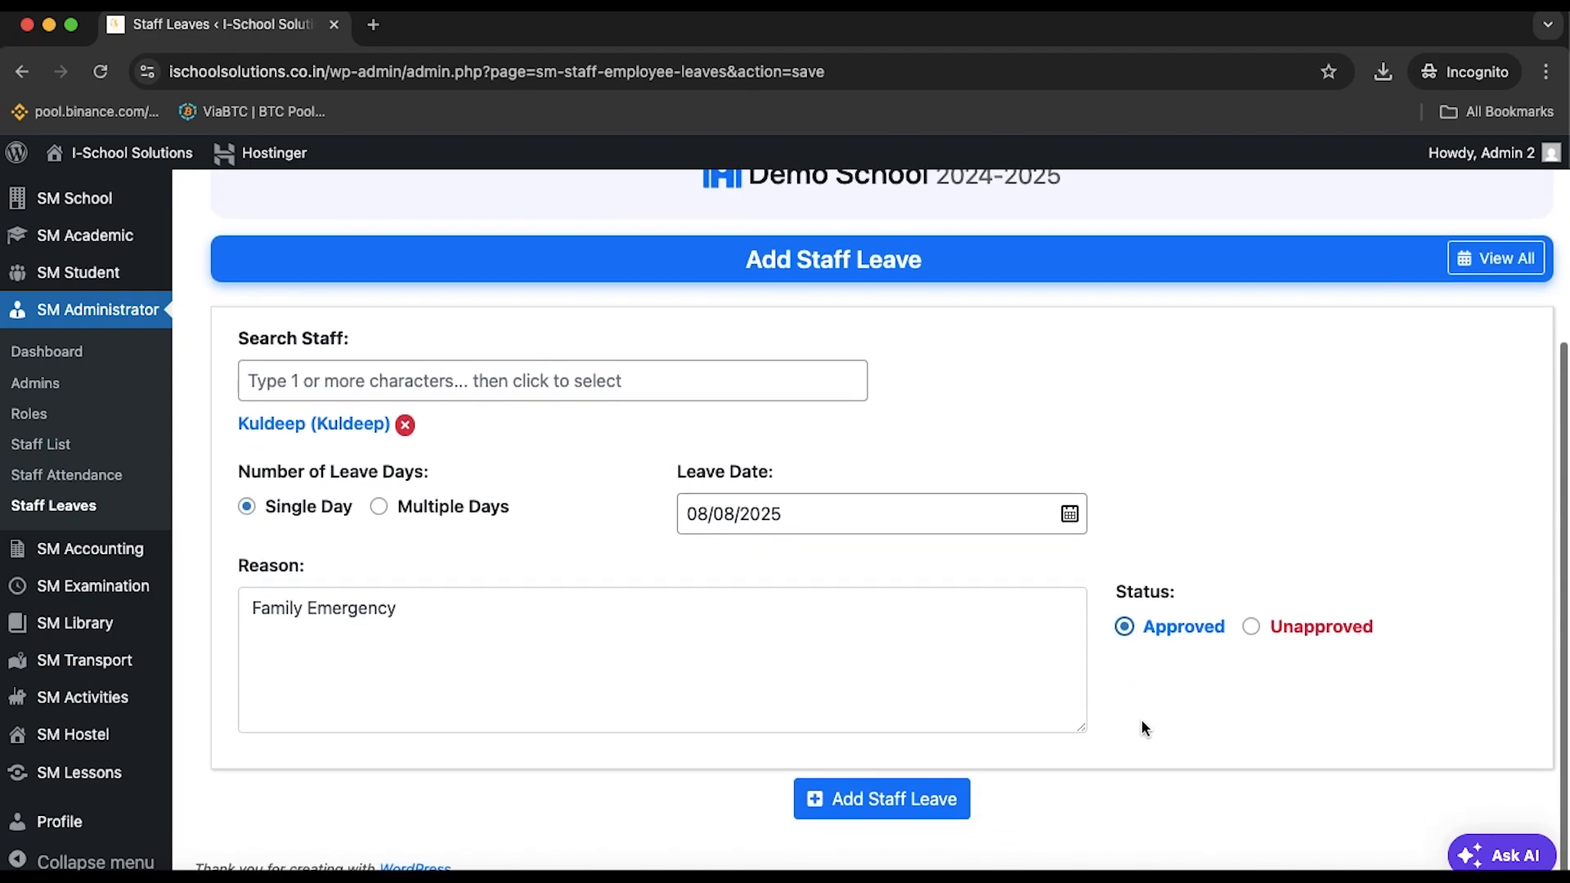
click(1250, 629)
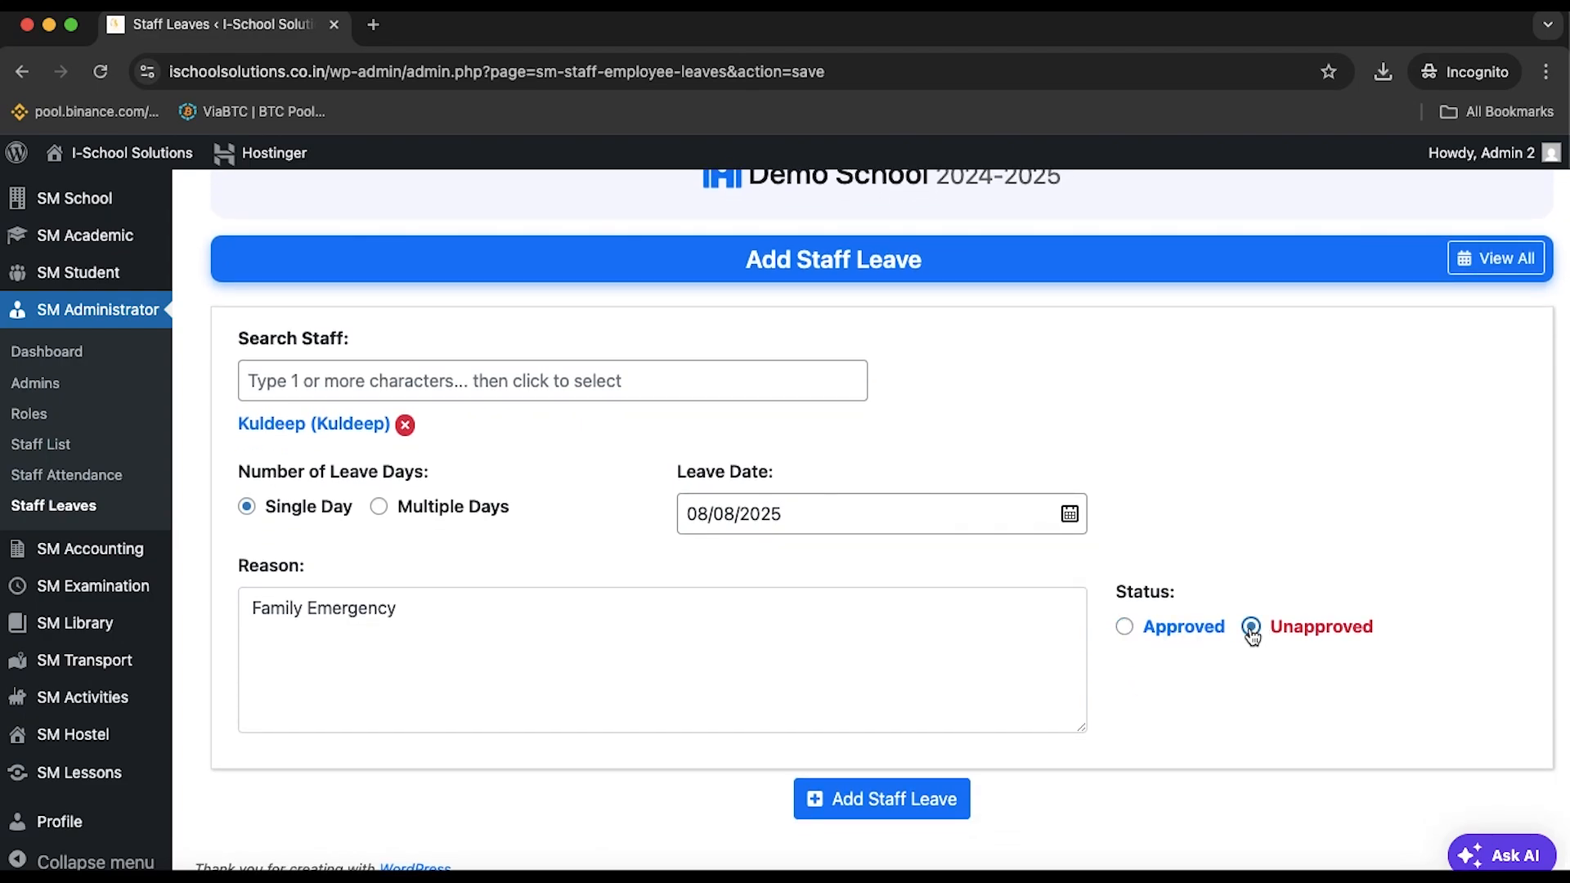
click(1125, 627)
click(940, 817)
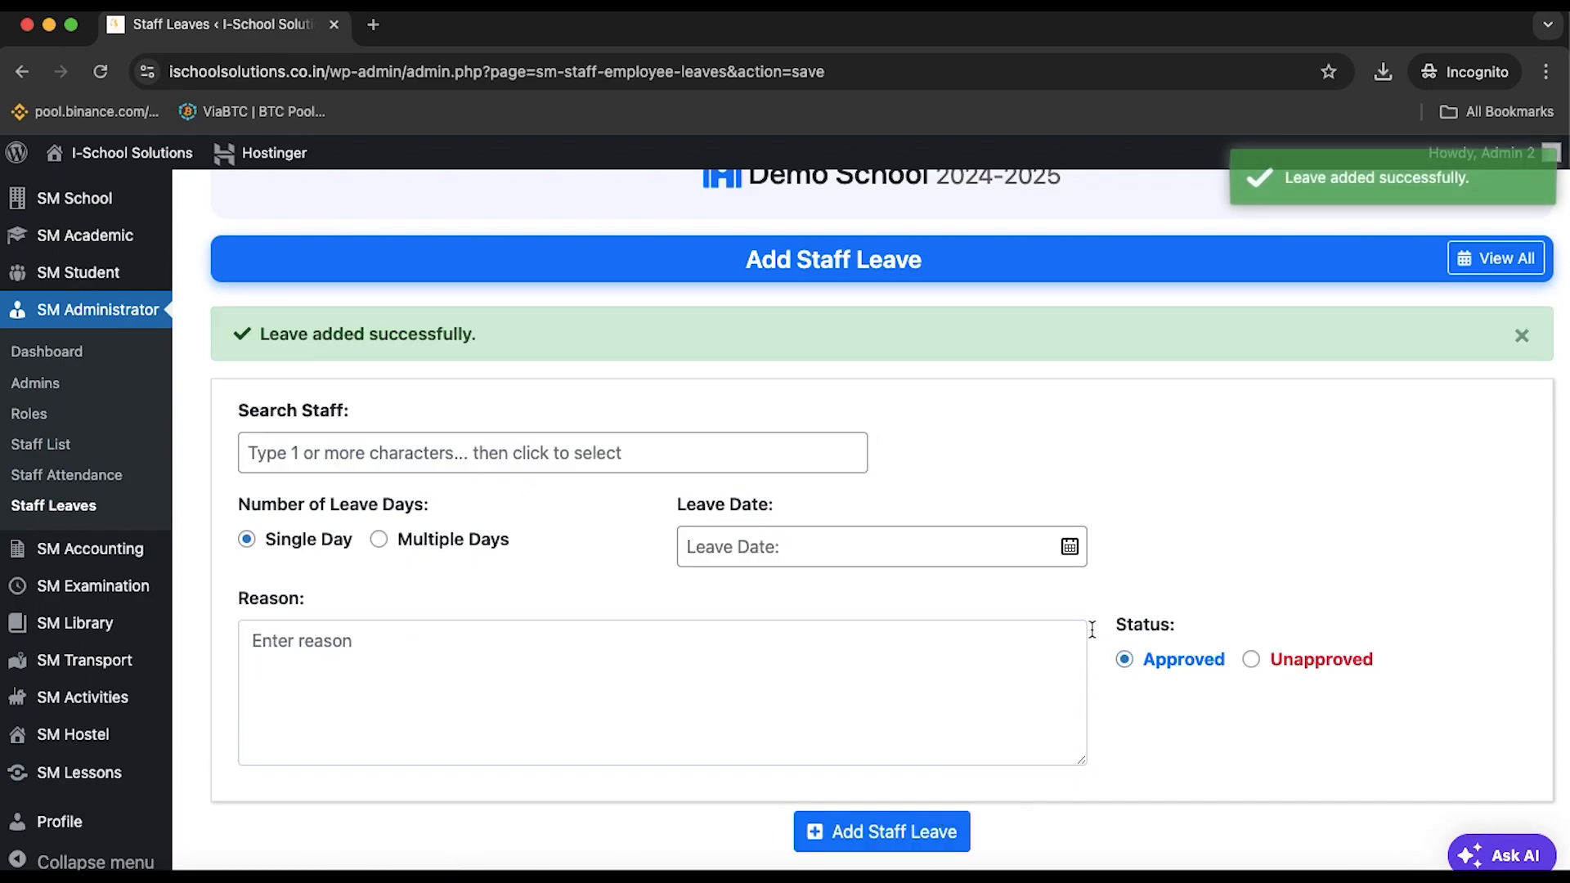
click(460, 446)
Search for and pick the other staff member, and choose Multiple Days
text(s)
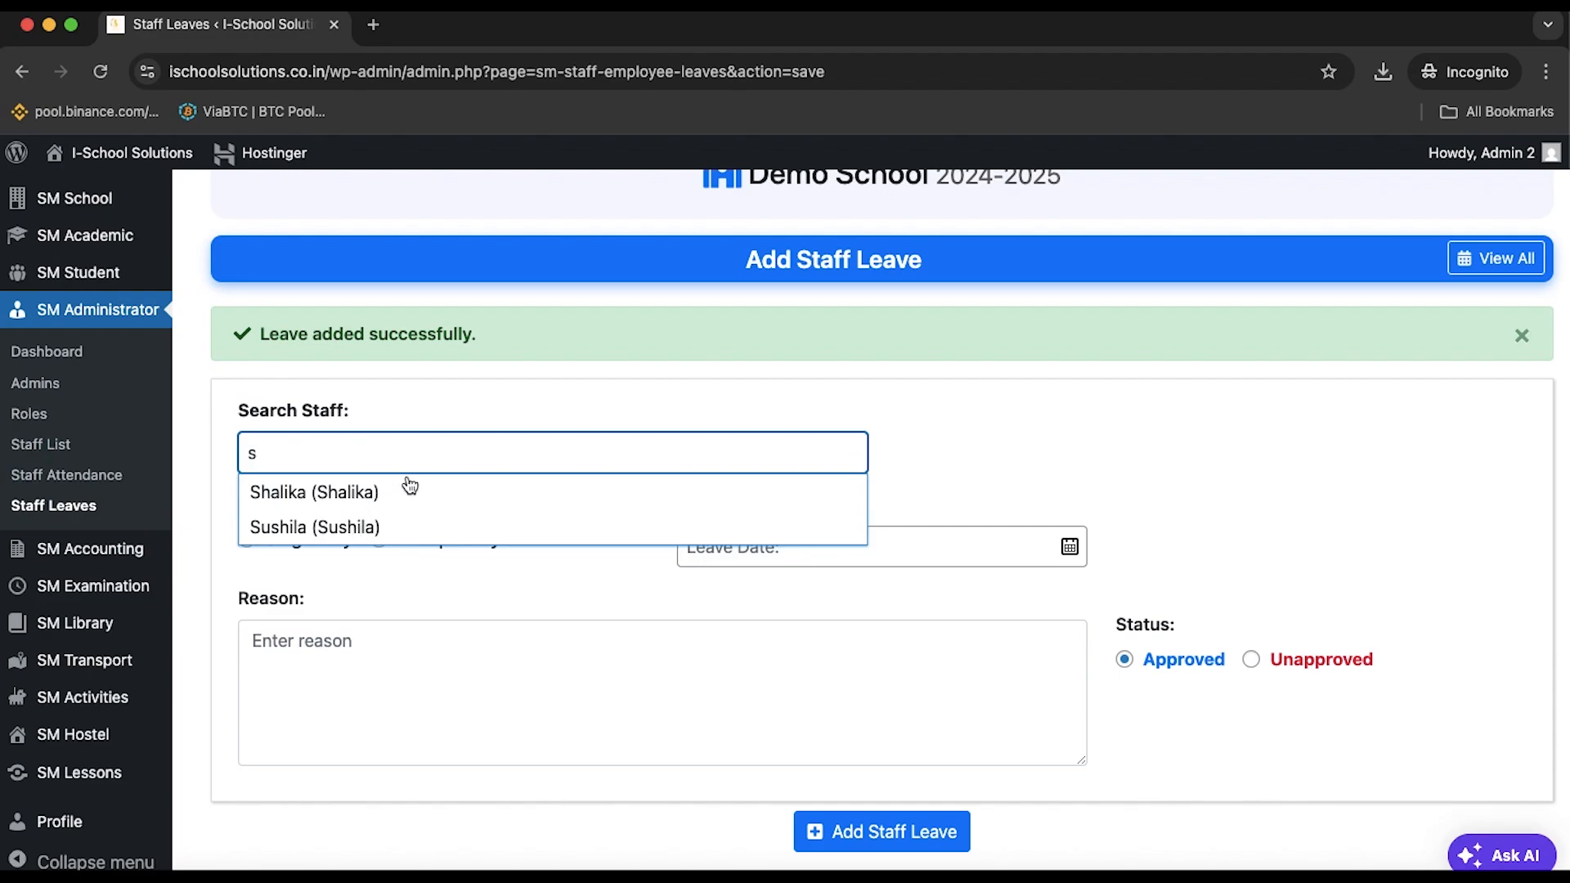
key(BackSpace)
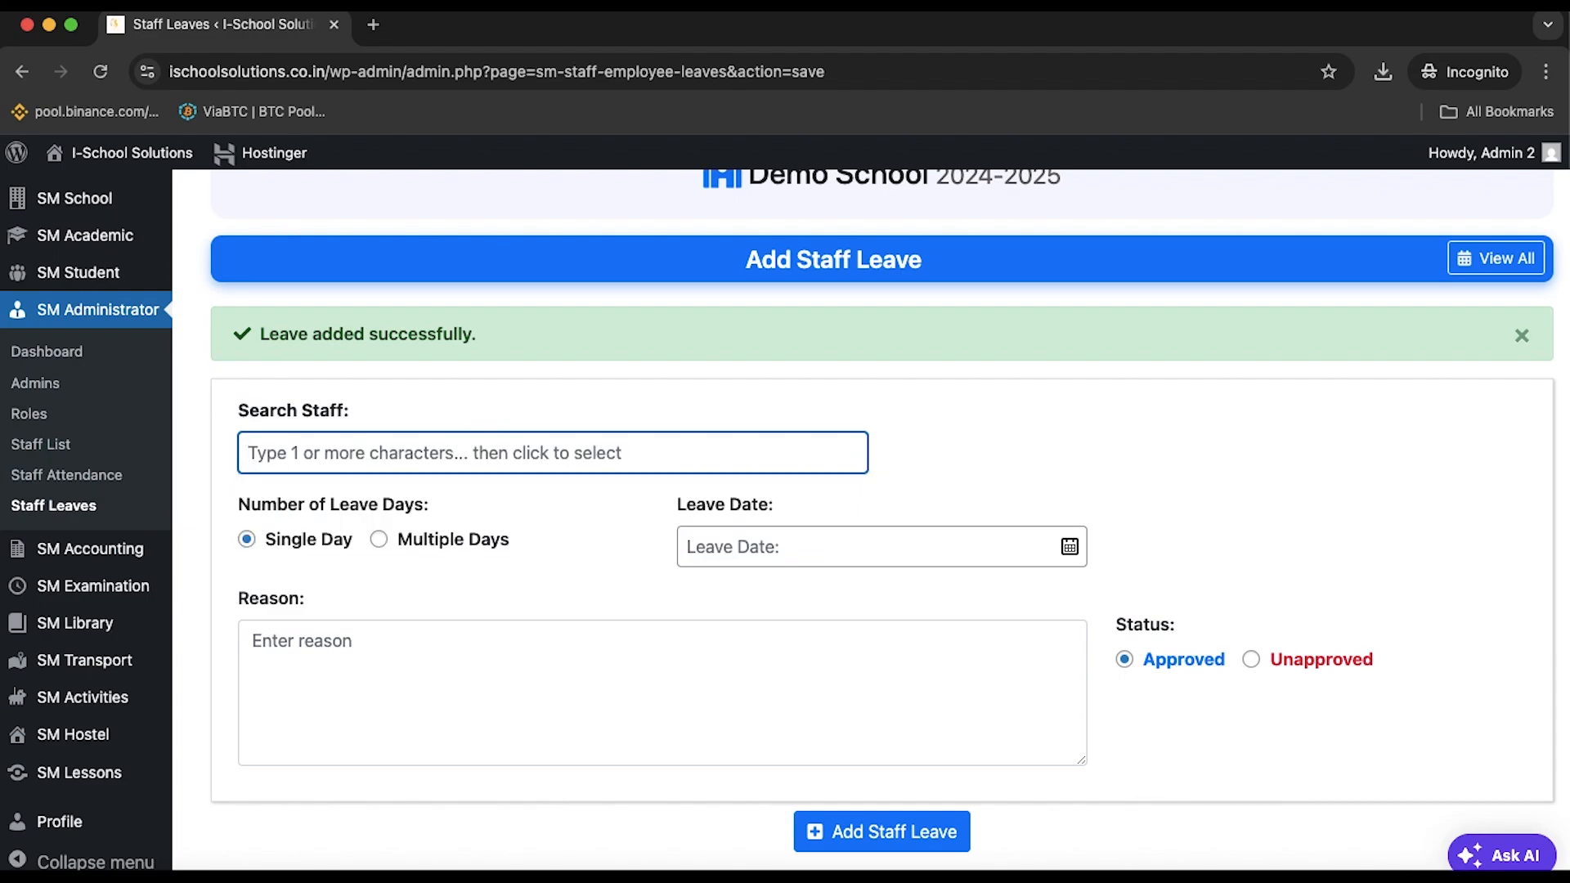
text(s)
click(323, 528)
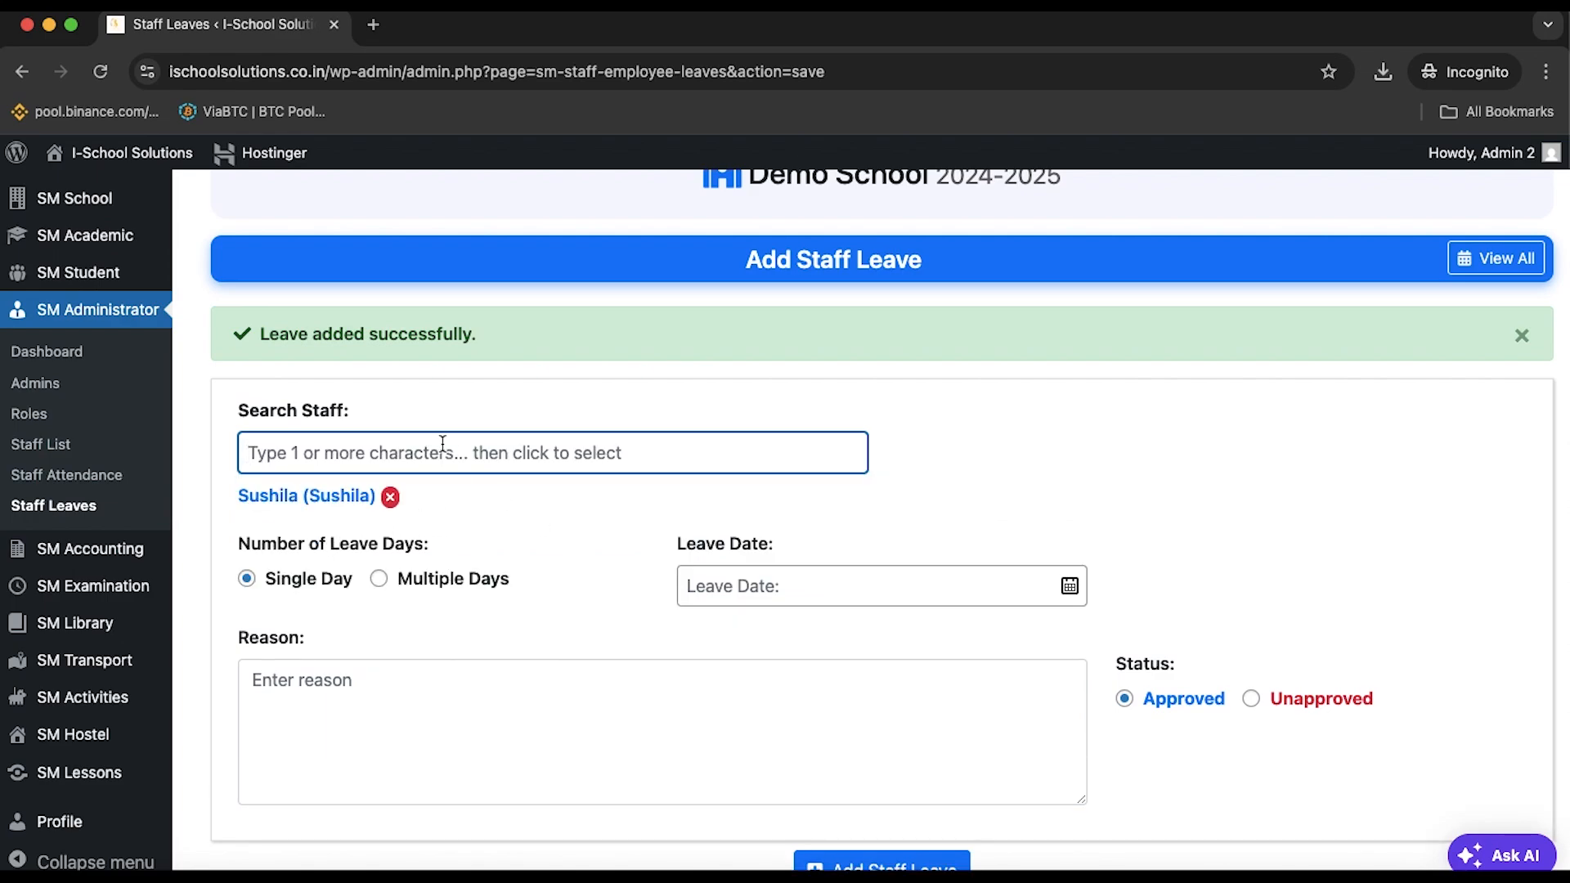
click(378, 580)
Set the leave to run from 16/08/2025 to 20/08/2025
click(938, 586)
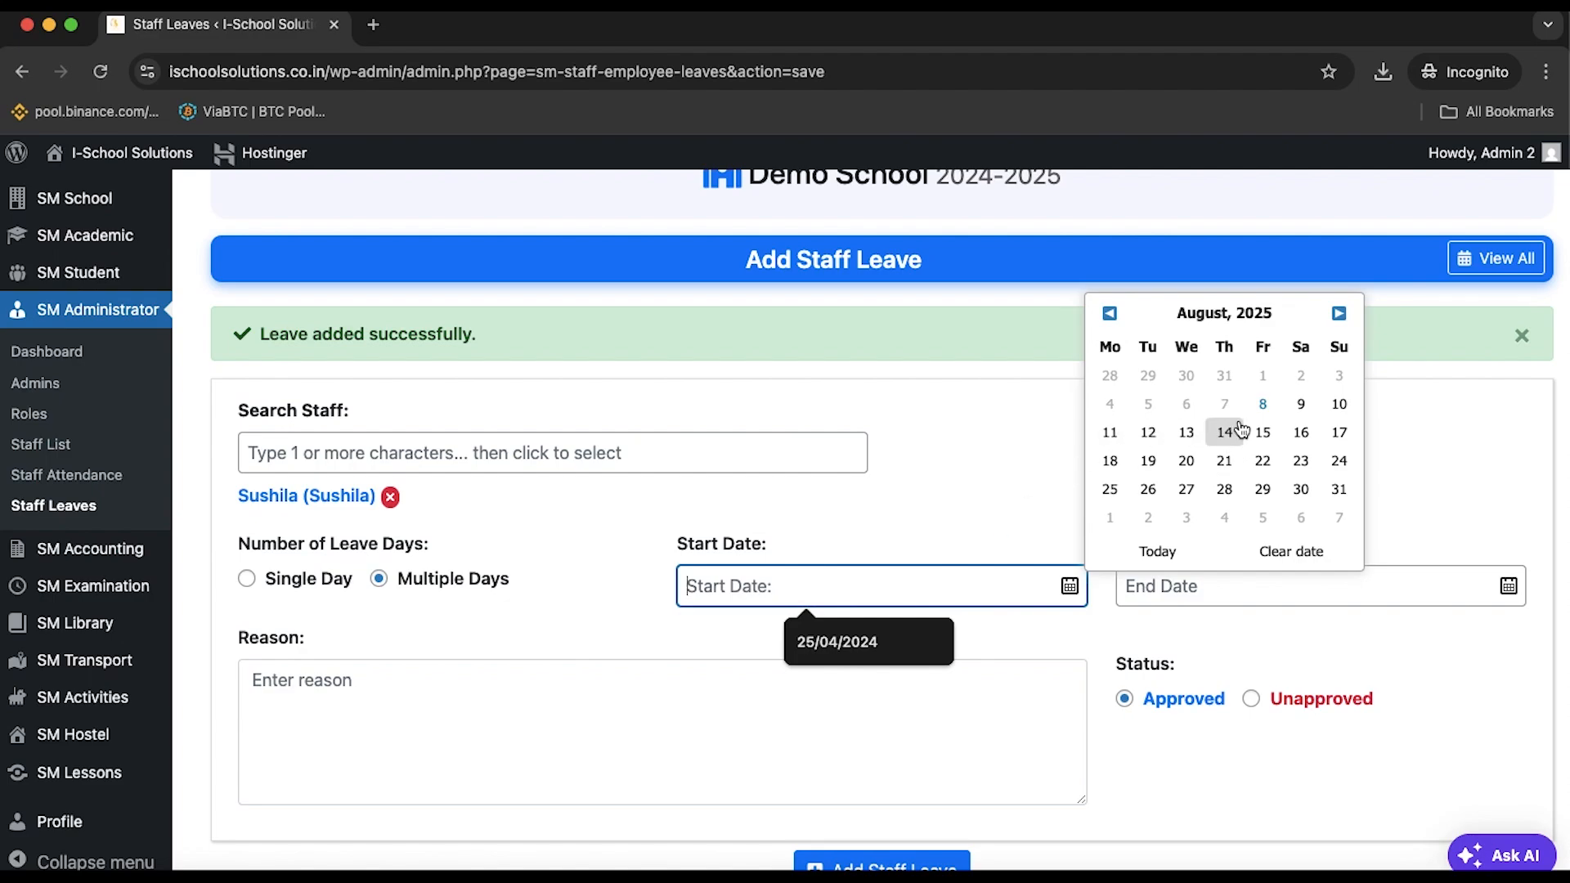
click(1301, 432)
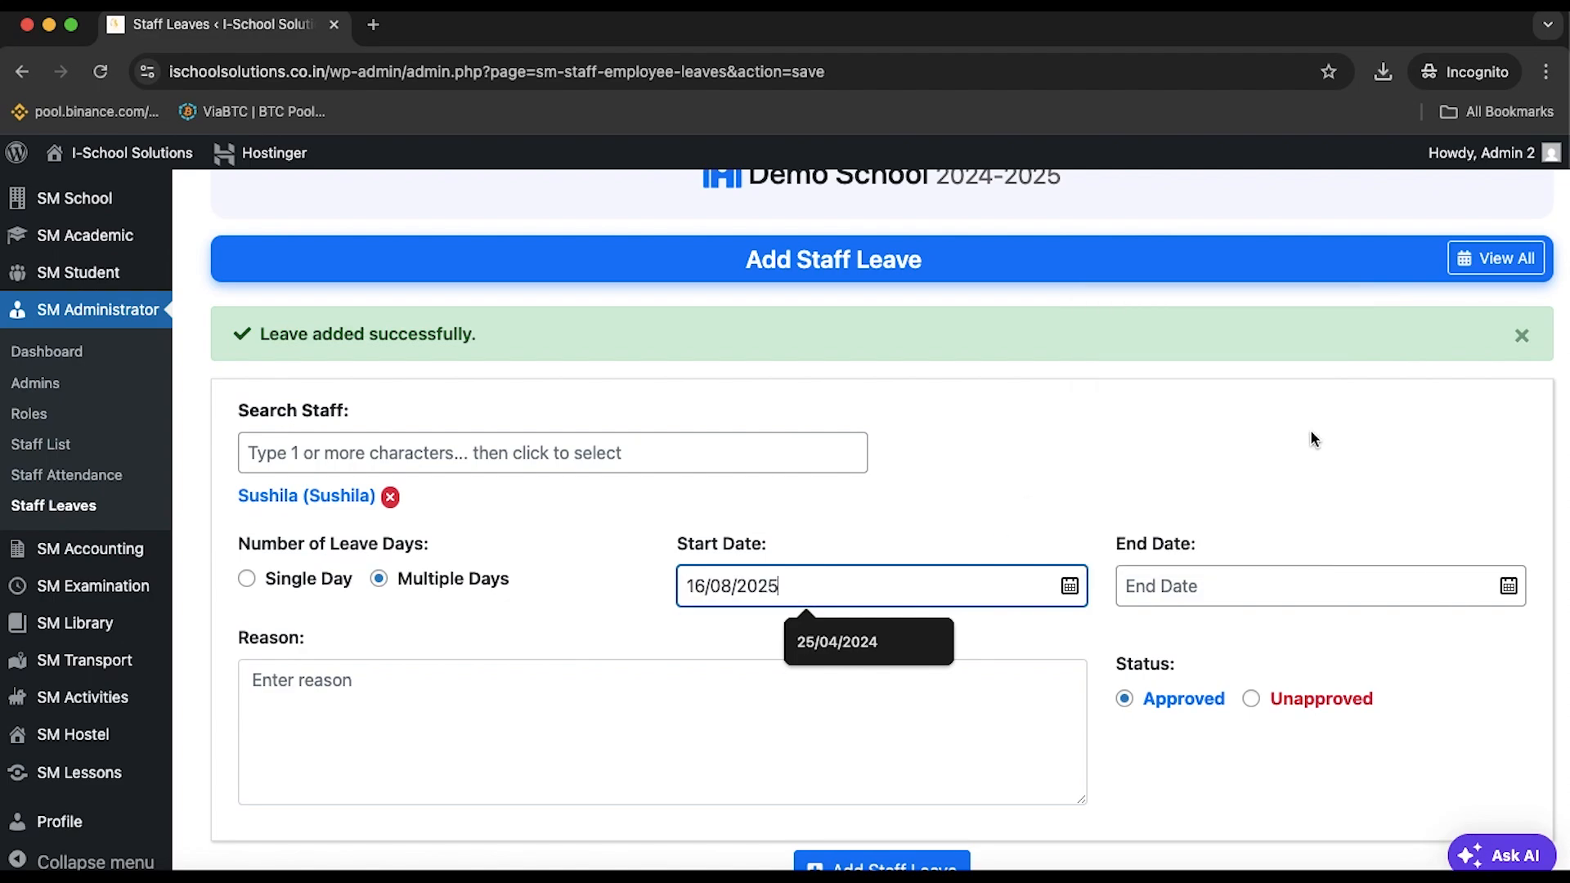
click(1271, 592)
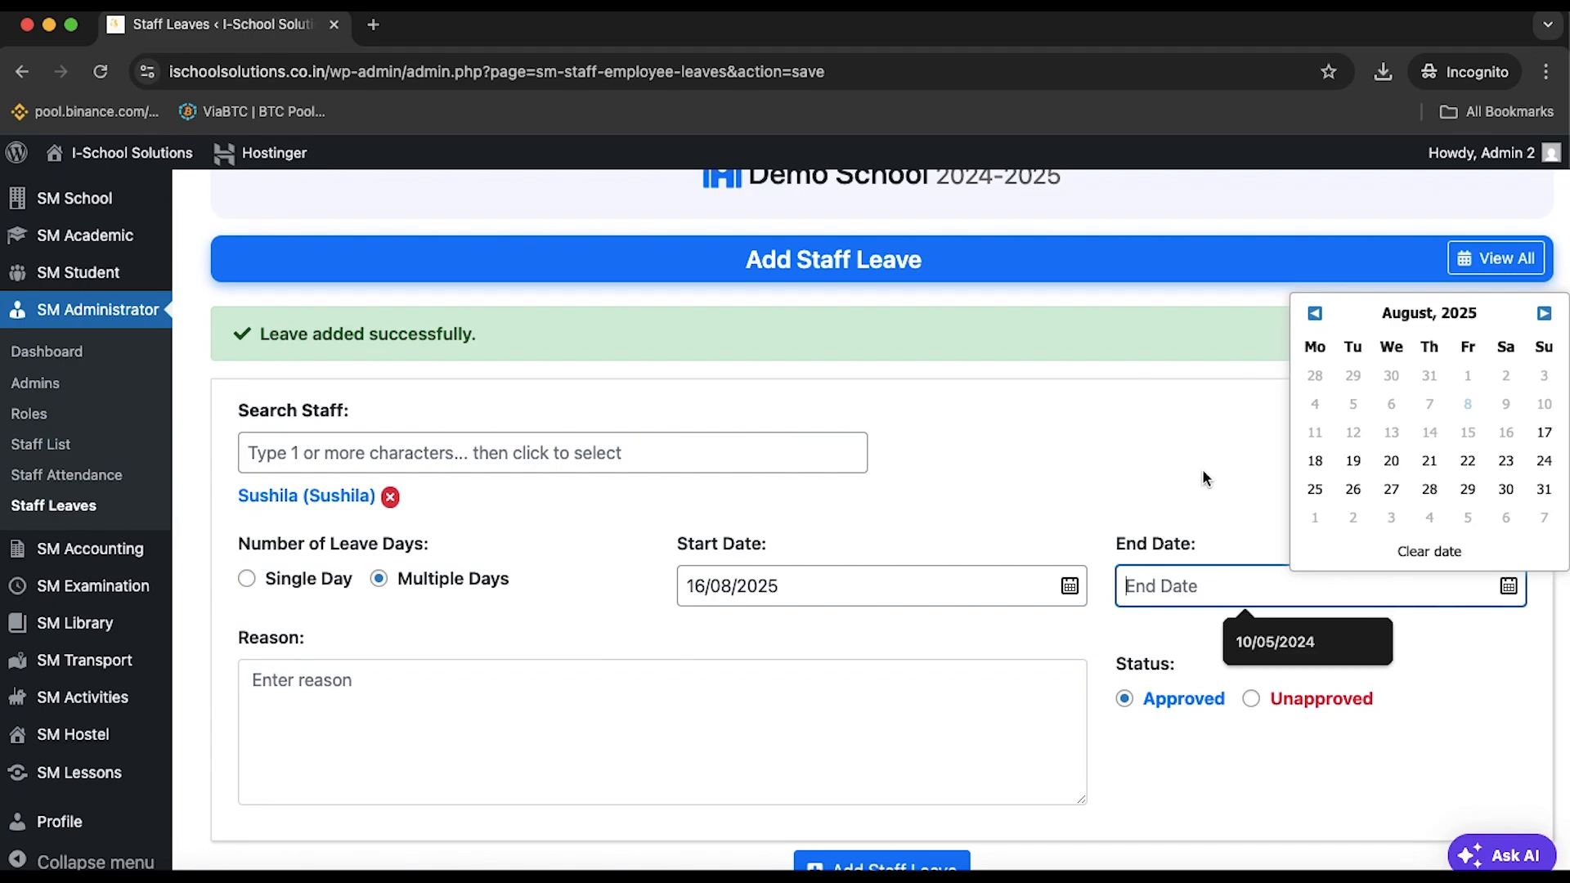
click(1385, 470)
Enter 'Personal' as the reason and add the staff leave
scroll(875, 729, down, 1)
click(832, 668)
text(M)
key(BackSpace)
text(P)
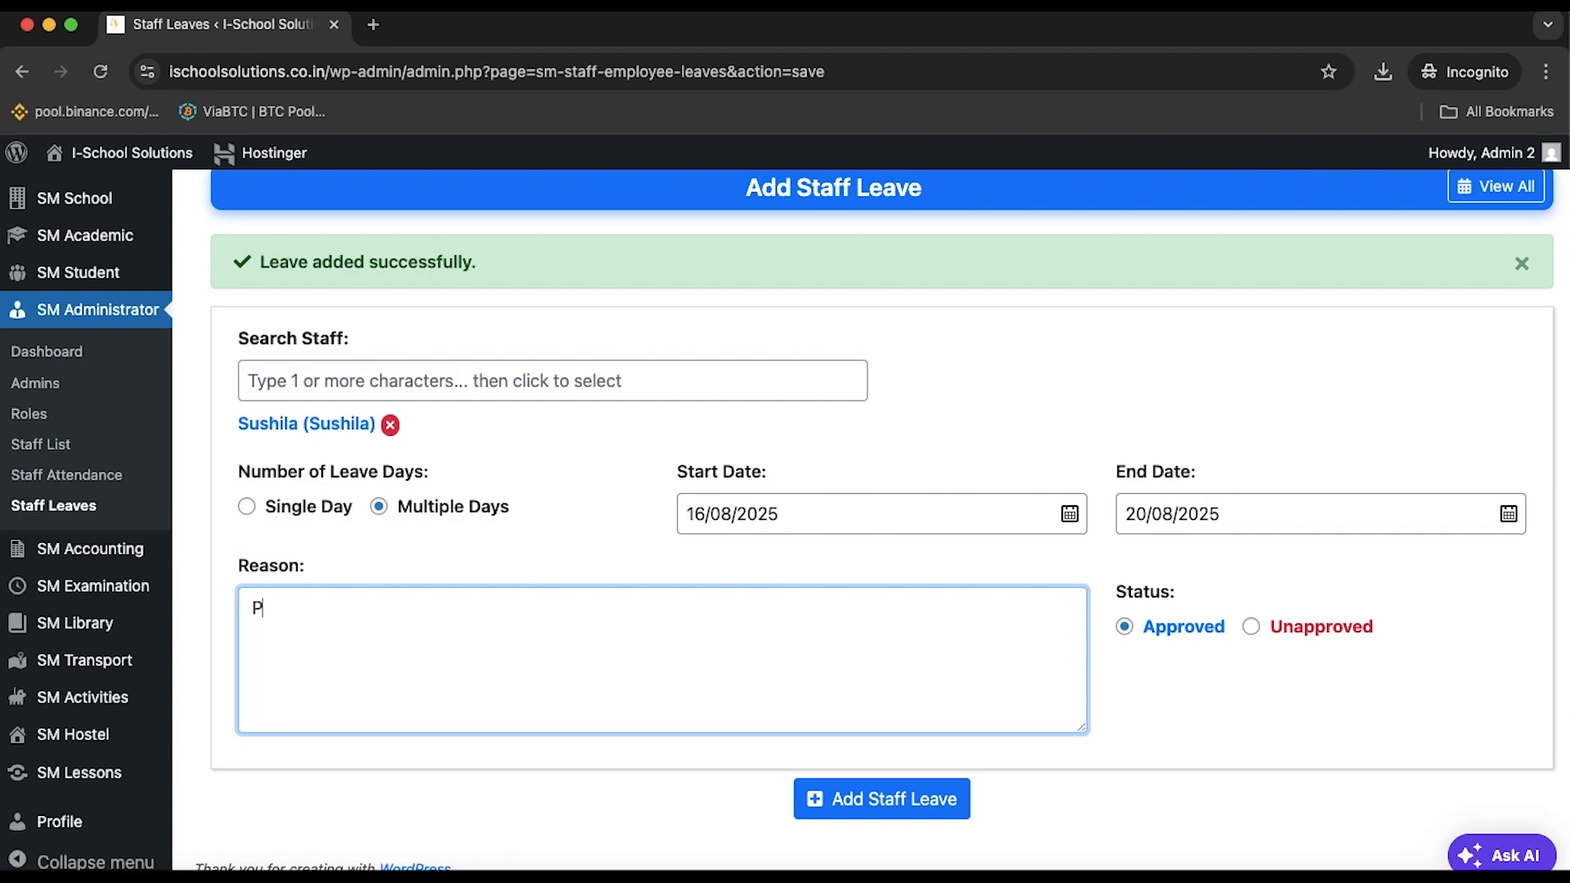
text(ersonal)
click(918, 802)
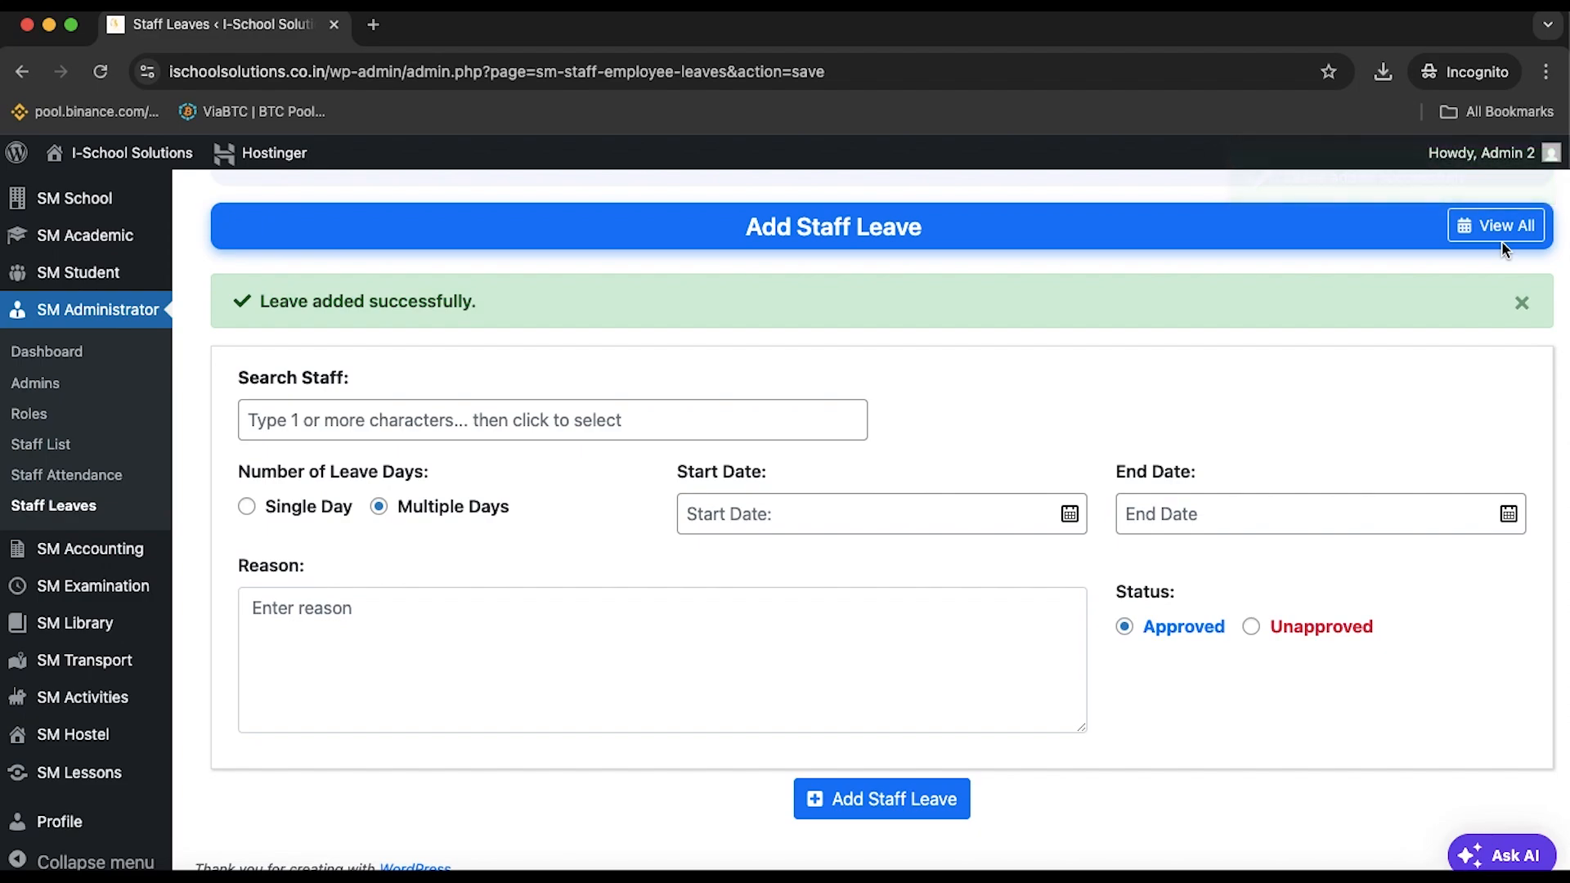
Review both approved leaves in the Staff Leaves list, then move to the staff roles page
click(1503, 239)
scroll(1503, 239, down, 3)
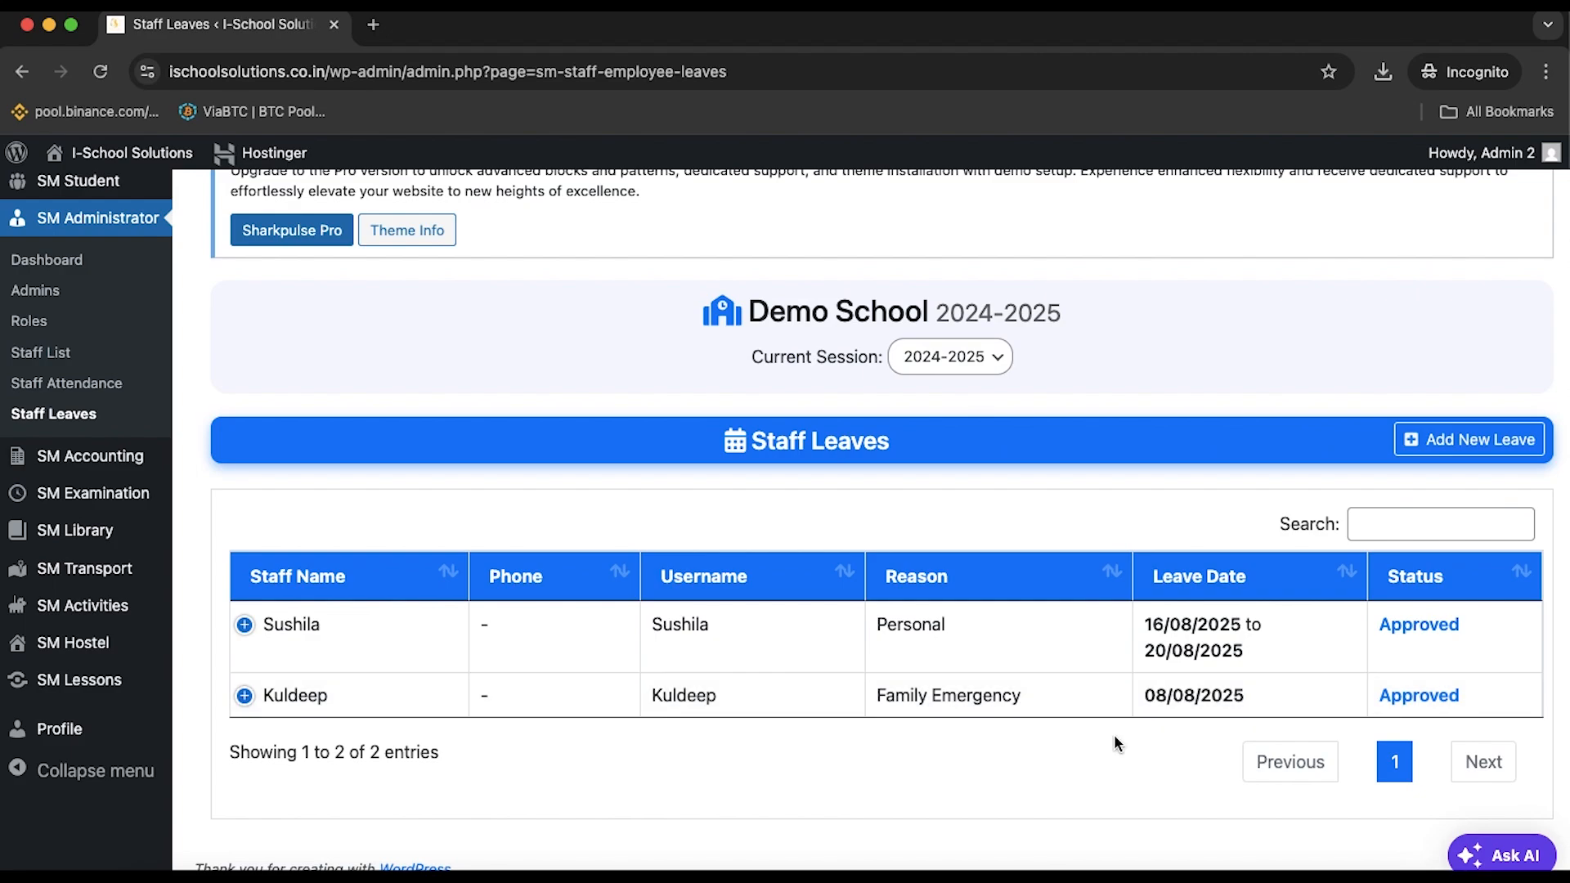
click(48, 327)
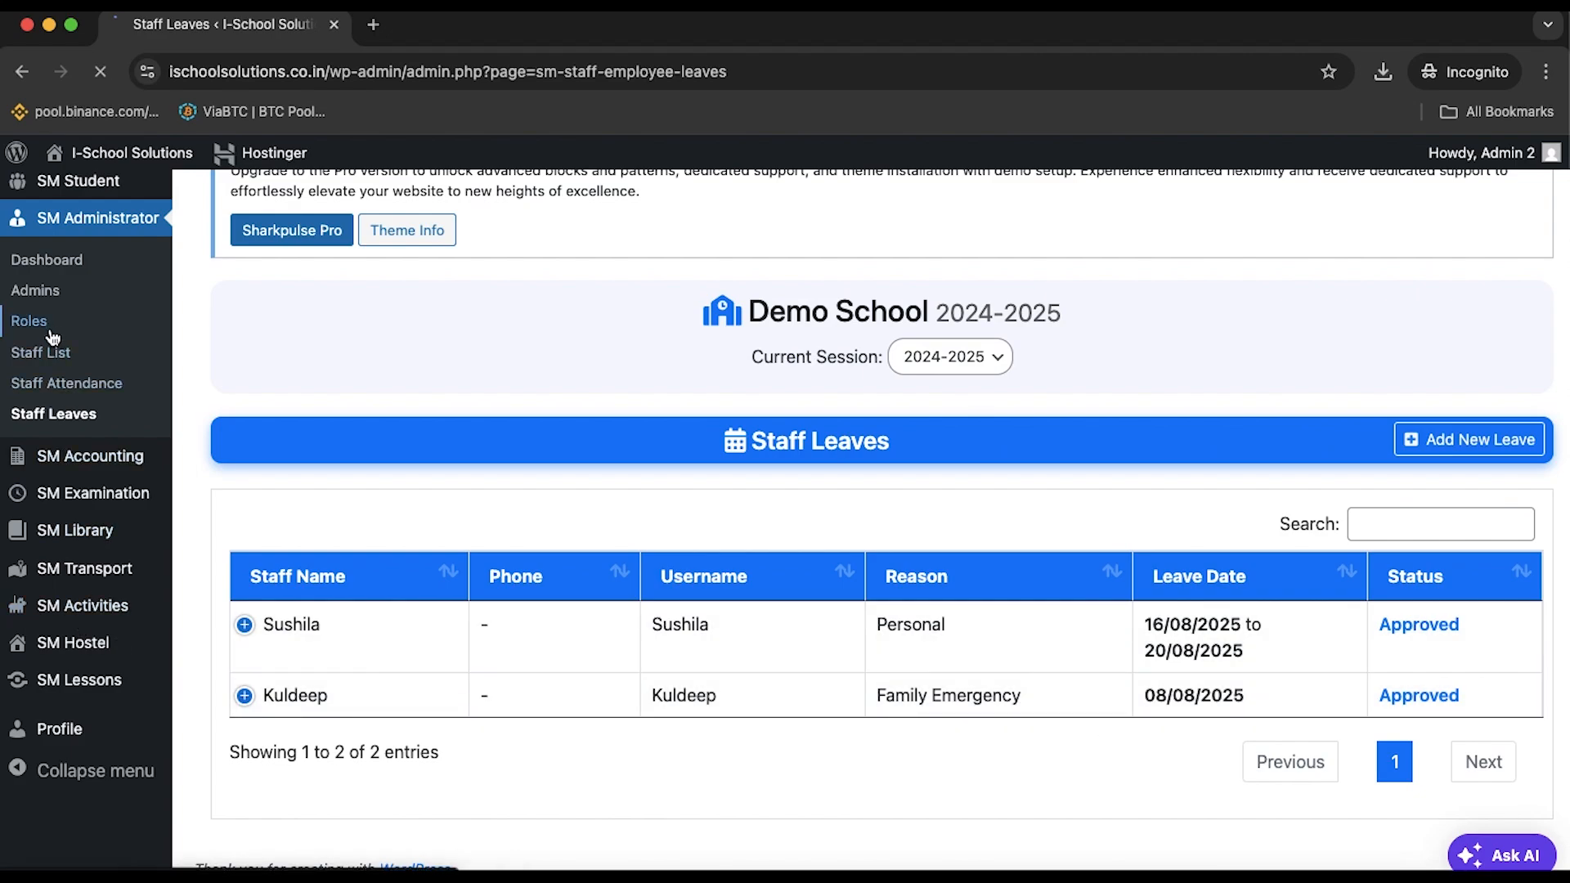
scroll(777, 799, down, 3)
click(1478, 421)
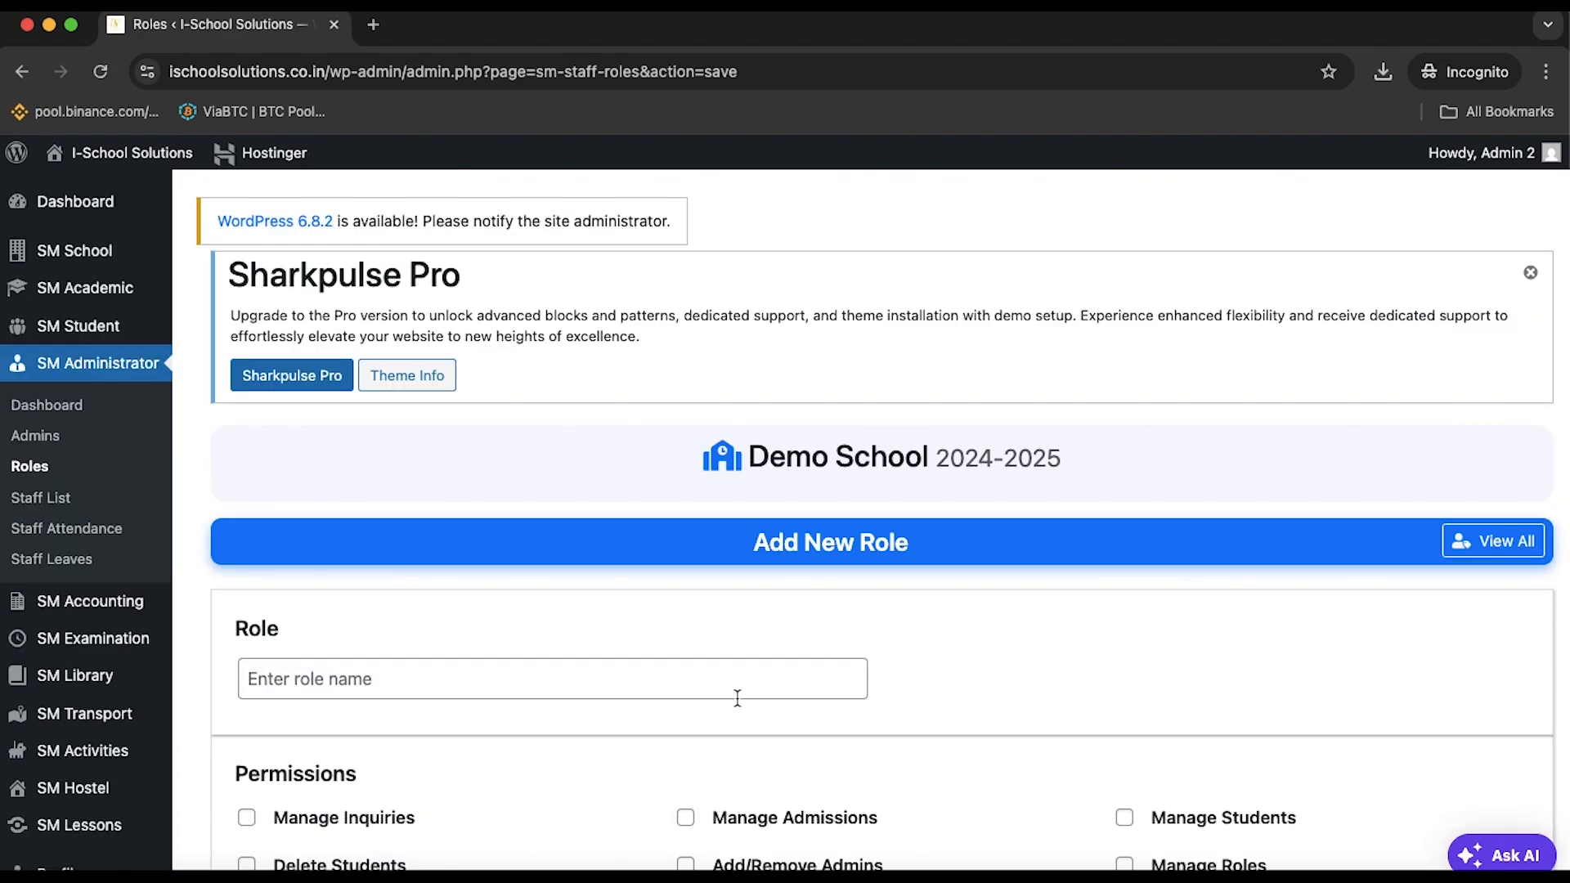
click(713, 685)
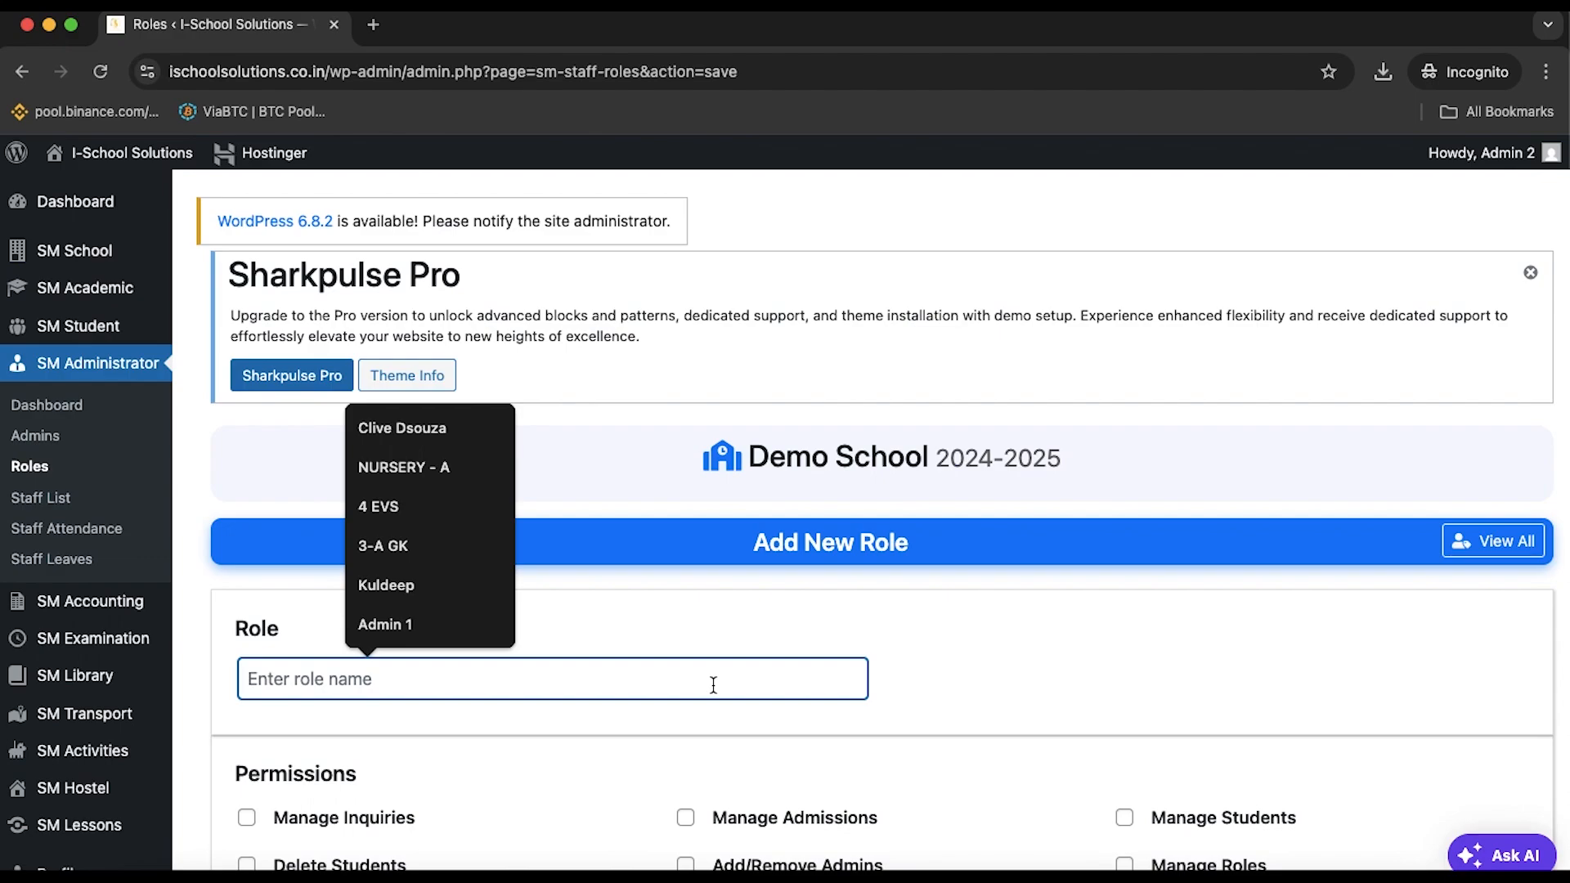
click(61, 529)
scroll(58, 546, down, 1)
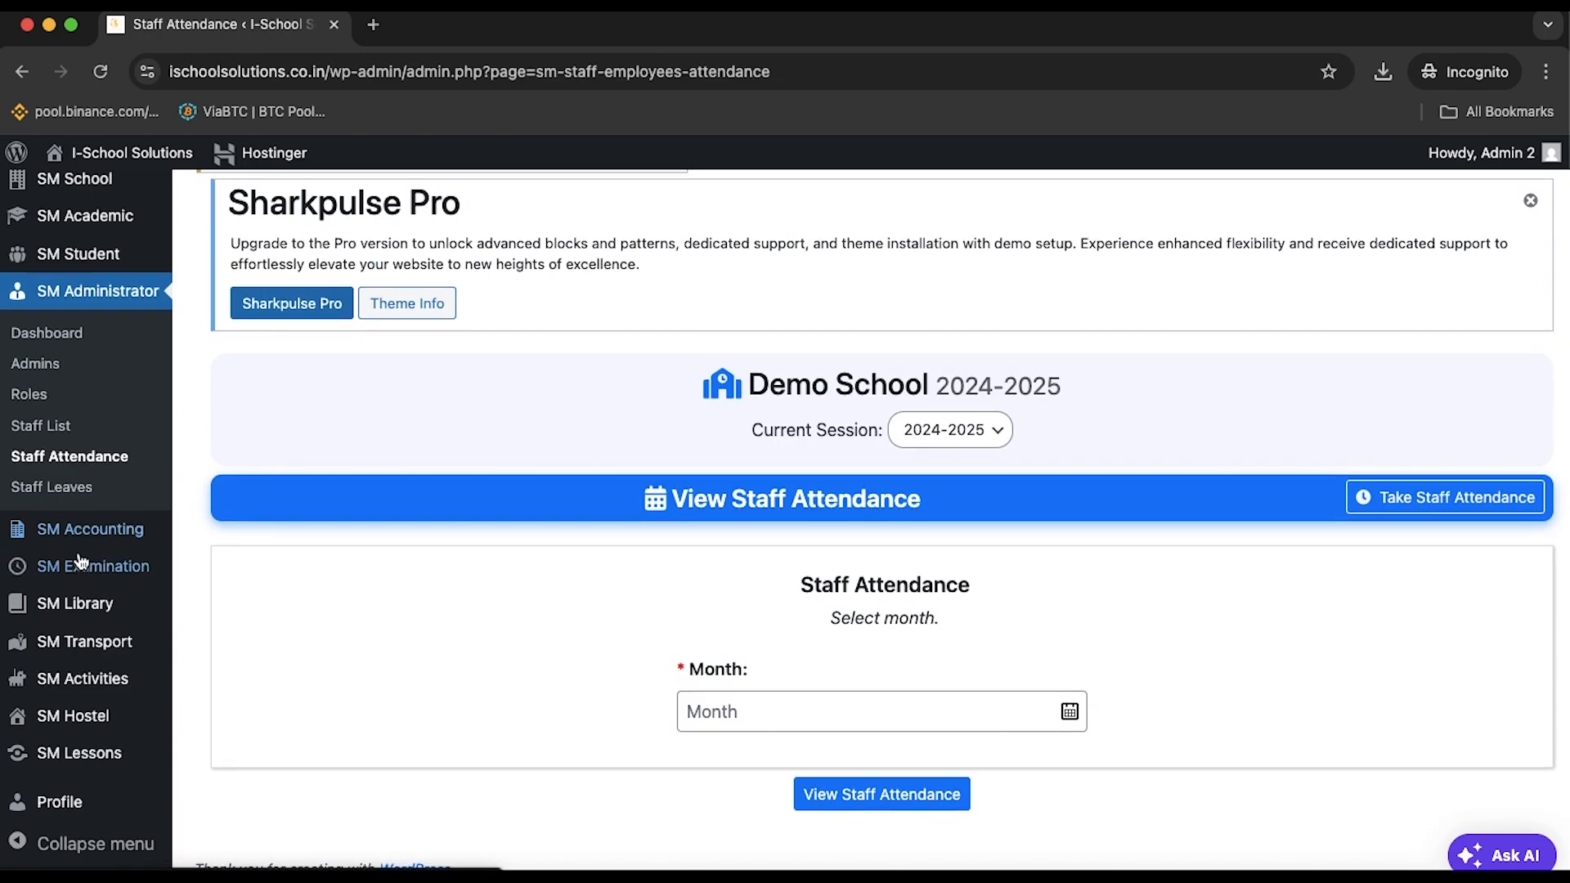
click(78, 488)
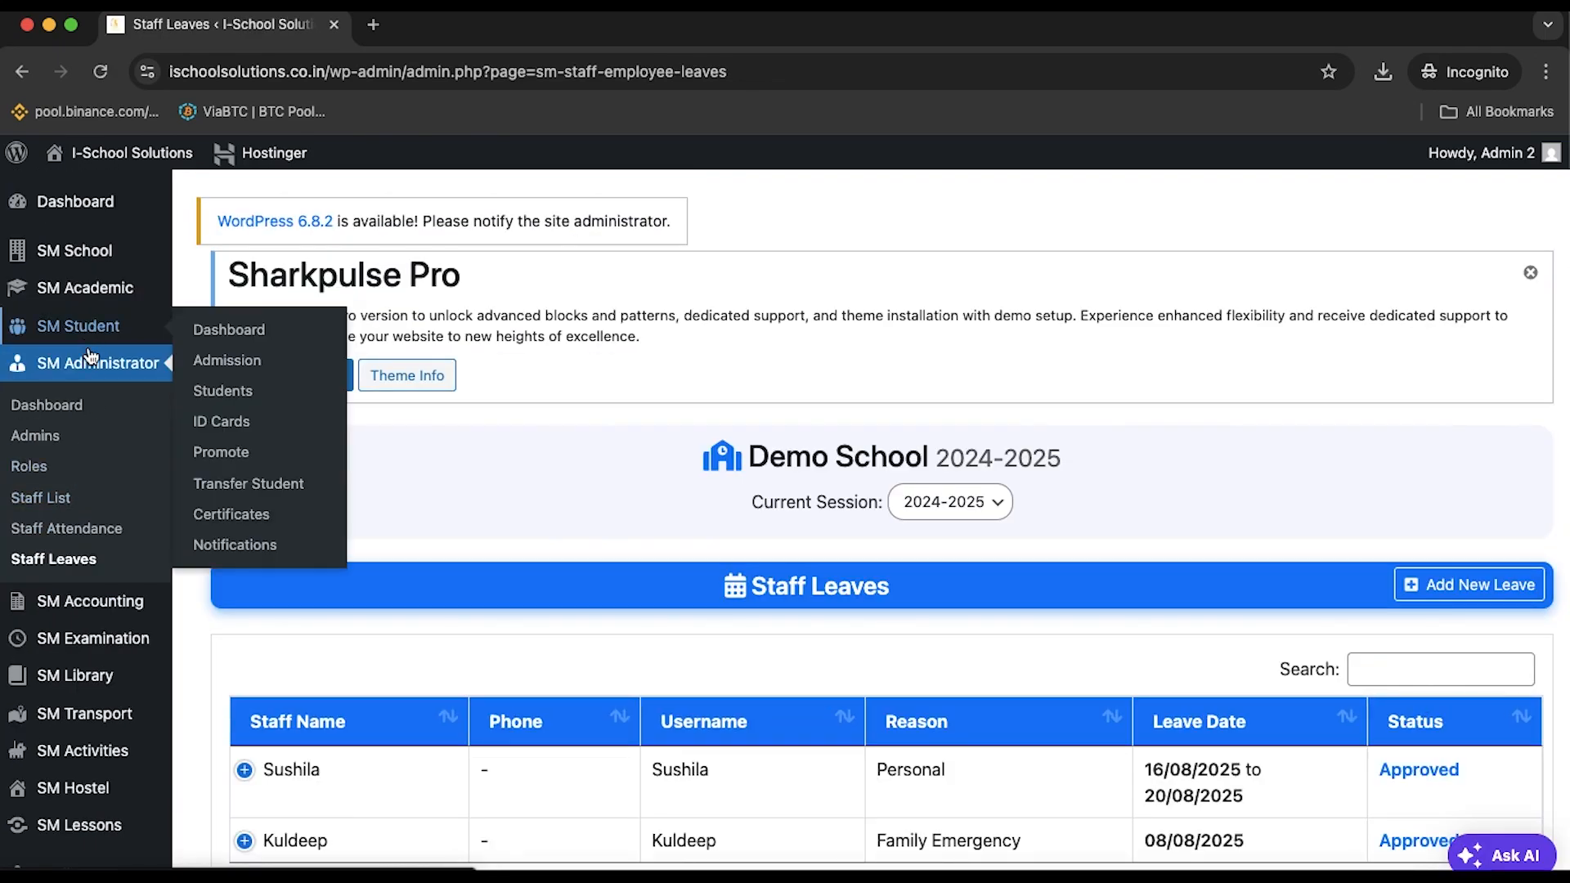
scroll(110, 524, down, 3)
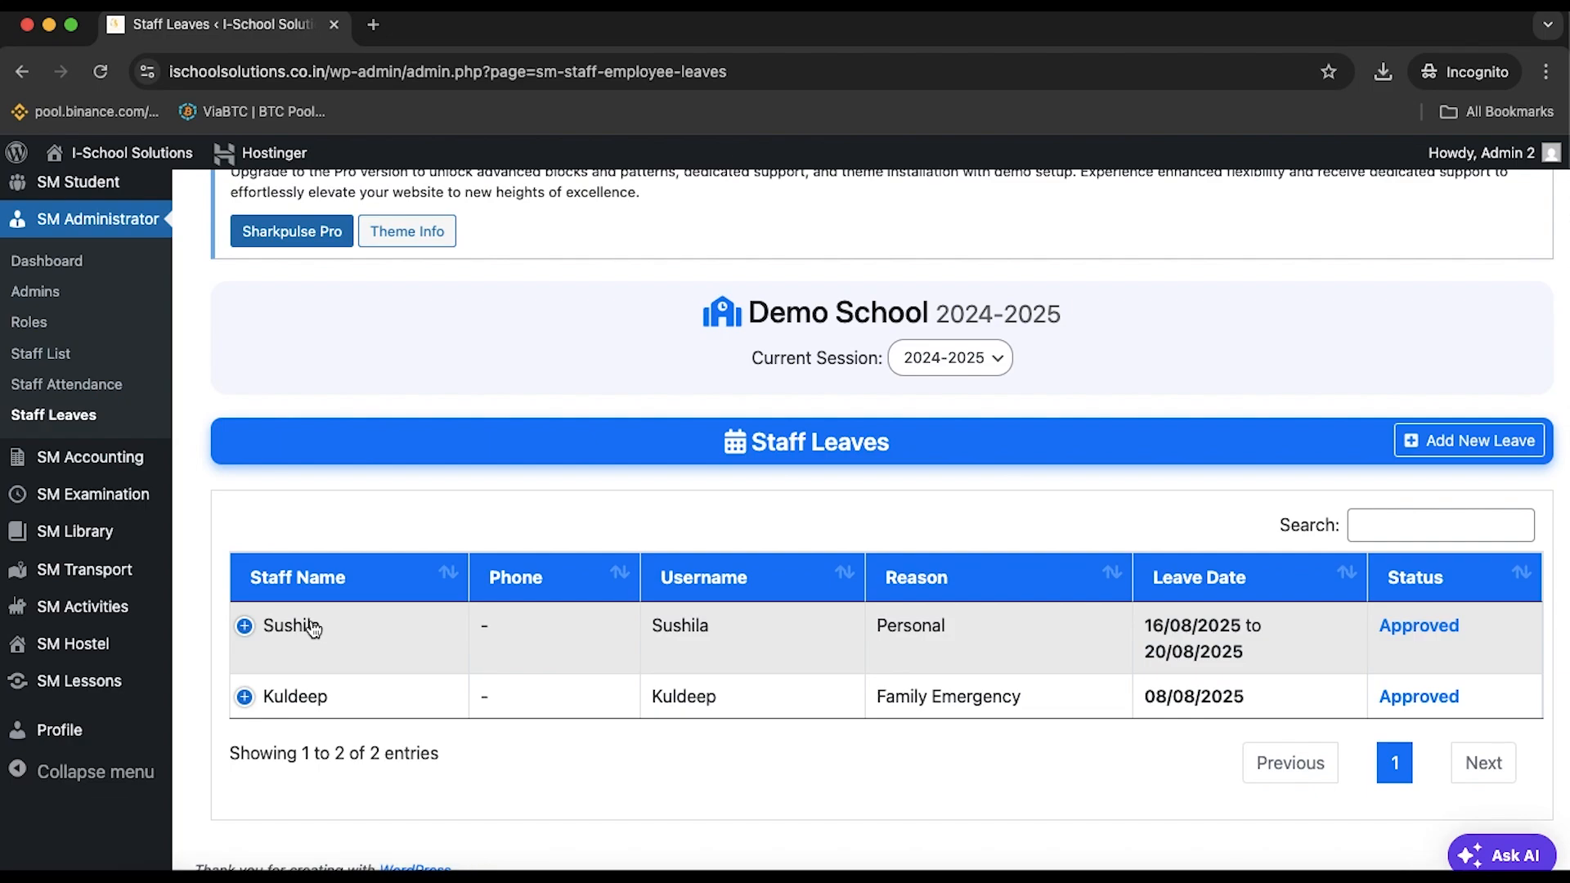
key(super+shift+5)
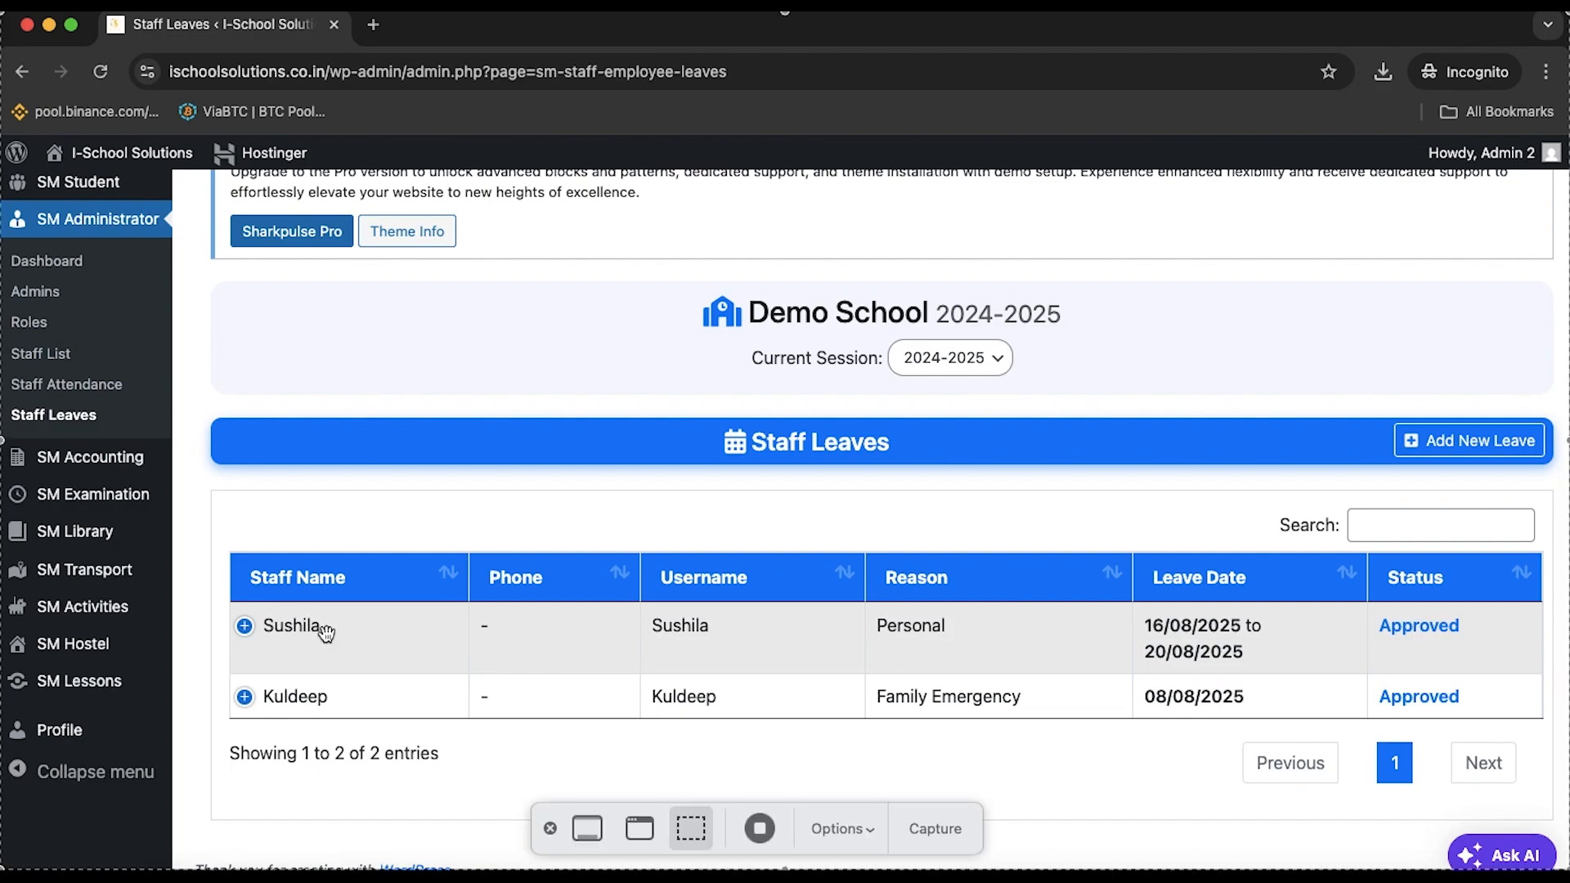